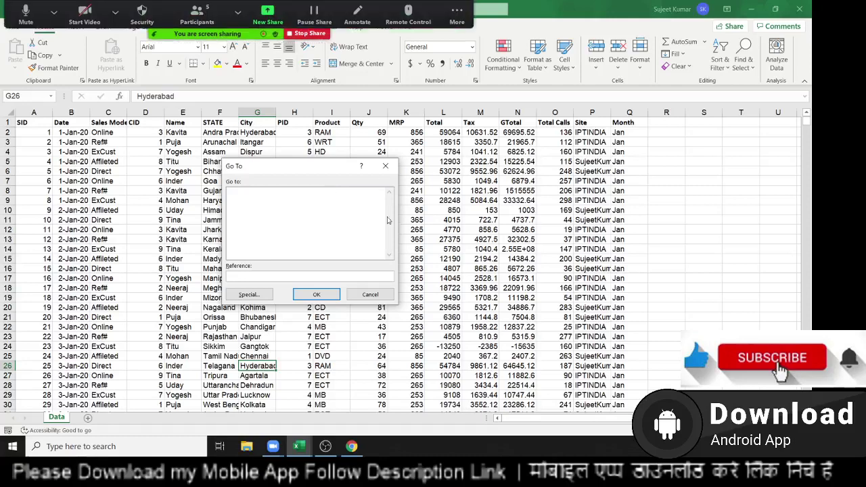
Close the Go To prompt and add a new blank Sheet2.
{"action": "left_click", "coordinate": [386, 166]}
{"action": "left_click", "coordinate": [457, 14]}
{"action": "left_click", "coordinate": [464, 56]}
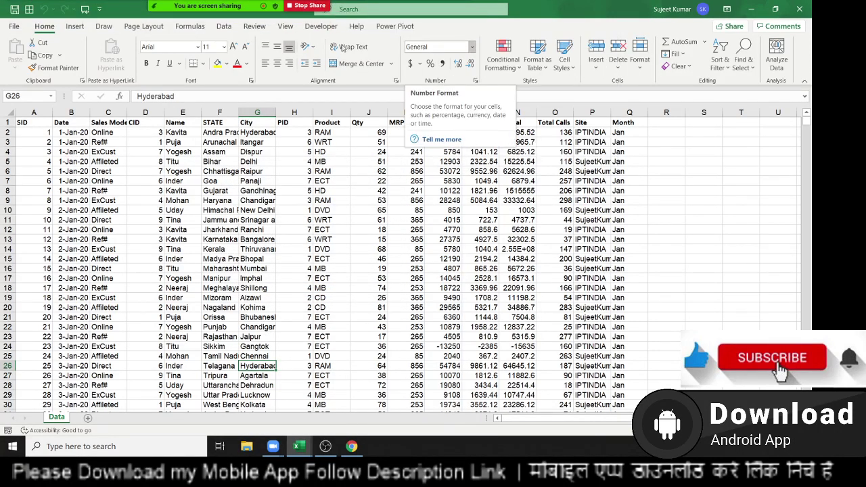
{"action": "left_click", "coordinate": [87, 420]}
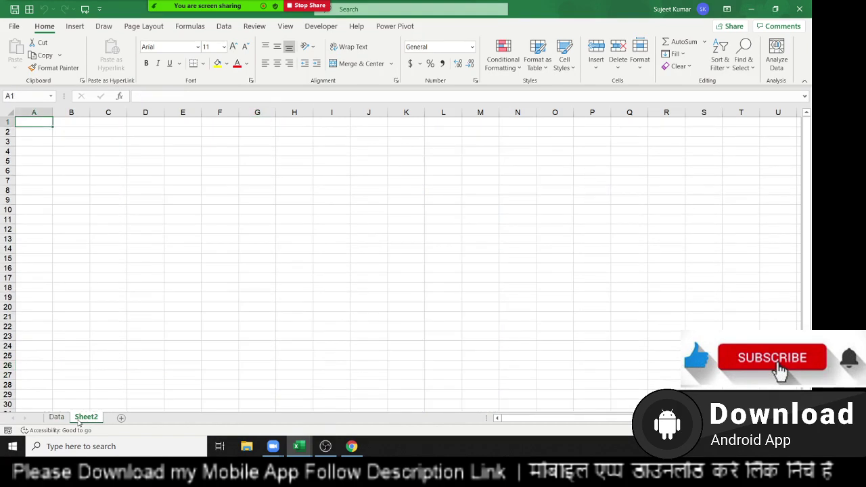
Copy the Data sheet's header row, SID through Month.
{"action": "left_click", "coordinate": [68, 418]}
{"action": "key", "text": "ctrl+Up"}
{"action": "key", "text": "ctrl+Left"}
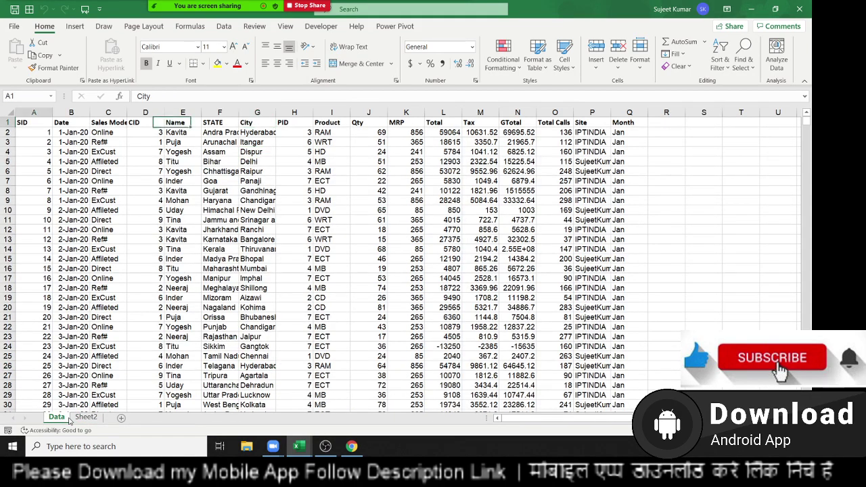
{"action": "key", "text": "ctrl+shift+Right"}
{"action": "key", "text": "ctrl+c"}
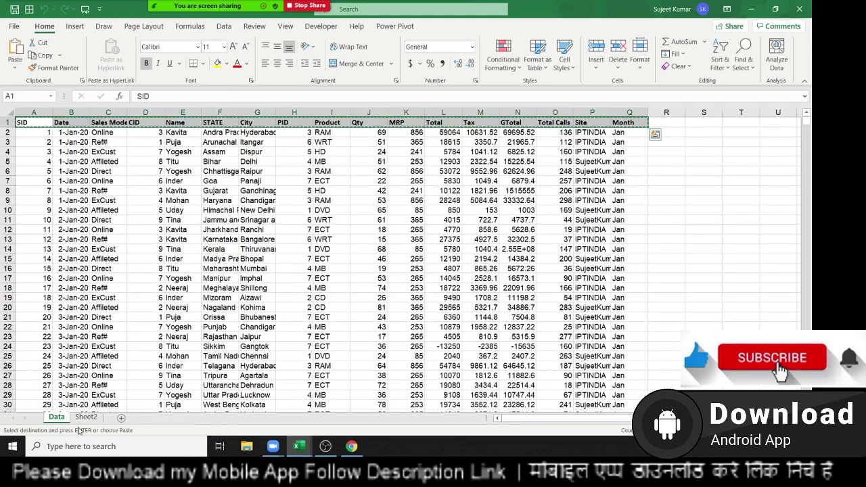
Paste the header row into row 1 of Sheet2.
{"action": "left_click", "coordinate": [83, 418]}
{"action": "key", "text": "ctrl+v"}
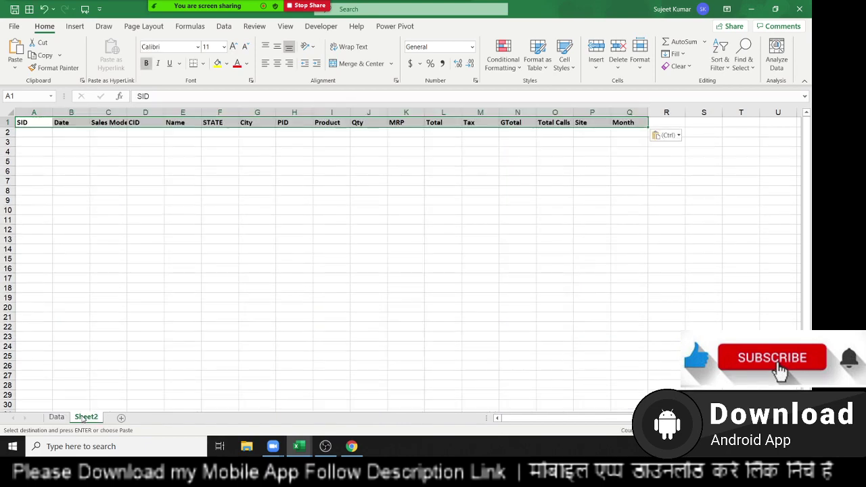
{"action": "left_click", "coordinate": [56, 141]}
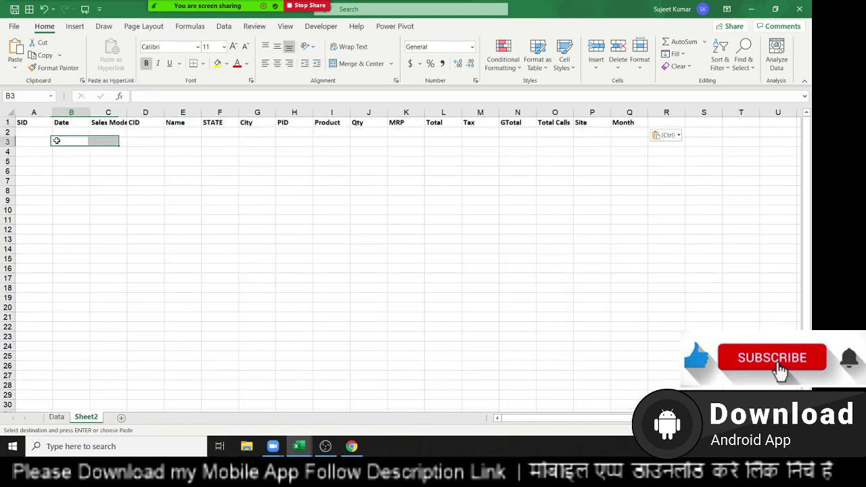
{"action": "left_click", "coordinate": [58, 418]}
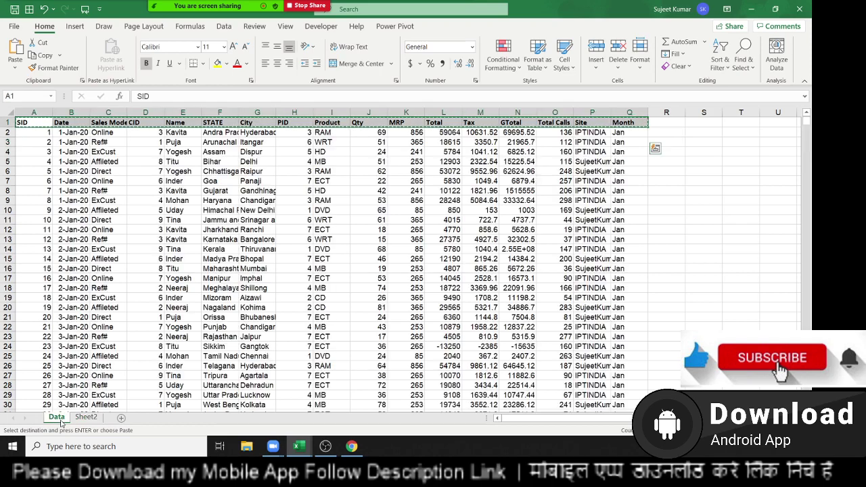
Find the last SID in the Data sheet's column A at row 3914, then return to Sheet2.
{"action": "left_click", "coordinate": [33, 257]}
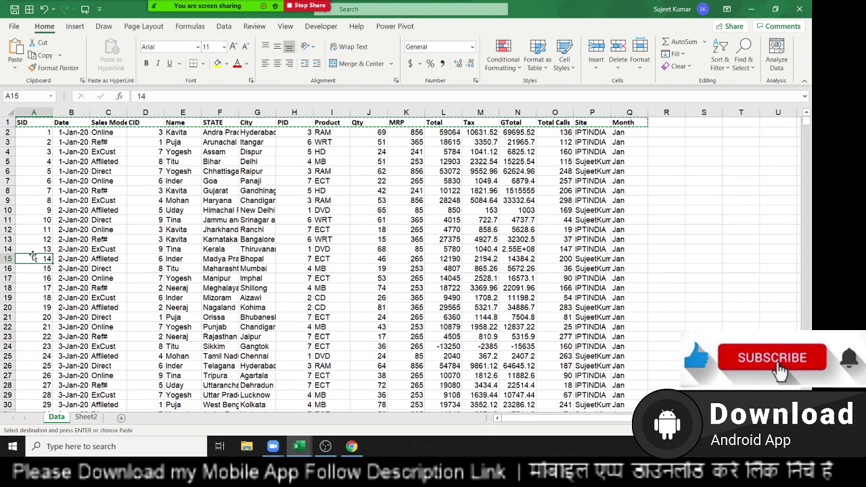
{"action": "key", "text": "Escape"}
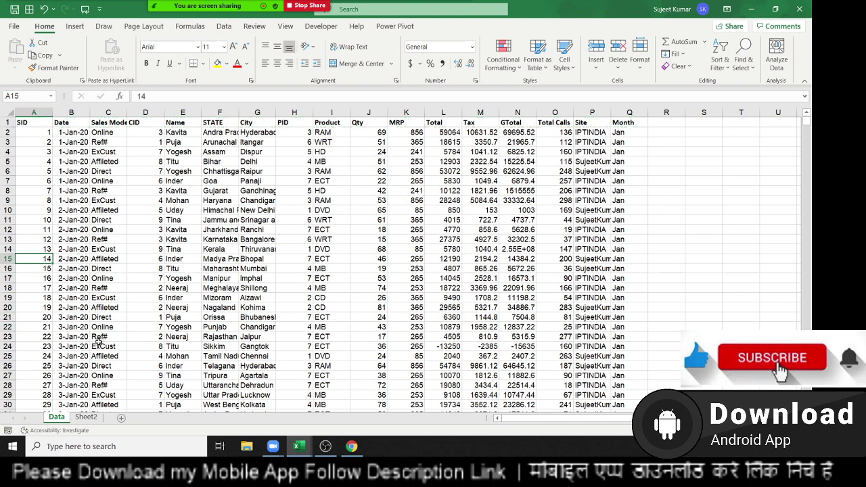
{"action": "left_click", "coordinate": [98, 336]}
{"action": "left_click", "coordinate": [46, 151]}
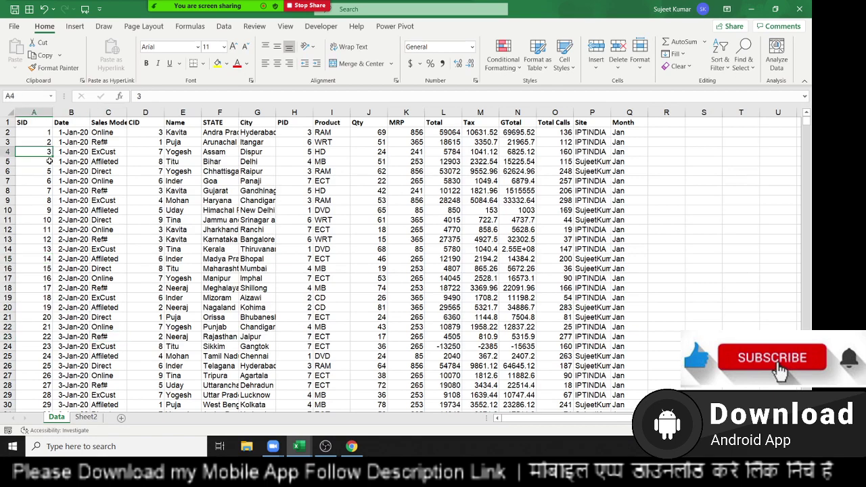
{"action": "key", "text": "ctrl+Down"}
{"action": "key", "text": "ctrl+Up"}
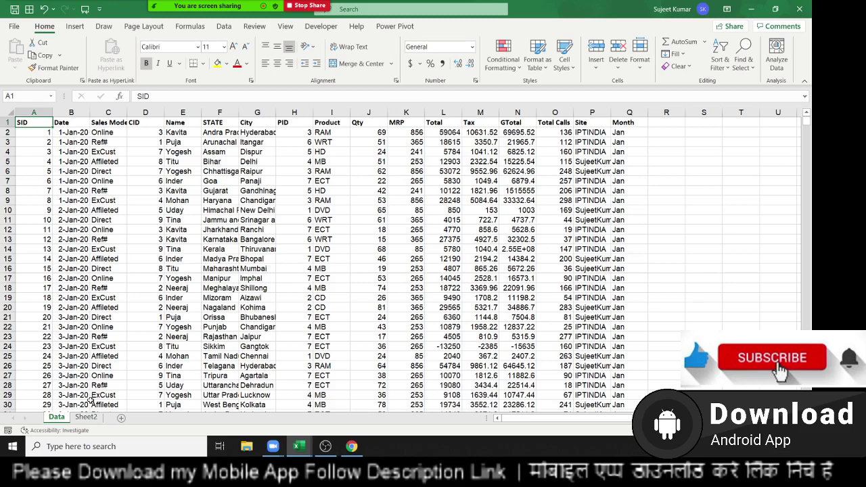
{"action": "left_click", "coordinate": [41, 112]}
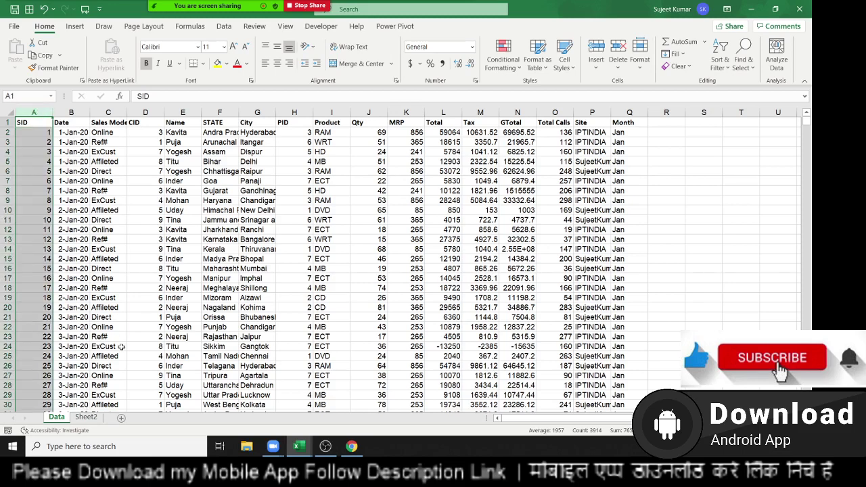
{"action": "left_click", "coordinate": [87, 418]}
Enter SIDs 1, 5, 6, 17, 820 and 325 in Sheet2 cells A2:A7.
{"action": "left_click", "coordinate": [39, 133]}
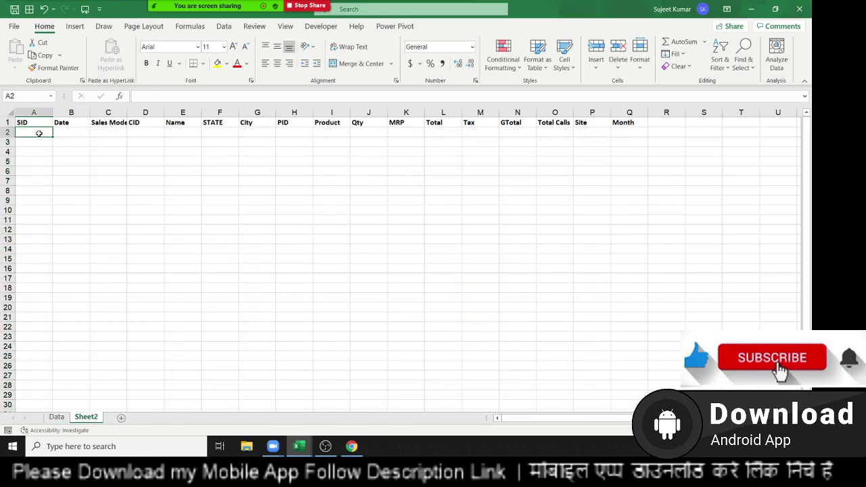
{"action": "type", "text": "1"}
{"action": "key", "text": "Return"}
{"action": "type", "text": "5"}
{"action": "key", "text": "Return"}
{"action": "type", "text": "6"}
{"action": "key", "text": "Return"}
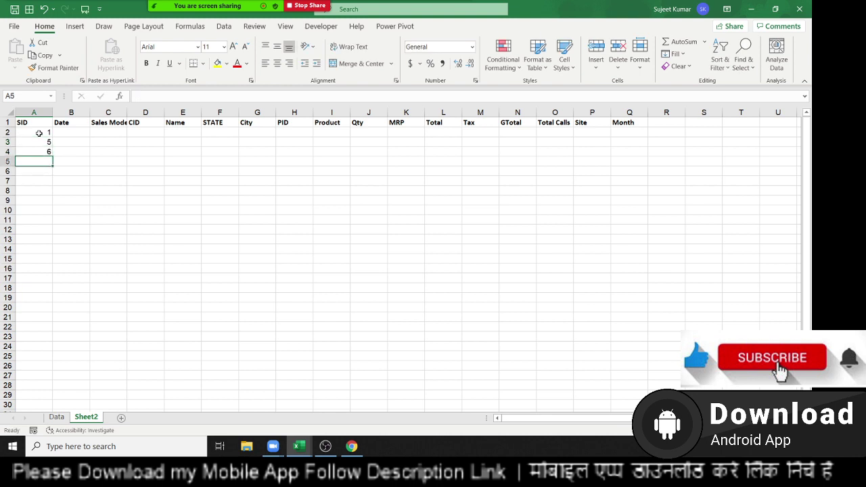
{"action": "type", "text": "17"}
{"action": "key", "text": "Return"}
{"action": "type", "text": "82"}
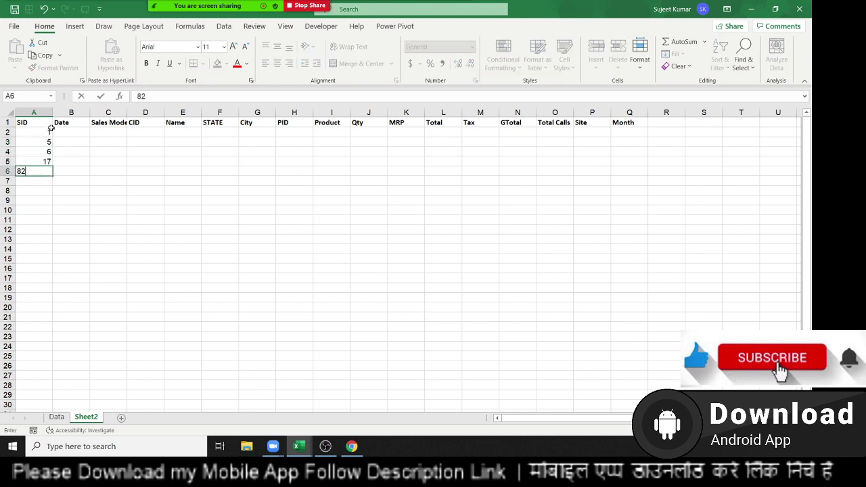
{"action": "type", "text": "0"}
{"action": "key", "text": "Return"}
{"action": "type", "text": "325"}
{"action": "key", "text": "Return"}
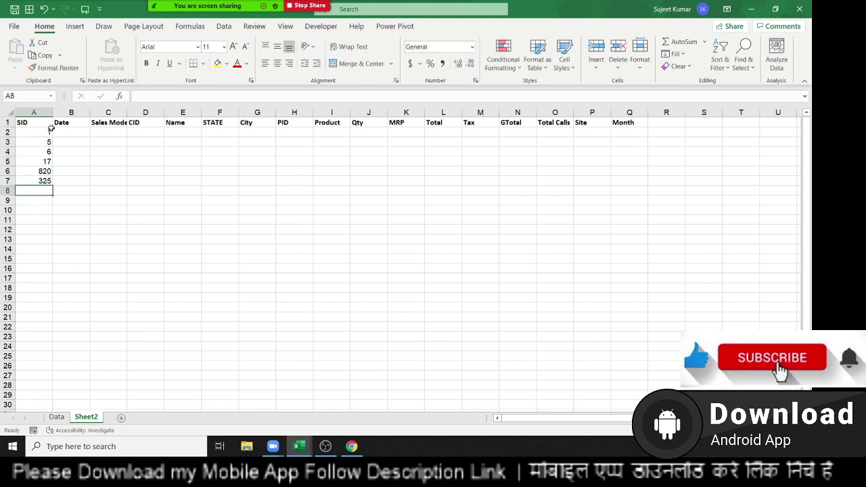
Check the entered SIDs and the header row from SID to Month, ending at A2.
{"action": "key", "text": "Up"}
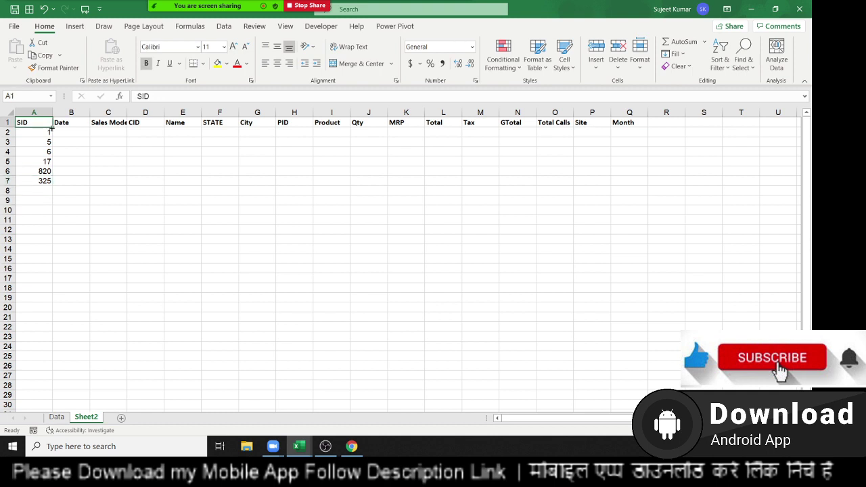
{"action": "left_click", "coordinate": [52, 131]}
{"action": "key", "text": "ctrl+shift+Down"}
{"action": "key", "text": "Right"}
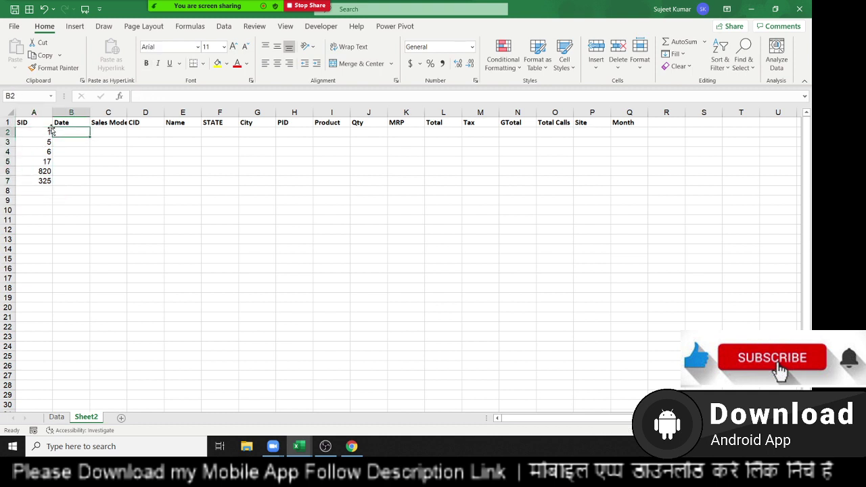
{"action": "key", "text": "Up"}
{"action": "key", "text": "ctrl+Right"}
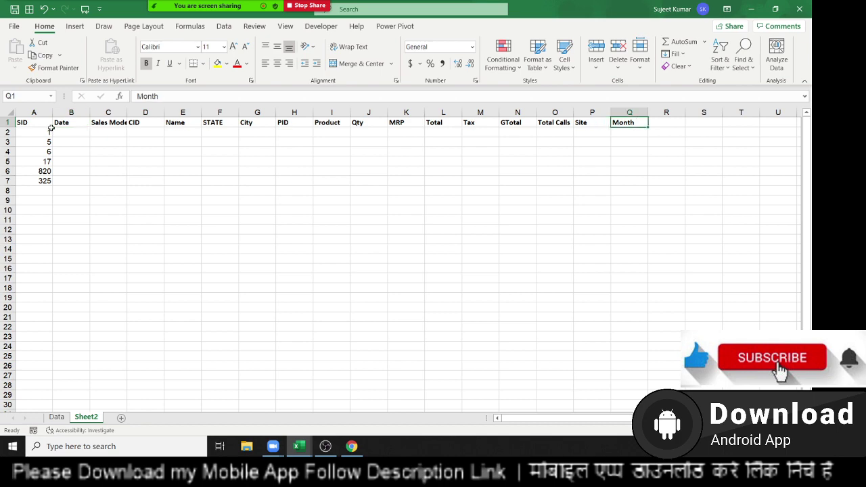
{"action": "key", "text": "ctrl+Left"}
{"action": "key", "text": "Down"}
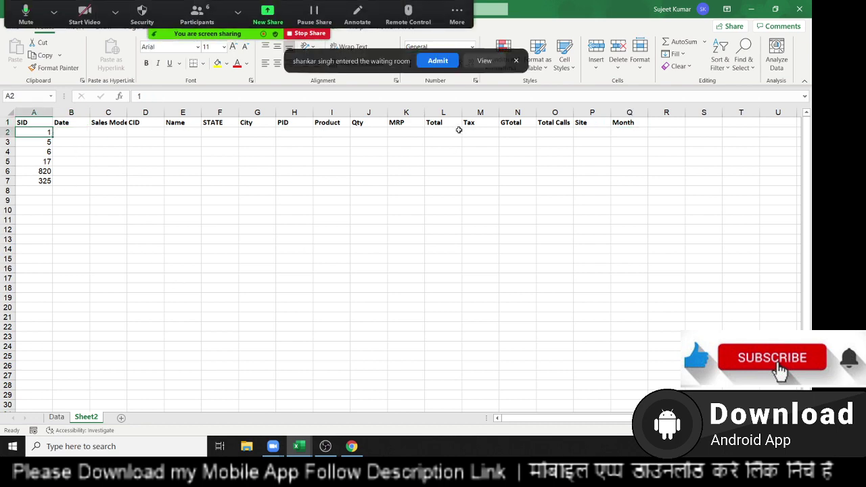
{"action": "key", "text": "ctrl+c"}
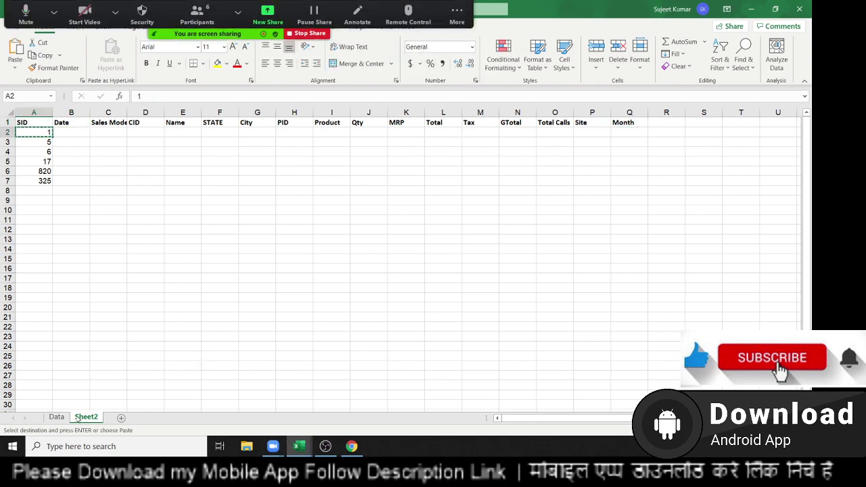
{"action": "left_click", "coordinate": [56, 417]}
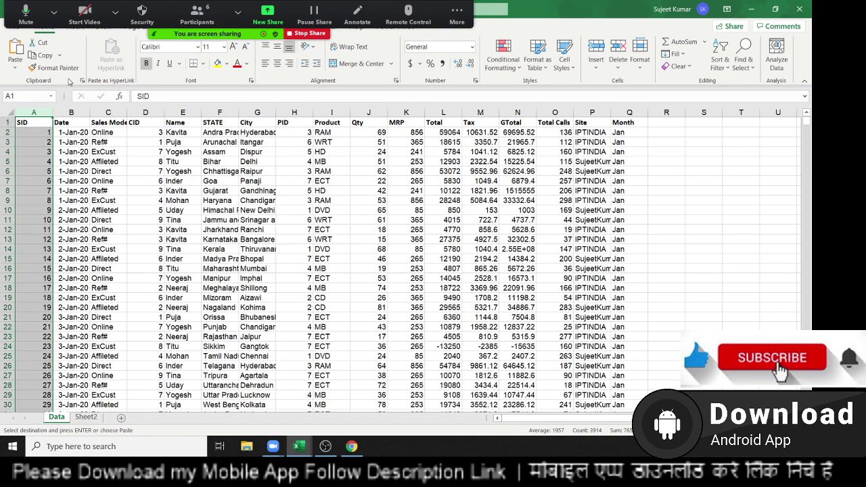
{"action": "key", "text": "ctrl+f"}
{"action": "key", "text": "Escape"}
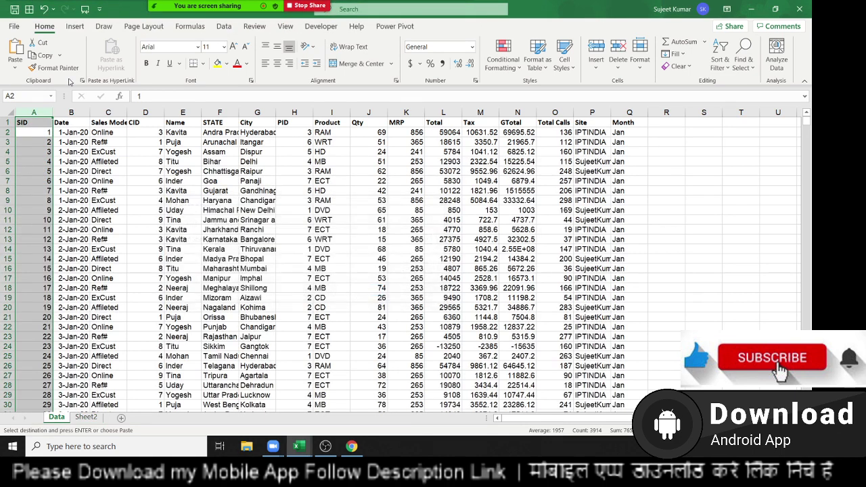
{"action": "key", "text": "Right"}
{"action": "key", "text": "Down"}
{"action": "key", "text": "ctrl+v"}
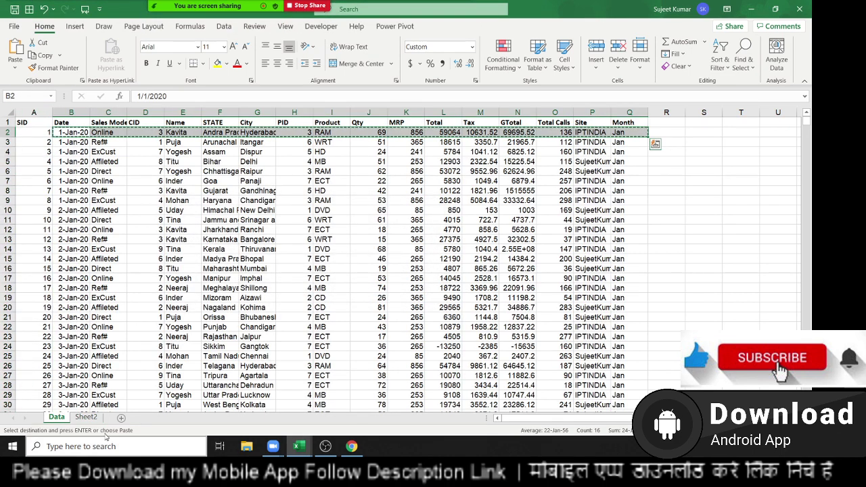
{"action": "left_click", "coordinate": [86, 417]}
{"action": "key", "text": "Right"}
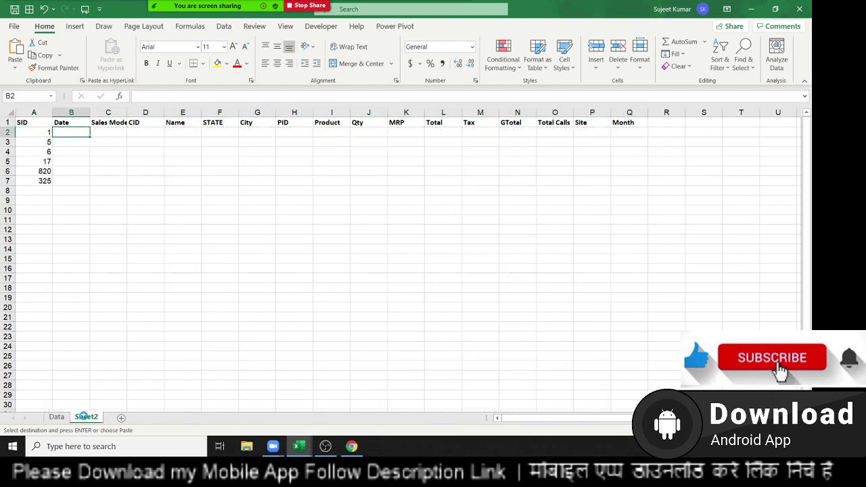
{"action": "key", "text": "ctrl+v"}
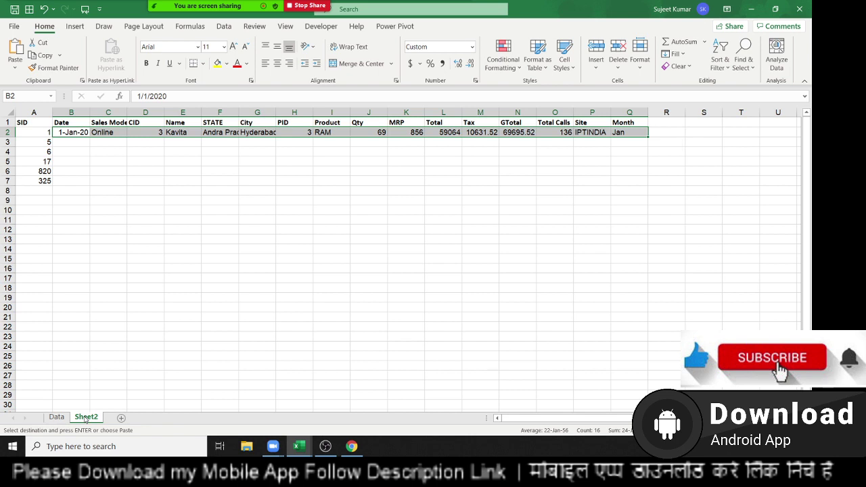
{"action": "key", "text": "ctrl+z"}
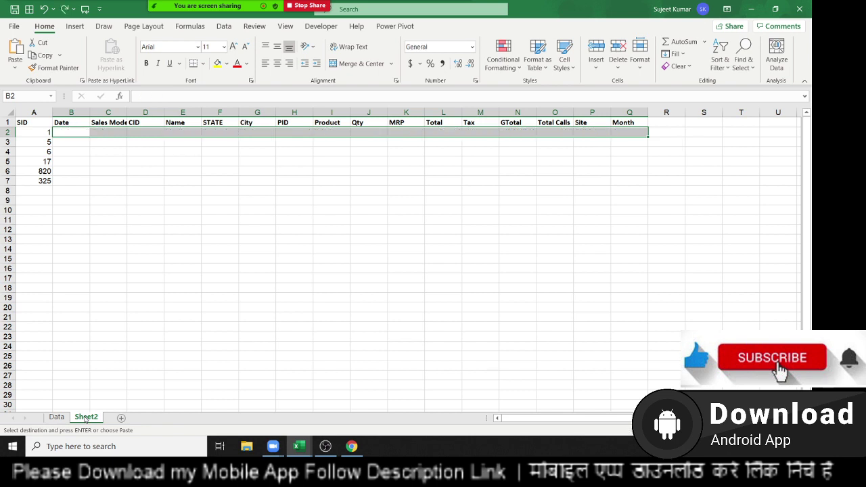
{"action": "key", "text": "Left"}
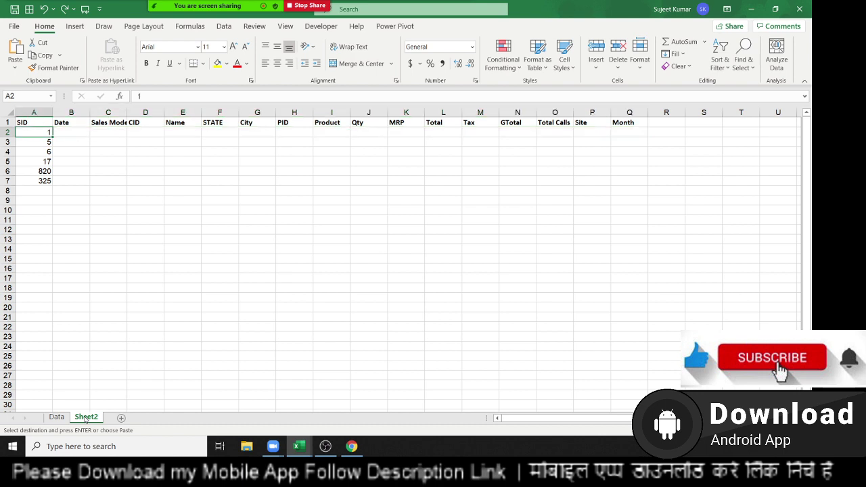
{"action": "key", "text": "Right"}
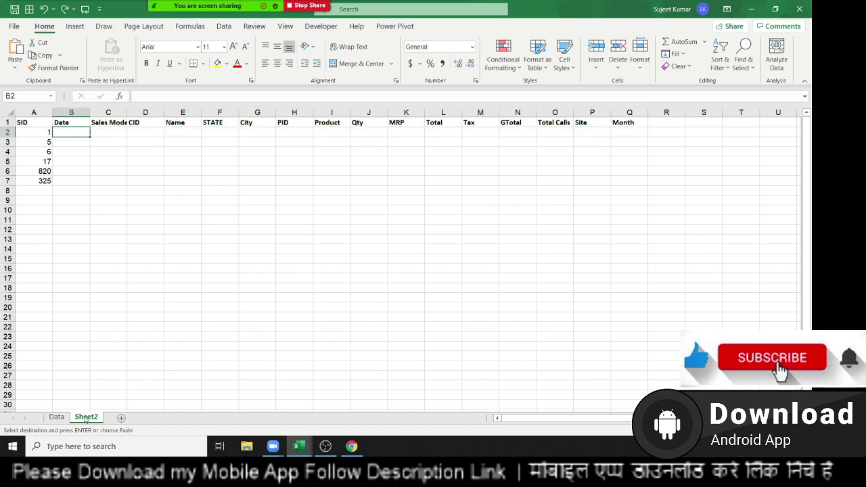
In B2, VLOOKUP A2 against Data columns A:Q returning column 2, showing 43831.
{"action": "type", "text": "=vl"}
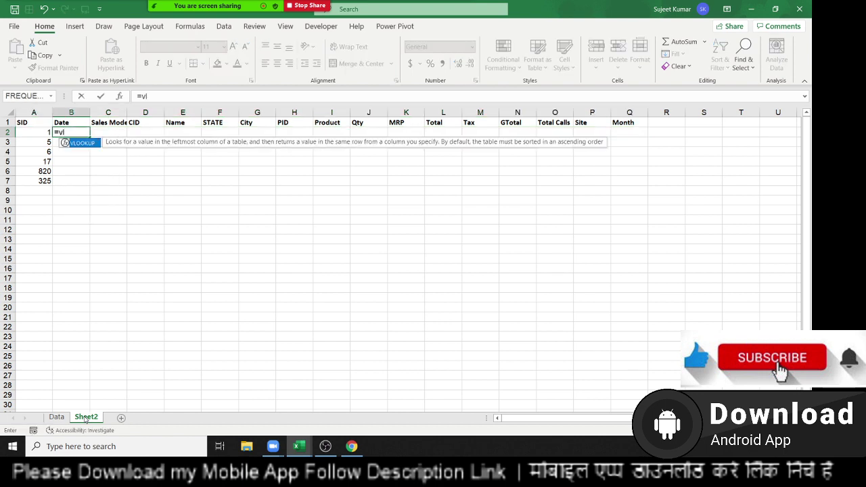
{"action": "key", "text": "Tab"}
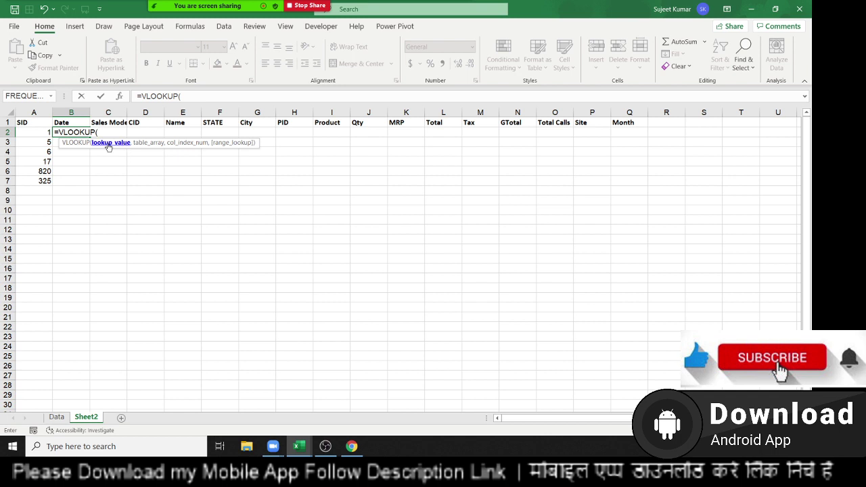
{"action": "left_click", "coordinate": [45, 135]}
{"action": "type", "text": ","}
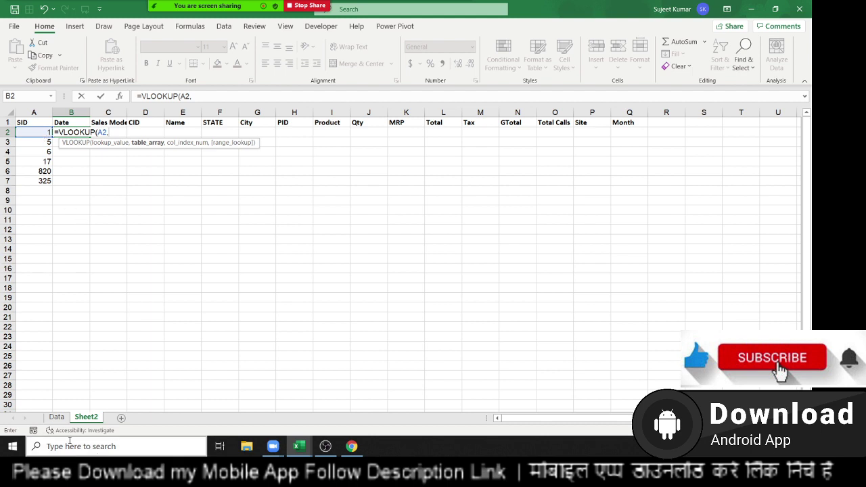
{"action": "left_click", "coordinate": [57, 416]}
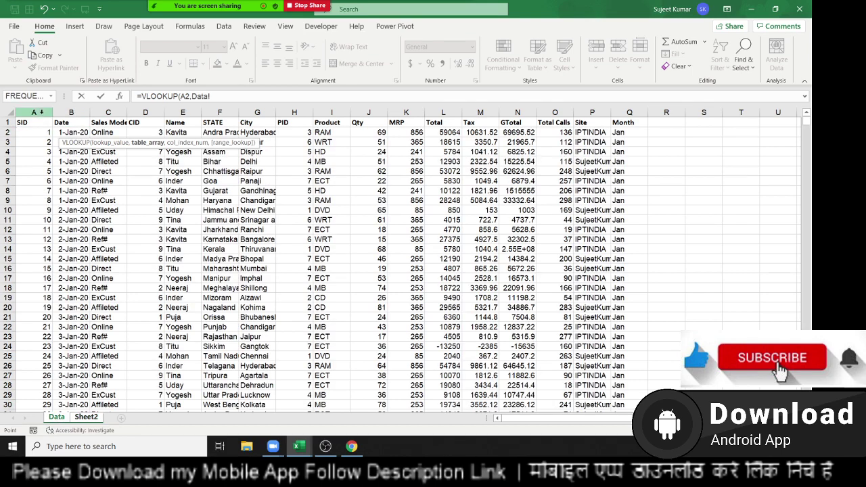
{"action": "left_click_drag", "start_coordinate": [41, 112], "coordinate": [618, 142]}
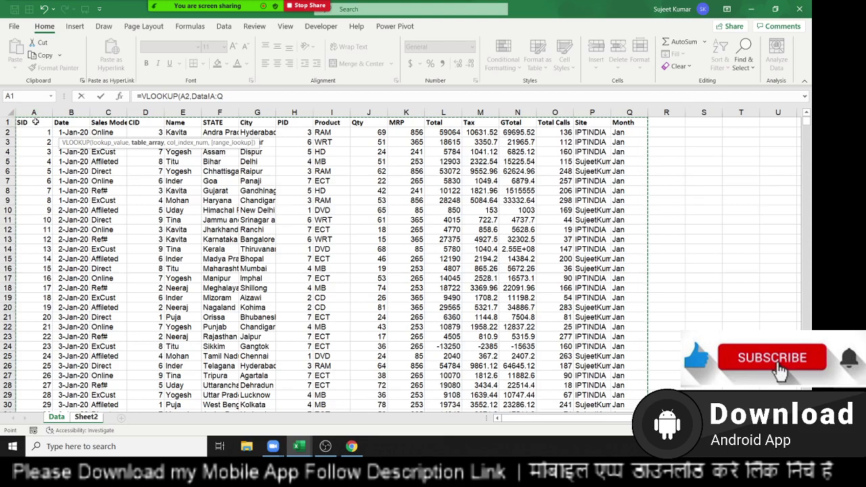
{"action": "type", "text": ",2"}
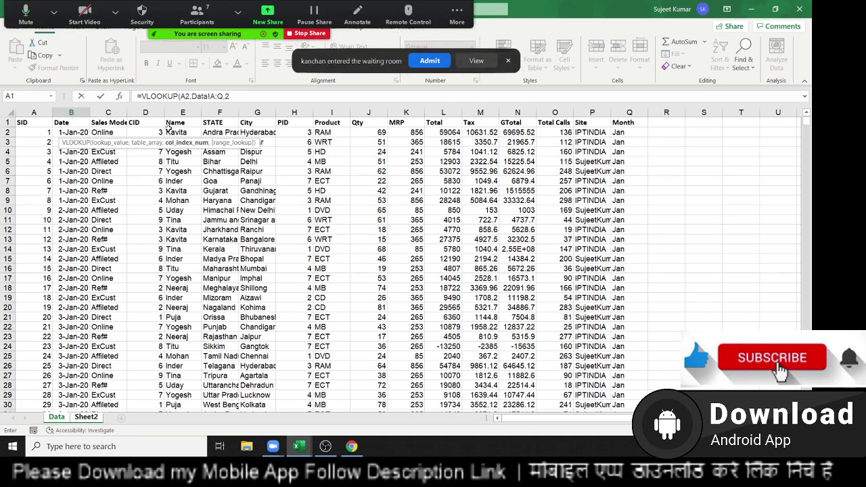
{"action": "left_click", "coordinate": [430, 60]}
{"action": "left_click", "coordinate": [270, 97]}
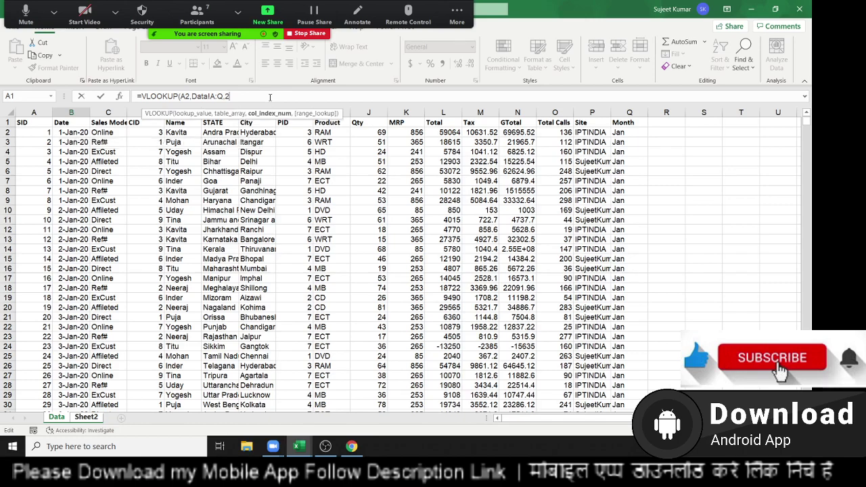
{"action": "type", "text": ",2"}
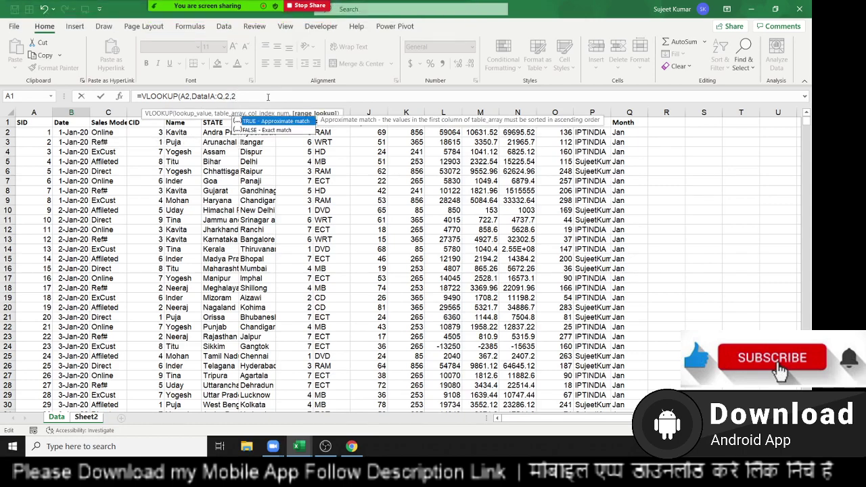
{"action": "key", "text": "Return"}
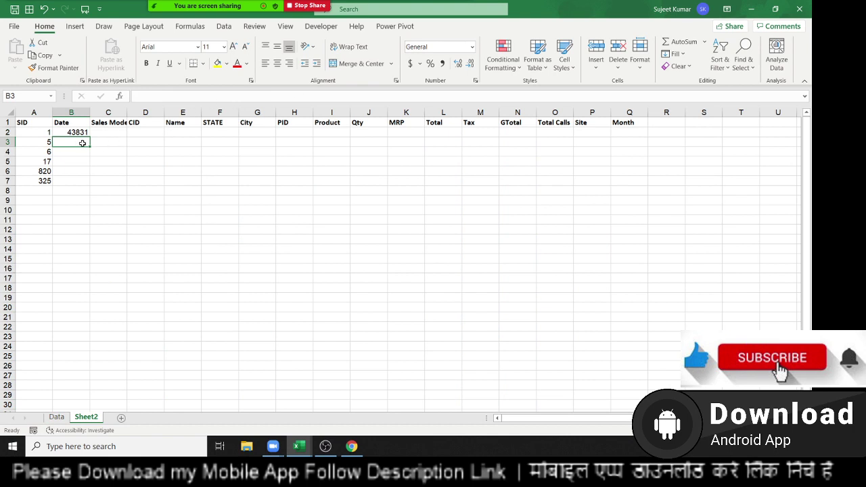
Change B2's lookup table to the absolute range Data!$A:$Q.
{"action": "left_click", "coordinate": [81, 131]}
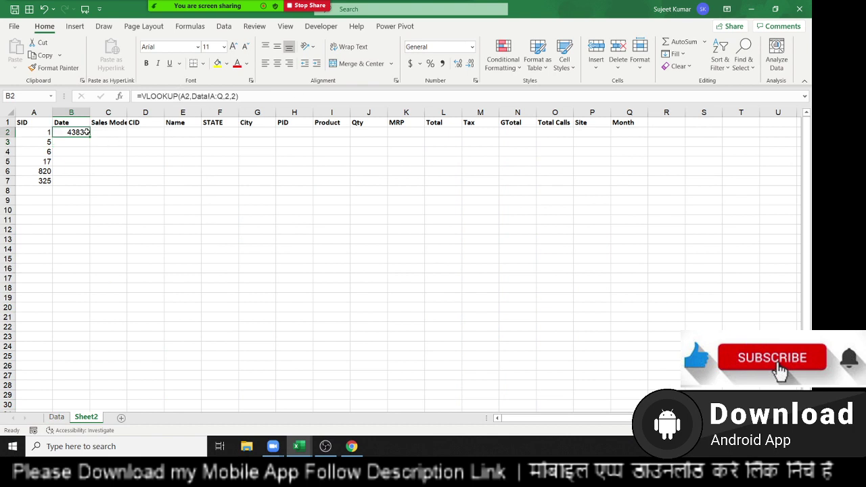
{"action": "left_click", "coordinate": [219, 95]}
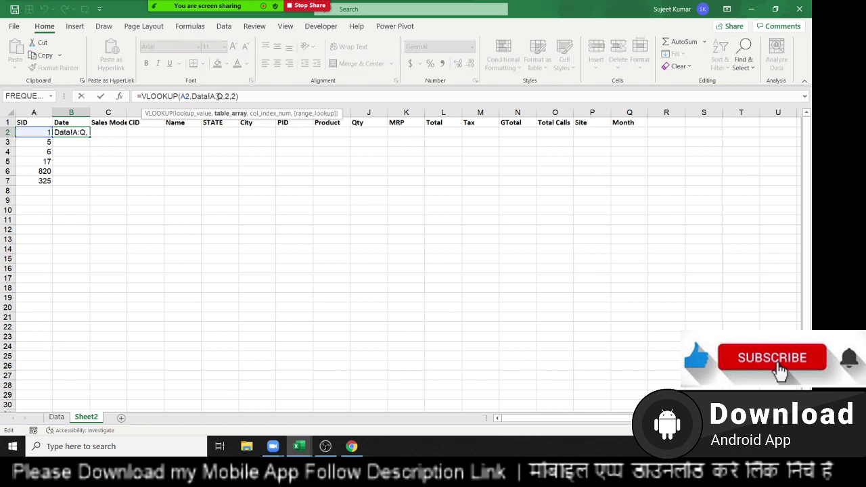
{"action": "key", "text": "F4"}
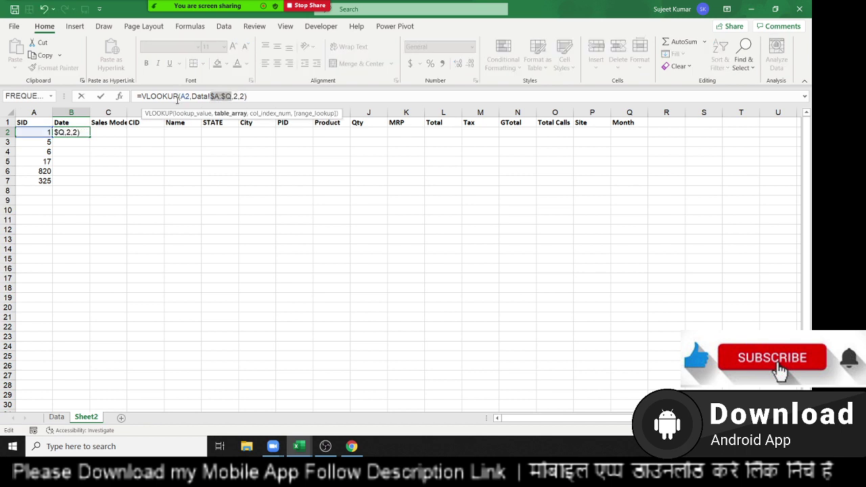
{"action": "key", "text": "Return"}
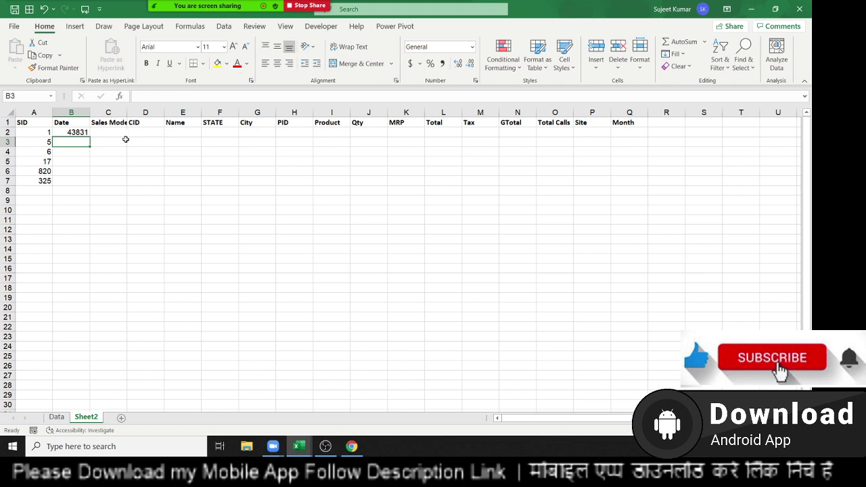
{"action": "left_click", "coordinate": [115, 130]}
In C2, VLOOKUP A2 against Data columns A:Q returning column 3, showing Online.
{"action": "type", "text": "=vl"}
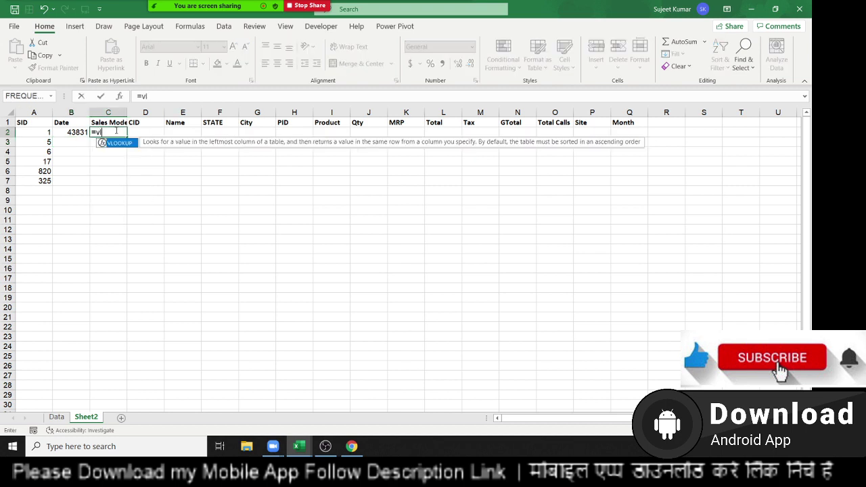
{"action": "key", "text": "Tab"}
{"action": "left_click", "coordinate": [27, 133]}
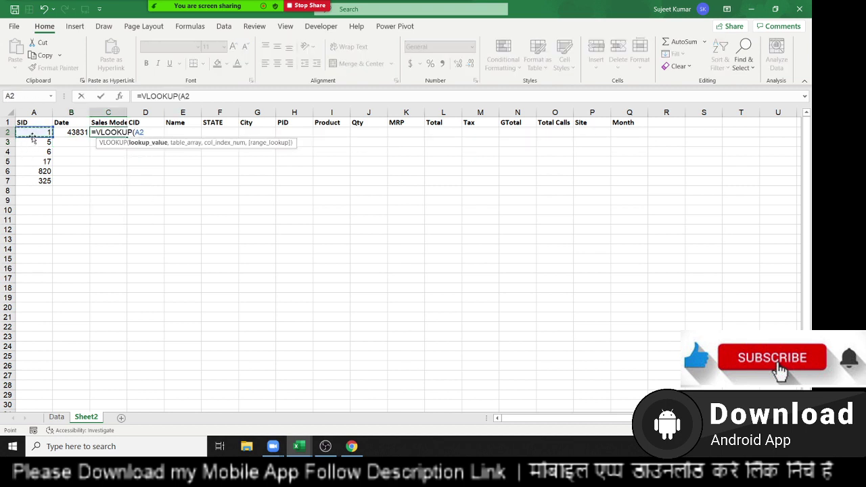
{"action": "type", "text": ","}
{"action": "left_click", "coordinate": [57, 417]}
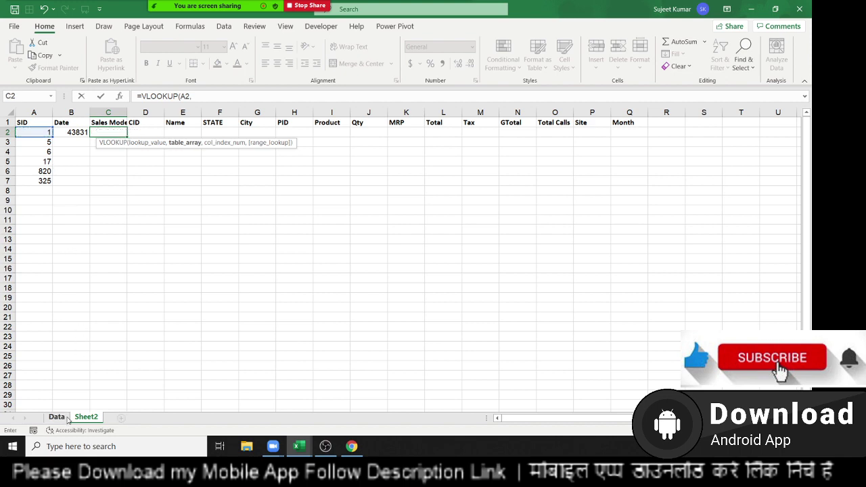
{"action": "left_click", "coordinate": [54, 112]}
{"action": "left_click_drag", "start_coordinate": [41, 113], "coordinate": [590, 113]}
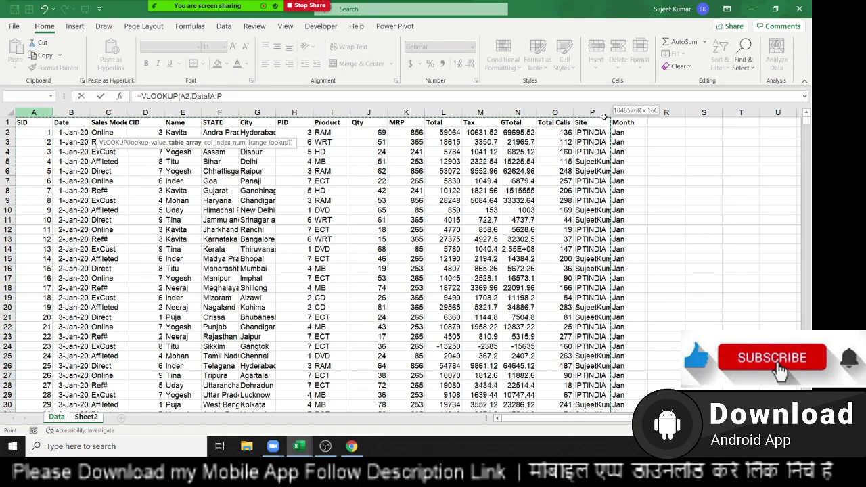
{"action": "left_click_drag", "start_coordinate": [591, 113], "coordinate": [629, 113]}
{"action": "type", "text": ","}
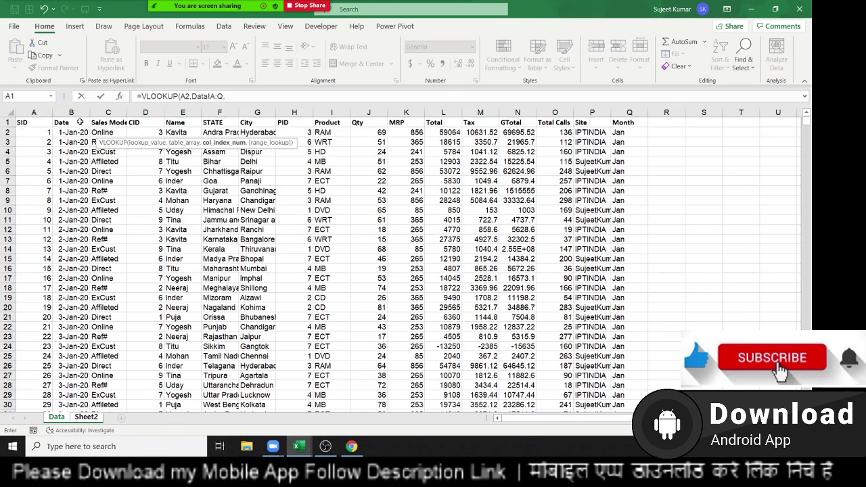
{"action": "type", "text": "3,0"}
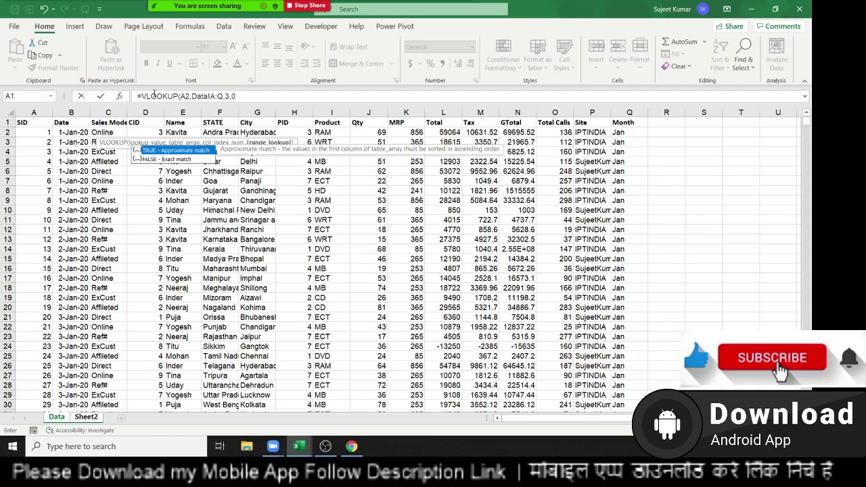
{"action": "key", "text": "Return"}
Build a CID VLOOKUP in D2 on A2 against Data columns A:Q.
{"action": "left_click", "coordinate": [145, 134]}
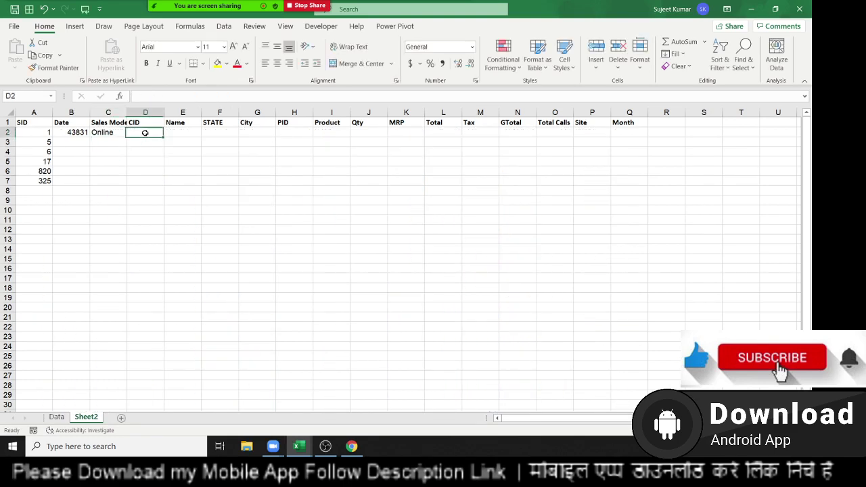
{"action": "type", "text": "=vl"}
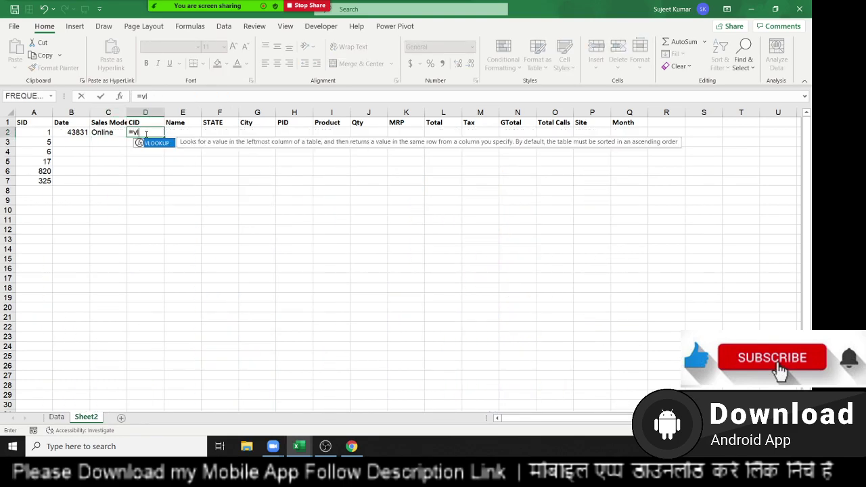
{"action": "key", "text": "Tab"}
{"action": "key", "text": "Left"}
{"action": "key", "text": "Left"}
{"action": "key", "text": "Left"}
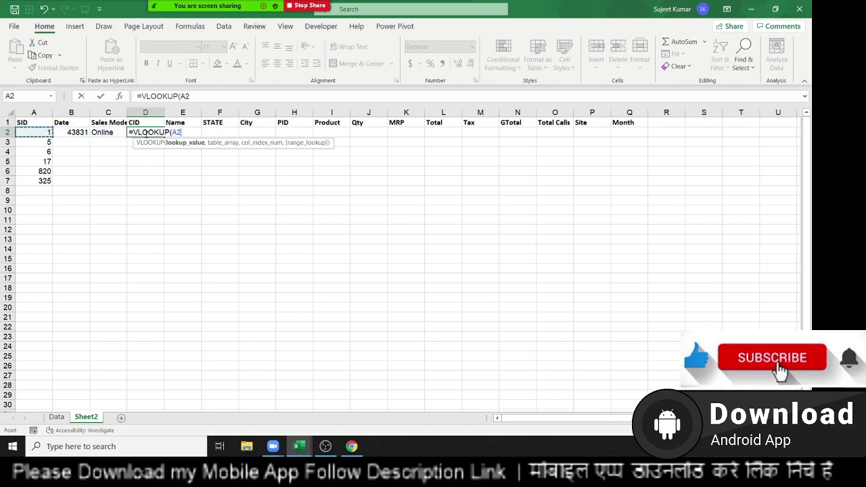
{"action": "type", "text": ","}
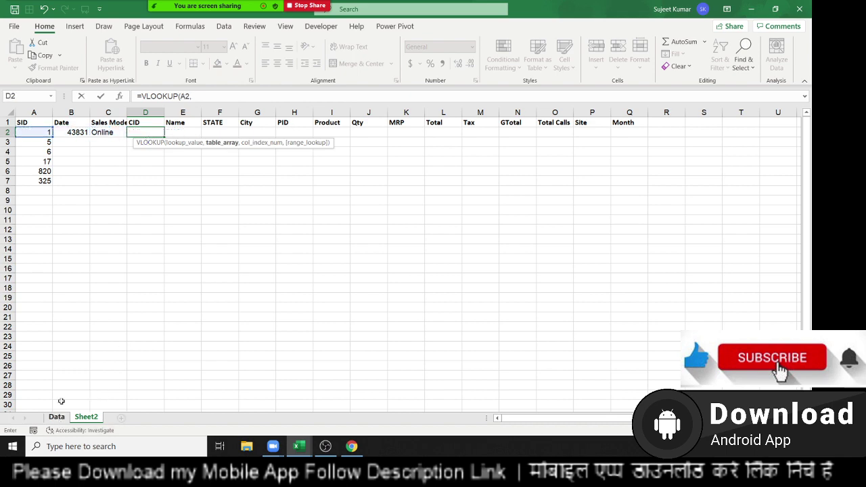
{"action": "left_click", "coordinate": [57, 417]}
{"action": "mouse_move", "coordinate": [34, 112]}
{"action": "left_mouse_down"}
{"action": "mouse_move", "coordinate": [490, 144]}
{"action": "mouse_move", "coordinate": [639, 144]}
{"action": "left_mouse_up"}
{"action": "type", "text": ",4,"}
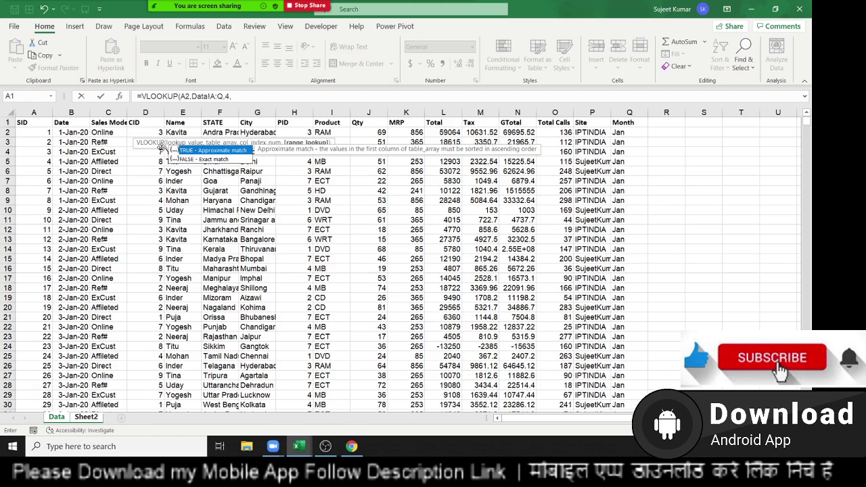
{"action": "key", "text": "Escape"}
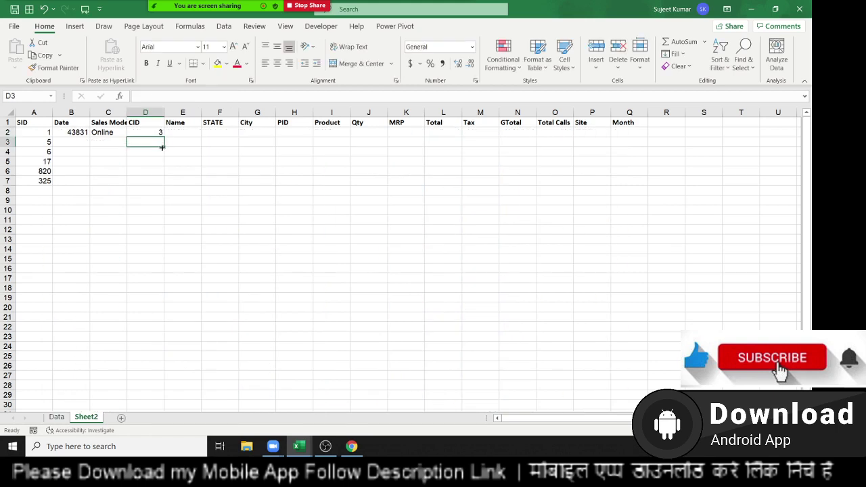
Set D2's lookup to exact match 0 with absolute table columns, returning CID 3.
{"action": "key", "text": "Up"}
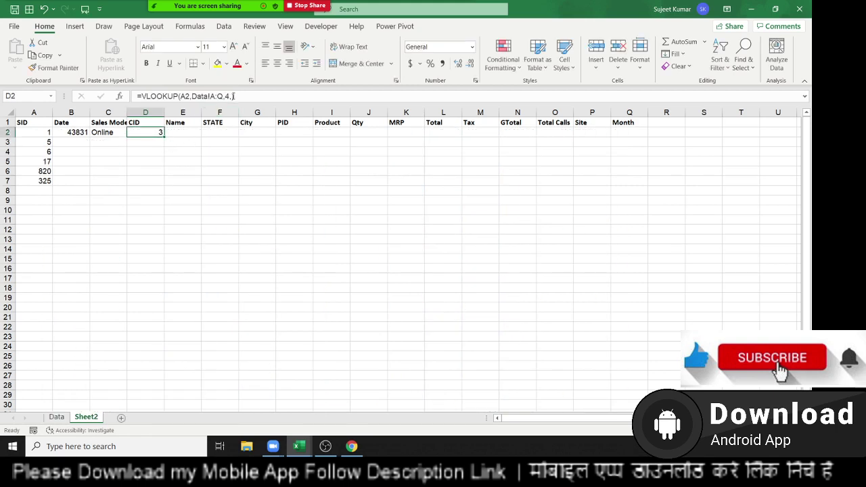
{"action": "left_click", "coordinate": [251, 99]}
{"action": "key", "text": "Left"}
{"action": "type", "text": "0"}
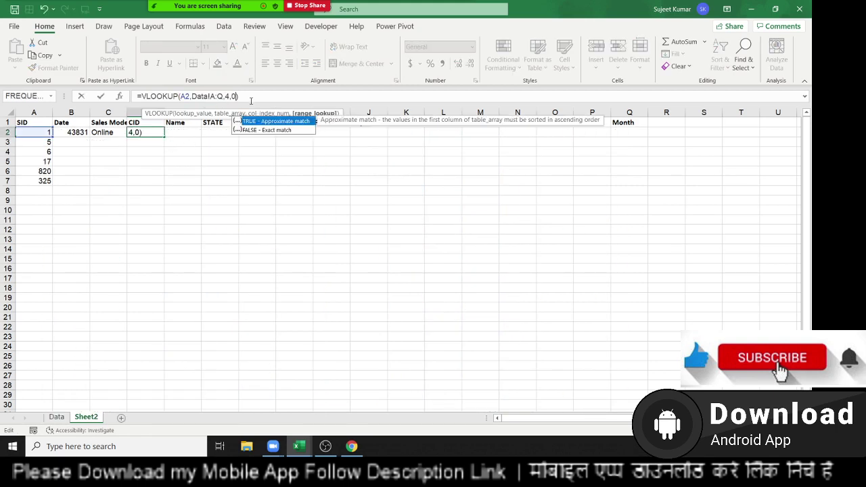
{"action": "key", "text": "Return"}
{"action": "key", "text": "Up"}
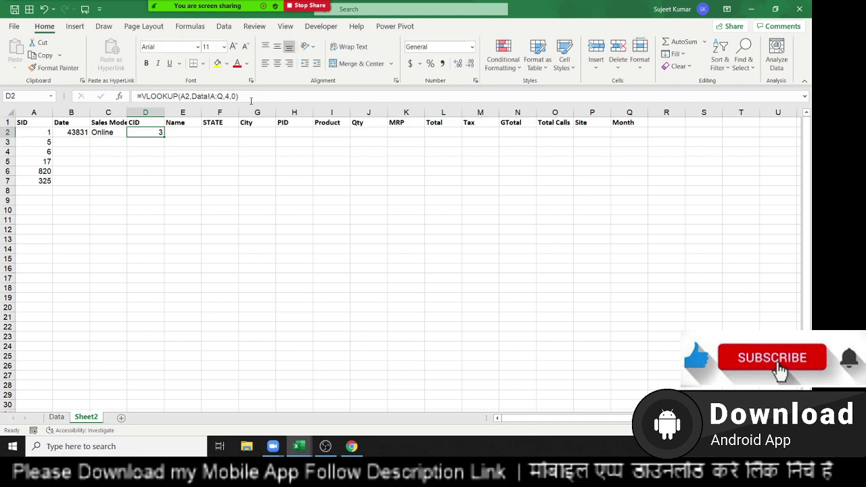
{"action": "double_click", "coordinate": [154, 132]}
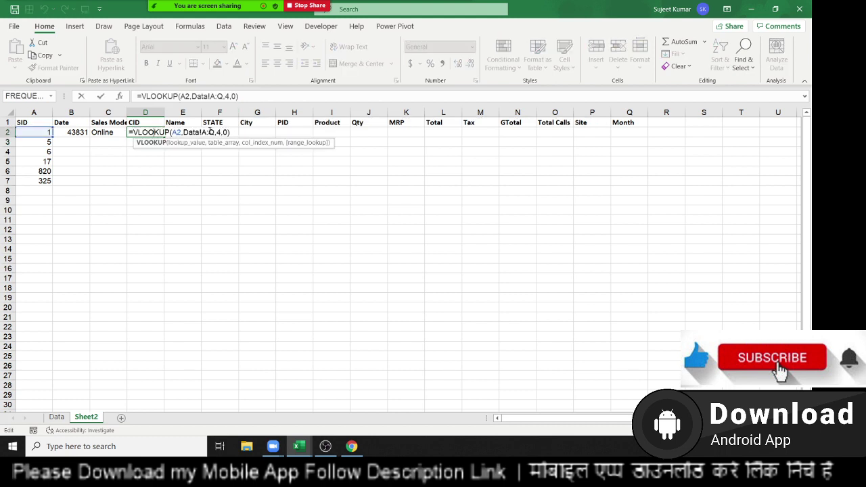
{"action": "key", "text": "F4"}
{"action": "key", "text": "ctrl+Return"}
{"action": "left_click", "coordinate": [83, 133]}
Change B2's lookup value to $A2 and fill it across row 2 to column Q.
{"action": "double_click", "coordinate": [84, 132]}
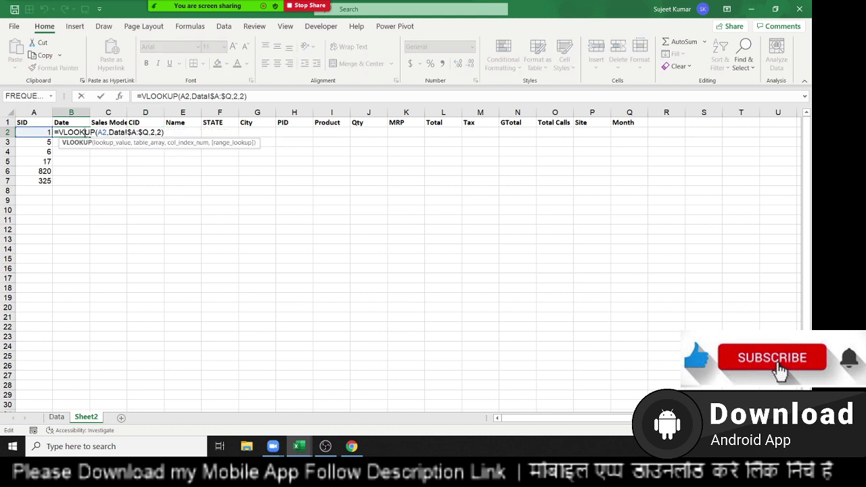
{"action": "left_click", "coordinate": [102, 132]}
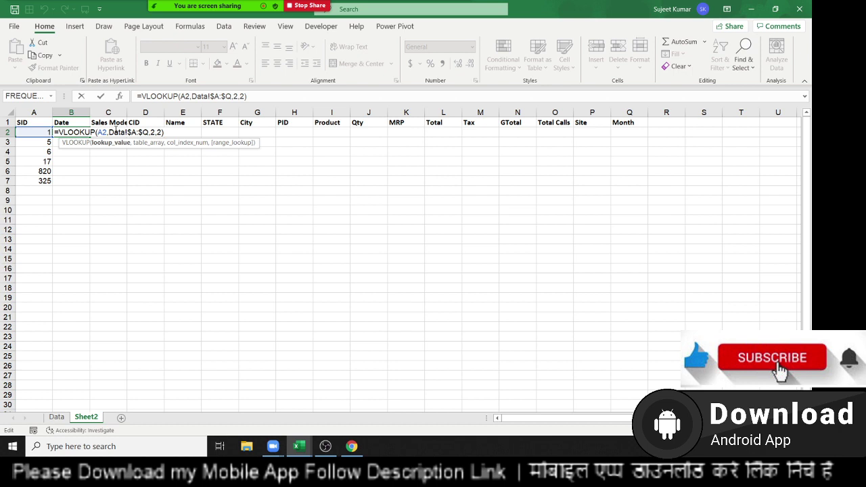
{"action": "type", "text": "$"}
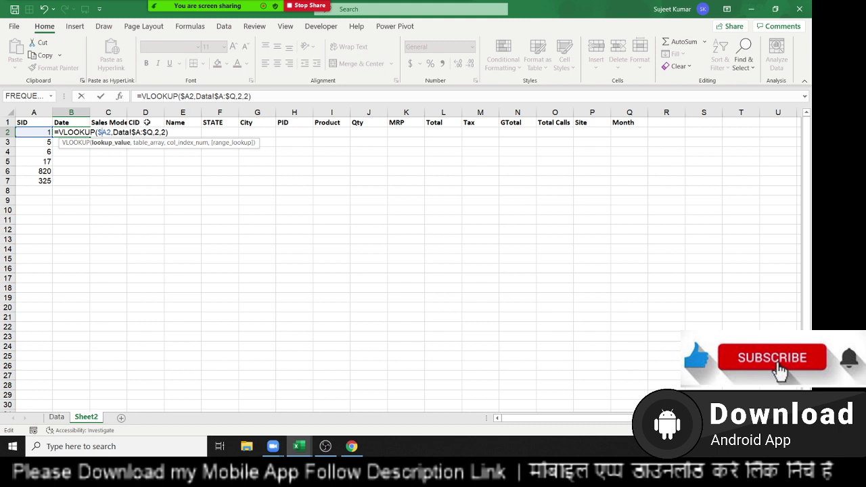
{"action": "key", "text": "Return"}
{"action": "key", "text": "Up"}
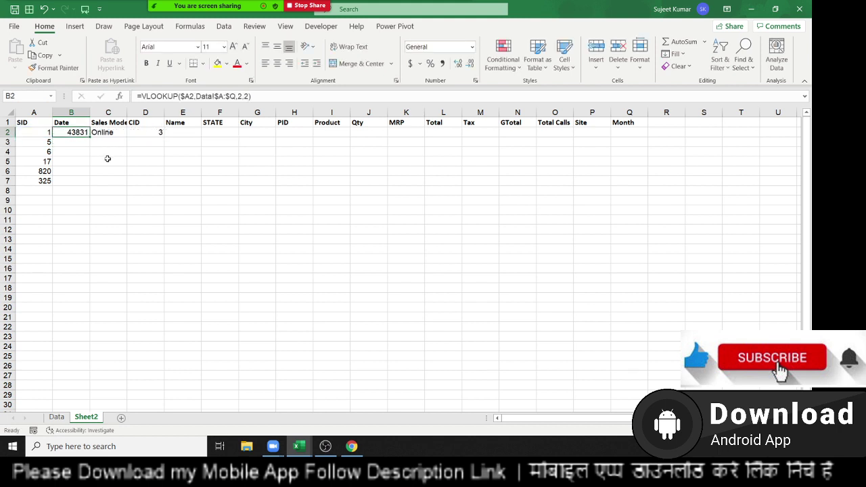
{"action": "mouse_move", "coordinate": [91, 136]}
{"action": "left_mouse_down"}
{"action": "mouse_move", "coordinate": [626, 112]}
{"action": "mouse_move", "coordinate": [639, 132]}
{"action": "left_mouse_up"}
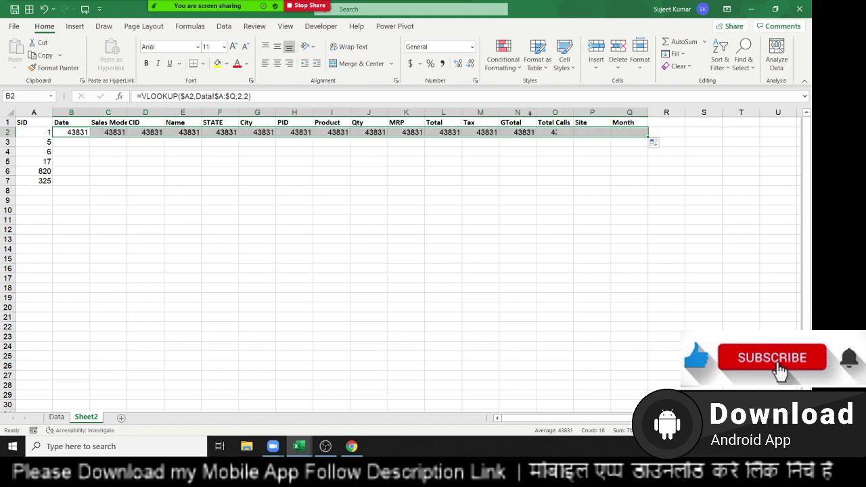
Change the column number in C2's and D2's lookup formulas to 2, so C2 shows Online.
{"action": "left_click", "coordinate": [110, 131]}
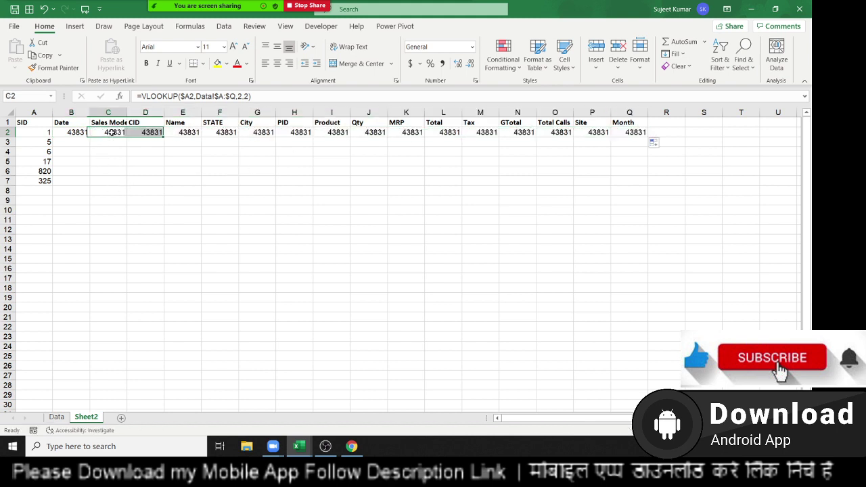
{"action": "left_click", "coordinate": [239, 96]}
{"action": "key", "text": "Delete"}
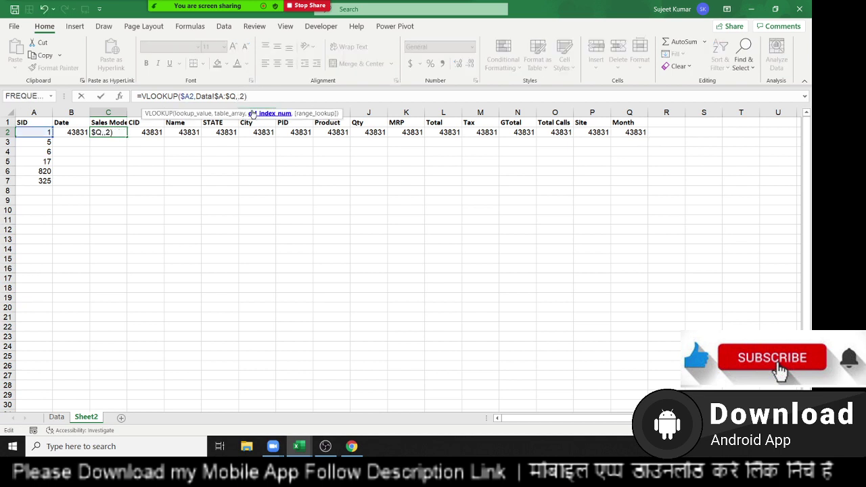
{"action": "type", "text": "2"}
{"action": "key", "text": "Return"}
{"action": "left_click", "coordinate": [154, 133]}
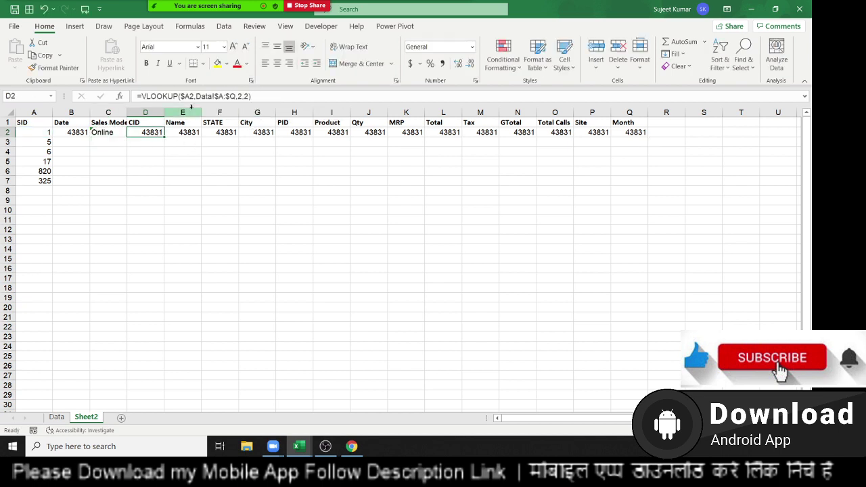
{"action": "left_click", "coordinate": [240, 96]}
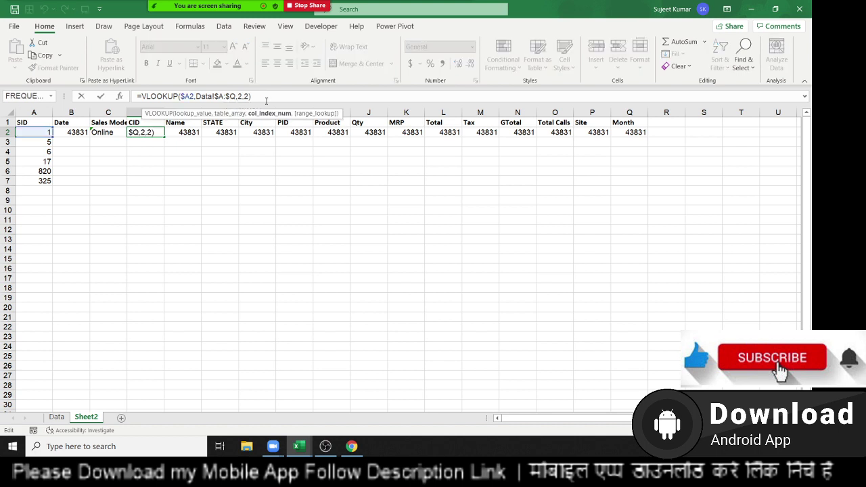
{"action": "key", "text": "Delete"}
{"action": "type", "text": "2"}
{"action": "key", "text": "ctrl+Return"}
{"action": "key", "text": "Right"}
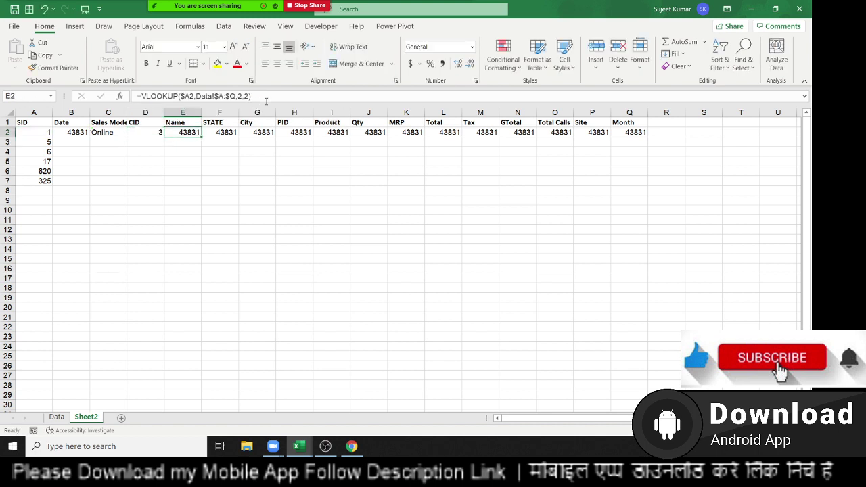
Set E2's column number to 5 so it shows Kavita, and F2's to 6.
{"action": "left_click", "coordinate": [240, 98]}
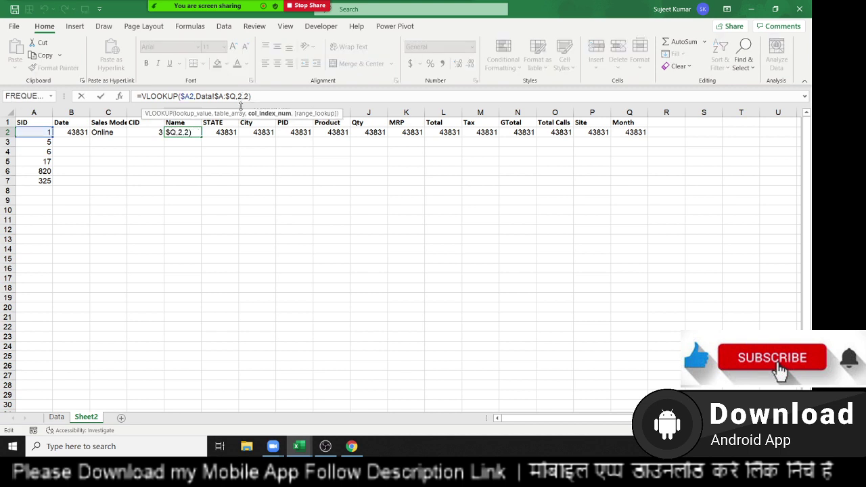
{"action": "key", "text": "BackSpace"}
{"action": "type", "text": "4"}
{"action": "key", "text": "Return"}
{"action": "key", "text": "Up"}
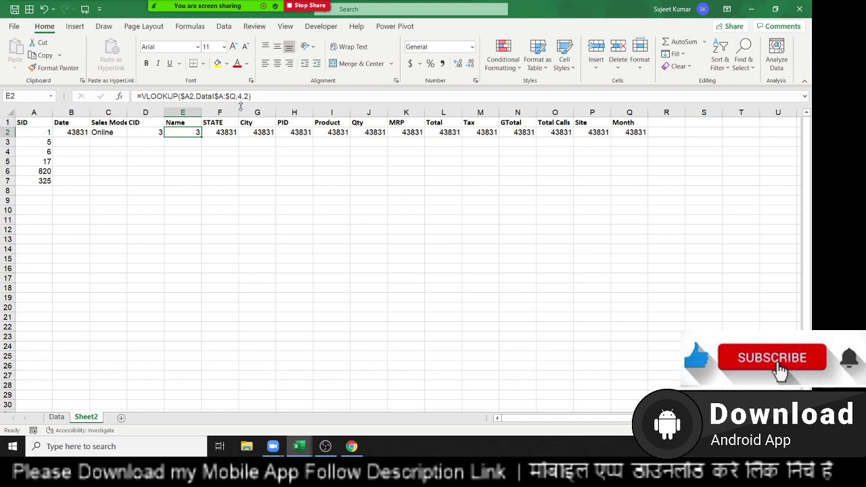
{"action": "left_click", "coordinate": [240, 97]}
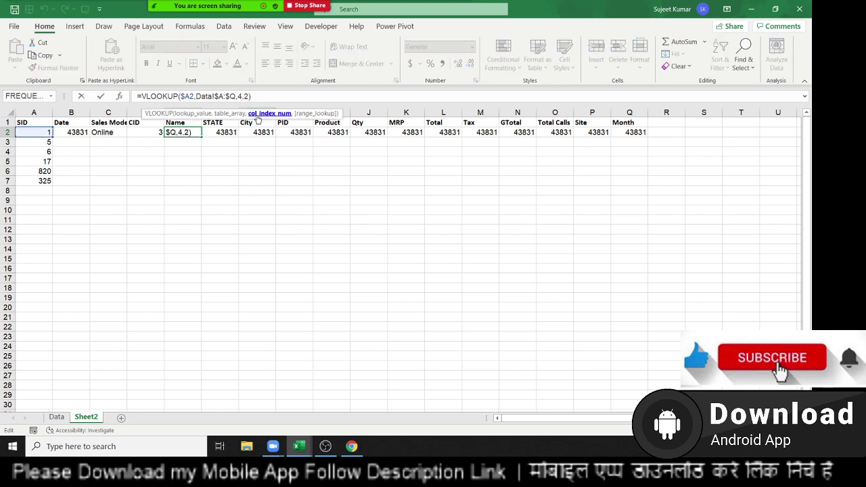
{"action": "key", "text": "BackSpace"}
{"action": "type", "text": "5"}
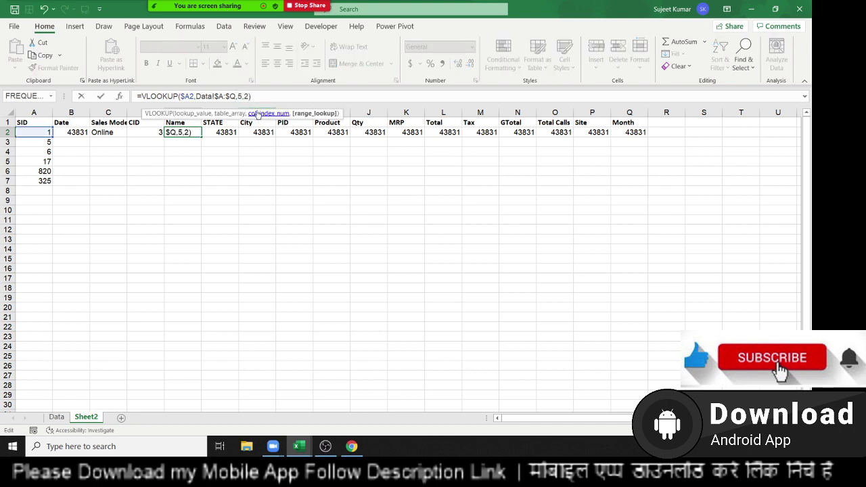
{"action": "key", "text": "Return"}
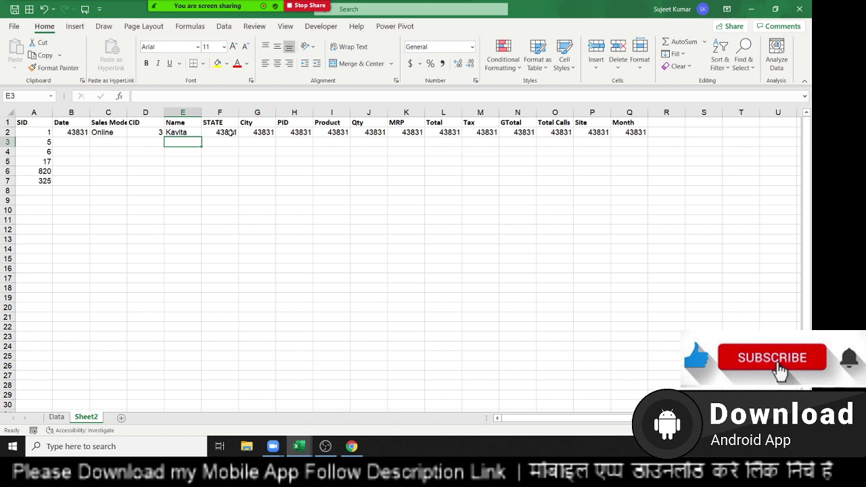
{"action": "left_click", "coordinate": [231, 133]}
{"action": "left_click", "coordinate": [240, 97]}
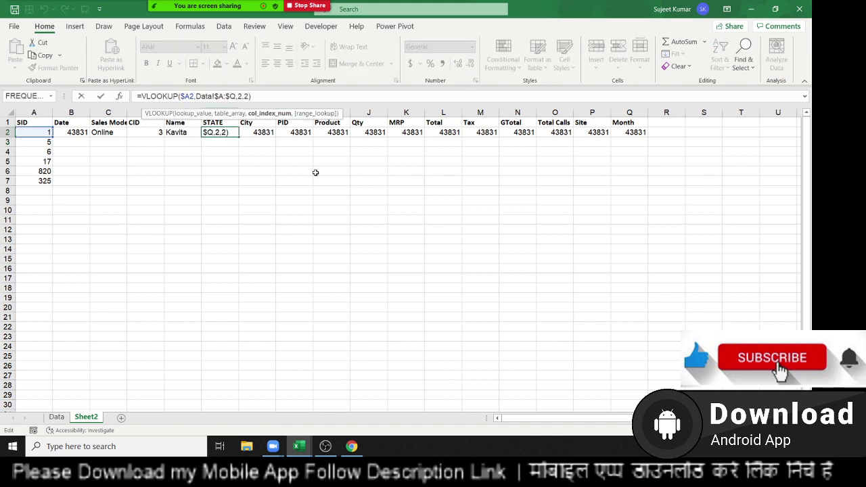
{"action": "key", "text": "BackSpace"}
{"action": "type", "text": "6"}
{"action": "key", "text": "Return"}
{"action": "key", "text": "Up"}
{"action": "key", "text": "Right"}
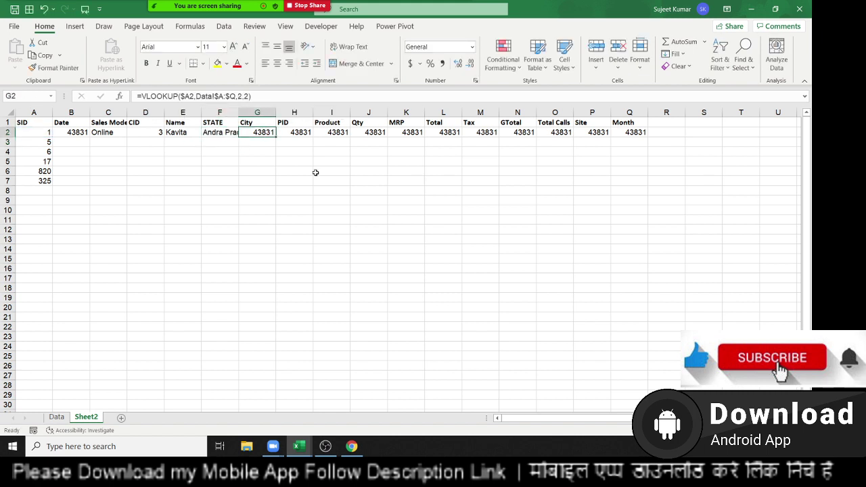
Set G2's column number to 7 (Hyderabad) and H2's to 5 with exact match 0.
{"action": "left_click", "coordinate": [247, 96]}
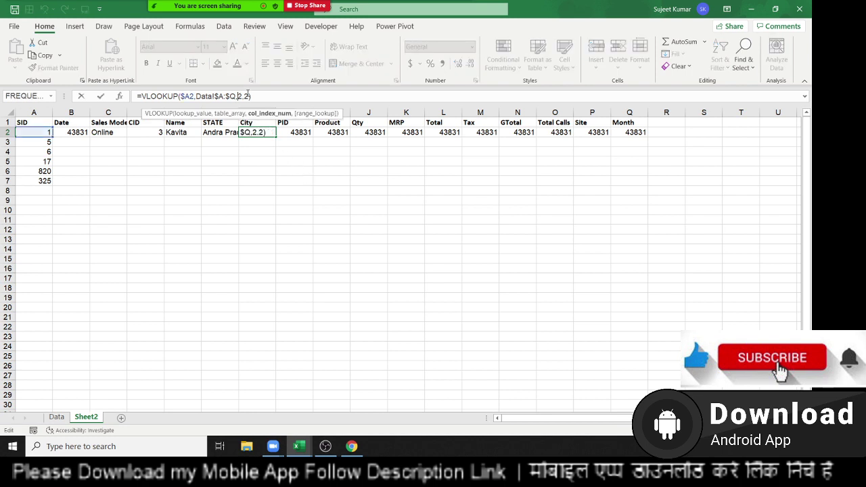
{"action": "key", "text": "BackSpace"}
{"action": "type", "text": "7"}
{"action": "key", "text": "Return"}
{"action": "key", "text": "Up"}
{"action": "key", "text": "Right"}
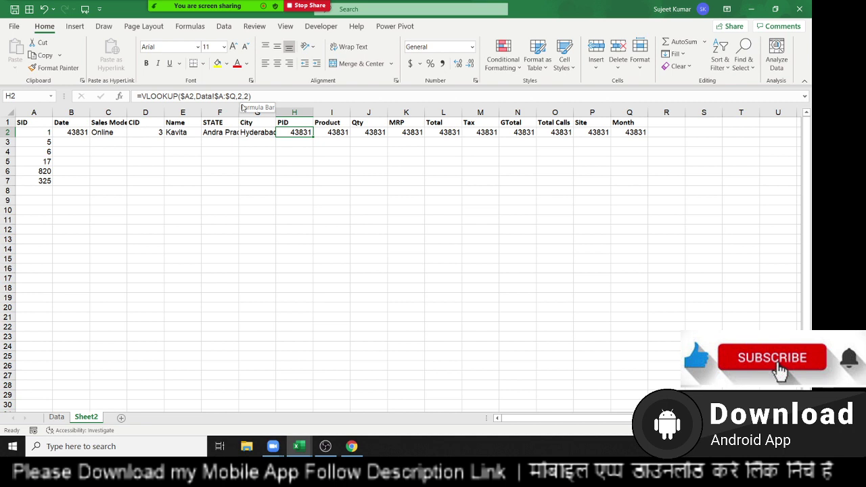
{"action": "double_click", "coordinate": [247, 97]}
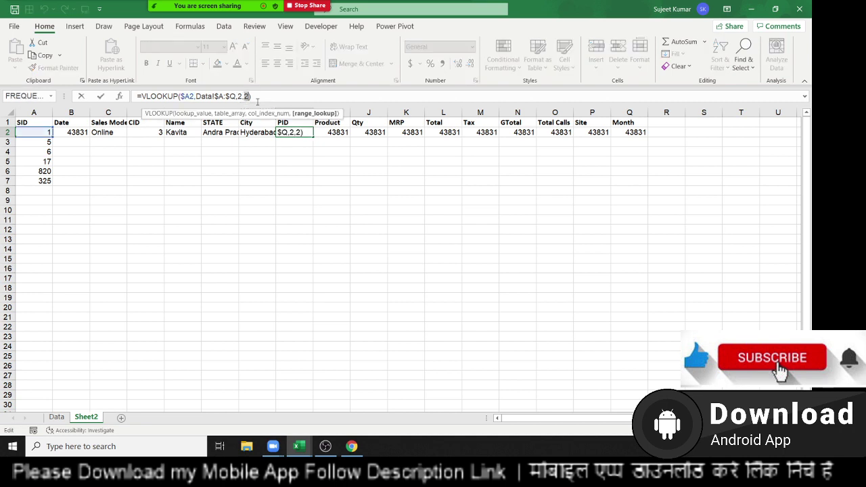
{"action": "type", "text": "0"}
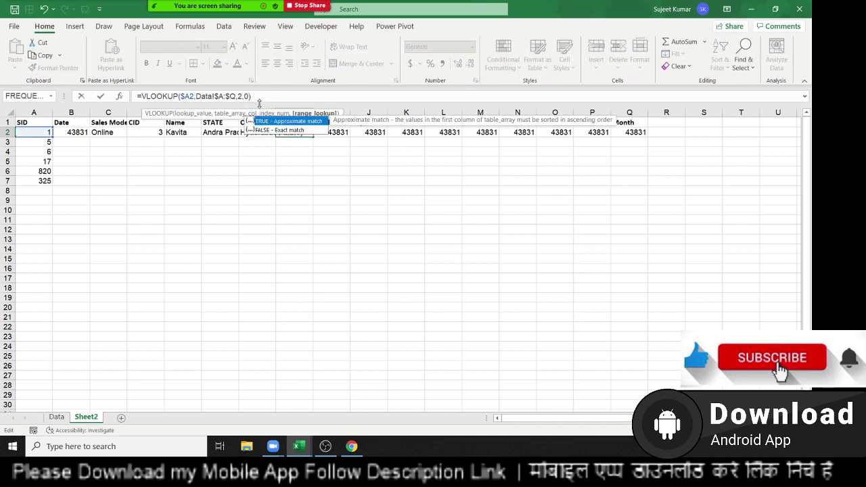
{"action": "key", "text": "Left"}
{"action": "key", "text": "Left"}
{"action": "key", "text": "BackSpace"}
{"action": "type", "text": "5"}
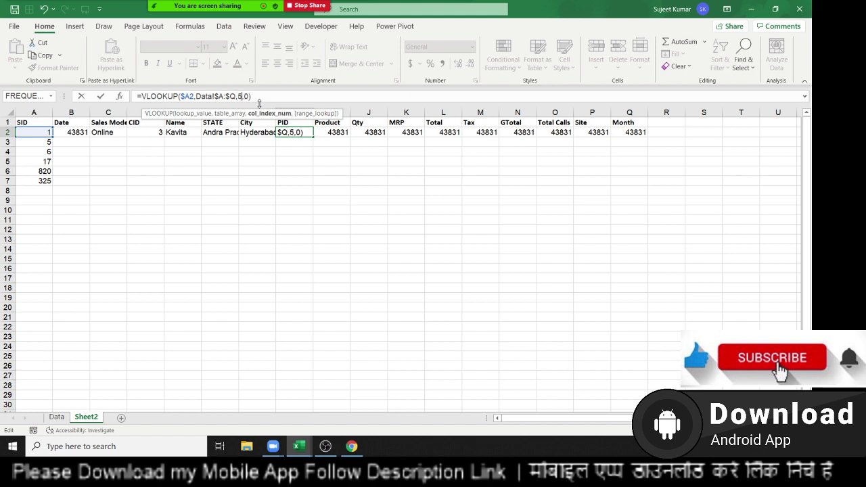
{"action": "key", "text": "ctrl+Return"}
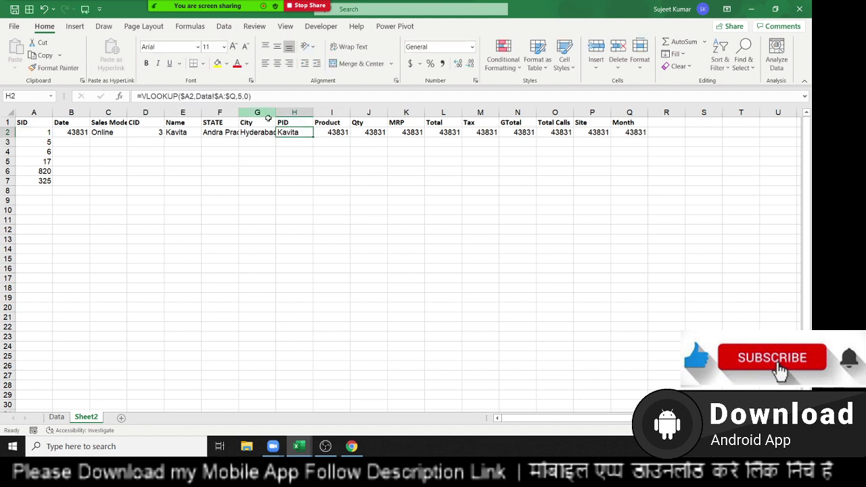
{"action": "left_click", "coordinate": [72, 143]}
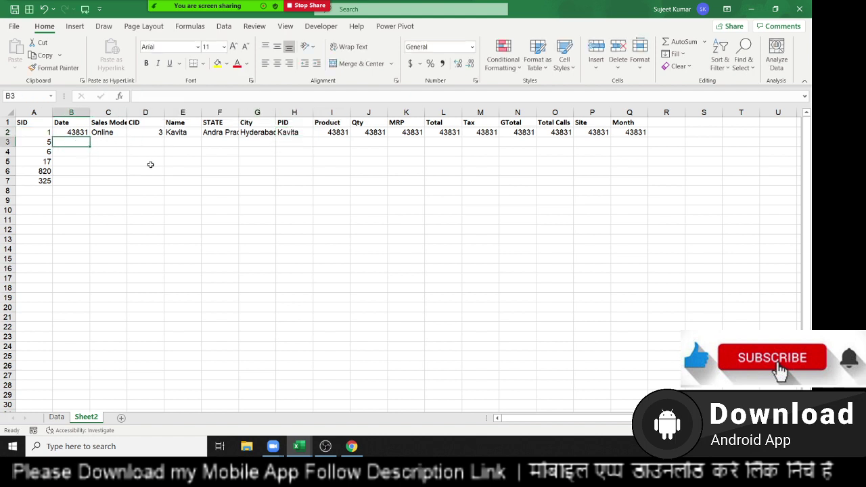
Insert a new top row, enter 2 in B1 and 3 in C1, and fill the numbering to Q1.
{"action": "left_click", "coordinate": [3, 120]}
{"action": "right_click", "coordinate": [4, 120]}
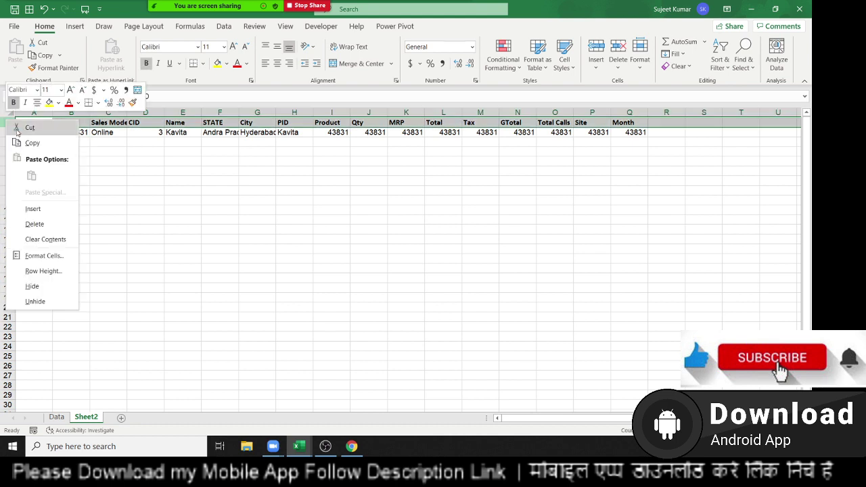
{"action": "left_click", "coordinate": [59, 209]}
{"action": "left_click", "coordinate": [71, 122]}
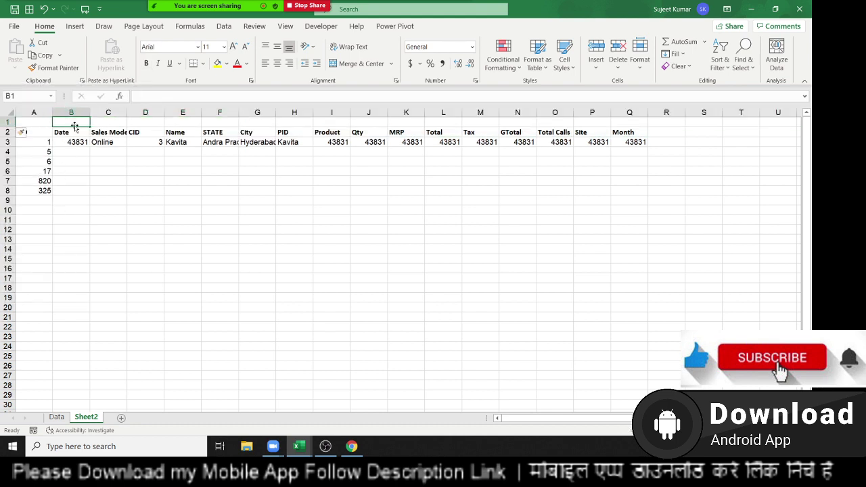
{"action": "type", "text": "2"}
{"action": "key", "text": "Return"}
{"action": "type", "text": "3"}
{"action": "key", "text": "Escape"}
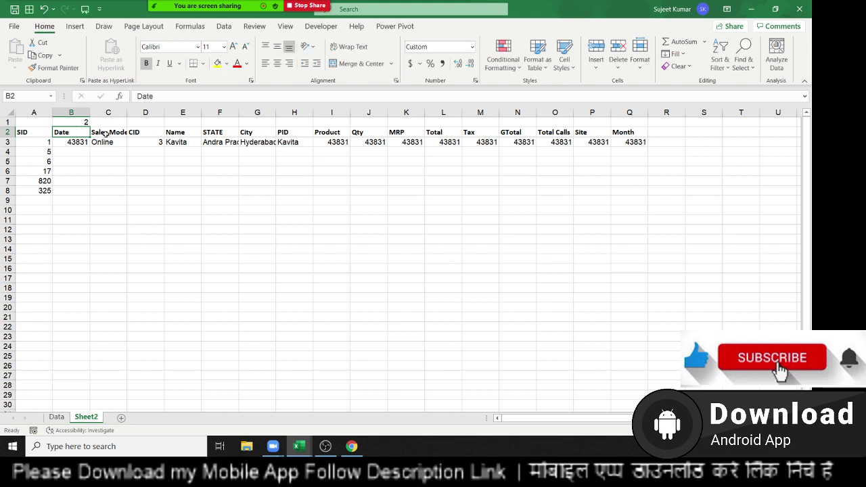
{"action": "left_click", "coordinate": [103, 122]}
{"action": "type", "text": "3"}
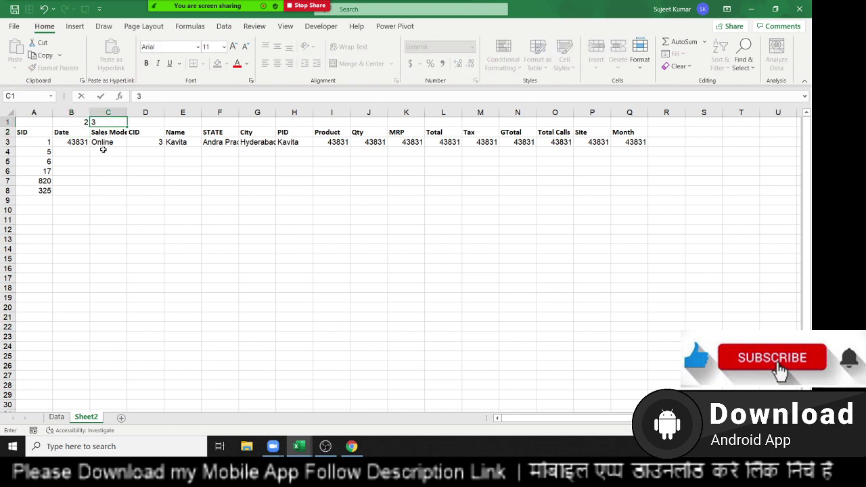
{"action": "left_click", "coordinate": [103, 150]}
{"action": "left_click_drag", "start_coordinate": [80, 122], "coordinate": [646, 122]}
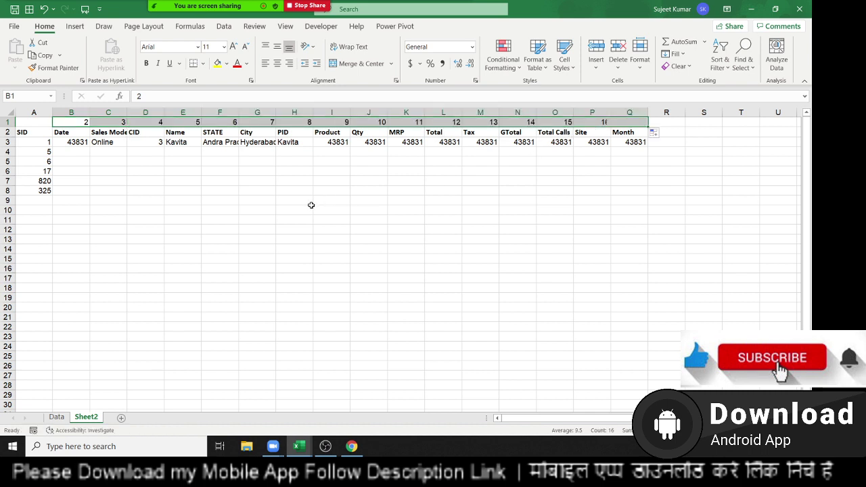
Enter a VLOOKUP in B4 looking up A4 in Data!A:Q with column number from B1 and 0.
{"action": "left_click", "coordinate": [74, 151]}
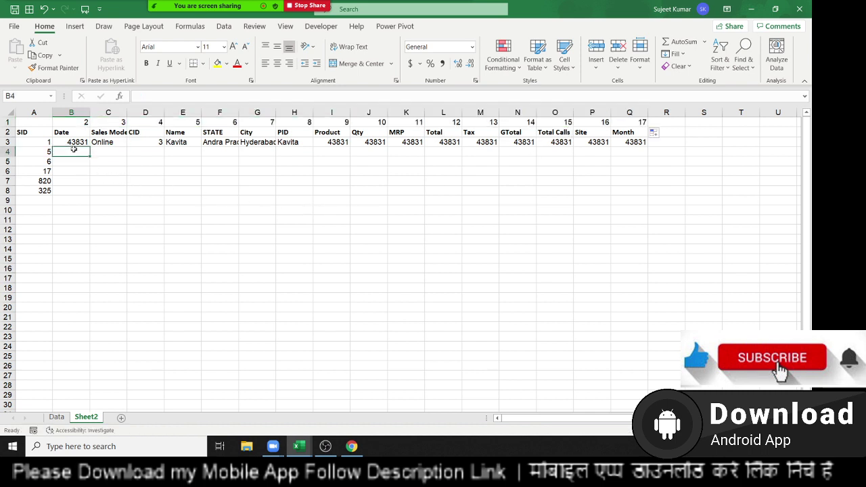
{"action": "type", "text": "2"}
{"action": "key", "text": "BackSpace"}
{"action": "type", "text": "=vl"}
{"action": "key", "text": "Tab"}
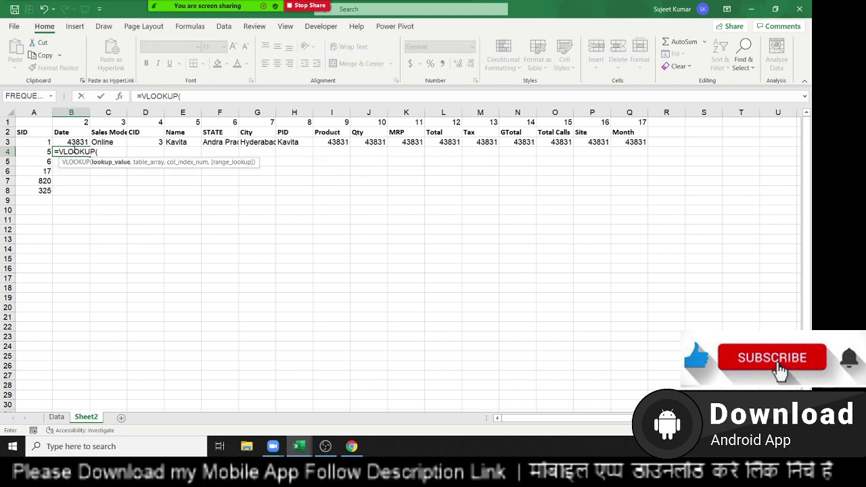
{"action": "left_click", "coordinate": [35, 154]}
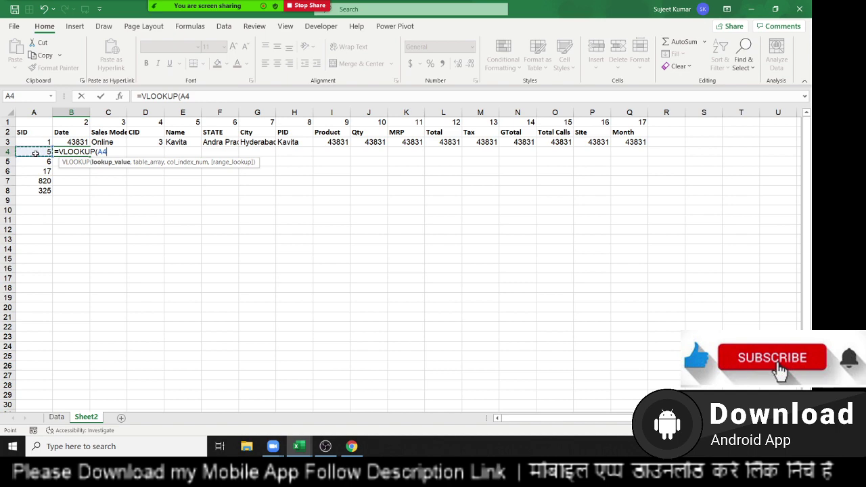
{"action": "type", "text": ","}
{"action": "left_click", "coordinate": [64, 418]}
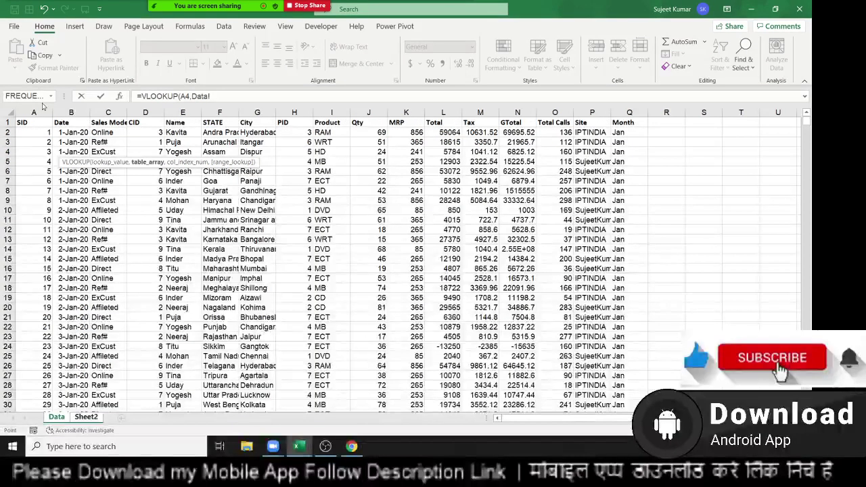
{"action": "left_click_drag", "start_coordinate": [33, 112], "coordinate": [614, 80]}
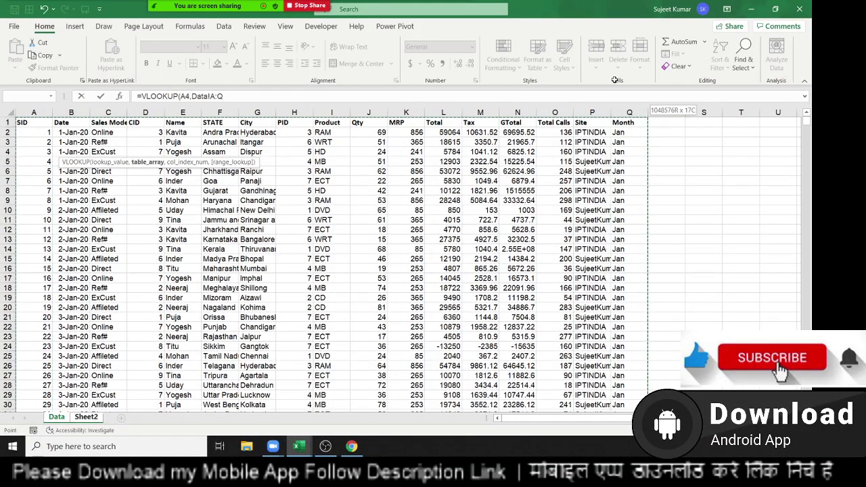
{"action": "type", "text": ","}
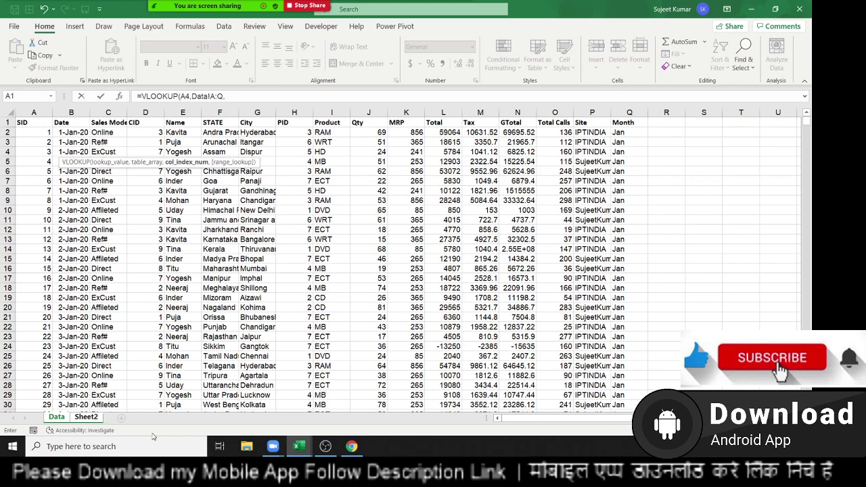
{"action": "left_click", "coordinate": [86, 416]}
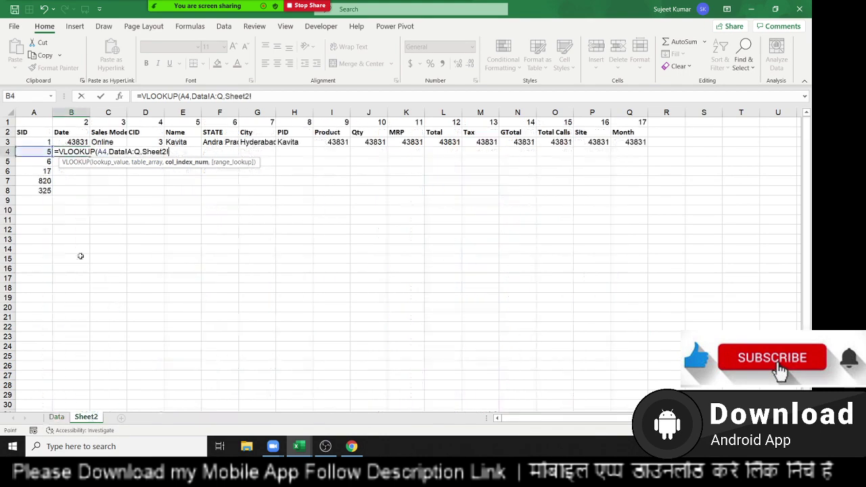
{"action": "left_click", "coordinate": [80, 123]}
{"action": "type", "text": ",0"}
{"action": "key", "text": "Return"}
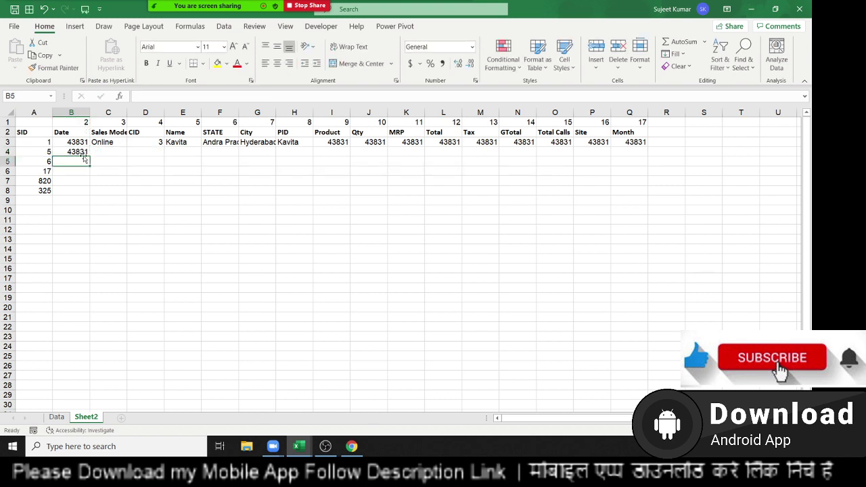
Lock B4's references as $A4, Data!$A:$Q and B$1.
{"action": "left_click", "coordinate": [77, 153]}
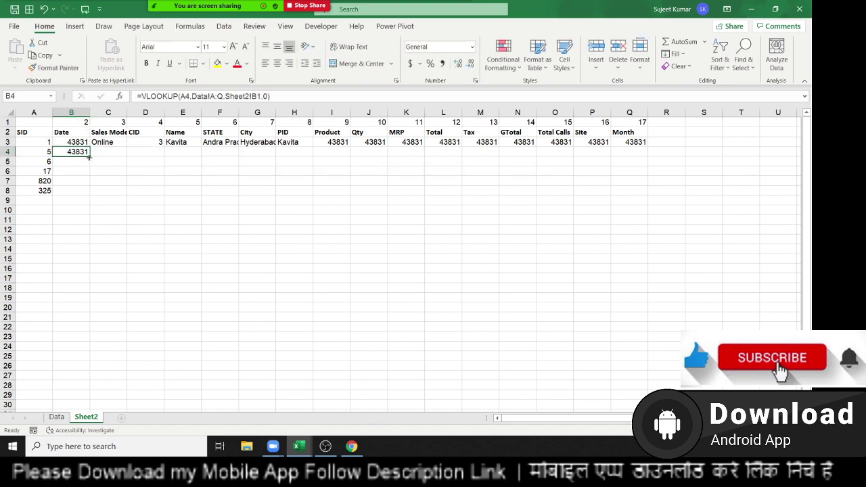
{"action": "double_click", "coordinate": [84, 152]}
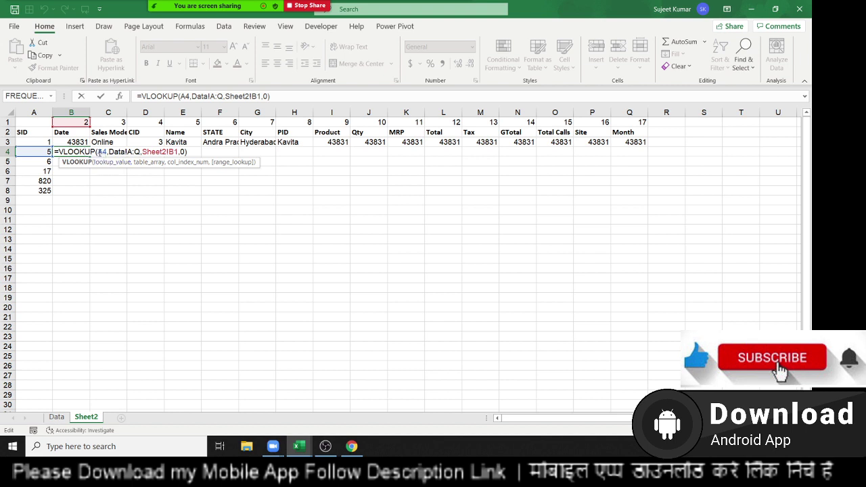
{"action": "left_click", "coordinate": [100, 152]}
{"action": "type", "text": "$"}
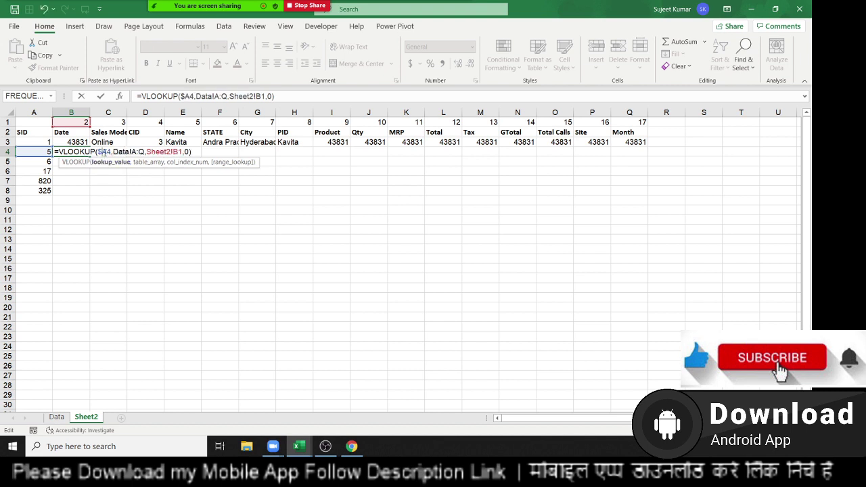
{"action": "left_click", "coordinate": [138, 151]}
{"action": "key", "text": "F4"}
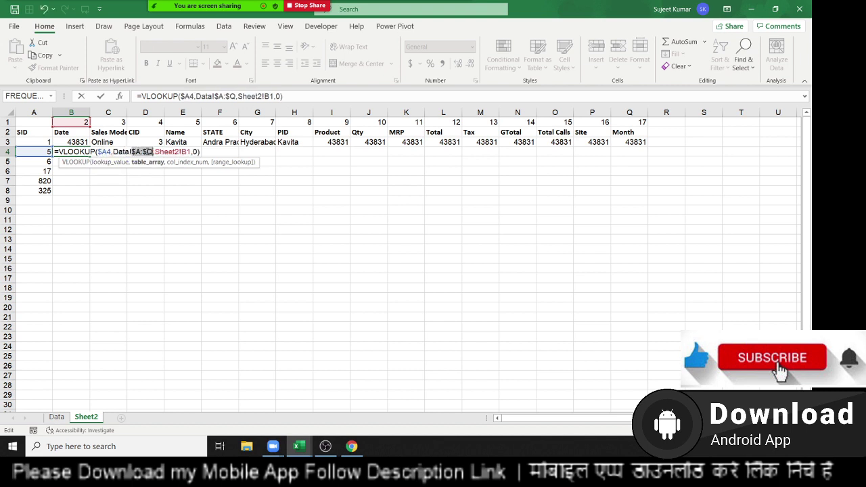
{"action": "left_click", "coordinate": [188, 151]}
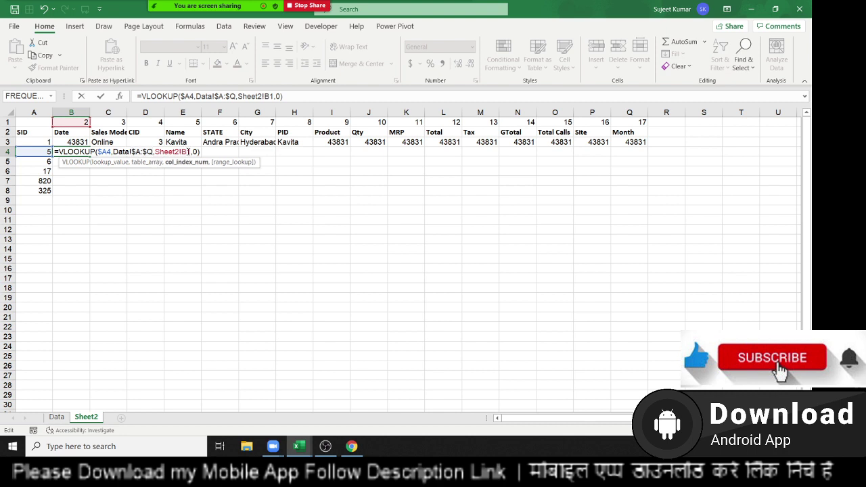
{"action": "type", "text": "$"}
{"action": "key", "text": "ctrl+Return"}
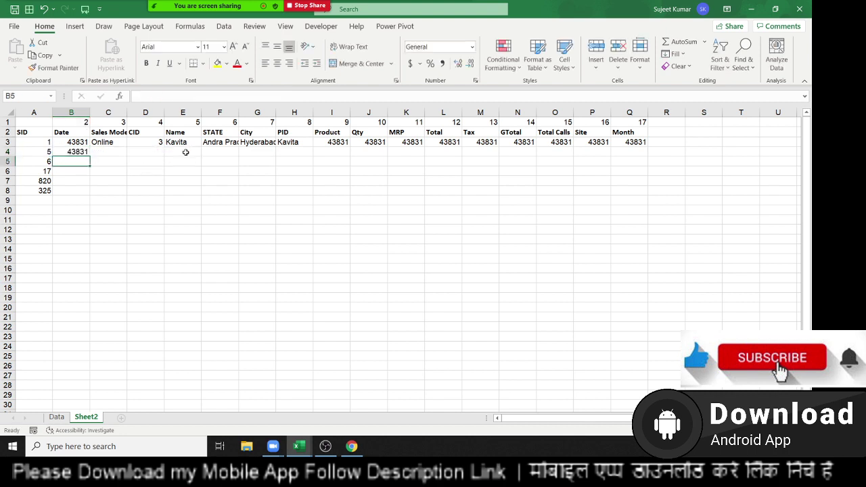
Fill B4's formula across to Q4, showing SID 5's record: Direct, Raipur, RAM, Total 53072, Jan.
{"action": "left_click_drag", "start_coordinate": [89, 156], "coordinate": [629, 153]}
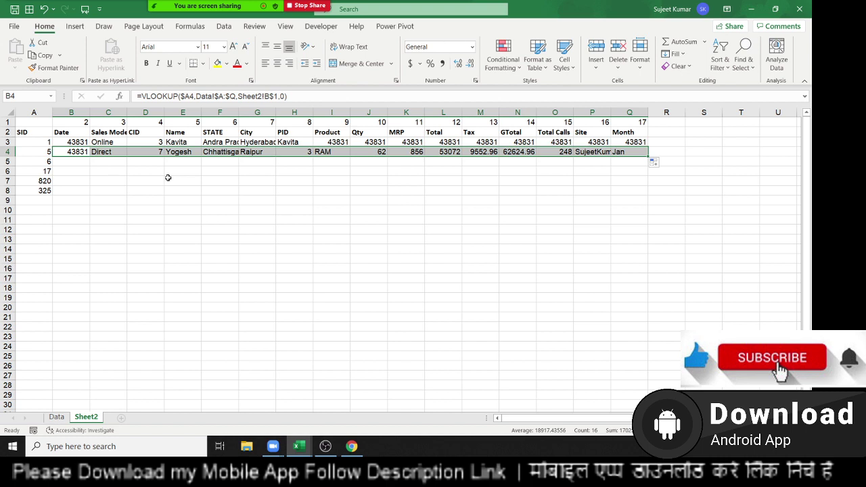
Enter a first, incomplete COLUMN formula in B5.
{"action": "key", "text": "Down"}
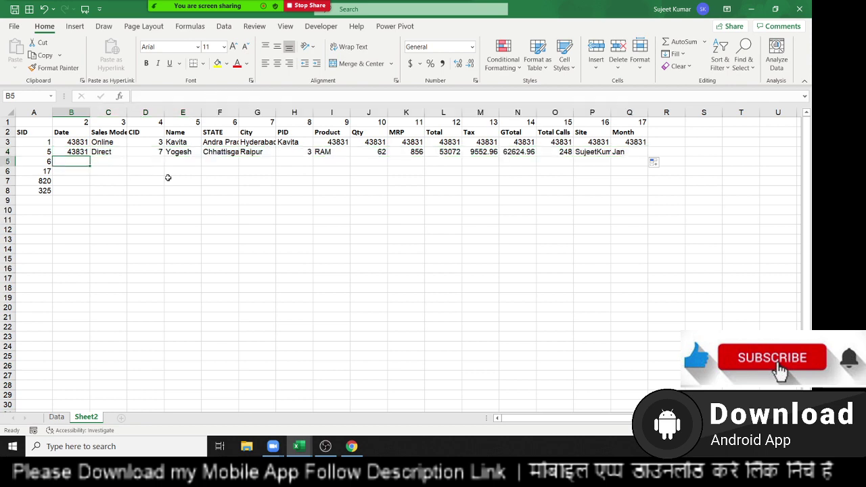
{"action": "type", "text": "=coul"}
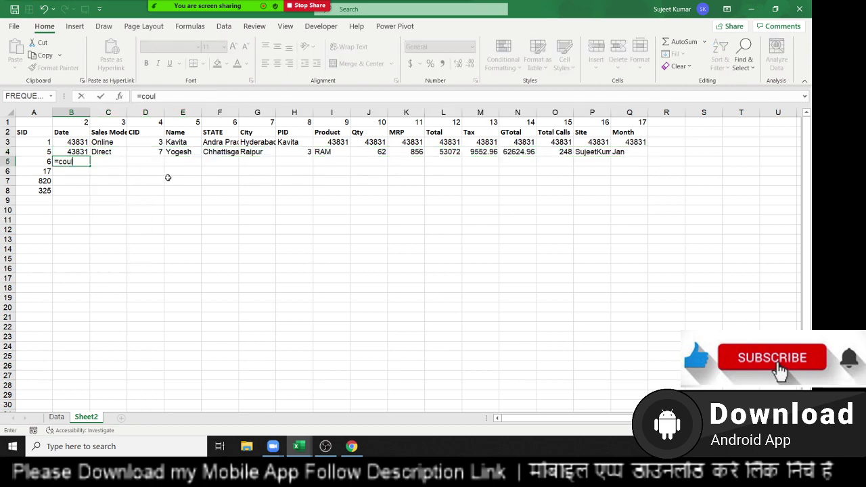
{"action": "key", "text": "BackSpace"}
{"action": "key", "text": "BackSpace"}
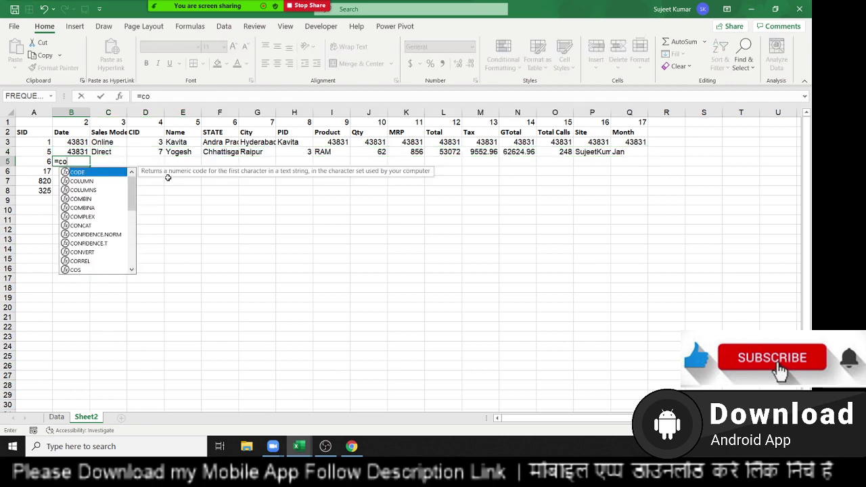
{"action": "type", "text": "l"}
{"action": "key", "text": "Tab"}
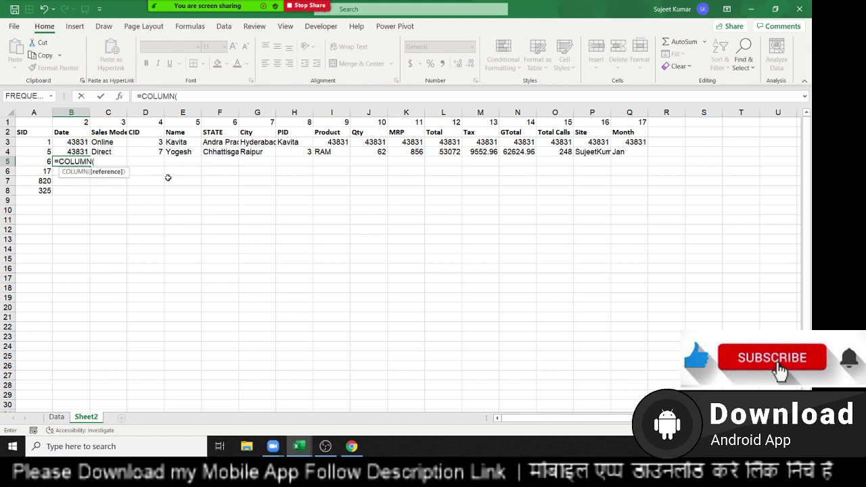
{"action": "key", "text": "Return"}
{"action": "key", "text": "Up"}
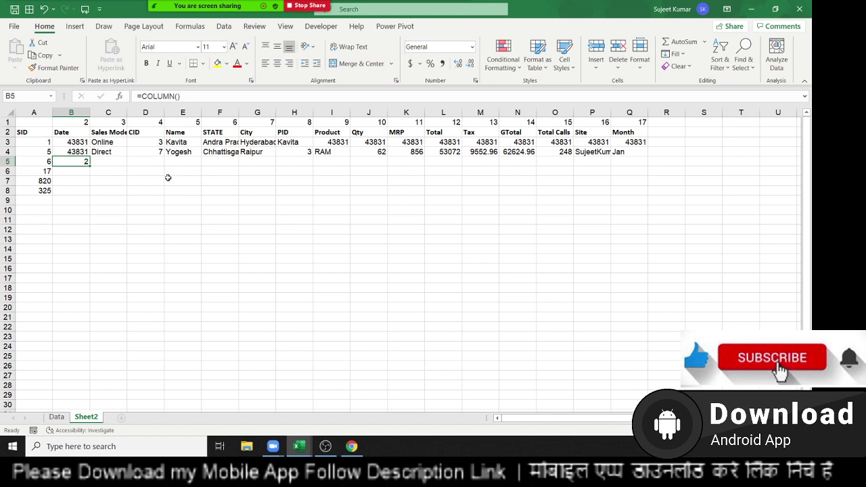
Enter =COLUMN(Data!B2) in B5, returning 2, and compare it with B3's formula.
{"action": "type", "text": "="}
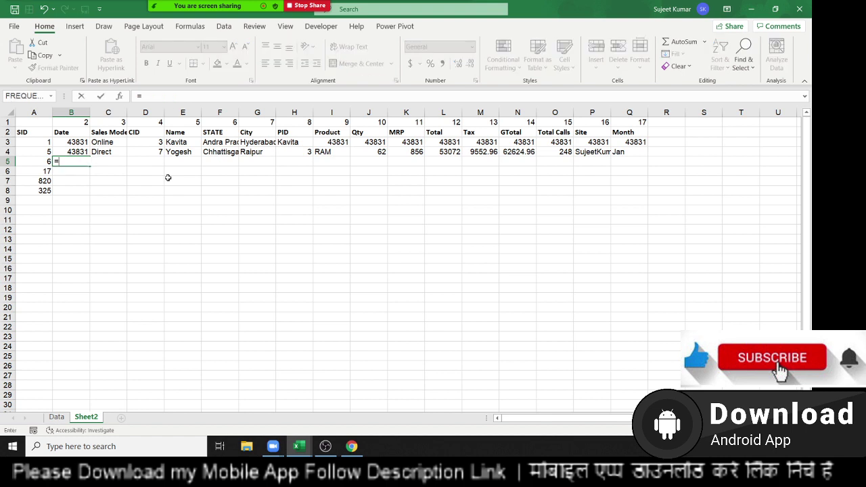
{"action": "type", "text": "col"}
{"action": "key", "text": "Tab"}
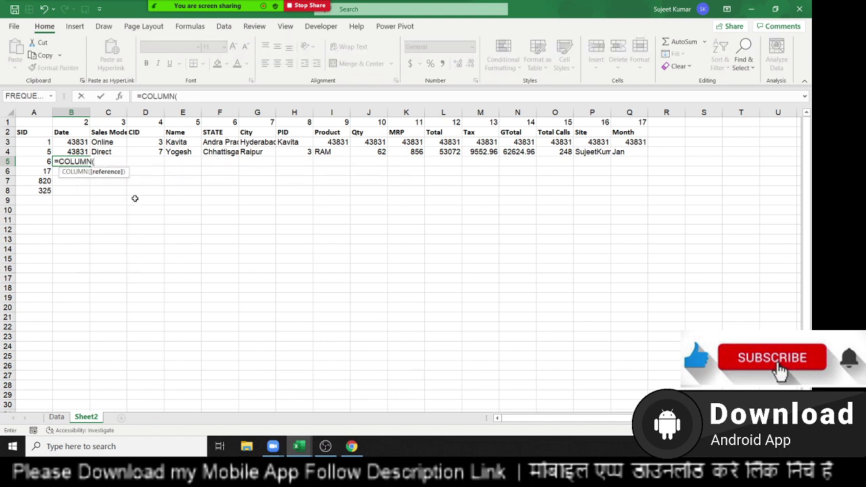
{"action": "left_click", "coordinate": [56, 417]}
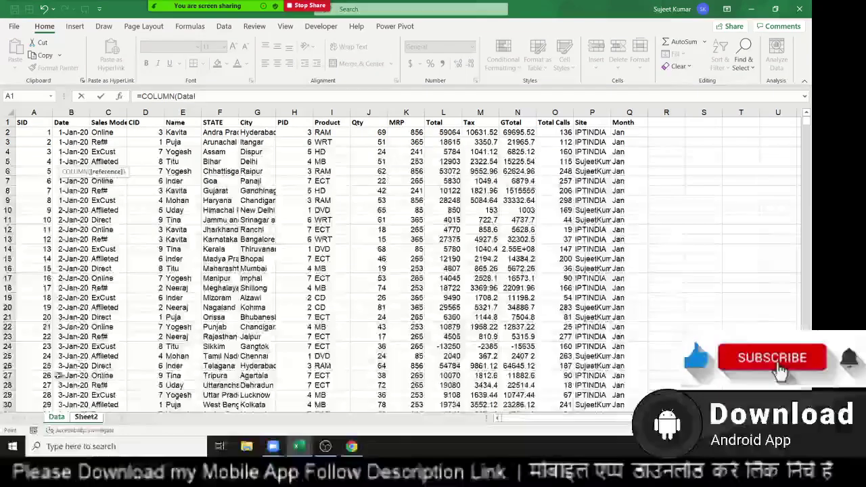
{"action": "left_click", "coordinate": [71, 133]}
{"action": "key", "text": "Return"}
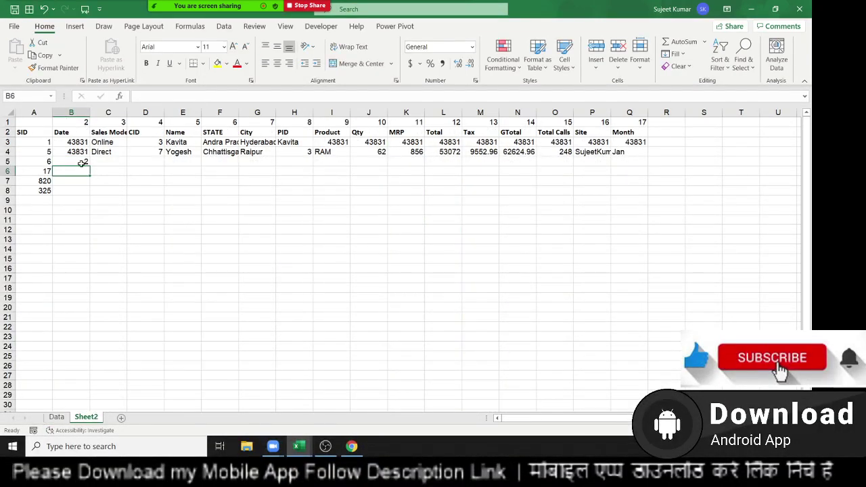
{"action": "left_click", "coordinate": [81, 162]}
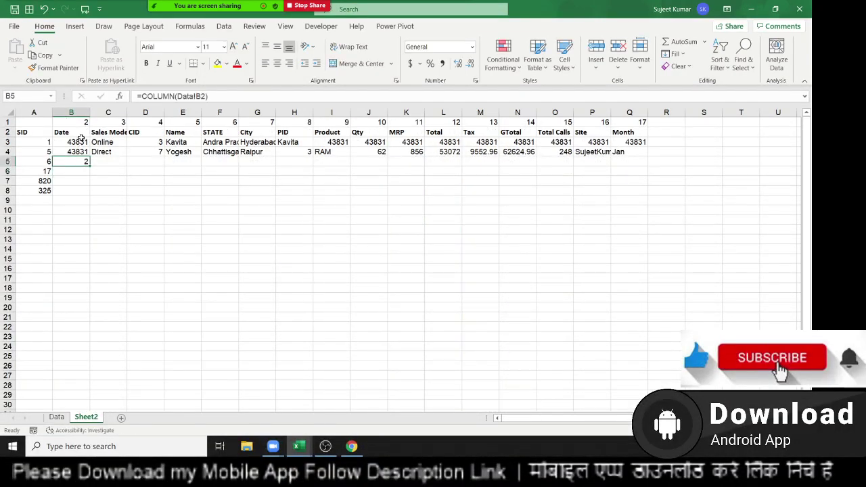
{"action": "left_click", "coordinate": [81, 140]}
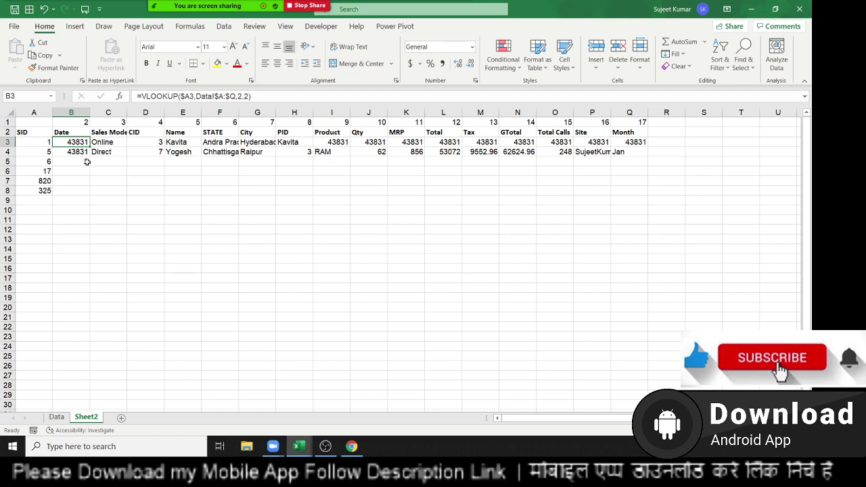
Enter a VLOOKUP in B5 on A5 against Data!A:Q with COLUMN(Data!B2) as column index.
{"action": "left_click", "coordinate": [88, 162]}
{"action": "type", "text": "="}
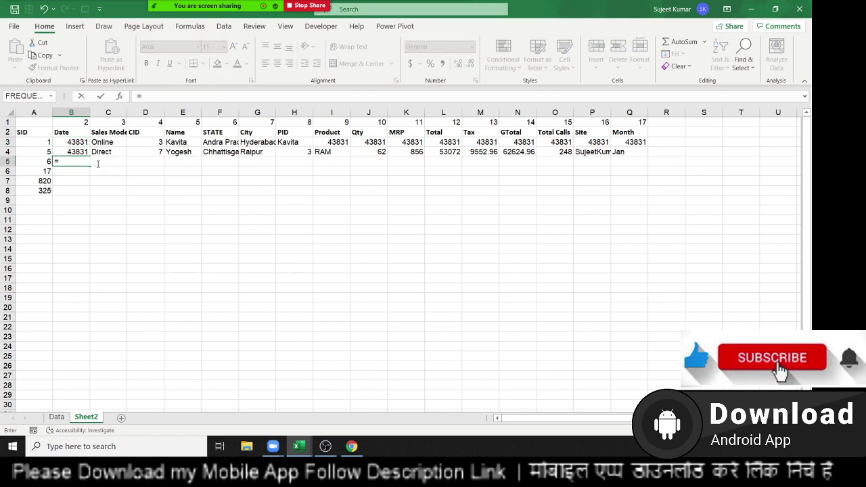
{"action": "type", "text": "vl"}
{"action": "key", "text": "Tab"}
{"action": "key", "text": "Left"}
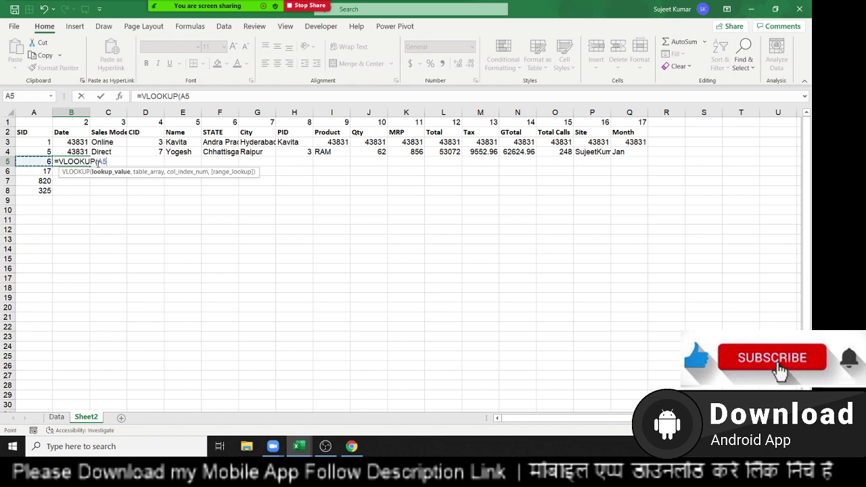
{"action": "type", "text": ","}
{"action": "left_click", "coordinate": [56, 417]}
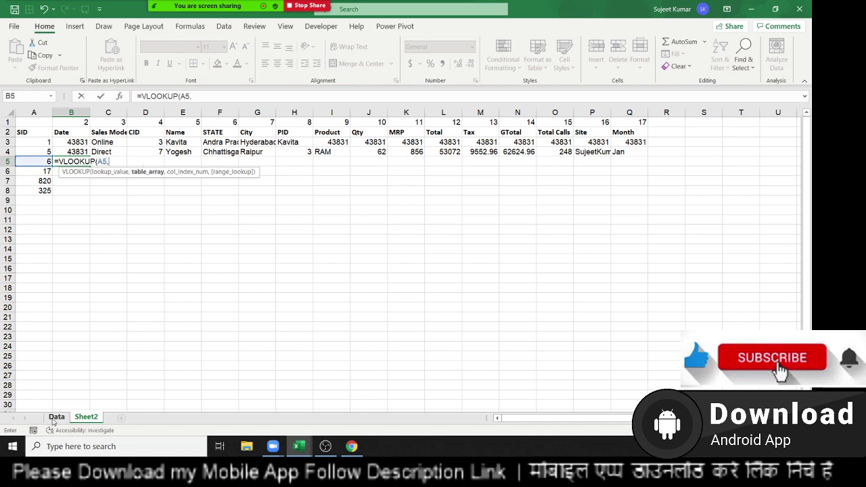
{"action": "left_click_drag", "start_coordinate": [34, 112], "coordinate": [613, 138]}
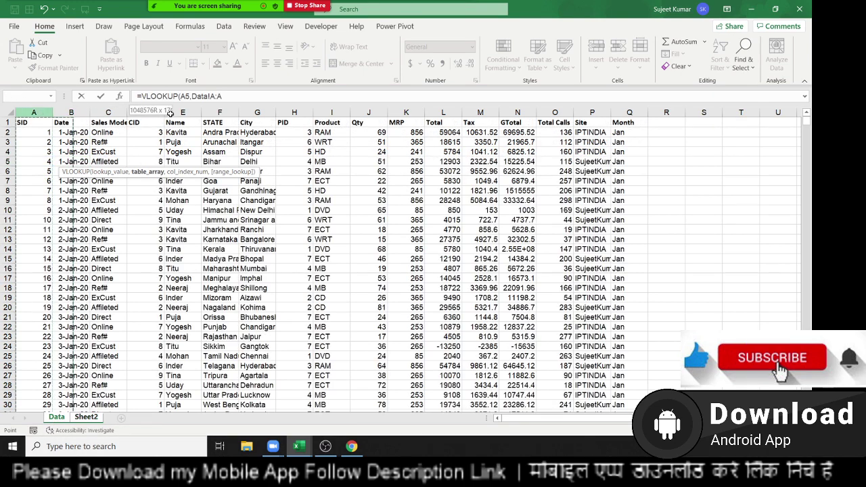
{"action": "type", "text": ","}
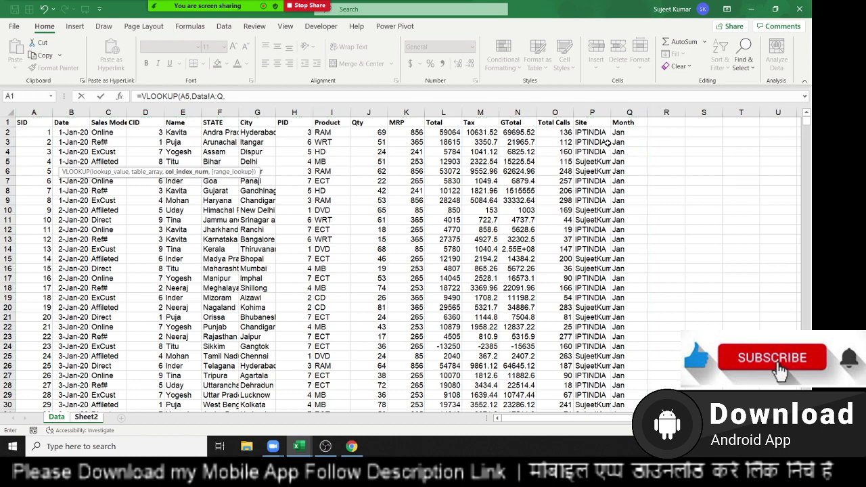
{"action": "type", "text": "co"}
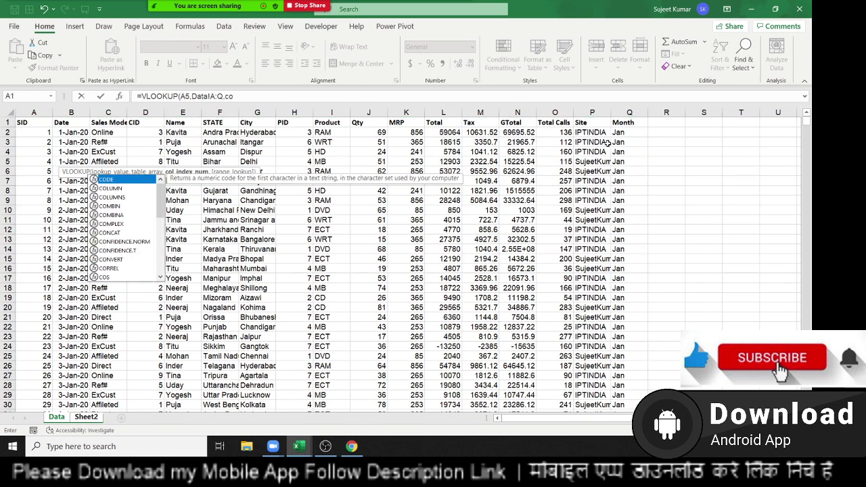
{"action": "type", "text": "l"}
{"action": "key", "text": "Tab"}
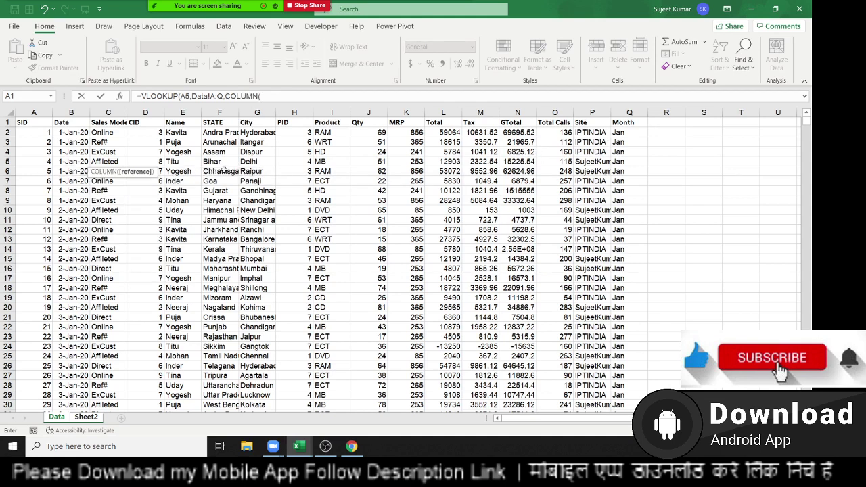
{"action": "left_click", "coordinate": [69, 135]}
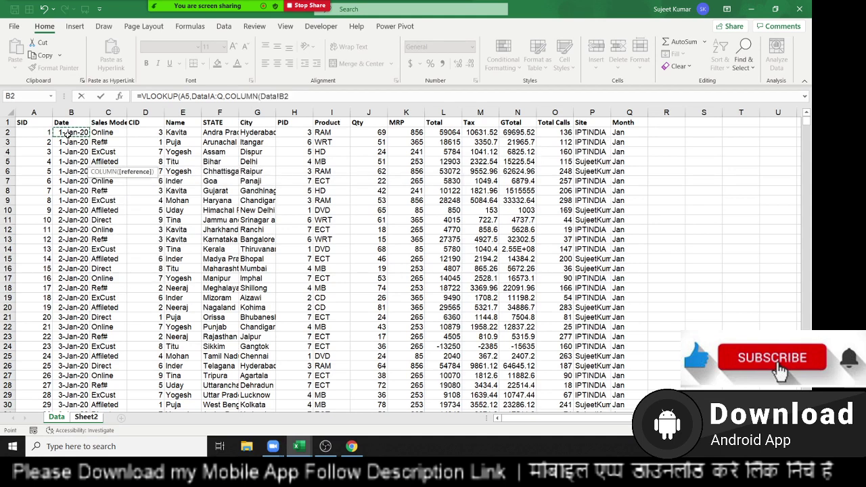
{"action": "type", "text": ")"}
{"action": "type", "text": ",0"}
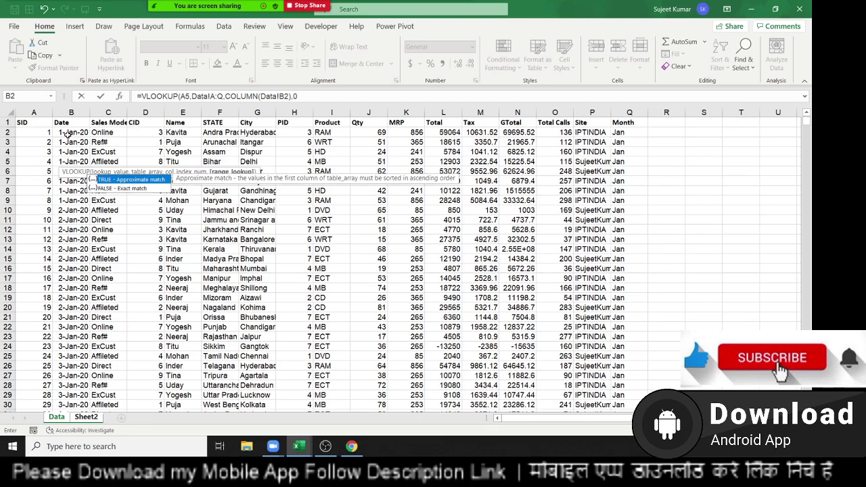
{"action": "key", "text": "Return"}
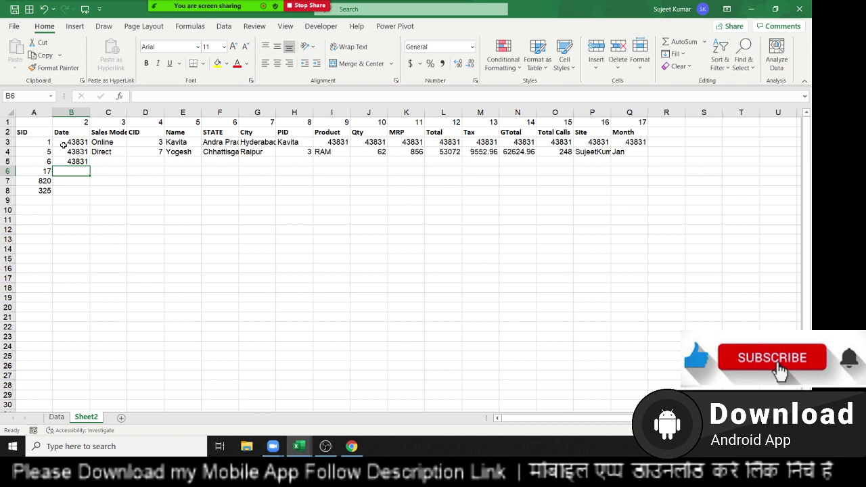
Lock B5's references as $A5 and Data!$A:$Q, then copy it across to Q5.
{"action": "key", "text": "Up"}
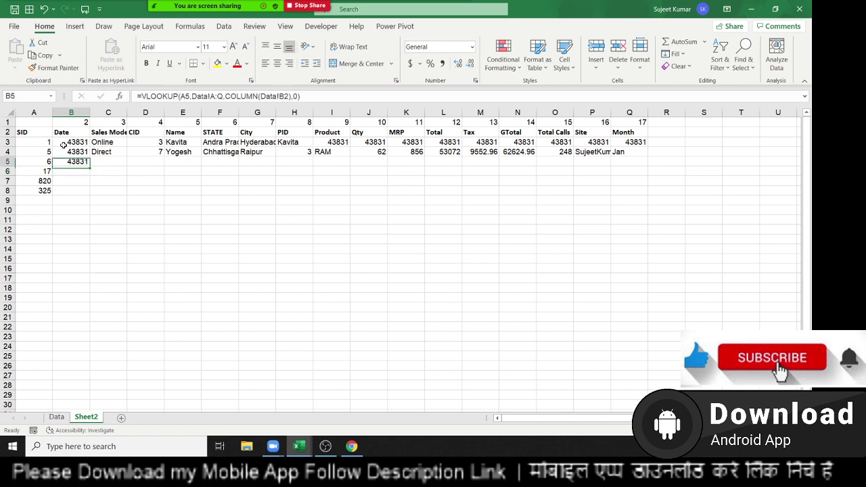
{"action": "double_click", "coordinate": [73, 163]}
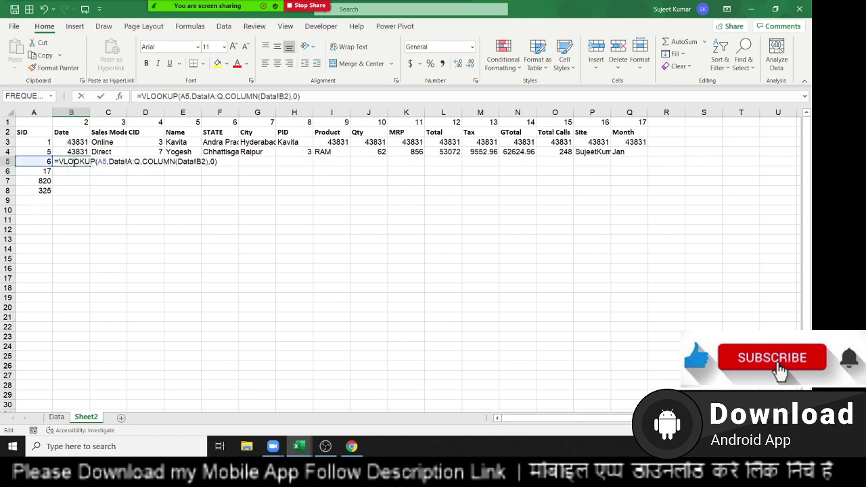
{"action": "left_click", "coordinate": [100, 163]}
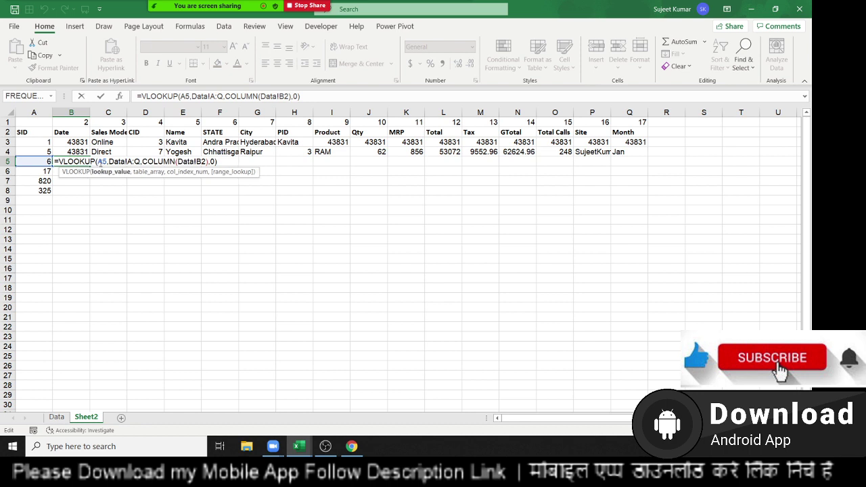
{"action": "type", "text": "$"}
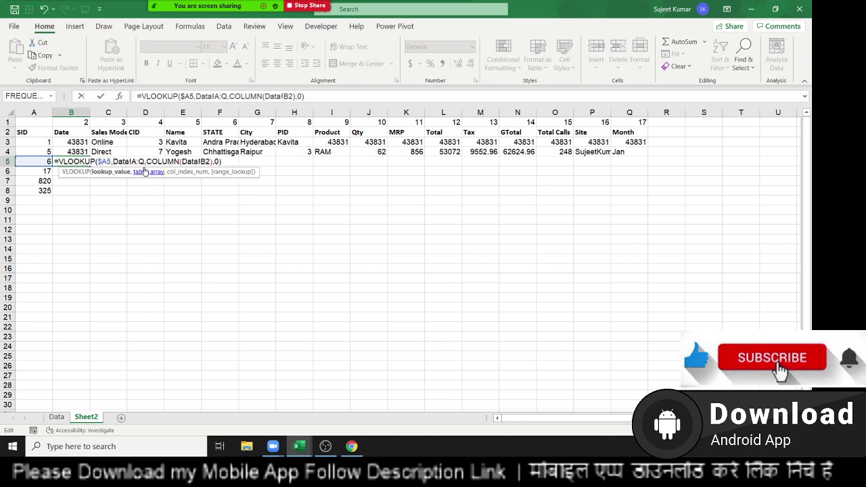
{"action": "left_click", "coordinate": [142, 162]}
{"action": "key", "text": "F4"}
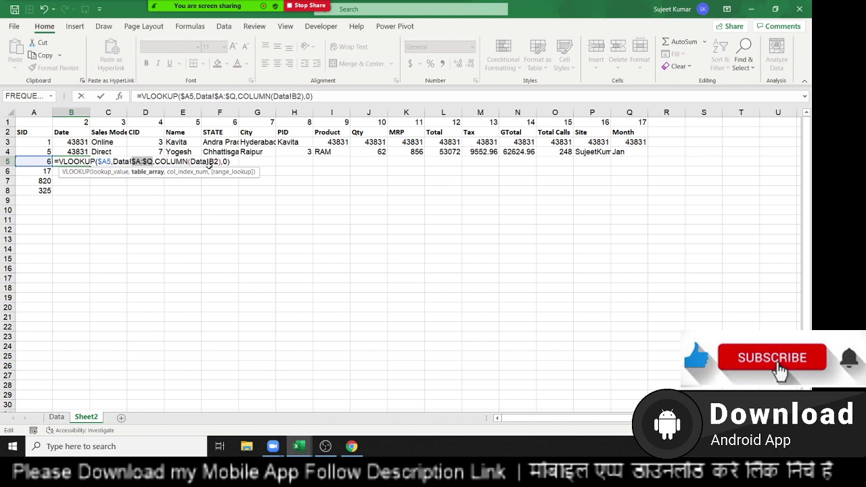
{"action": "key", "text": "Return"}
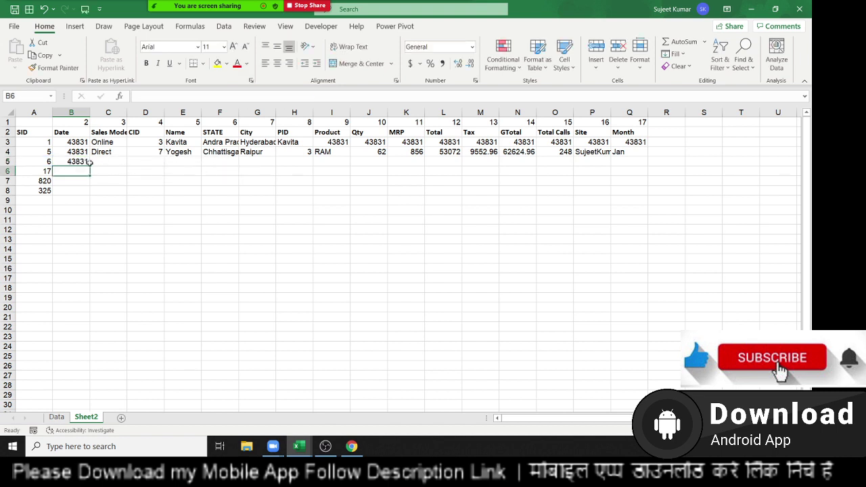
{"action": "left_click", "coordinate": [80, 162]}
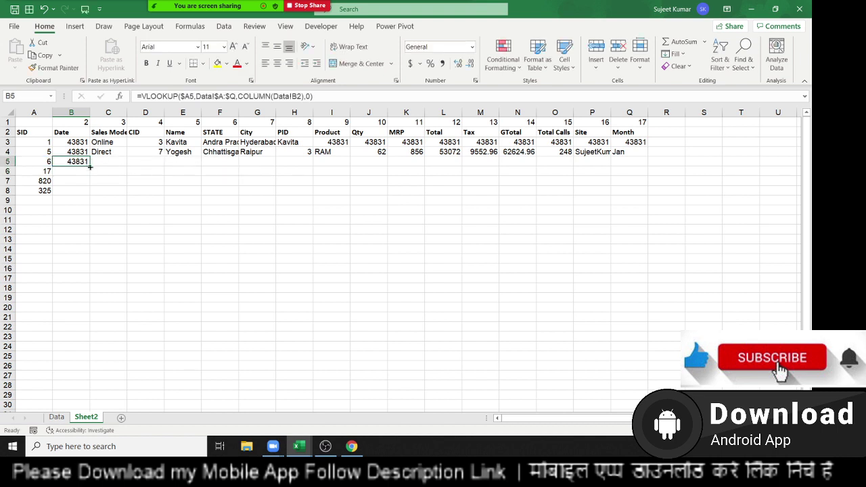
{"action": "left_click_drag", "start_coordinate": [90, 167], "coordinate": [637, 149]}
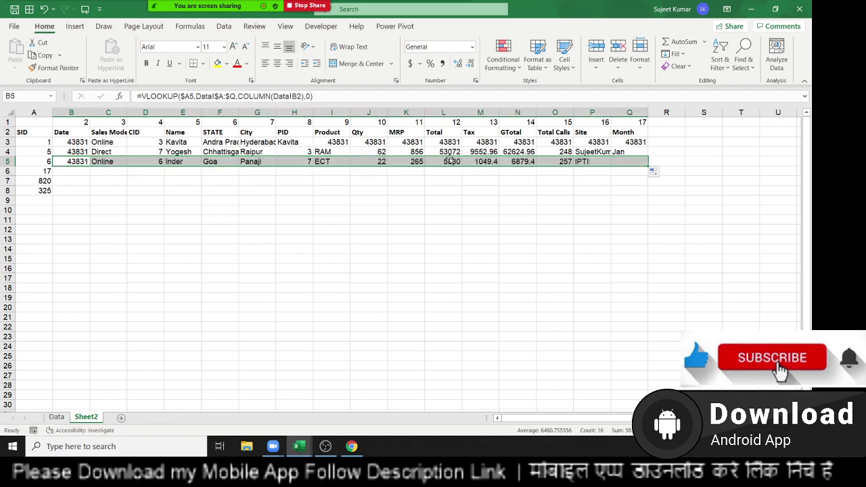
Compare Sheet2's header row with the Data sheet's headers.
{"action": "left_click_drag", "start_coordinate": [65, 132], "coordinate": [561, 134]}
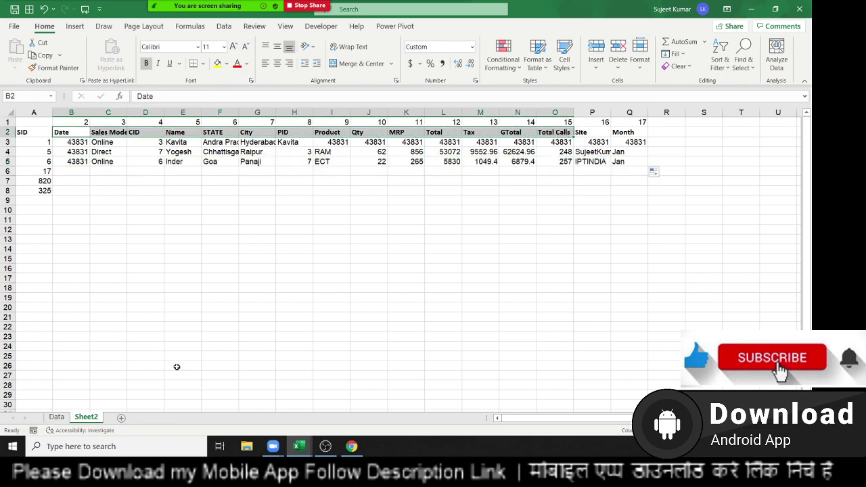
{"action": "left_click", "coordinate": [57, 417]}
{"action": "mouse_move", "coordinate": [38, 122]}
{"action": "left_mouse_down"}
{"action": "mouse_move", "coordinate": [283, 91]}
{"action": "mouse_move", "coordinate": [639, 88]}
{"action": "left_mouse_up"}
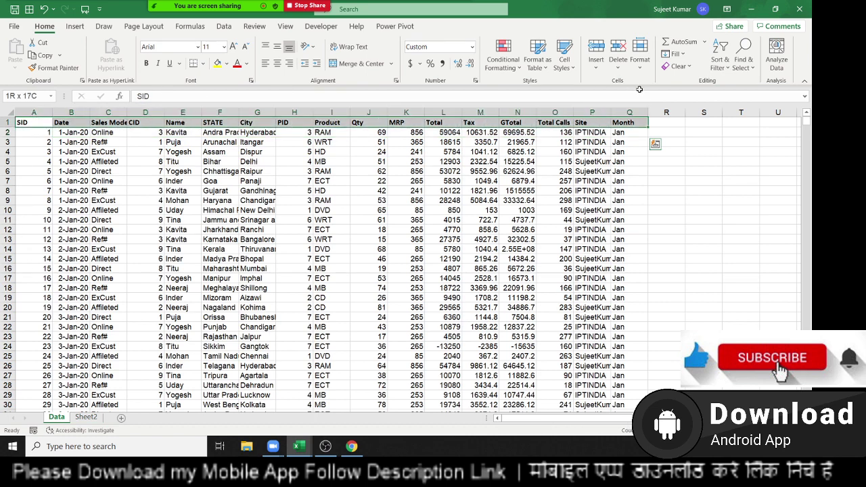
{"action": "left_click", "coordinate": [86, 416]}
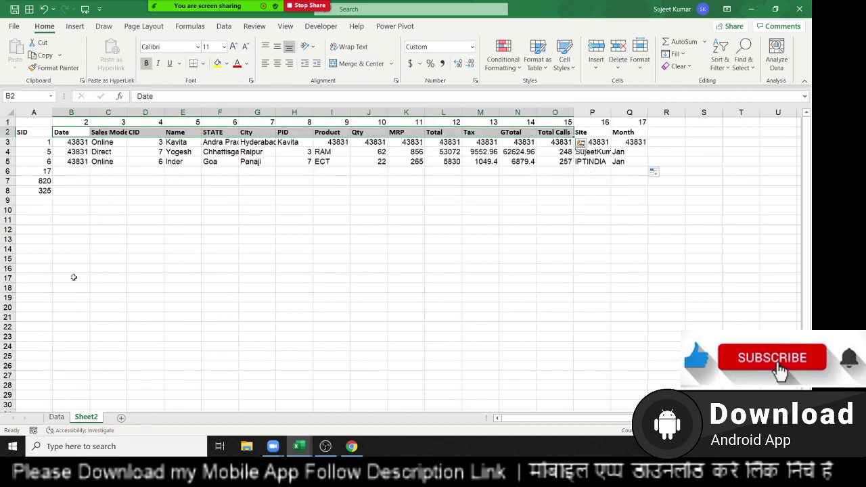
{"action": "key", "text": "Down"}
{"action": "key", "text": "Down"}
{"action": "key", "text": "Down"}
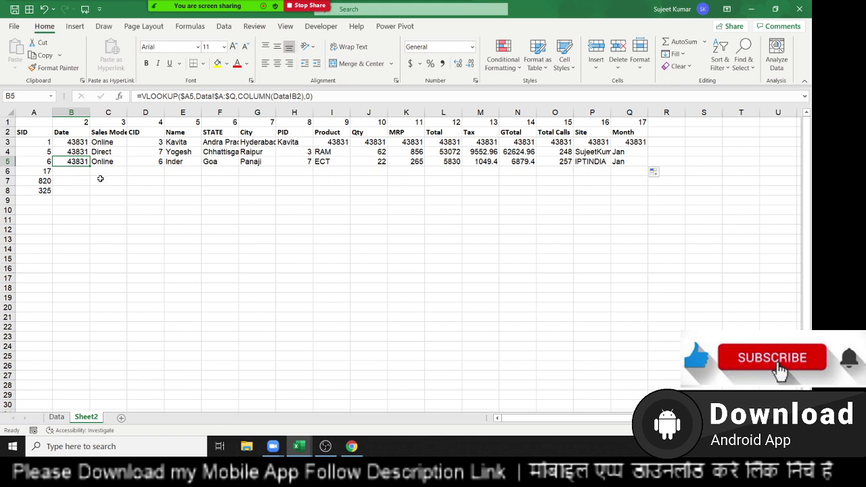
{"action": "key", "text": "Down"}
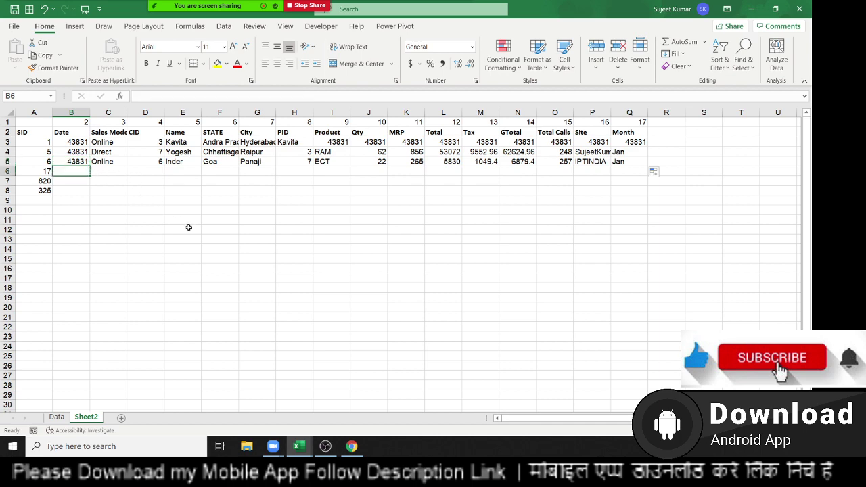
{"action": "scroll", "coordinate": [189, 228], "scroll_direction": "down", "scroll_amount": 1}
{"action": "scroll", "coordinate": [188, 227], "scroll_direction": "up", "scroll_amount": 1}
{"action": "key", "text": "Up"}
{"action": "key", "text": "Up"}
{"action": "key", "text": "Up"}
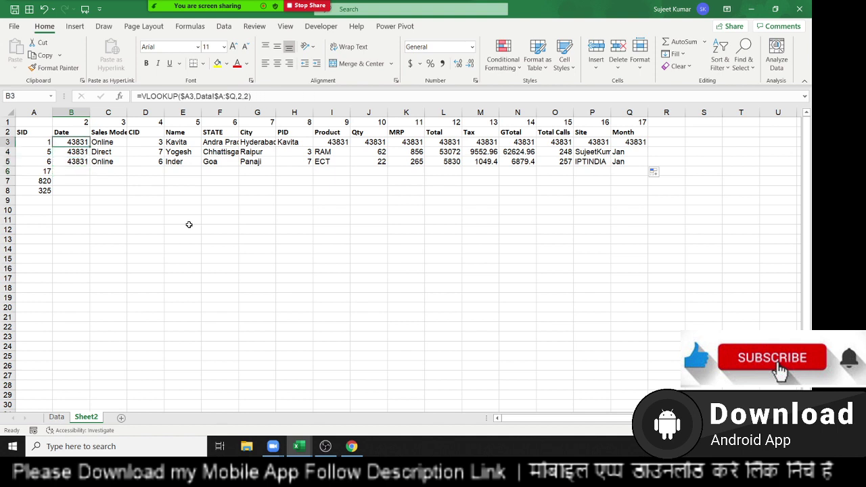
{"action": "key", "text": "Up"}
{"action": "key", "text": "Left"}
{"action": "key", "text": "Down"}
{"action": "key", "text": "Down"}
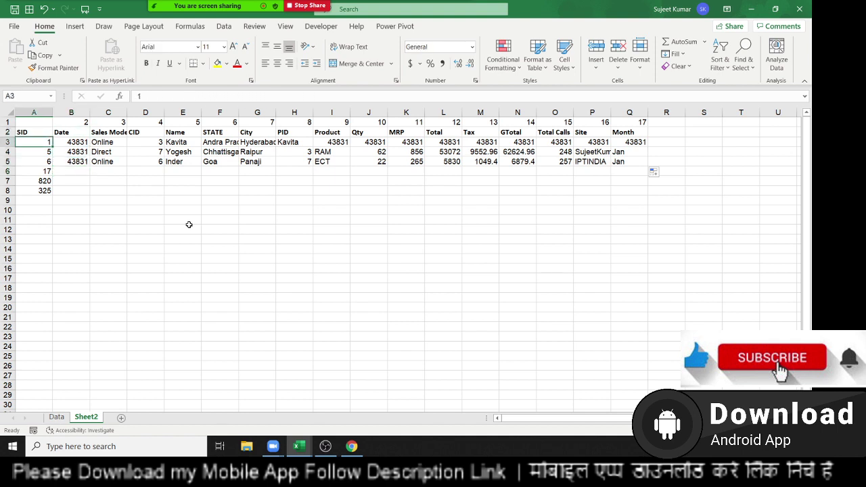
{"action": "key", "text": "Right"}
{"action": "key", "text": "Up"}
{"action": "key", "text": "Right"}
{"action": "key", "text": "Right"}
{"action": "key", "text": "Right"}
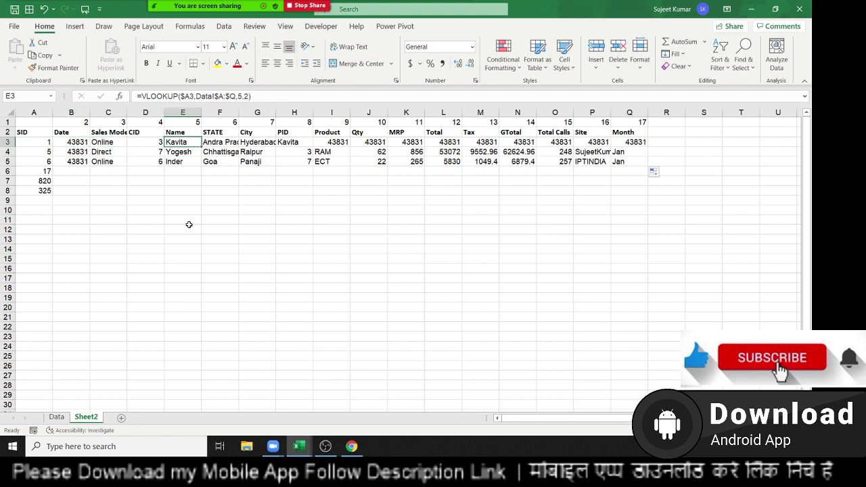
{"action": "key", "text": "Right"}
{"action": "key", "text": "Right"}
{"action": "key", "text": "Down"}
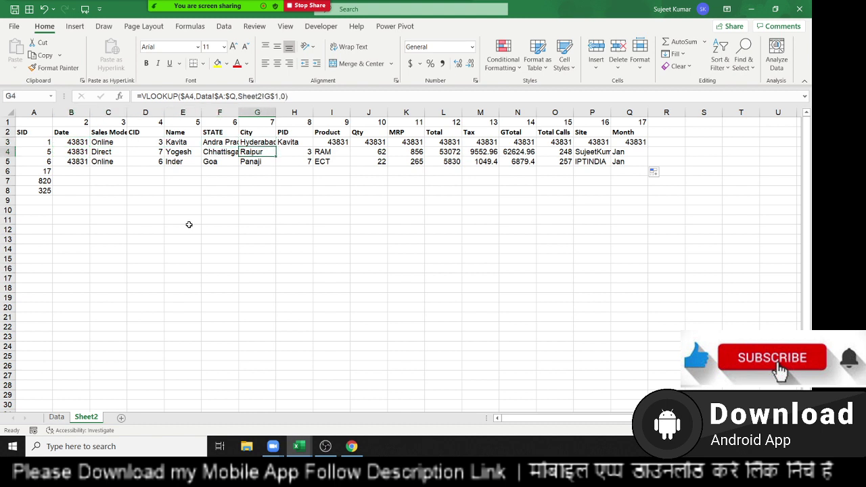
{"action": "key", "text": "Down"}
{"action": "key", "text": "Left"}
{"action": "key", "text": "Left"}
{"action": "key", "text": "Left"}
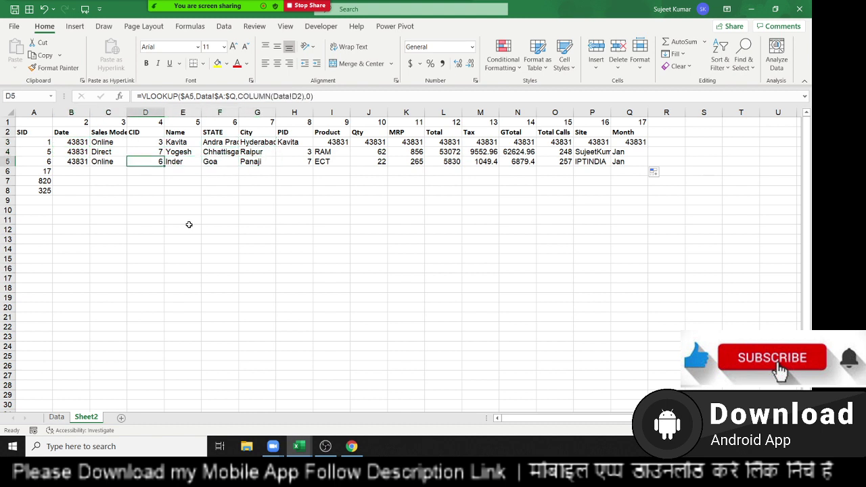
{"action": "key", "text": "Left"}
{"action": "key", "text": "Left"}
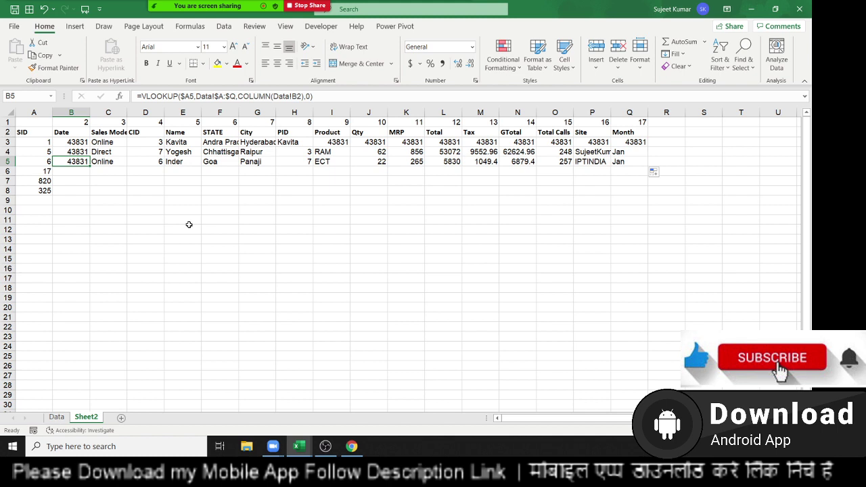
{"action": "key", "text": "Down"}
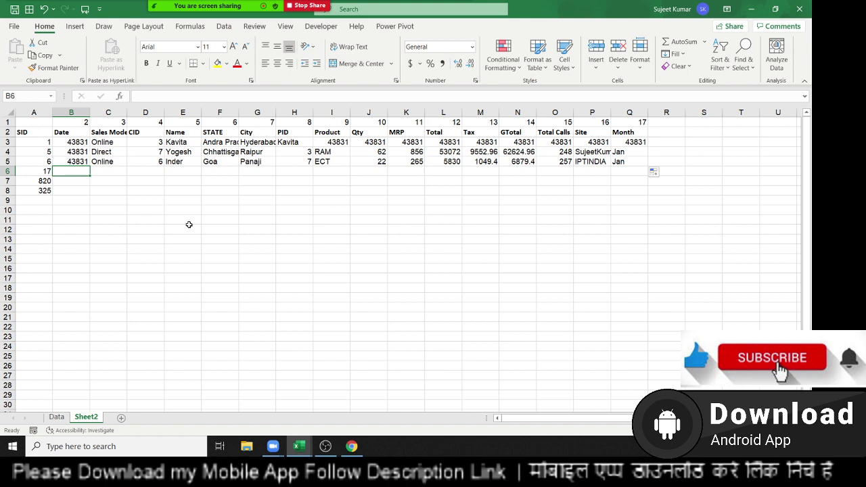
{"action": "key", "text": "Right"}
{"action": "key", "text": "Right"}
{"action": "key", "text": "Right"}
{"action": "key", "text": "Right"}
{"action": "key", "text": "Right"}
{"action": "key", "text": "Right"}
{"action": "key", "text": "Right"}
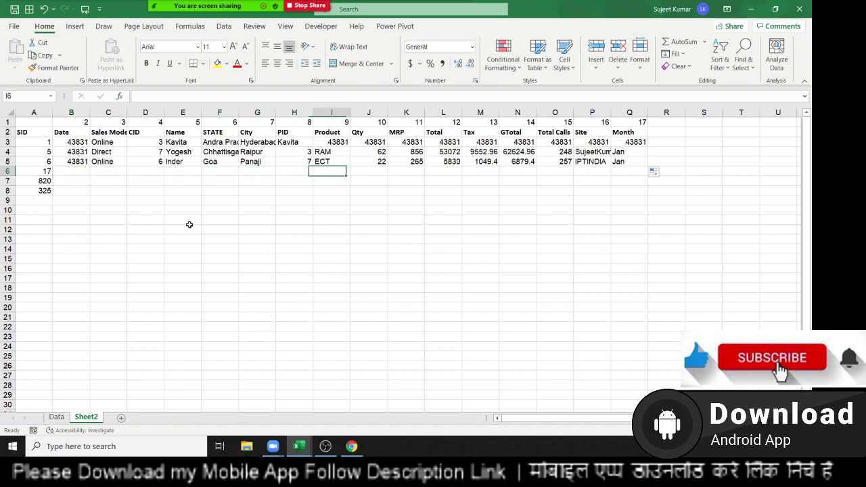
{"action": "key", "text": "Right"}
{"action": "key", "text": "Right"}
{"action": "key", "text": "Right"}
{"action": "key", "text": "Right"}
{"action": "key", "text": "Right"}
{"action": "key", "text": "Left"}
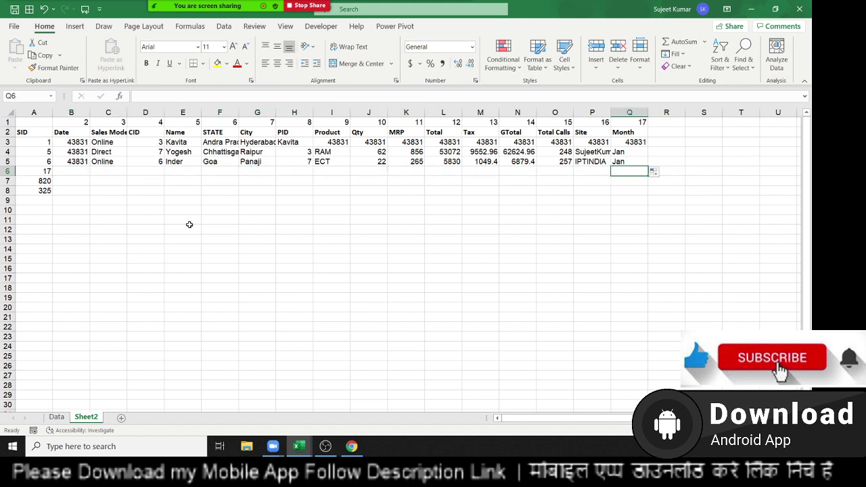
{"action": "key", "text": "Left"}
{"action": "key", "text": "Left"}
{"action": "key", "text": "Left"}
{"action": "key", "text": "Left"}
{"action": "key", "text": "Left"}
{"action": "key", "text": "Left"}
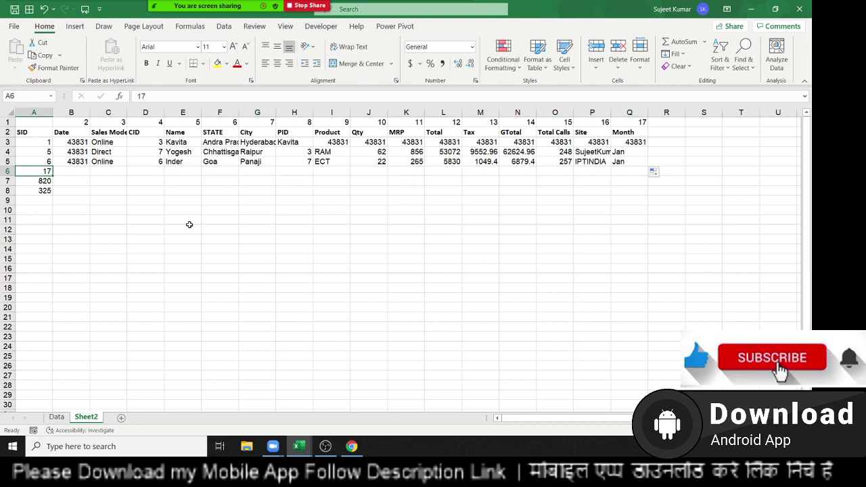
{"action": "key", "text": "Up"}
{"action": "key", "text": "Right"}
{"action": "key", "text": "Right"}
{"action": "key", "text": "Right"}
{"action": "key", "text": "Right"}
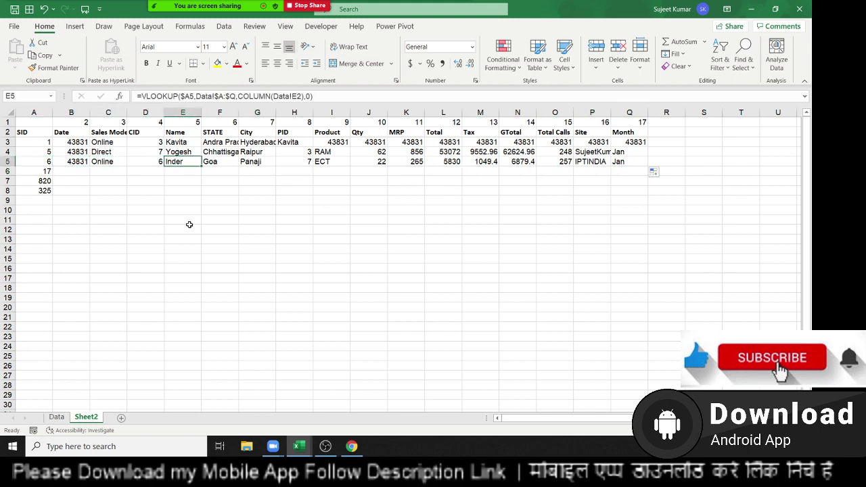
{"action": "key", "text": "Right"}
{"action": "key", "text": "Right"}
{"action": "key", "text": "Right"}
{"action": "key", "text": "Right"}
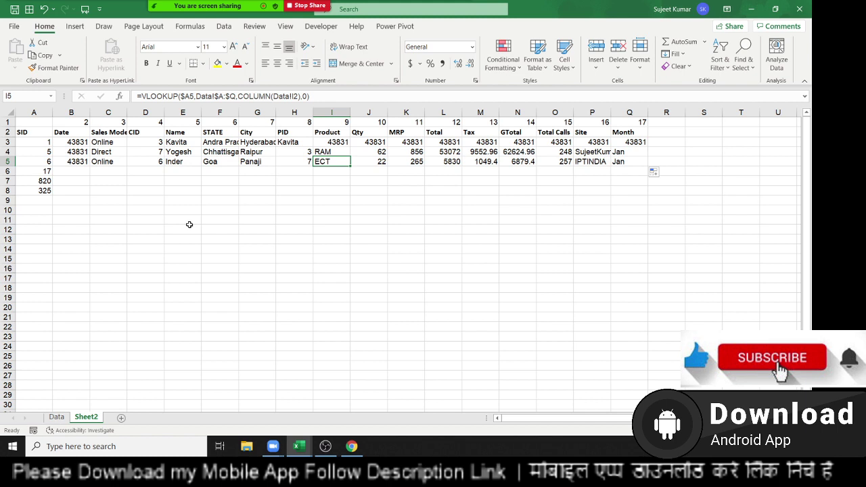
{"action": "key", "text": "Down"}
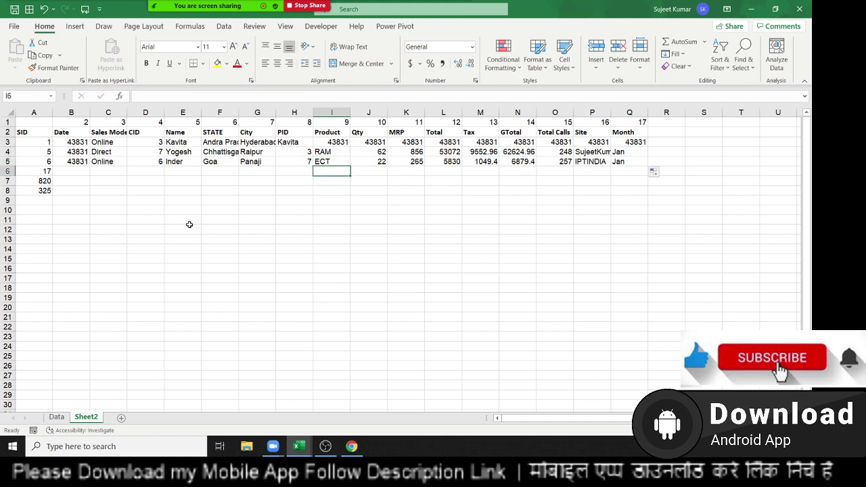
{"action": "key", "text": "Left"}
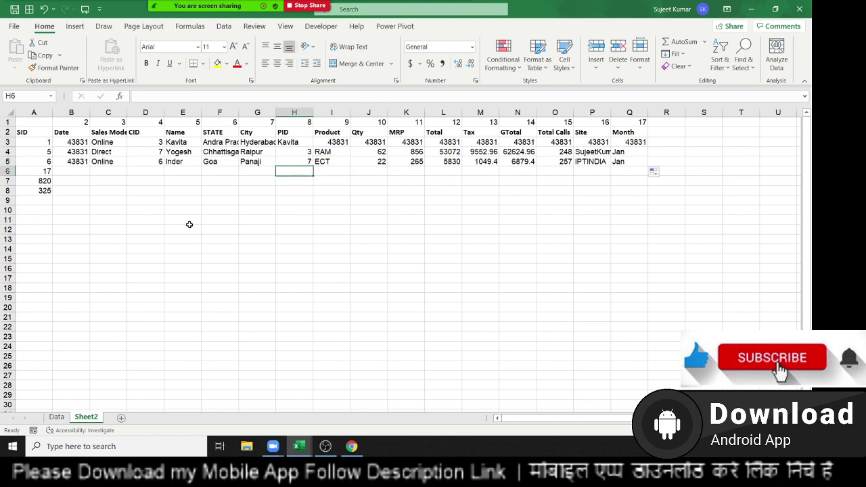
{"action": "key", "text": "Left"}
{"action": "key", "text": "Left"}
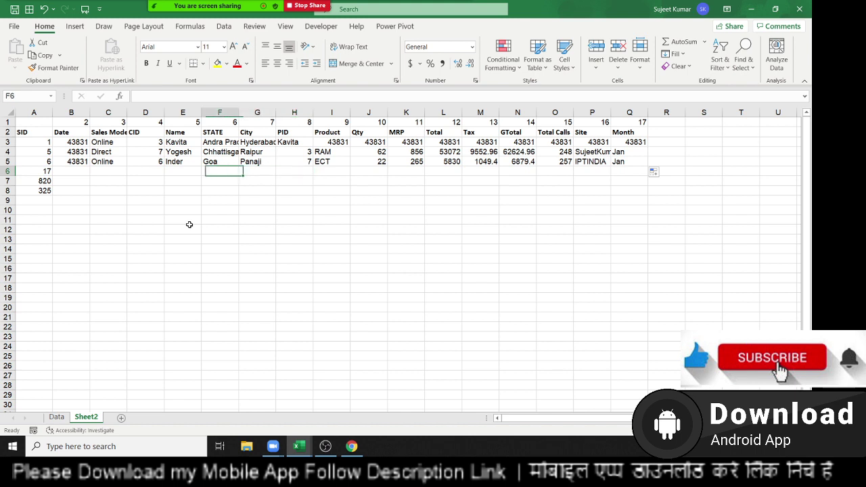
{"action": "key", "text": "Left"}
{"action": "key", "text": "Left"}
{"action": "key", "text": "Left"}
{"action": "key", "text": "Left"}
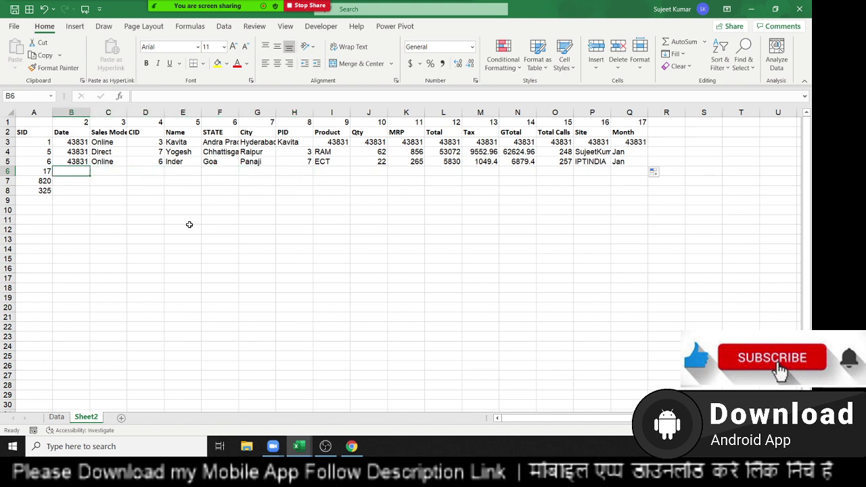
Select B6 through Q6 for the row-6 lookup.
{"action": "left_click", "coordinate": [617, 173], "text": "shift"}
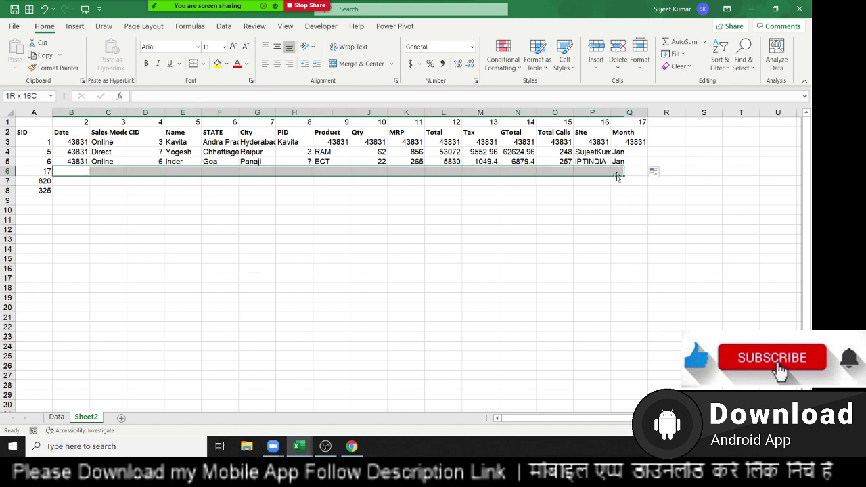
{"action": "left_click_drag", "start_coordinate": [617, 177], "coordinate": [618, 175]}
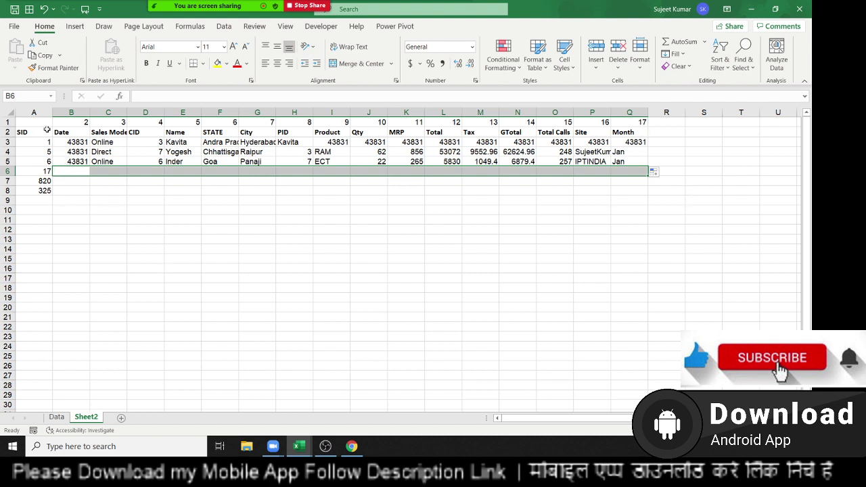
{"action": "left_click", "coordinate": [58, 418]}
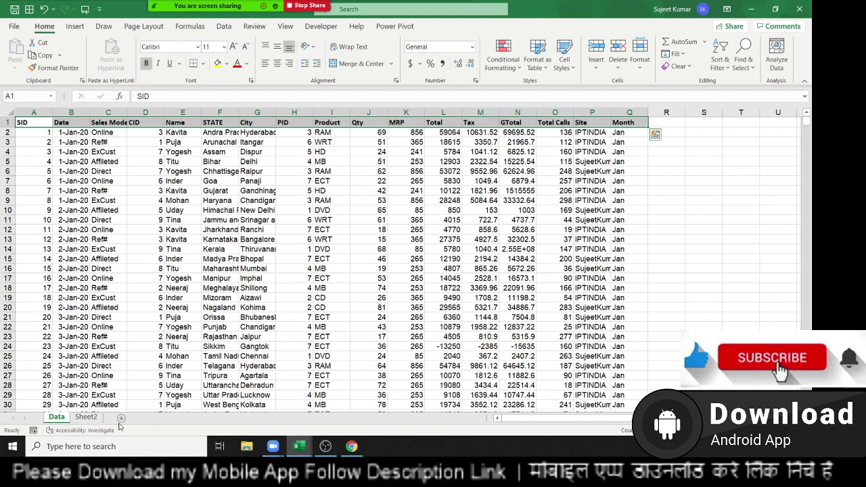
{"action": "left_click", "coordinate": [95, 420]}
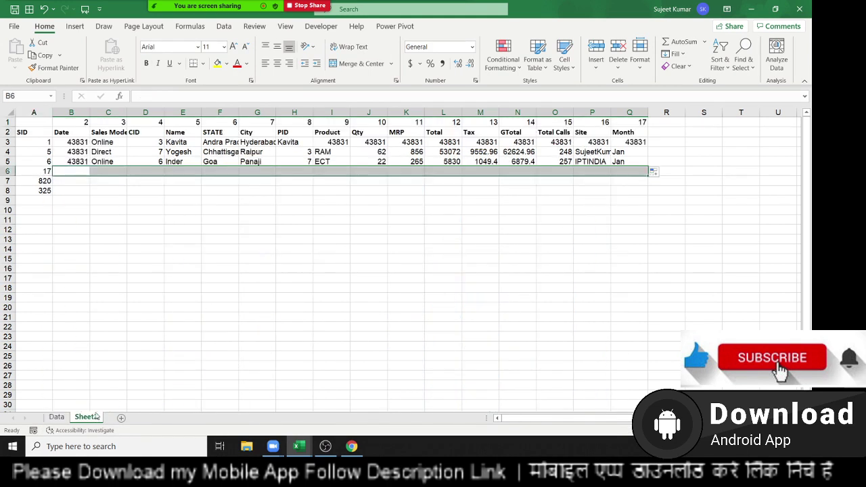
Start a VLOOKUP on A6 against Data!A:Q and begin listing the return column numbers.
{"action": "type", "text": "=v"}
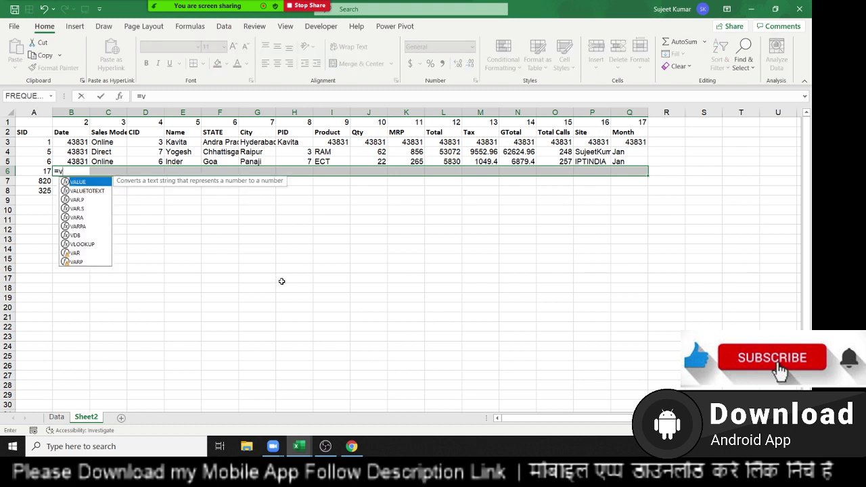
{"action": "type", "text": "l"}
{"action": "key", "text": "Tab"}
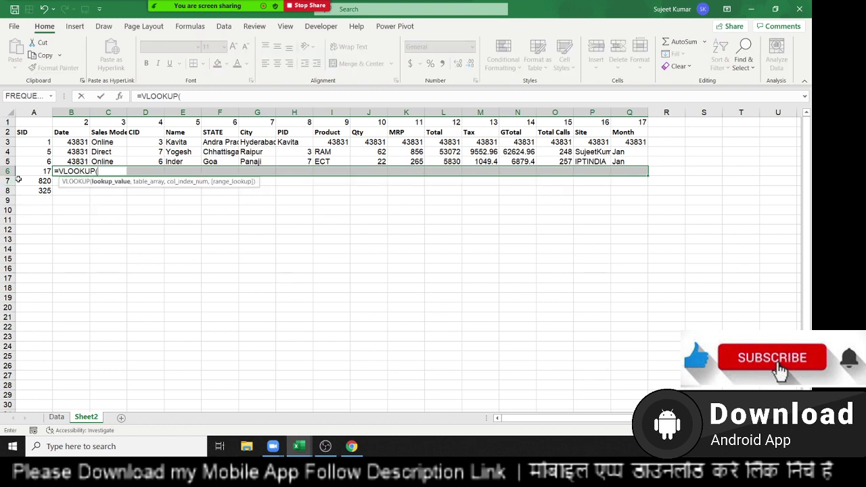
{"action": "left_click", "coordinate": [28, 172]}
{"action": "type", "text": ","}
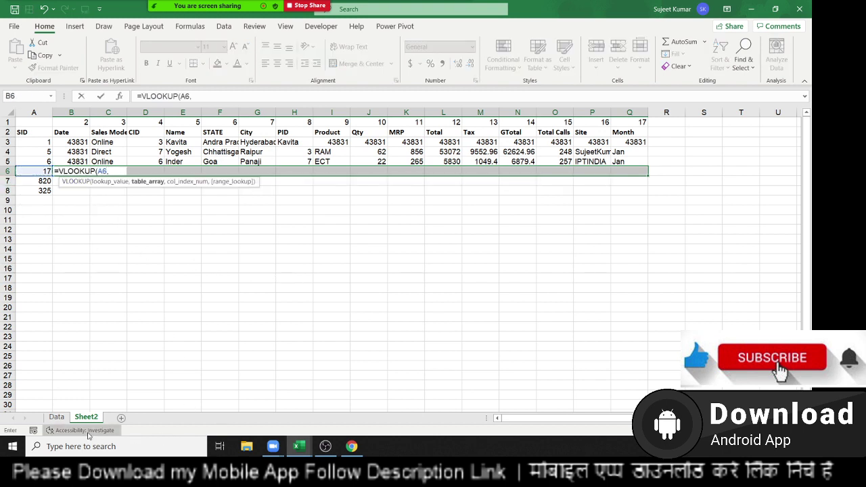
{"action": "left_click", "coordinate": [56, 417]}
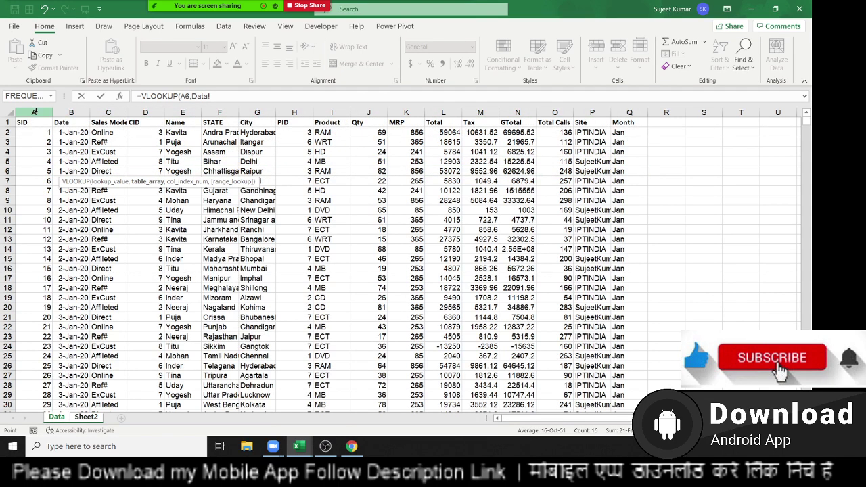
{"action": "left_click_drag", "start_coordinate": [33, 113], "coordinate": [631, 114]}
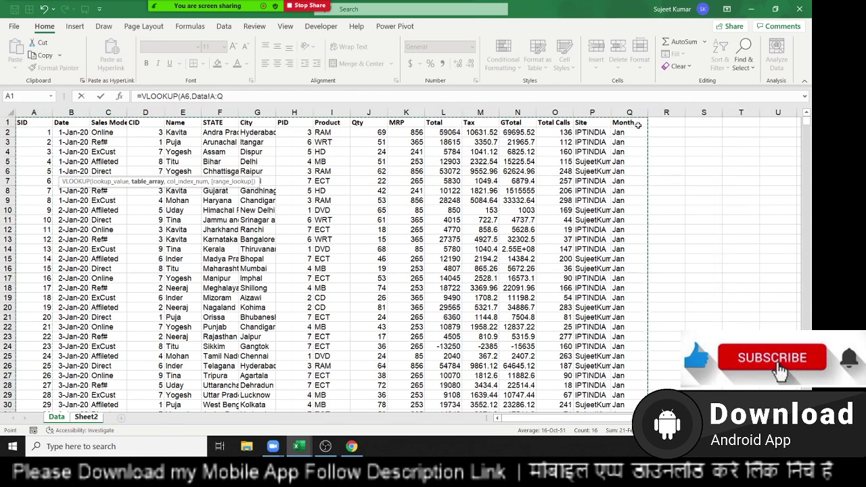
{"action": "type", "text": ",{"}
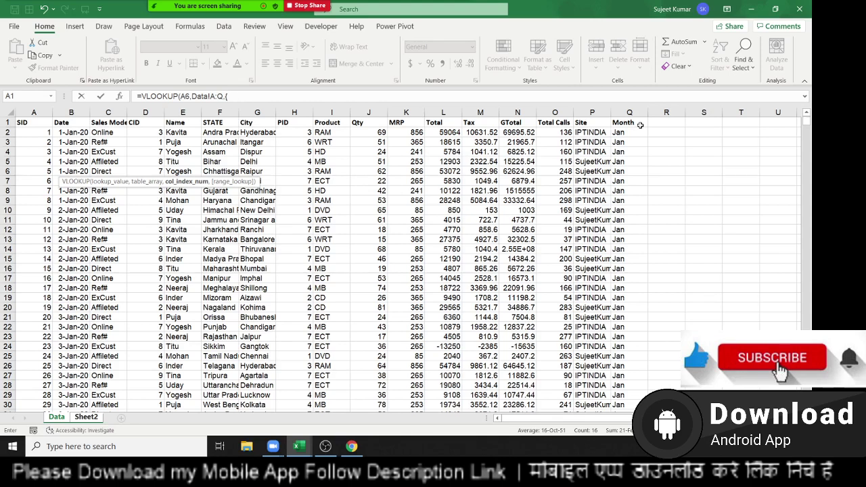
{"action": "type", "text": "3,4,5,6,7"}
{"action": "type", "text": ",8,9,10,11,"}
{"action": "type", "text": "12,"}
Complete the row-6 lookup with return columns through 17 and exact match, entered as an array formula.
{"action": "left_click", "coordinate": [334, 96]}
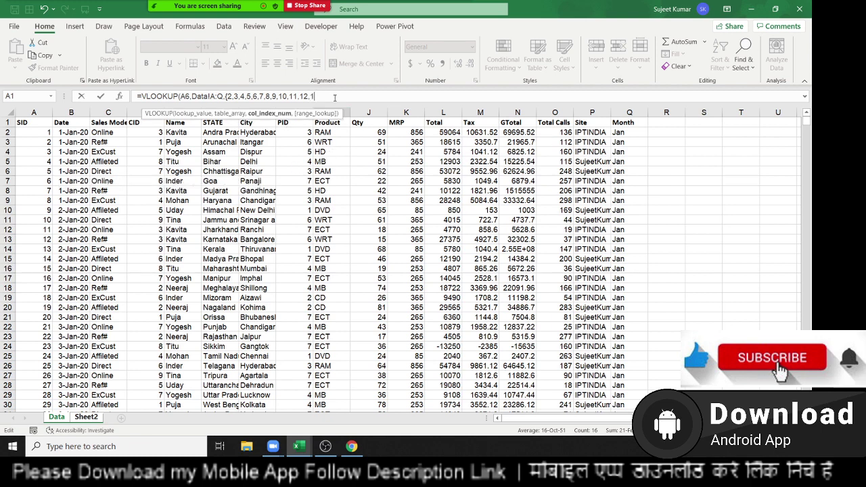
{"action": "type", "text": "3,14,15,16,"}
{"action": "type", "text": "17"}
{"action": "type", "text": "13,1"}
{"action": "type", "text": "4,"}
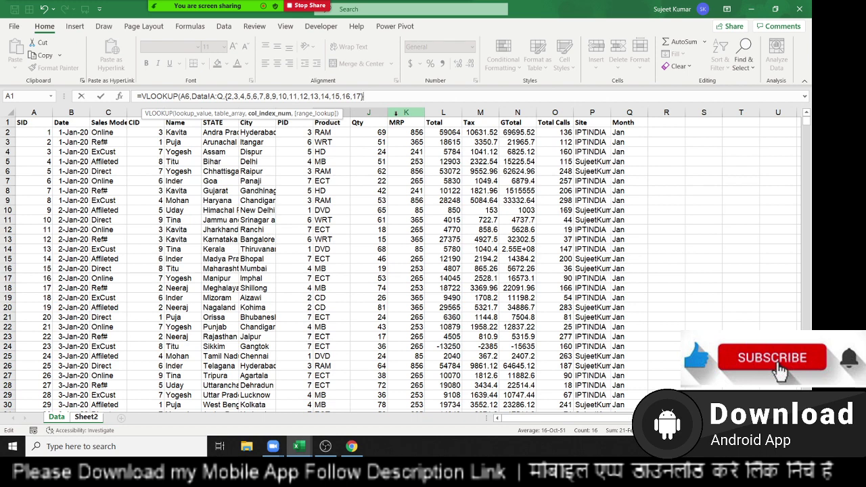
{"action": "type", "text": ",0"}
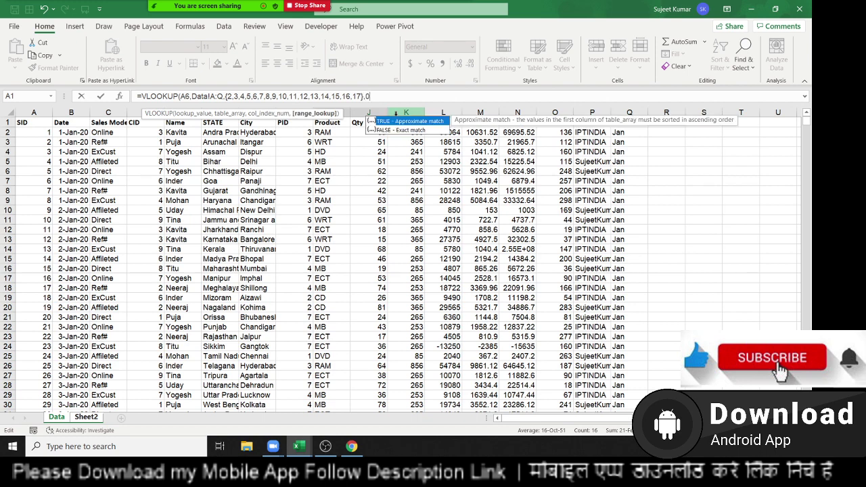
{"action": "type", "text": ")"}
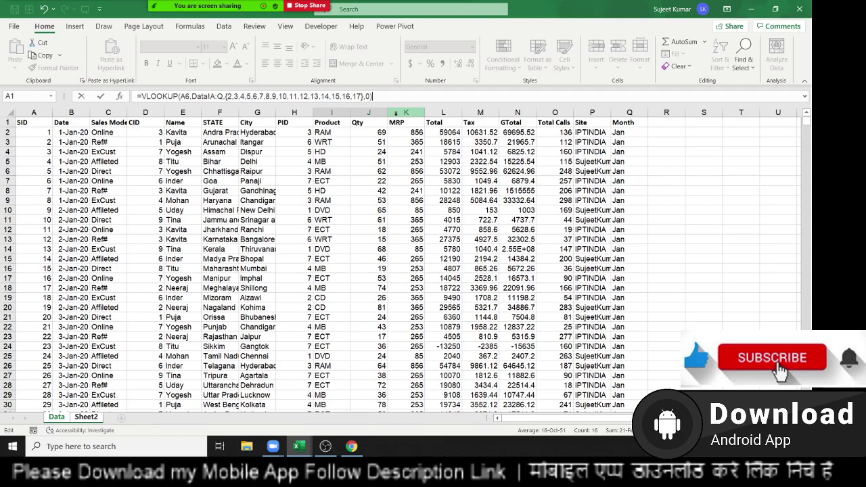
{"action": "key", "text": "ctrl+shift+Return"}
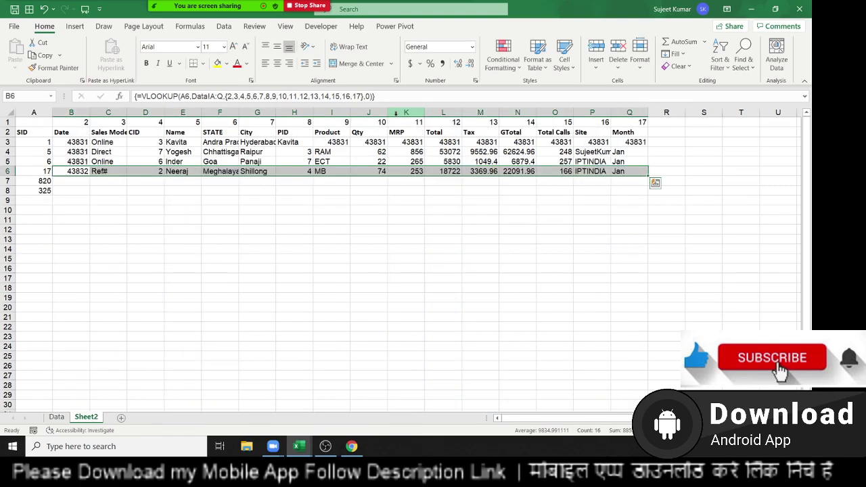
Step along row 6 to verify SID 17's record: Neeraj, Shillong, MB, Jan.
{"action": "key", "text": "Left"}
{"action": "key", "text": "Right"}
{"action": "key", "text": "Right"}
{"action": "key", "text": "Right"}
{"action": "key", "text": "Right"}
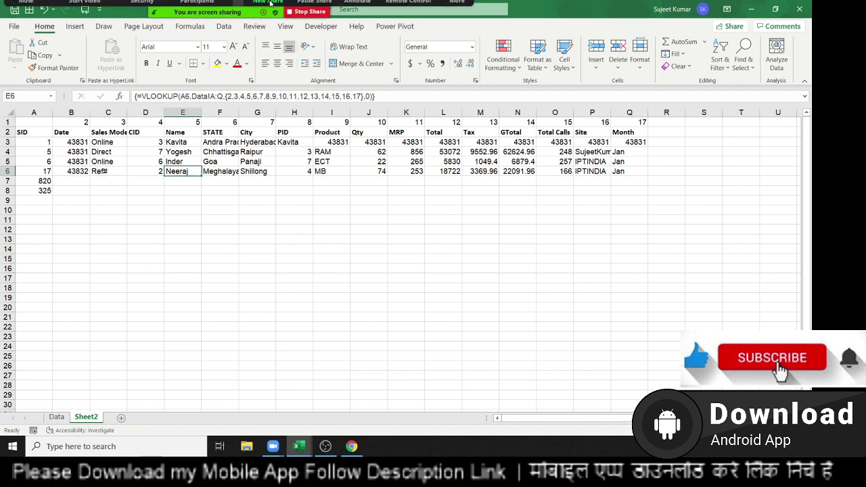
{"action": "left_click", "coordinate": [457, 2]}
{"action": "key", "text": "Escape"}
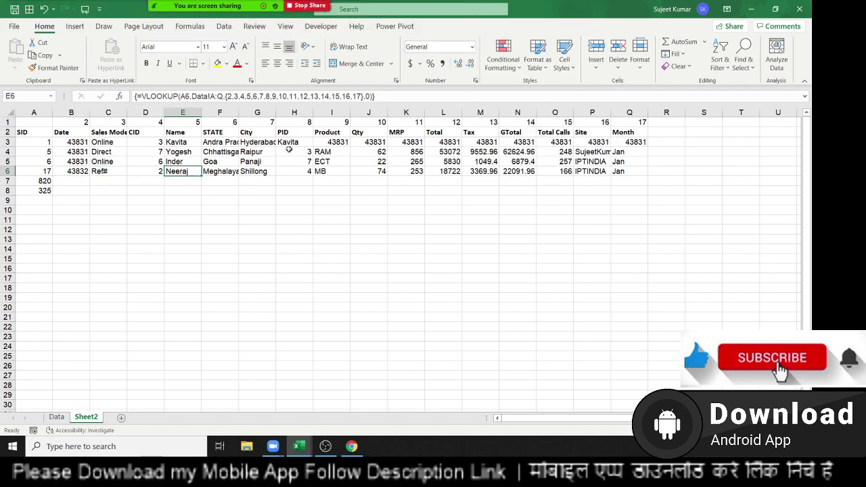
{"action": "key", "text": "Right"}
{"action": "key", "text": "Right"}
{"action": "key", "text": "Right"}
{"action": "key", "text": "Right"}
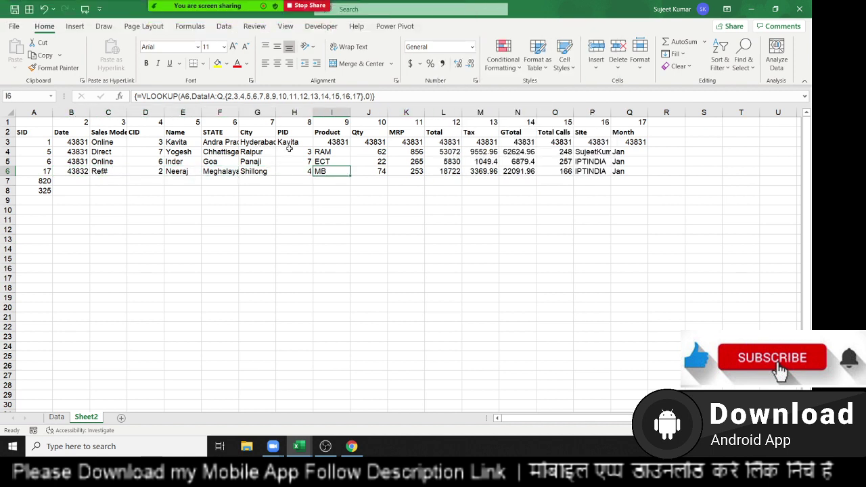
{"action": "key", "text": "Right"}
{"action": "key", "text": "Right"}
{"action": "key", "text": "Right"}
{"action": "key", "text": "Right"}
{"action": "key", "text": "Right"}
{"action": "key", "text": "Right"}
{"action": "key", "text": "Right"}
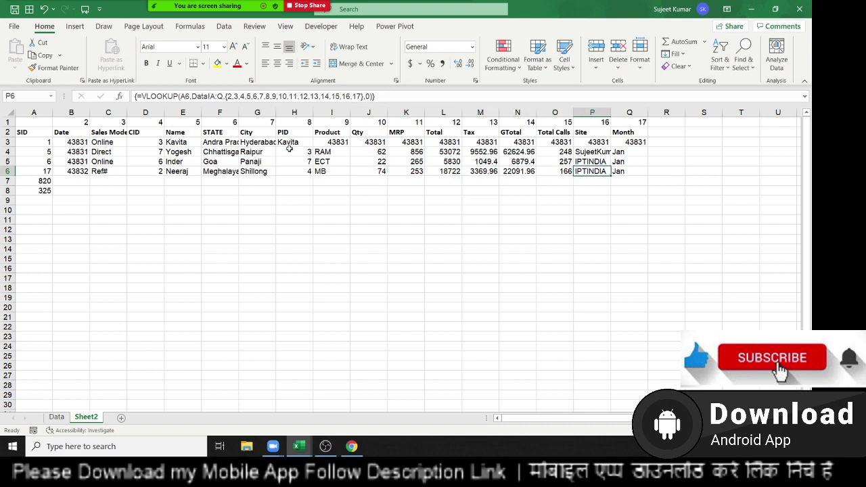
{"action": "key", "text": "Right"}
{"action": "key", "text": "Left"}
{"action": "key", "text": "Left"}
{"action": "key", "text": "Left"}
{"action": "key", "text": "Left"}
{"action": "key", "text": "Left"}
{"action": "key", "text": "Left"}
In B7, enter =VLOOKUP(A7,Data!A:Q,{2,…,17},0) to pull SID 820's record.
{"action": "key", "text": "Down"}
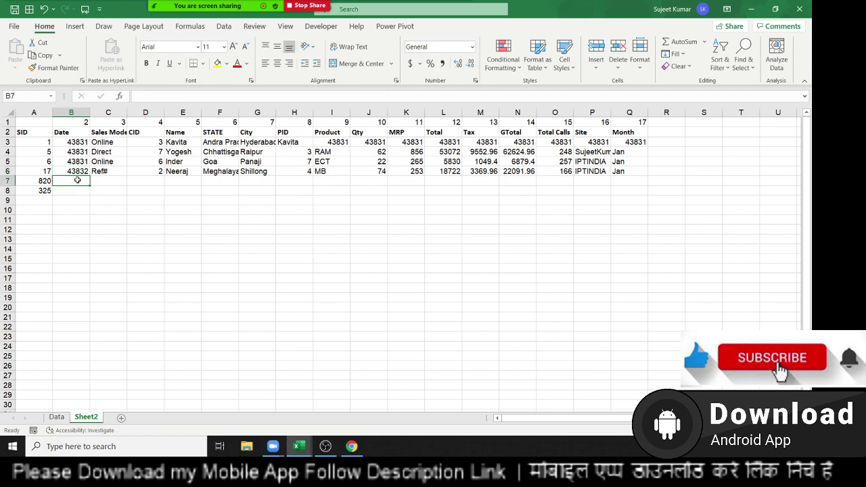
{"action": "type", "text": "=vl"}
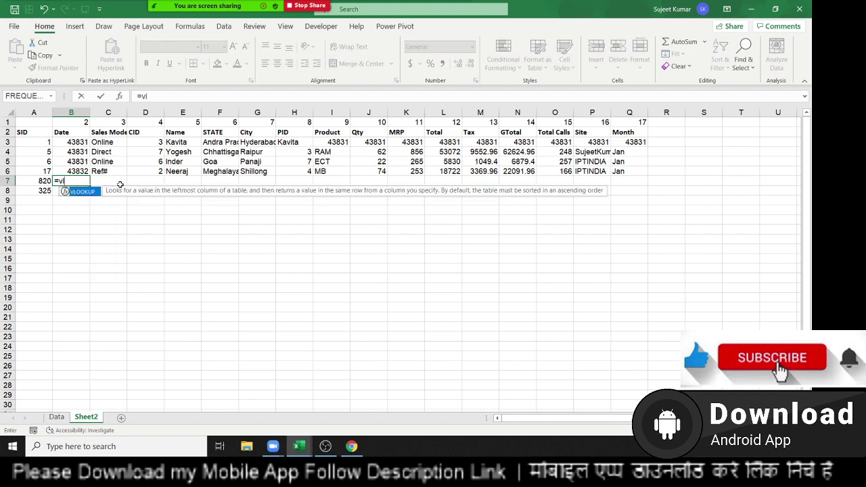
{"action": "key", "text": "Tab"}
{"action": "key", "text": "Left"}
{"action": "type", "text": ","}
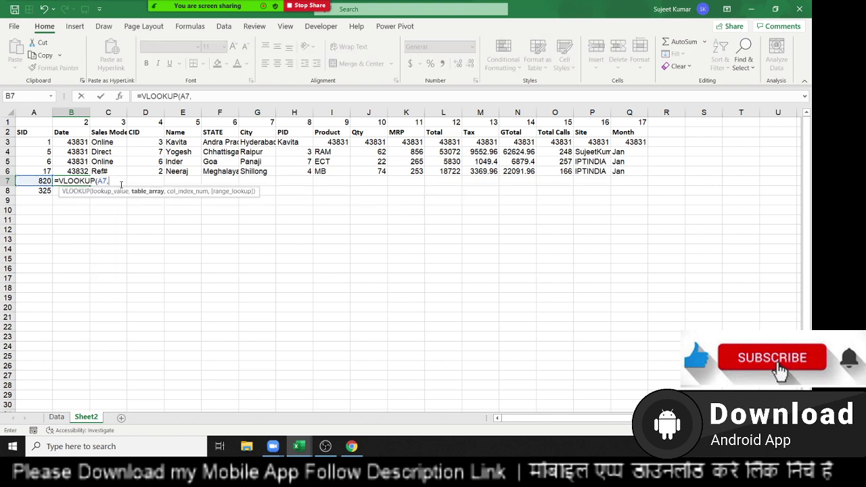
{"action": "left_click", "coordinate": [56, 417]}
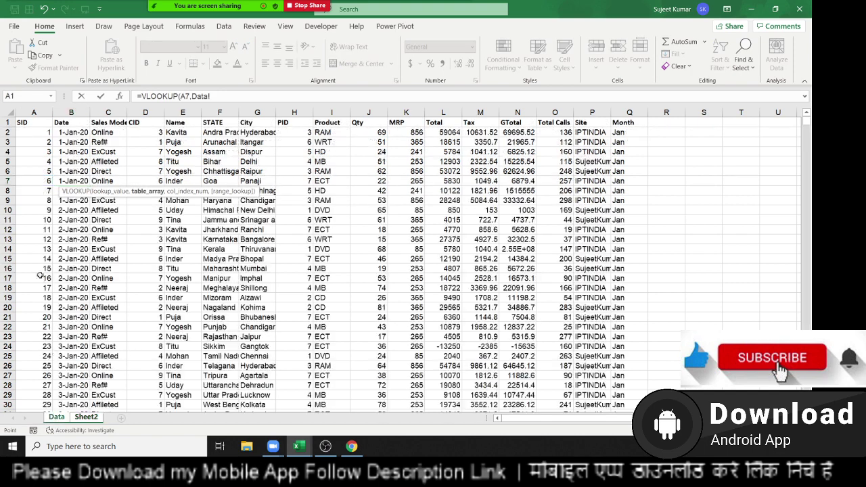
{"action": "left_click_drag", "start_coordinate": [33, 111], "coordinate": [615, 82]}
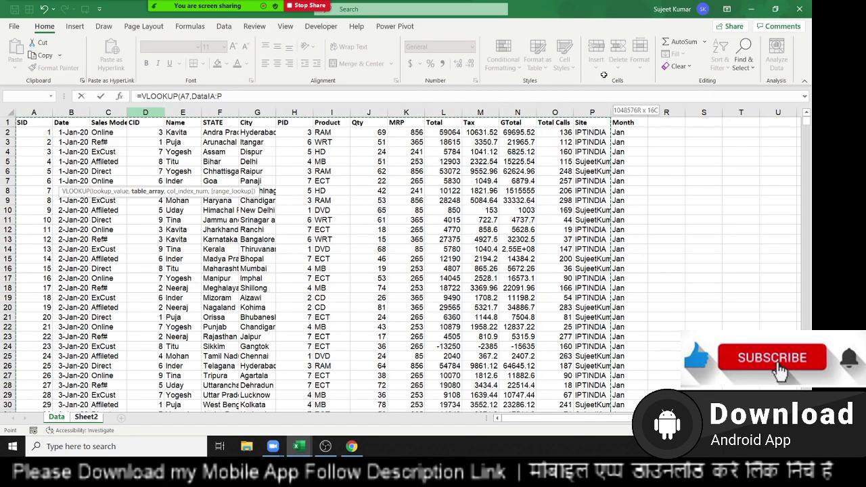
{"action": "type", "text": ",{"}
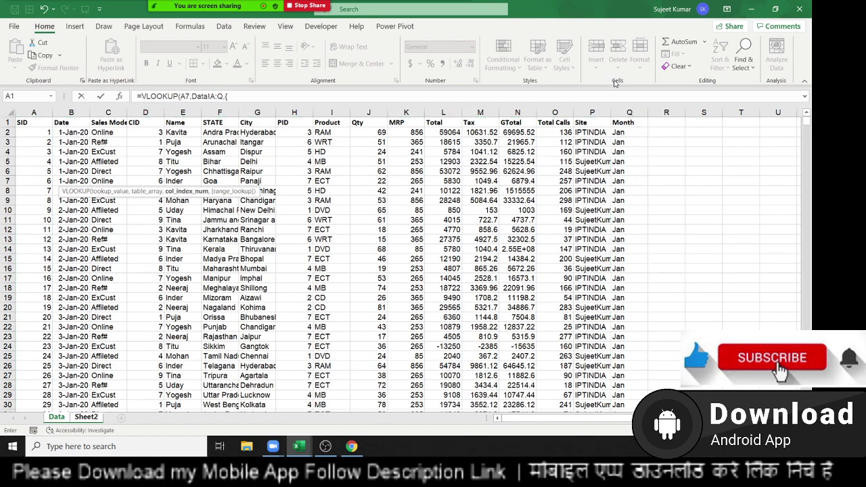
{"action": "type", "text": "2,3,4"}
{"action": "type", "text": ",5,6,7,8,9,10,11,"}
{"action": "type", "text": "12,13,14,15,16,"}
{"action": "type", "text": "17}"}
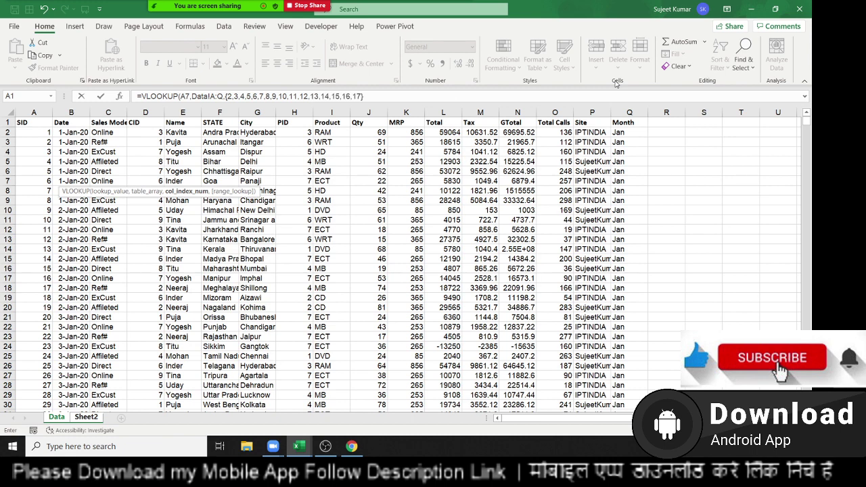
{"action": "type", "text": ",0"}
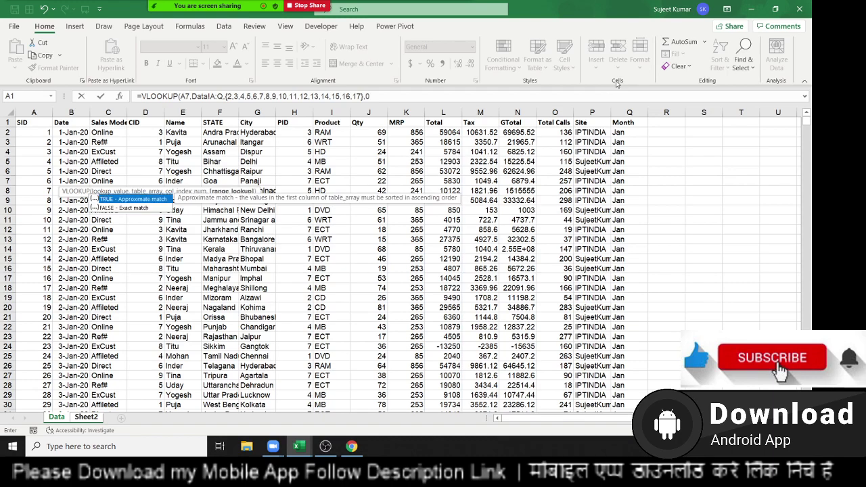
{"action": "key", "text": "Return"}
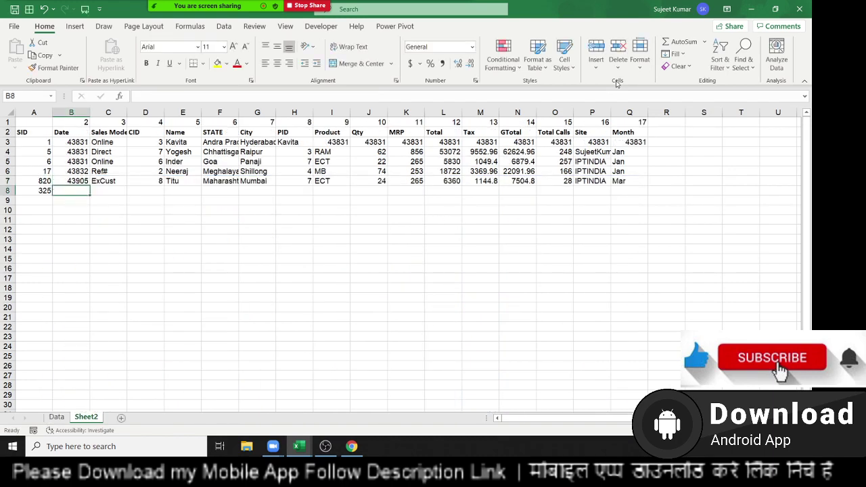
Compare row 7's SID 820 results against the row-6 values above.
{"action": "key", "text": "Up"}
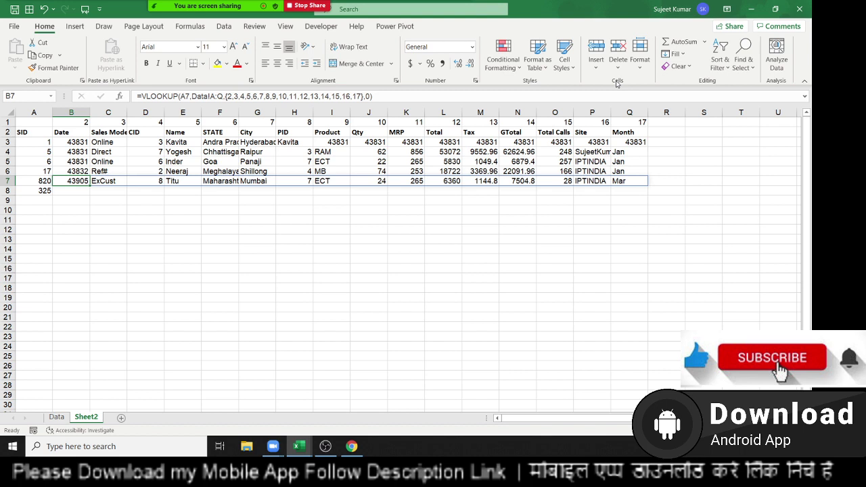
{"action": "key", "text": "Right"}
{"action": "key", "text": "Right"}
{"action": "key", "text": "Right"}
{"action": "key", "text": "Right"}
{"action": "key", "text": "Right"}
{"action": "key", "text": "Right"}
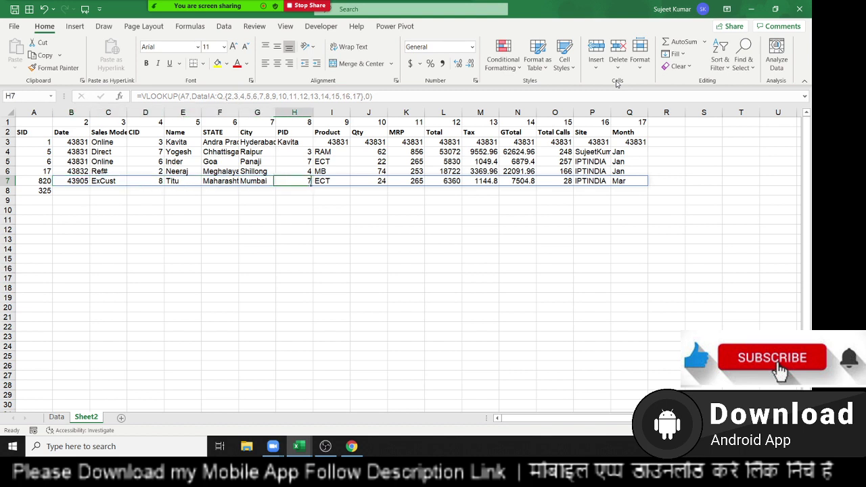
{"action": "key", "text": "Left"}
{"action": "key", "text": "Left"}
{"action": "key", "text": "Left"}
{"action": "key", "text": "Left"}
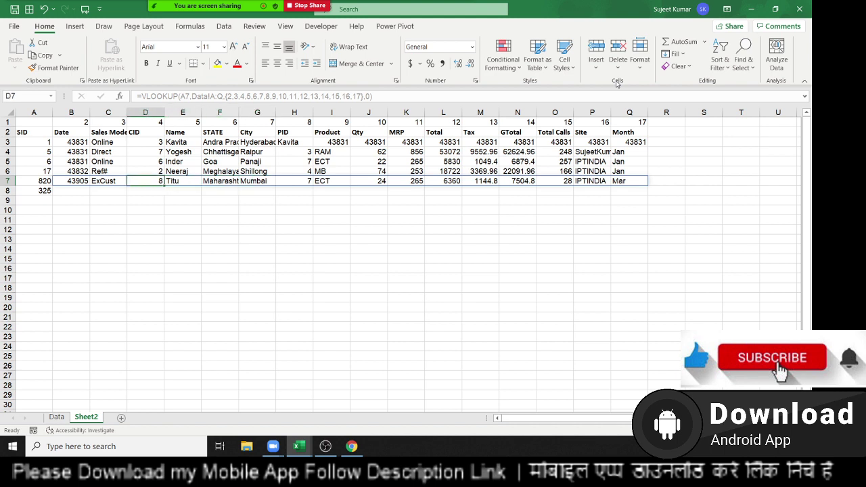
{"action": "key", "text": "Up"}
{"action": "key", "text": "Left"}
{"action": "key", "text": "Left"}
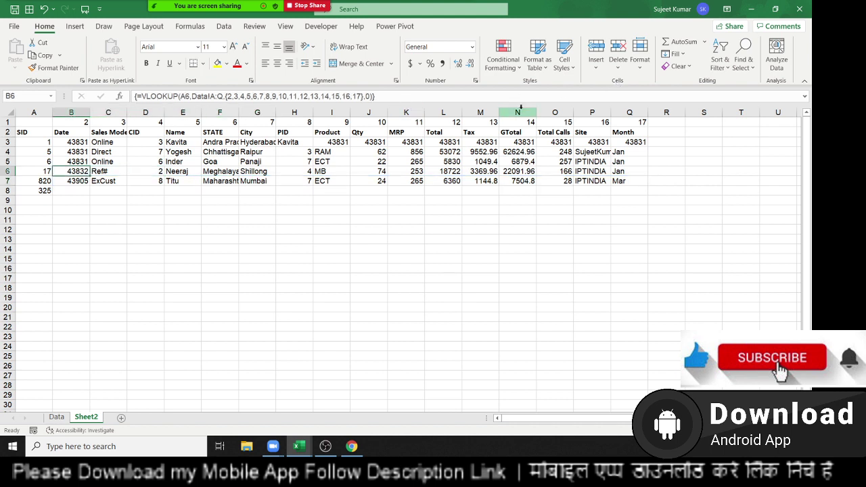
{"action": "key", "text": "Right"}
{"action": "key", "text": "Right"}
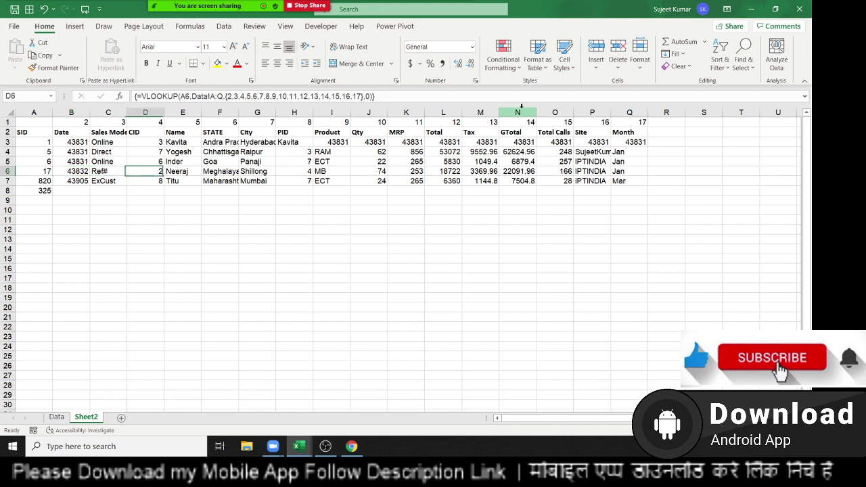
{"action": "key", "text": "Right"}
{"action": "key", "text": "Right"}
{"action": "key", "text": "Left"}
{"action": "key", "text": "Left"}
{"action": "key", "text": "Left"}
{"action": "key", "text": "Right"}
{"action": "key", "text": "Down"}
{"action": "key", "text": "Right"}
{"action": "key", "text": "Right"}
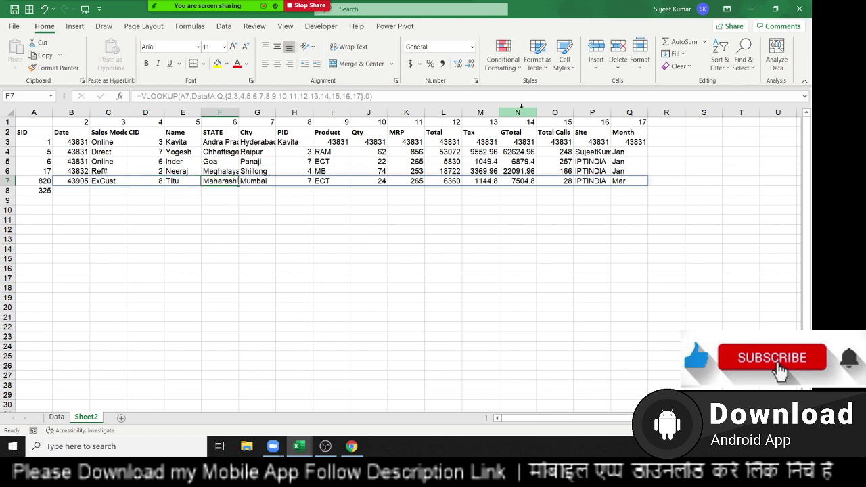
{"action": "key", "text": "Right"}
{"action": "key", "text": "Right"}
{"action": "key", "text": "Left"}
{"action": "key", "text": "Left"}
{"action": "key", "text": "Left"}
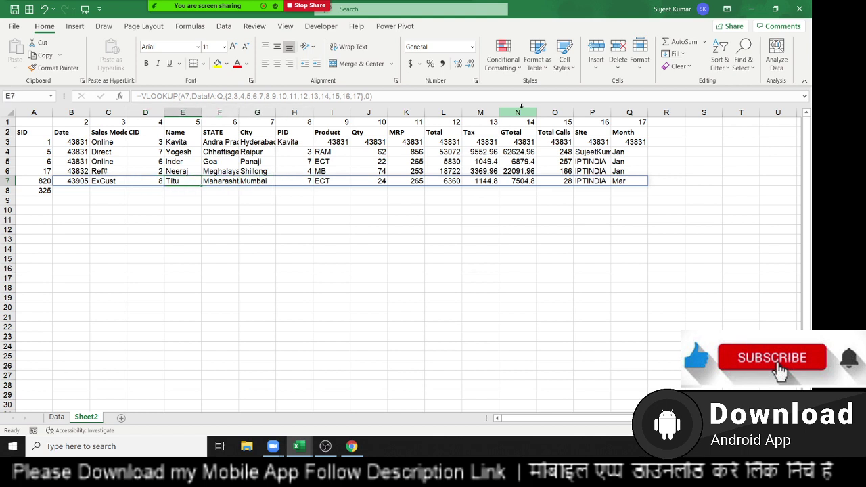
{"action": "key", "text": "Left"}
{"action": "key", "text": "Left"}
{"action": "key", "text": "Left"}
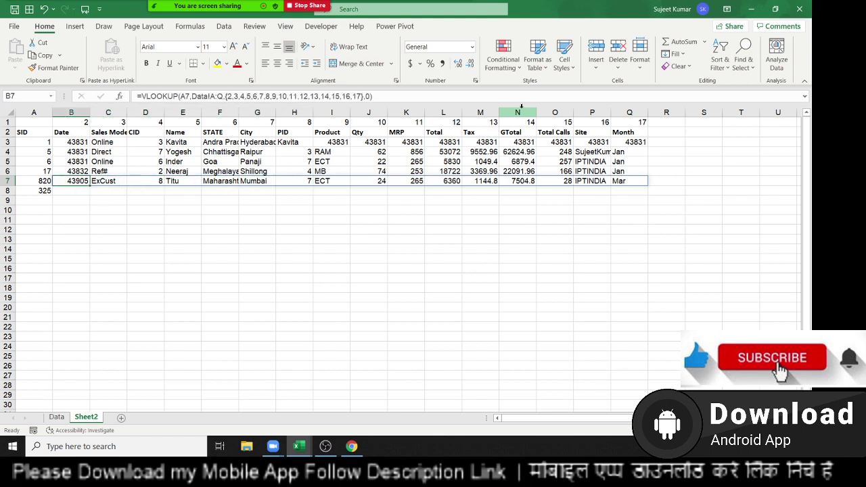
Re-enter B7's lookup formula as a braced array formula.
{"action": "key", "text": "F2"}
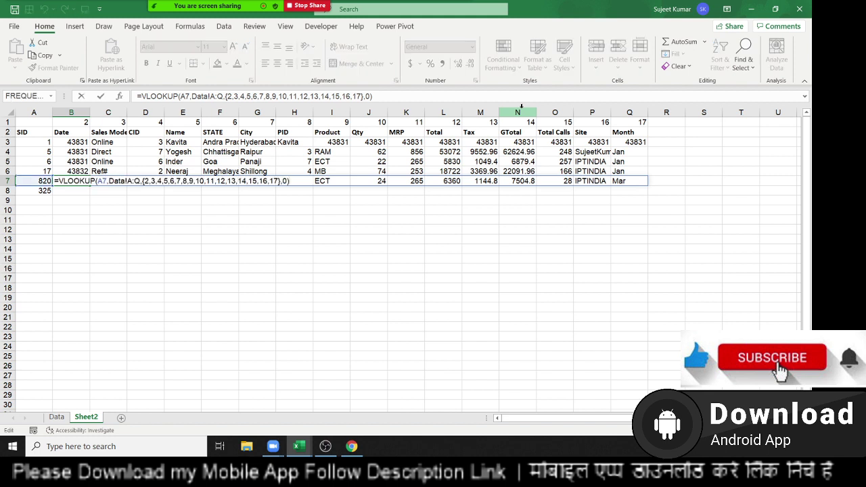
{"action": "key", "text": "ctrl+shift+Return"}
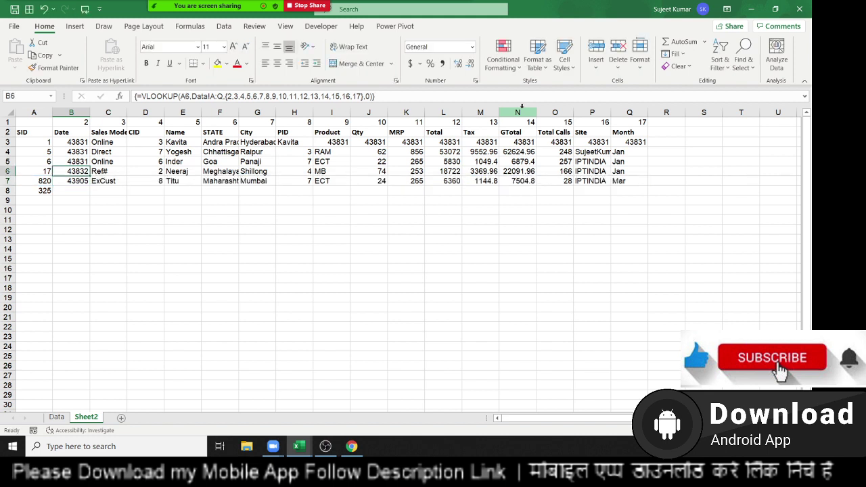
{"action": "key", "text": "Right"}
{"action": "key", "text": "Right"}
{"action": "key", "text": "Right"}
{"action": "key", "text": "Right"}
{"action": "key", "text": "Right"}
{"action": "key", "text": "Right"}
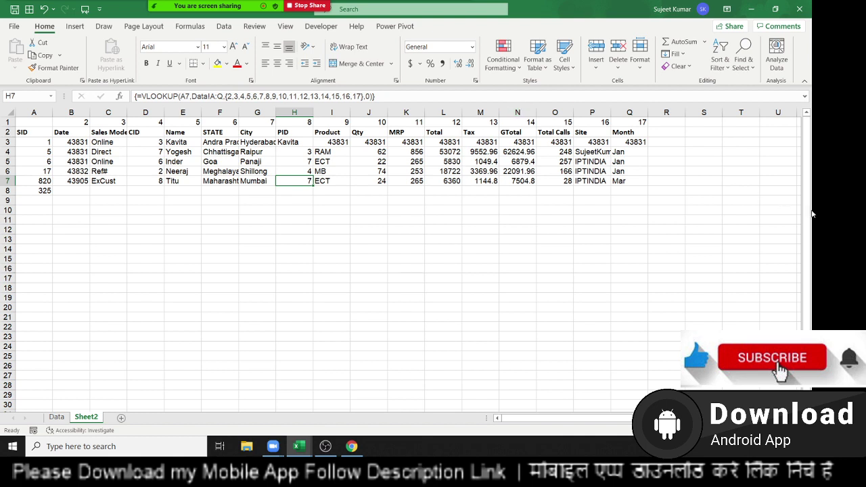
Type the numbers 1, 2, 3, 4, 5 across S3:W3.
{"action": "left_click", "coordinate": [667, 161]}
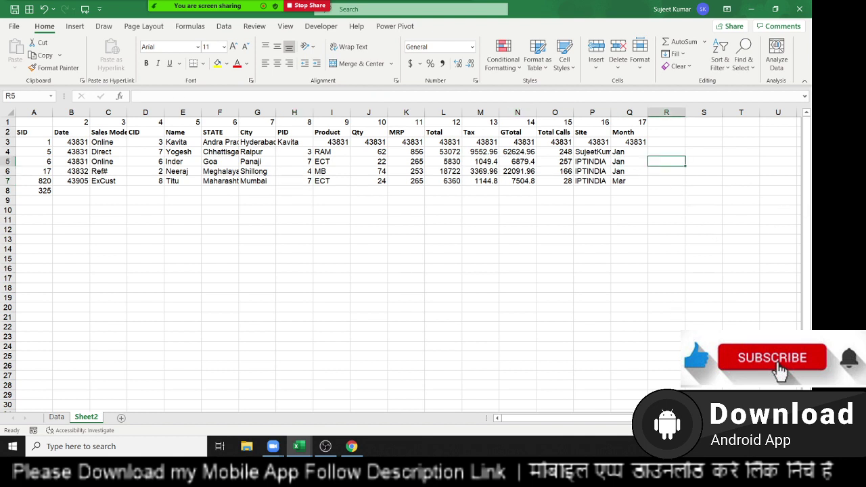
{"action": "scroll", "coordinate": [453, 295], "scroll_direction": "right", "scroll_amount": 5}
{"action": "scroll", "coordinate": [453, 296], "scroll_direction": "right", "scroll_amount": 5}
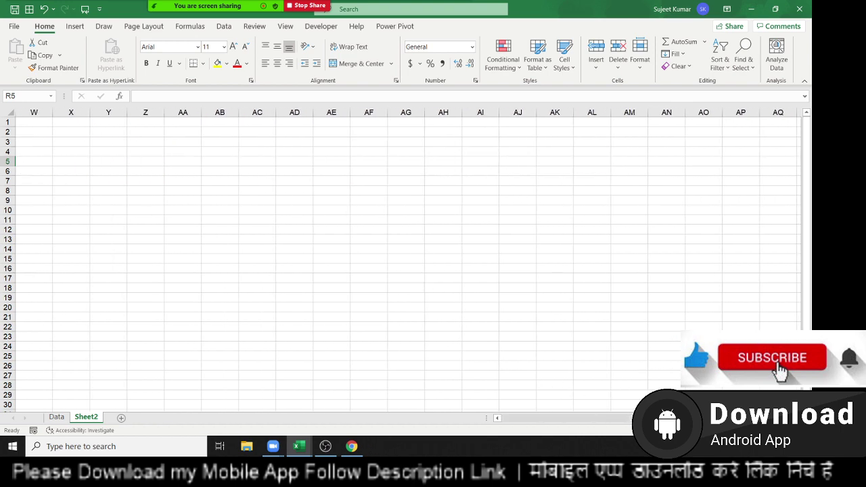
{"action": "scroll", "coordinate": [406, 263], "scroll_direction": "left", "scroll_amount": 7}
{"action": "scroll", "coordinate": [406, 264], "scroll_direction": "left", "scroll_amount": 1}
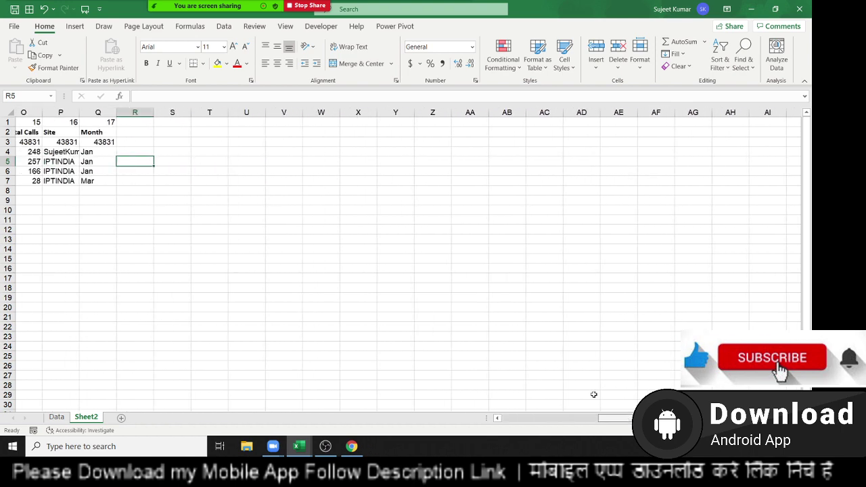
{"action": "left_click", "coordinate": [184, 141]}
{"action": "type", "text": "1"}
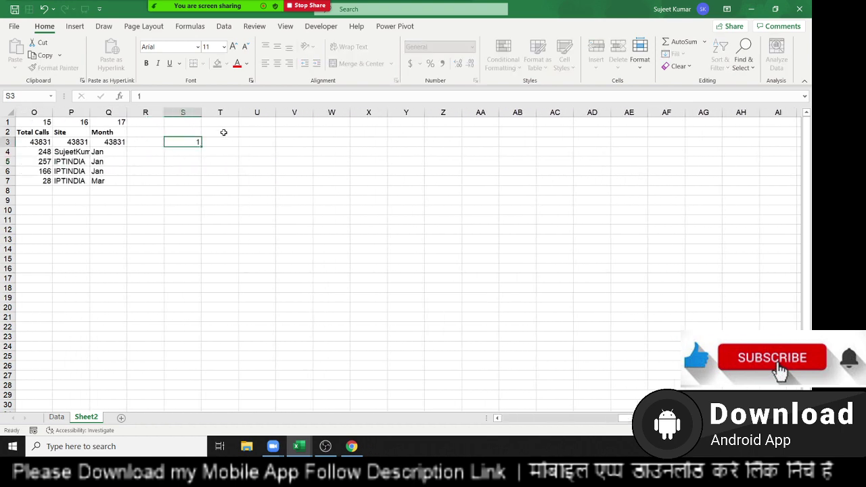
{"action": "key", "text": "Tab"}
{"action": "type", "text": "2"}
{"action": "key", "text": "Tab"}
{"action": "type", "text": "3"}
{"action": "key", "text": "Tab"}
{"action": "type", "text": "4"}
{"action": "key", "text": "Tab"}
{"action": "type", "text": "5"}
{"action": "key", "text": "Tab"}
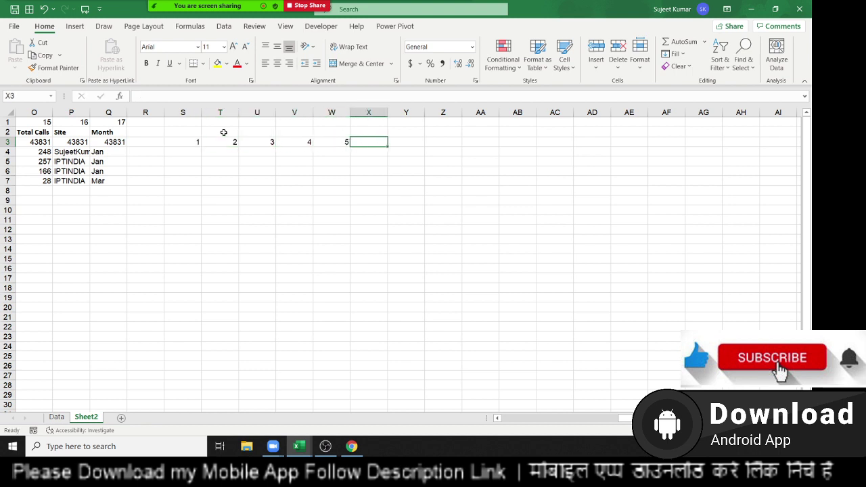
Fill S4:W4 with 1 to 5 from the array constant {1,2,3,4,5}.
{"action": "left_click_drag", "start_coordinate": [201, 153], "coordinate": [329, 148]}
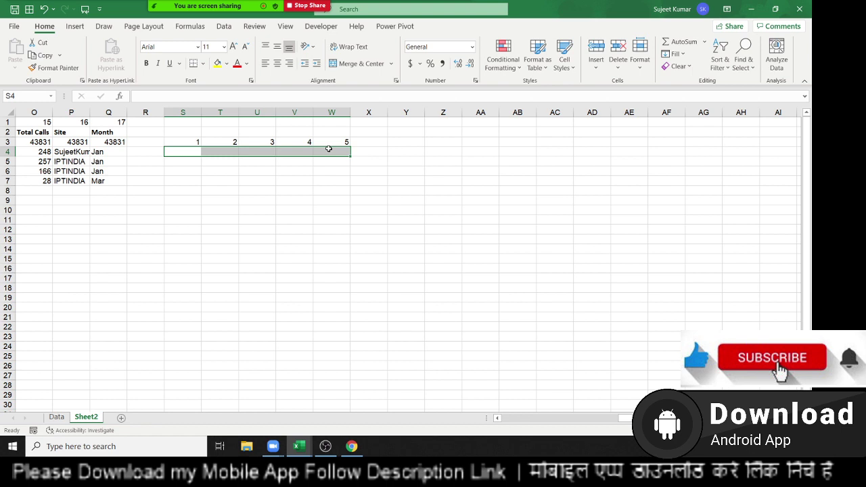
{"action": "key", "text": "F2"}
{"action": "type", "text": "="}
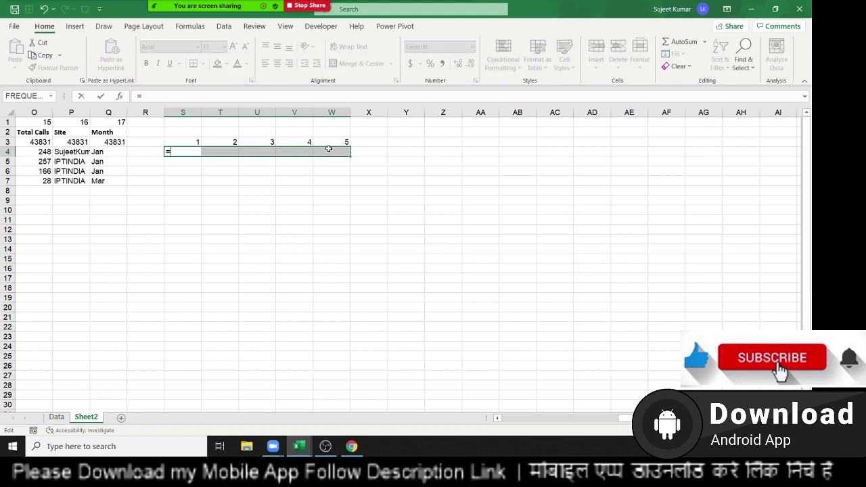
{"action": "type", "text": "("}
{"action": "type", "text": "1,2"}
{"action": "type", "text": ",3,4,5"}
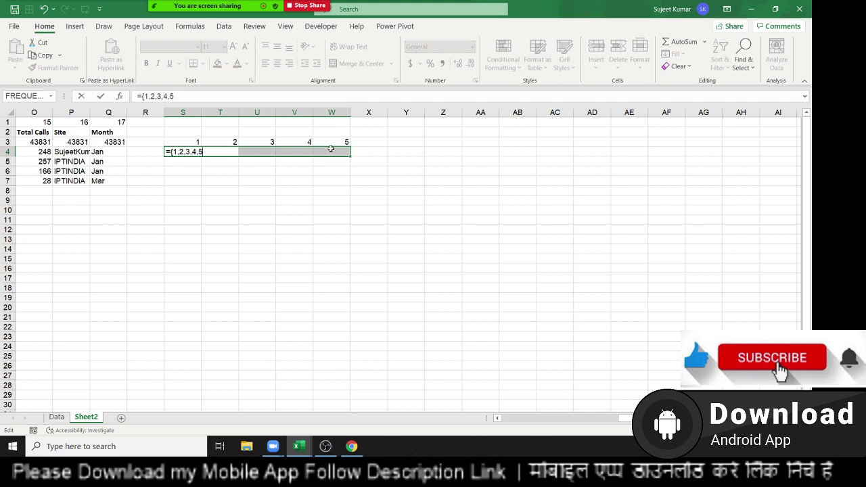
{"action": "type", "text": "}"}
{"action": "key", "text": "Return"}
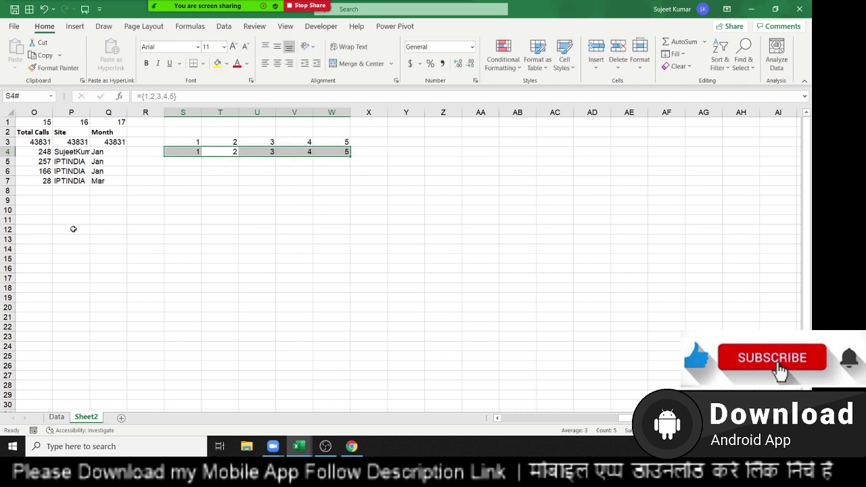
{"action": "key", "text": "Right"}
{"action": "key", "text": "Right"}
{"action": "key", "text": "Right"}
{"action": "key", "text": "Right"}
{"action": "key", "text": "Right"}
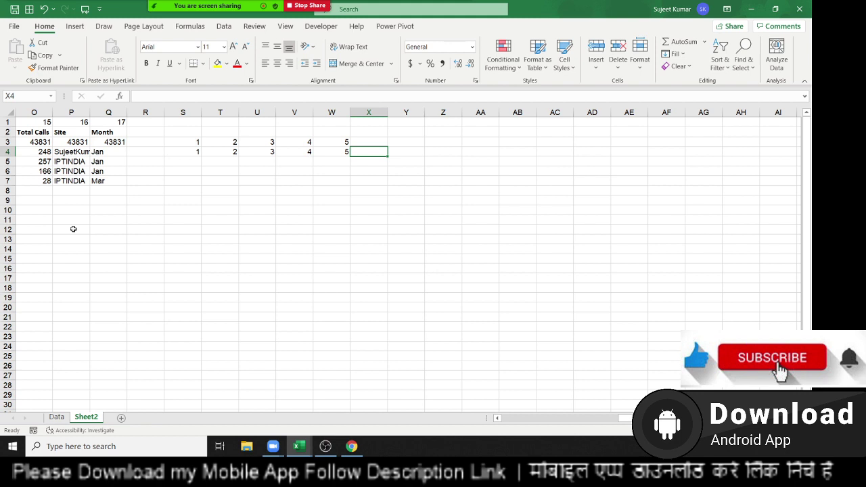
Review Qty and CID values on the Data sheet and the existing VLOOKUP in C4.
{"action": "left_click", "coordinate": [64, 418]}
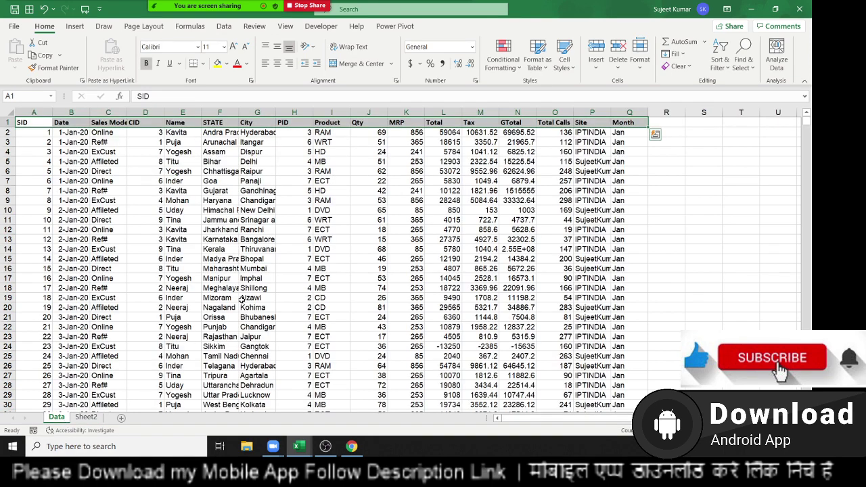
{"action": "left_click", "coordinate": [376, 201]}
{"action": "scroll", "coordinate": [433, 243], "scroll_direction": "down", "scroll_amount": 4}
{"action": "scroll", "coordinate": [457, 260], "scroll_direction": "down", "scroll_amount": 1}
{"action": "scroll", "coordinate": [457, 260], "scroll_direction": "down", "scroll_amount": 5}
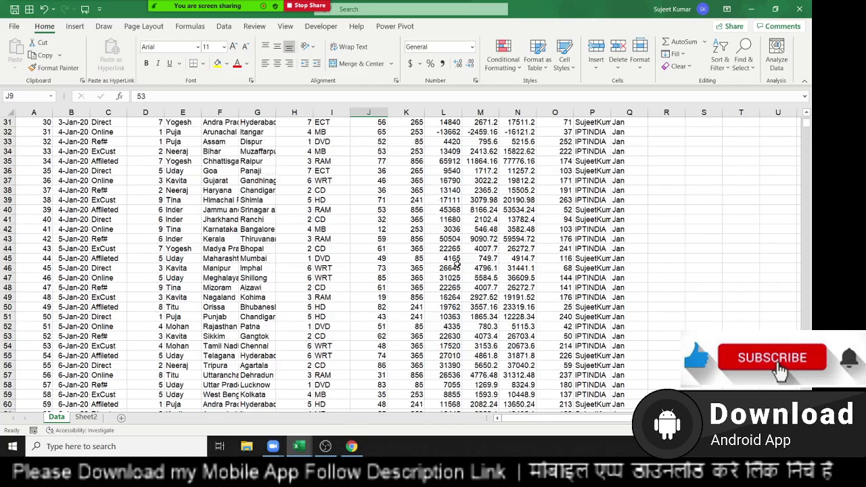
{"action": "scroll", "coordinate": [457, 261], "scroll_direction": "down", "scroll_amount": 6}
{"action": "scroll", "coordinate": [84, 362], "scroll_direction": "up", "scroll_amount": 12}
{"action": "scroll", "coordinate": [85, 362], "scroll_direction": "up", "scroll_amount": 4}
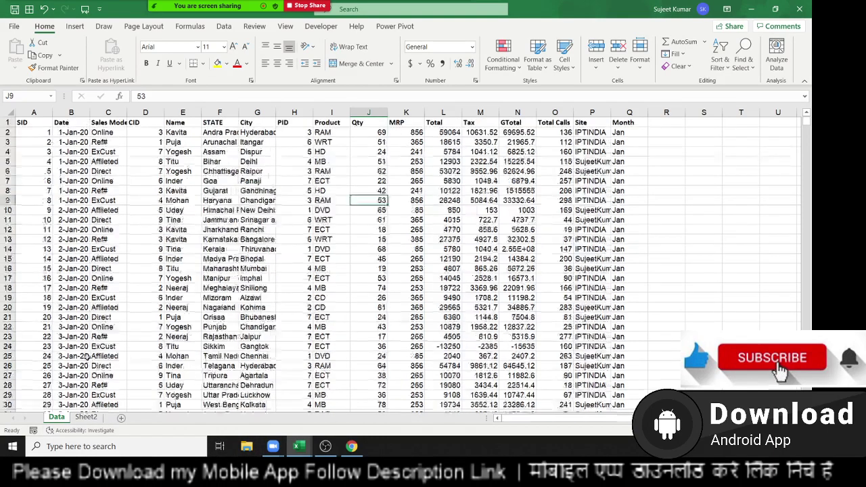
{"action": "left_click", "coordinate": [161, 211]}
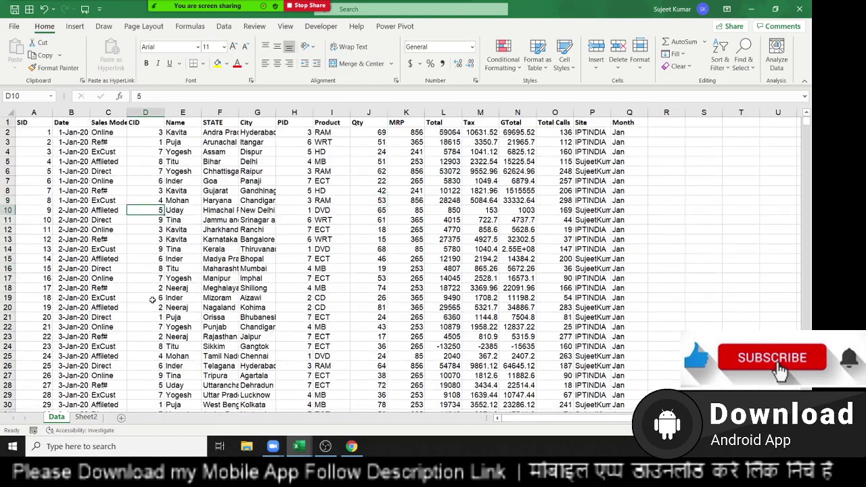
{"action": "left_click", "coordinate": [86, 418]}
{"action": "left_click", "coordinate": [46, 219]}
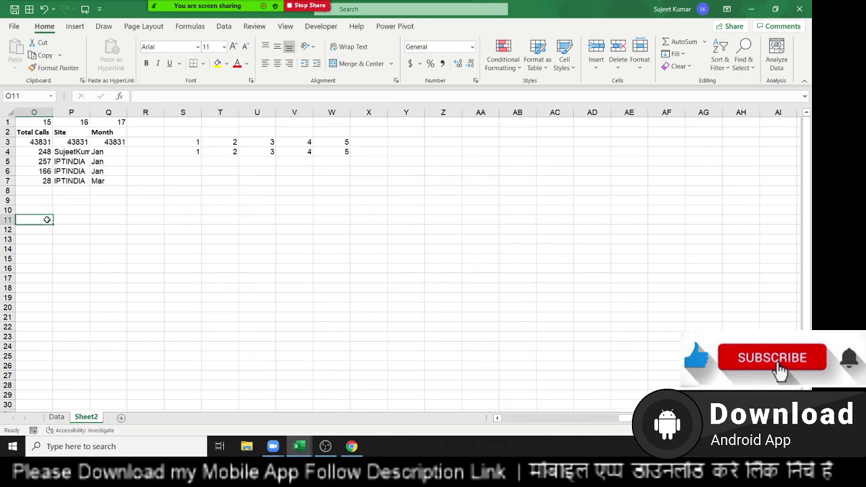
{"action": "key", "text": "Home"}
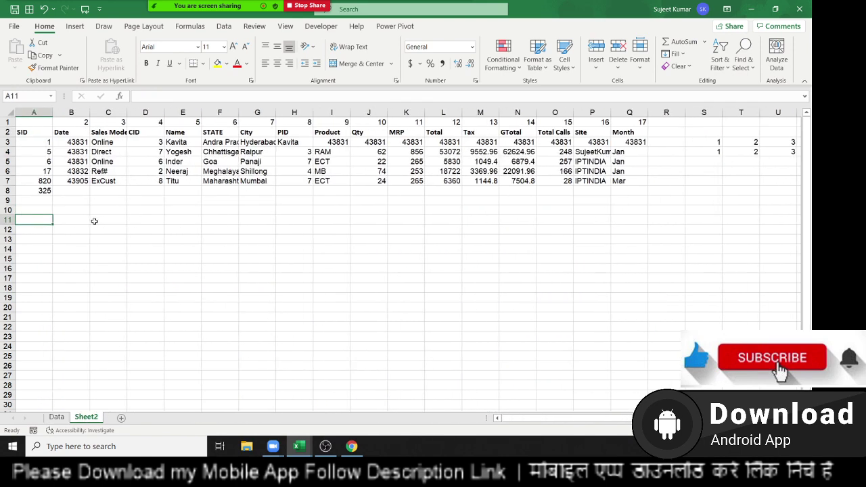
{"action": "left_click", "coordinate": [78, 129]}
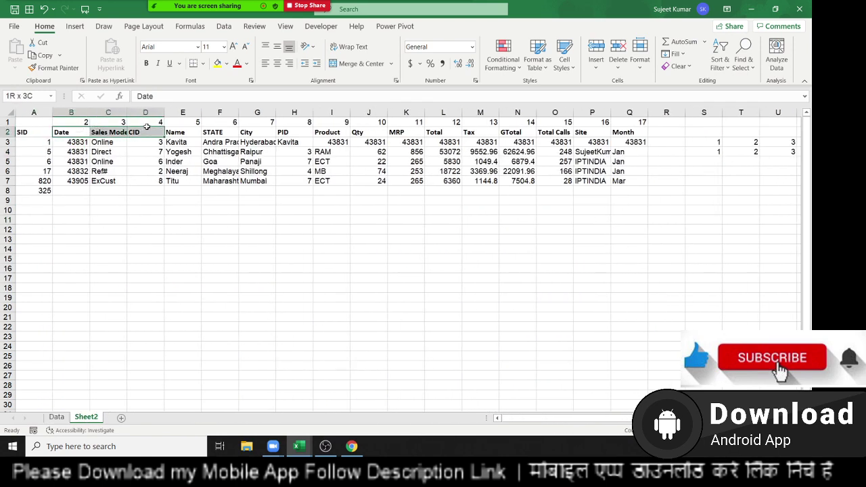
{"action": "left_click", "coordinate": [109, 151]}
Copy the Sales Mode, Name, PID and Qty headers into B14.
{"action": "left_click", "coordinate": [110, 131]}
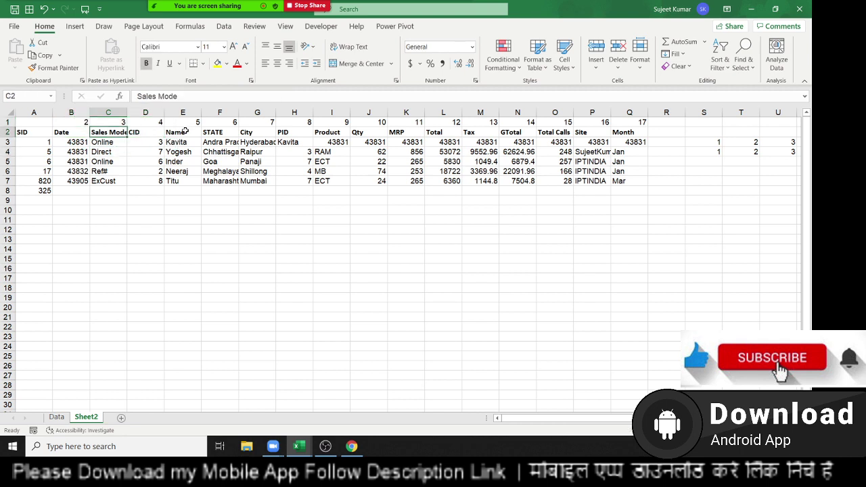
{"action": "left_click", "coordinate": [184, 130], "text": "ctrl"}
{"action": "left_click", "coordinate": [284, 130], "text": "ctrl"}
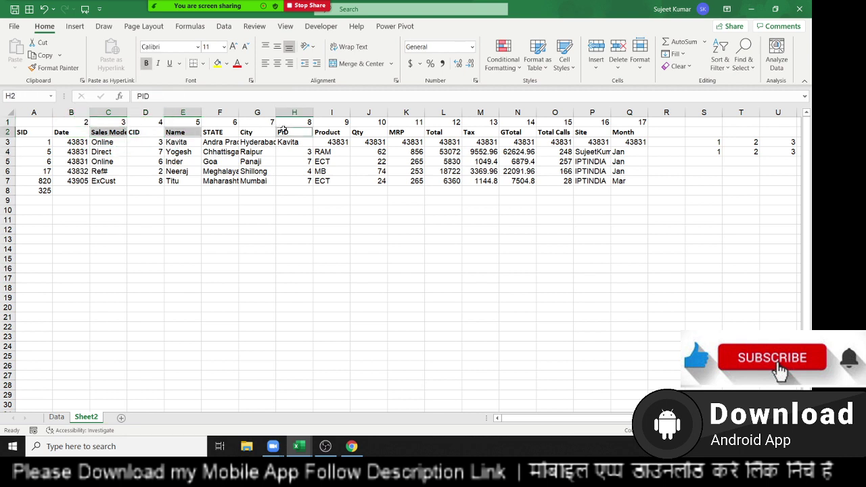
{"action": "left_click", "coordinate": [381, 130], "text": "ctrl"}
{"action": "key", "text": "ctrl+c"}
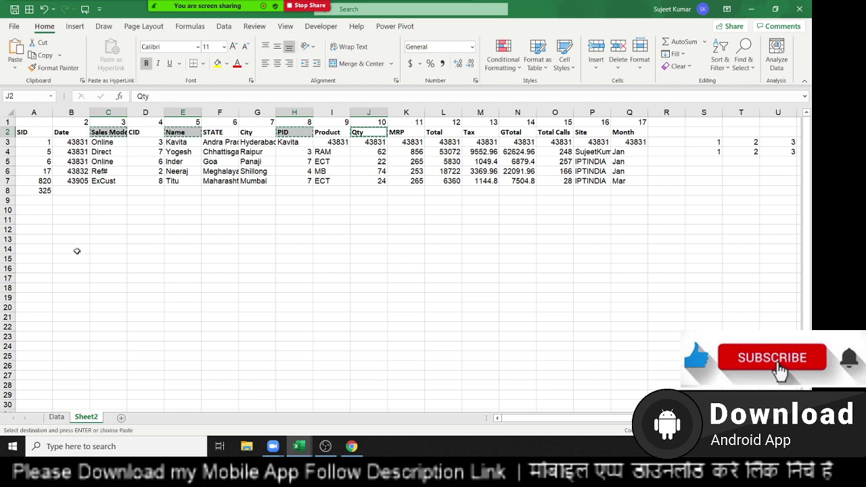
{"action": "left_click", "coordinate": [78, 249]}
{"action": "key", "text": "ctrl+v"}
Label A14 as ID.
{"action": "key", "text": "Left"}
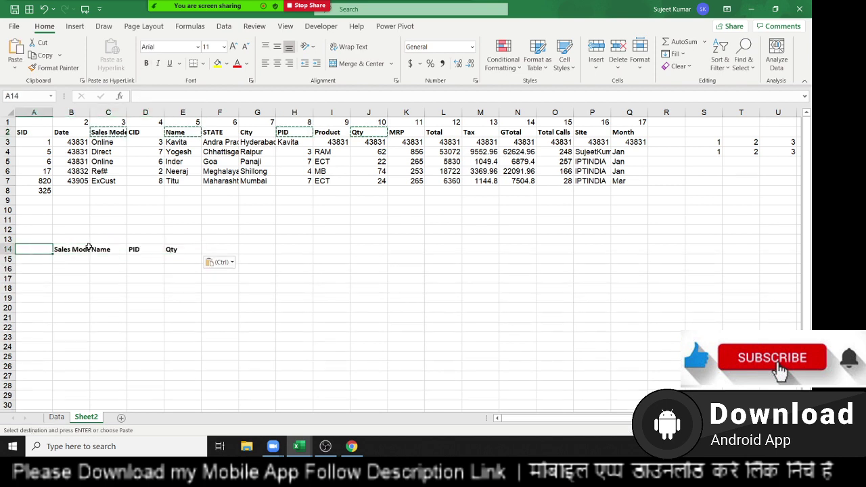
{"action": "type", "text": "ID"}
{"action": "key", "text": "Return"}
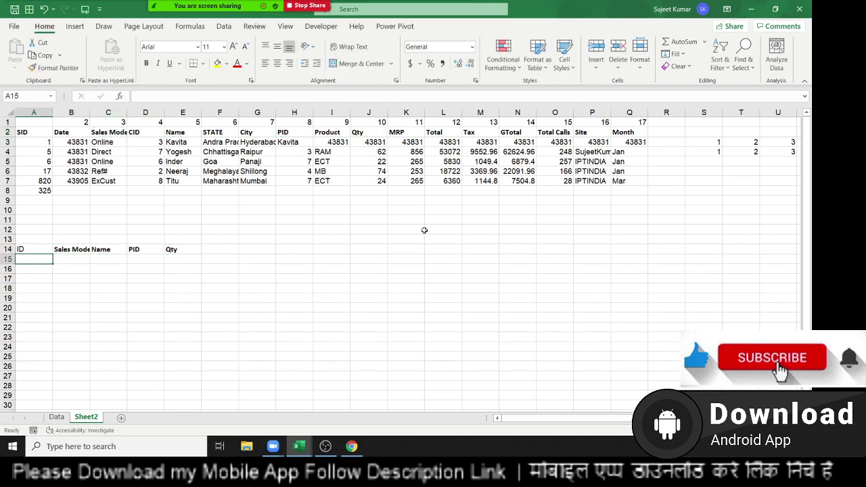
{"action": "key", "text": "Up"}
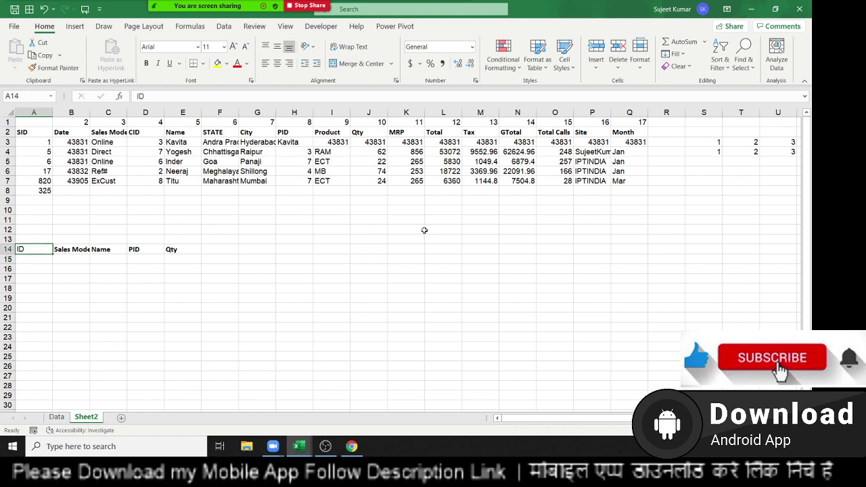
{"action": "key", "text": "Right"}
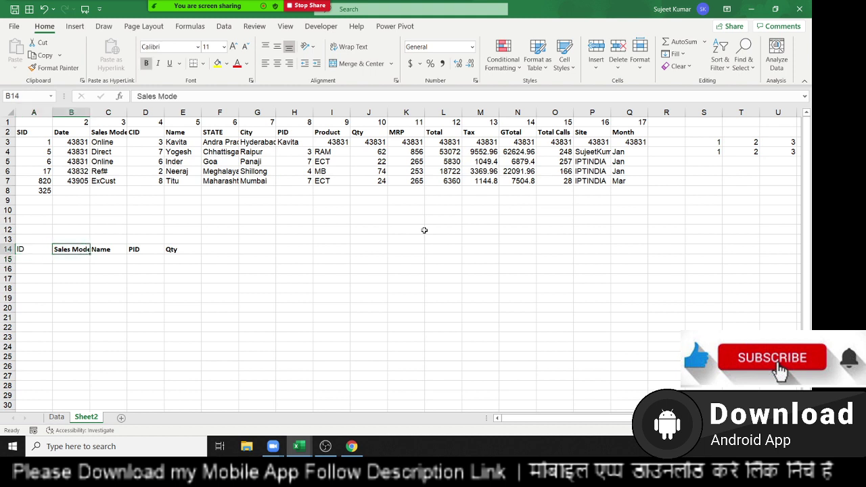
Enter the lookup ID 1542 in A15.
{"action": "key", "text": "Down"}
{"action": "key", "text": "Left"}
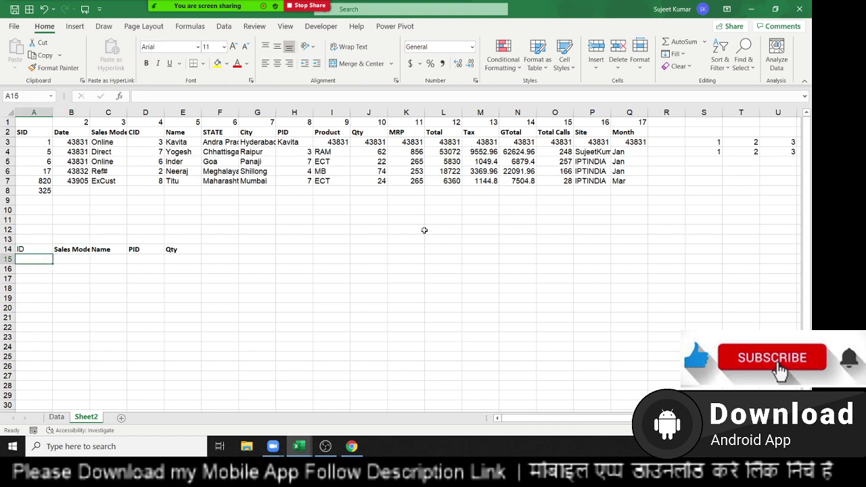
{"action": "type", "text": "ID"}
{"action": "key", "text": "Return"}
{"action": "key", "text": "Up"}
{"action": "type", "text": "1542"}
{"action": "key", "text": "Return"}
{"action": "key", "text": "Up"}
{"action": "key", "text": "Right"}
{"action": "key", "text": "Up"}
{"action": "key", "text": "Up"}
{"action": "key", "text": "Up"}
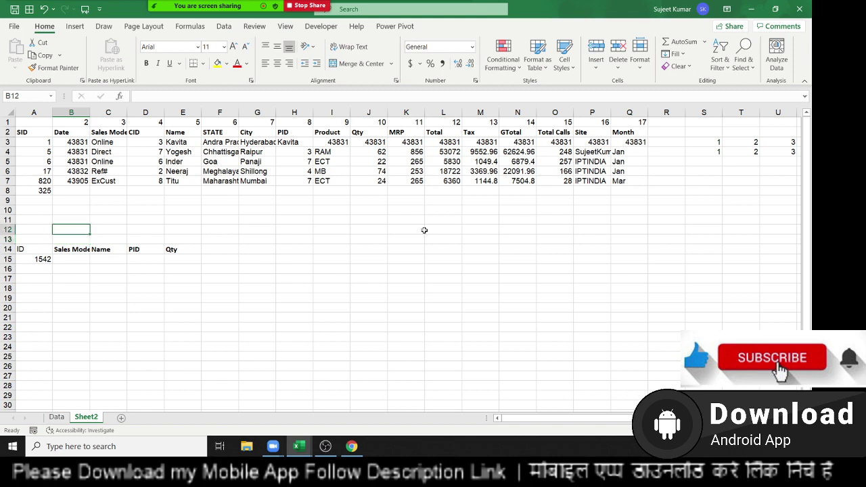
In B12, enter =MATCH(B14,Data!1:1,0), returning 3 for Sales Mode.
{"action": "type", "text": "="}
{"action": "key", "text": "Escape"}
{"action": "scroll", "coordinate": [358, 260], "scroll_direction": "up", "scroll_amount": 3}
{"action": "scroll", "coordinate": [377, 323], "scroll_direction": "up", "scroll_amount": 1}
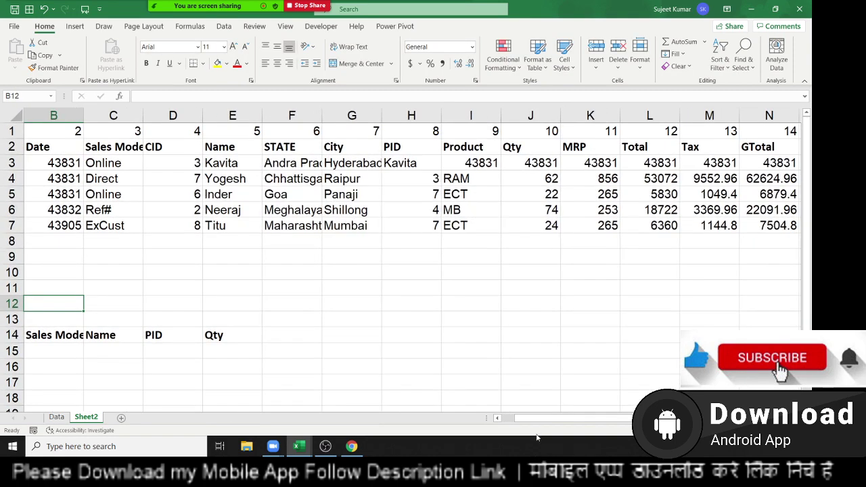
{"action": "left_click", "coordinate": [497, 418]}
{"action": "type", "text": "="}
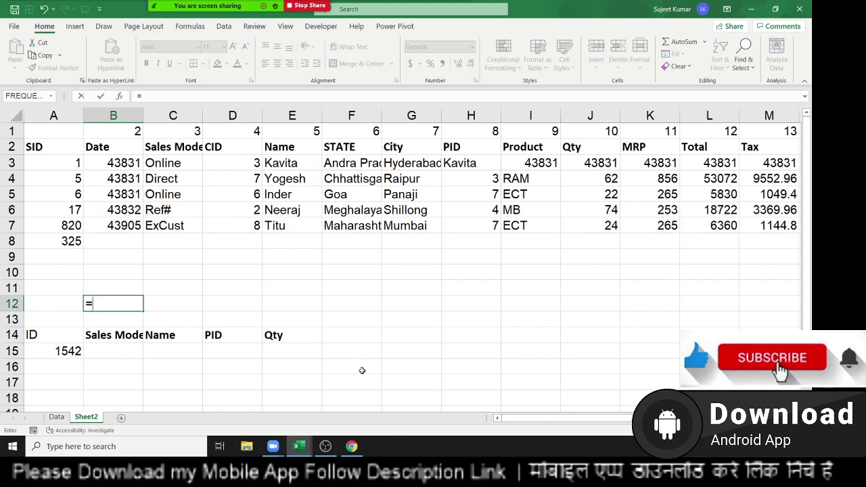
{"action": "type", "text": "ma"}
{"action": "key", "text": "Tab"}
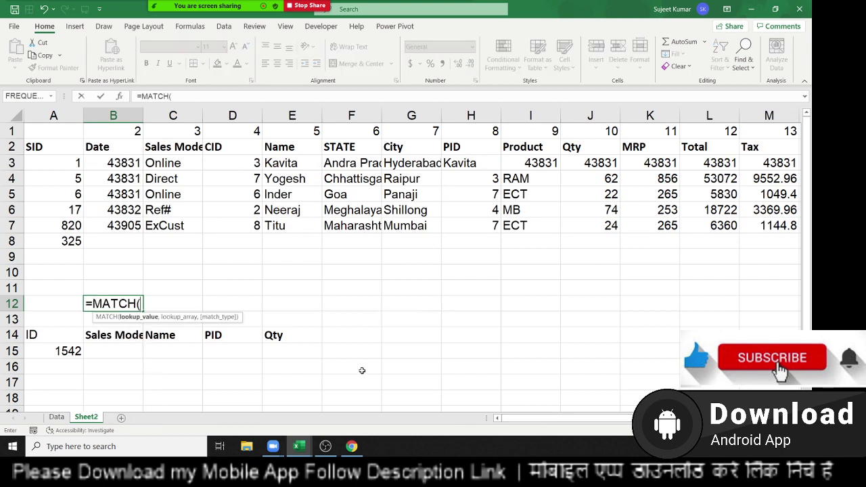
{"action": "key", "text": "Down"}
{"action": "key", "text": "Down"}
{"action": "type", "text": ","}
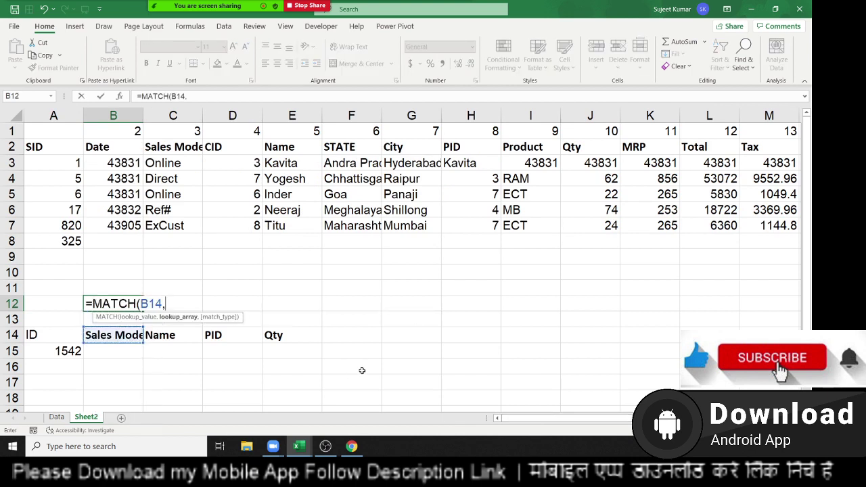
{"action": "left_click", "coordinate": [56, 418]}
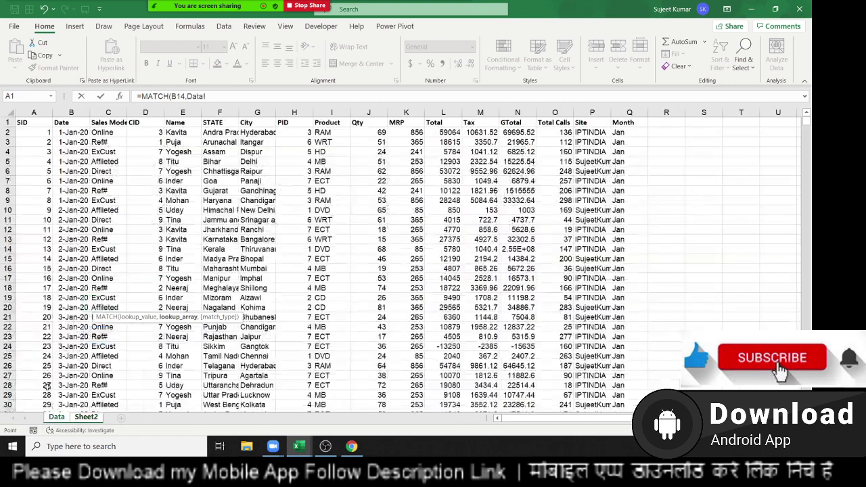
{"action": "left_click", "coordinate": [5, 123]}
{"action": "type", "text": ","}
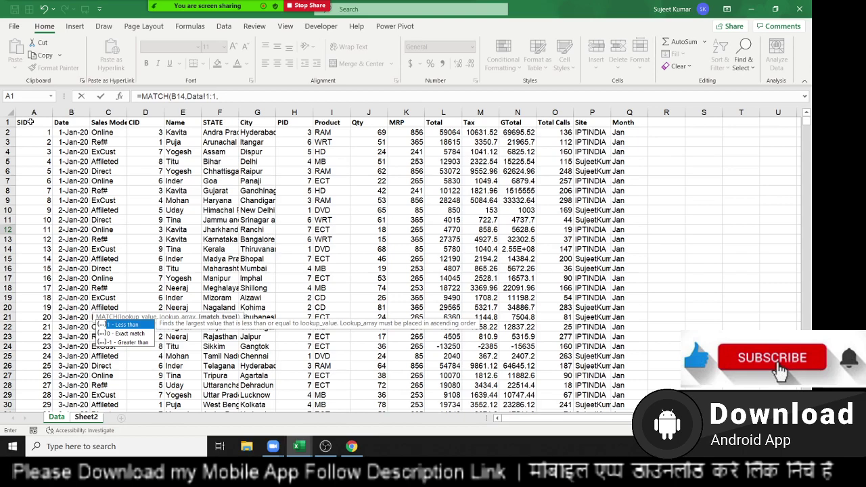
{"action": "type", "text": "0)"}
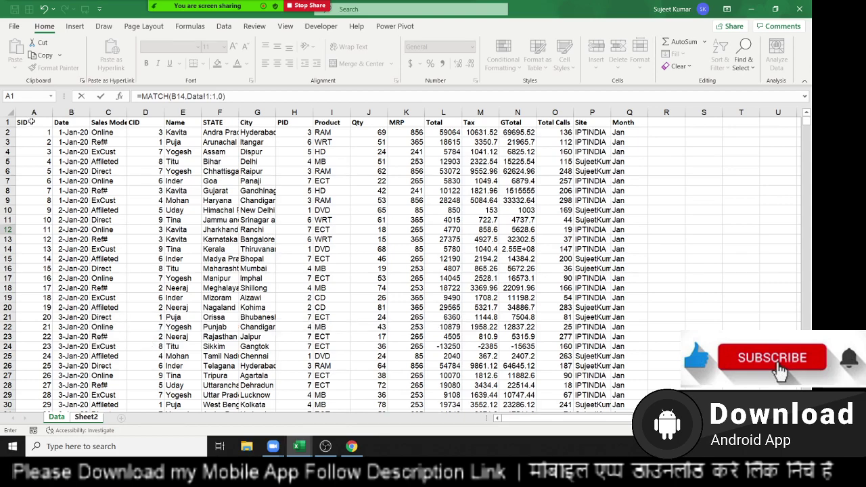
{"action": "key", "text": "Return"}
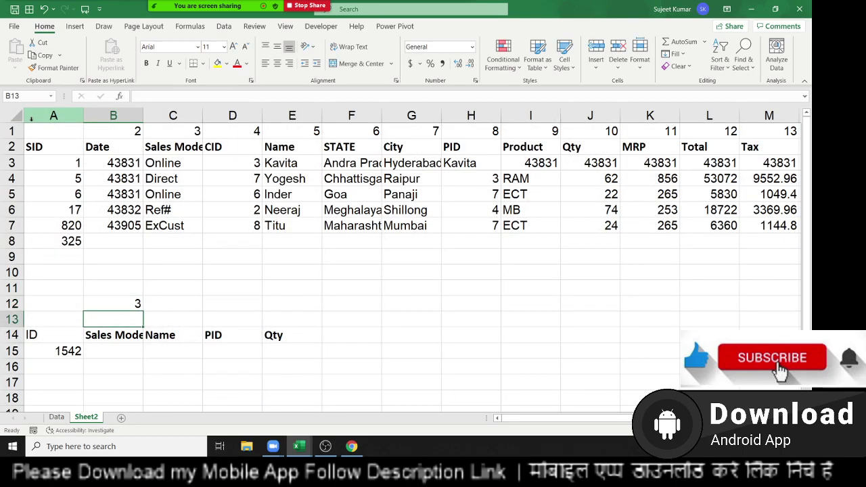
{"action": "left_click", "coordinate": [113, 334]}
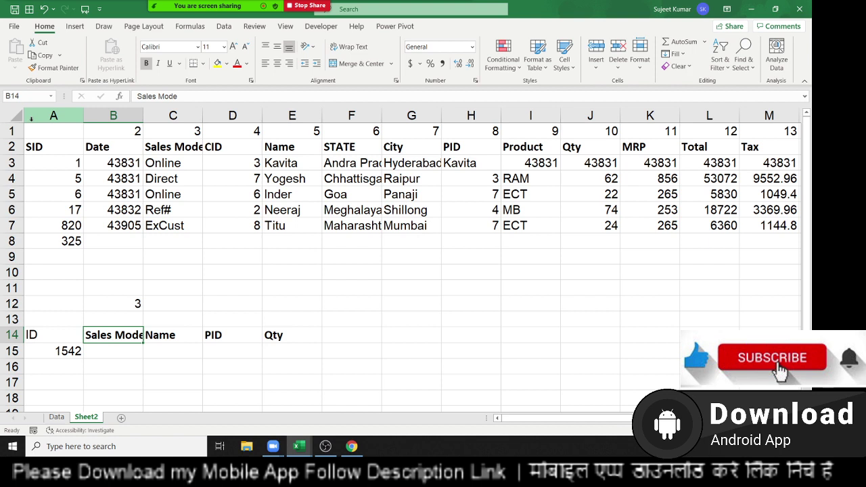
In B15, enter =VLOOKUP(A15,Data!A:Q,Sheet2!B12,0) to look up ID 1542.
{"action": "left_click", "coordinate": [113, 350]}
{"action": "type", "text": "=vl"}
{"action": "key", "text": "Tab"}
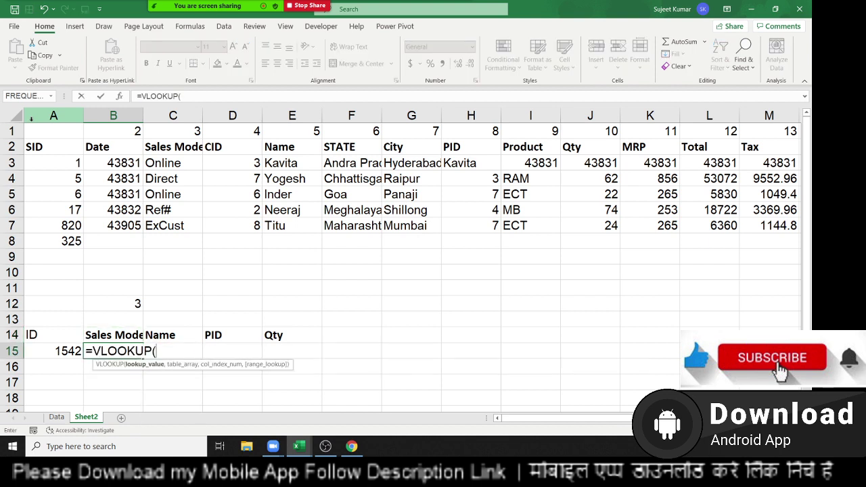
{"action": "left_click", "coordinate": [54, 350]}
{"action": "type", "text": ","}
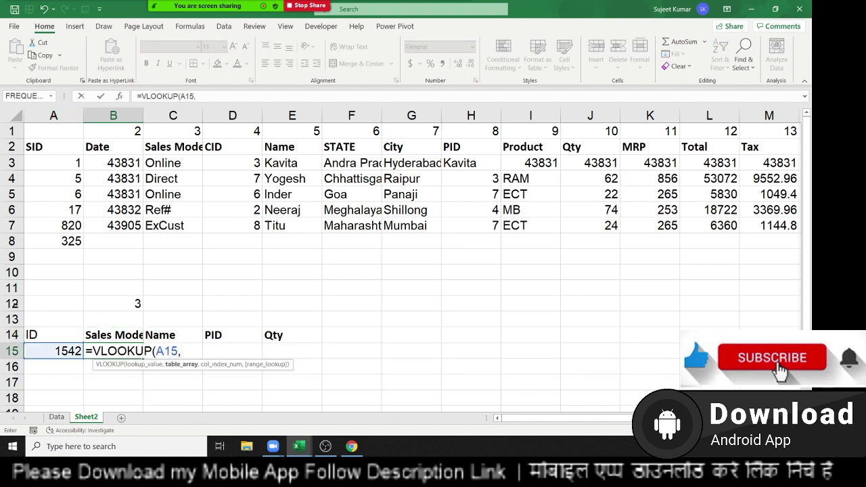
{"action": "left_click", "coordinate": [59, 417]}
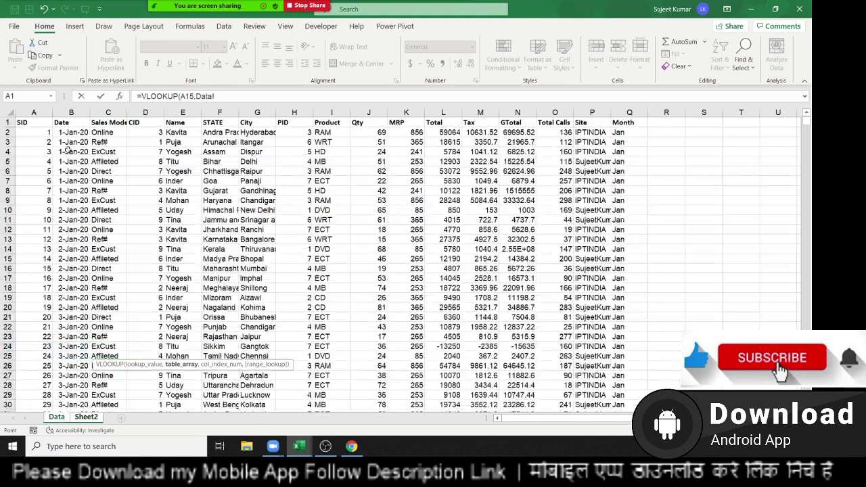
{"action": "left_click_drag", "start_coordinate": [35, 112], "coordinate": [621, 112]}
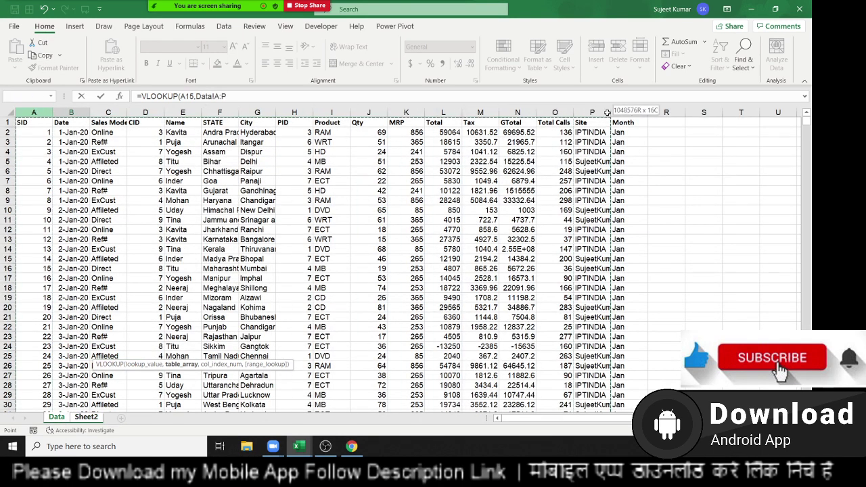
{"action": "type", "text": ","}
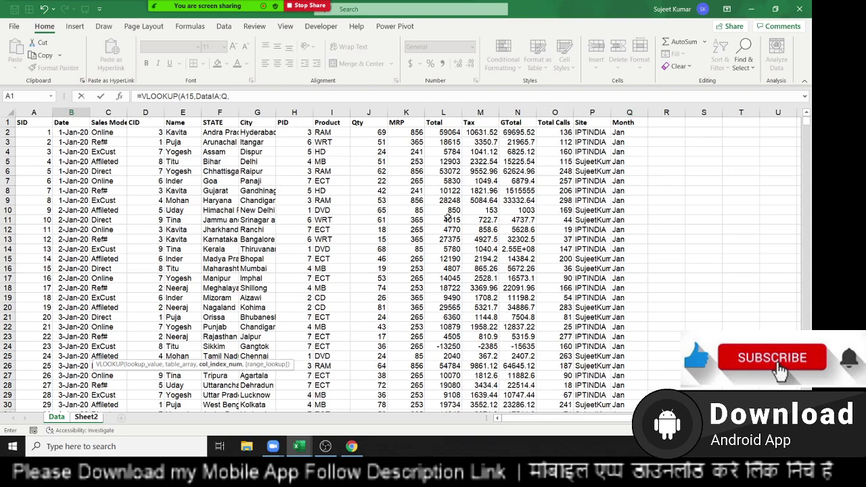
{"action": "left_click", "coordinate": [93, 417]}
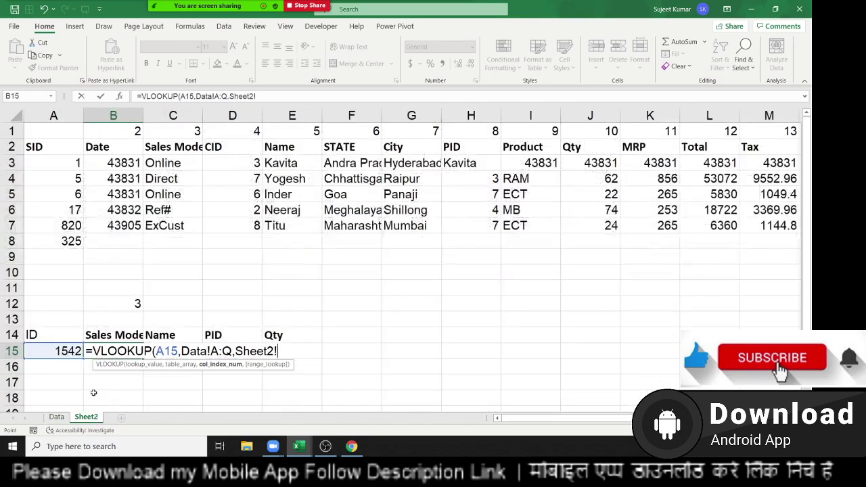
{"action": "left_click", "coordinate": [124, 297]}
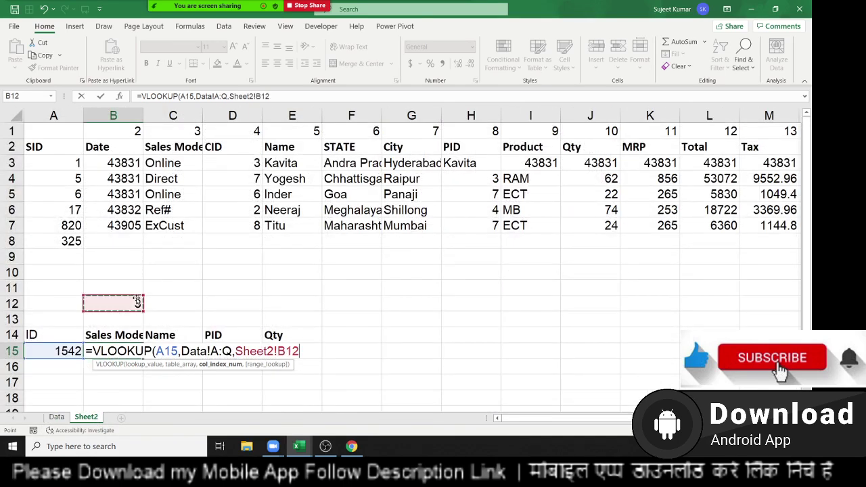
{"action": "type", "text": ",0"}
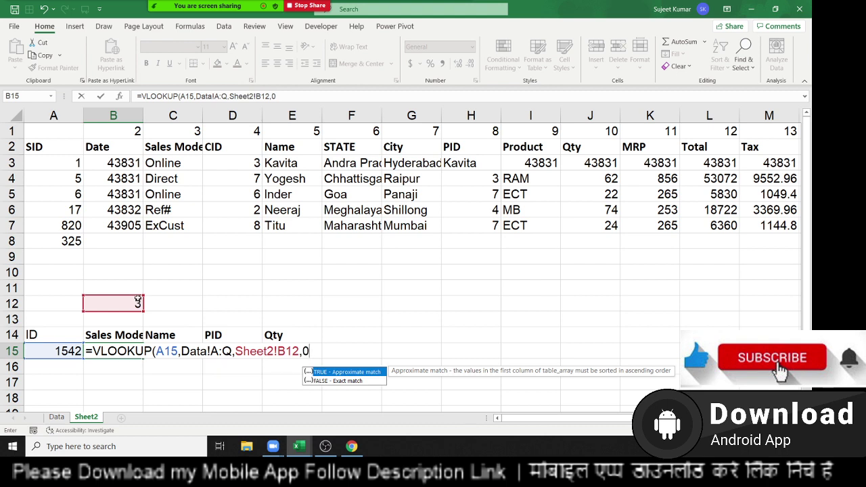
{"action": "key", "text": "Return"}
{"action": "key", "text": "Up"}
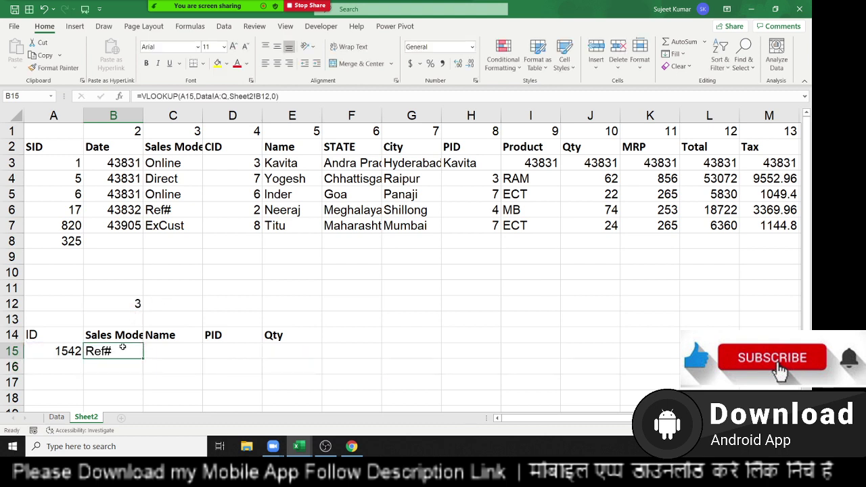
Rename the B14 header to Product so B15 returns CD.
{"action": "left_click", "coordinate": [119, 338]}
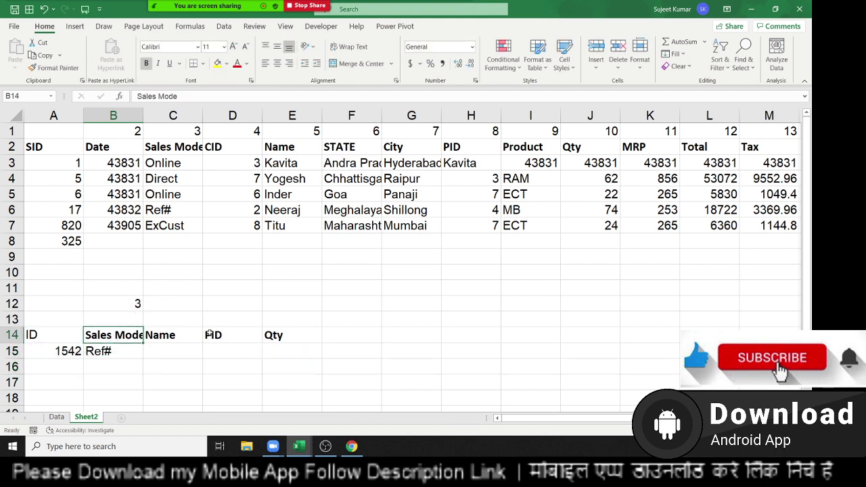
{"action": "type", "text": "Pro"}
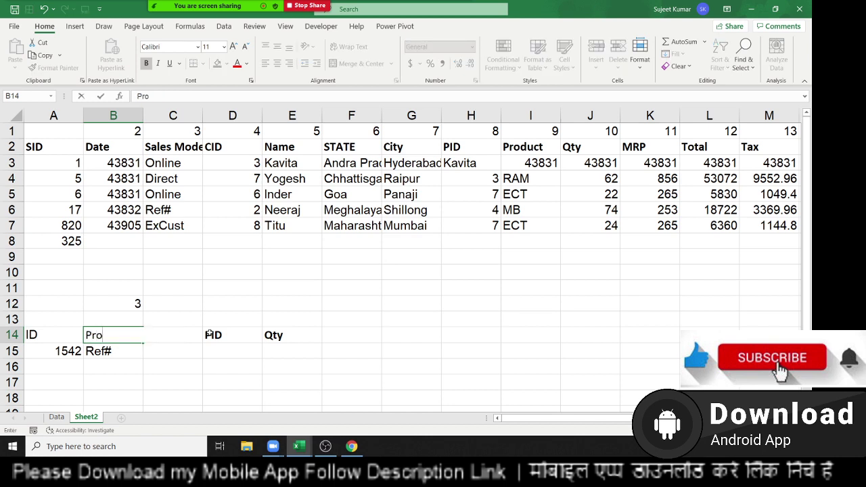
{"action": "type", "text": "duct"}
{"action": "key", "text": "Return"}
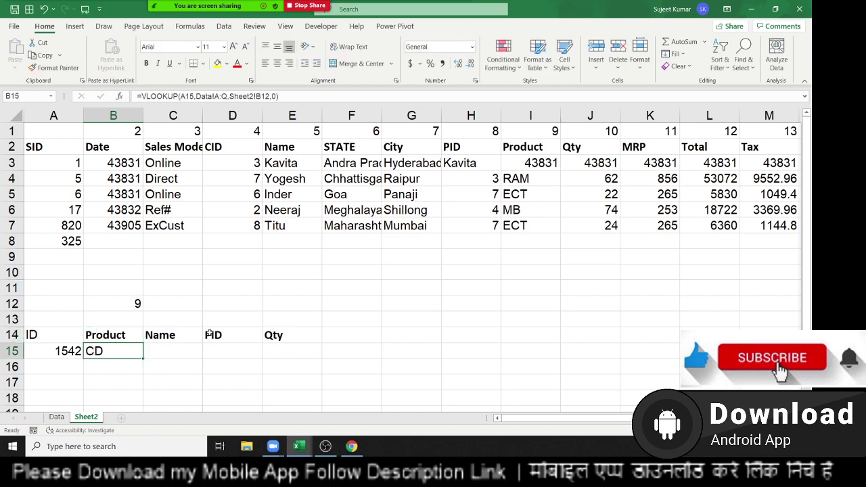
{"action": "key", "text": "Up"}
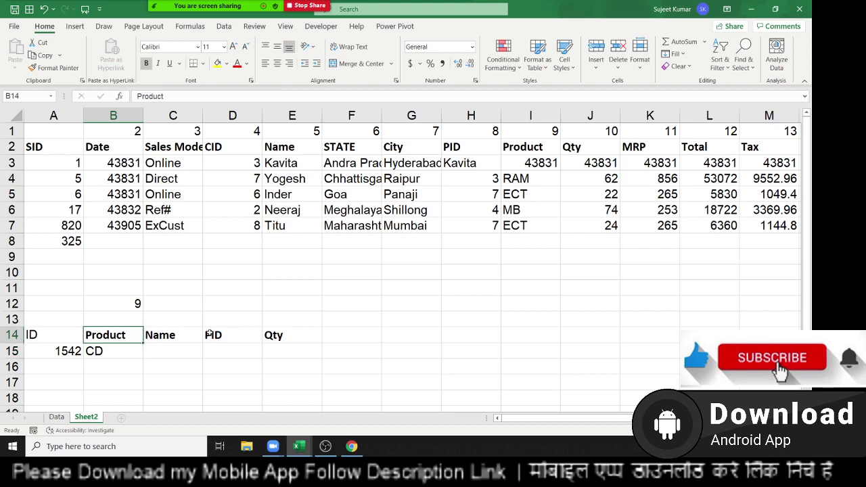
{"action": "key", "text": "Up"}
{"action": "key", "text": "Up"}
Copy B12's MATCH formula and paste it over the Sheet2!B12 column argument in B15's VLOOKUP.
{"action": "key", "text": "Down"}
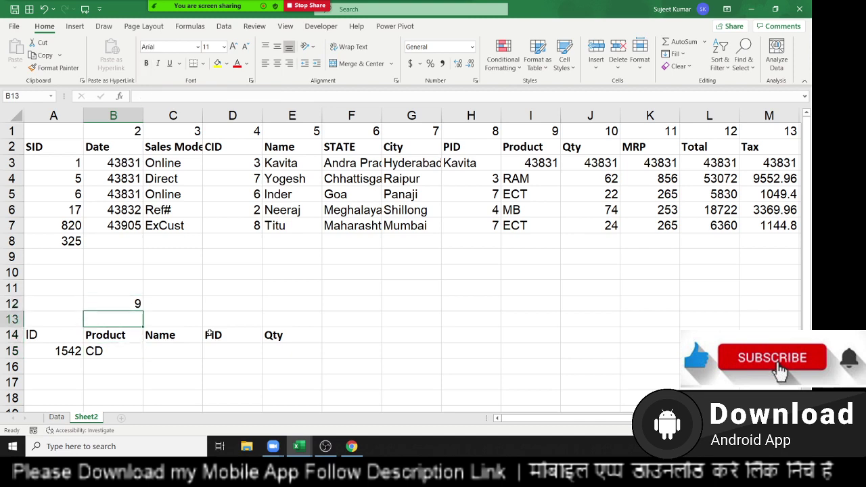
{"action": "key", "text": "Up"}
{"action": "double_click", "coordinate": [120, 301]}
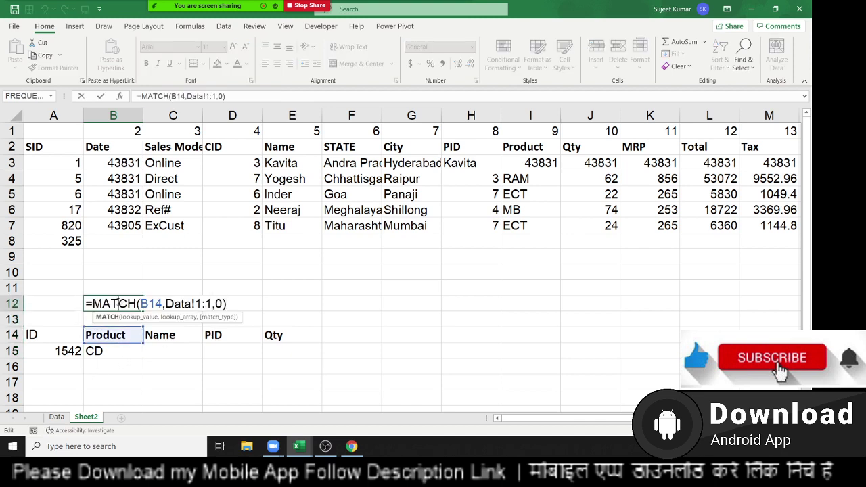
{"action": "left_click_drag", "start_coordinate": [93, 303], "coordinate": [226, 304]}
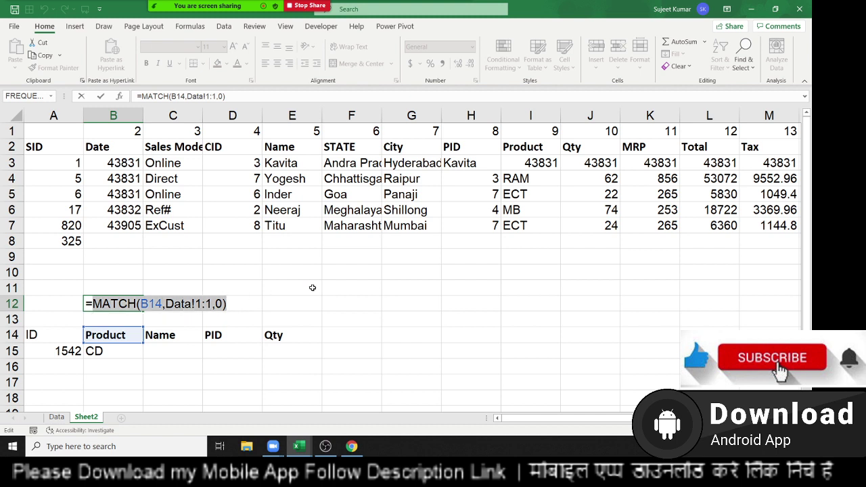
{"action": "key", "text": "Escape"}
{"action": "left_click", "coordinate": [107, 351]}
{"action": "double_click", "coordinate": [109, 352]}
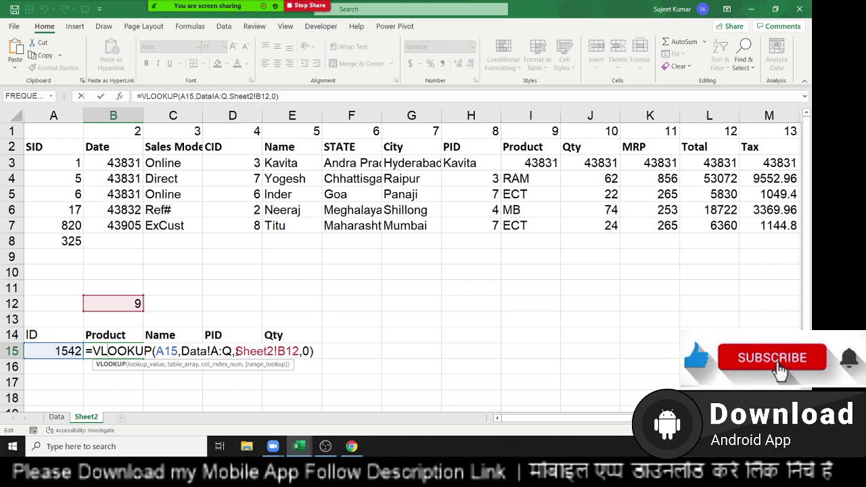
{"action": "left_click_drag", "start_coordinate": [237, 351], "coordinate": [300, 353]}
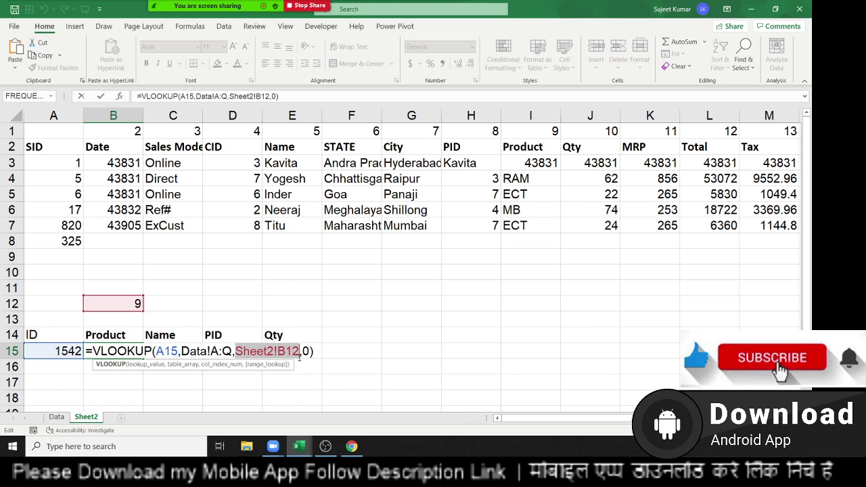
{"action": "key", "text": "ctrl+v"}
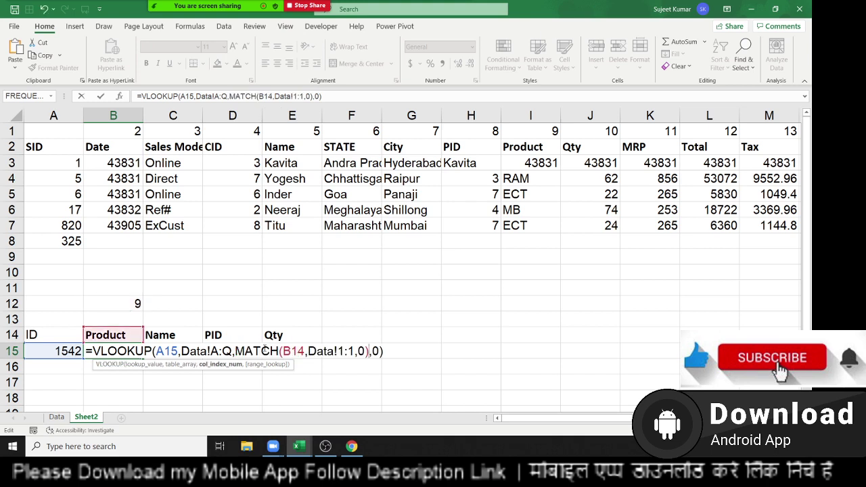
Lock the A15, Data!A:Q, B14 and Data!1:1 references so B15 still returns CD.
{"action": "left_click", "coordinate": [162, 352]}
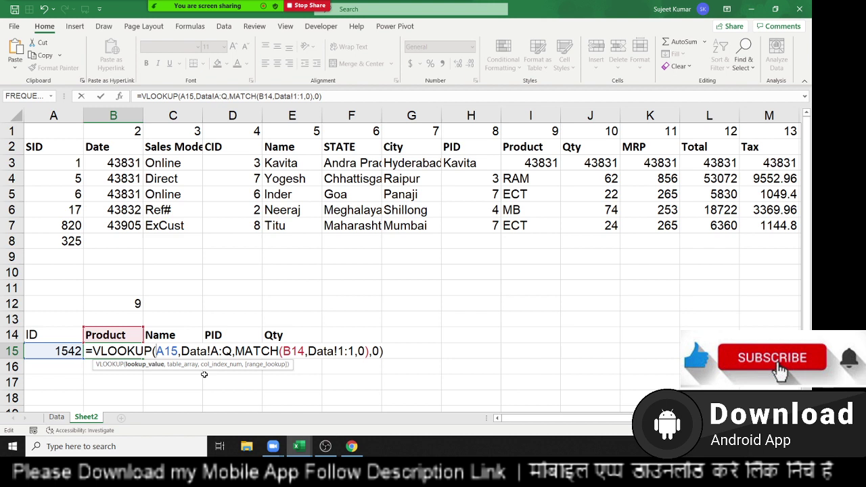
{"action": "type", "text": "$"}
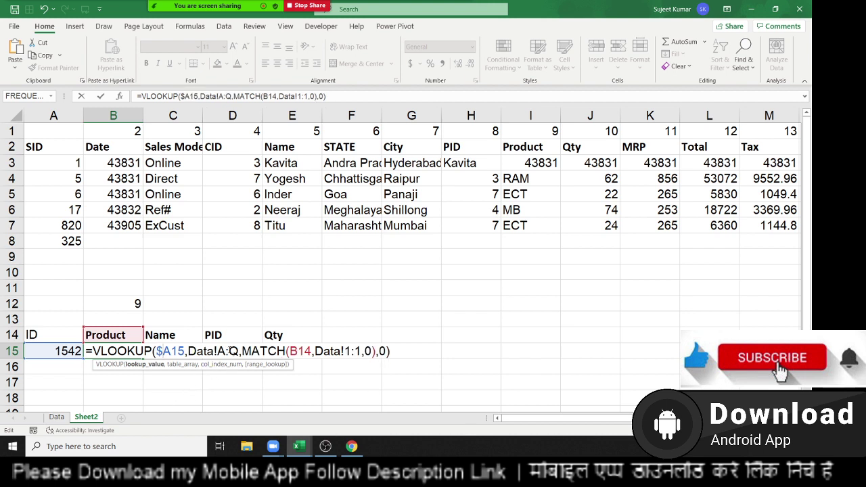
{"action": "left_click", "coordinate": [229, 351]}
{"action": "key", "text": "F4"}
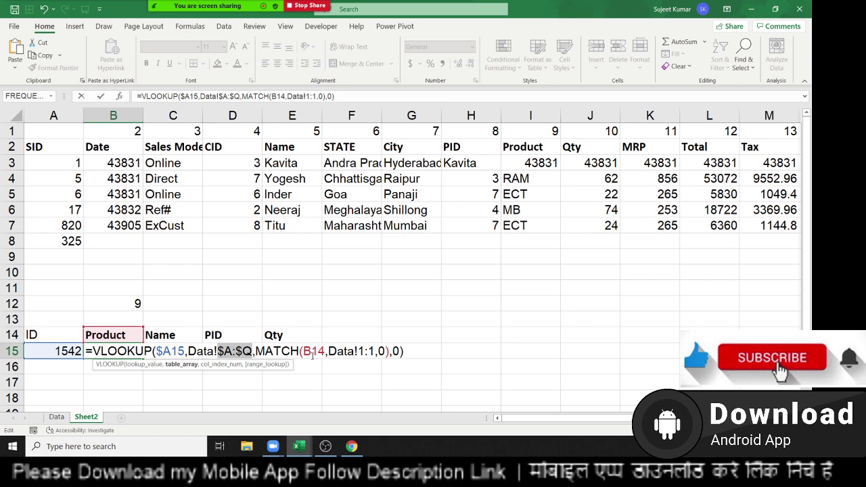
{"action": "left_click", "coordinate": [313, 353]}
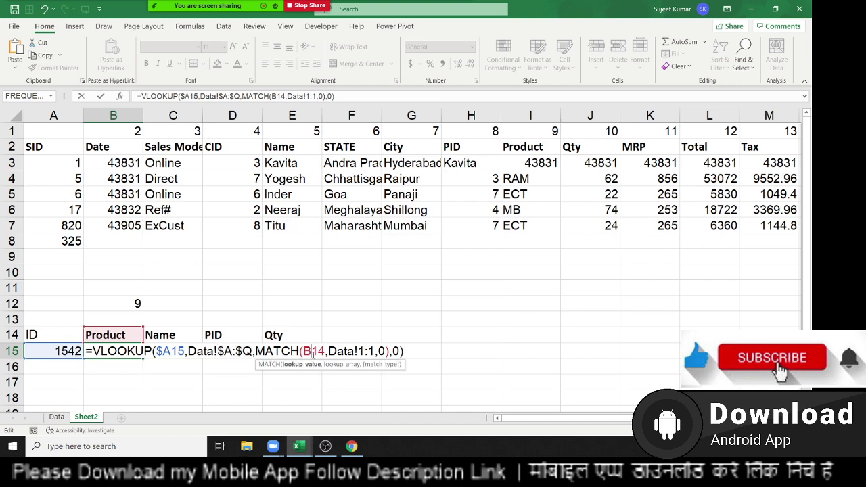
{"action": "type", "text": "$"}
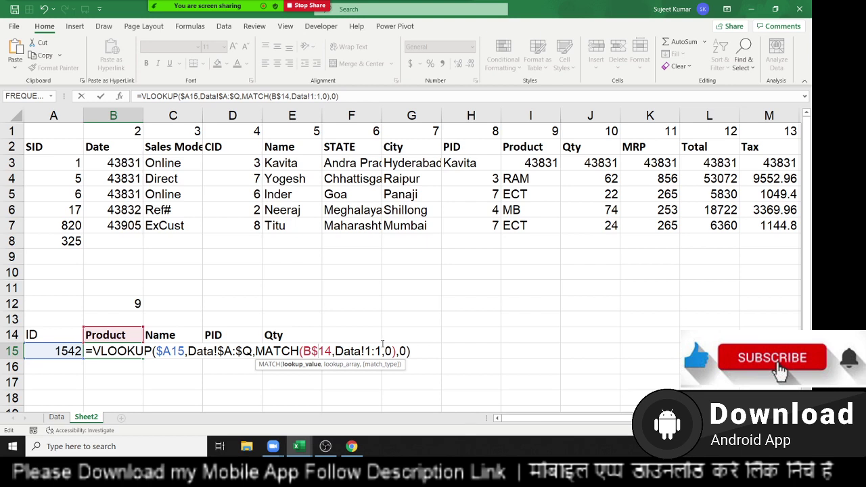
{"action": "left_click", "coordinate": [376, 351]}
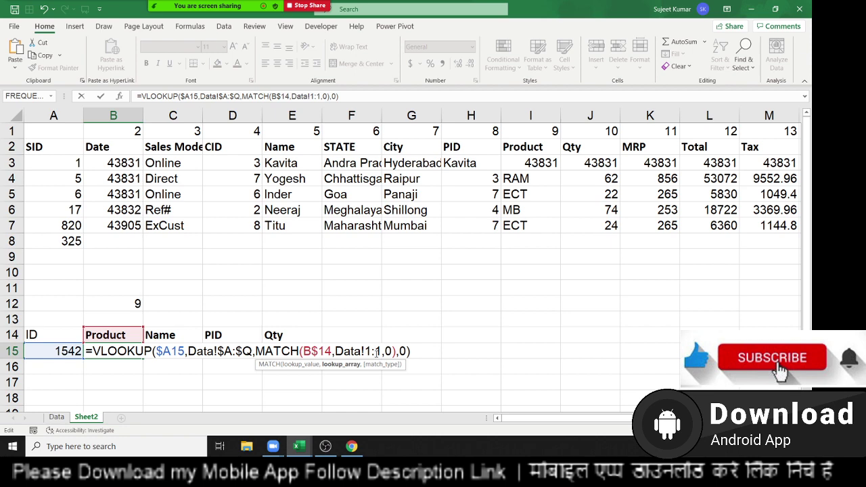
{"action": "key", "text": "F4"}
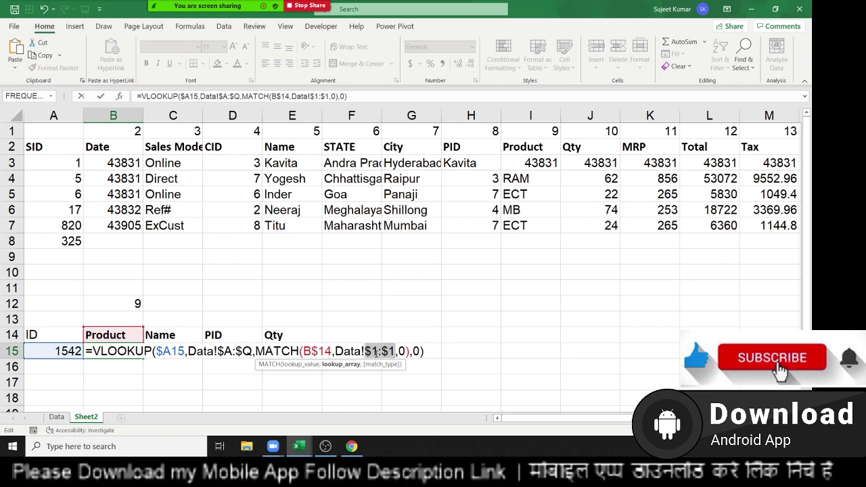
{"action": "key", "text": "Return"}
Fill B15's nested lookup formula right to E15, giving Name Neeraj, PID 2 and Qty.
{"action": "scroll", "coordinate": [147, 352], "scroll_direction": "down", "scroll_amount": 2}
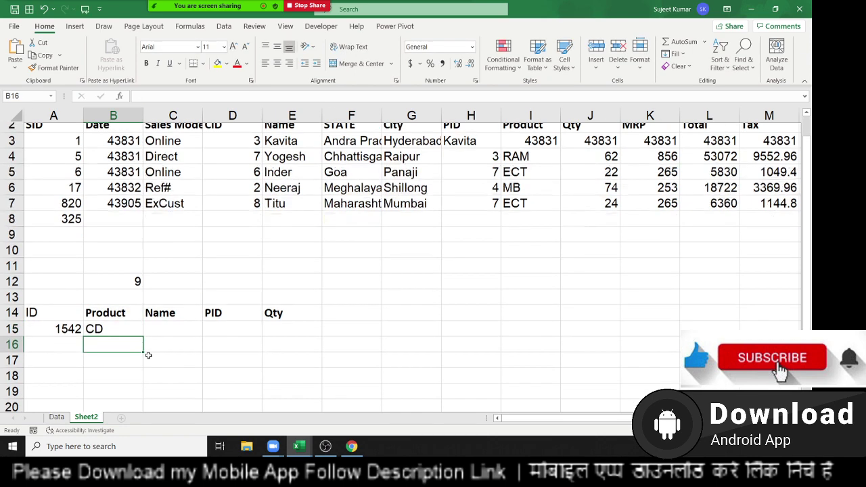
{"action": "left_click", "coordinate": [115, 251]}
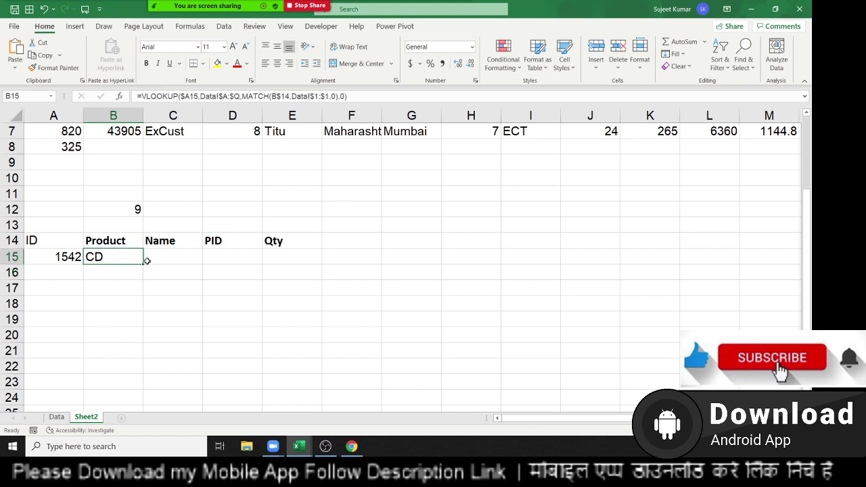
{"action": "left_click_drag", "start_coordinate": [143, 260], "coordinate": [298, 264]}
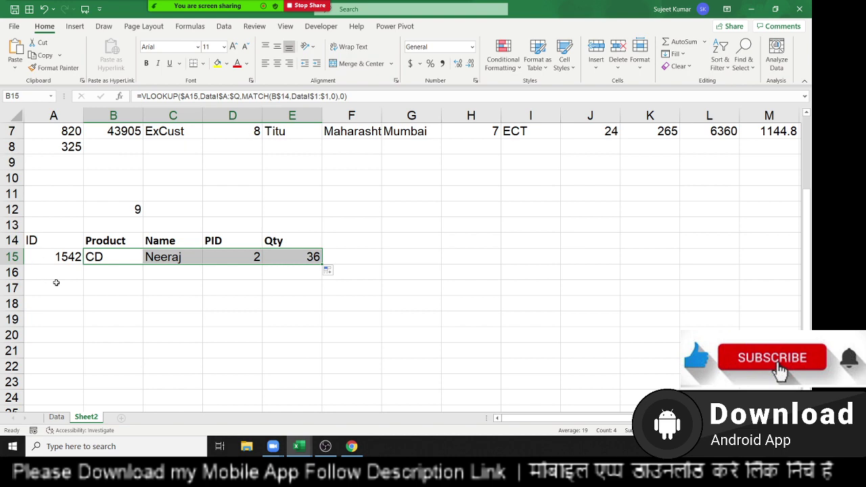
Copy the Data table's header and first 14 records into a new Sheet3.
{"action": "left_click", "coordinate": [55, 284]}
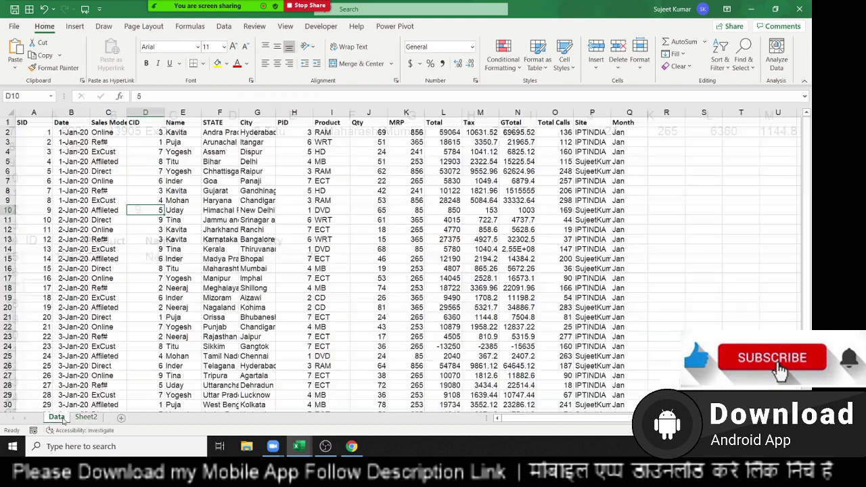
{"action": "left_click", "coordinate": [56, 417]}
{"action": "mouse_move", "coordinate": [17, 123]}
{"action": "left_mouse_down"}
{"action": "mouse_move", "coordinate": [643, 248]}
{"action": "mouse_move", "coordinate": [643, 260]}
{"action": "left_mouse_up"}
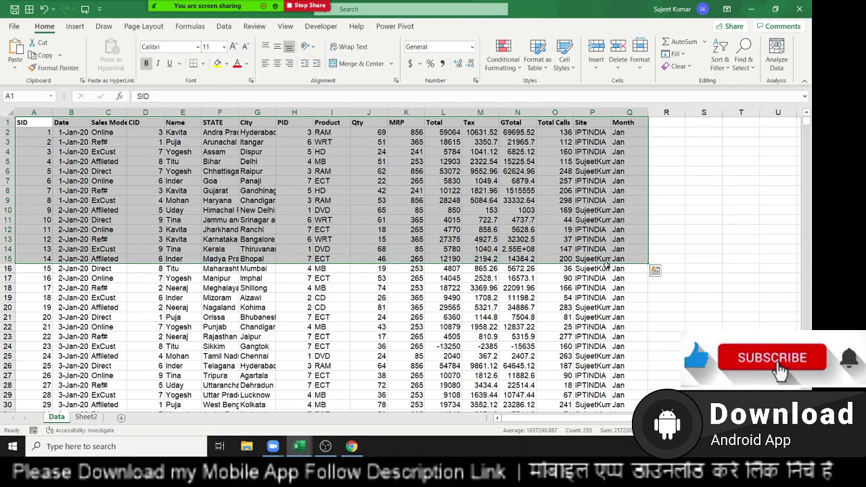
{"action": "key", "text": "ctrl+c"}
{"action": "left_click", "coordinate": [121, 418]}
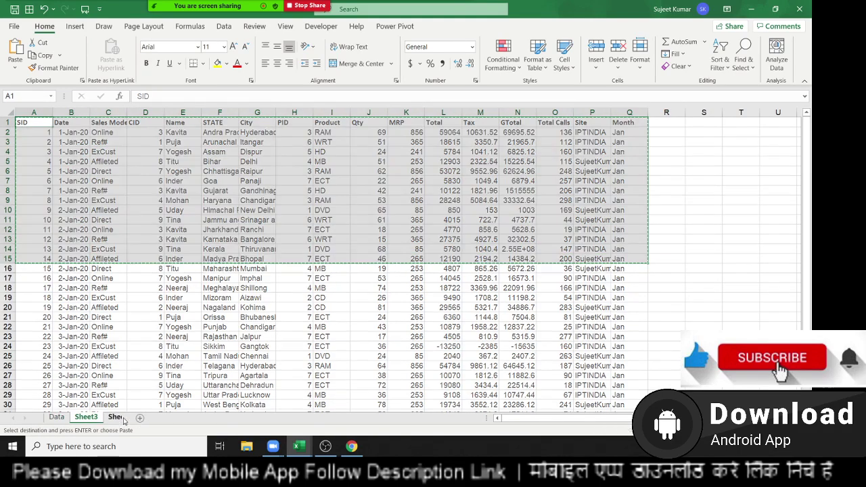
{"action": "key", "text": "ctrl+v"}
{"action": "left_click", "coordinate": [92, 220]}
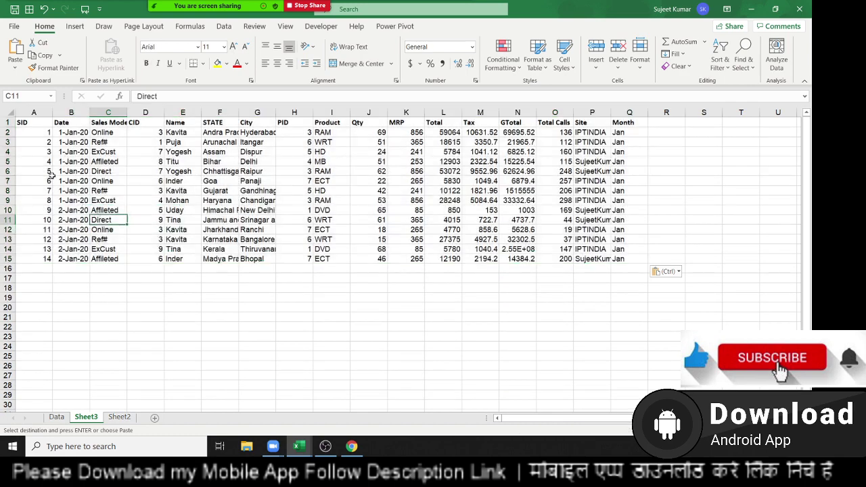
Move the SID column so it sits just before the STATE column.
{"action": "left_click", "coordinate": [28, 123]}
{"action": "left_click", "coordinate": [35, 112]}
{"action": "key", "text": "ctrl+c"}
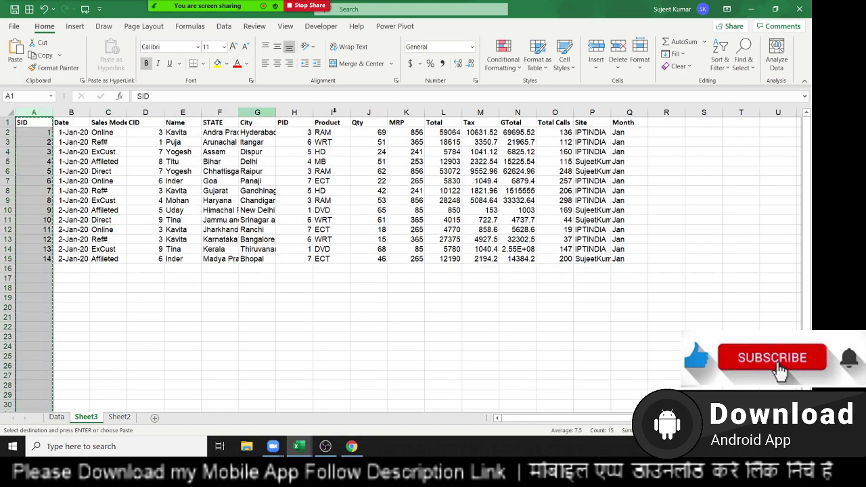
{"action": "left_click", "coordinate": [222, 112]}
{"action": "key", "text": "ctrl+shift+plus"}
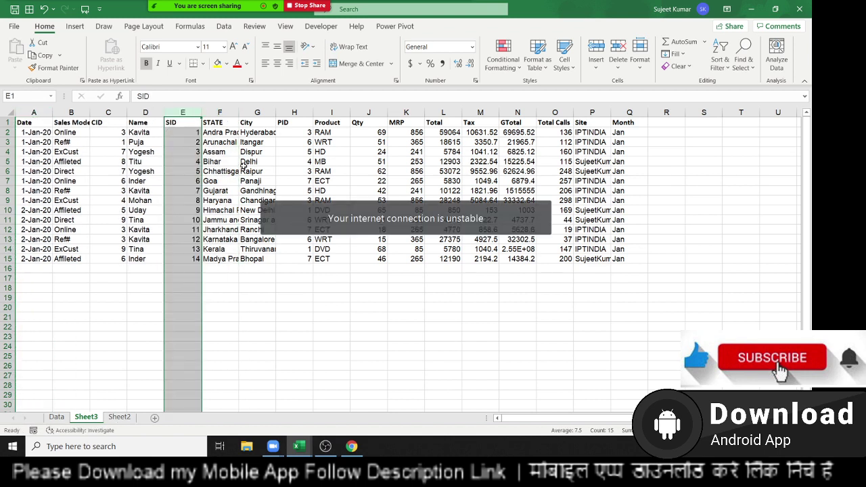
Enter 151 as the first SID in E2 and =E2+1 in E3.
{"action": "left_click", "coordinate": [191, 134]}
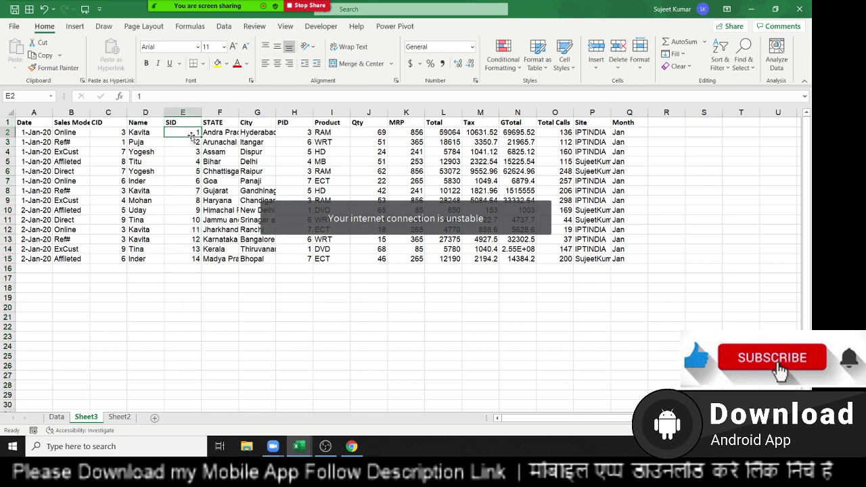
{"action": "type", "text": "101"}
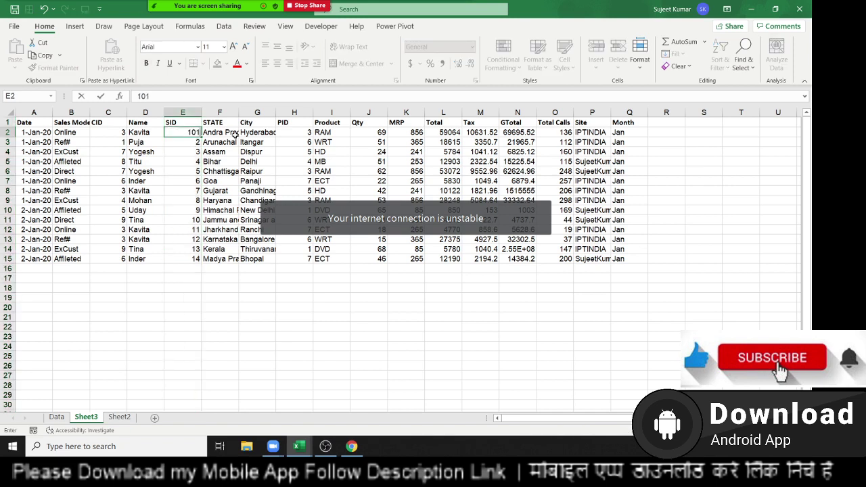
{"action": "key", "text": "Escape"}
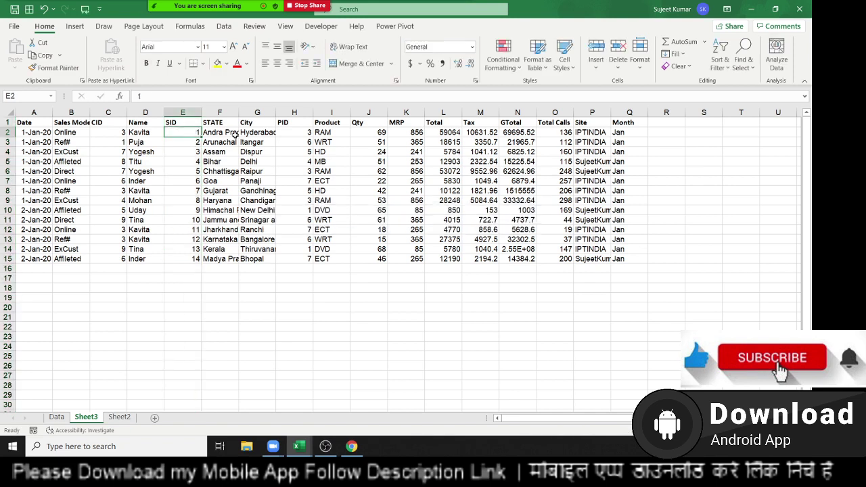
{"action": "type", "text": "151"}
{"action": "key", "text": "Return"}
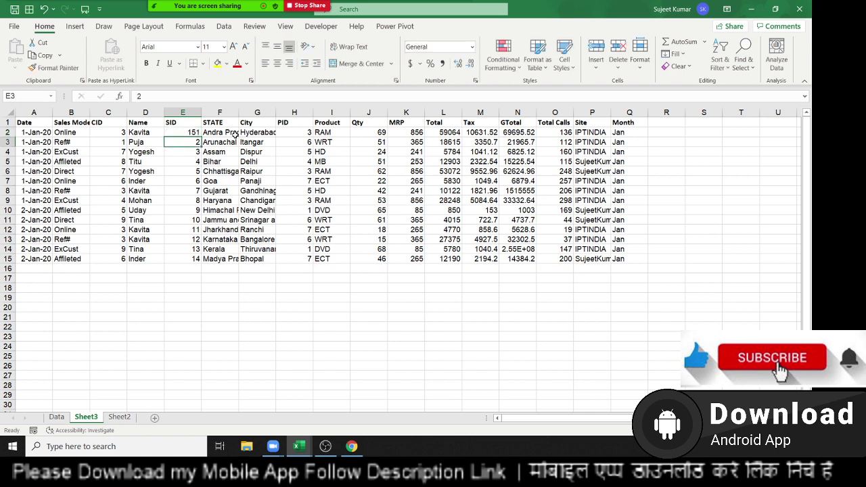
{"action": "type", "text": "="}
{"action": "key", "text": "Up"}
{"action": "type", "text": "+1"}
{"action": "key", "text": "Return"}
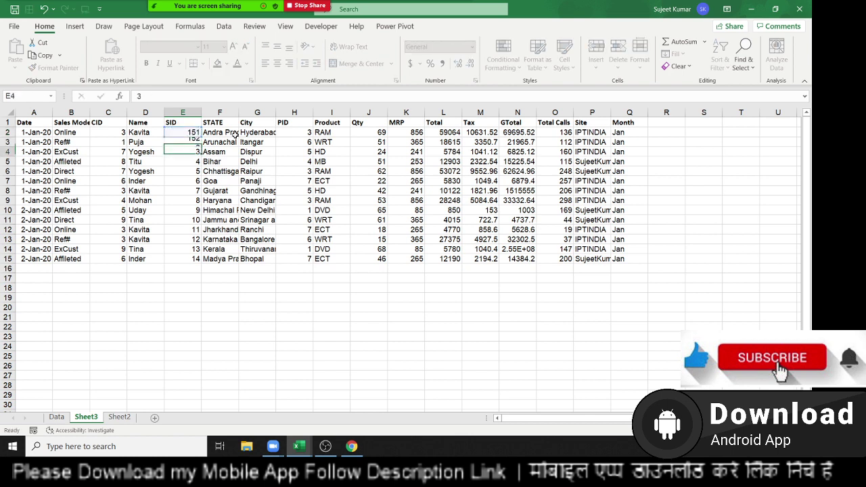
Fill the +1 formula down so SIDs run 151 to 164.
{"action": "left_click", "coordinate": [195, 142]}
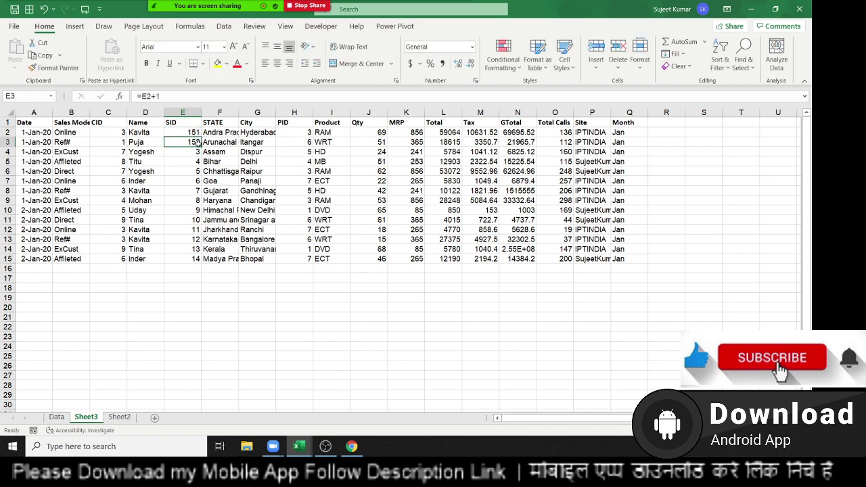
{"action": "double_click", "coordinate": [201, 145]}
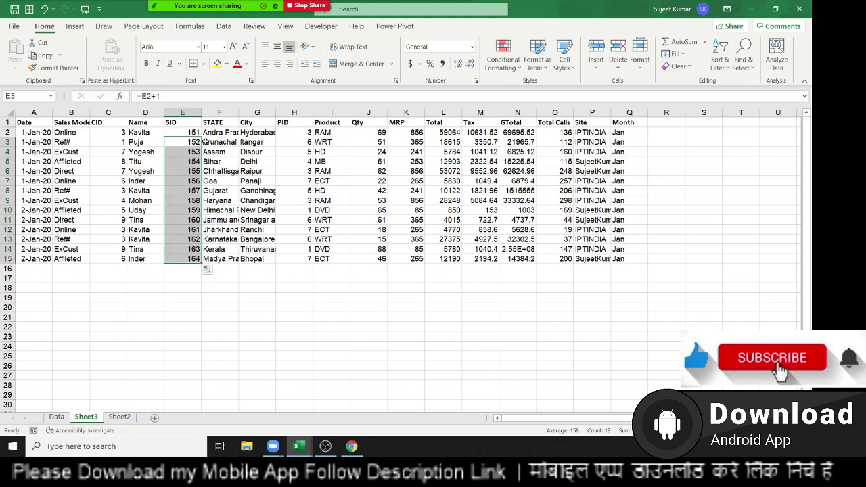
{"action": "left_click", "coordinate": [173, 299]}
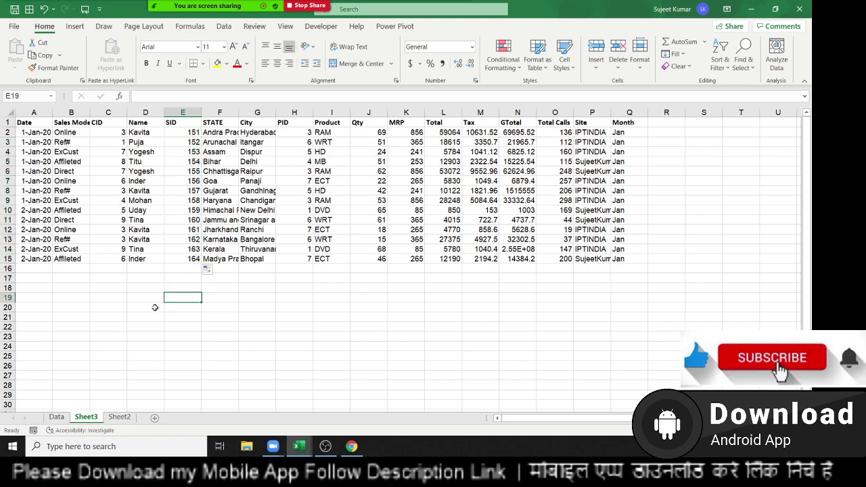
{"action": "left_click", "coordinate": [145, 308]}
Enter lookup ID 151 in D20, then start and cancel a VLOOKUP in E20.
{"action": "type", "text": "151"}
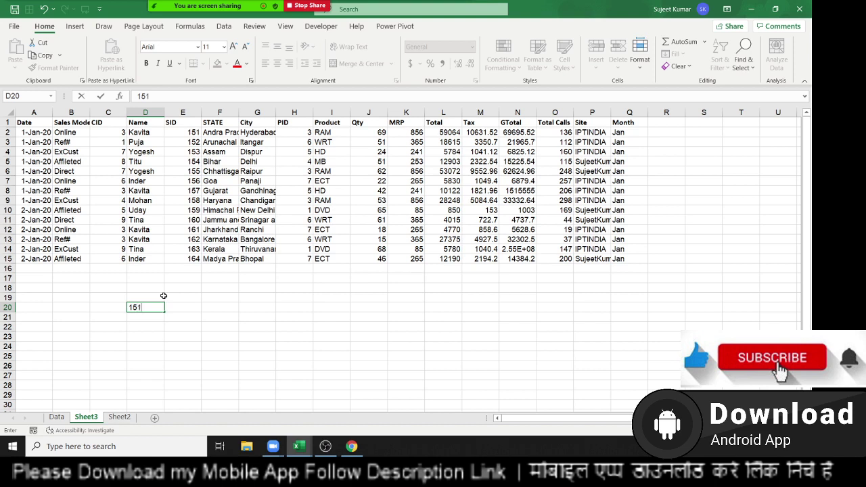
{"action": "key", "text": "Tab"}
{"action": "type", "text": "=vl"}
{"action": "key", "text": "Tab"}
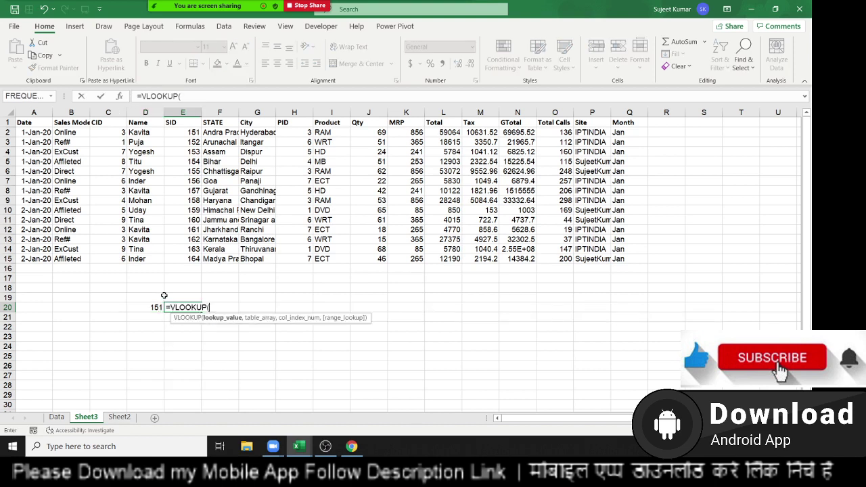
{"action": "key", "text": "Left"}
{"action": "type", "text": ","}
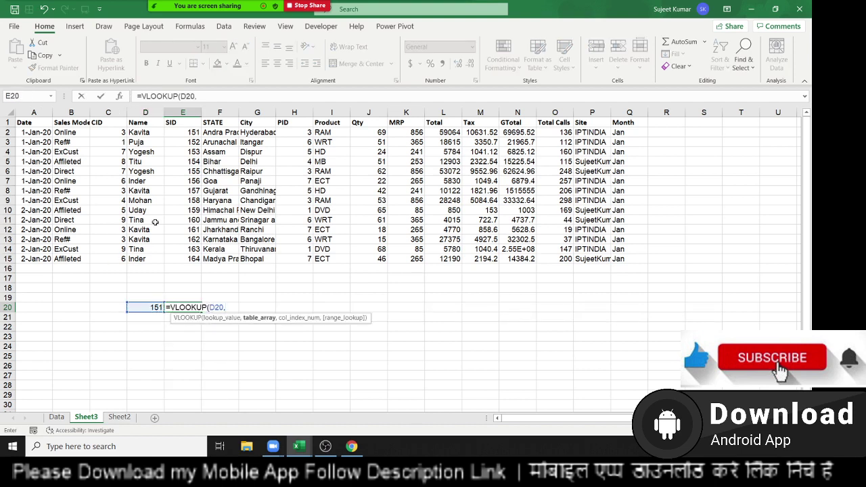
{"action": "left_click_drag", "start_coordinate": [182, 122], "coordinate": [626, 259]}
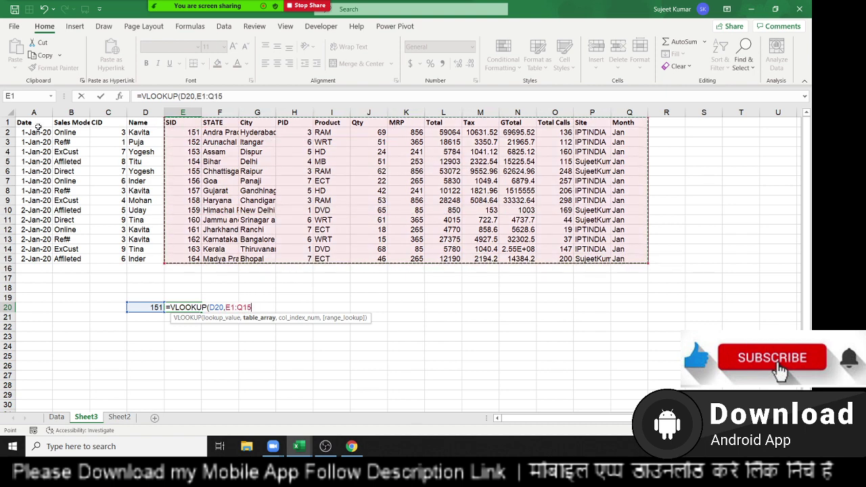
{"action": "left_click_drag", "start_coordinate": [38, 127], "coordinate": [591, 257]}
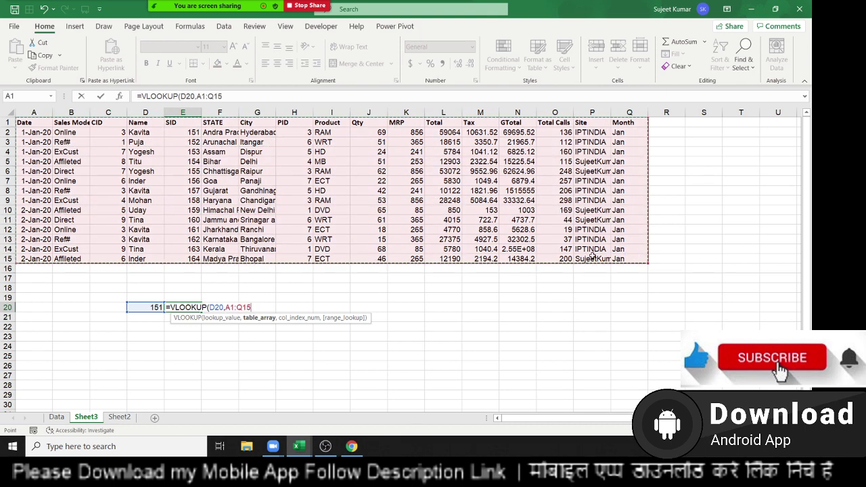
{"action": "mouse_move", "coordinate": [183, 122]}
{"action": "left_mouse_down"}
{"action": "mouse_move", "coordinate": [534, 201]}
{"action": "mouse_move", "coordinate": [630, 259]}
{"action": "left_mouse_up"}
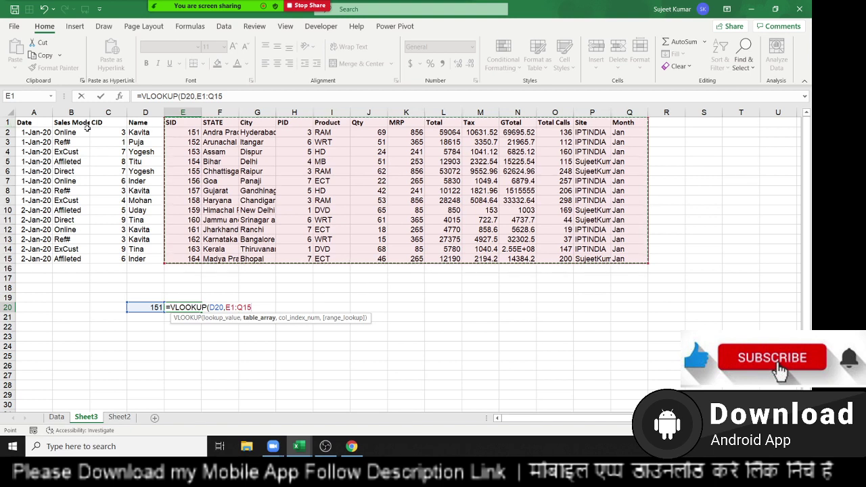
{"action": "key", "text": "Escape"}
In E20, XLOOKUP D20's ID in the SID column, returning Sales Mode 'Online'.
{"action": "key", "text": "Down"}
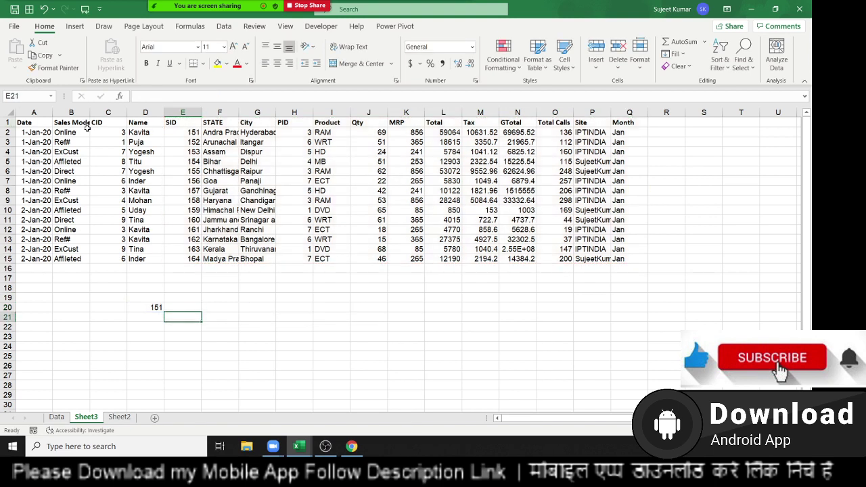
{"action": "key", "text": "Up"}
{"action": "type", "text": "="}
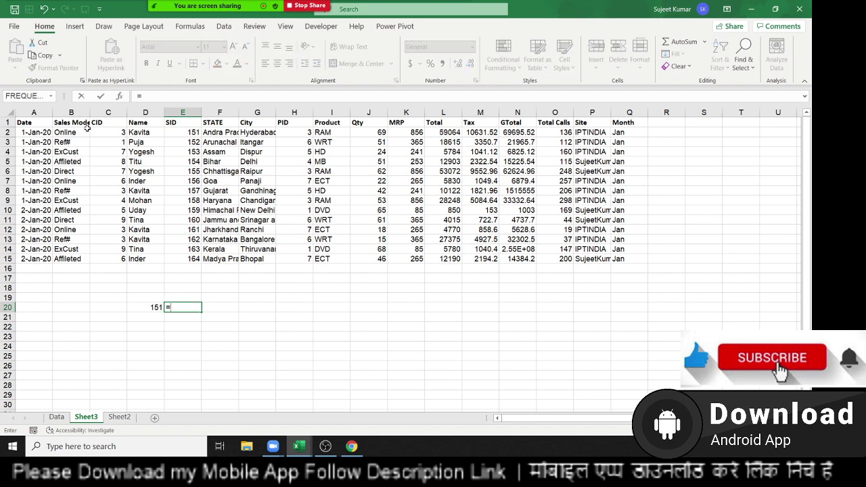
{"action": "type", "text": "xl"}
{"action": "key", "text": "Tab"}
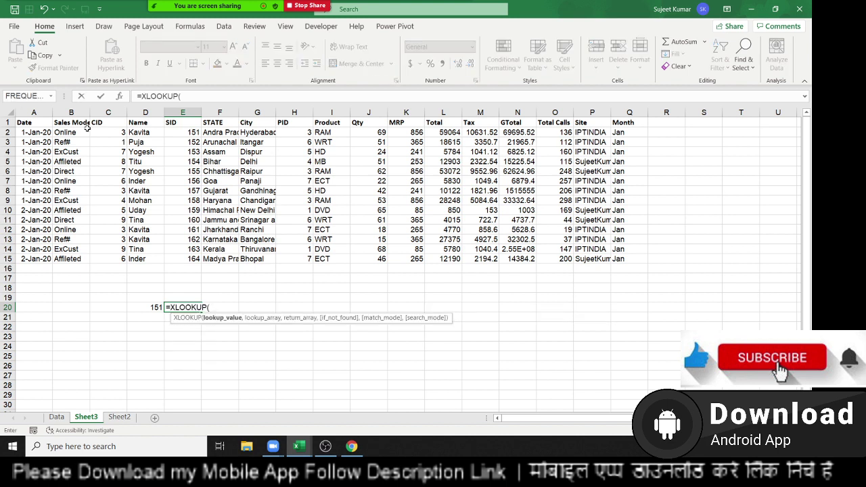
{"action": "left_click", "coordinate": [149, 314]}
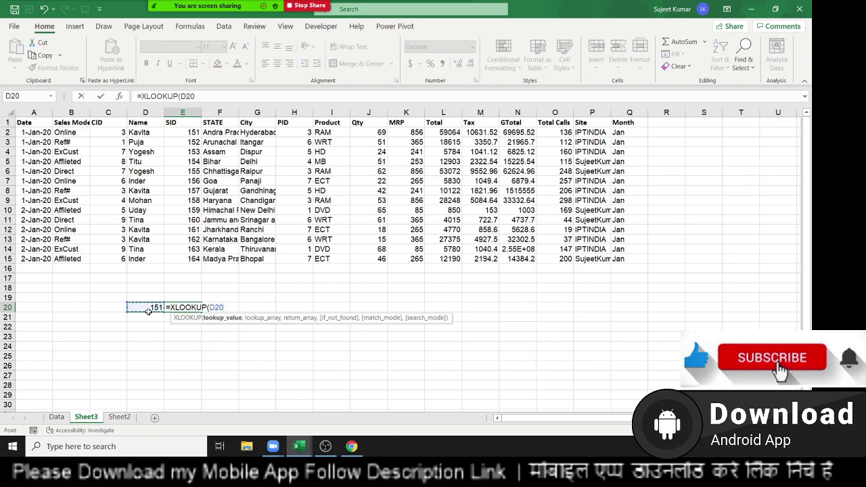
{"action": "type", "text": ","}
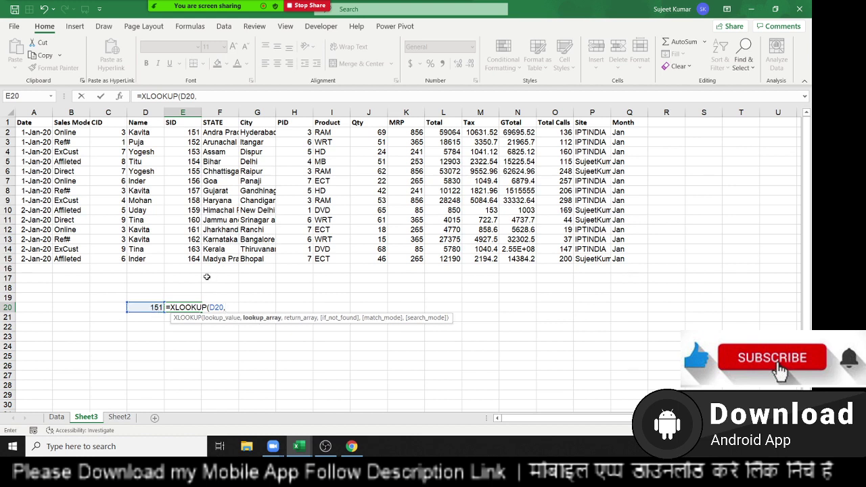
{"action": "mouse_move", "coordinate": [191, 261]}
{"action": "left_mouse_down"}
{"action": "mouse_move", "coordinate": [176, 207]}
{"action": "mouse_move", "coordinate": [174, 120]}
{"action": "left_mouse_up"}
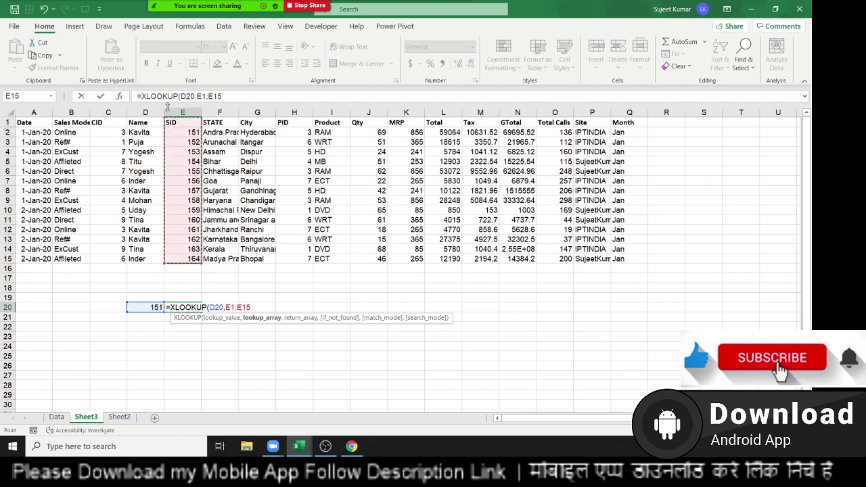
{"action": "type", "text": ","}
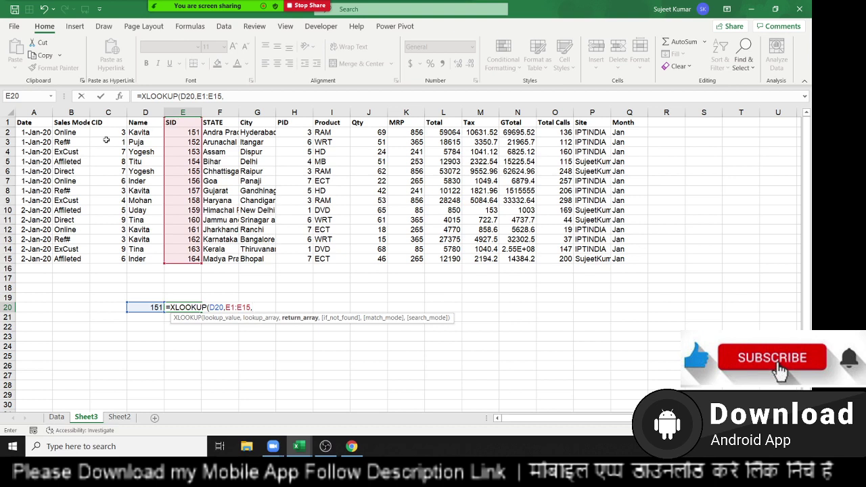
{"action": "left_click", "coordinate": [76, 122]}
{"action": "left_click_drag", "start_coordinate": [76, 122], "coordinate": [66, 258]}
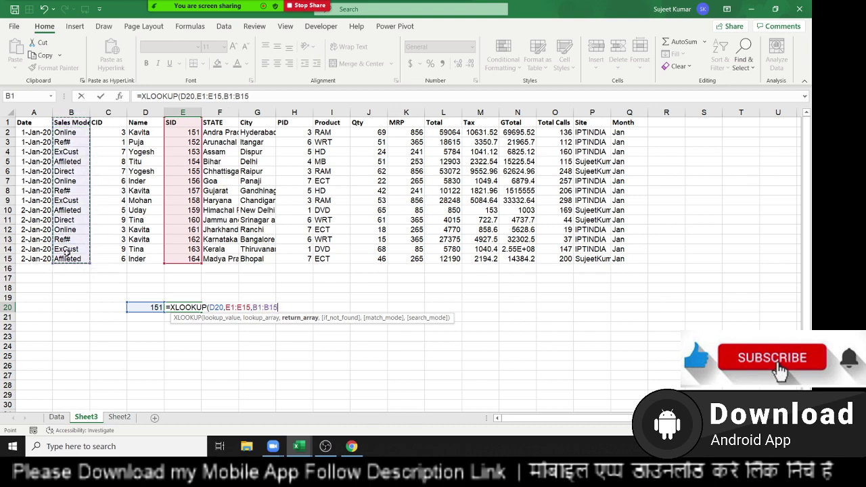
{"action": "key", "text": "Return"}
Move the Online result from E20 up to E18.
{"action": "key", "text": "Up"}
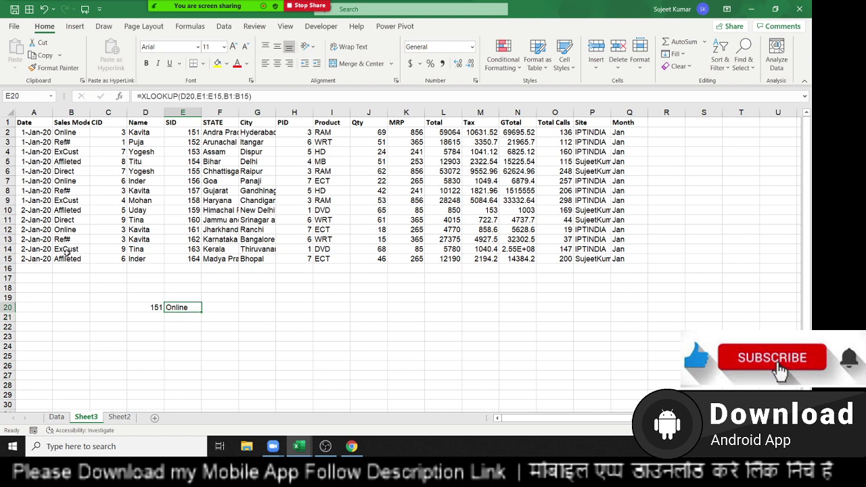
{"action": "key", "text": "ctrl+c"}
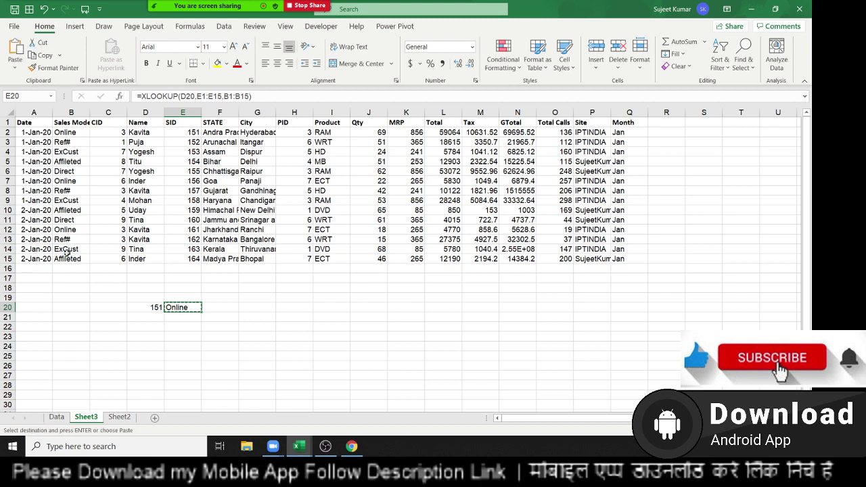
{"action": "key", "text": "Up"}
{"action": "key", "text": "Up"}
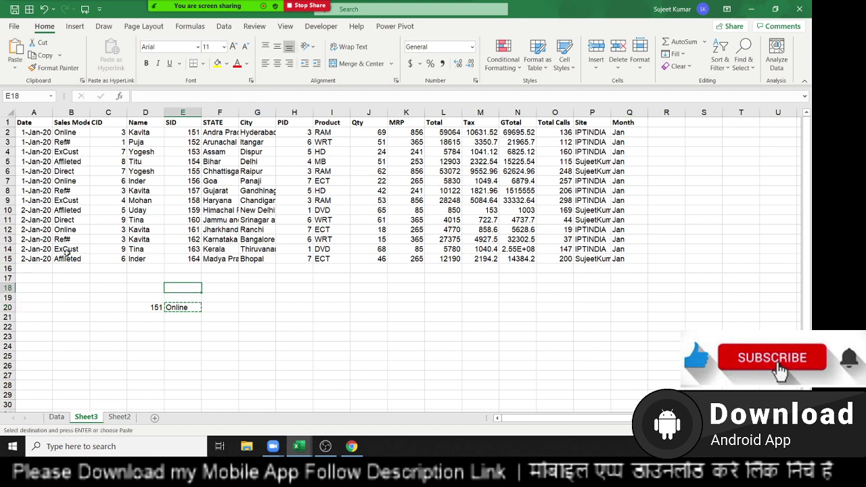
{"action": "key", "text": "Return"}
{"action": "key", "text": "Down"}
{"action": "key", "text": "Down"}
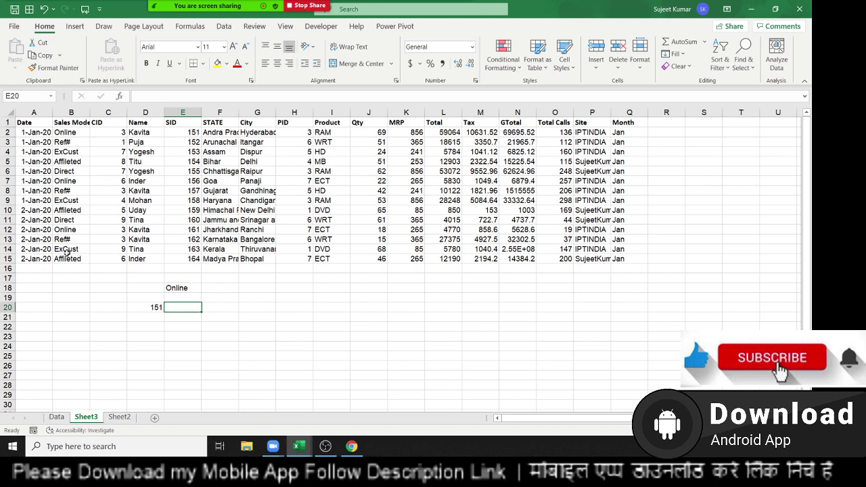
Enter =MATCH(D20,E1:E15,0) in E20, returning position 2 for ID 151.
{"action": "type", "text": "=mat"}
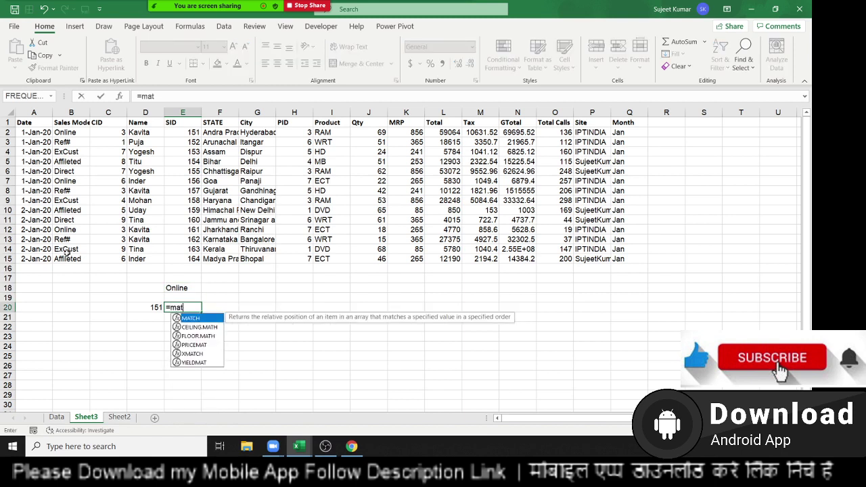
{"action": "key", "text": "Tab"}
{"action": "key", "text": "Left"}
{"action": "type", "text": ","}
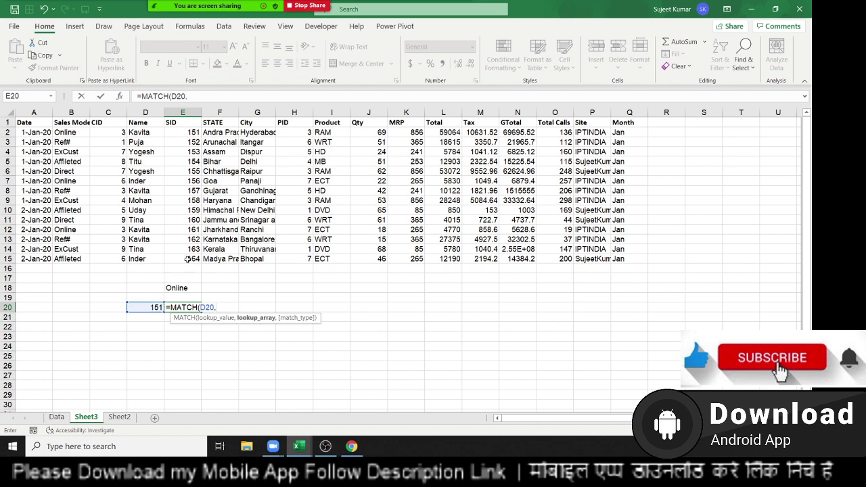
{"action": "left_click", "coordinate": [186, 259]}
{"action": "left_click_drag", "start_coordinate": [186, 259], "coordinate": [166, 106]}
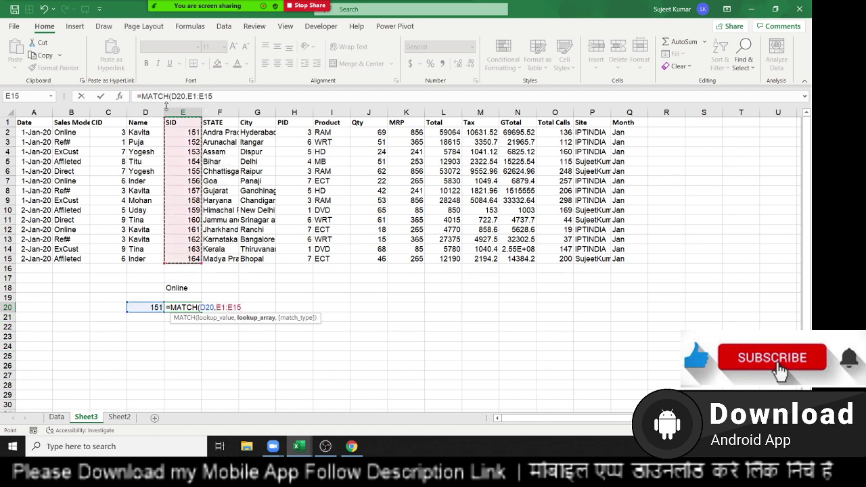
{"action": "type", "text": ",0"}
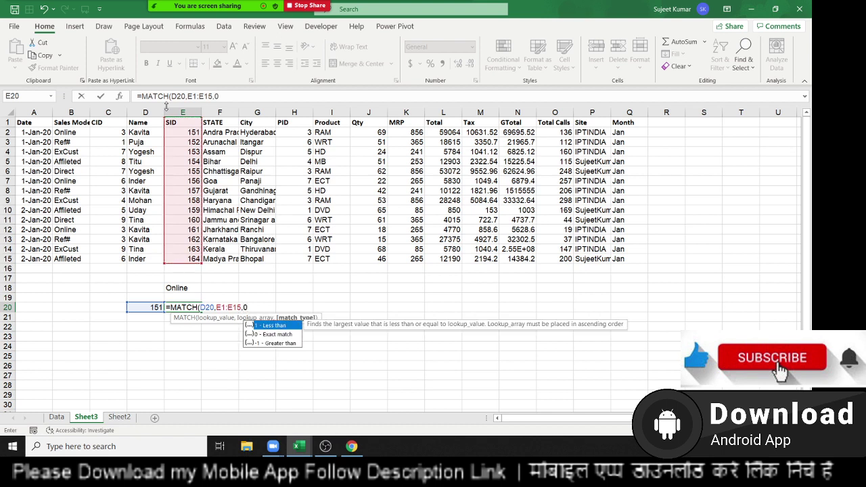
{"action": "type", "text": ")"}
{"action": "key", "text": "Return"}
{"action": "key", "text": "Up"}
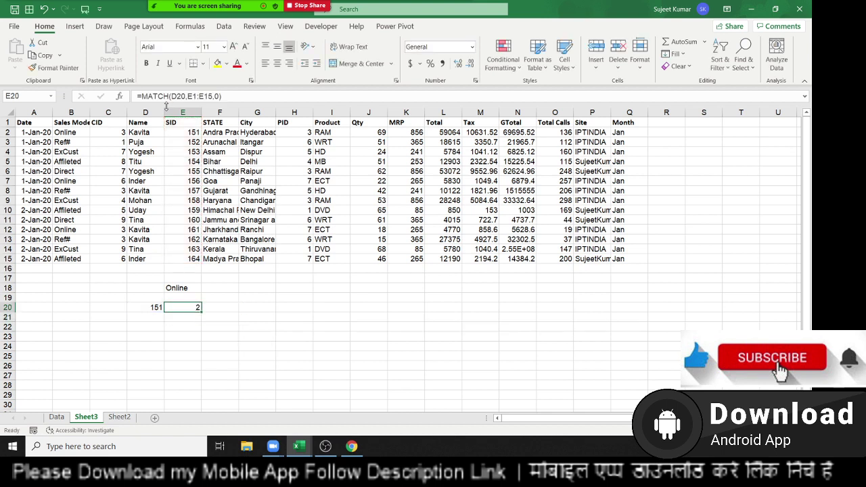
{"action": "key", "text": "Right"}
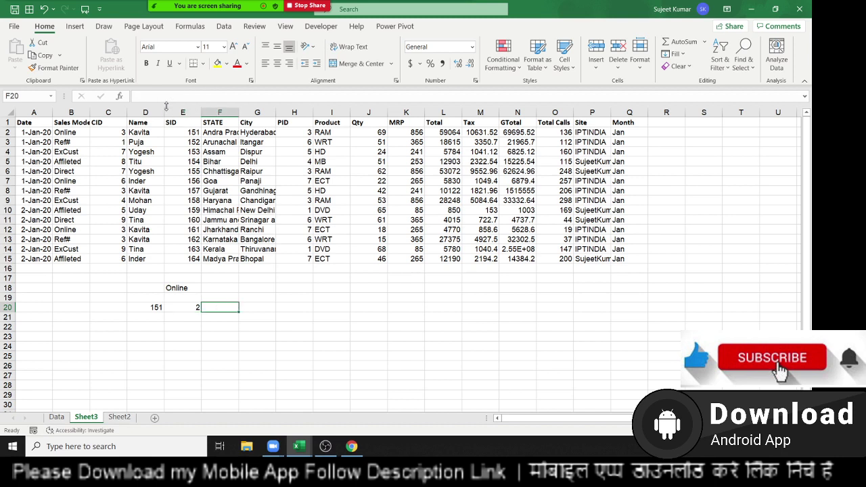
{"action": "type", "text": "="}
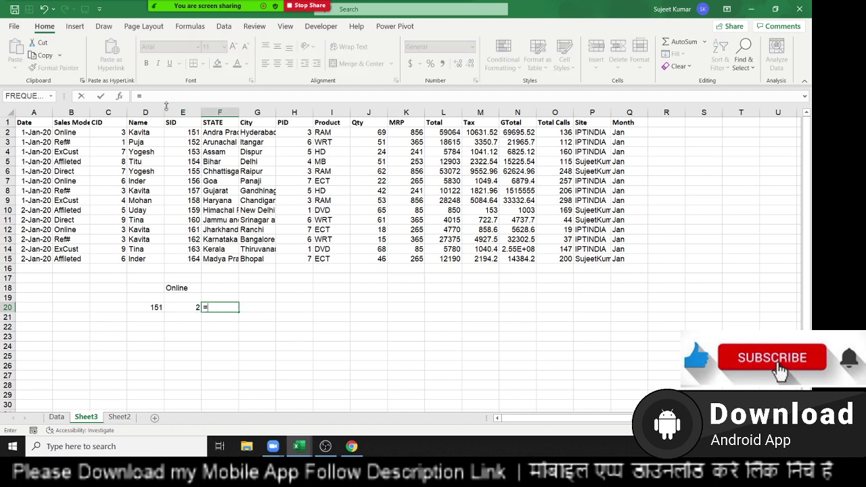
{"action": "type", "text": "ind"}
Enter =INDEX(A1:Q15,E20,2) in F20, returning Online from the Sales Mode column.
{"action": "key", "text": "Tab"}
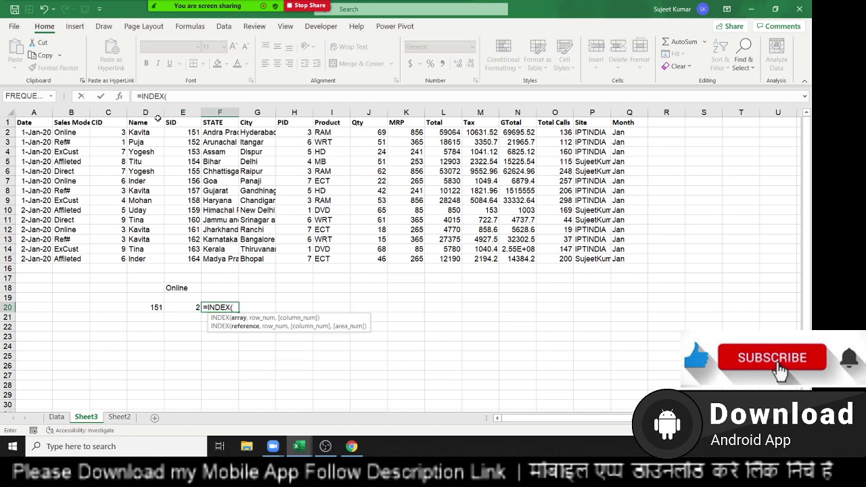
{"action": "mouse_move", "coordinate": [32, 127]}
{"action": "left_mouse_down"}
{"action": "mouse_move", "coordinate": [614, 254]}
{"action": "mouse_move", "coordinate": [614, 261]}
{"action": "left_mouse_up"}
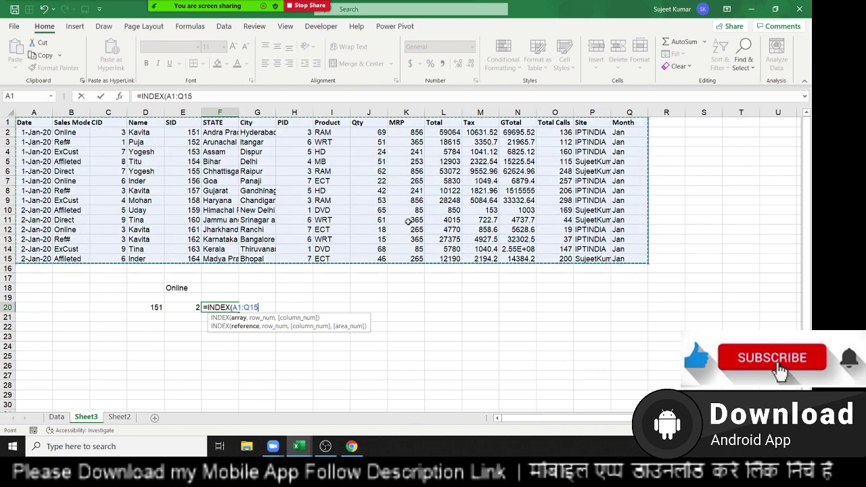
{"action": "type", "text": ","}
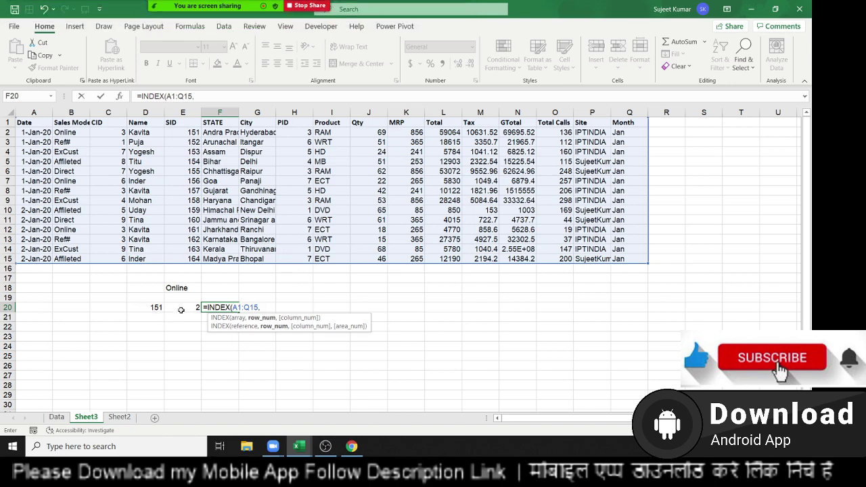
{"action": "left_click", "coordinate": [181, 310]}
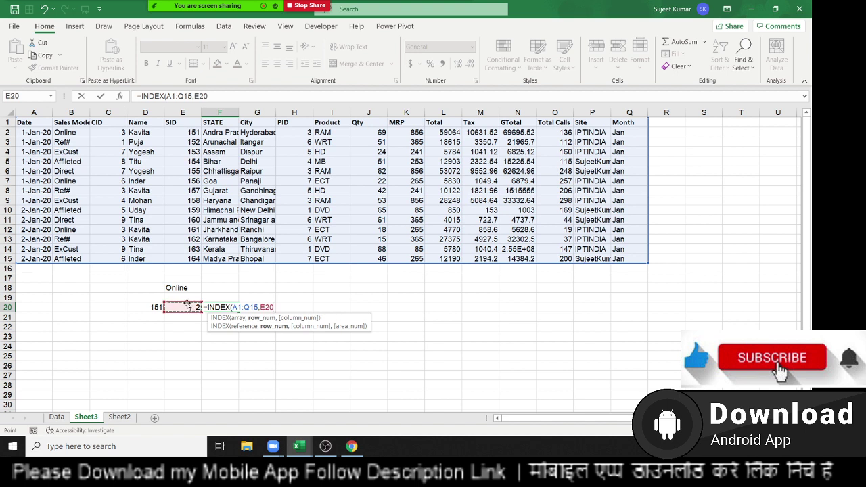
{"action": "type", "text": ","}
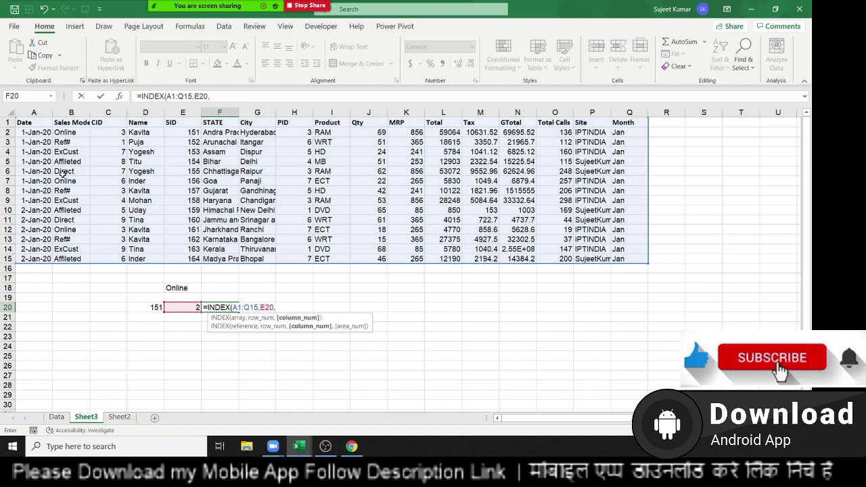
{"action": "type", "text": "2)"}
{"action": "key", "text": "Return"}
{"action": "key", "text": "Up"}
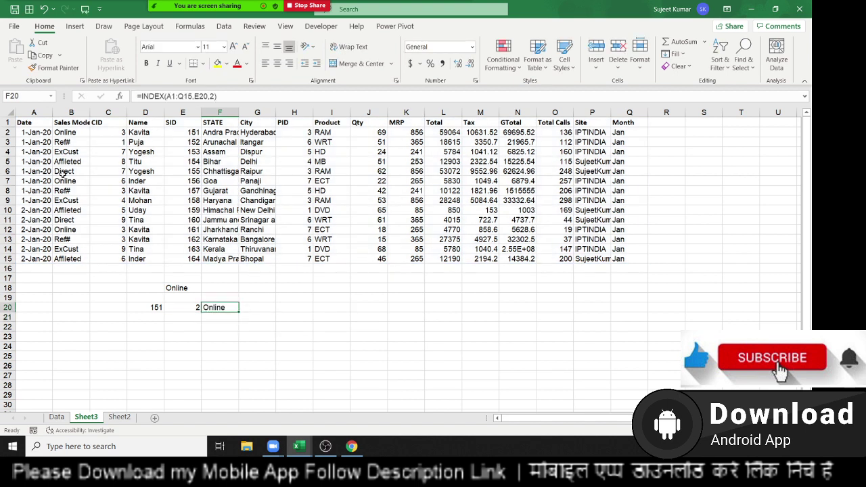
{"action": "left_click_drag", "start_coordinate": [71, 122], "coordinate": [75, 288]}
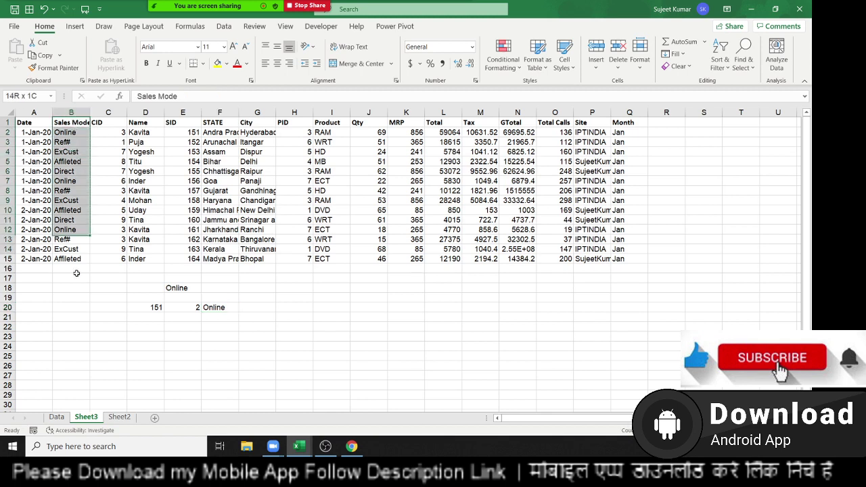
Replace E20 in F20's formula with MATCH(D20,E1:E15,0).
{"action": "left_click", "coordinate": [217, 313]}
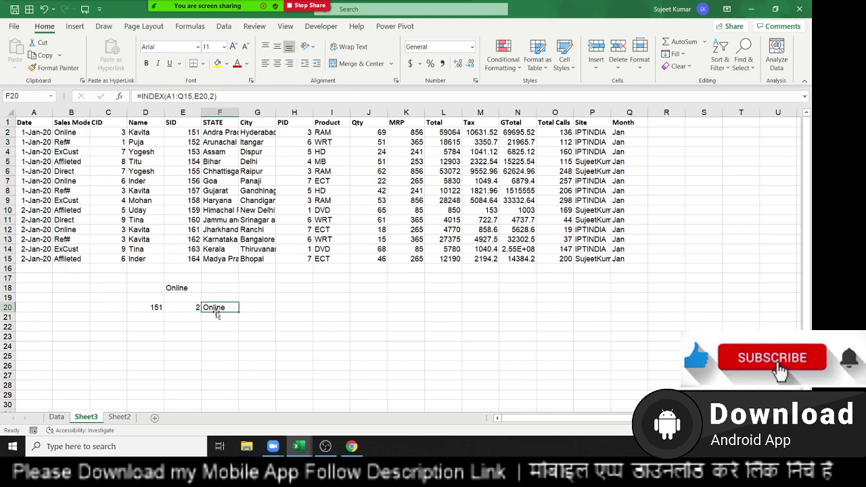
{"action": "double_click", "coordinate": [217, 311]}
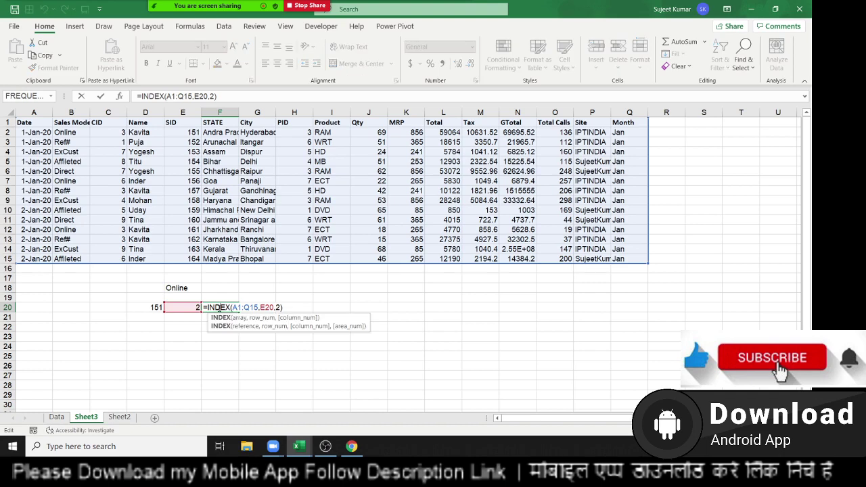
{"action": "key", "text": "Escape"}
{"action": "double_click", "coordinate": [193, 308]}
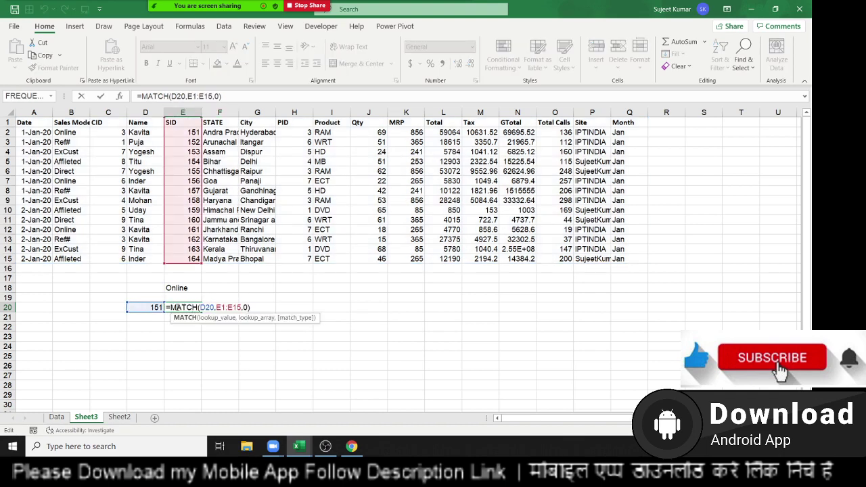
{"action": "left_click", "coordinate": [230, 308]}
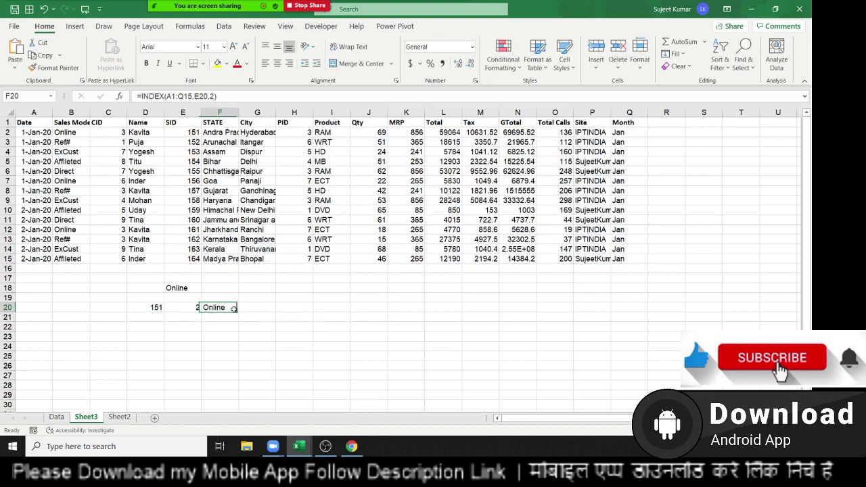
{"action": "double_click", "coordinate": [234, 308]}
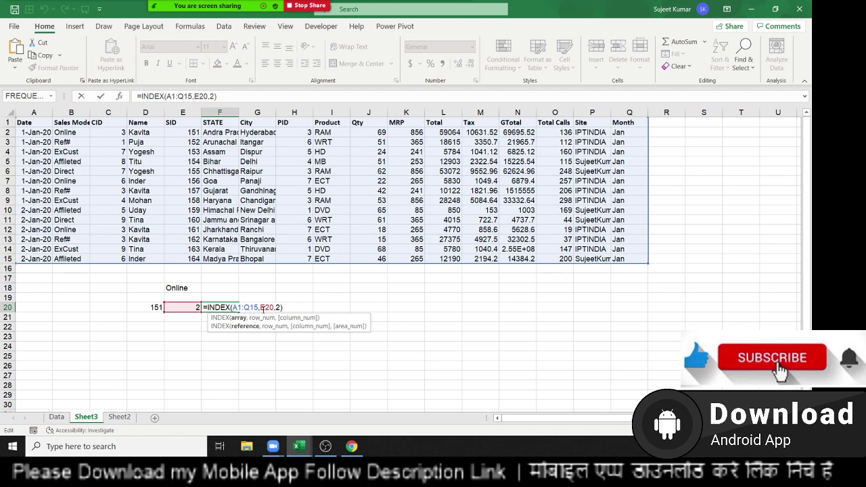
{"action": "double_click", "coordinate": [263, 308]}
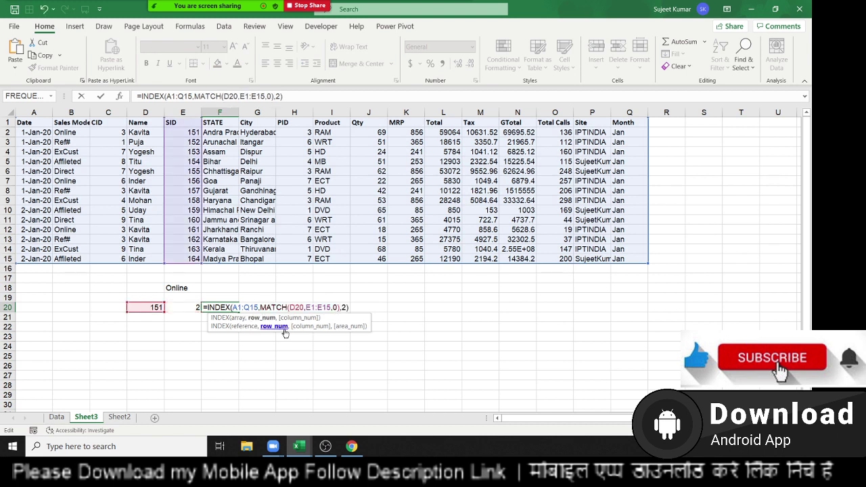
{"action": "key", "text": "Return"}
{"action": "key", "text": "Up"}
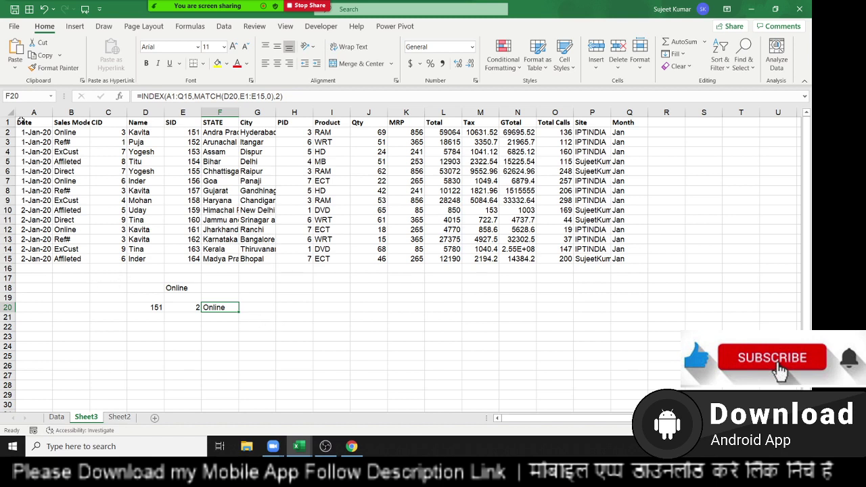
Highlight the data table and review the nested INDEX-MATCH formula in F20.
{"action": "mouse_move", "coordinate": [22, 120]}
{"action": "left_mouse_down"}
{"action": "mouse_move", "coordinate": [615, 260]}
{"action": "mouse_move", "coordinate": [575, 298]}
{"action": "left_mouse_up"}
{"action": "left_click", "coordinate": [683, 250]}
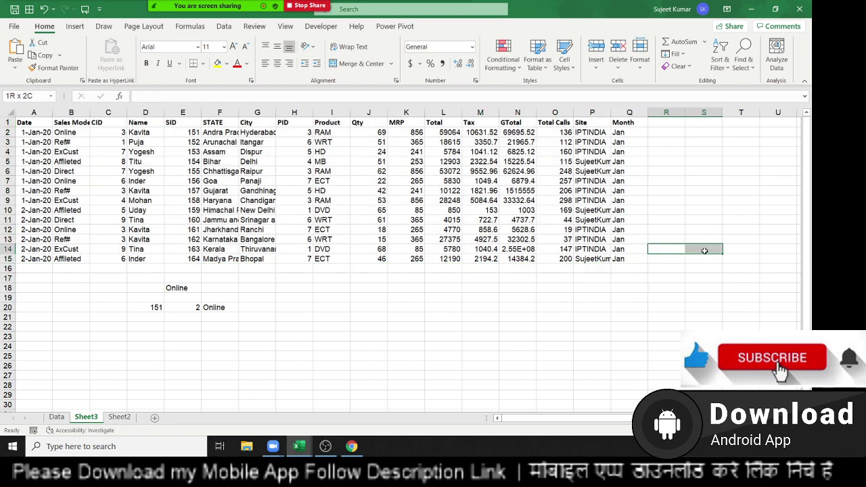
{"action": "double_click", "coordinate": [223, 308]}
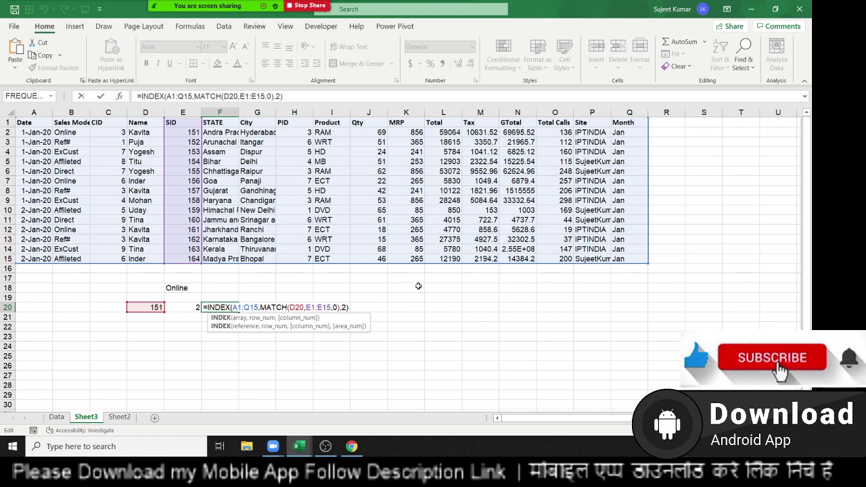
{"action": "key", "text": "Escape"}
Enter a first OFFSET formula in G20: =OFFSET(A1,E20,2).
{"action": "left_click", "coordinate": [252, 306]}
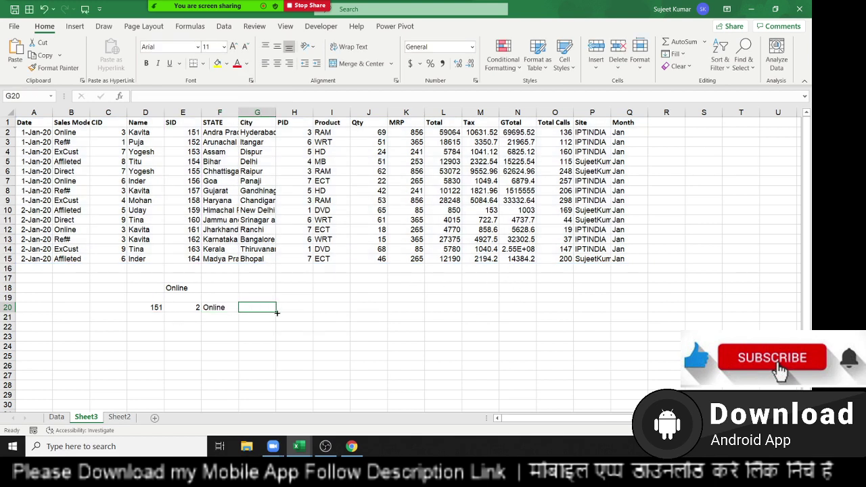
{"action": "type", "text": "=of"}
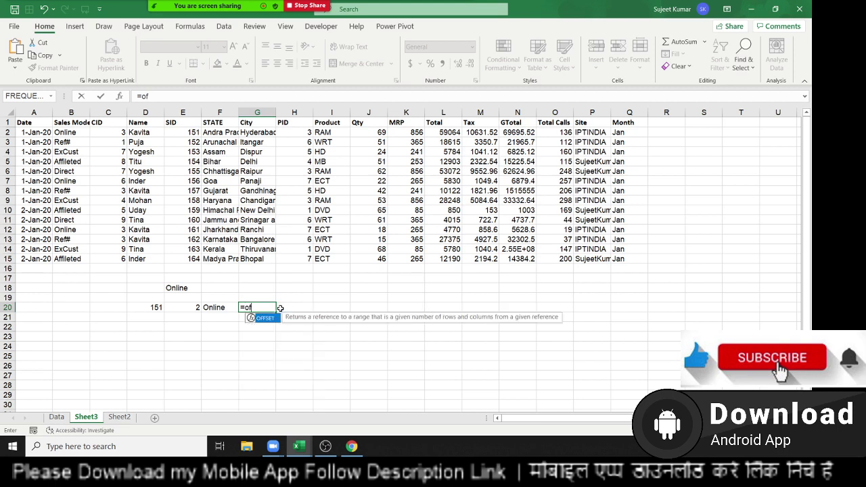
{"action": "type", "text": "f"}
{"action": "key", "text": "Tab"}
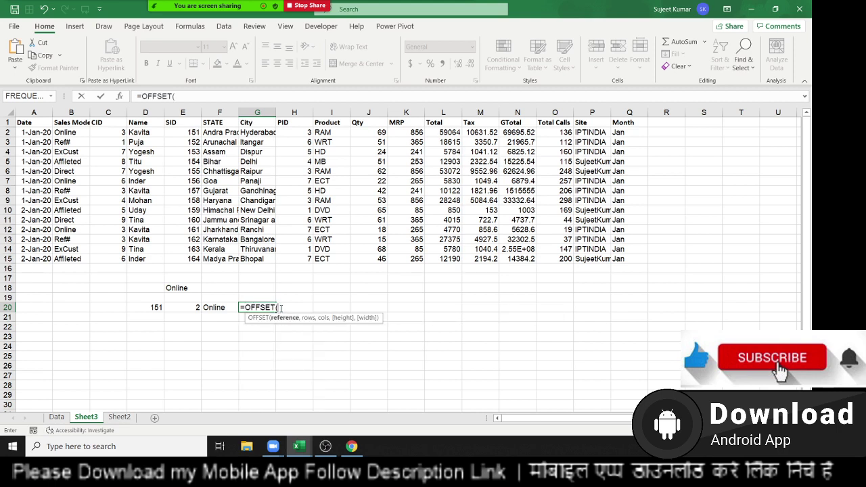
{"action": "left_click", "coordinate": [32, 124]}
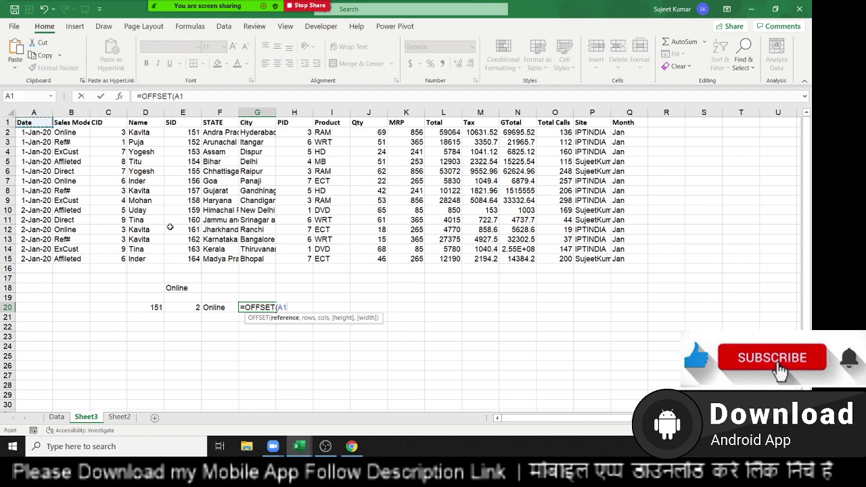
{"action": "type", "text": ","}
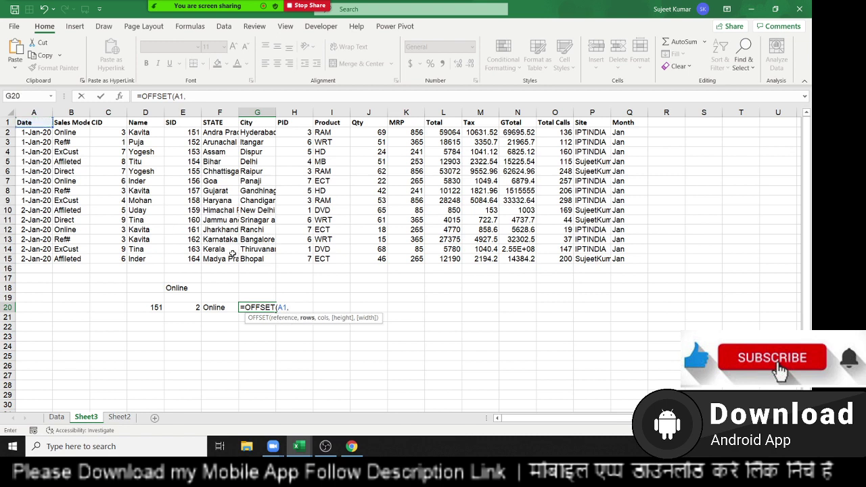
{"action": "left_click", "coordinate": [193, 309]}
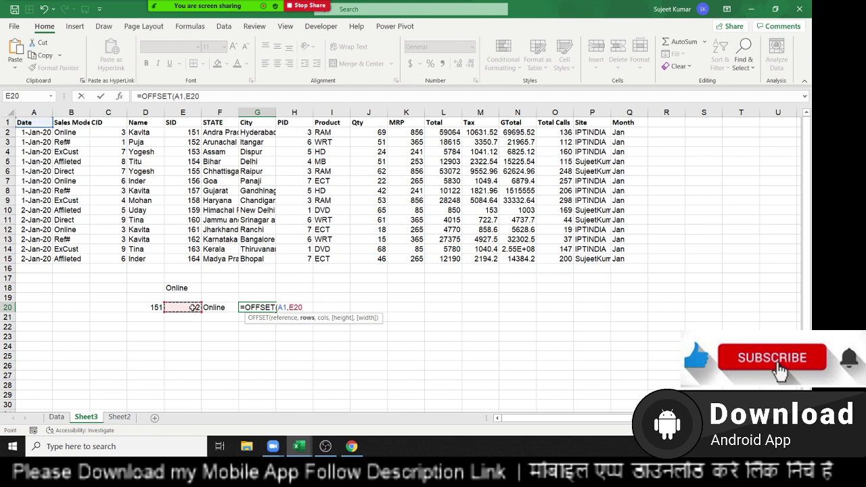
{"action": "type", "text": ",2"}
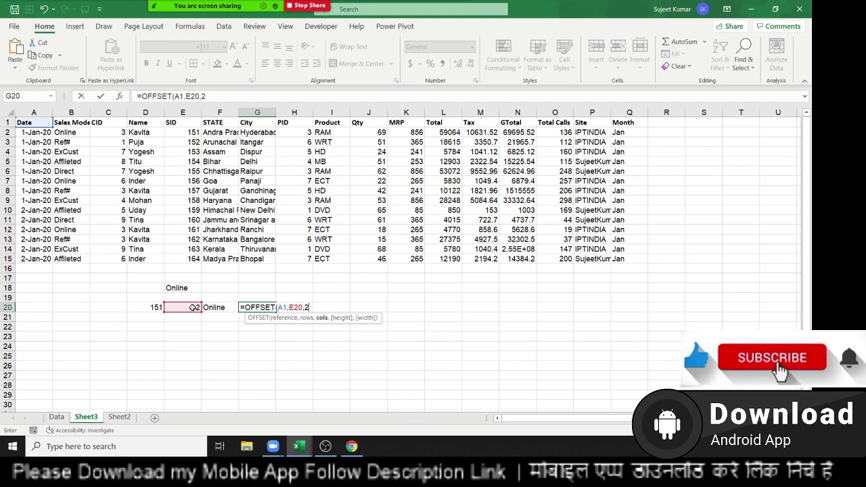
{"action": "key", "text": "Return"}
{"action": "key", "text": "Up"}
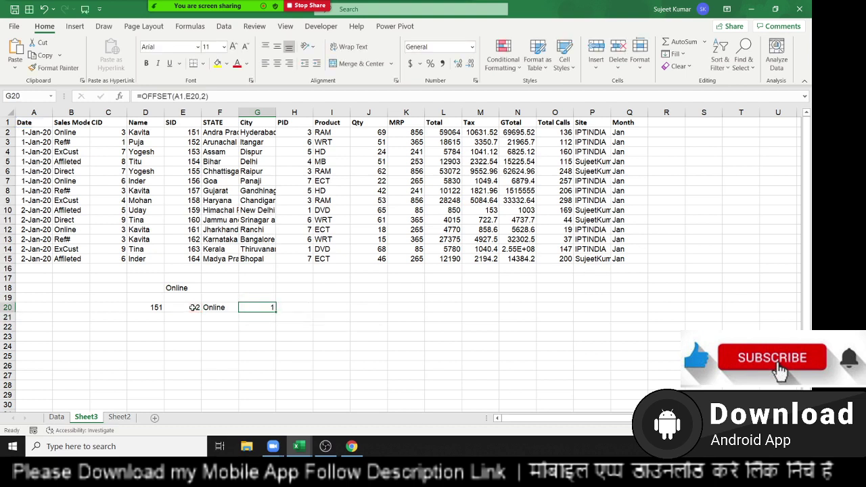
Correct G20 to =OFFSET(A1,E20-1,1) so it returns Online.
{"action": "double_click", "coordinate": [254, 307]}
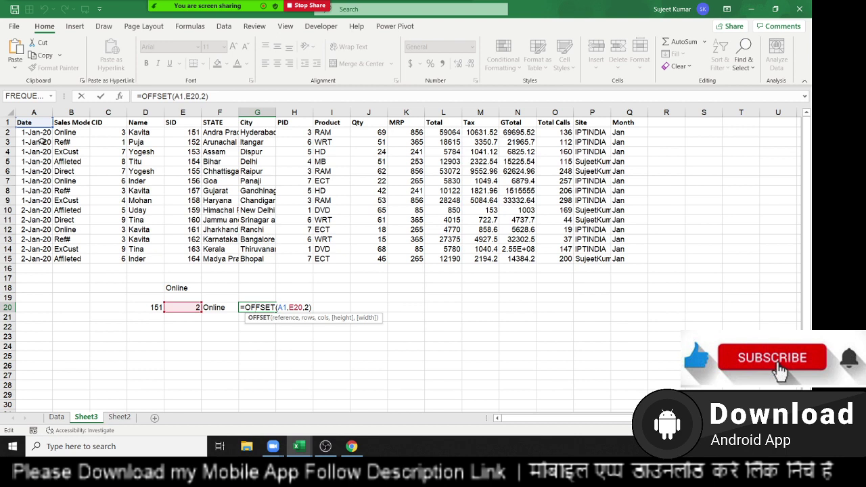
{"action": "left_click", "coordinate": [303, 307]}
{"action": "type", "text": "-1"}
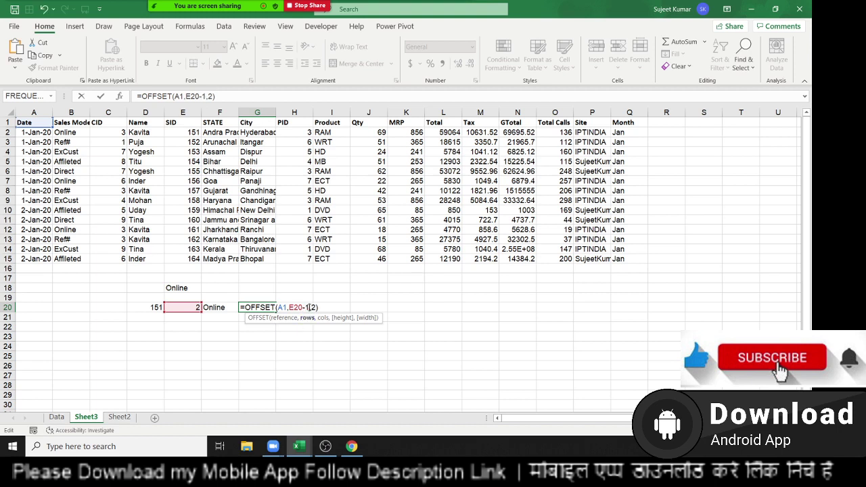
{"action": "left_click", "coordinate": [317, 307]}
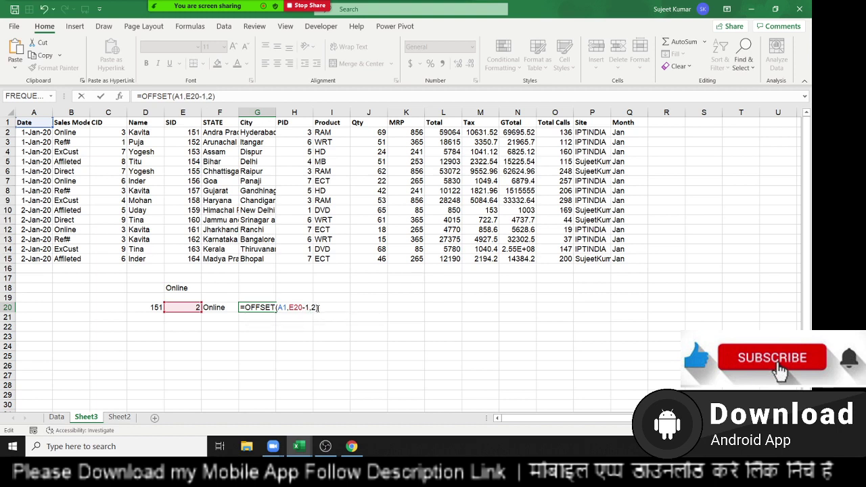
{"action": "left_click", "coordinate": [312, 307]}
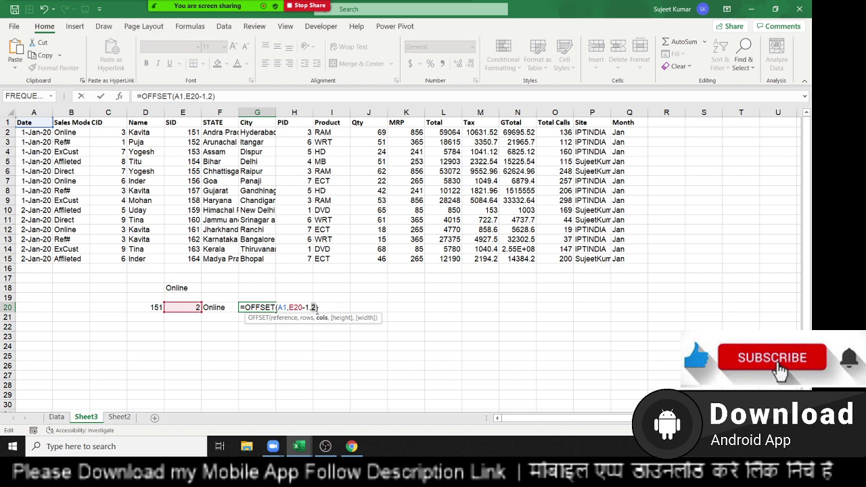
{"action": "key", "text": "Delete"}
{"action": "type", "text": "1"}
{"action": "key", "text": "Return"}
{"action": "key", "text": "Up"}
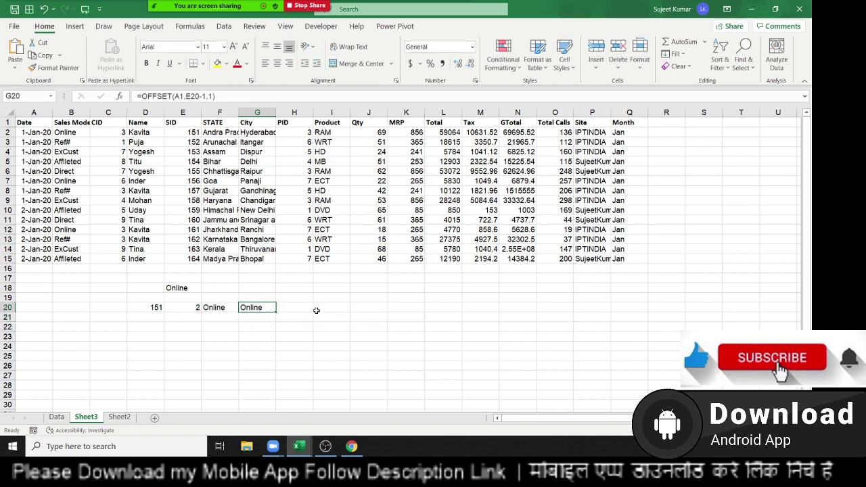
{"action": "key", "text": "Left"}
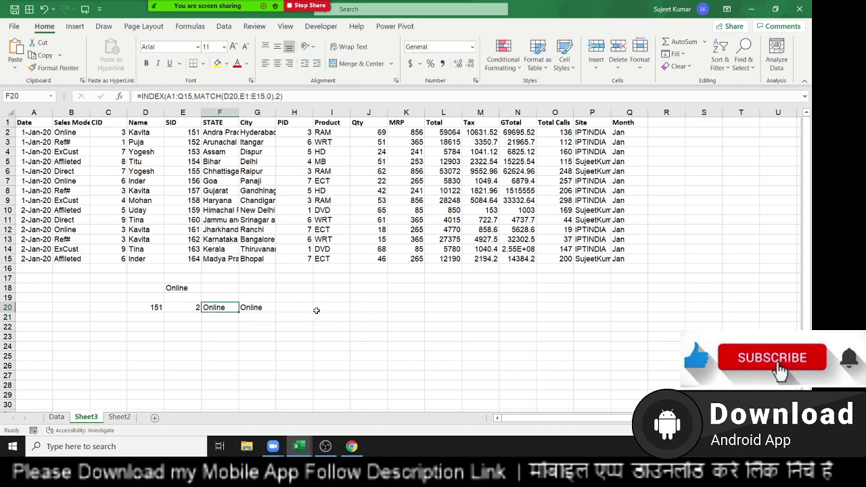
Review the XLOOKUP, INDEX-MATCH and OFFSET formulas in E18, F20 and G20.
{"action": "key", "text": "Left"}
{"action": "key", "text": "Up"}
{"action": "key", "text": "Up"}
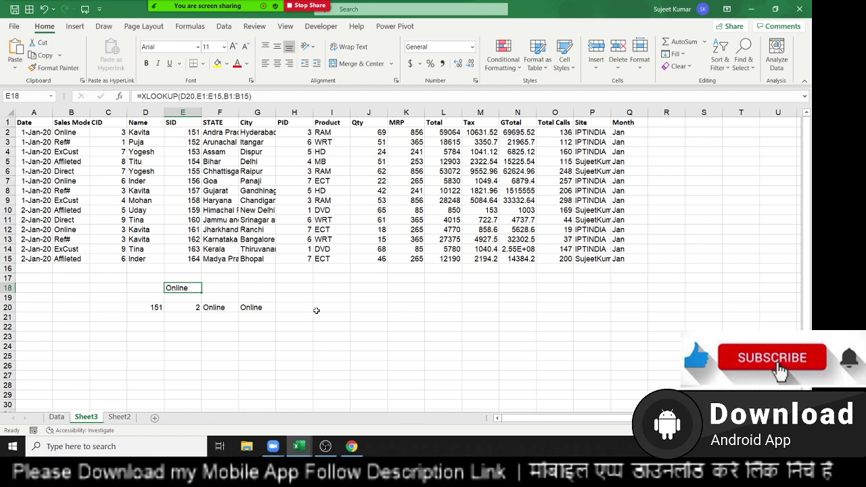
{"action": "key", "text": "Right"}
{"action": "key", "text": "Down"}
{"action": "key", "text": "Down"}
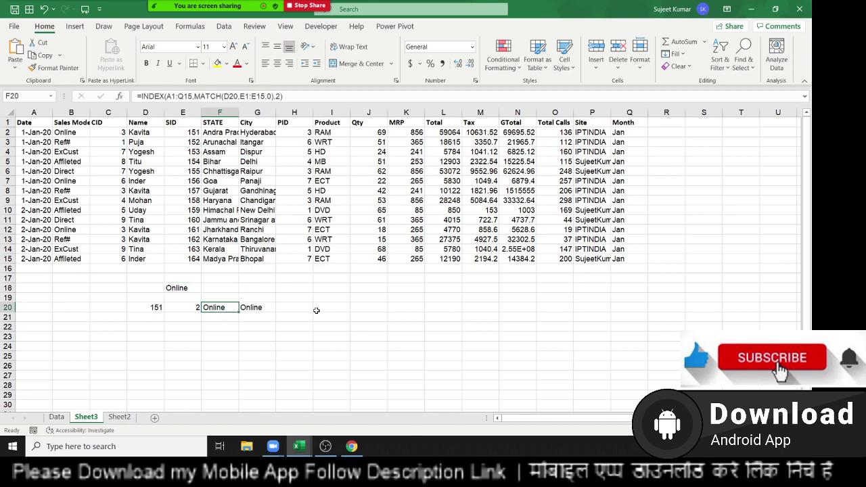
{"action": "key", "text": "Right"}
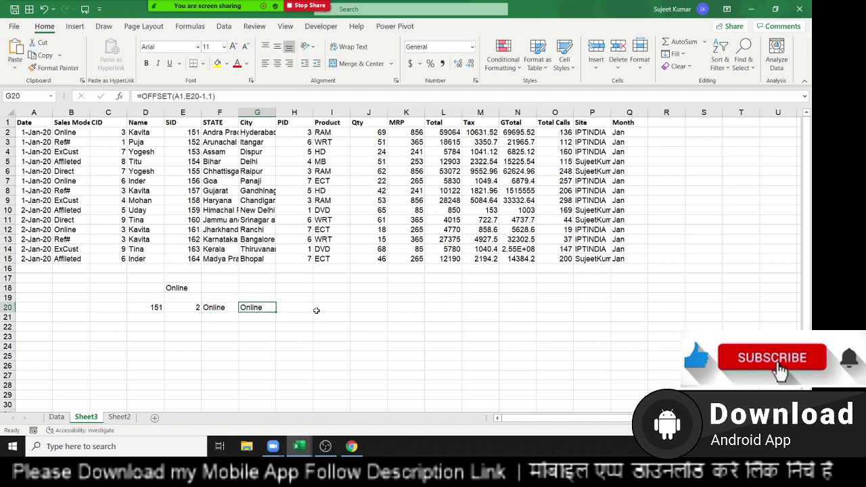
Replace E20 in G20's OFFSET formula with the copied MATCH(D20,E1:E15,0).
{"action": "double_click", "coordinate": [183, 307]}
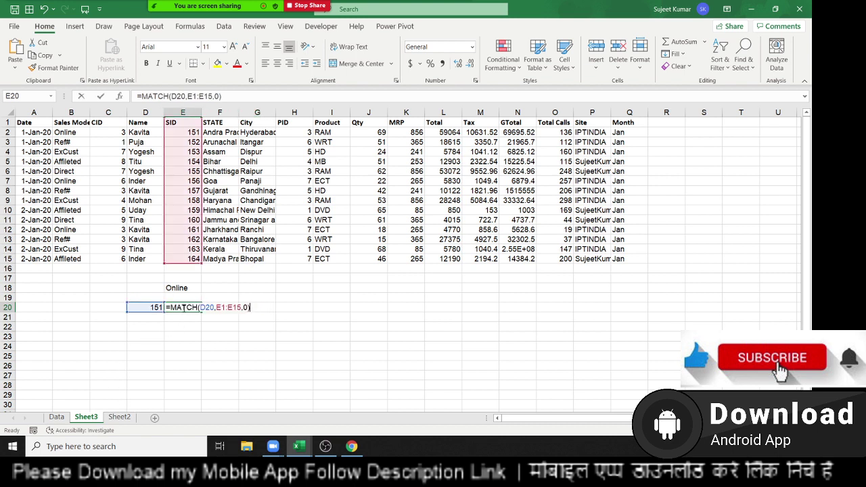
{"action": "left_click_drag", "start_coordinate": [171, 308], "coordinate": [265, 309]}
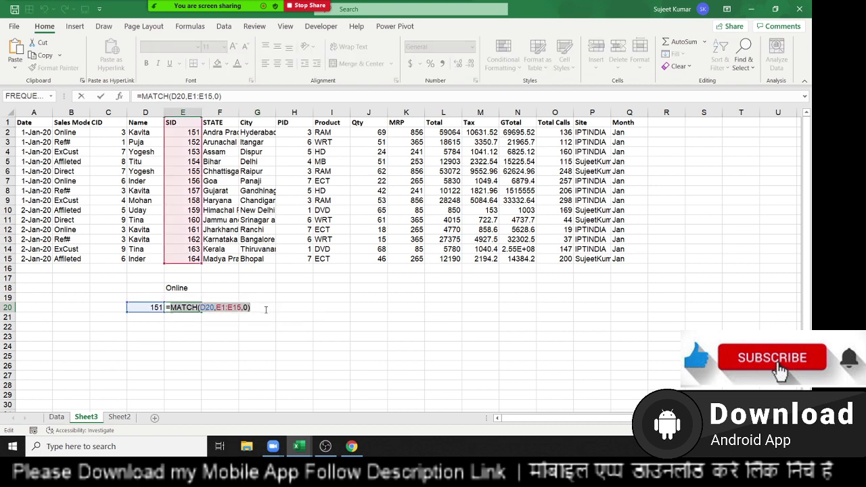
{"action": "key", "text": "Escape"}
{"action": "double_click", "coordinate": [259, 308]}
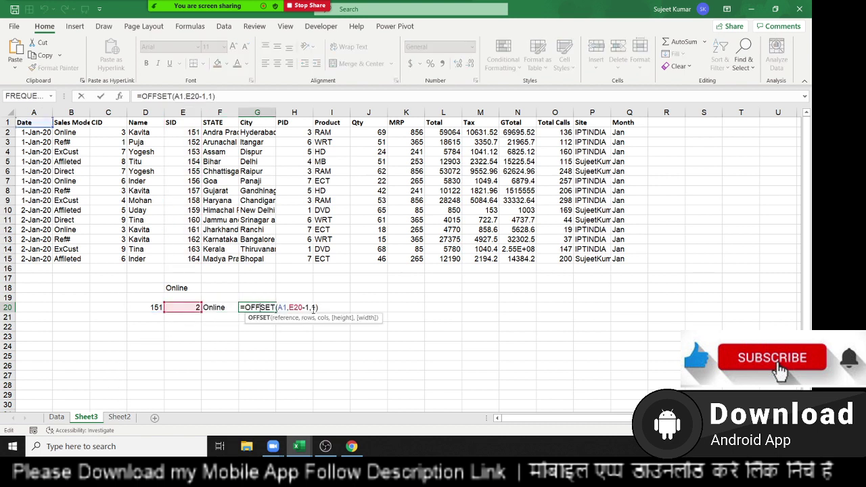
{"action": "double_click", "coordinate": [295, 309]}
{"action": "key", "text": "ctrl+v"}
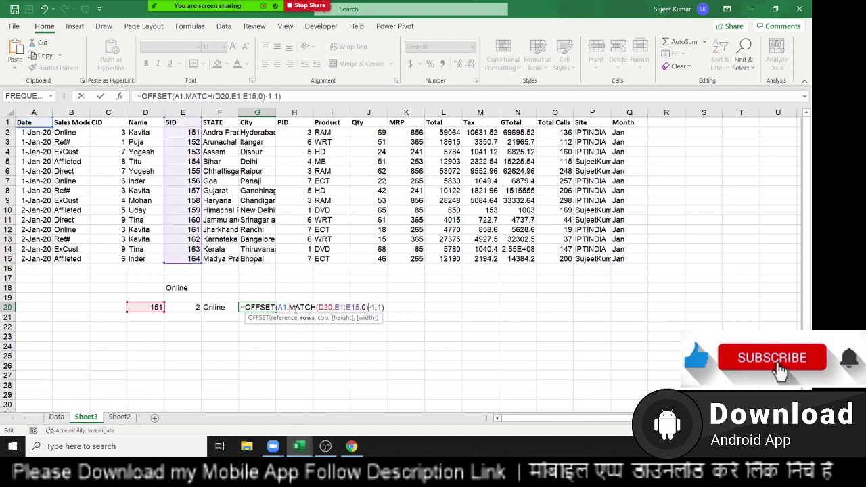
{"action": "key", "text": "Return"}
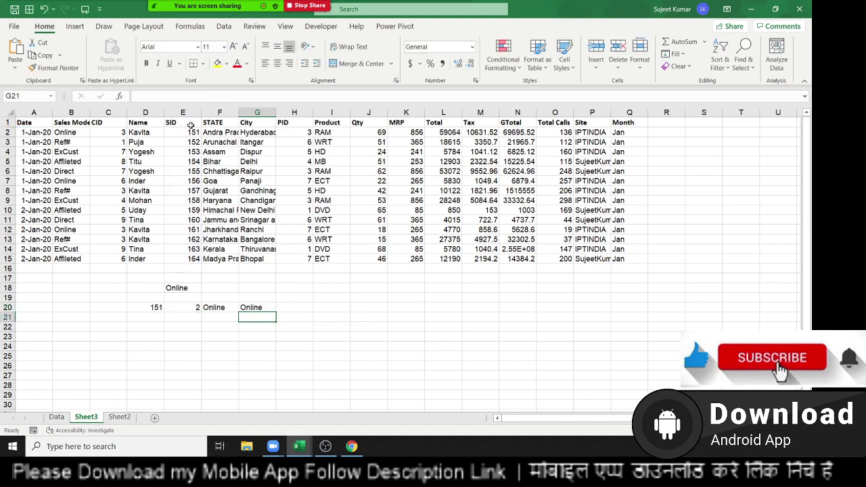
Paste the SID-to-Month block transposed into A1 of a new Sheet4.
{"action": "mouse_move", "coordinate": [191, 125]}
{"action": "left_mouse_down"}
{"action": "mouse_move", "coordinate": [484, 174]}
{"action": "mouse_move", "coordinate": [629, 259]}
{"action": "left_mouse_up"}
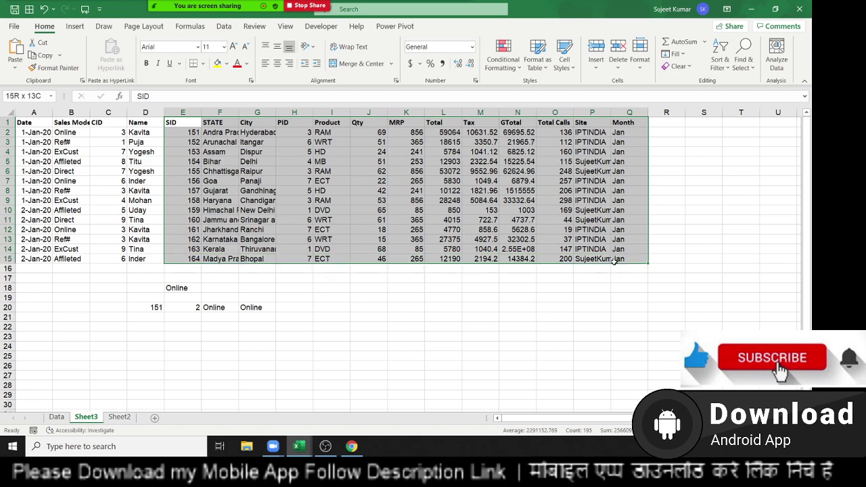
{"action": "key", "text": "ctrl+c"}
{"action": "left_click", "coordinate": [119, 416]}
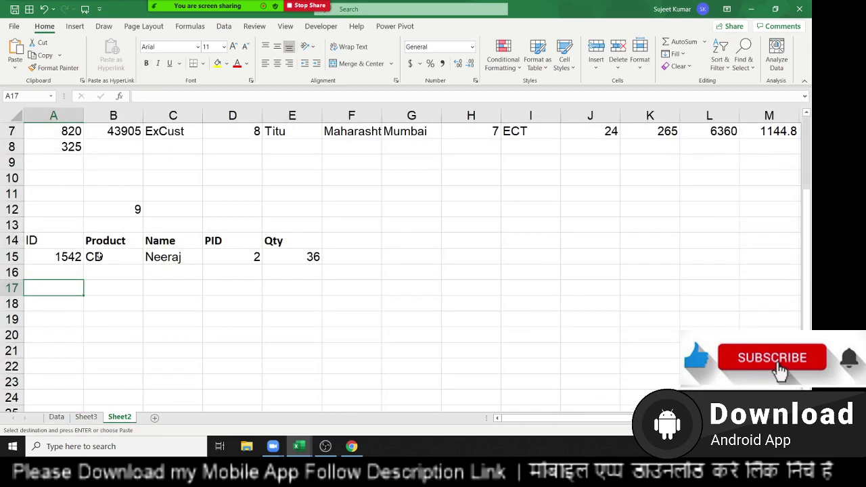
{"action": "left_click", "coordinate": [154, 418]}
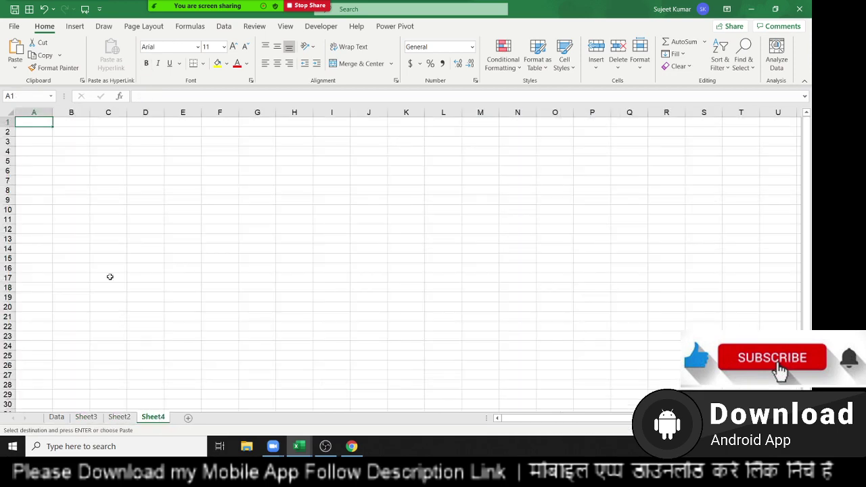
{"action": "right_click", "coordinate": [41, 129]}
{"action": "left_click", "coordinate": [72, 193]}
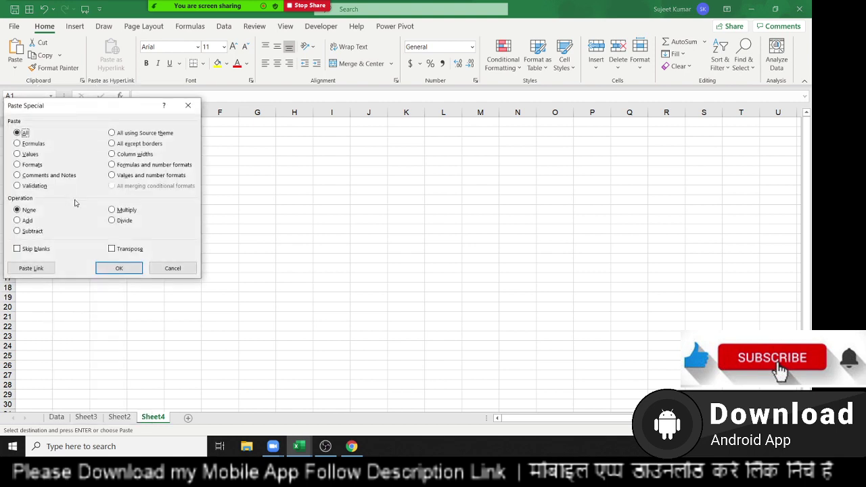
{"action": "left_click", "coordinate": [112, 248]}
{"action": "left_click", "coordinate": [119, 268]}
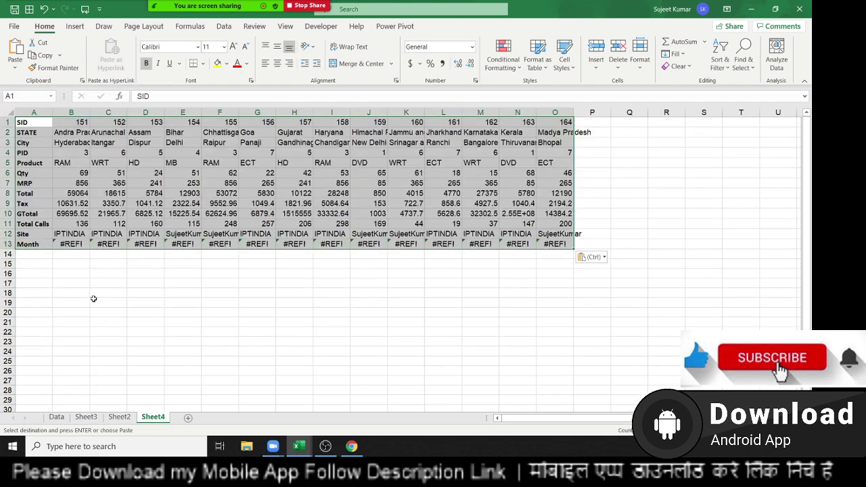
Clear the Month row of #REF! errors on Sheet4.
{"action": "left_click_drag", "start_coordinate": [40, 301], "coordinate": [39, 293]}
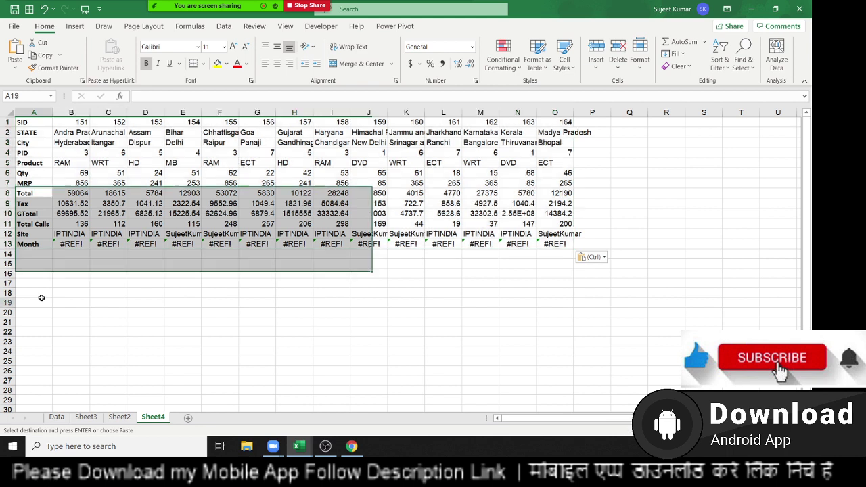
{"action": "left_click", "coordinate": [6, 245]}
{"action": "key", "text": "Delete"}
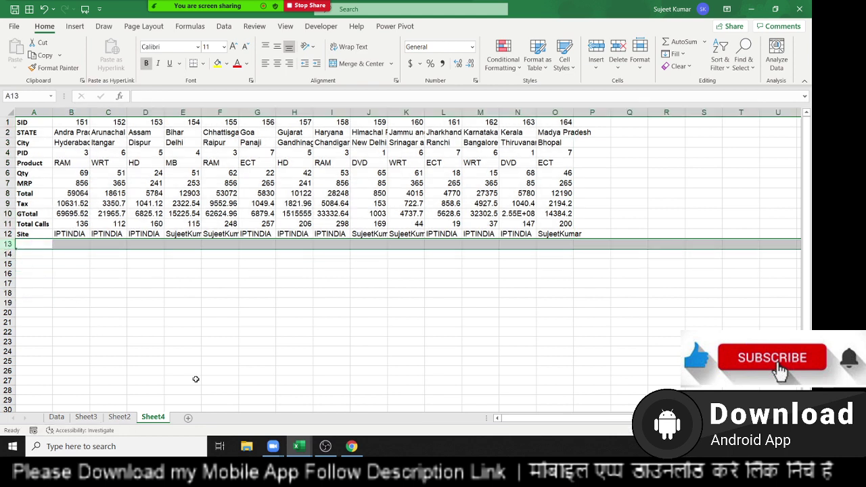
Enter SID 155 in B20 and a Qty heading above C20.
{"action": "left_click", "coordinate": [75, 310]}
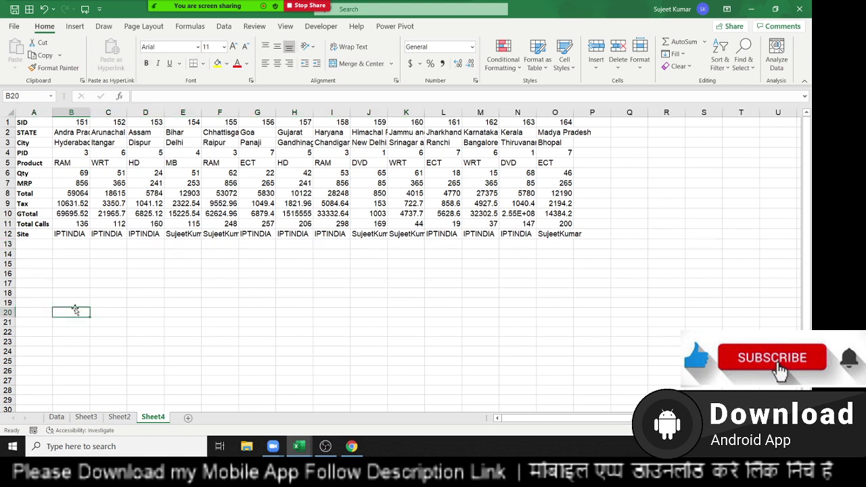
{"action": "type", "text": "155"}
{"action": "key", "text": "Tab"}
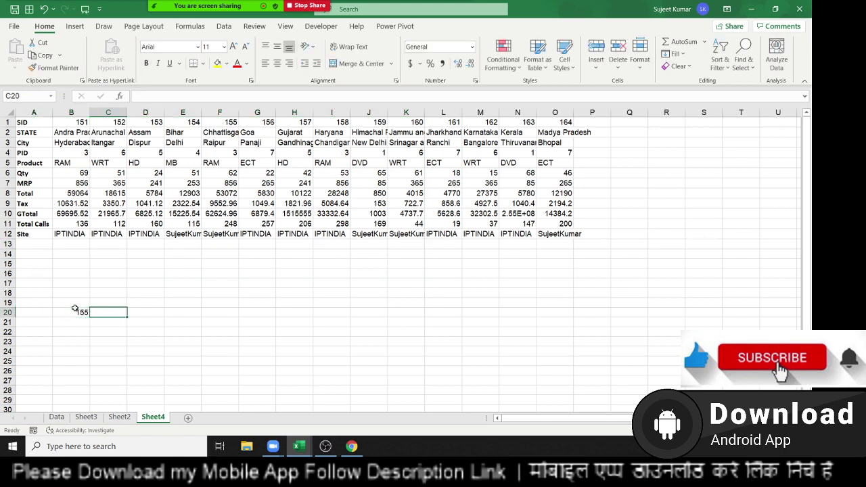
{"action": "key", "text": "Up"}
{"action": "type", "text": "Q"}
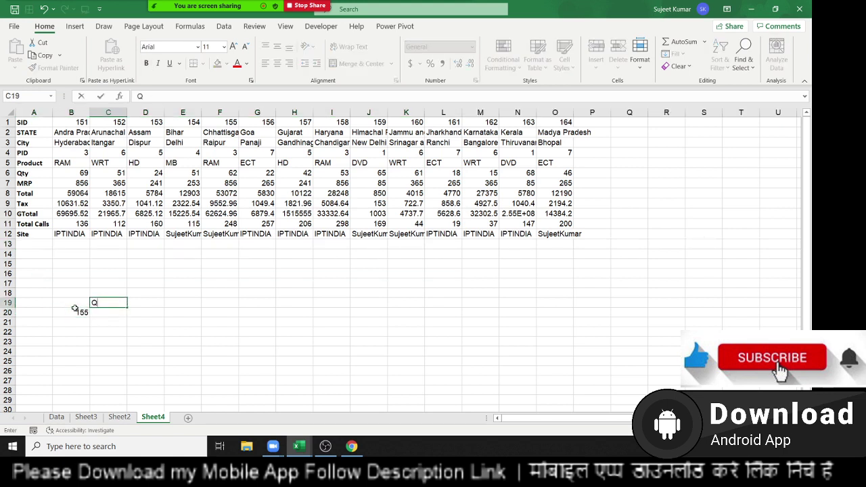
{"action": "key", "text": "Return"}
Enter =HLOOKUP(B20,1:12,6,0) in C20 to return Qty 62.
{"action": "type", "text": "="}
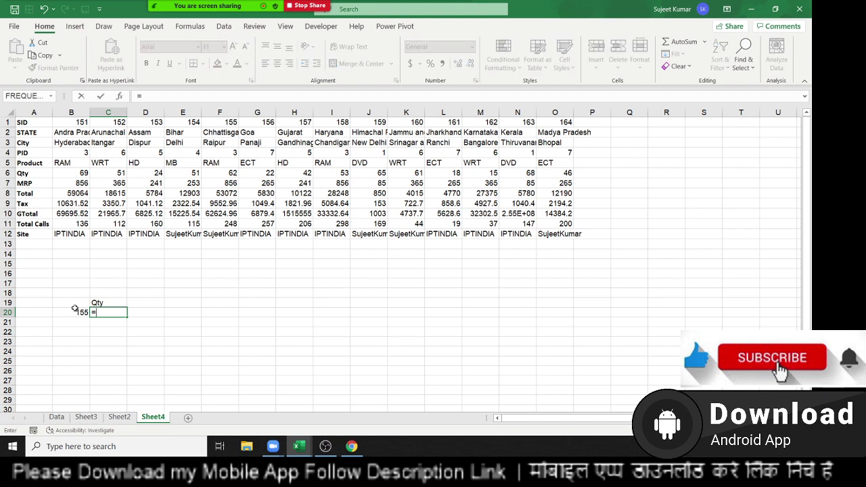
{"action": "type", "text": "hl"}
{"action": "key", "text": "Tab"}
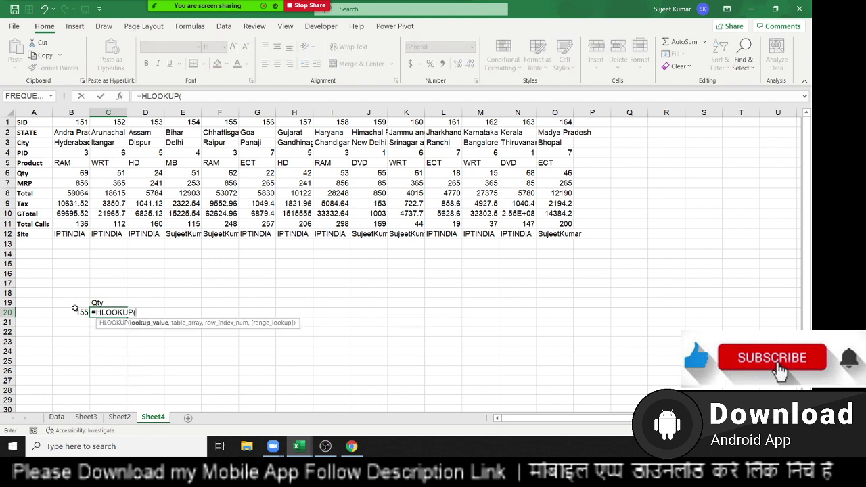
{"action": "left_click", "coordinate": [75, 308]}
{"action": "type", "text": ","}
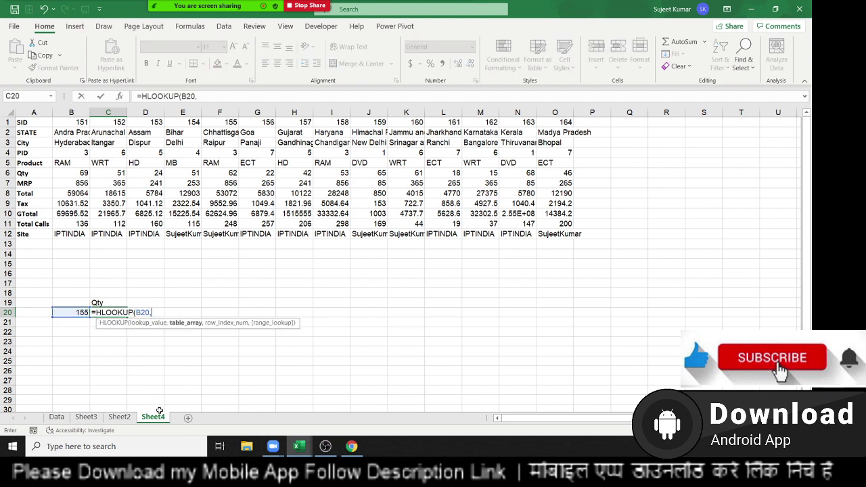
{"action": "left_click_drag", "start_coordinate": [8, 122], "coordinate": [5, 235]}
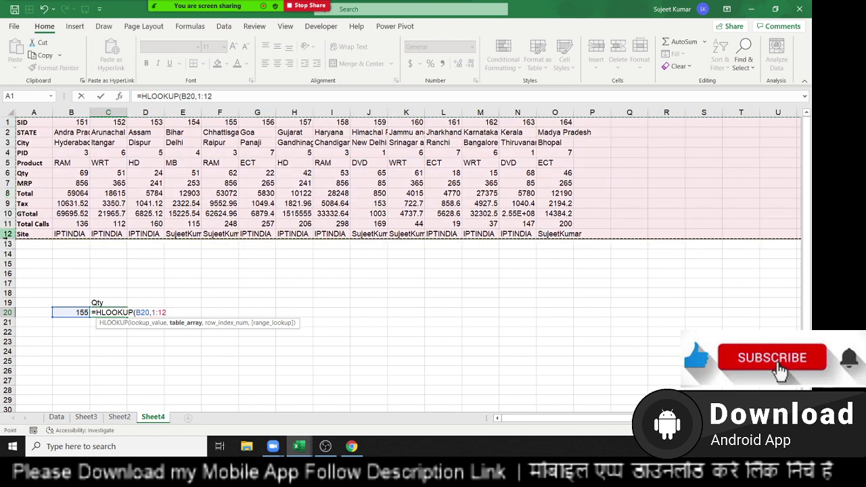
{"action": "type", "text": ","}
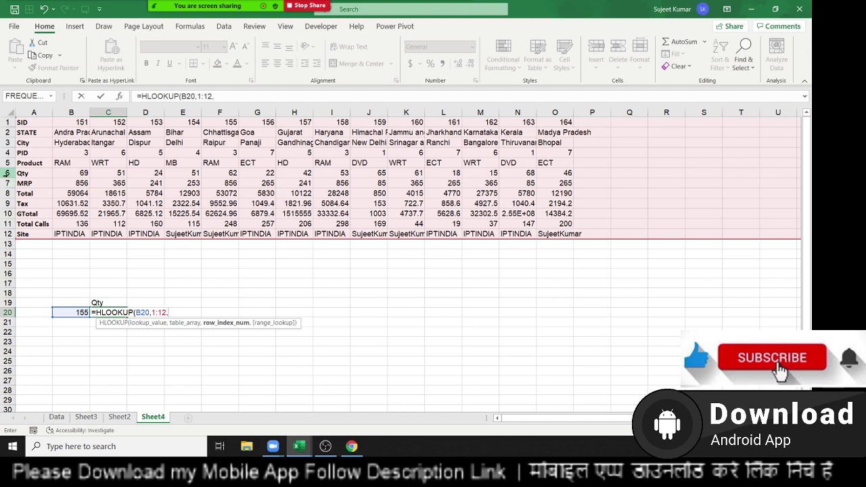
{"action": "type", "text": "6,"}
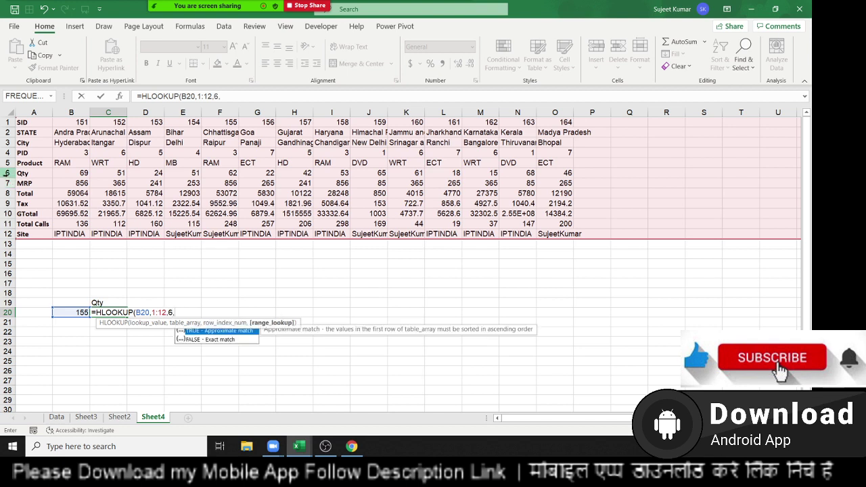
{"action": "type", "text": "0"}
{"action": "key", "text": "ctrl+Return"}
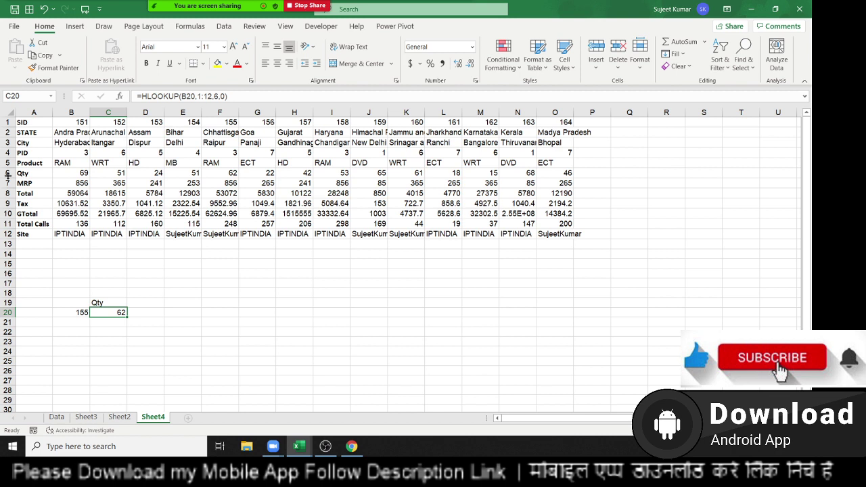
Enter an XLOOKUP in D20 matching B20 in row 1 (A1:O1) and returning from row 6 (A6:O6).
{"action": "key", "text": "Right"}
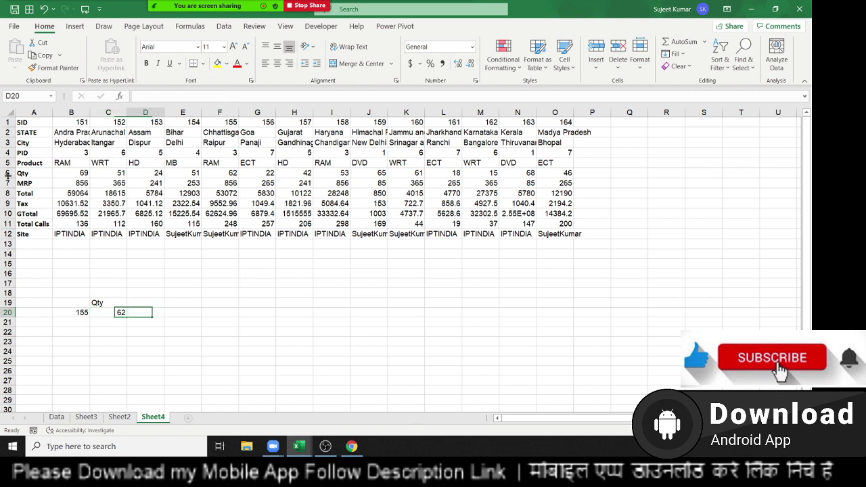
{"action": "type", "text": "="}
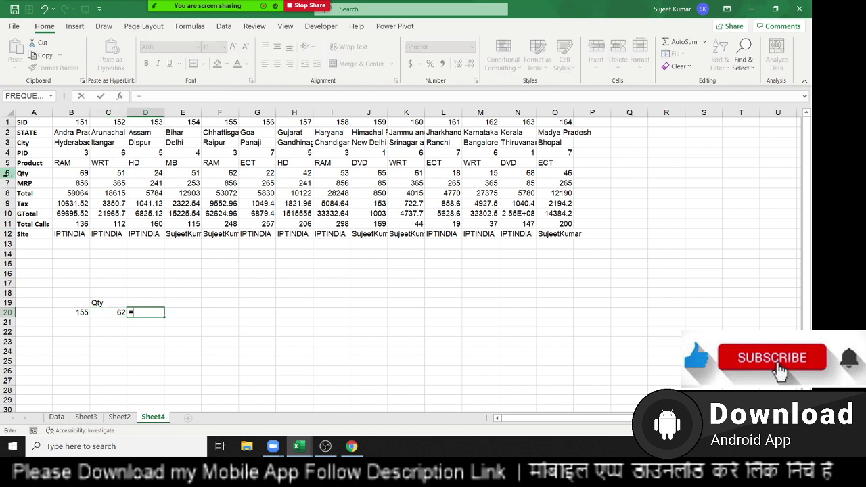
{"action": "type", "text": "x"}
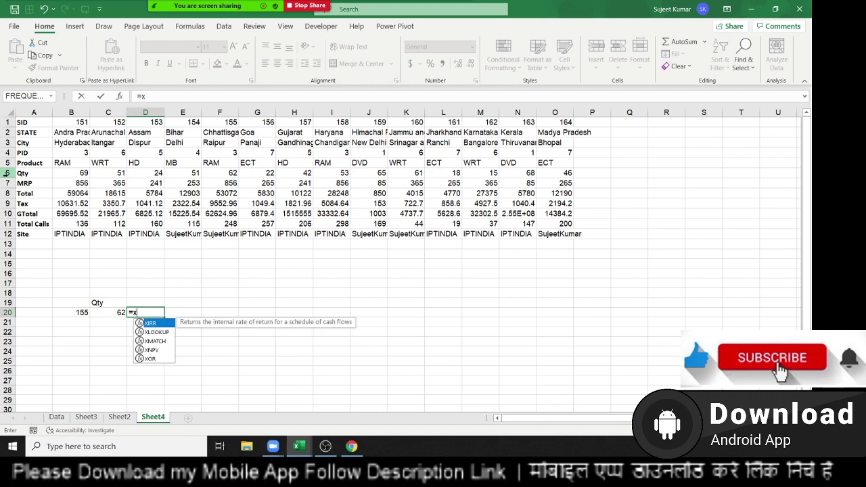
{"action": "type", "text": "l"}
{"action": "key", "text": "Tab"}
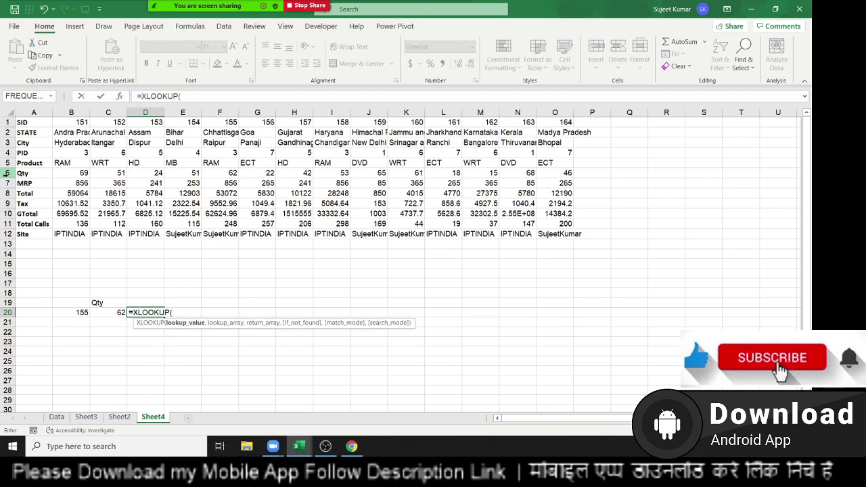
{"action": "key", "text": "Left"}
{"action": "key", "text": "Left"}
{"action": "type", "text": ","}
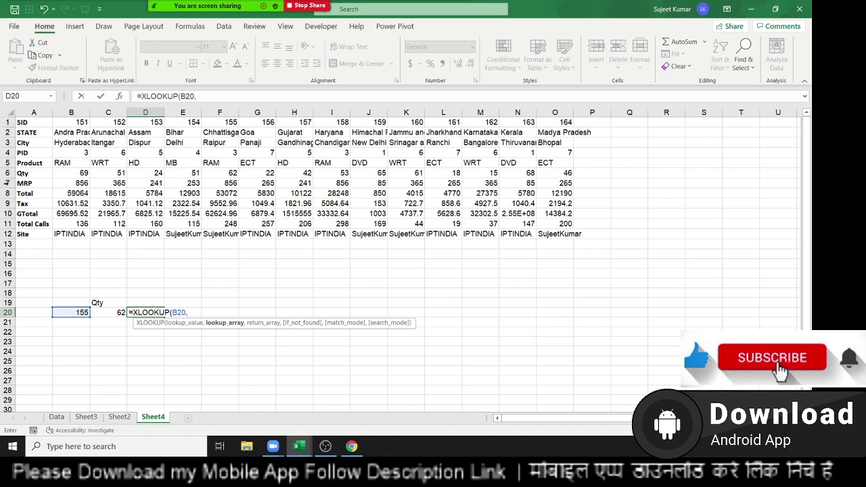
{"action": "left_click_drag", "start_coordinate": [34, 121], "coordinate": [566, 121]}
{"action": "type", "text": ","}
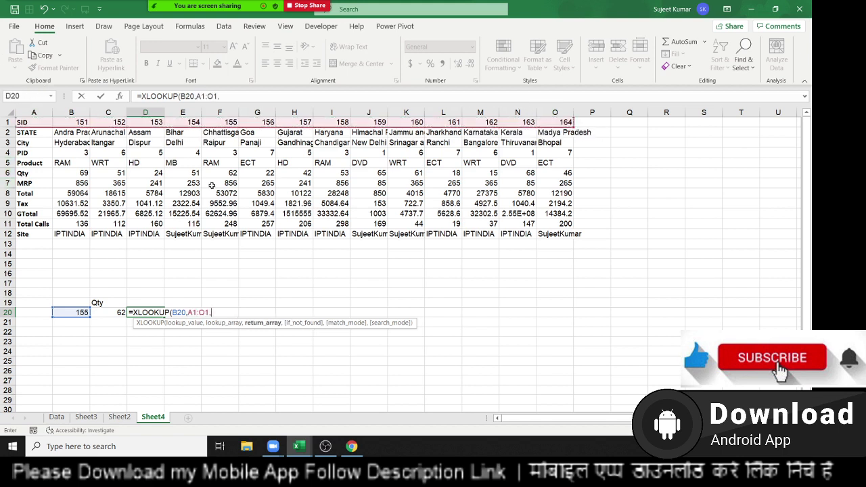
{"action": "left_click_drag", "start_coordinate": [27, 173], "coordinate": [562, 172]}
{"action": "key", "text": "Return"}
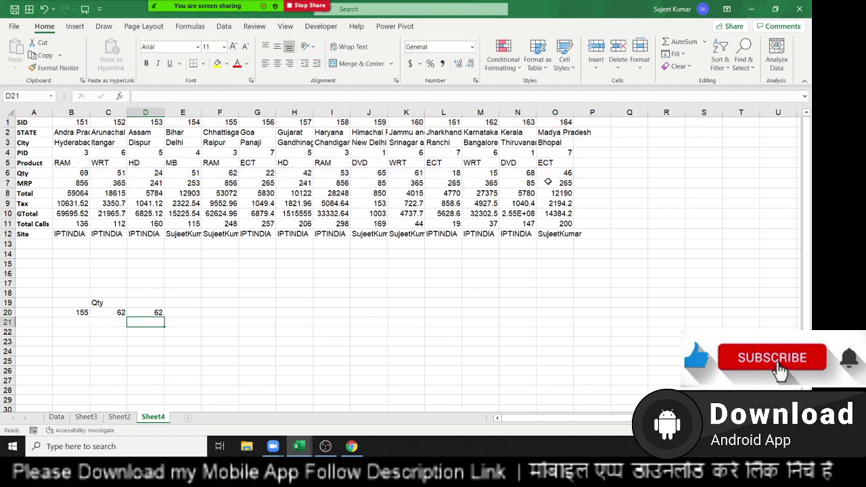
{"action": "key", "text": "Up"}
{"action": "key", "text": "Right"}
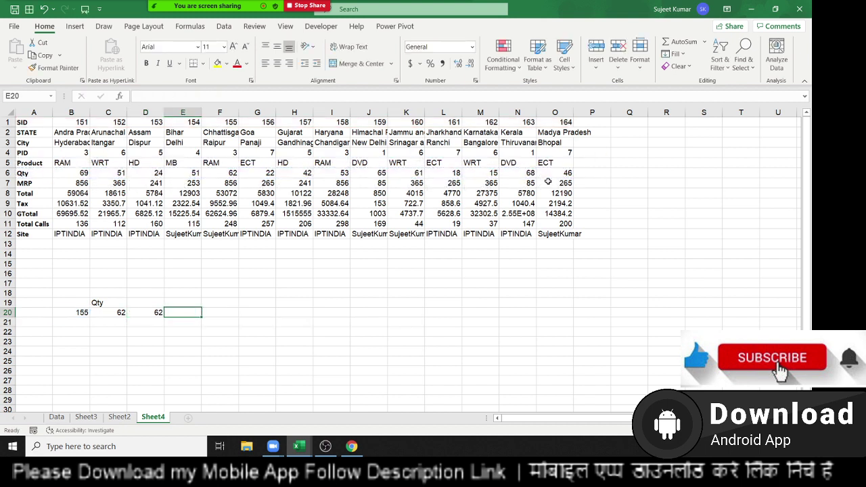
{"action": "key", "text": "Down"}
{"action": "key", "text": "Left"}
{"action": "key", "text": "Left"}
Enter =MATCH(B20,A1:O1,0) in C21 to get SID 155's position 6.
{"action": "type", "text": "="}
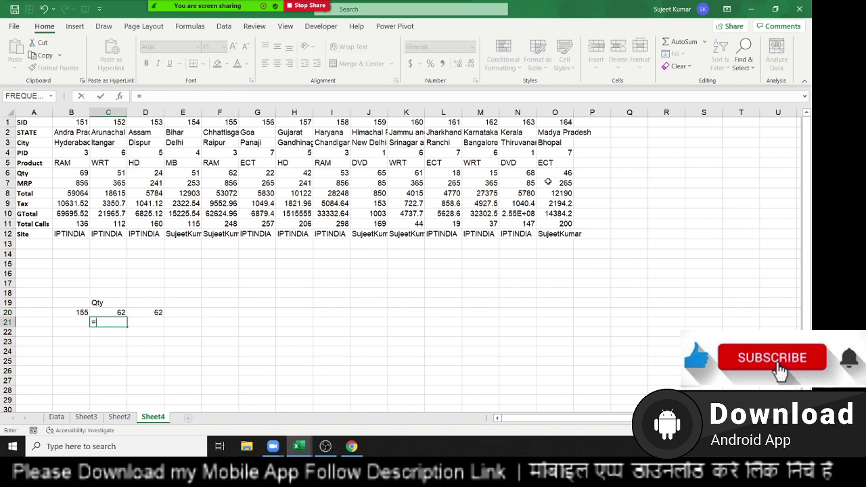
{"action": "type", "text": "ma"}
{"action": "key", "text": "Tab"}
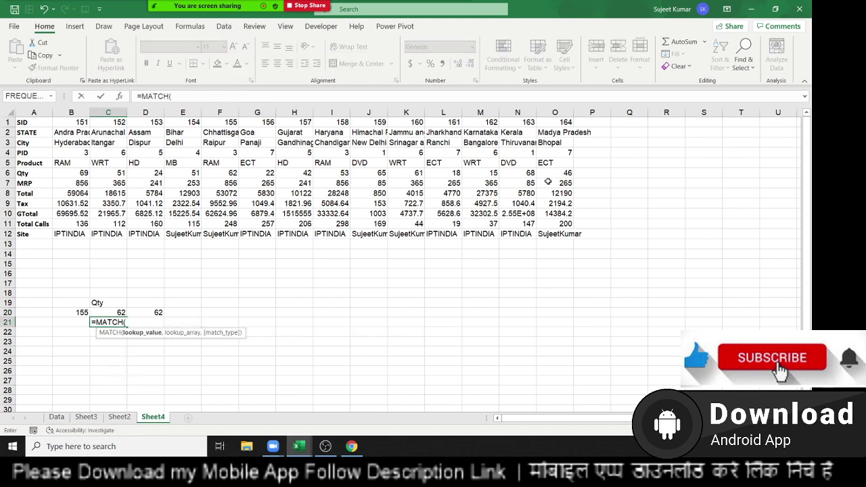
{"action": "key", "text": "Left"}
{"action": "key", "text": "Up"}
{"action": "type", "text": ","}
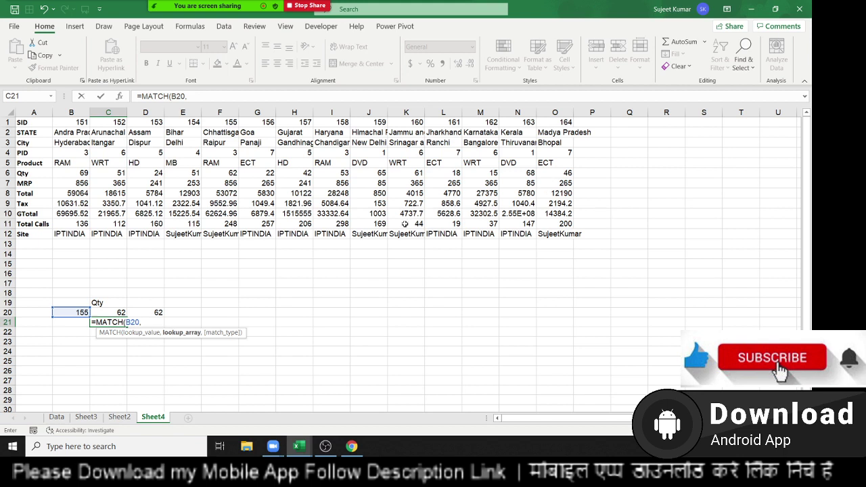
{"action": "mouse_move", "coordinate": [31, 125]}
{"action": "left_mouse_down"}
{"action": "mouse_move", "coordinate": [544, 109]}
{"action": "mouse_move", "coordinate": [541, 119]}
{"action": "left_mouse_up"}
{"action": "type", "text": ",0"}
{"action": "key", "text": "Return"}
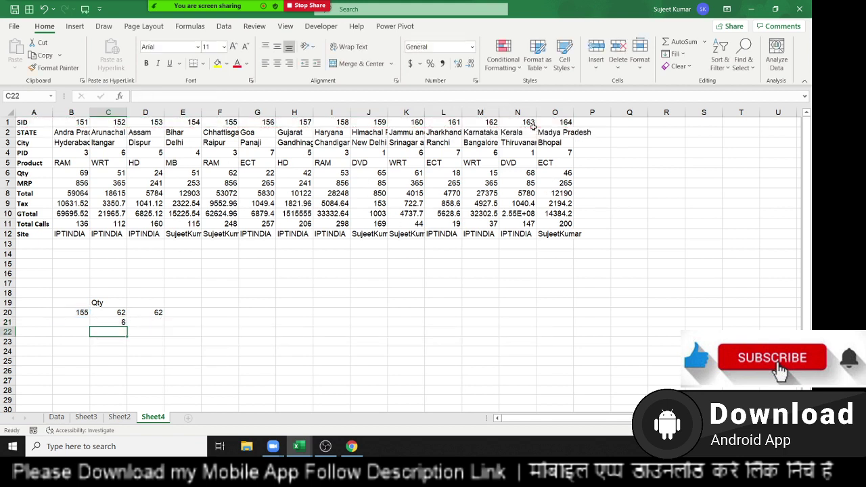
Build an INDEX formula in D21 over A1:O12 using row 6 and column C21.
{"action": "key", "text": "Up"}
{"action": "key", "text": "Right"}
{"action": "type", "text": "=i"}
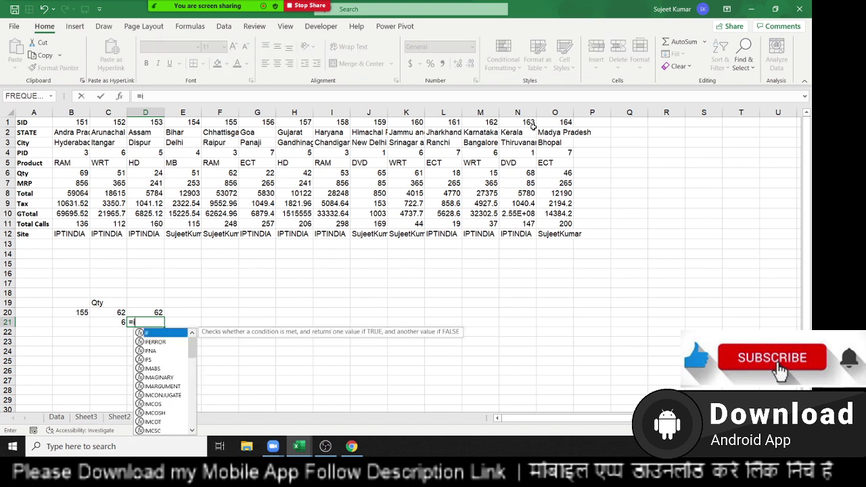
{"action": "type", "text": "n"}
{"action": "key", "text": "Tab"}
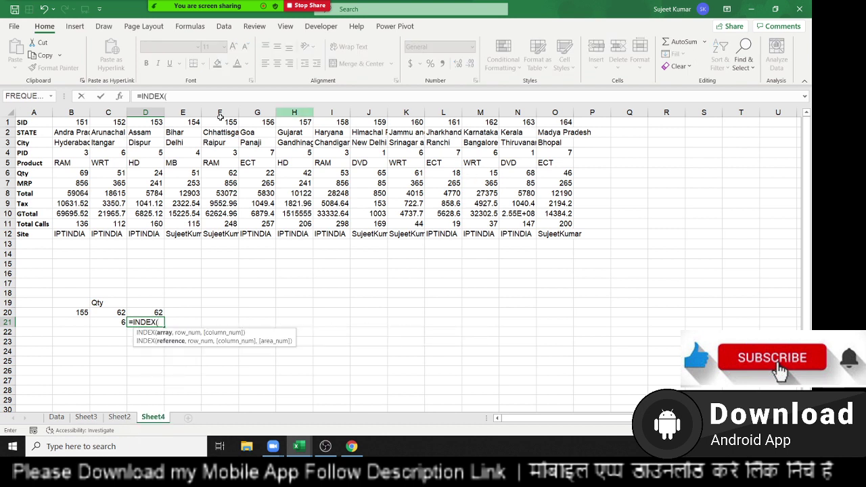
{"action": "mouse_move", "coordinate": [33, 123]}
{"action": "left_mouse_down"}
{"action": "mouse_move", "coordinate": [385, 184]}
{"action": "mouse_move", "coordinate": [555, 235]}
{"action": "left_mouse_up"}
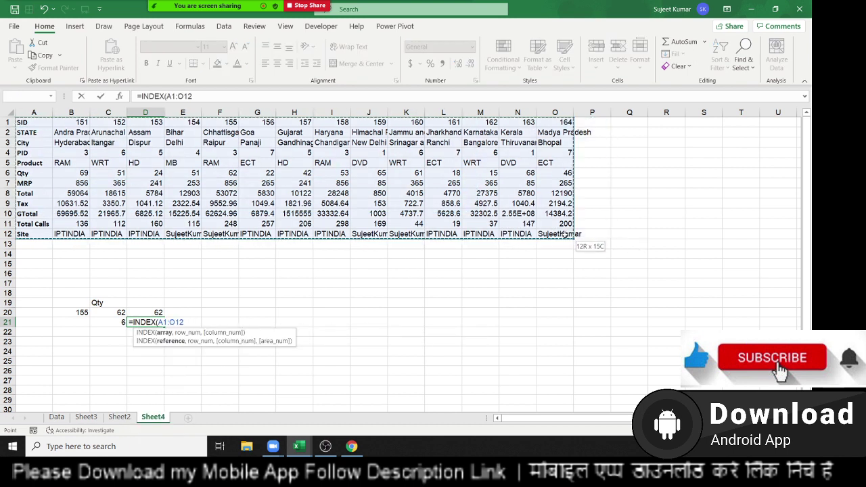
{"action": "type", "text": ","}
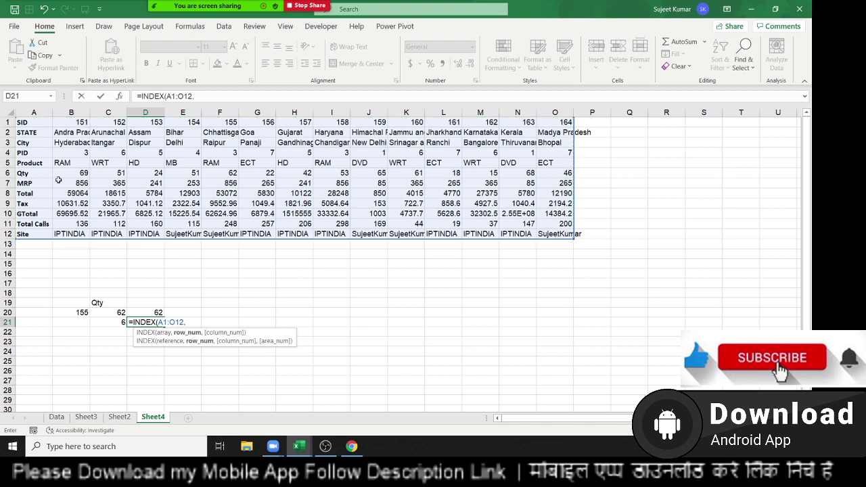
{"action": "type", "text": "6,"}
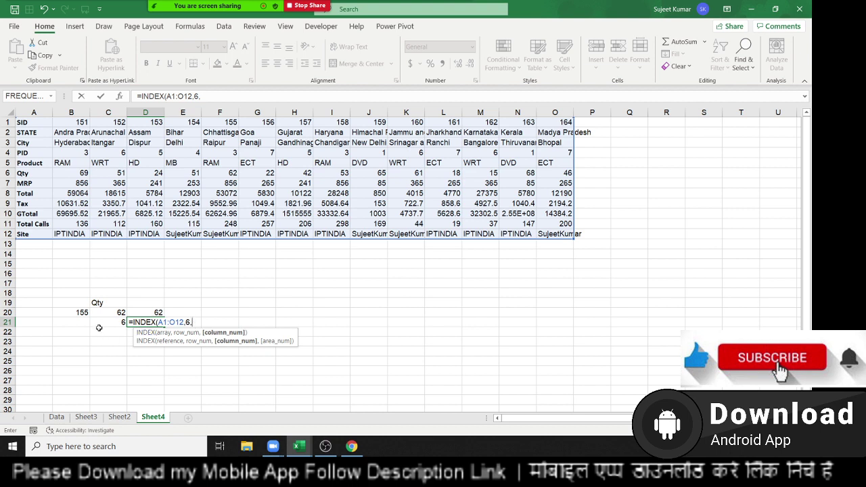
{"action": "left_click", "coordinate": [106, 325]}
Finish D21's INDEX formula and begin an OFFSET from A1 in E21.
{"action": "type", "text": ")"}
{"action": "key", "text": "ctrl+Return"}
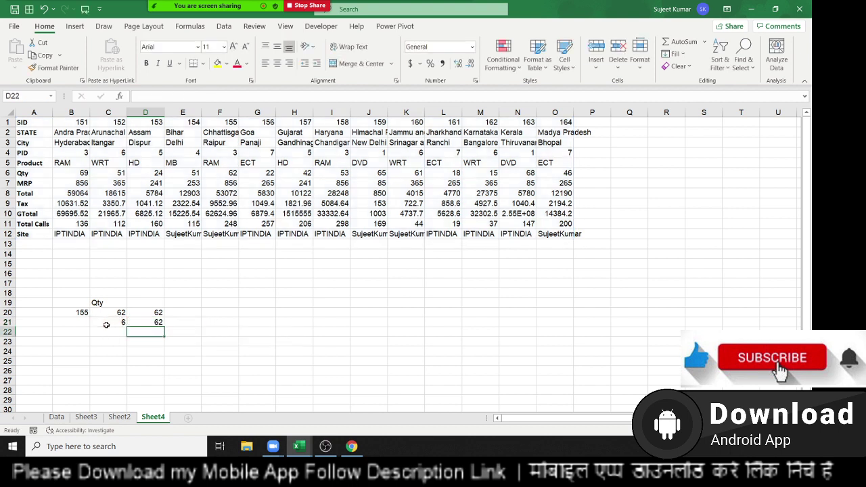
{"action": "key", "text": "Right"}
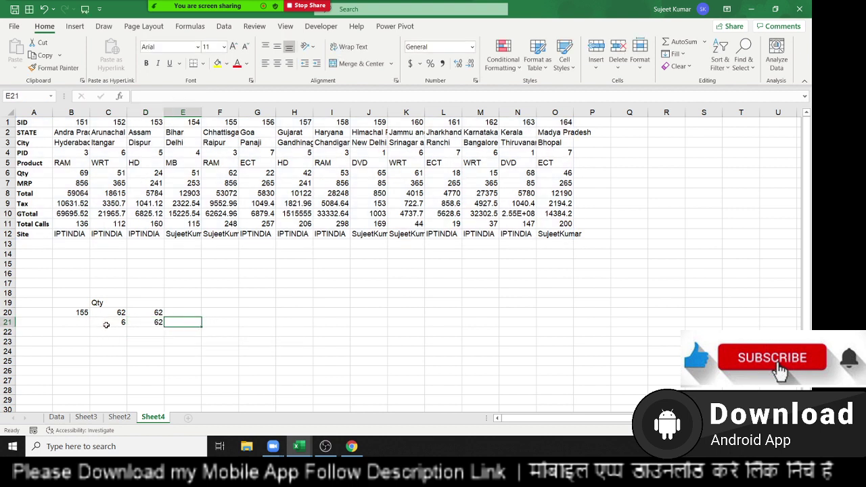
{"action": "type", "text": "=off"}
{"action": "key", "text": "Tab"}
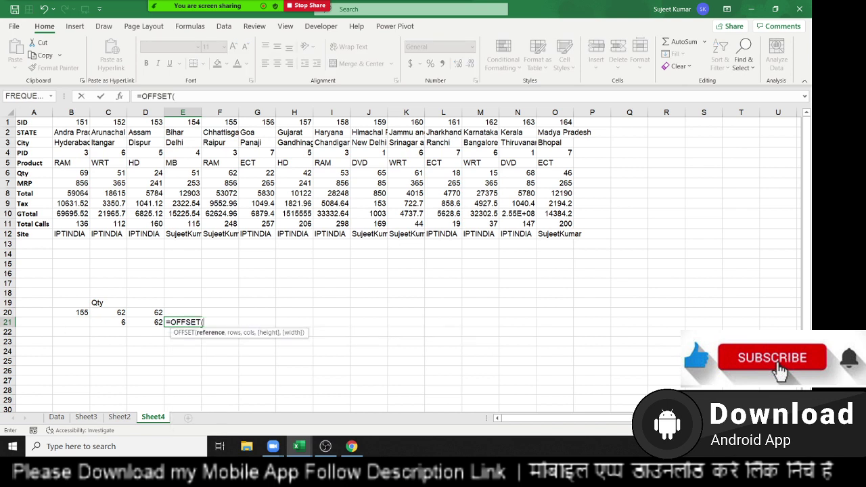
{"action": "left_click", "coordinate": [39, 121]}
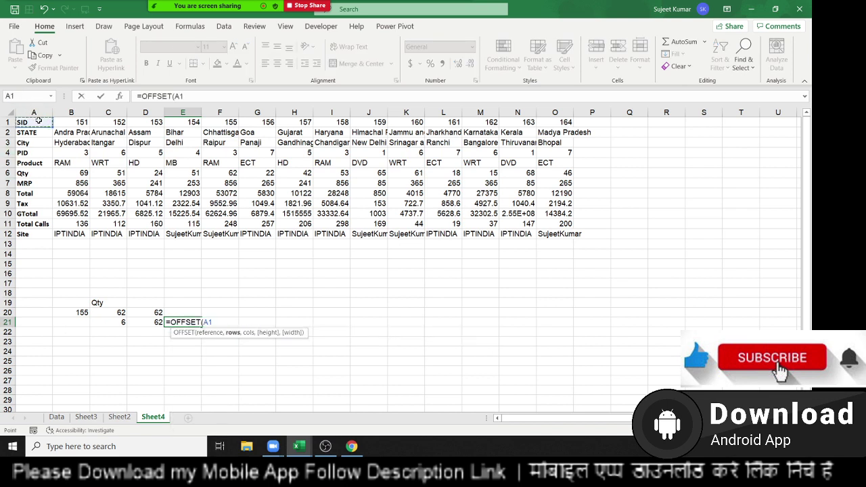
{"action": "type", "text": ","}
Complete E21 as =OFFSET(A1,5,C21-1), returning Qty 62.
{"action": "left_click", "coordinate": [115, 322]}
{"action": "key", "text": "BackSpace"}
{"action": "key", "text": "BackSpace"}
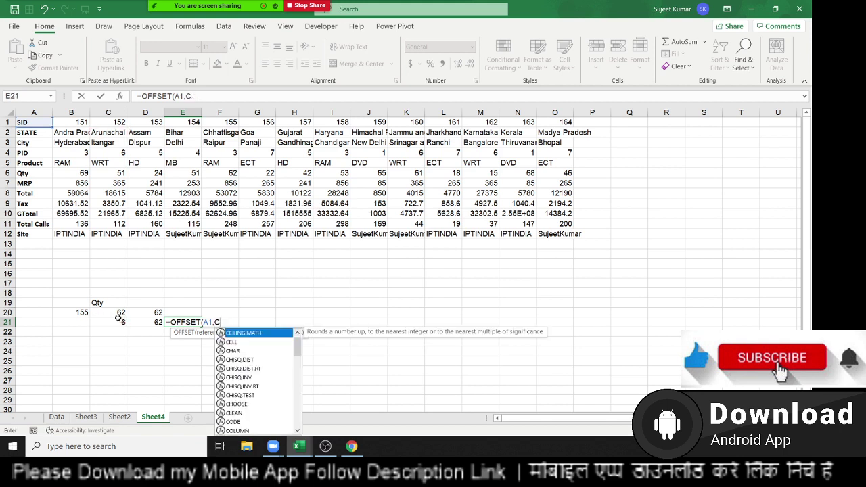
{"action": "key", "text": "BackSpace"}
{"action": "type", "text": "65"}
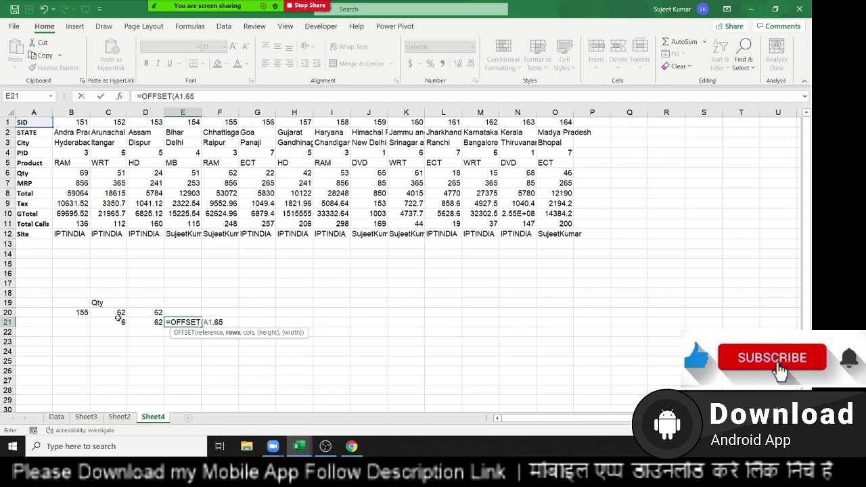
{"action": "key", "text": "BackSpace"}
{"action": "key", "text": "BackSpace"}
{"action": "type", "text": "5,"}
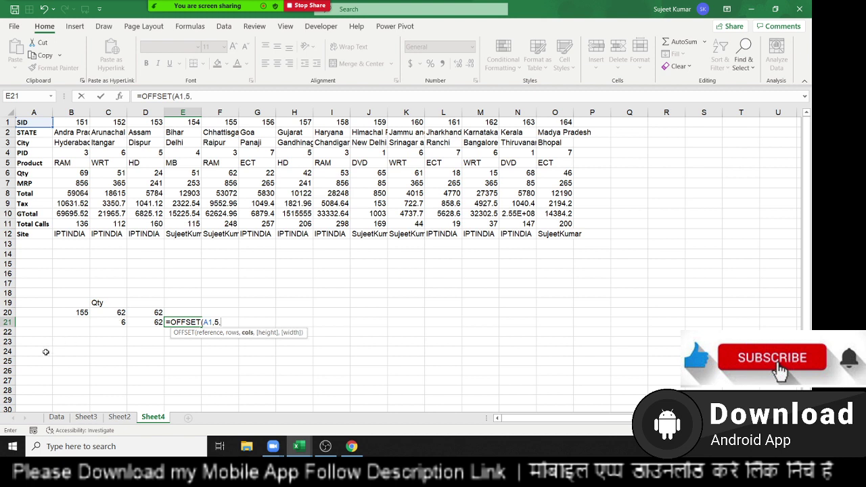
{"action": "left_click", "coordinate": [104, 329]}
{"action": "key", "text": "Up"}
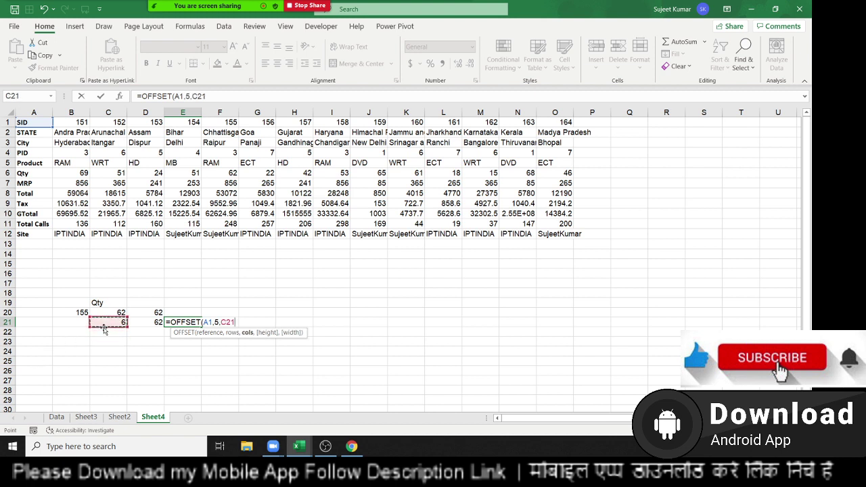
{"action": "type", "text": ")"}
{"action": "key", "text": "Return"}
{"action": "key", "text": "Up"}
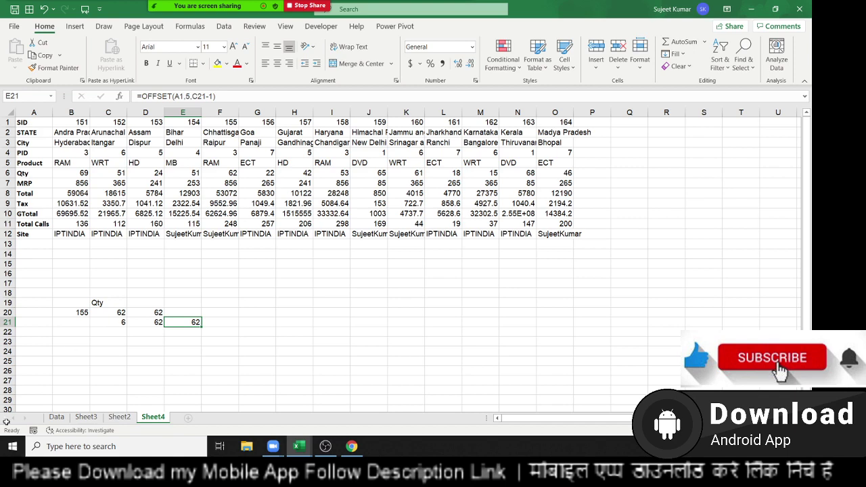
Copy the whole Qty column from the Data sheet.
{"action": "left_click", "coordinate": [113, 420]}
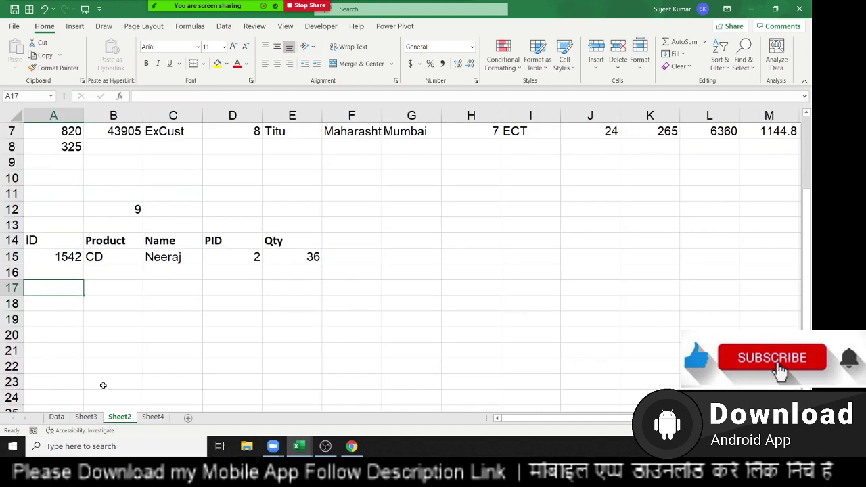
{"action": "left_click", "coordinate": [86, 418]}
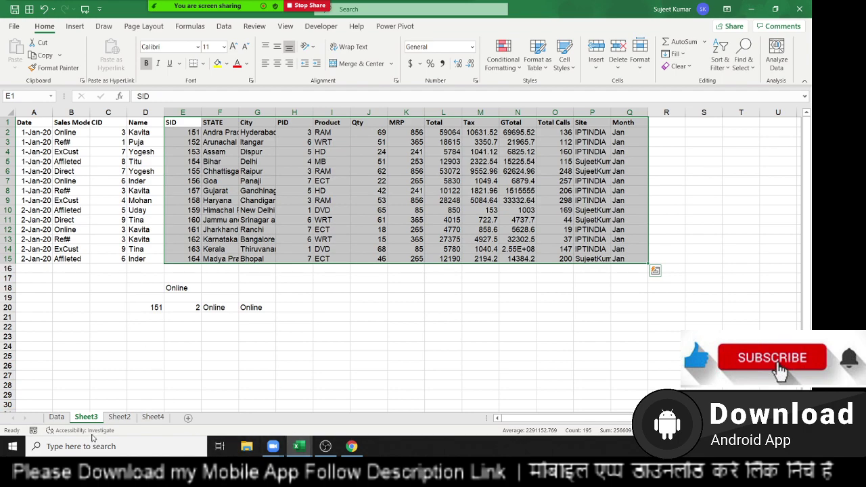
{"action": "left_click", "coordinate": [56, 417]}
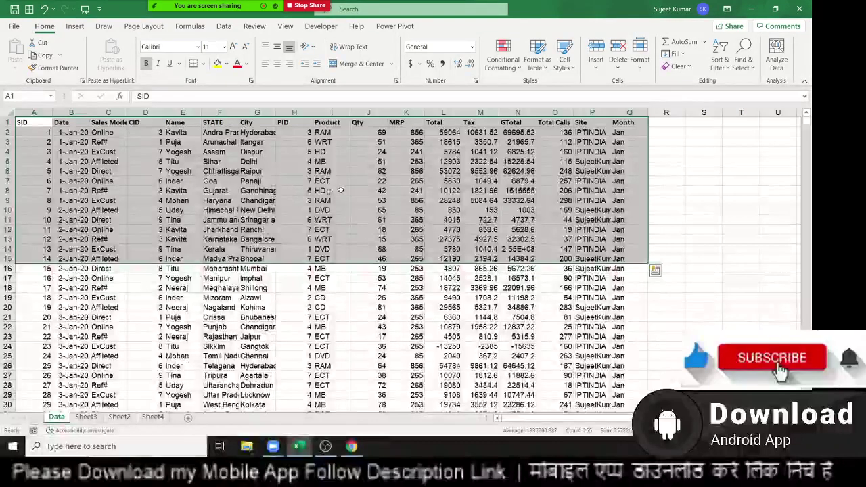
{"action": "left_click", "coordinate": [365, 127]}
{"action": "left_click", "coordinate": [367, 113]}
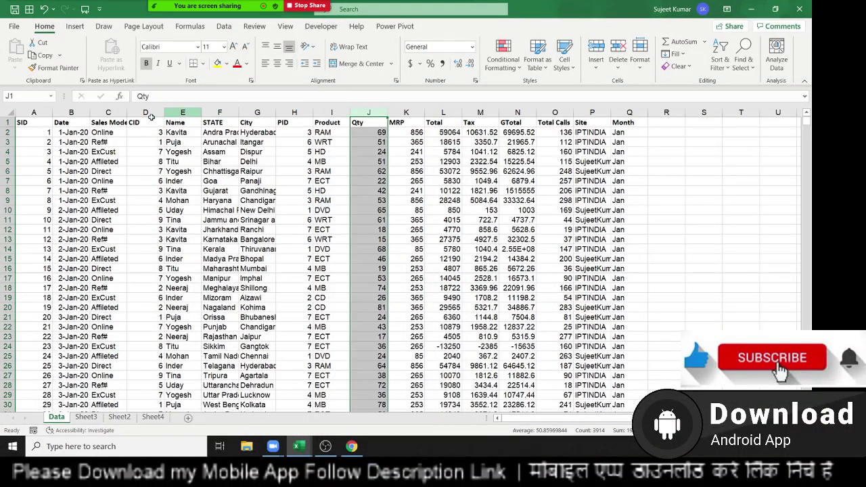
{"action": "key", "text": "ctrl+c"}
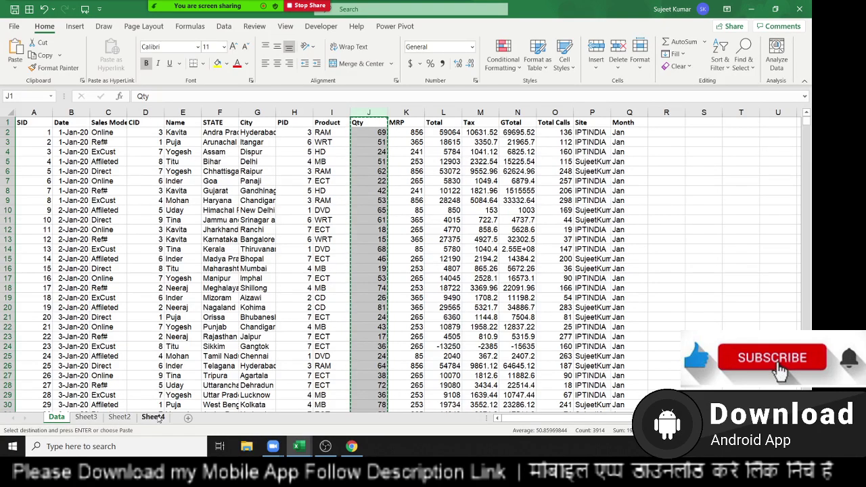
Add a new Sheet5 and paste the Qty column into column A.
{"action": "left_click", "coordinate": [153, 417]}
{"action": "left_click", "coordinate": [187, 419]}
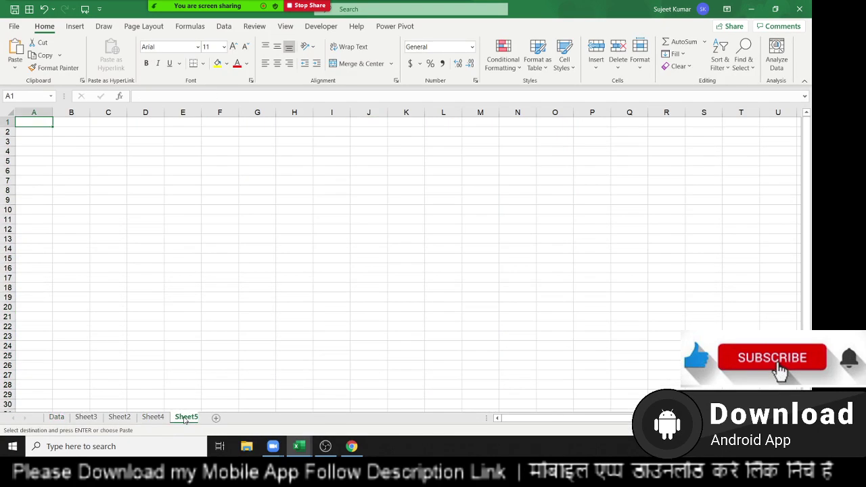
{"action": "key", "text": "ctrl+v"}
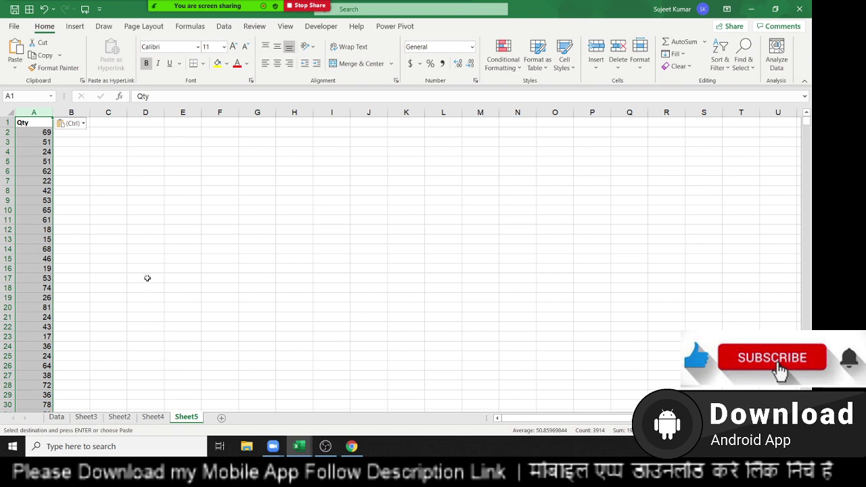
{"action": "key", "text": "Escape"}
Enter bands 0-40 with 500 and 41-80 with 1000 in D5:E6.
{"action": "left_click", "coordinate": [155, 177]}
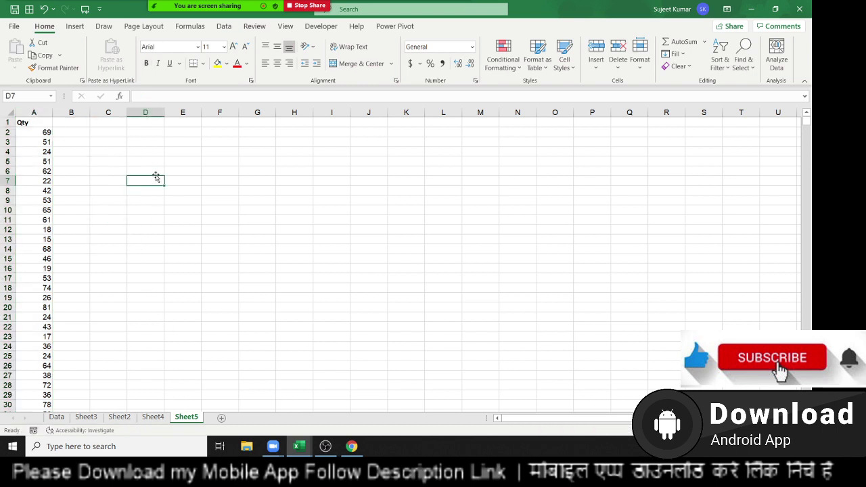
{"action": "key", "text": "Up"}
{"action": "key", "text": "Up"}
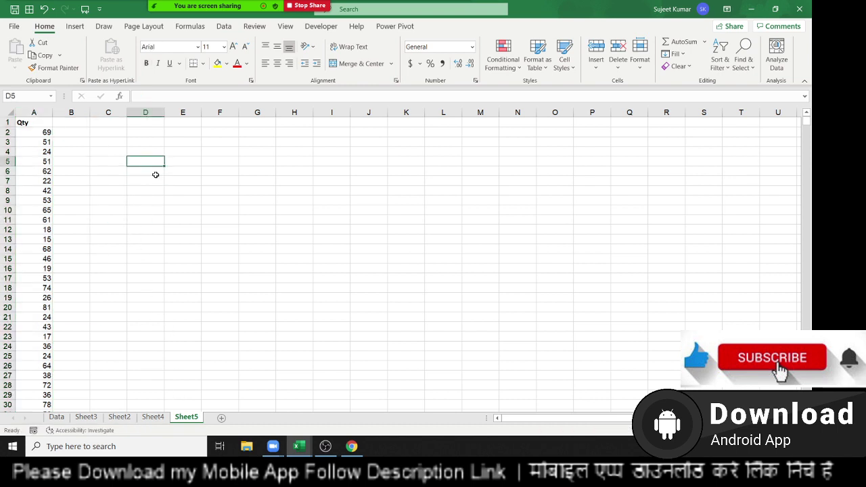
{"action": "type", "text": "0-40"}
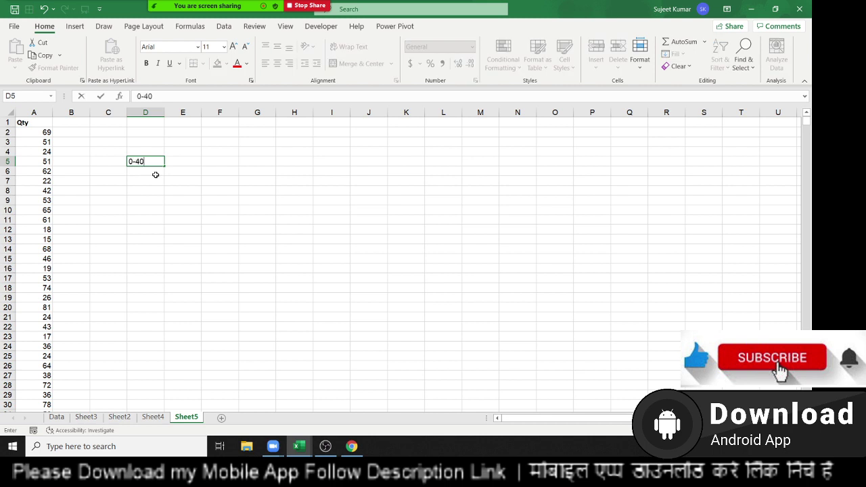
{"action": "key", "text": "Tab"}
{"action": "type", "text": "500"}
{"action": "key", "text": "Return"}
{"action": "left_click", "coordinate": [157, 177]}
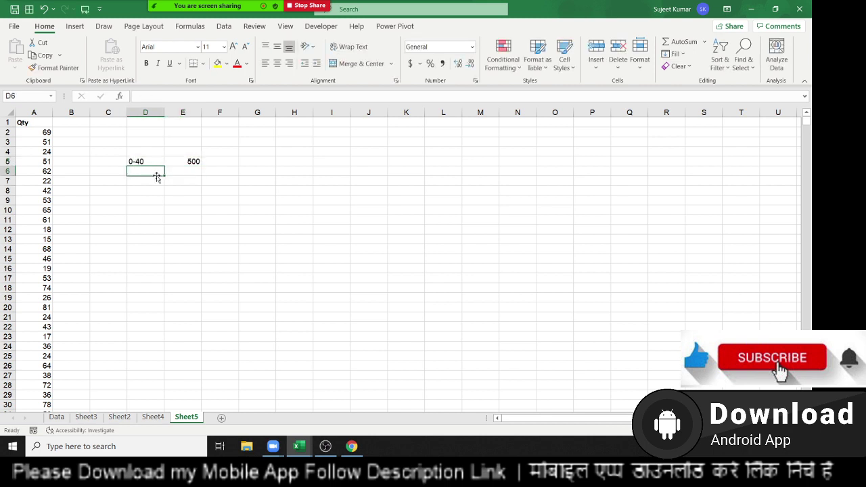
{"action": "type", "text": "41-"}
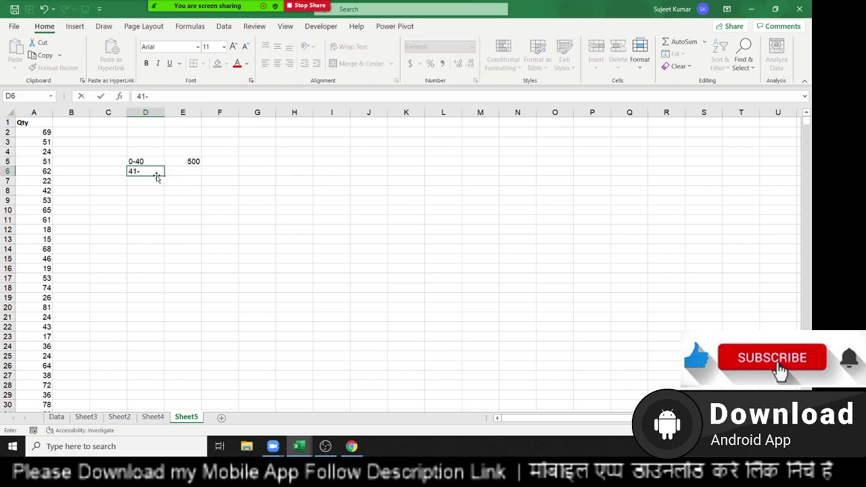
{"action": "type", "text": "80"}
{"action": "key", "text": "Tab"}
{"action": "type", "text": "10"}
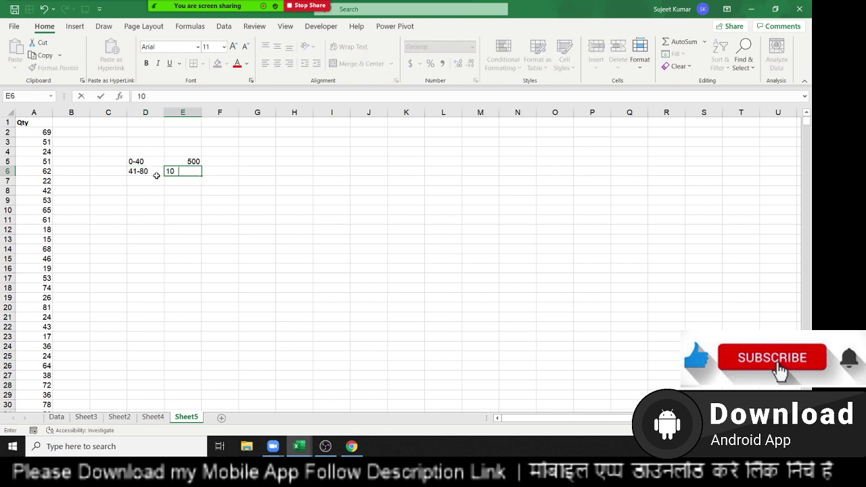
{"action": "type", "text": "00"}
{"action": "key", "text": "Return"}
Add bands 81-100 with 1500 and >100 with 5000 in D7:E8.
{"action": "type", "text": "8"}
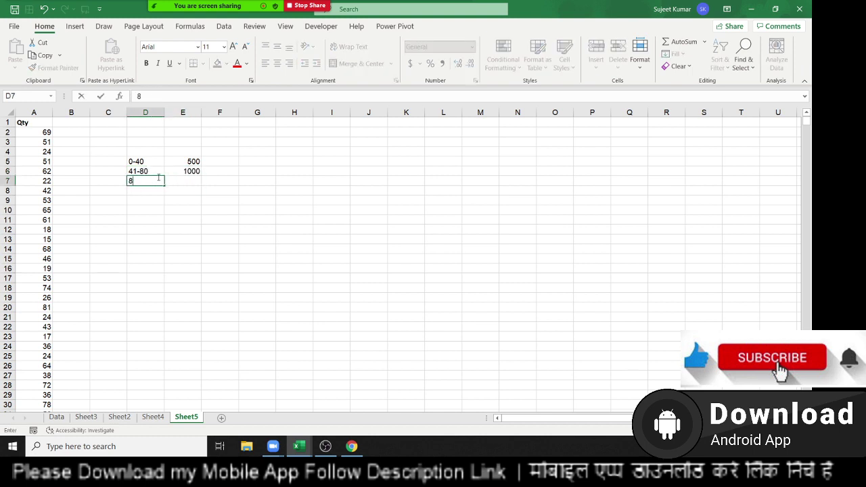
{"action": "type", "text": "1-100"}
{"action": "key", "text": "Tab"}
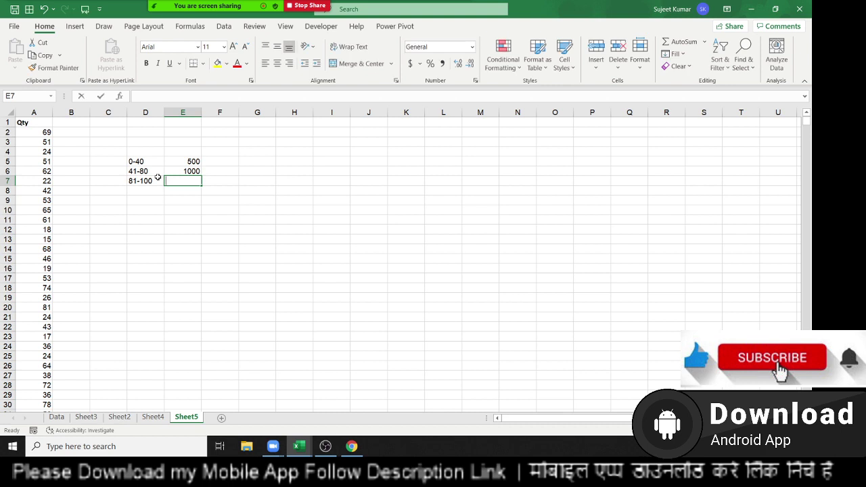
{"action": "type", "text": "1500"}
{"action": "key", "text": "Return"}
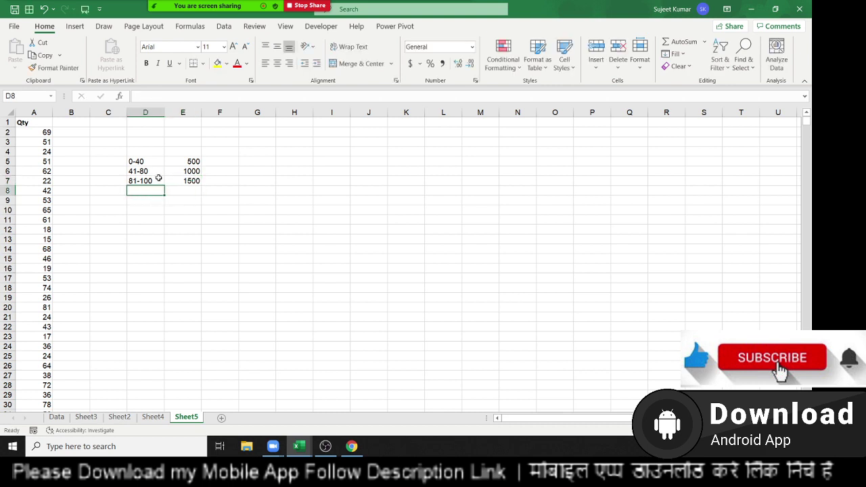
{"action": "type", "text": ">100"}
{"action": "key", "text": "Tab"}
{"action": "type", "text": "5"}
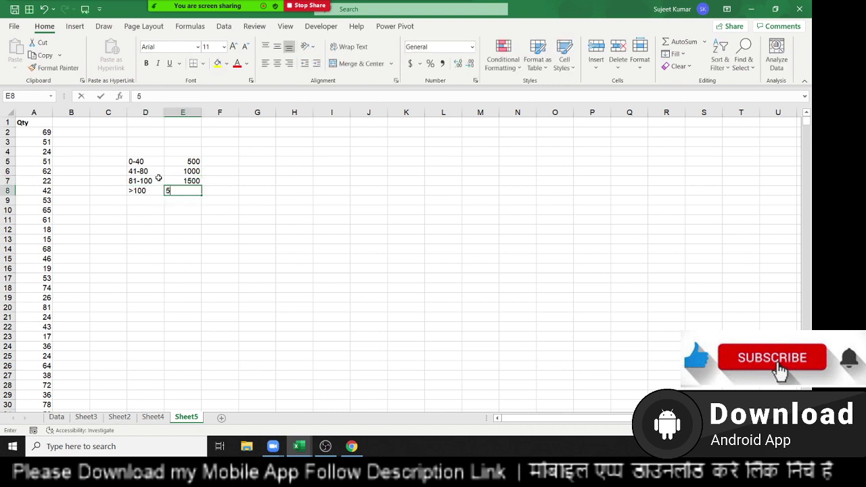
{"action": "type", "text": "000"}
{"action": "key", "text": "Return"}
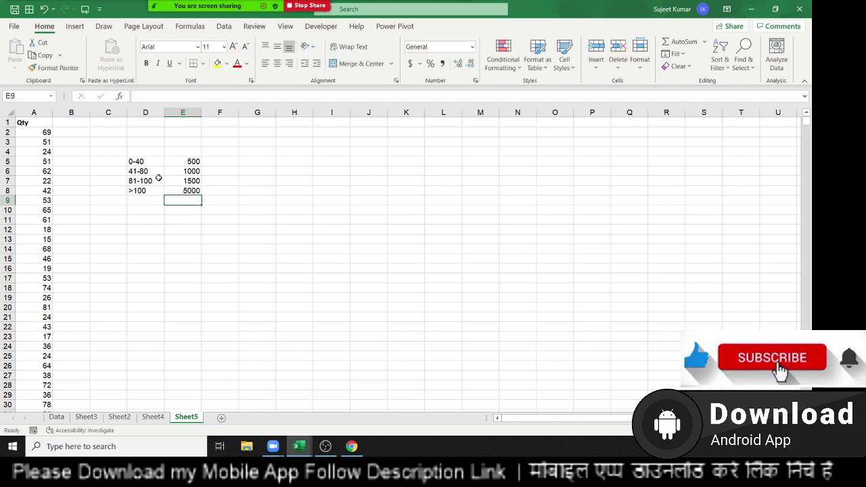
List lower bounds 0, 41, 81, 101 in D10:D13.
{"action": "left_click_drag", "start_coordinate": [71, 133], "coordinate": [60, 267]}
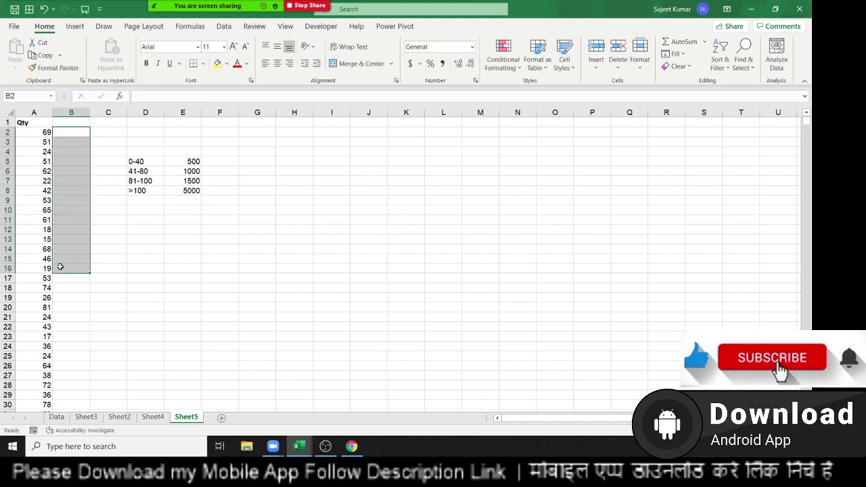
{"action": "left_click", "coordinate": [138, 215]}
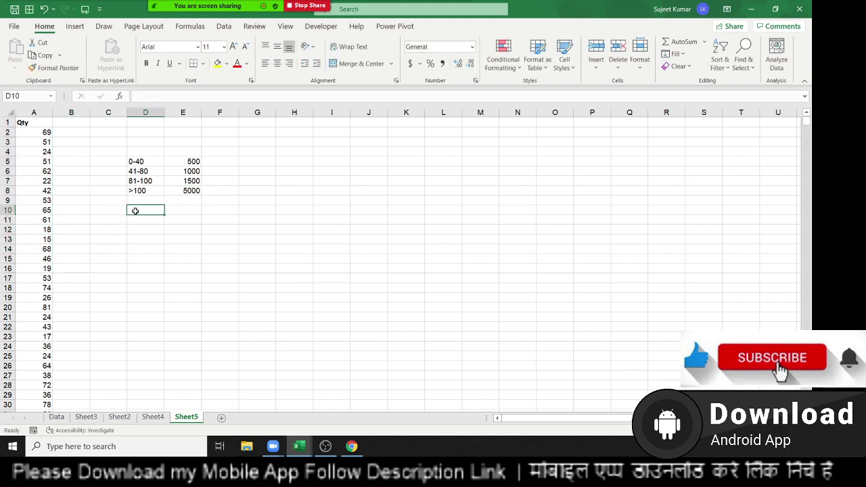
{"action": "type", "text": "0"}
{"action": "key", "text": "Return"}
{"action": "type", "text": "45"}
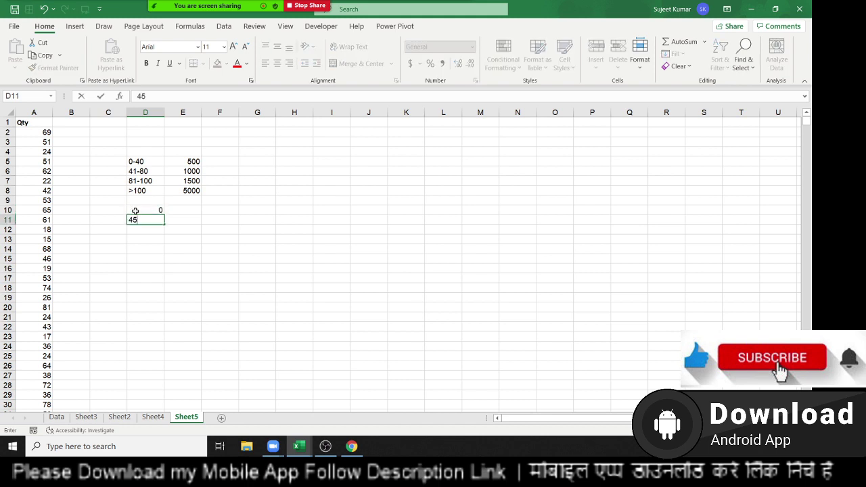
{"action": "key", "text": "Escape"}
{"action": "type", "text": "41"}
{"action": "key", "text": "Return"}
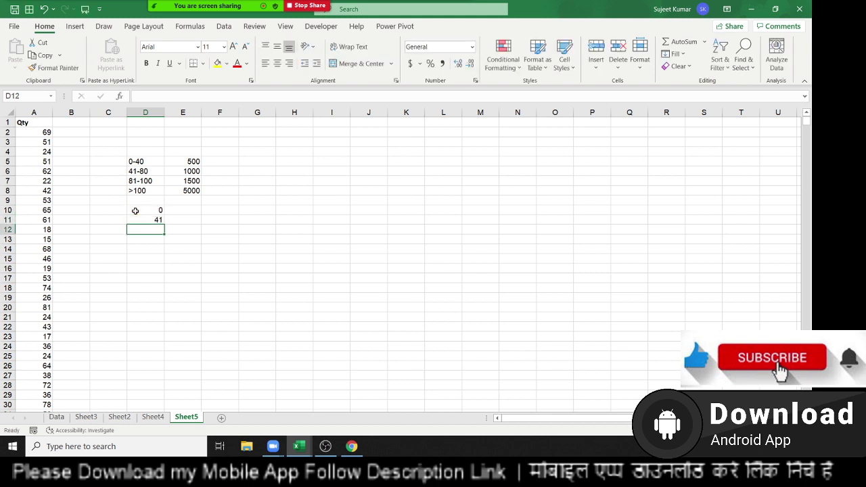
{"action": "type", "text": "81"}
{"action": "key", "text": "Return"}
{"action": "type", "text": "101"}
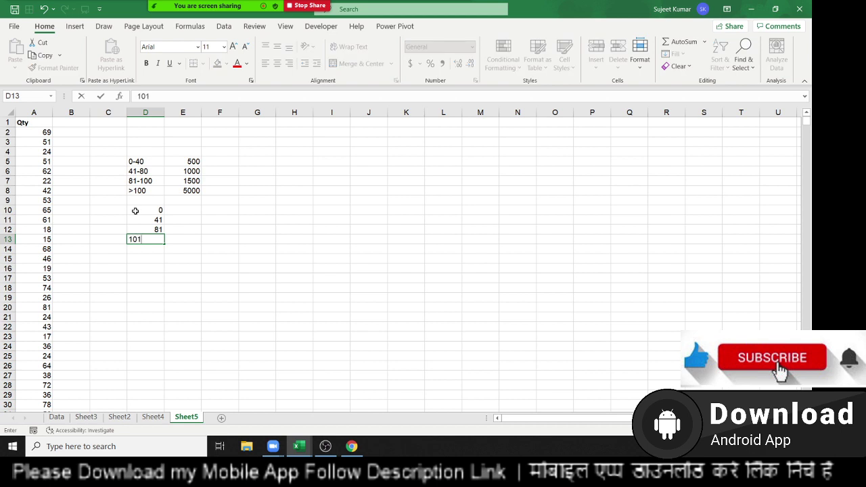
{"action": "key", "text": "Return"}
Copy the amounts 500–5000 from E5:E8 into E10:E13 beside the lower bounds.
{"action": "left_click", "coordinate": [203, 194]}
{"action": "left_click", "coordinate": [193, 192]}
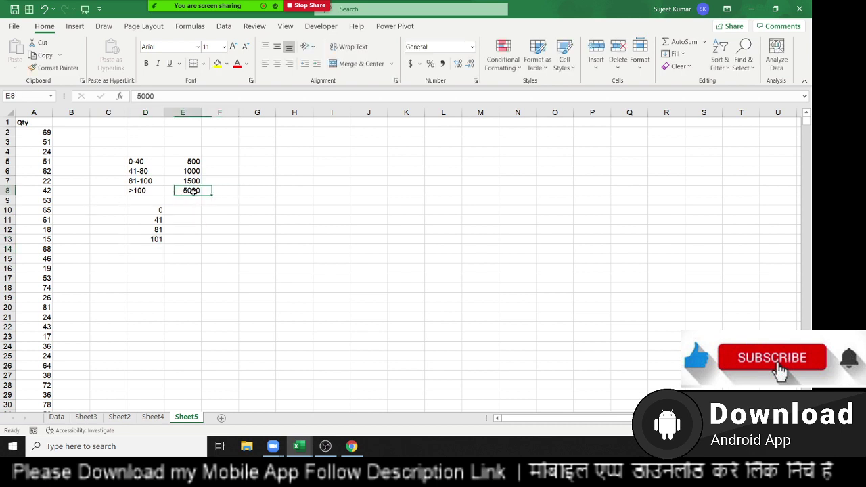
{"action": "key", "text": "shift+Up"}
{"action": "key", "text": "shift+Up"}
{"action": "key", "text": "shift+Up"}
{"action": "key", "text": "ctrl+c"}
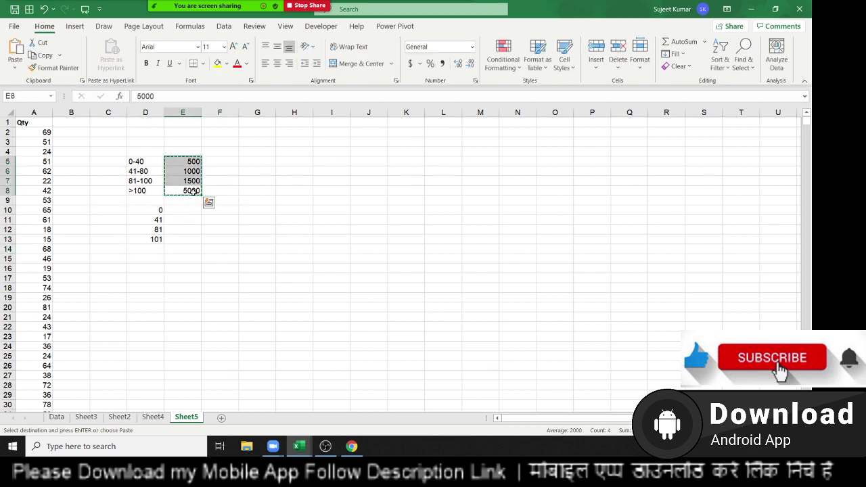
{"action": "key", "text": "Down"}
{"action": "key", "text": "Down"}
{"action": "key", "text": "Return"}
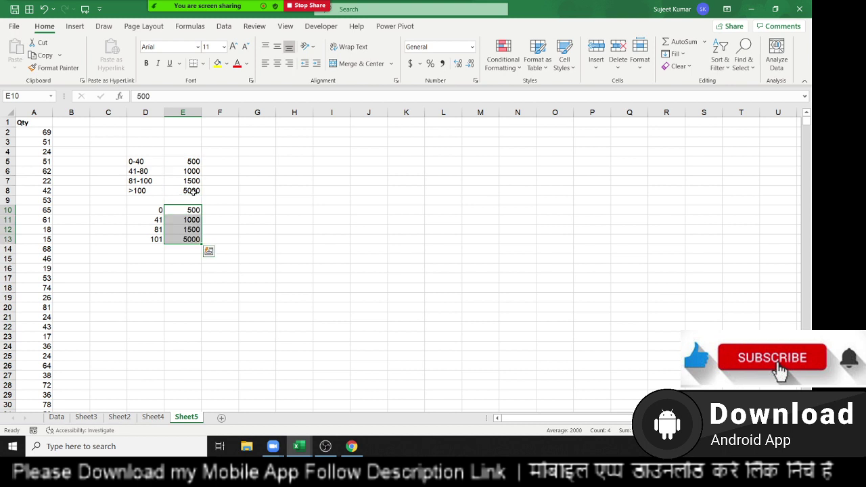
{"action": "left_click", "coordinate": [70, 138]}
Enter =VLOOKUP(A2,D10:E13,2,0) in B2 as an exact-match lookup.
{"action": "type", "text": "=v"}
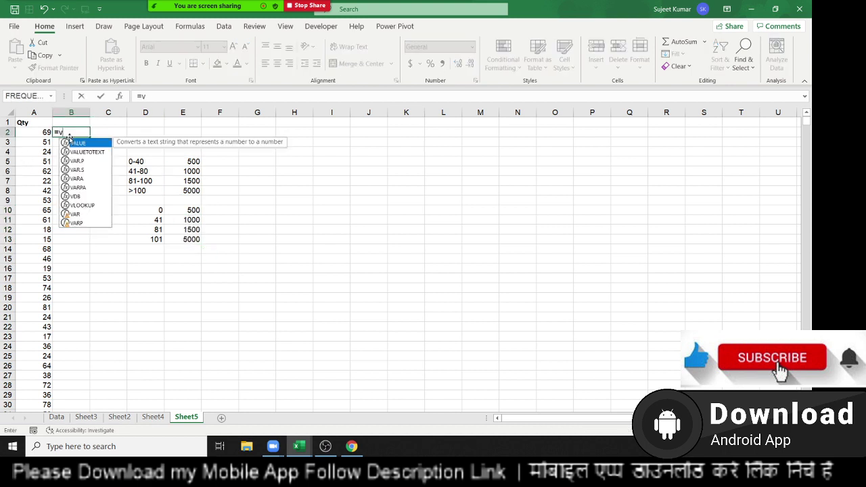
{"action": "type", "text": "l"}
{"action": "key", "text": "Tab"}
{"action": "left_click", "coordinate": [42, 133]}
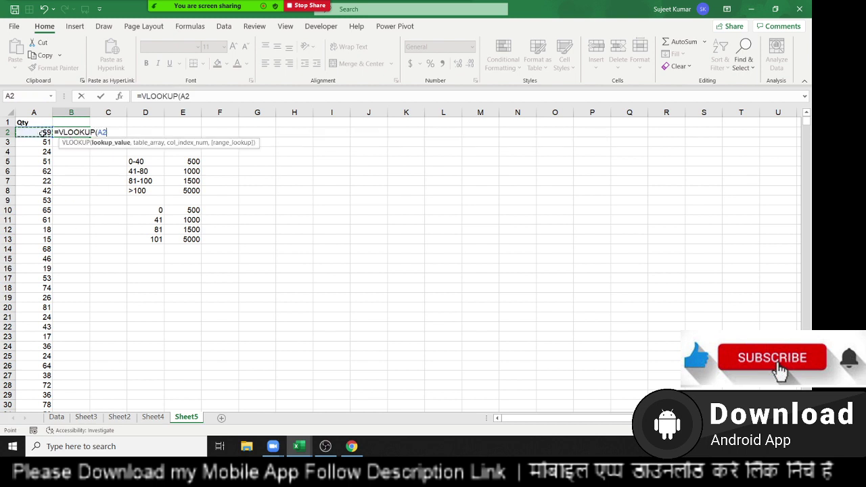
{"action": "type", "text": ","}
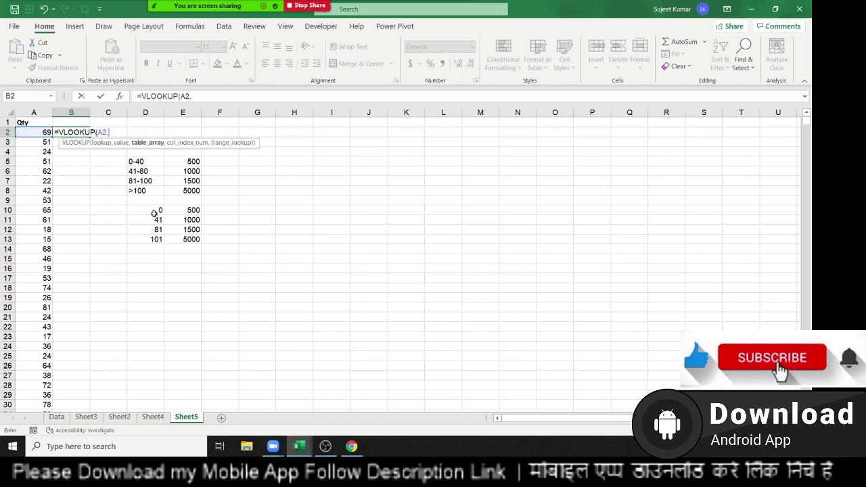
{"action": "left_click_drag", "start_coordinate": [154, 214], "coordinate": [177, 234]}
{"action": "type", "text": ","}
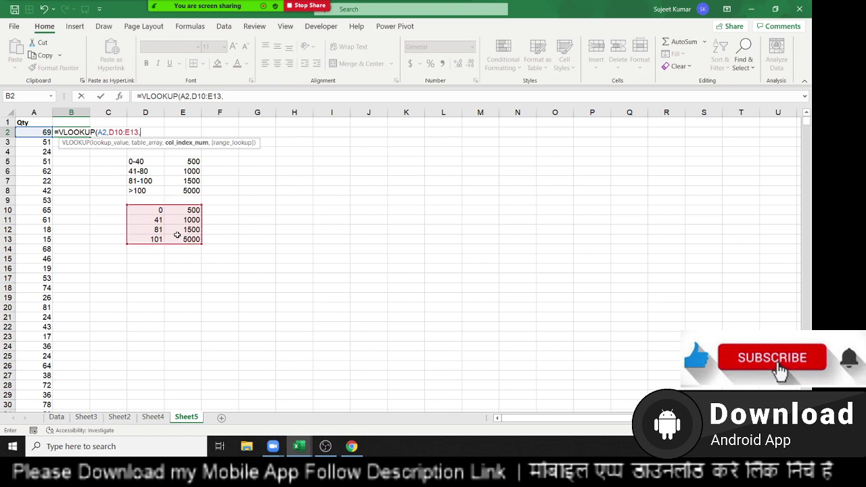
{"action": "type", "text": "2,0"}
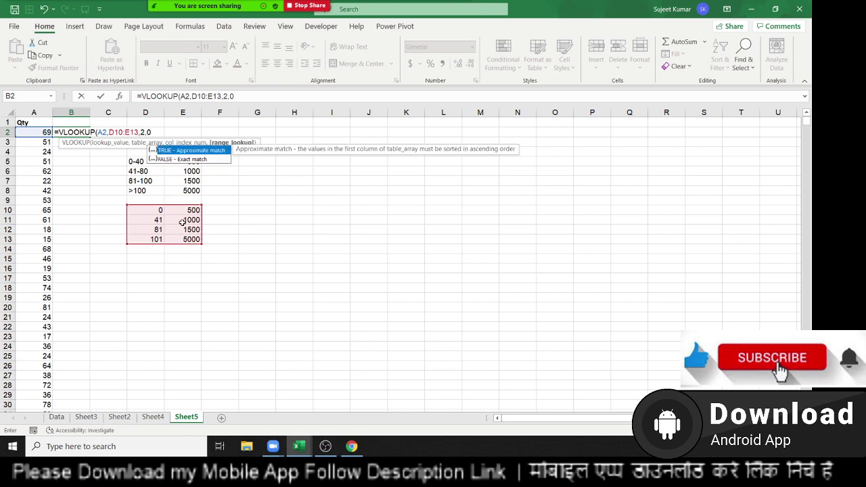
{"action": "key", "text": "Return"}
{"action": "key", "text": "Up"}
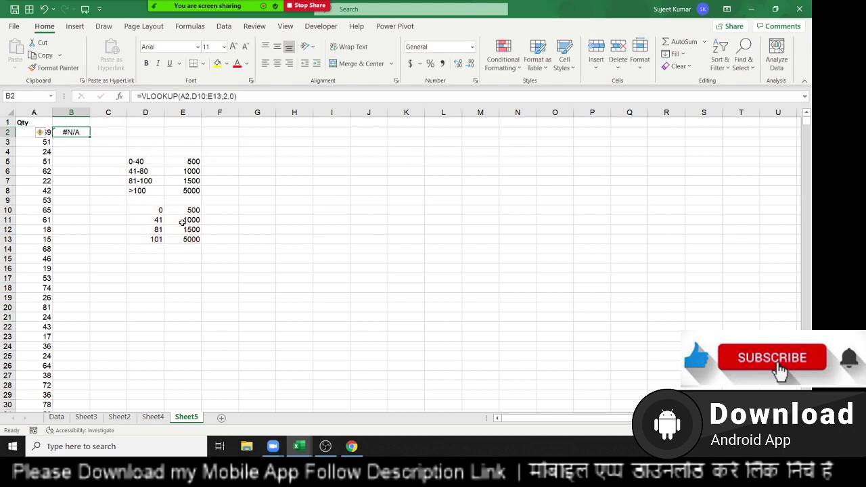
Change B2's match argument to 1 so Qty 69 returns 1000 from the 41 band.
{"action": "double_click", "coordinate": [76, 133]}
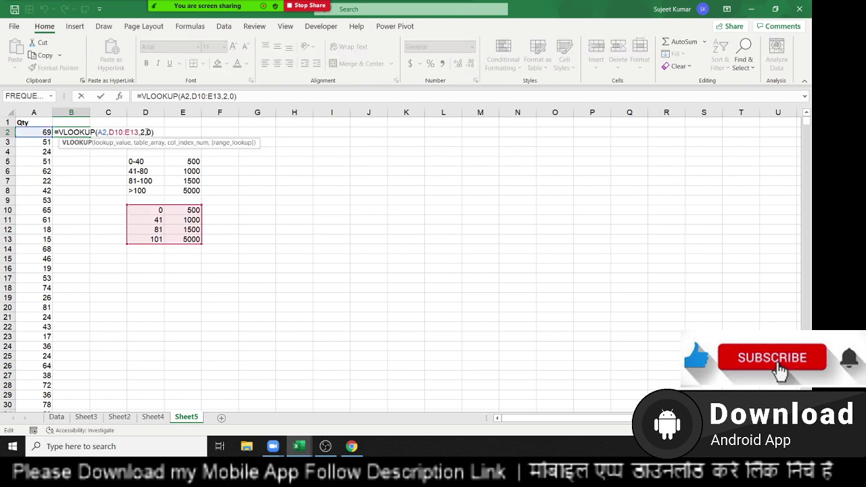
{"action": "double_click", "coordinate": [148, 132]}
{"action": "type", "text": "1"}
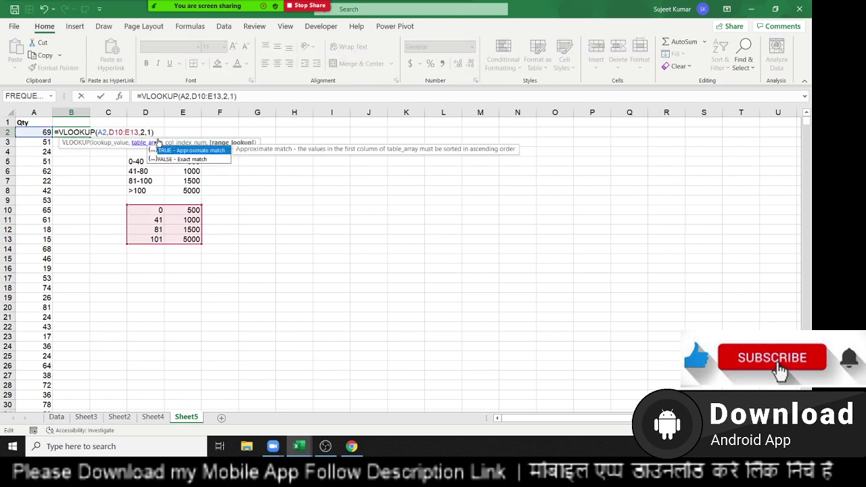
{"action": "key", "text": "Return"}
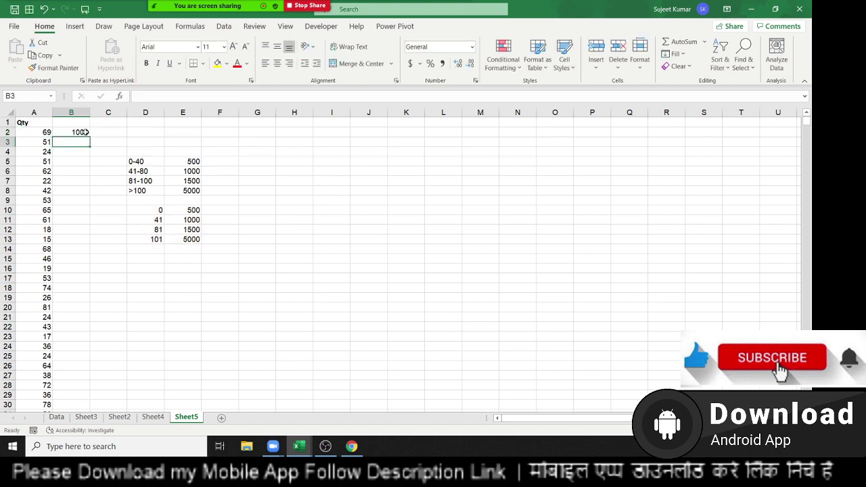
{"action": "key", "text": "Up"}
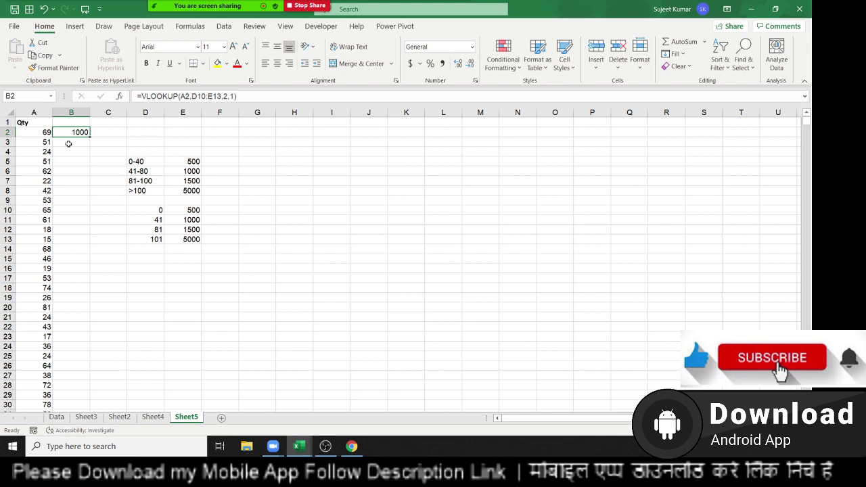
{"action": "left_click", "coordinate": [47, 133]}
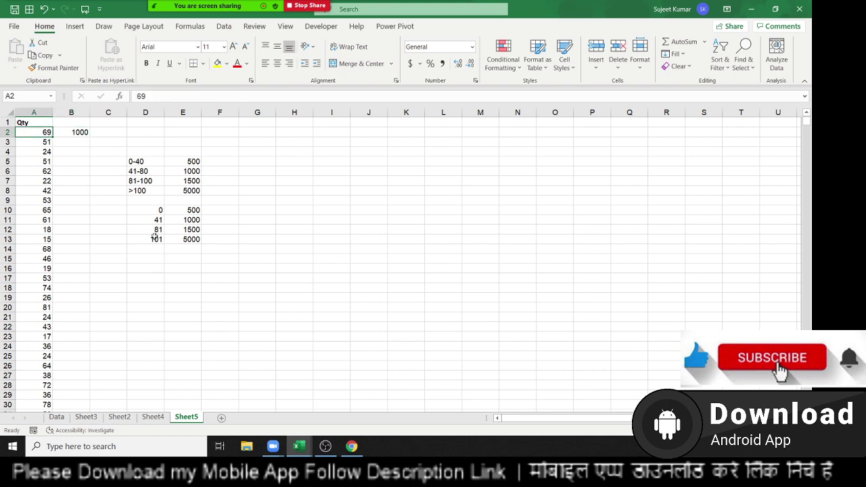
{"action": "left_click_drag", "start_coordinate": [154, 232], "coordinate": [155, 221]}
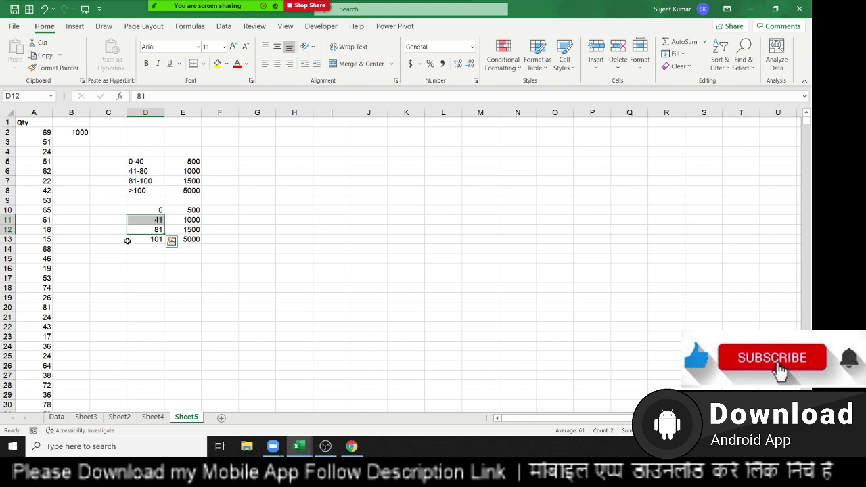
Enter =LOOKUP(A3,{0,41,81,101},{500,1000,1500,5000}) in B3, returning 1000 for Qty 51.
{"action": "left_click", "coordinate": [76, 143]}
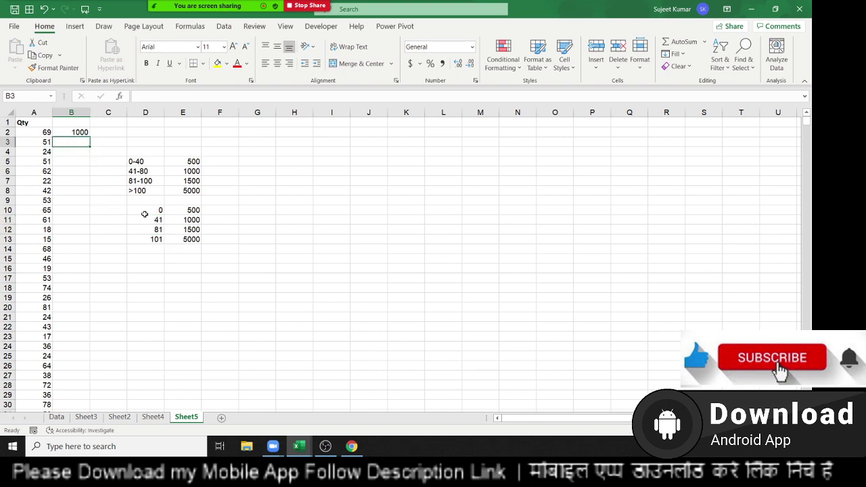
{"action": "left_click_drag", "start_coordinate": [144, 212], "coordinate": [179, 237]}
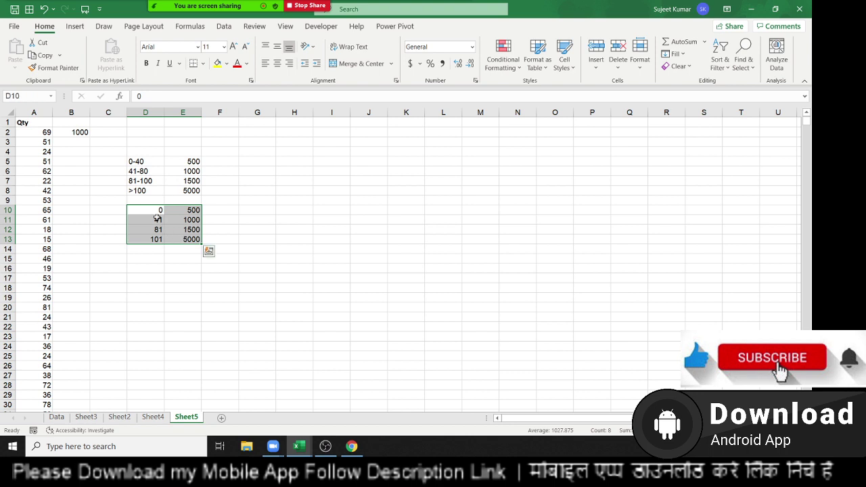
{"action": "left_click", "coordinate": [86, 141]}
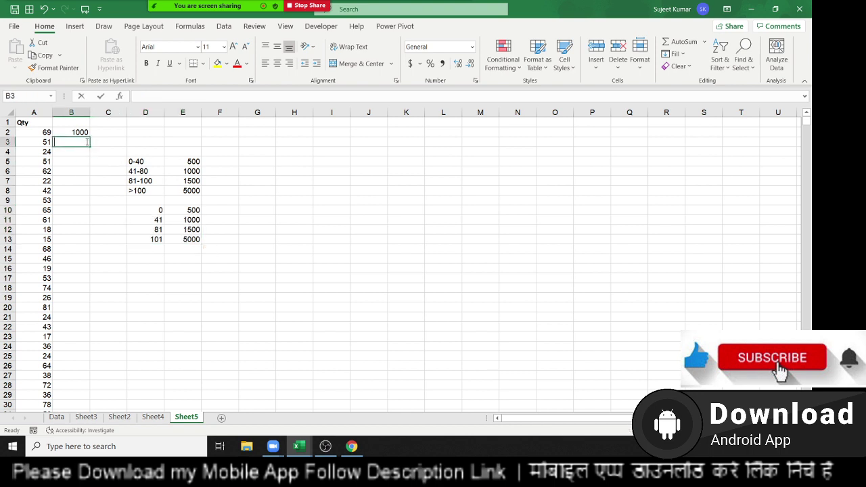
{"action": "type", "text": "=loo"}
{"action": "key", "text": "Tab"}
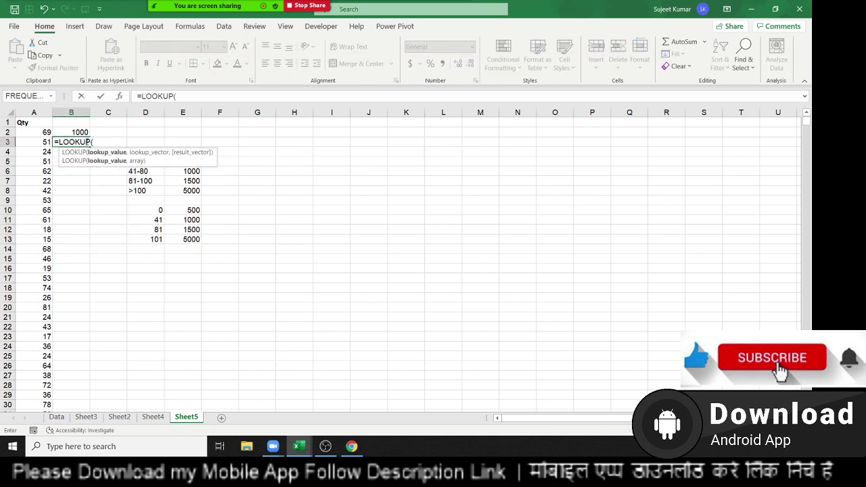
{"action": "left_click", "coordinate": [34, 141]}
{"action": "type", "text": ",{0,41,"}
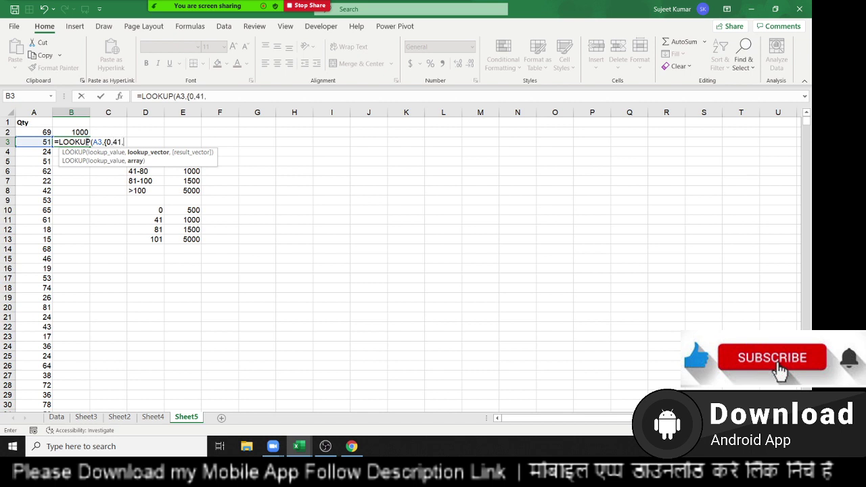
{"action": "type", "text": "81,1"}
{"action": "type", "text": "01}"}
{"action": "type", "text": ",{"}
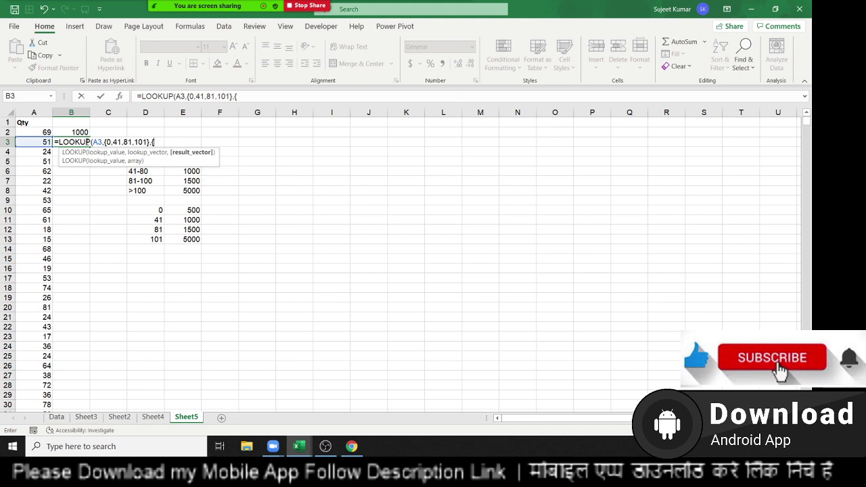
{"action": "type", "text": "500,1"}
{"action": "type", "text": "000,150"}
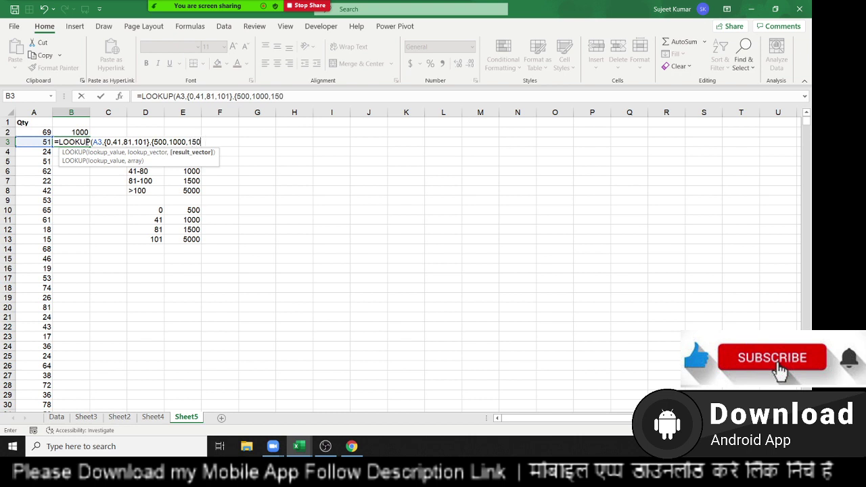
{"action": "type", "text": "0,500"}
{"action": "type", "text": "0})"}
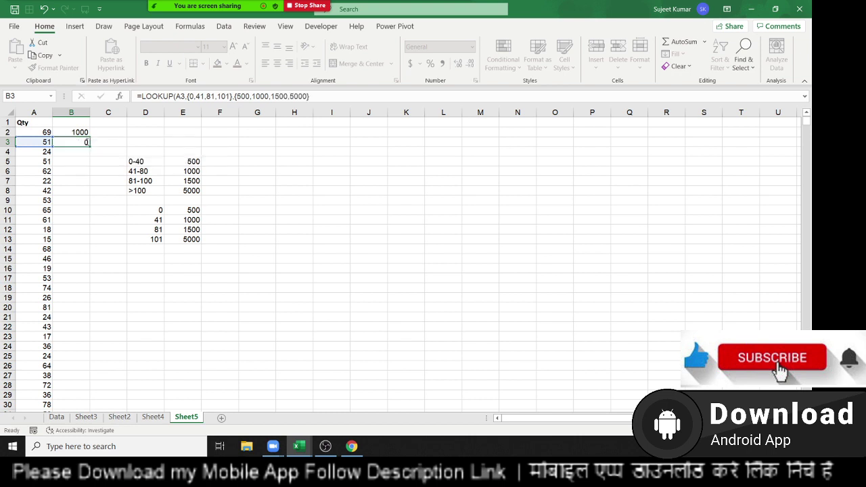
{"action": "key", "text": "Return"}
{"action": "key", "text": "Up"}
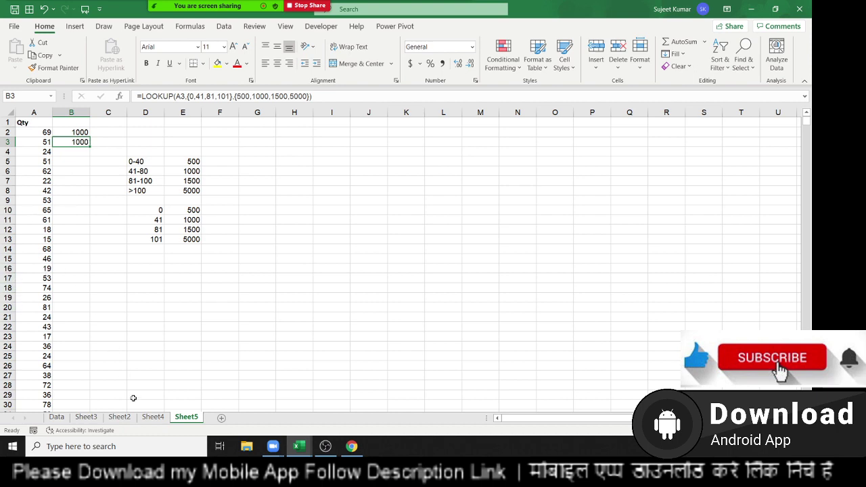
Copy the Name, Product and Qty columns (E, I, J) from the Data sheet.
{"action": "left_click", "coordinate": [59, 417]}
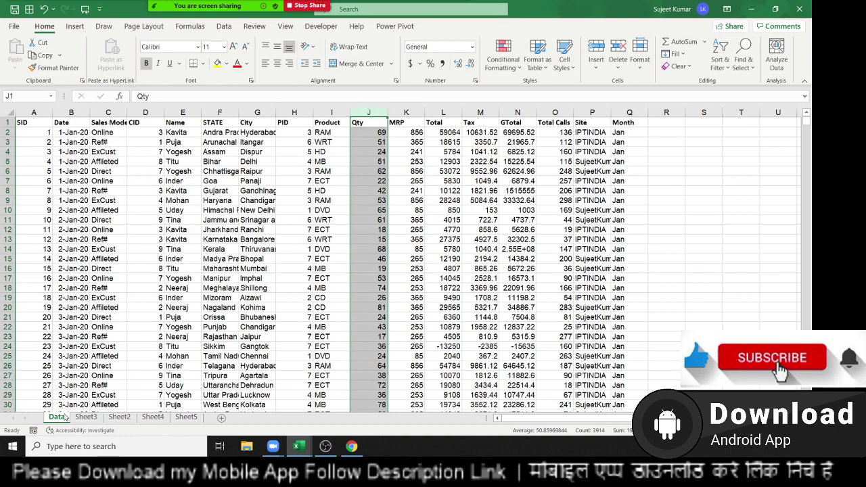
{"action": "left_click", "coordinate": [145, 210]}
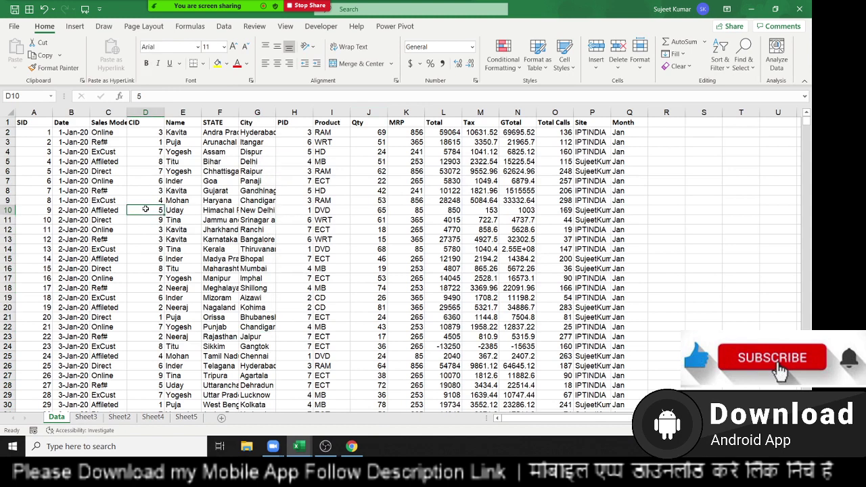
{"action": "left_click", "coordinate": [184, 112]}
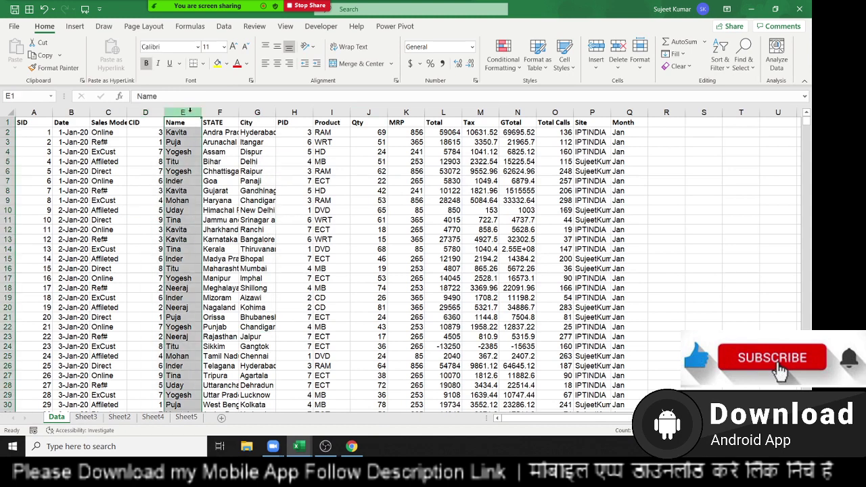
{"action": "left_click", "coordinate": [331, 112], "text": "ctrl"}
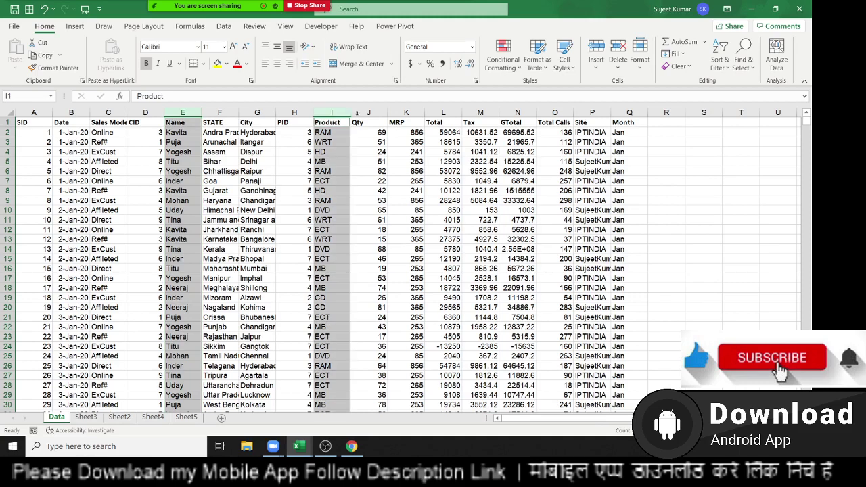
{"action": "left_click", "coordinate": [369, 112], "text": "ctrl"}
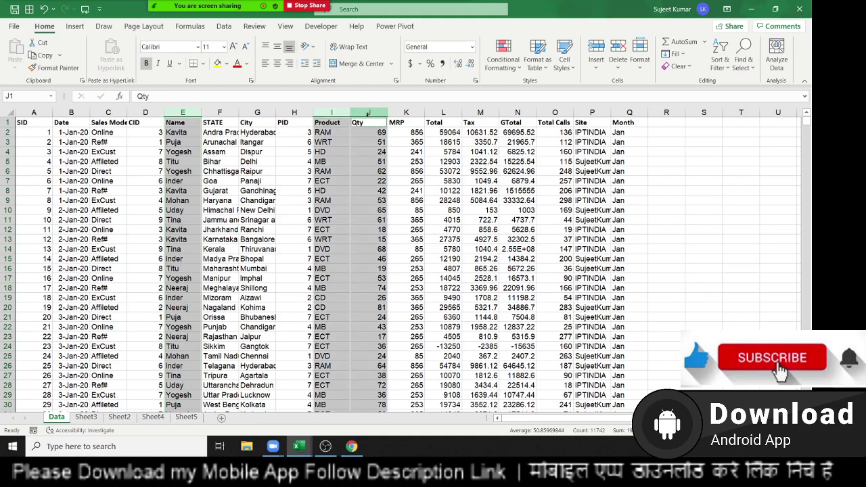
{"action": "key", "text": "ctrl+c"}
Paste the three columns into A1 of a new Sheet6.
{"action": "left_click", "coordinate": [189, 417]}
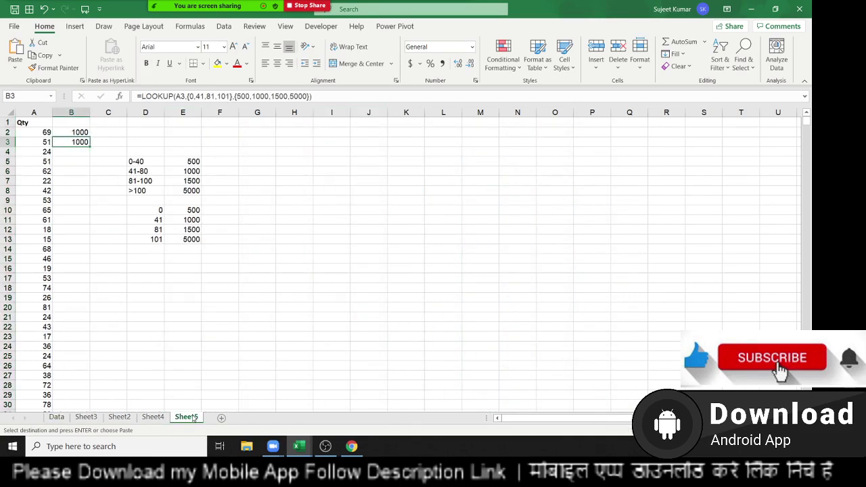
{"action": "left_click", "coordinate": [222, 418]}
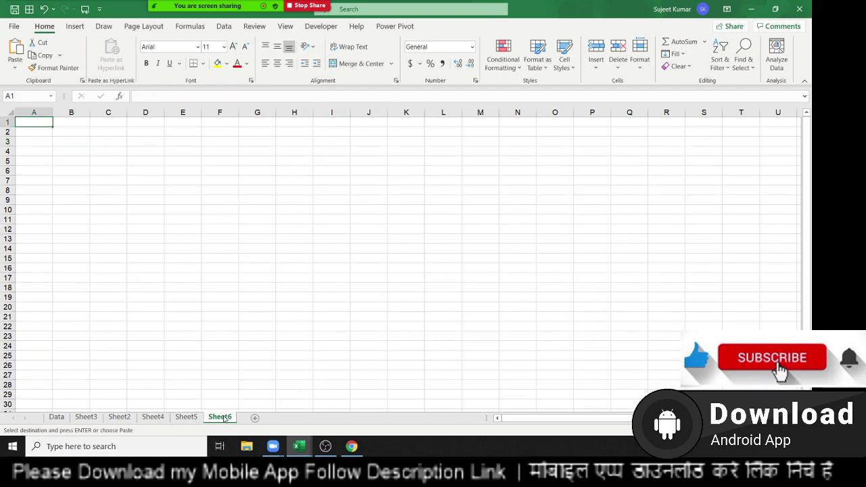
{"action": "key", "text": "ctrl+v"}
{"action": "left_click", "coordinate": [82, 143]}
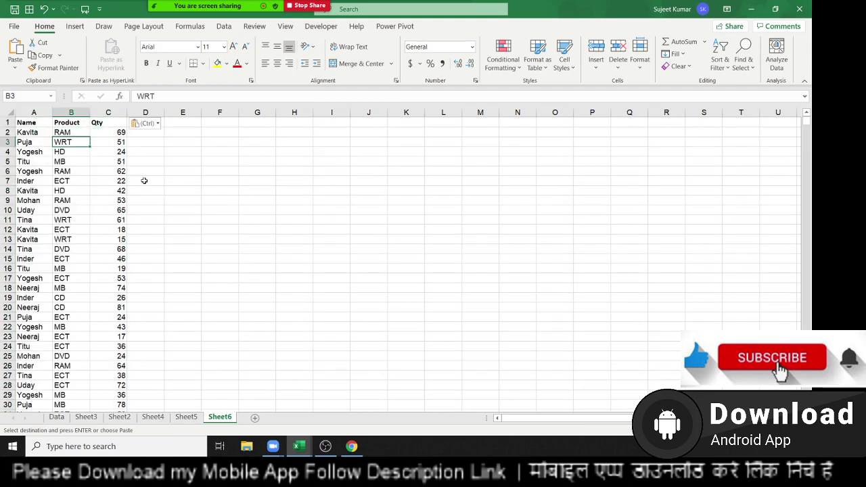
{"action": "left_click", "coordinate": [231, 144]}
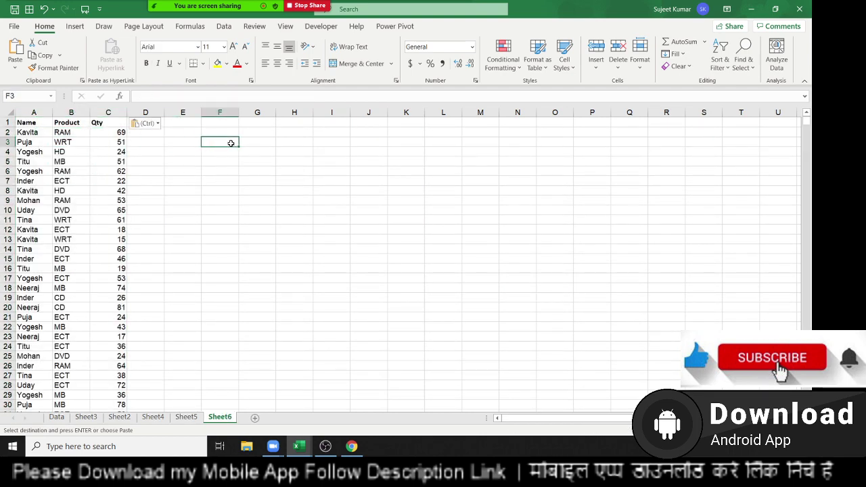
Enter Puja as the lookup name in F3.
{"action": "key", "text": "Escape"}
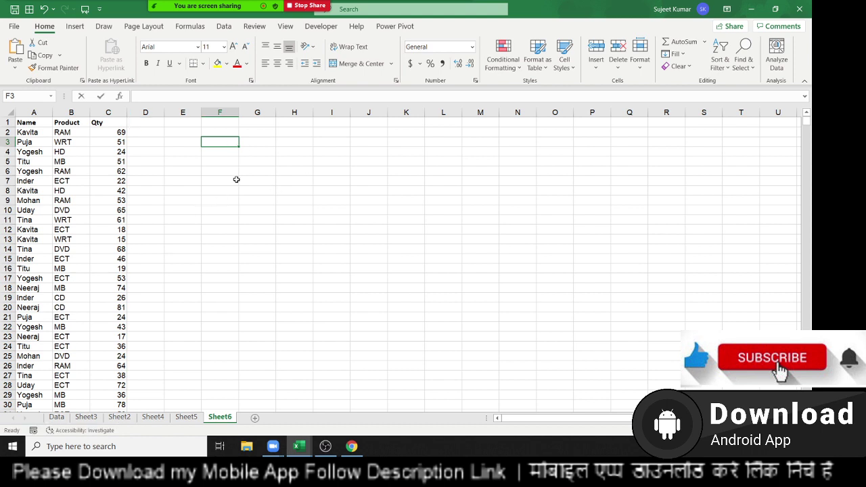
{"action": "type", "text": "Puja"}
{"action": "key", "text": "Tab"}
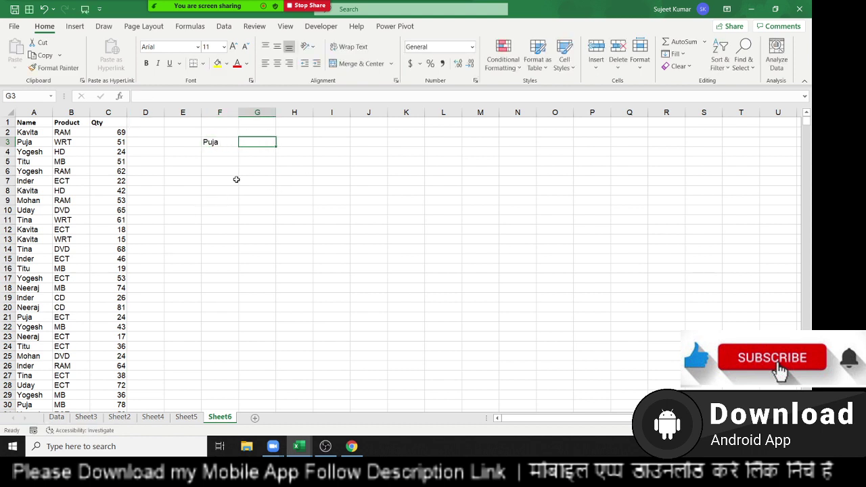
In G3 enter =VLOOKUP(F3,A:C,2,0) to look up F3 over columns A:C.
{"action": "type", "text": "=vl"}
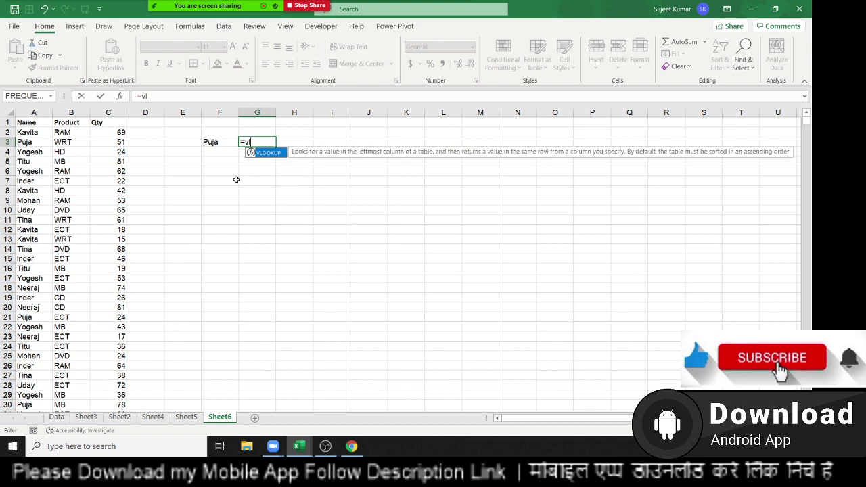
{"action": "key", "text": "Tab"}
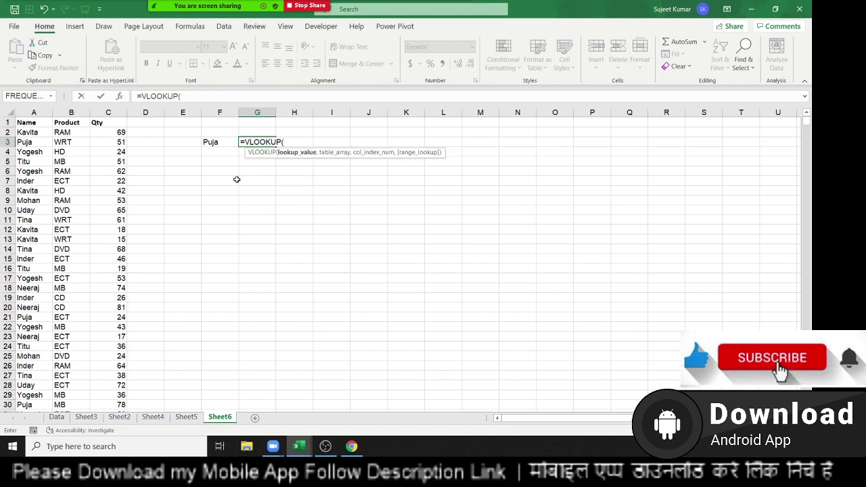
{"action": "left_click", "coordinate": [222, 143]}
{"action": "type", "text": ","}
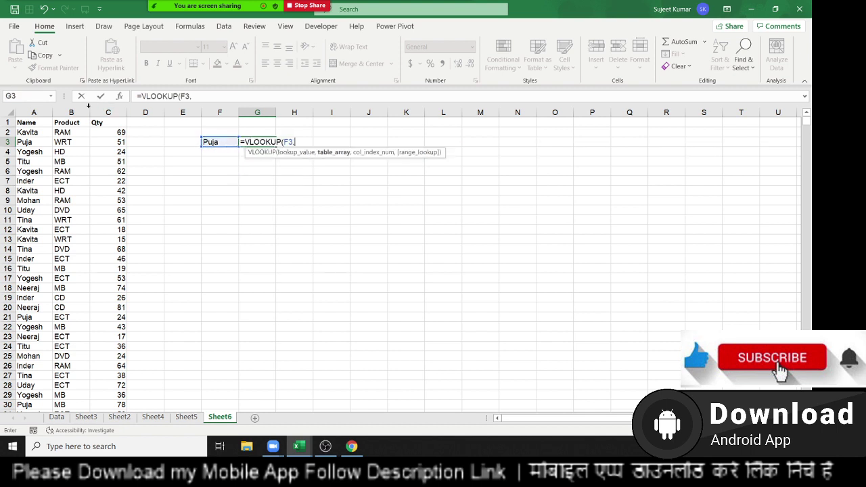
{"action": "left_click_drag", "start_coordinate": [33, 112], "coordinate": [129, 122]}
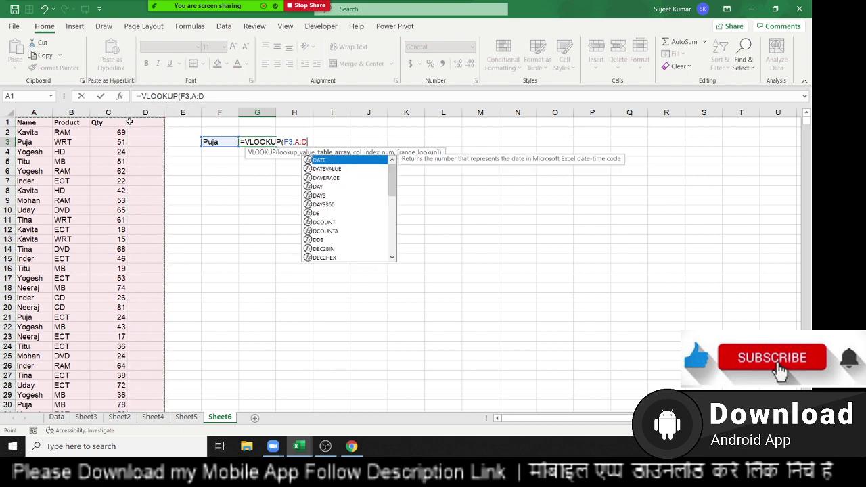
{"action": "left_click_drag", "start_coordinate": [130, 121], "coordinate": [124, 116]}
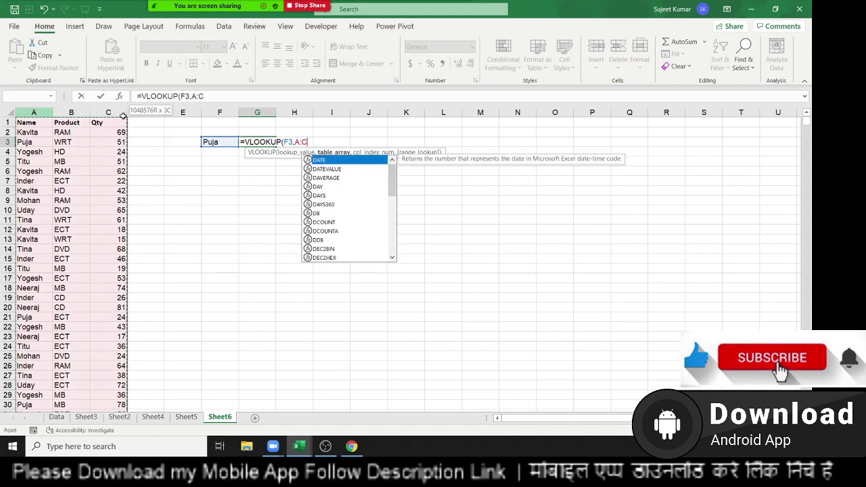
{"action": "type", "text": ",2"}
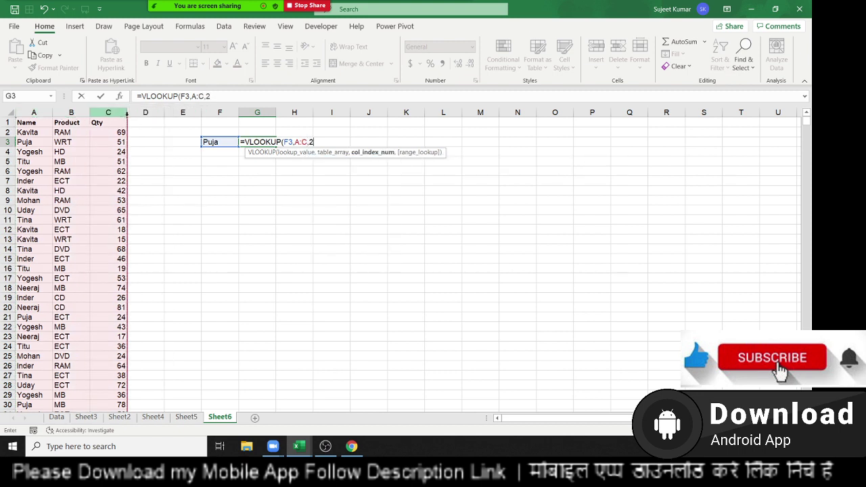
{"action": "type", "text": ",0"}
{"action": "key", "text": "Return"}
Edit the G3 formula to remove the column index 2.
{"action": "key", "text": "Up"}
{"action": "key", "text": "Left"}
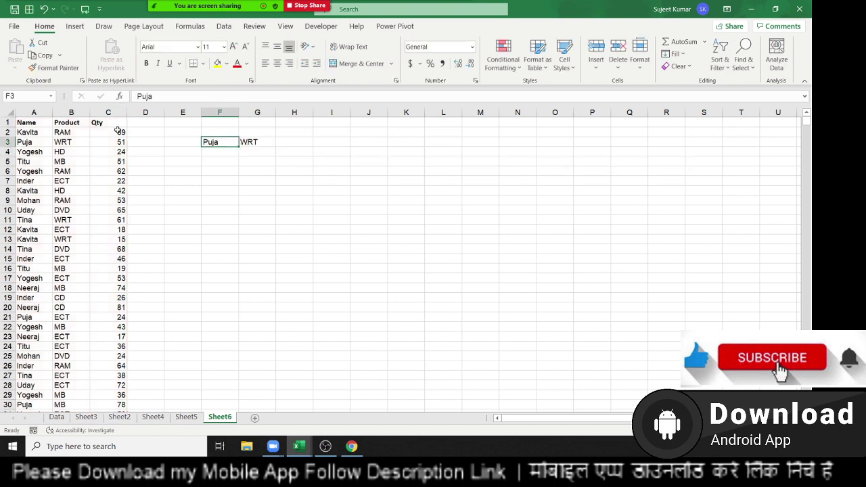
{"action": "double_click", "coordinate": [247, 146]}
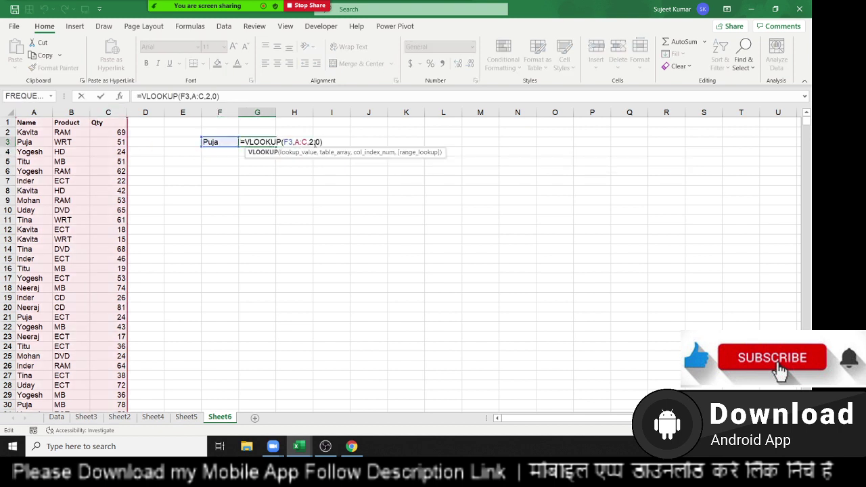
{"action": "left_click", "coordinate": [316, 142]}
{"action": "key", "text": "BackSpace"}
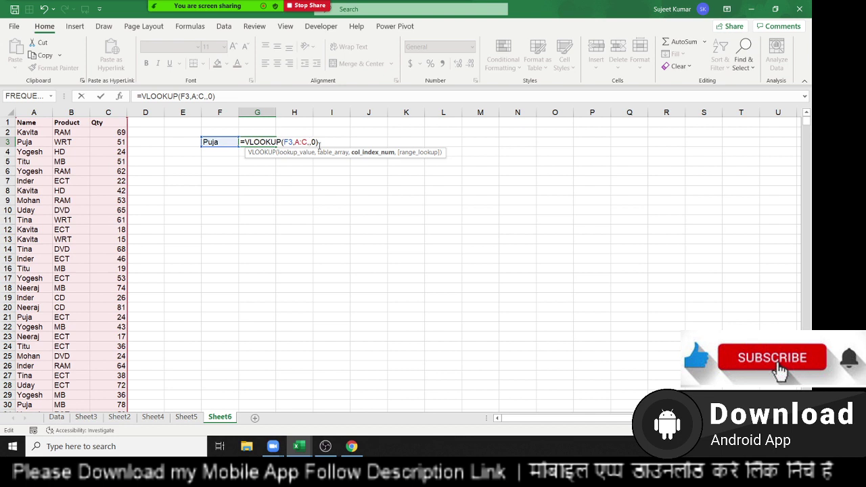
Set the column index to 3 so G3 returns Puja's Qty 51.
{"action": "type", "text": "3"}
{"action": "key", "text": "Return"}
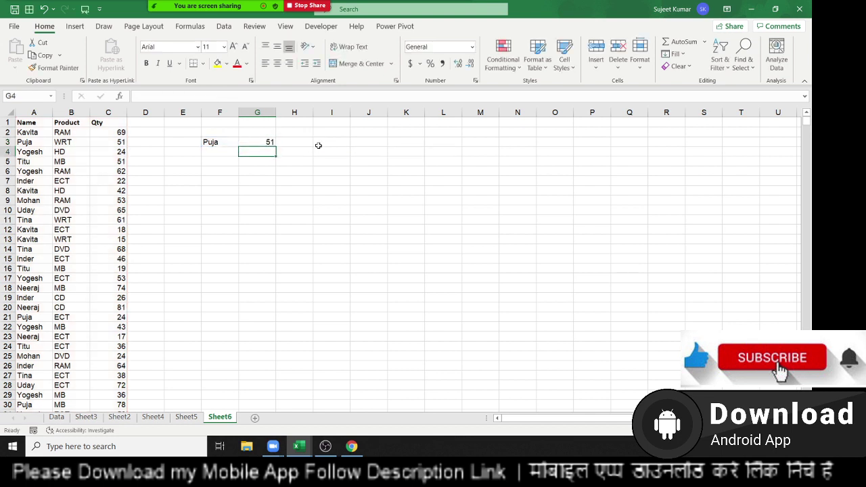
{"action": "key", "text": "Left"}
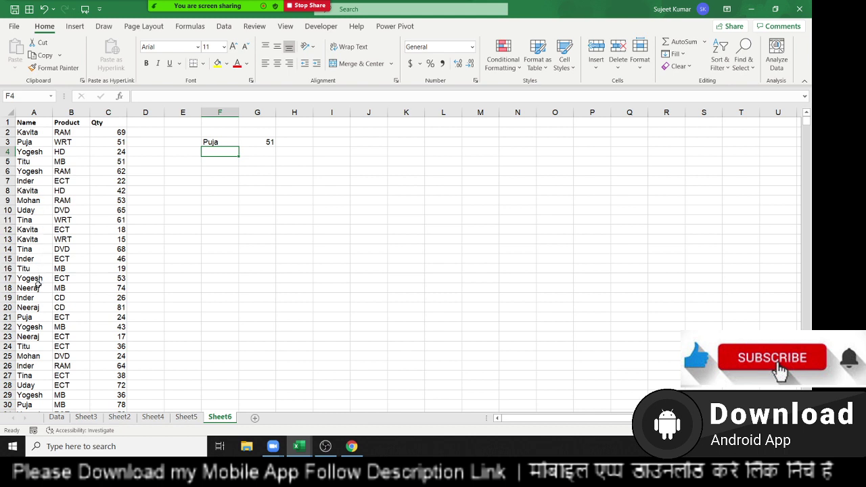
Copy Puja and DVD from row 33 of the data into F6:G6.
{"action": "left_click_drag", "start_coordinate": [27, 318], "coordinate": [81, 318]}
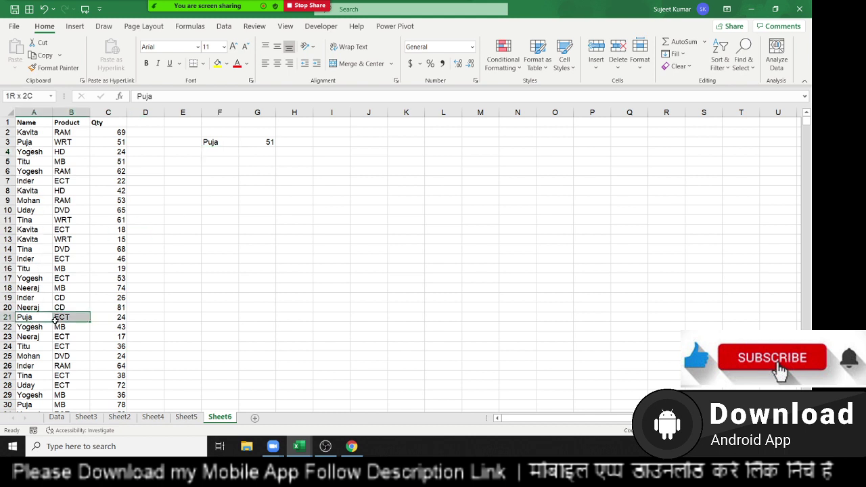
{"action": "scroll", "coordinate": [29, 379], "scroll_direction": "down", "scroll_amount": 2}
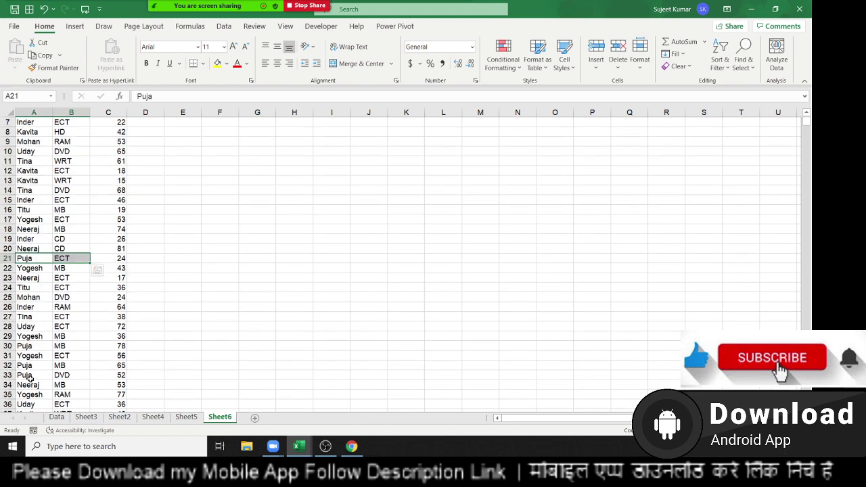
{"action": "left_click_drag", "start_coordinate": [29, 378], "coordinate": [86, 376]}
{"action": "key", "text": "ctrl+c"}
{"action": "scroll", "coordinate": [228, 292], "scroll_direction": "up", "scroll_amount": 2}
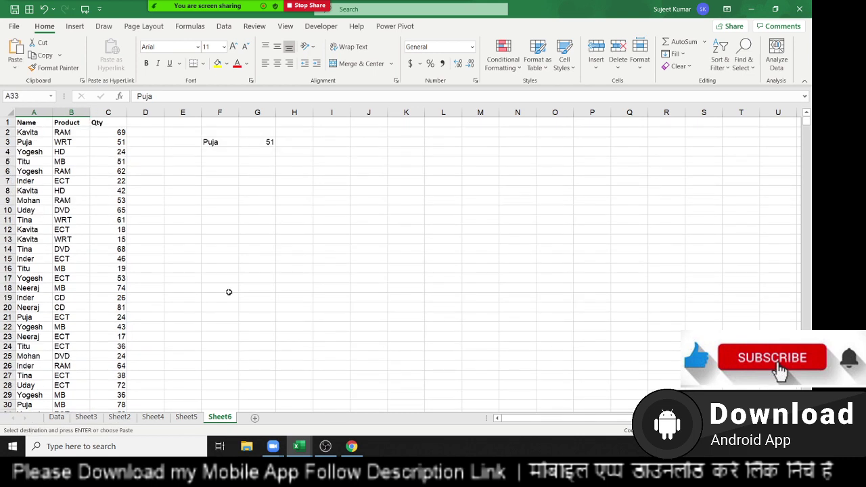
{"action": "left_click", "coordinate": [210, 171]}
{"action": "key", "text": "ctrl+v"}
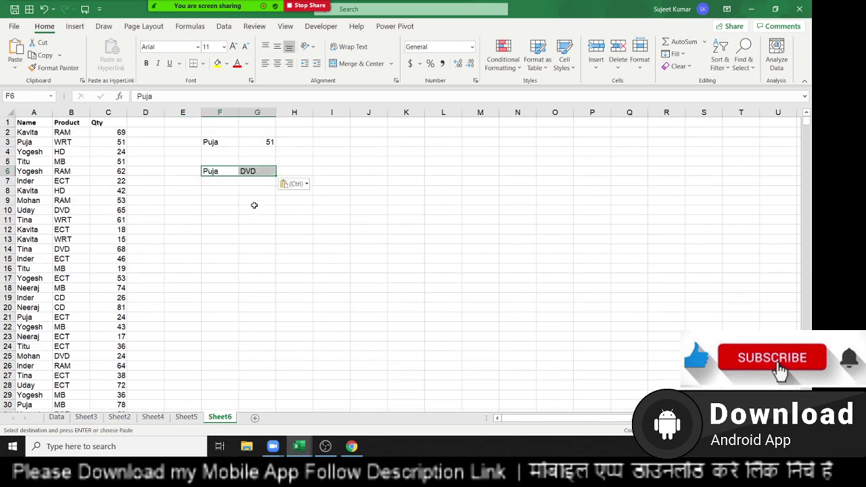
{"action": "left_click", "coordinate": [255, 205]}
{"action": "key", "text": "Escape"}
{"action": "left_click", "coordinate": [288, 174]}
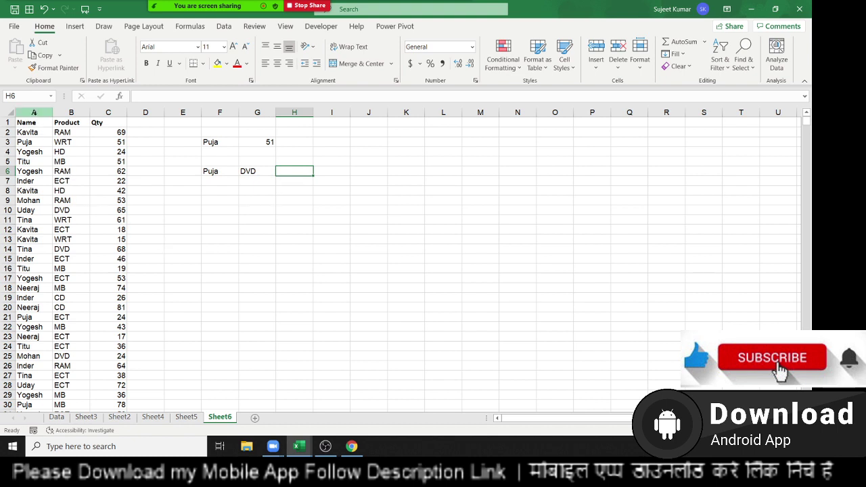
{"action": "left_click", "coordinate": [34, 111]}
Insert a new column A with =B2&"-"&C2 filled down, producing keys like Kavita-RAM.
{"action": "key", "text": "ctrl+shift+equal"}
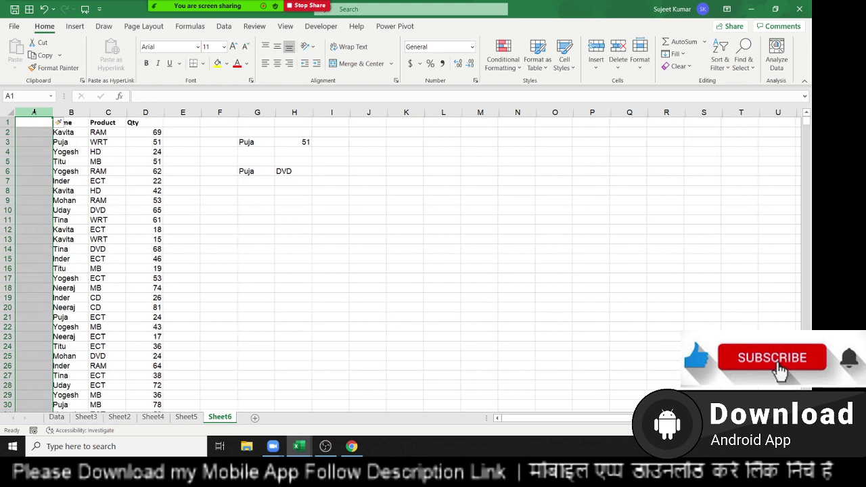
{"action": "key", "text": "Down"}
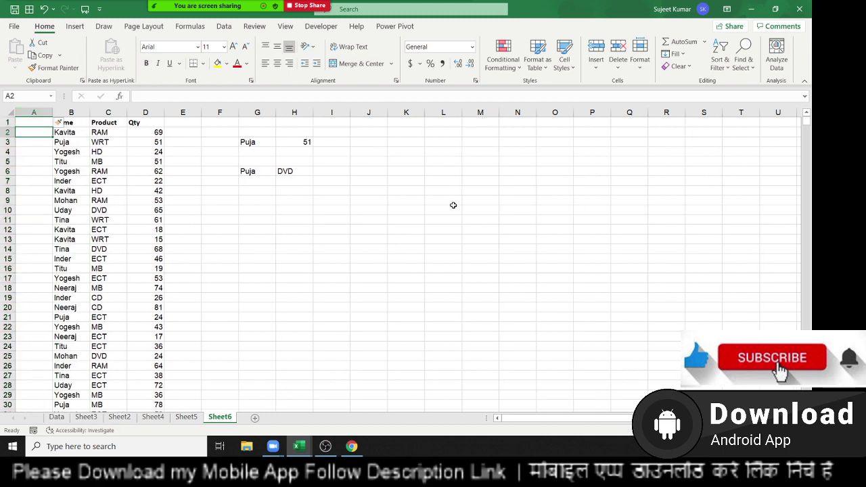
{"action": "type", "text": "="}
{"action": "key", "text": "Right"}
{"action": "type", "text": "&\"-\""}
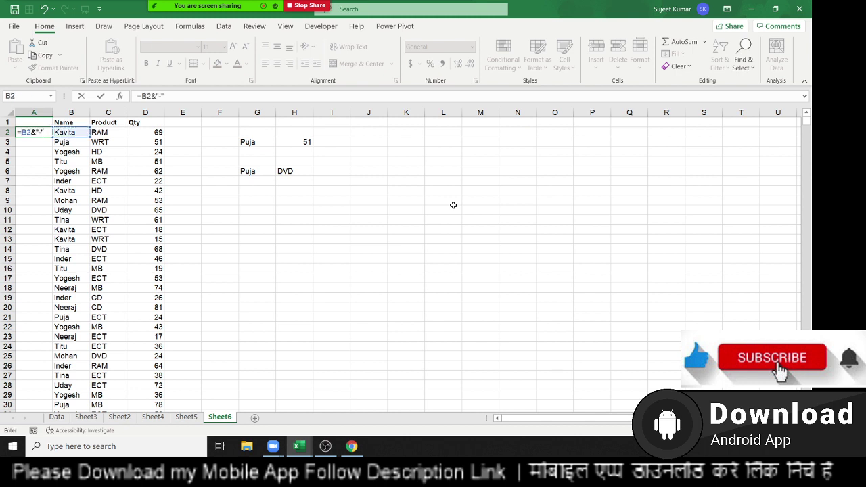
{"action": "type", "text": "&"}
{"action": "key", "text": "Right"}
{"action": "key", "text": "Right"}
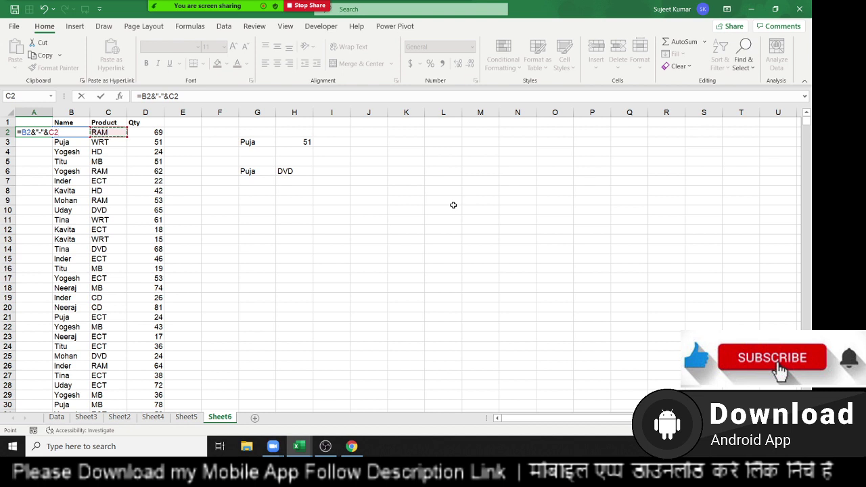
{"action": "key", "text": "Return"}
{"action": "left_click", "coordinate": [36, 133]}
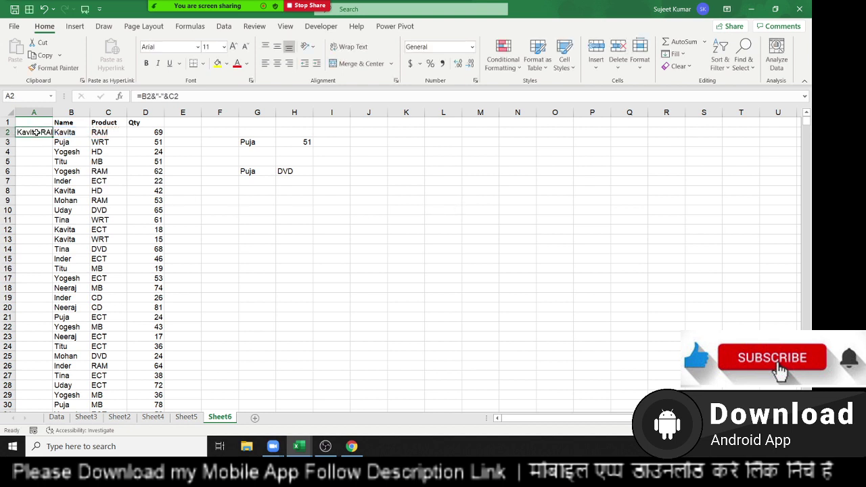
{"action": "double_click", "coordinate": [52, 137]}
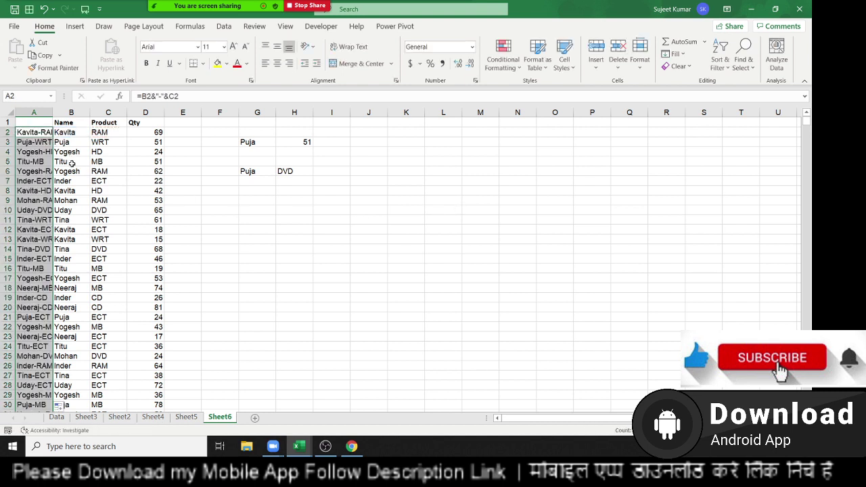
Enter =VLOOKUP(G6&"-"&H6,A:D,4,0) in I6 so it returns 52.
{"action": "left_click", "coordinate": [322, 170]}
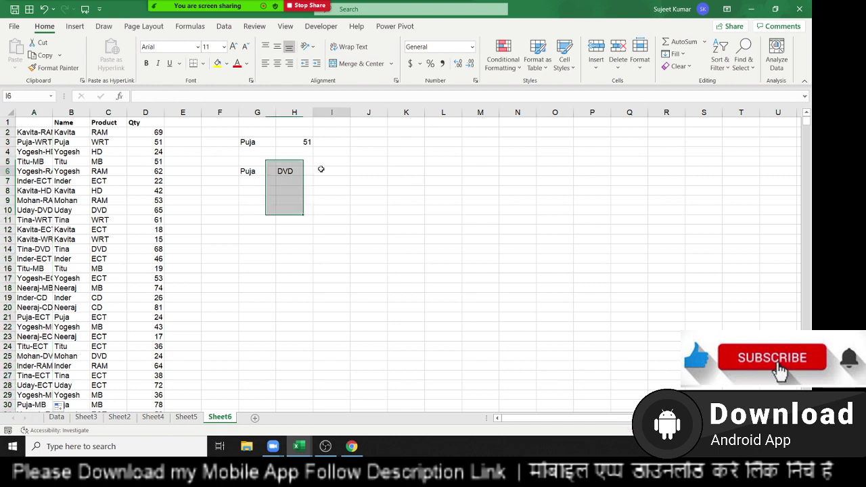
{"action": "type", "text": "=vl"}
{"action": "key", "text": "Tab"}
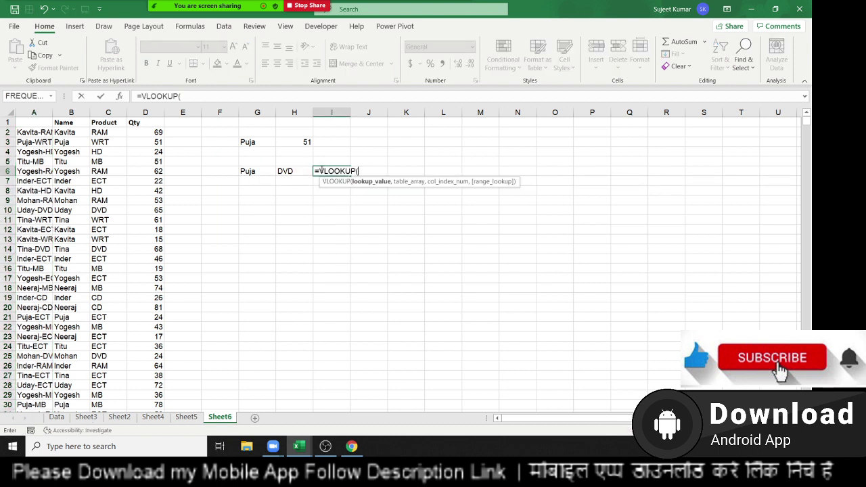
{"action": "key", "text": "Left"}
{"action": "key", "text": "Left"}
{"action": "type", "text": "&\"-\""}
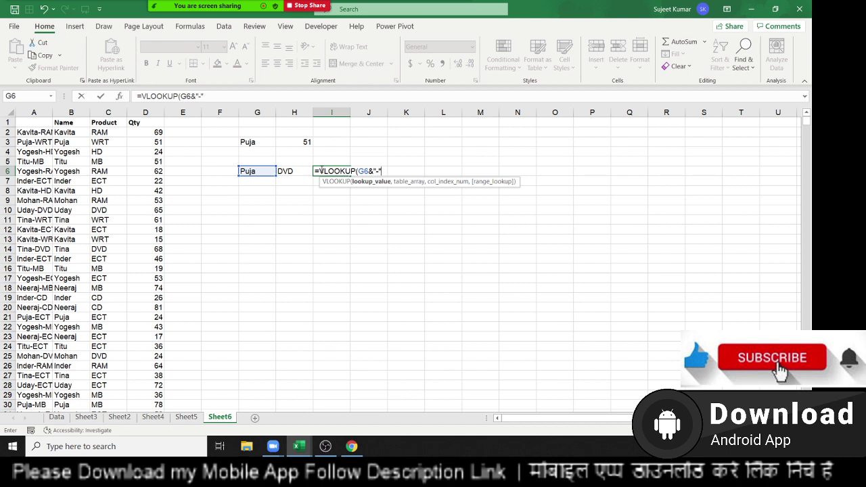
{"action": "type", "text": "&"}
{"action": "key", "text": "Left"}
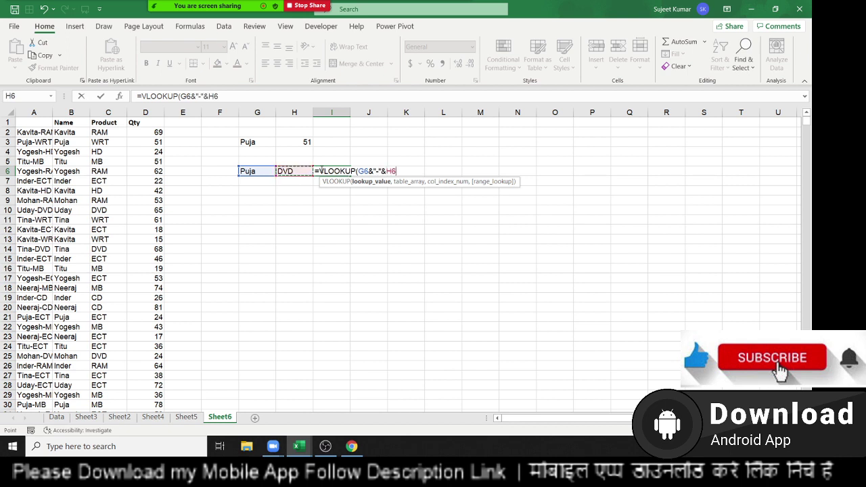
{"action": "type", "text": ","}
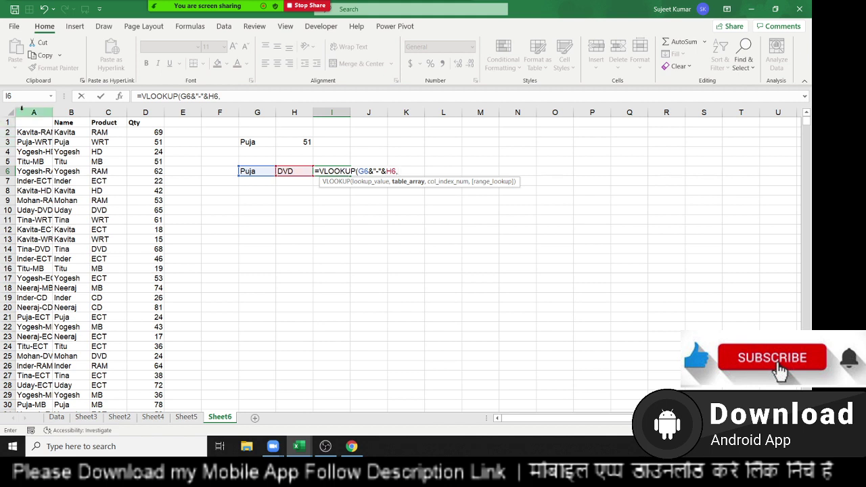
{"action": "left_click_drag", "start_coordinate": [20, 110], "coordinate": [139, 109]}
{"action": "type", "text": ","}
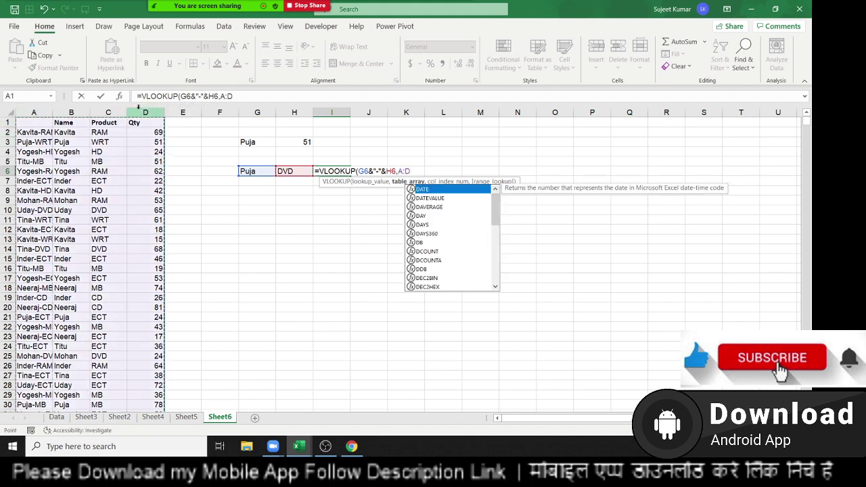
{"action": "type", "text": "4,0"}
{"action": "key", "text": "Return"}
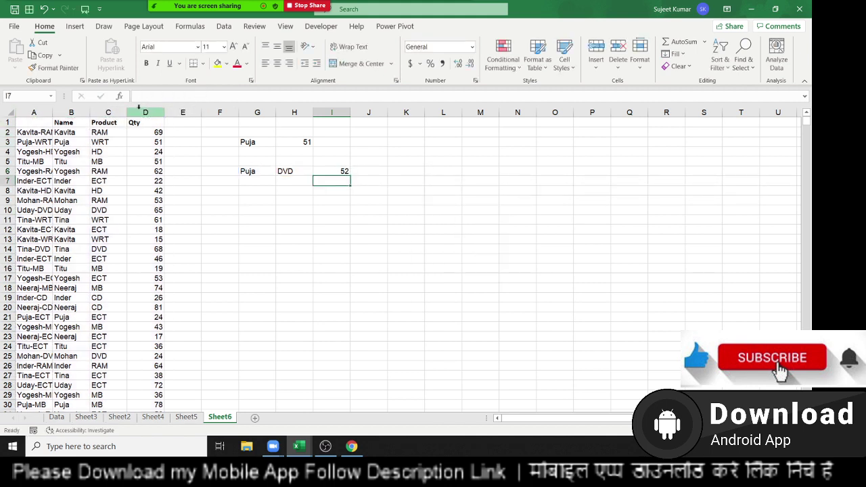
Review the I6 lookup against the Puja/DVD pair in G6:H6 and the A3 helper formula.
{"action": "key", "text": "Up"}
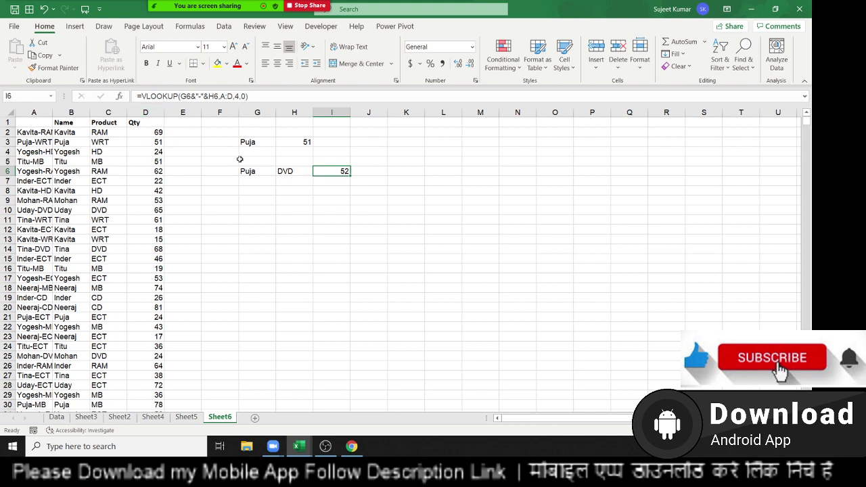
{"action": "left_click", "coordinate": [260, 174]}
{"action": "left_click_drag", "start_coordinate": [260, 174], "coordinate": [287, 176]}
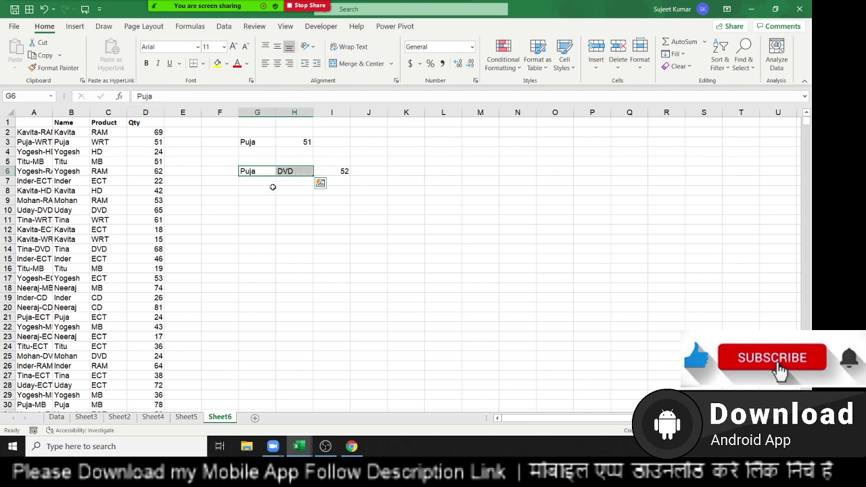
{"action": "left_click", "coordinate": [41, 142]}
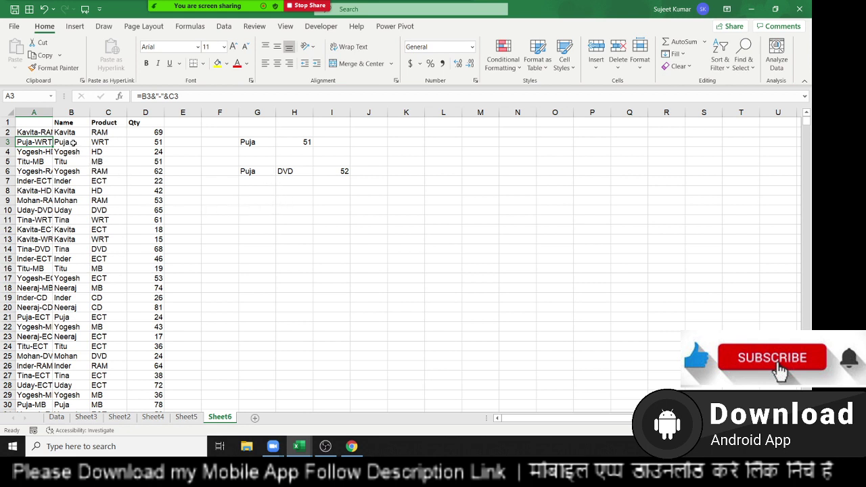
Copy the Name, Product and Qty table B1:D23 to K2.
{"action": "left_click_drag", "start_coordinate": [72, 124], "coordinate": [150, 342]}
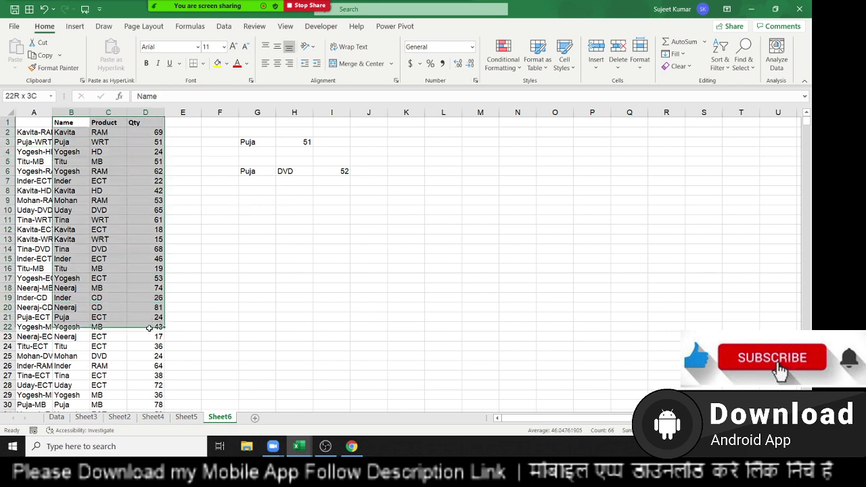
{"action": "key", "text": "ctrl+c"}
{"action": "left_click", "coordinate": [404, 133]}
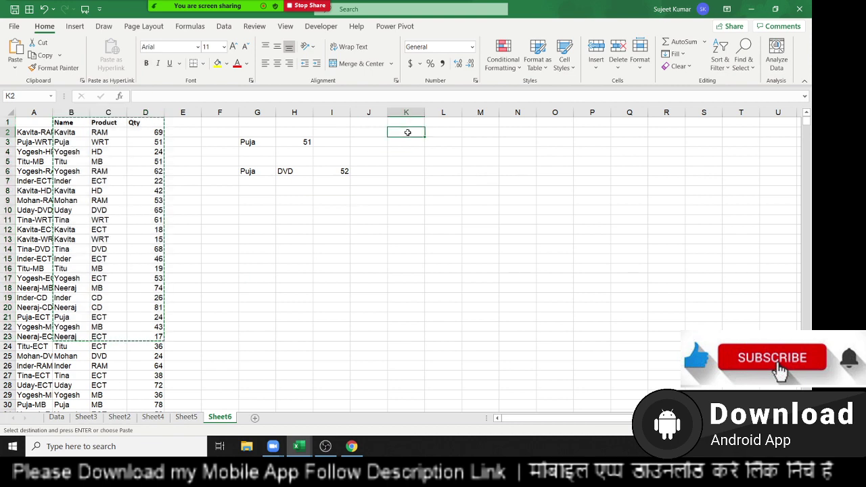
{"action": "key", "text": "ctrl+v"}
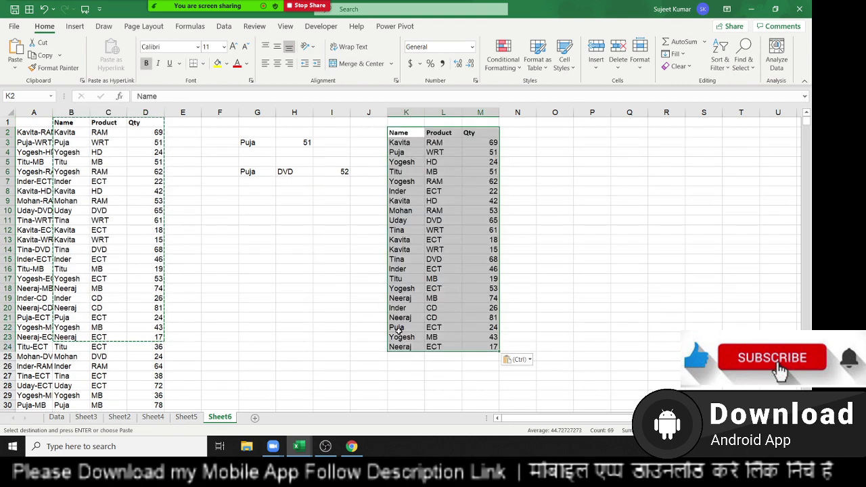
{"action": "left_click", "coordinate": [419, 329]}
{"action": "left_click_drag", "start_coordinate": [420, 330], "coordinate": [474, 340]}
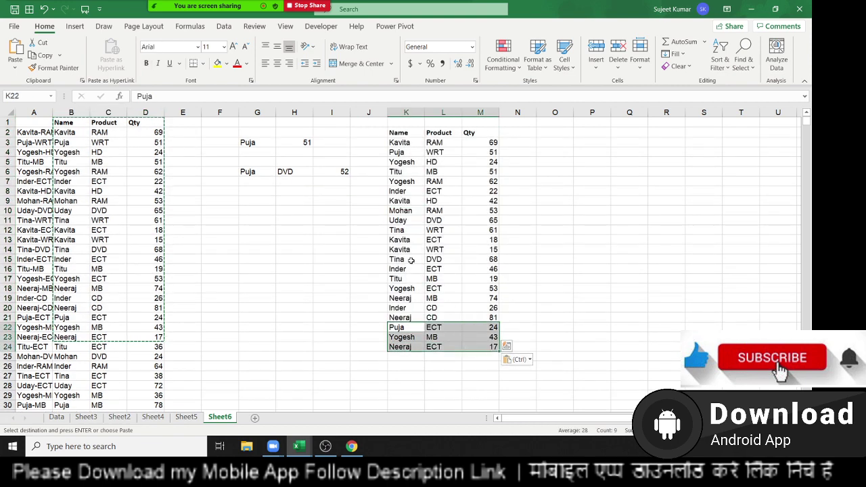
Replace Tina in K12 with a two-word full name.
{"action": "left_click", "coordinate": [399, 229]}
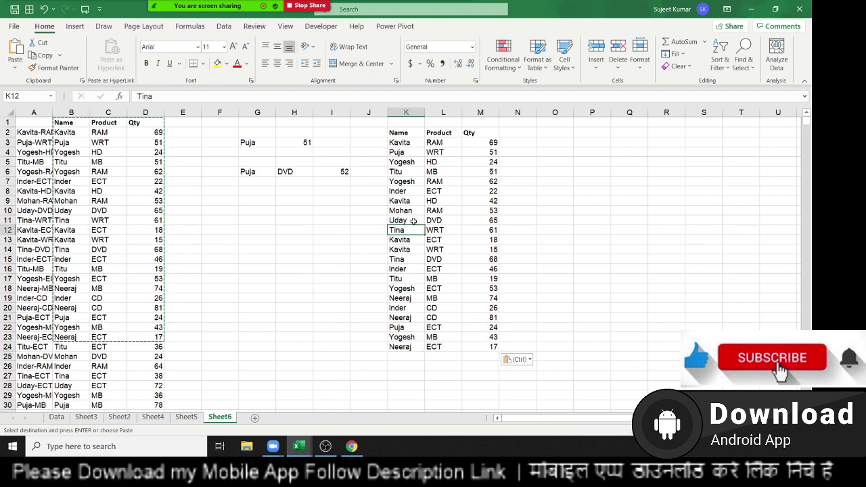
{"action": "key", "text": "Escape"}
{"action": "type", "text": "Sujeet"}
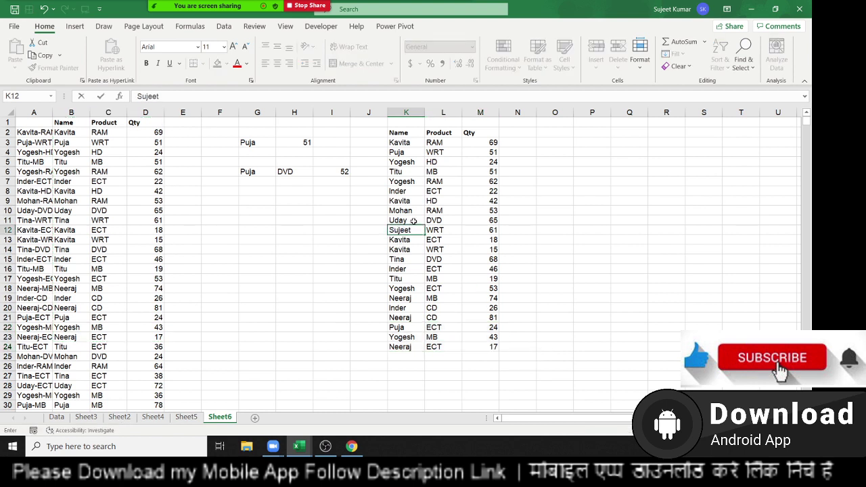
{"action": "type", "text": " Kumar"}
Type a partial name in O9 and enter =VLOOKUP(O9,K2:M24,3,0) in P9.
{"action": "left_click", "coordinate": [565, 200]}
{"action": "type", "text": "Su"}
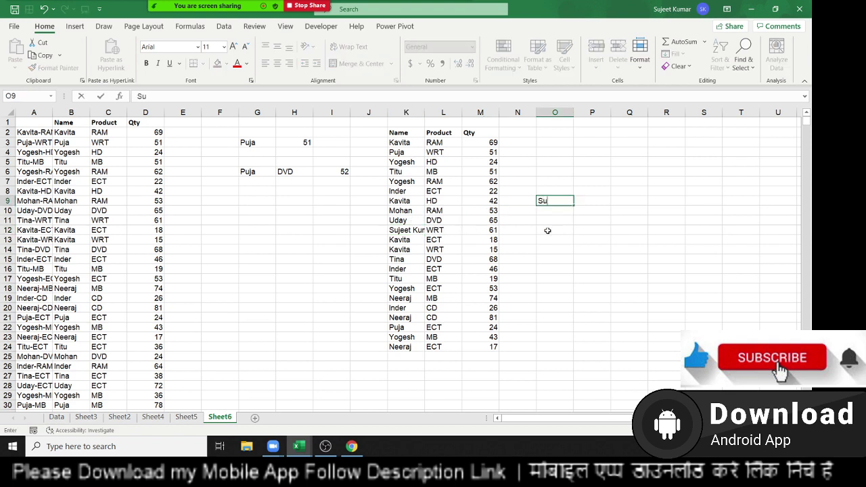
{"action": "type", "text": "jeet K"}
{"action": "type", "text": "u"}
{"action": "key", "text": "Tab"}
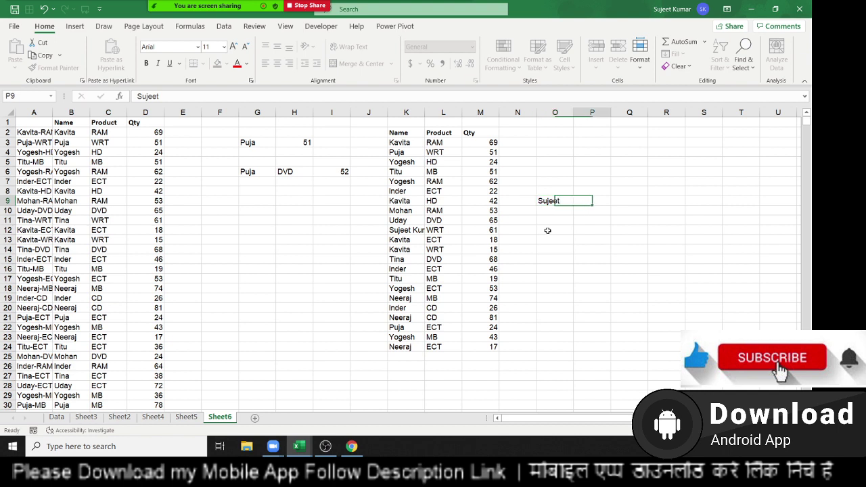
{"action": "type", "text": "=vl"}
{"action": "key", "text": "Tab"}
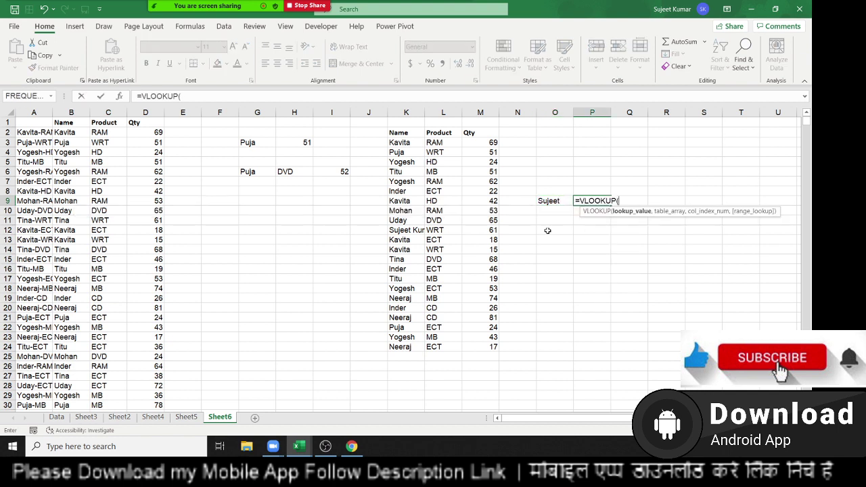
{"action": "key", "text": "Left"}
{"action": "type", "text": ","}
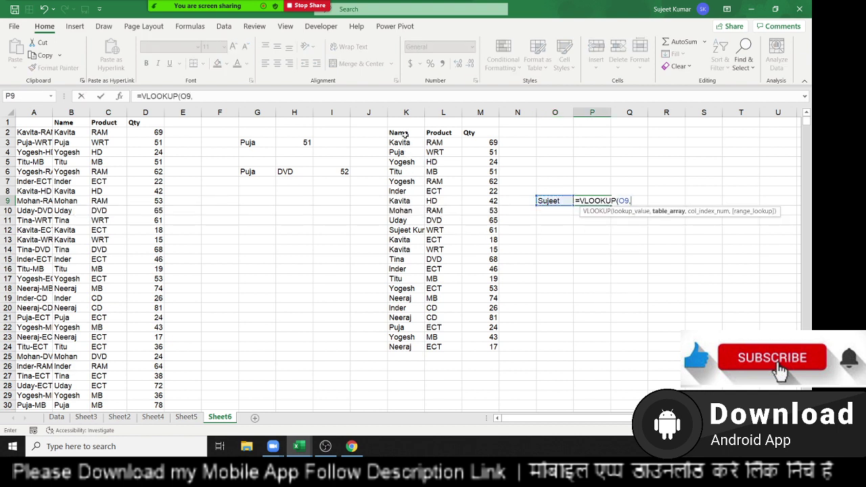
{"action": "left_click_drag", "start_coordinate": [400, 134], "coordinate": [493, 347]}
{"action": "type", "text": ",3"}
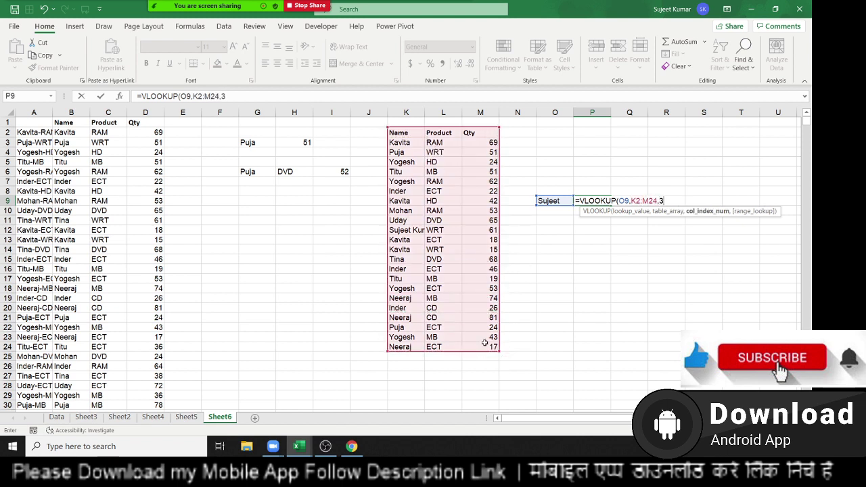
{"action": "key", "text": "ctrl+Return"}
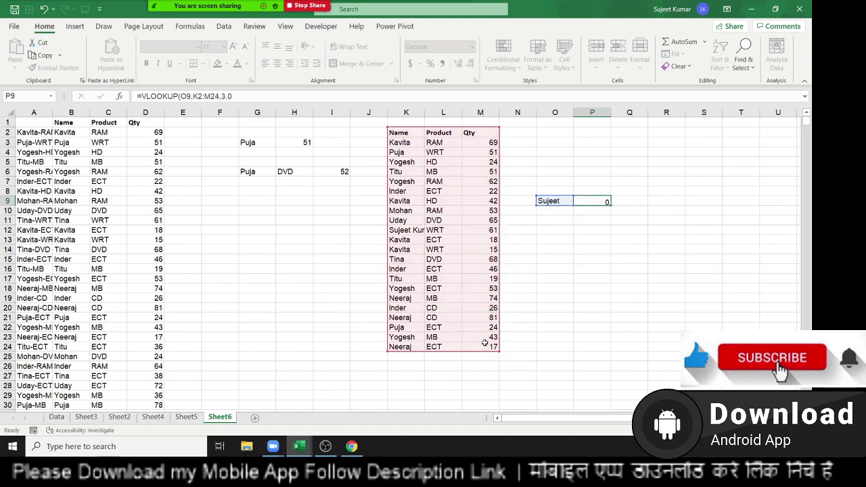
Wrap the O9 partial name in asterisks so P9 returns Qty 61.
{"action": "key", "text": "Left"}
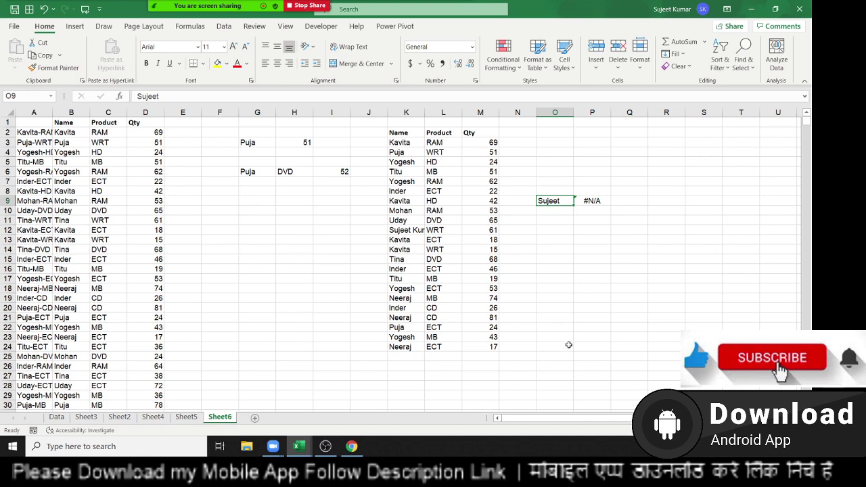
{"action": "double_click", "coordinate": [542, 201]}
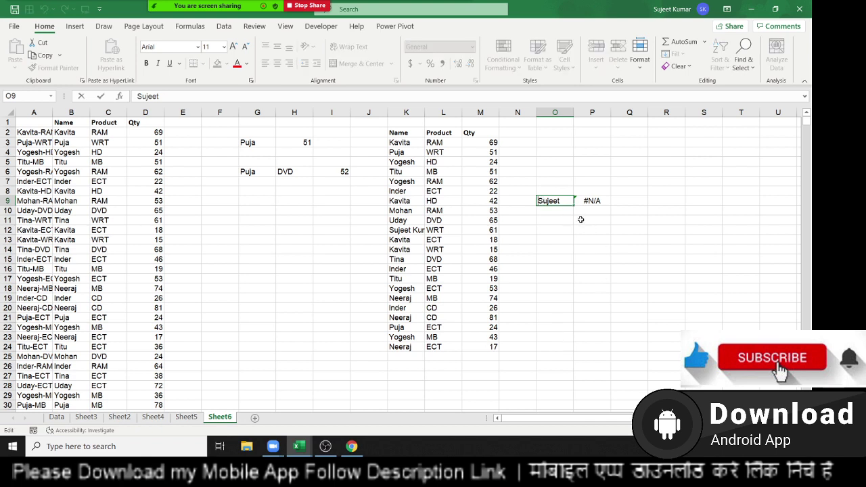
{"action": "type", "text": "*"}
{"action": "key", "text": "Return"}
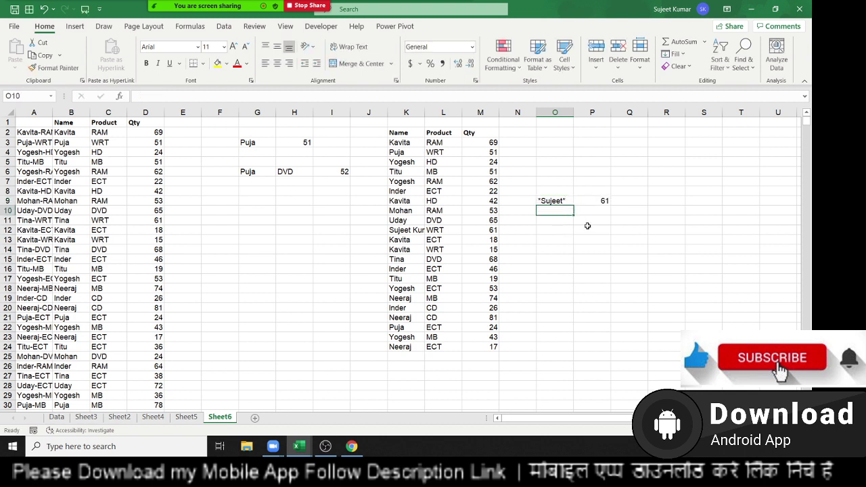
{"action": "left_click", "coordinate": [414, 230]}
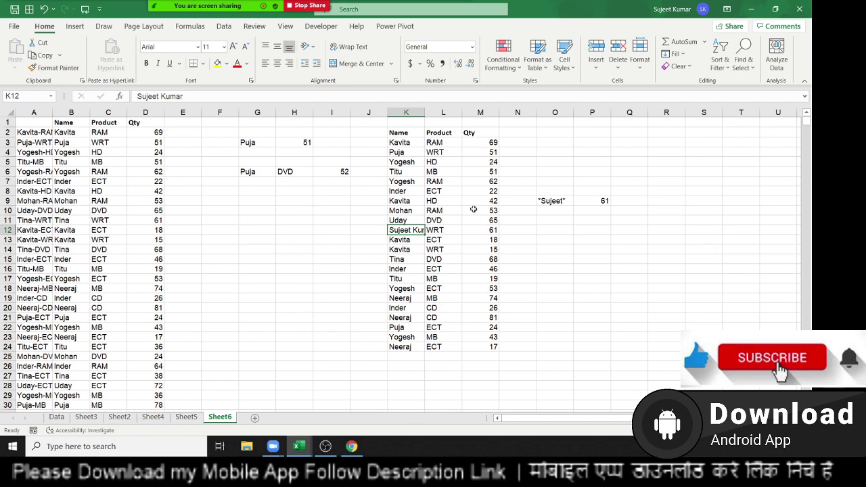
Enter the partial first name with a leading asterisk in O10 and a trailing asterisk in O11.
{"action": "left_click", "coordinate": [569, 214]}
{"action": "type", "text": "\""}
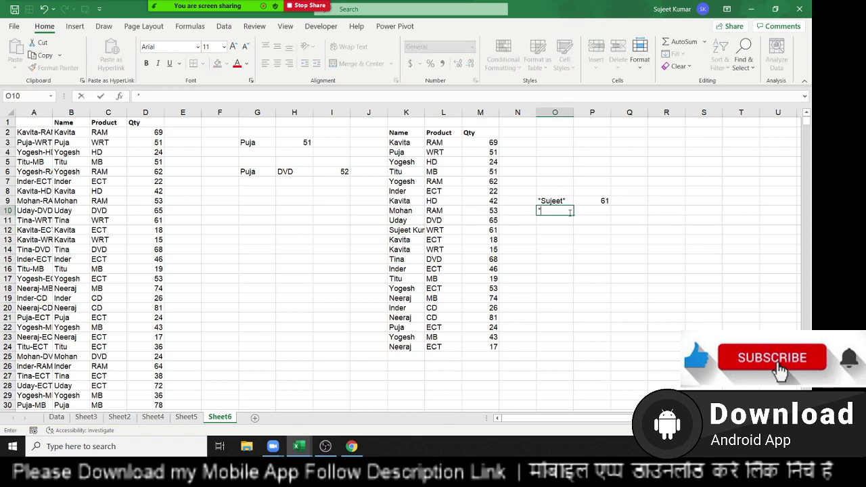
{"action": "type", "text": "Sujeet"}
{"action": "key", "text": "Return"}
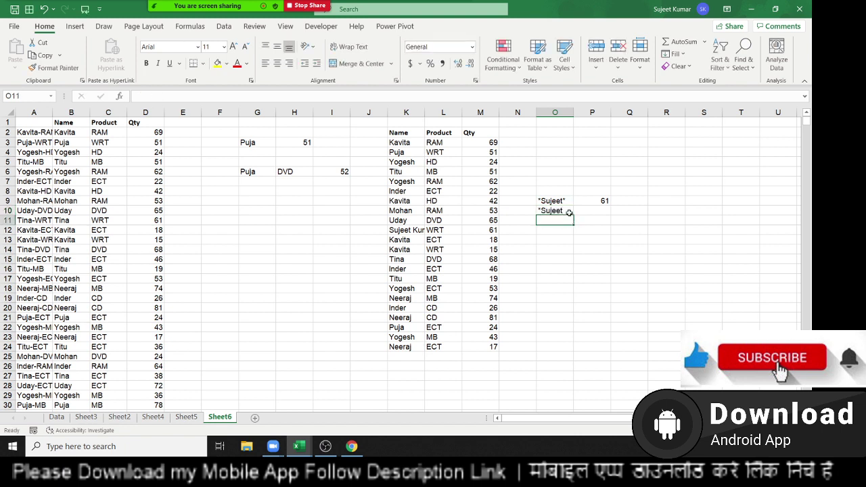
{"action": "left_click", "coordinate": [601, 211]}
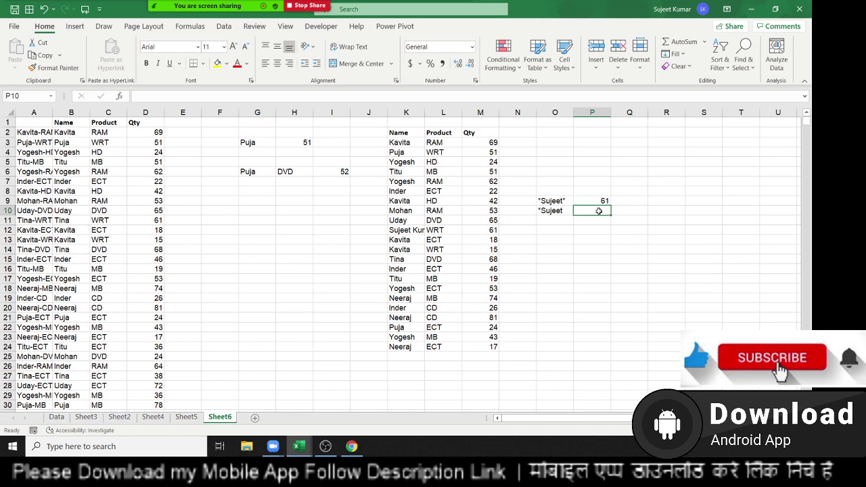
{"action": "left_click", "coordinate": [556, 220]}
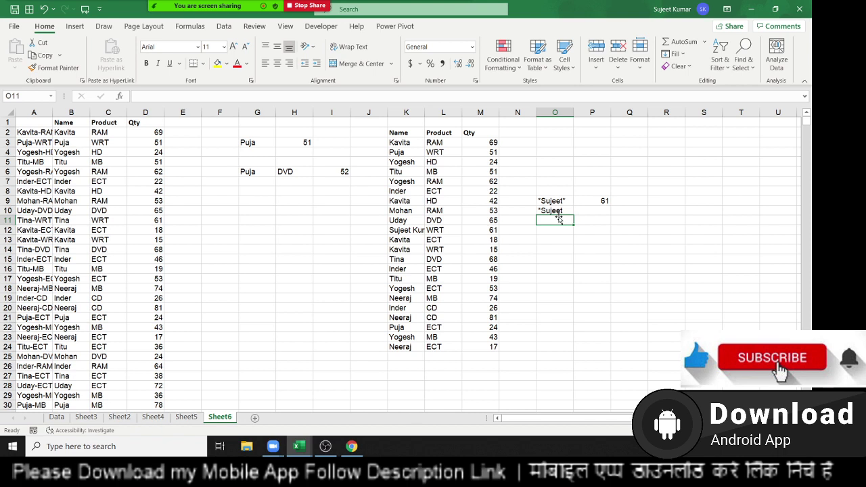
{"action": "type", "text": "Sujeet*"}
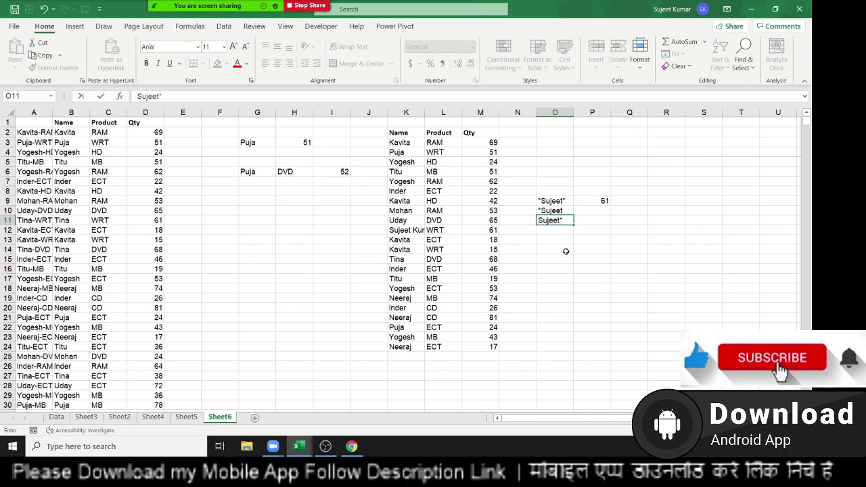
{"action": "left_click", "coordinate": [566, 250]}
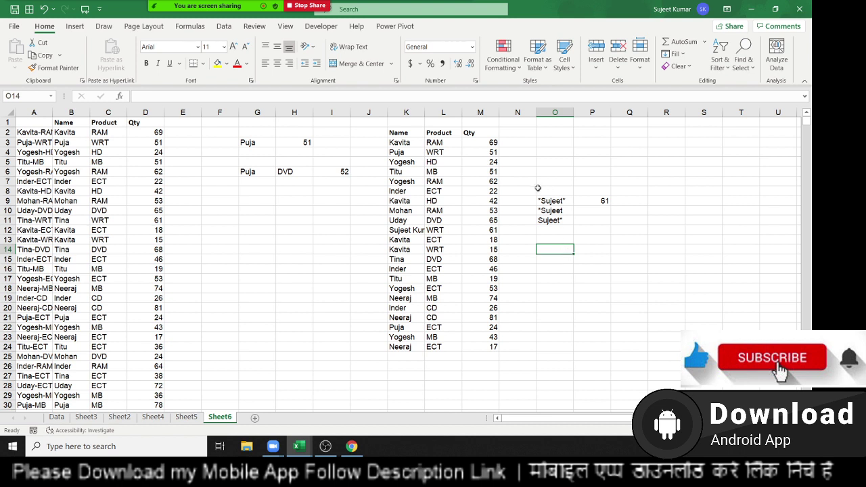
{"action": "left_click_drag", "start_coordinate": [547, 186], "coordinate": [594, 241]}
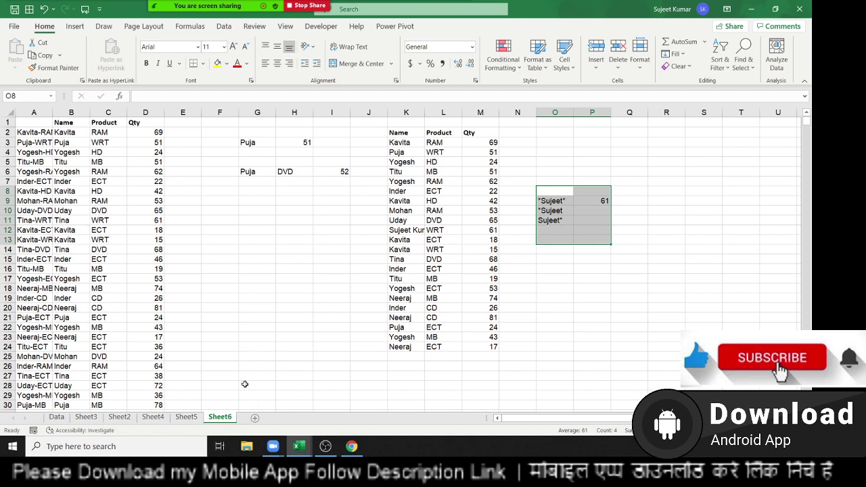
Copy the sales columns from Date through Month on the Data sheet.
{"action": "left_click", "coordinate": [65, 419]}
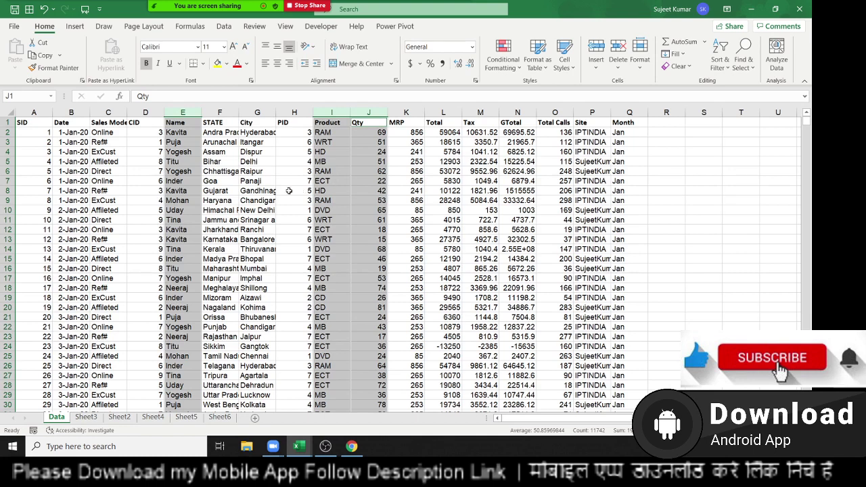
{"action": "left_click", "coordinate": [181, 141]}
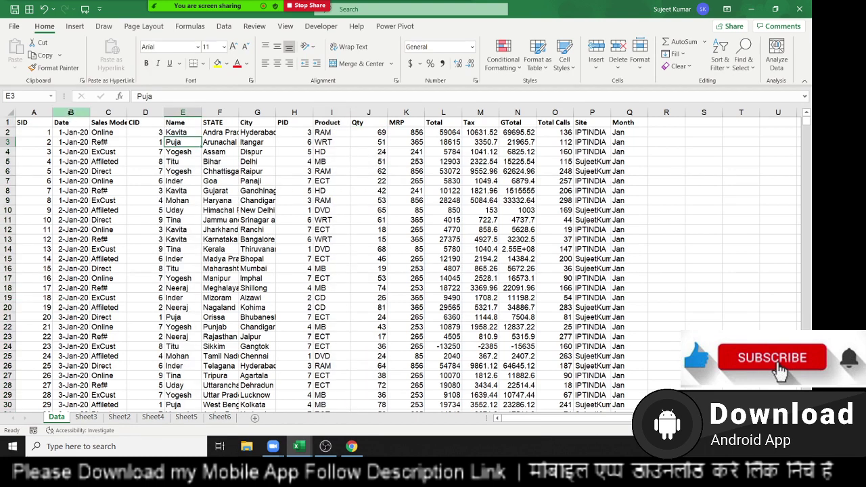
{"action": "mouse_move", "coordinate": [71, 112]}
{"action": "left_mouse_down"}
{"action": "mouse_move", "coordinate": [618, 126]}
{"action": "mouse_move", "coordinate": [625, 144]}
{"action": "left_mouse_up"}
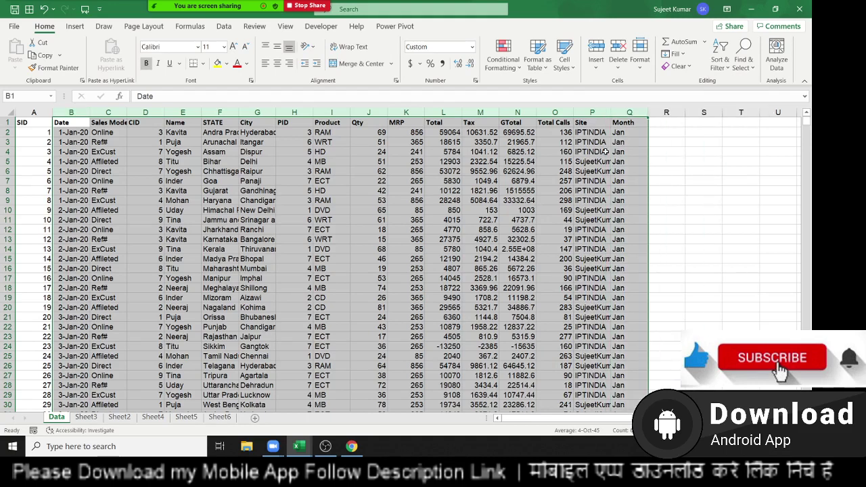
{"action": "key", "text": "ctrl+c"}
Add a new Sheet7 and paste the copied sales table into it.
{"action": "left_click_drag", "start_coordinate": [68, 123], "coordinate": [608, 431]}
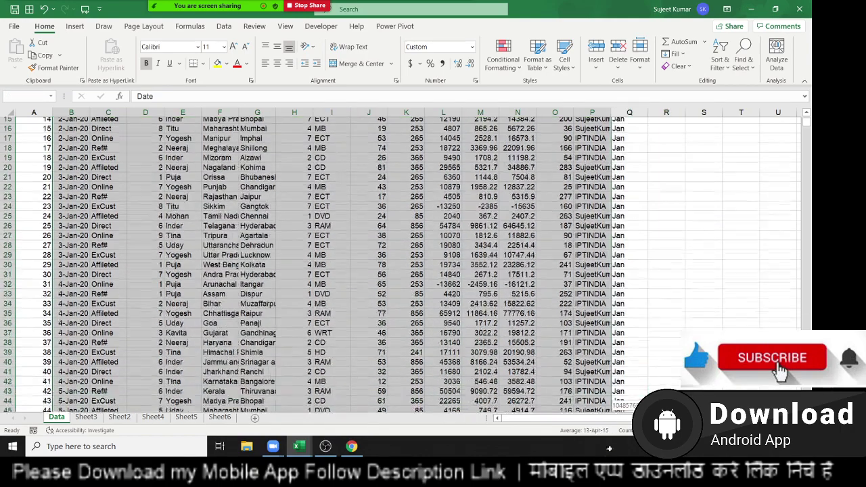
{"action": "left_click_drag", "start_coordinate": [609, 432], "coordinate": [617, 377]}
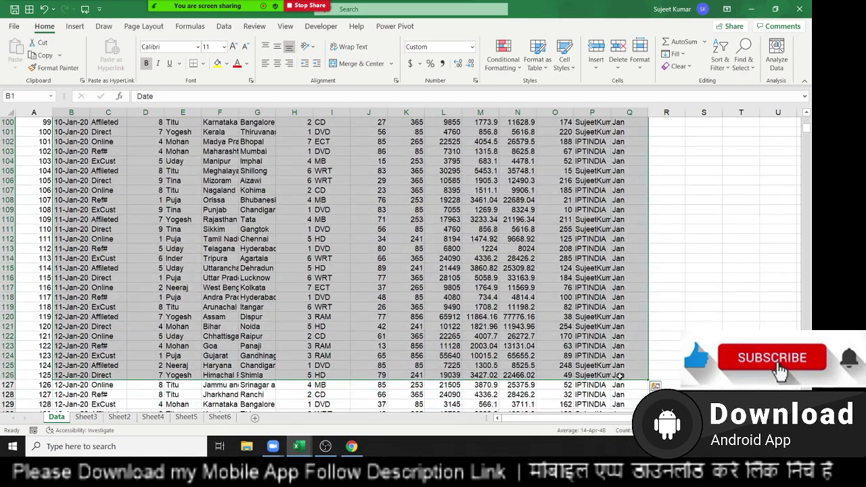
{"action": "scroll", "coordinate": [291, 312], "scroll_direction": "up", "scroll_amount": 4}
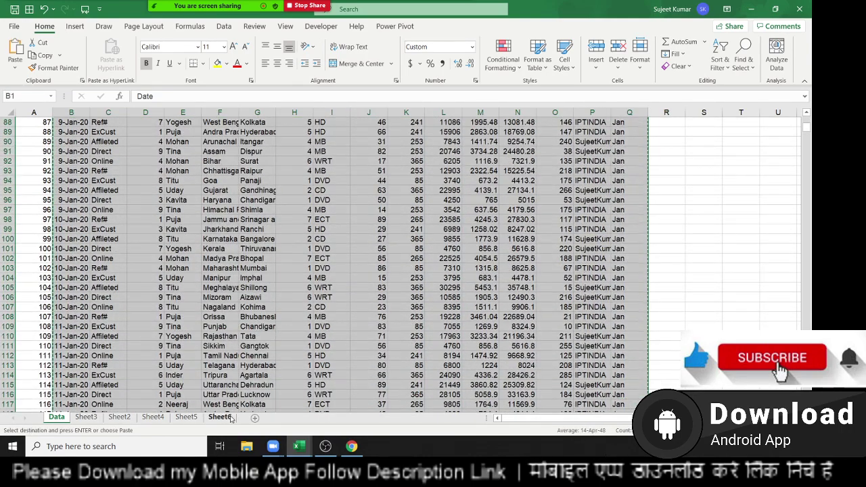
{"action": "left_click", "coordinate": [222, 417]}
{"action": "left_click", "coordinate": [253, 419]}
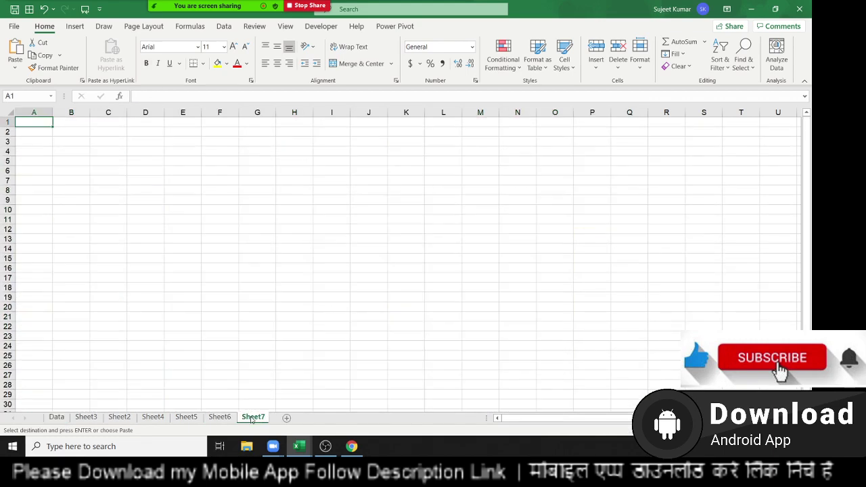
{"action": "key", "text": "ctrl+v"}
Delete the PID, CID, MRP, Total and Tax columns from the Sheet7 table.
{"action": "left_click", "coordinate": [653, 153]}
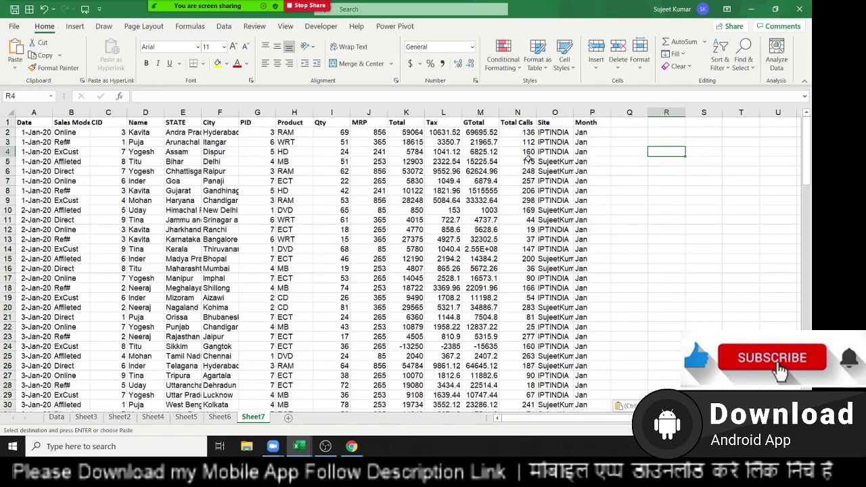
{"action": "left_click", "coordinate": [257, 113]}
{"action": "key", "text": "ctrl+minus"}
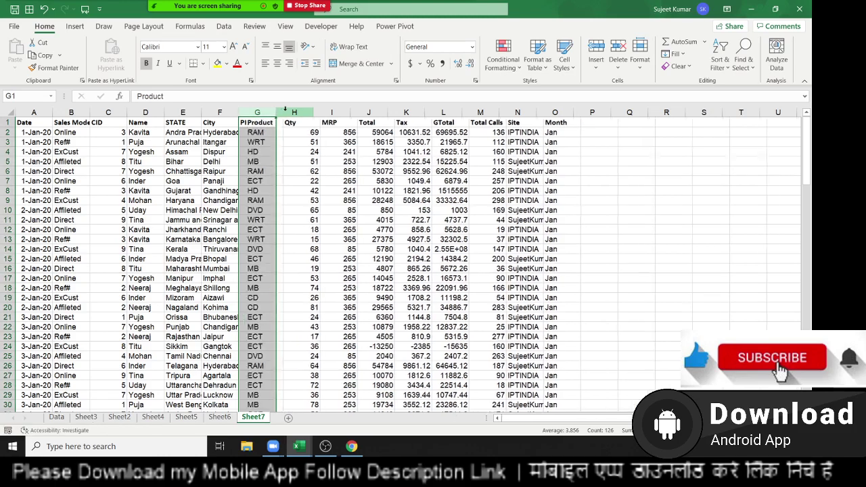
{"action": "left_click", "coordinate": [112, 113]}
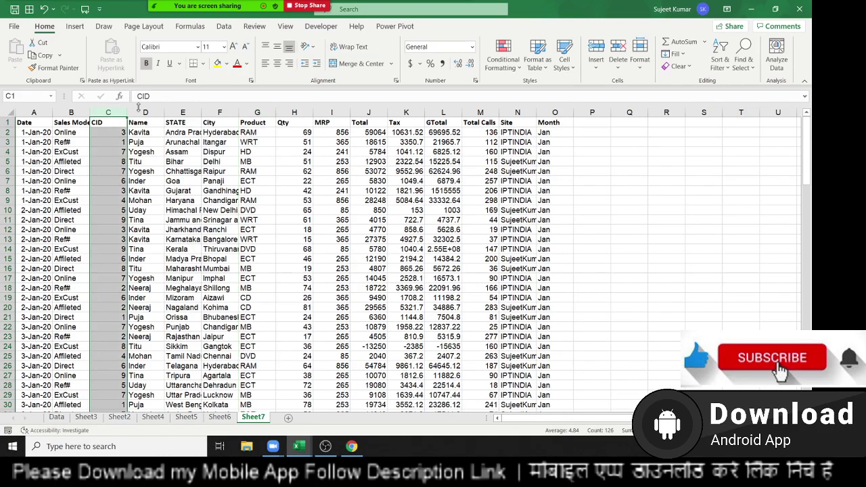
{"action": "key", "text": "ctrl+minus"}
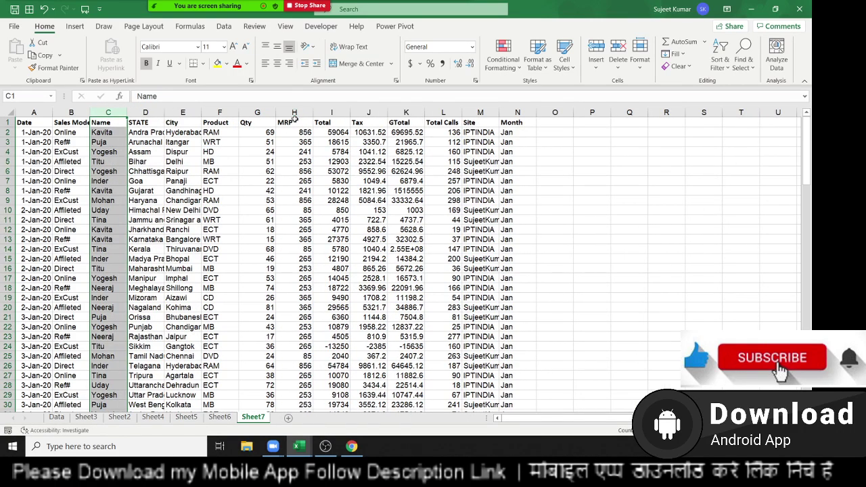
{"action": "left_click_drag", "start_coordinate": [294, 112], "coordinate": [370, 110]}
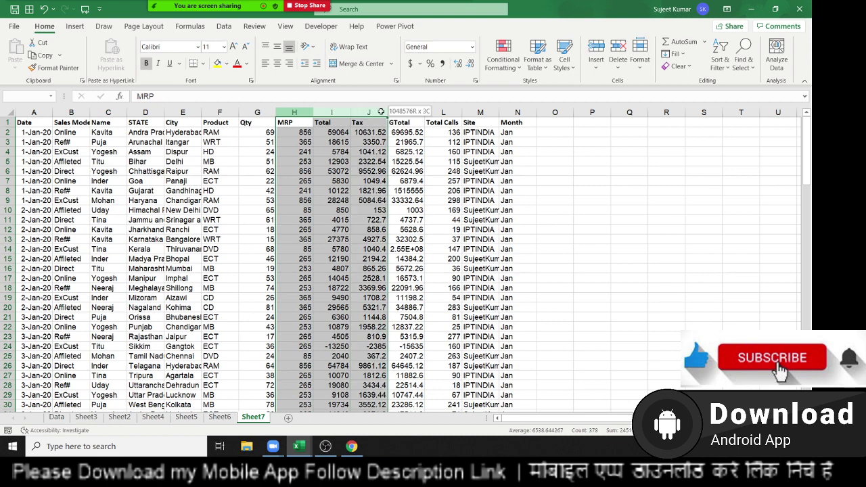
{"action": "key", "text": "ctrl+minus"}
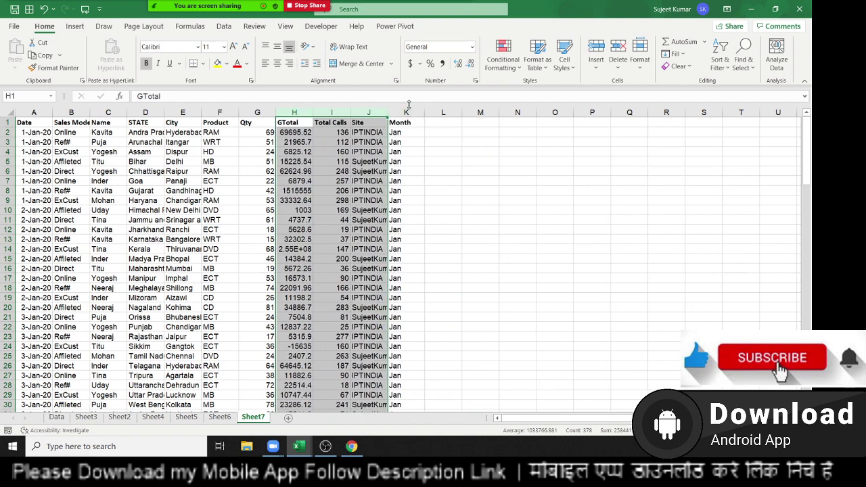
Clear the contents of the Month column, leaving column K empty.
{"action": "left_click", "coordinate": [413, 112]}
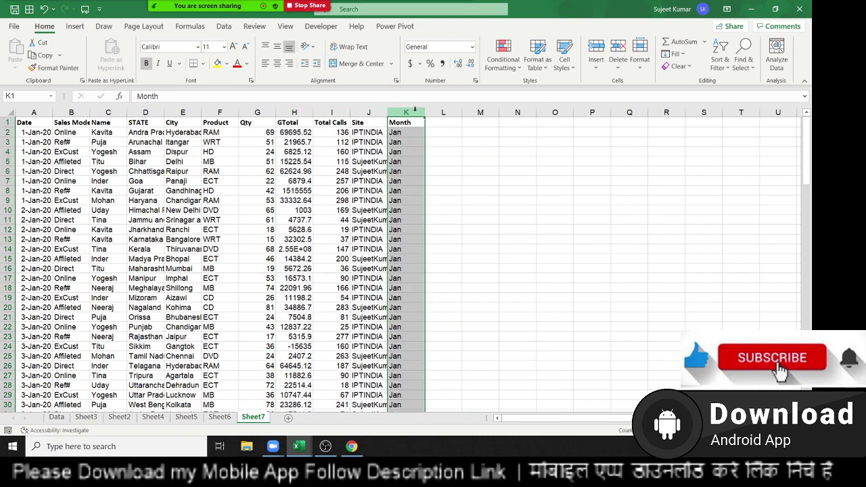
{"action": "key", "text": "Delete"}
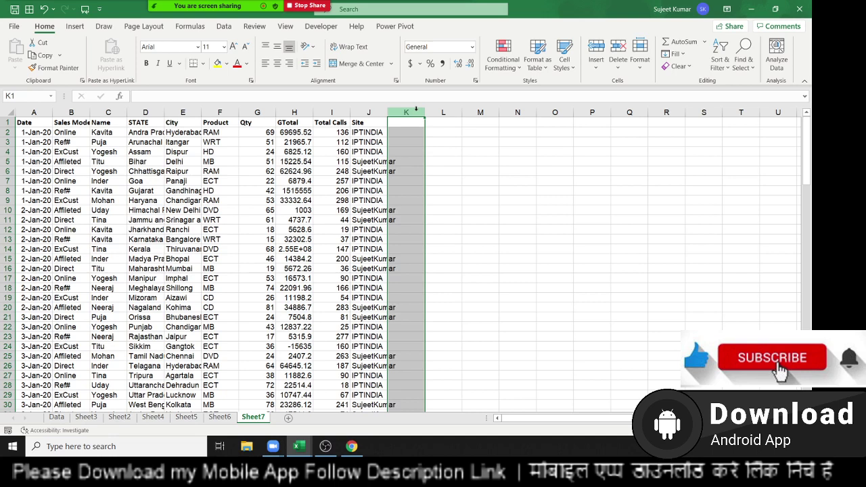
{"action": "left_click", "coordinate": [368, 180]}
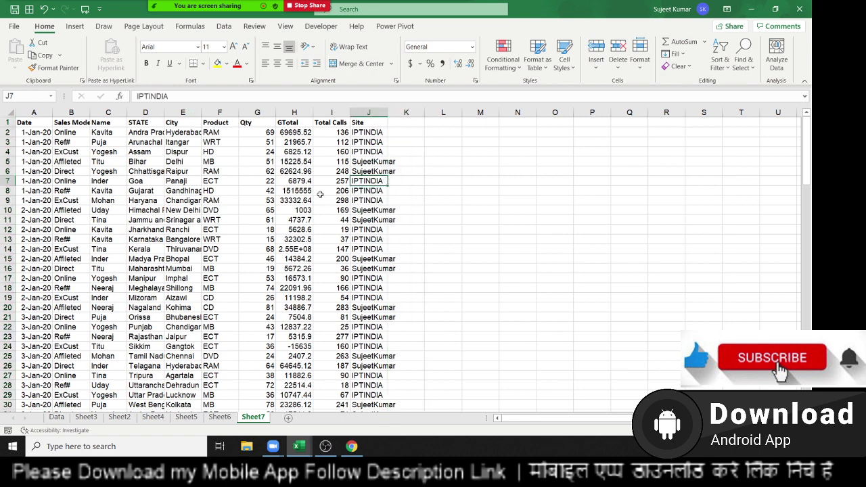
{"action": "left_click", "coordinate": [100, 111]}
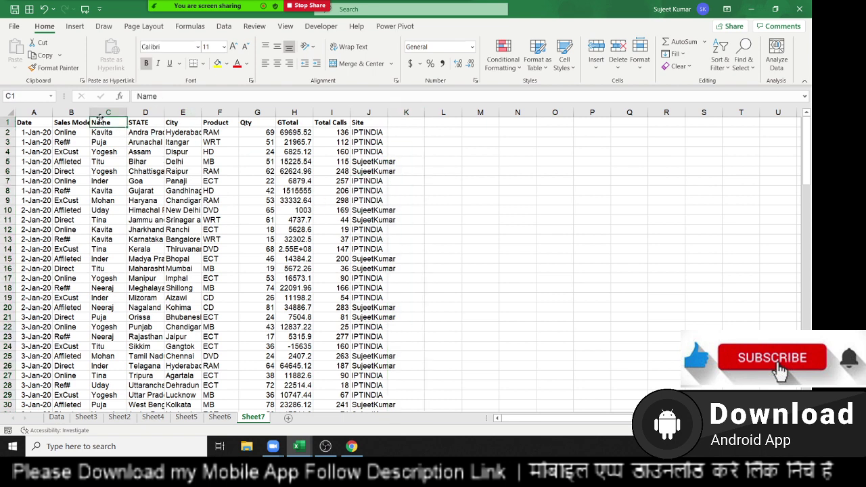
{"action": "left_click", "coordinate": [146, 181]}
{"action": "left_click", "coordinate": [103, 112]}
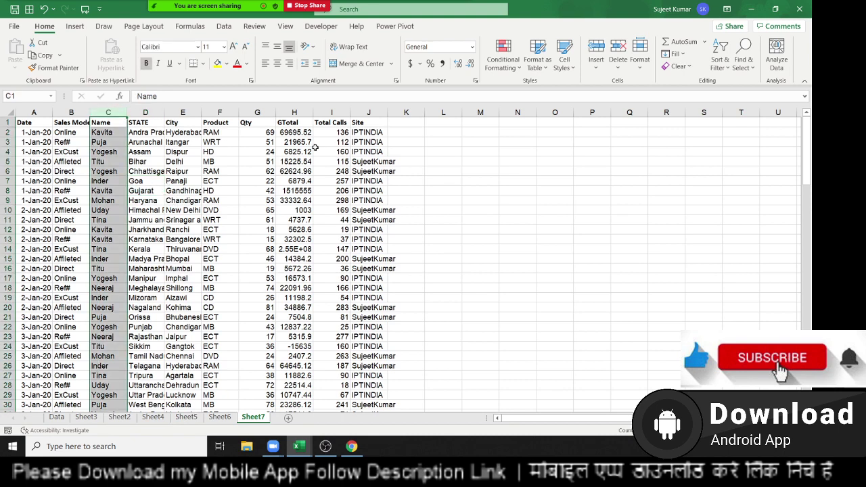
{"action": "key", "text": "ctrl+c"}
{"action": "left_click", "coordinate": [518, 131]}
{"action": "key", "text": "ctrl+v"}
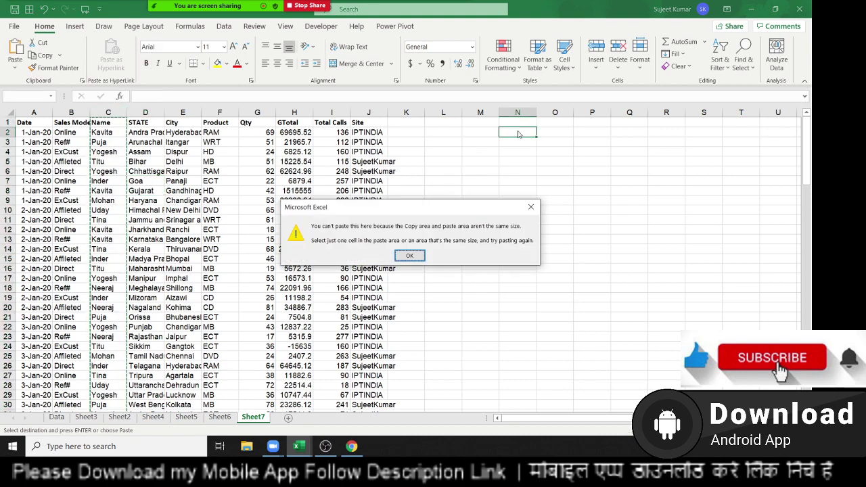
{"action": "key", "text": "Return"}
{"action": "left_click", "coordinate": [517, 122]}
{"action": "key", "text": "ctrl+v"}
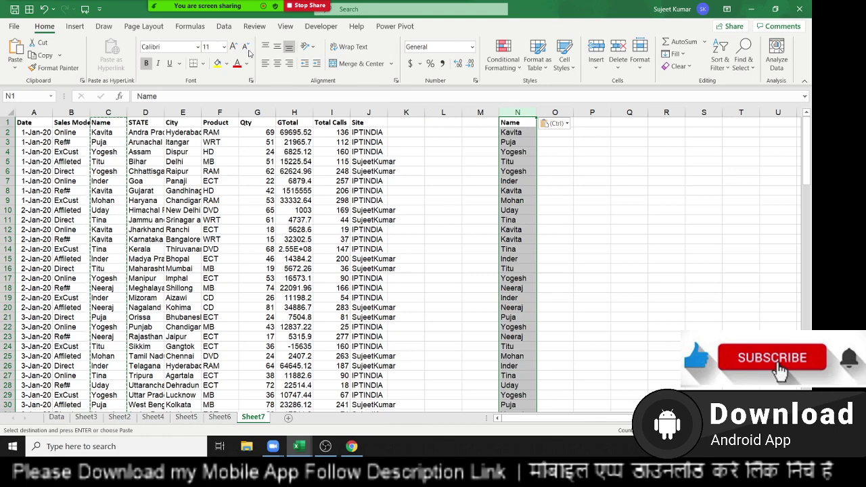
{"action": "left_click", "coordinate": [224, 26]}
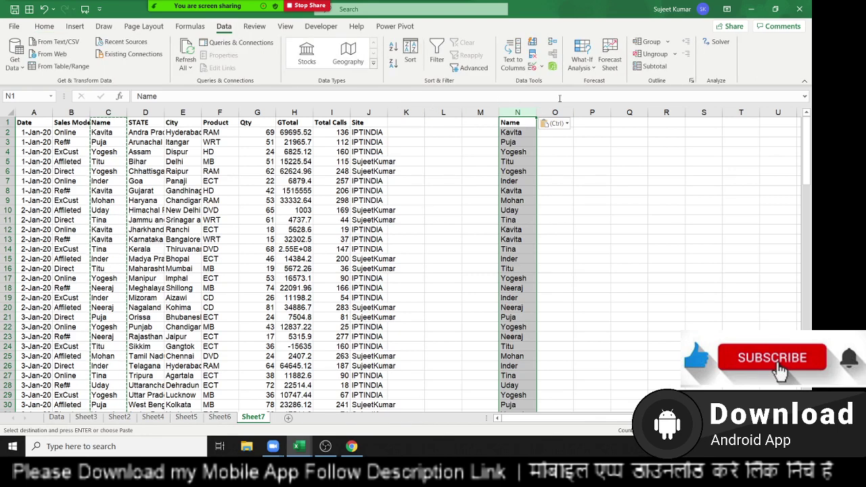
{"action": "left_click", "coordinate": [532, 60]}
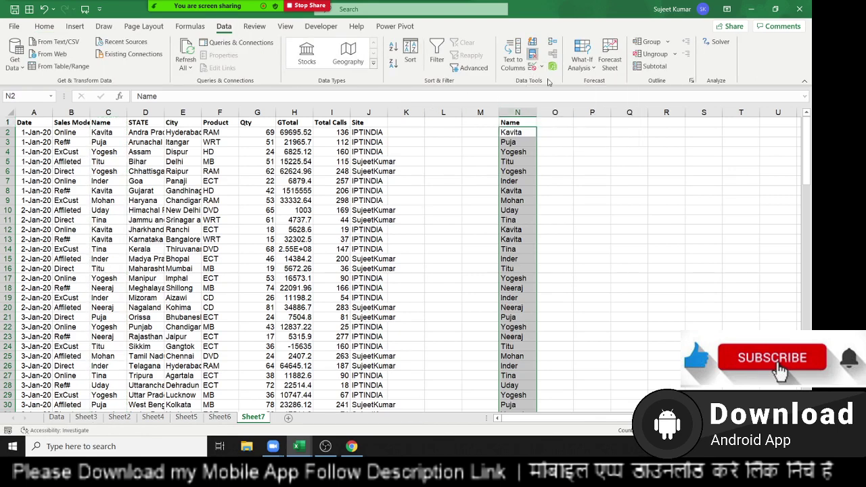
{"action": "left_click", "coordinate": [344, 301]}
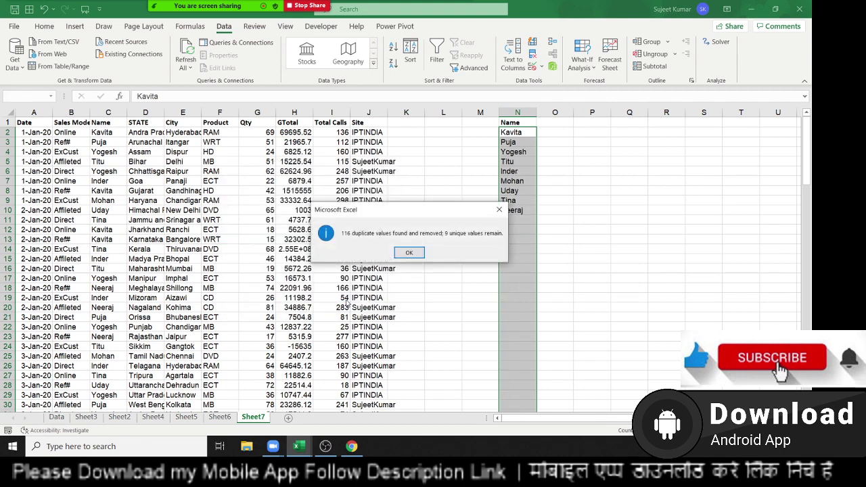
{"action": "key", "text": "Return"}
{"action": "key", "text": "Delete"}
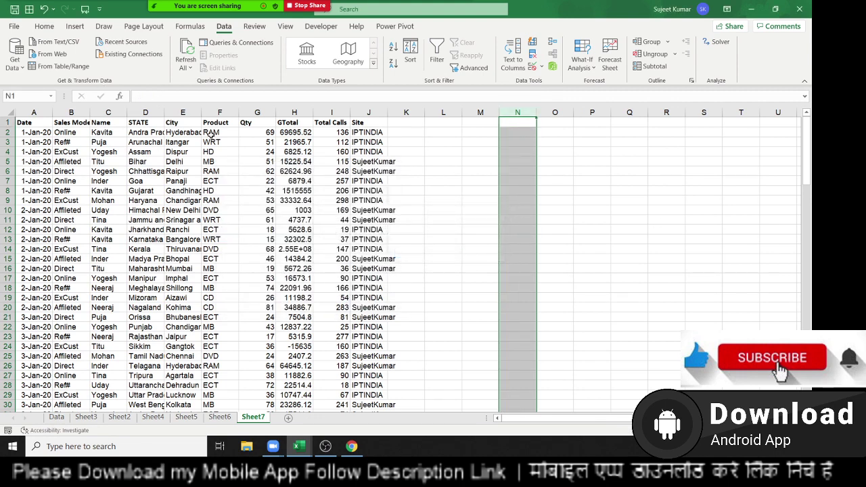
Enter =UNIQUE(C1:C126) in column N to list each distinct name.
{"action": "left_click", "coordinate": [509, 132]}
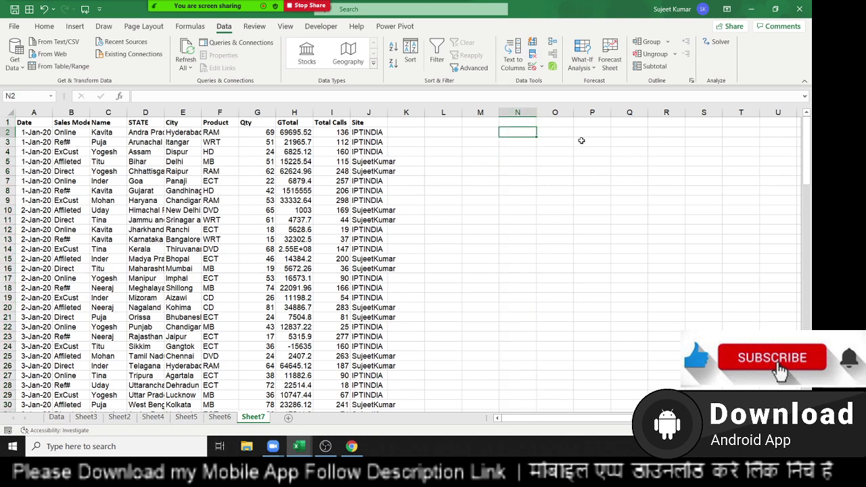
{"action": "type", "text": "="}
{"action": "type", "text": "u"}
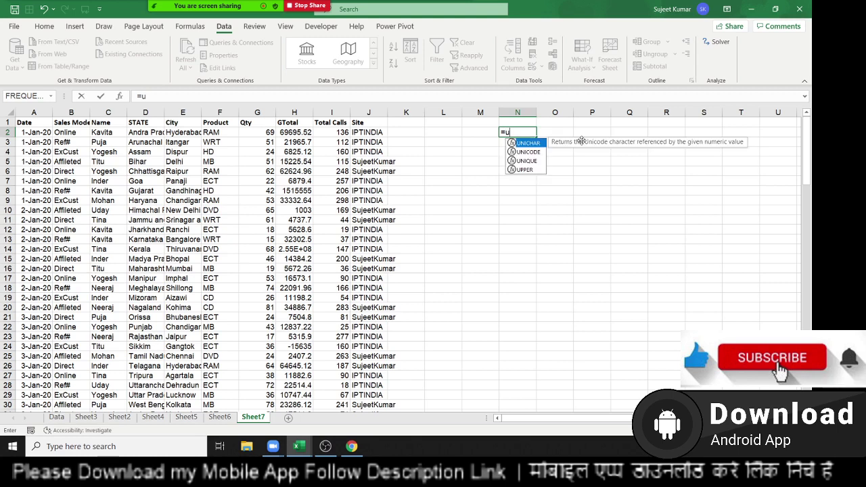
{"action": "type", "text": "ni"}
{"action": "key", "text": "Down"}
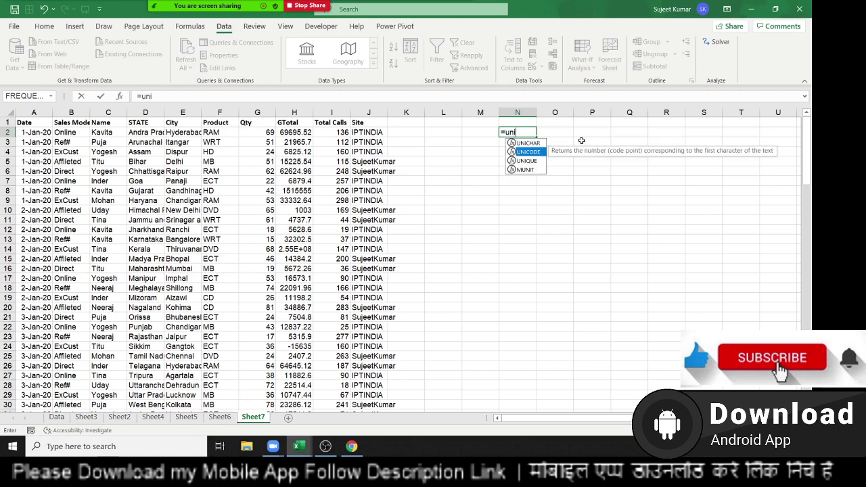
{"action": "key", "text": "Down"}
{"action": "key", "text": "Tab"}
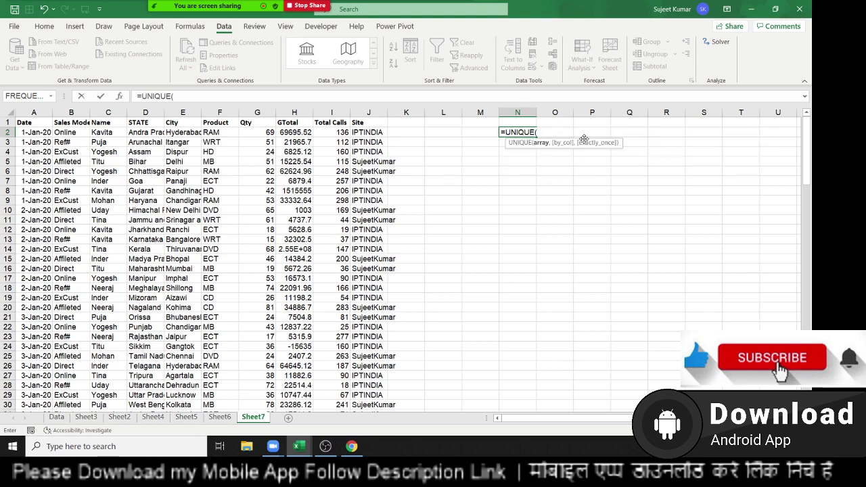
{"action": "left_click", "coordinate": [116, 122]}
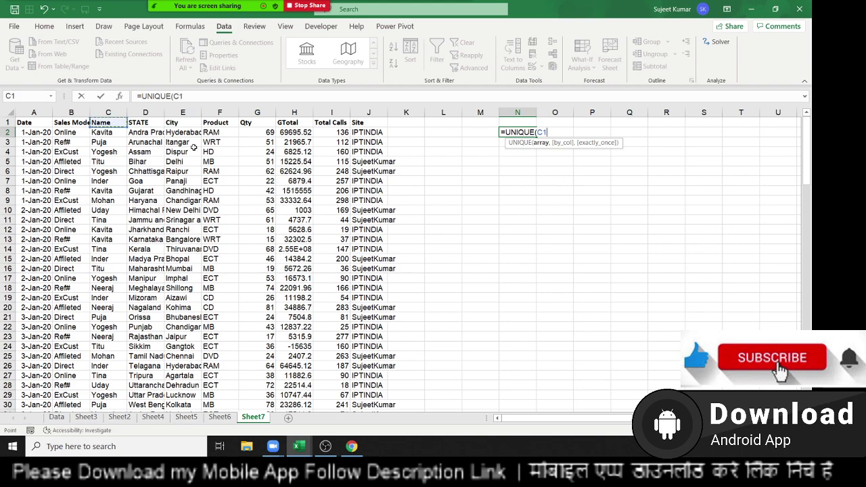
{"action": "key", "text": "ctrl+shift+Down"}
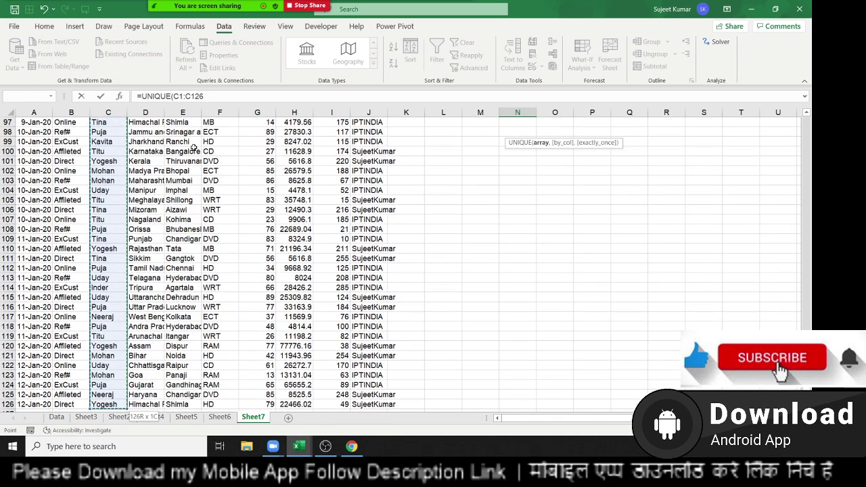
{"action": "type", "text": ")"}
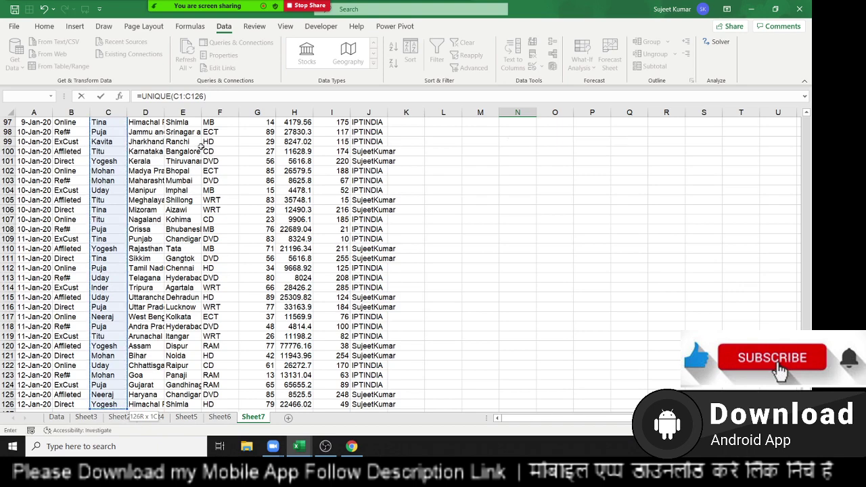
{"action": "key", "text": "ctrl+Return"}
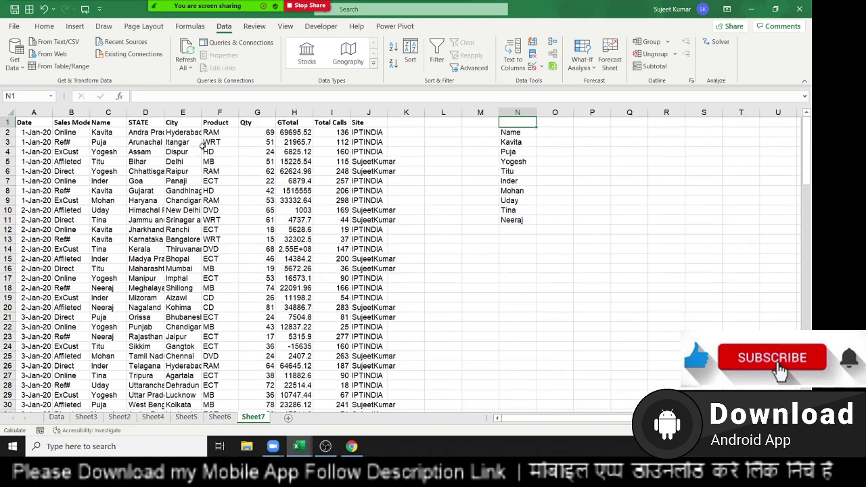
Review the spilled names and dismiss Zoom's 'Running out of time?' popup.
{"action": "key", "text": "Down"}
{"action": "key", "text": "Down"}
{"action": "key", "text": "Down"}
{"action": "key", "text": "Down"}
{"action": "key", "text": "Down"}
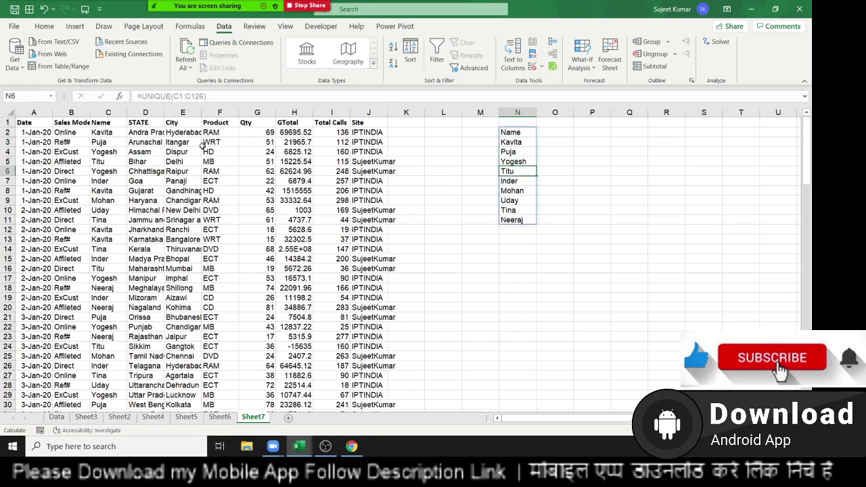
{"action": "key", "text": "Down"}
{"action": "key", "text": "Down"}
{"action": "key", "text": "Down"}
{"action": "key", "text": "Down"}
{"action": "key", "text": "Down"}
{"action": "key", "text": "Down"}
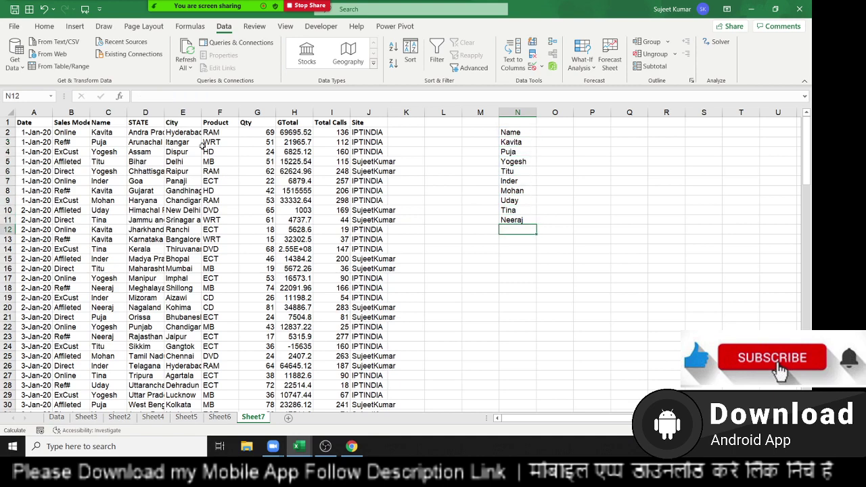
{"action": "key", "text": "Up"}
{"action": "key", "text": "Up"}
{"action": "key", "text": "Up"}
{"action": "key", "text": "Up"}
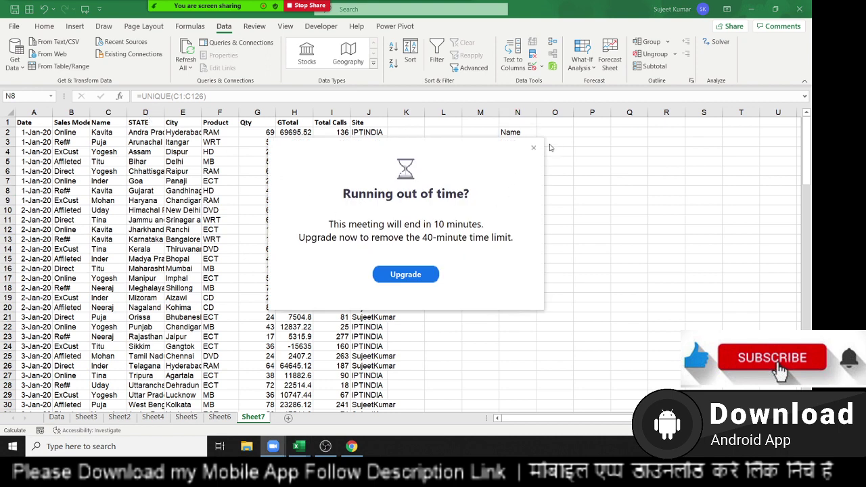
{"action": "left_click", "coordinate": [533, 147]}
Clear the spilled list of distinct names from column N.
{"action": "left_click", "coordinate": [514, 121]}
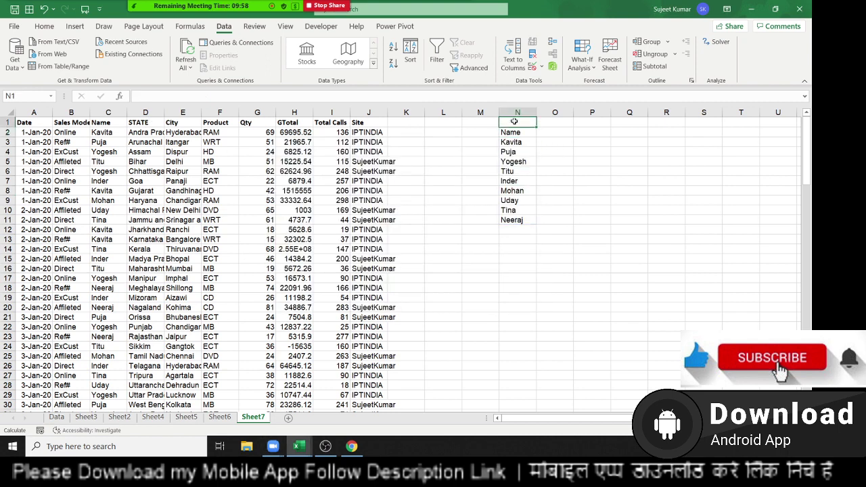
{"action": "left_click_drag", "start_coordinate": [514, 122], "coordinate": [517, 240]}
{"action": "key", "text": "Delete"}
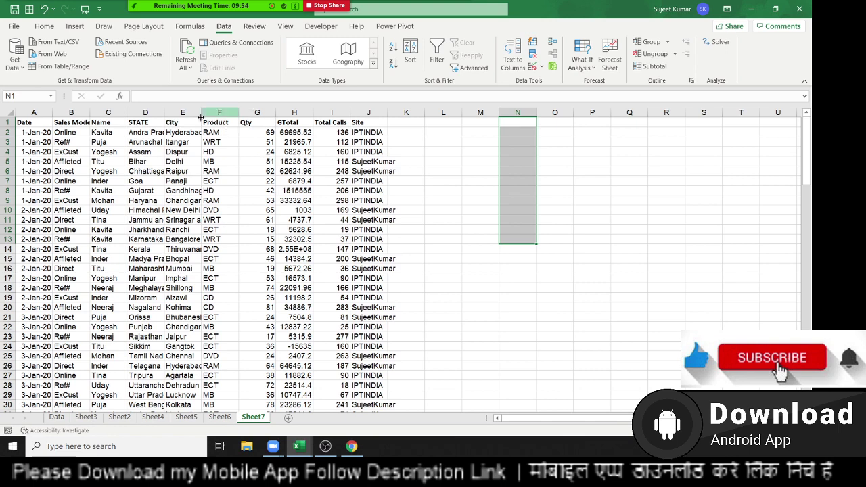
Copy the Product column and insert it as column D, beside Name.
{"action": "left_click", "coordinate": [92, 132]}
{"action": "left_click", "coordinate": [110, 112]}
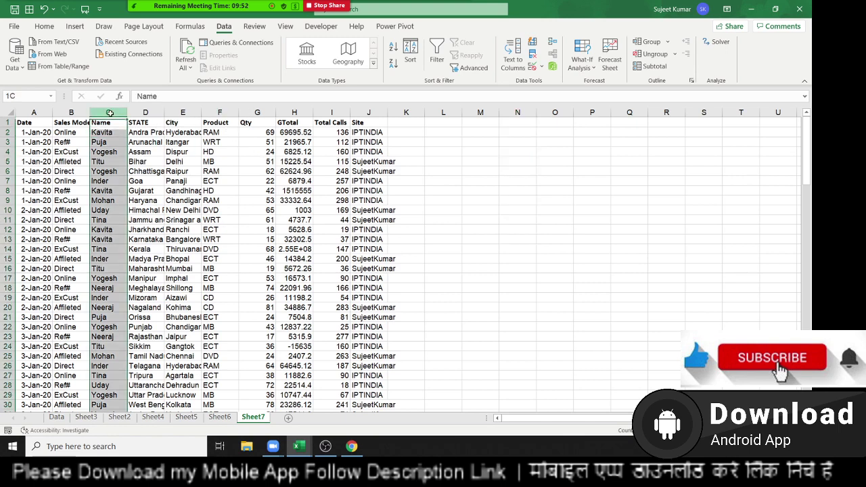
{"action": "left_click", "coordinate": [219, 113]}
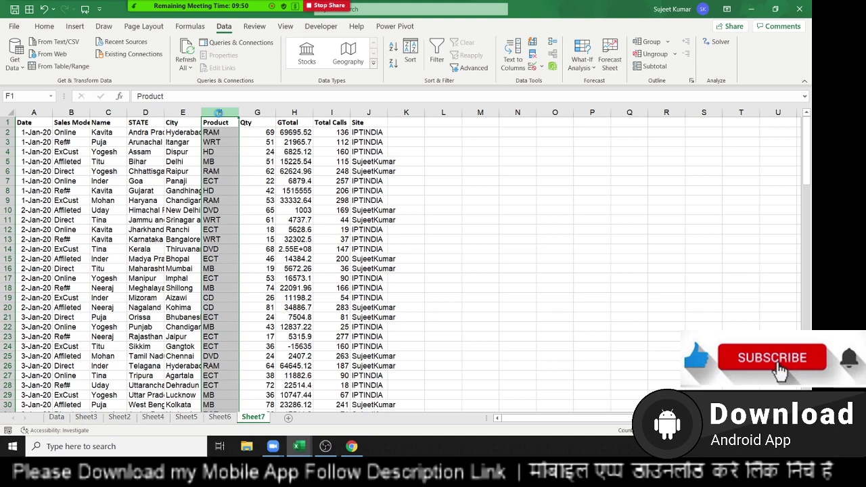
{"action": "key", "text": "ctrl+c"}
{"action": "left_click", "coordinate": [161, 113]}
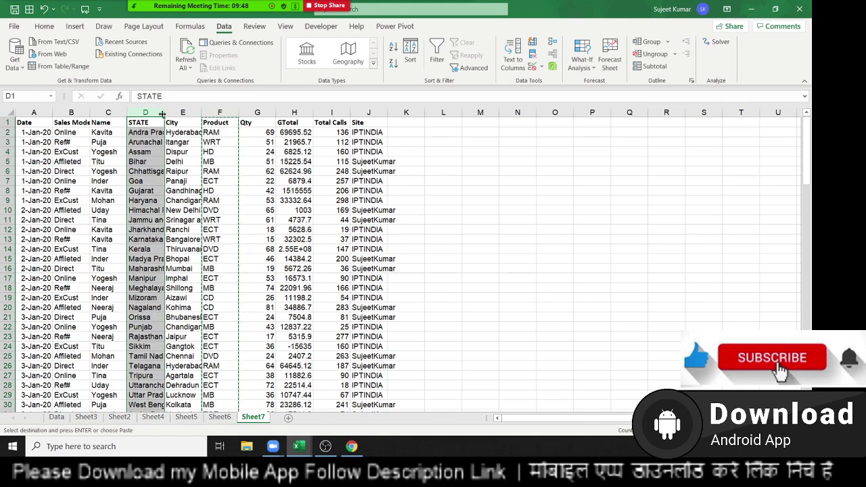
{"action": "key", "text": "ctrl+plus"}
{"action": "left_click", "coordinate": [95, 133]}
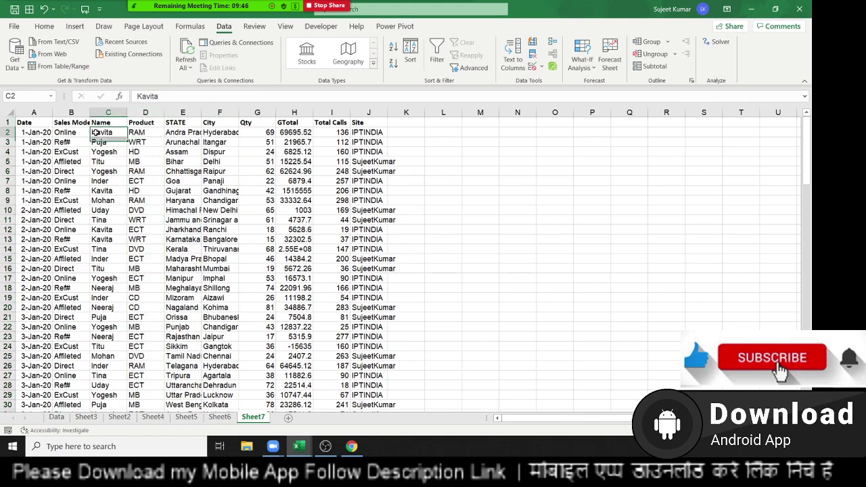
{"action": "mouse_move", "coordinate": [96, 133]}
{"action": "left_mouse_down"}
{"action": "mouse_move", "coordinate": [134, 172]}
{"action": "mouse_move", "coordinate": [117, 132]}
{"action": "left_mouse_up"}
{"action": "left_click_drag", "start_coordinate": [125, 132], "coordinate": [152, 144]}
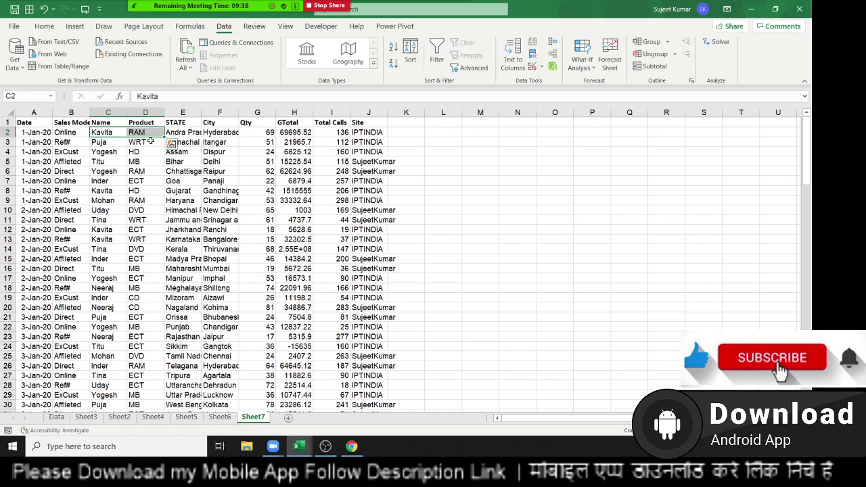
{"action": "left_click_drag", "start_coordinate": [150, 141], "coordinate": [150, 144]}
Enter =UNIQUE(C1:D126) in M3 to list distinct Name–Product pairs.
{"action": "left_click", "coordinate": [466, 141]}
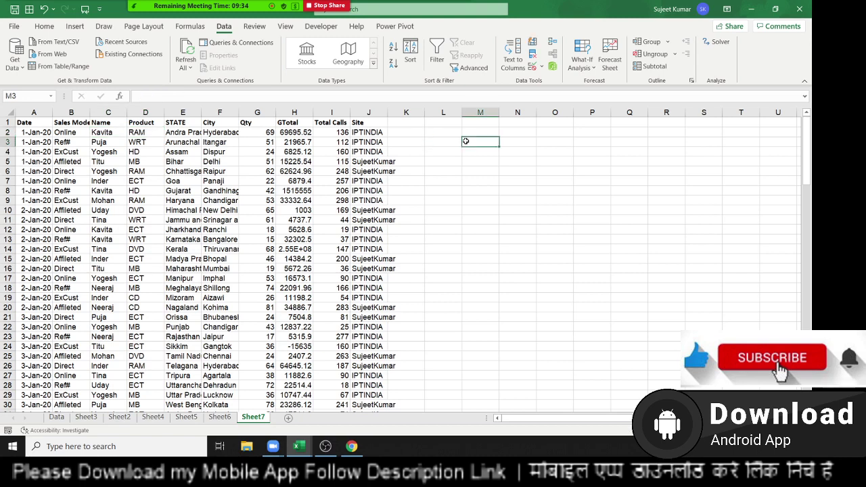
{"action": "type", "text": "=u"}
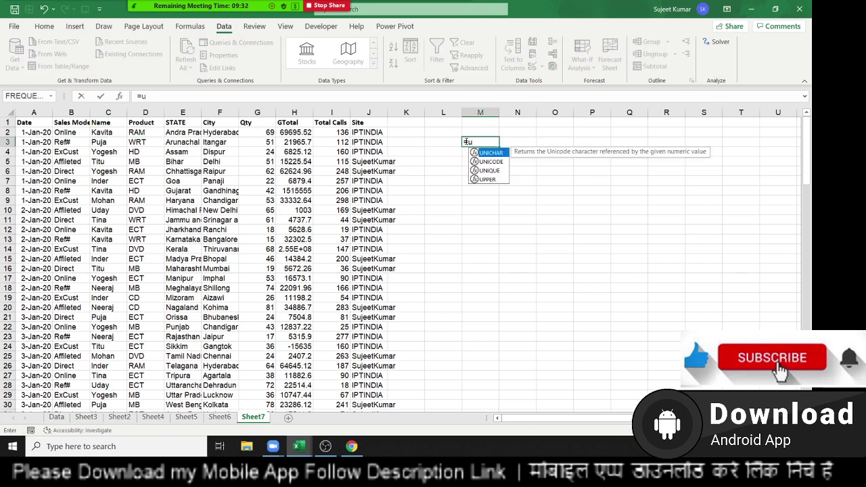
{"action": "key", "text": "Down"}
{"action": "key", "text": "Down"}
{"action": "key", "text": "Tab"}
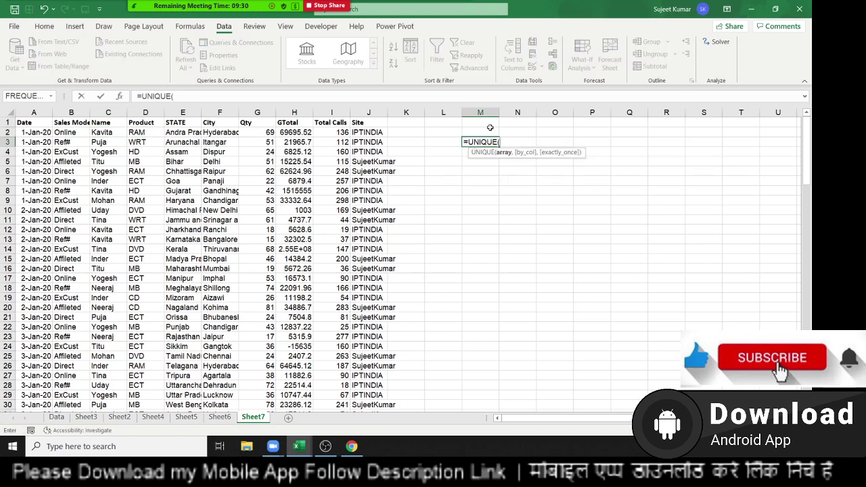
{"action": "left_click", "coordinate": [108, 125]}
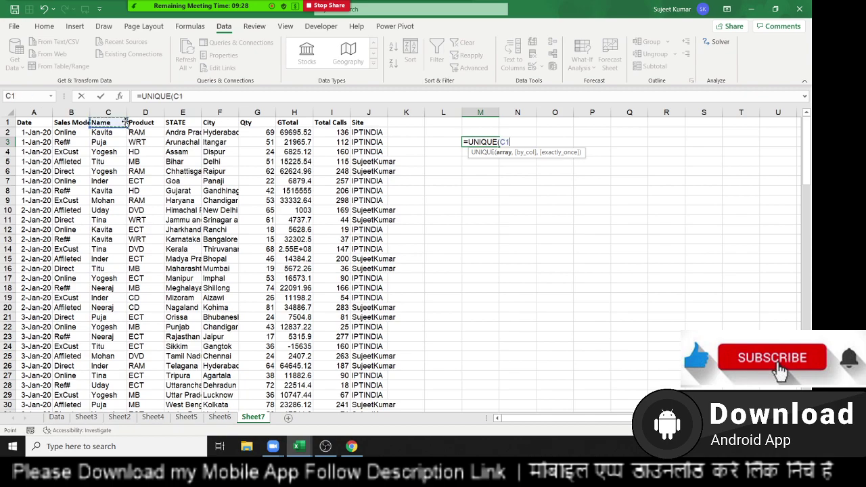
{"action": "key", "text": "shift+Right"}
{"action": "key", "text": "ctrl+shift+Down"}
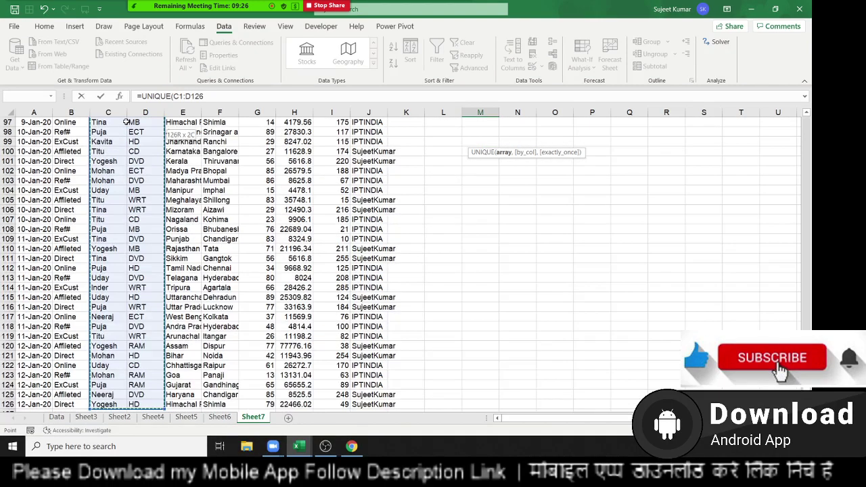
{"action": "key", "text": "Return"}
Browse the spilled Name–Product results and select the whole results range.
{"action": "scroll", "coordinate": [125, 121], "scroll_direction": "up", "scroll_amount": 1}
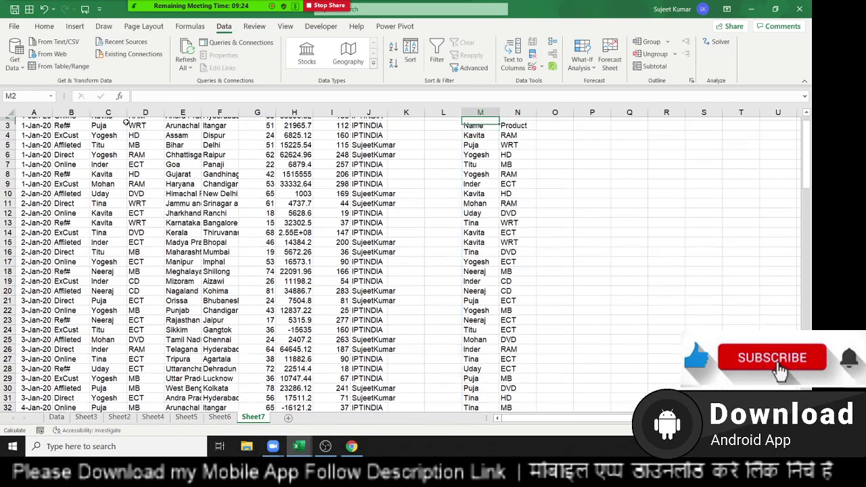
{"action": "key", "text": "Right"}
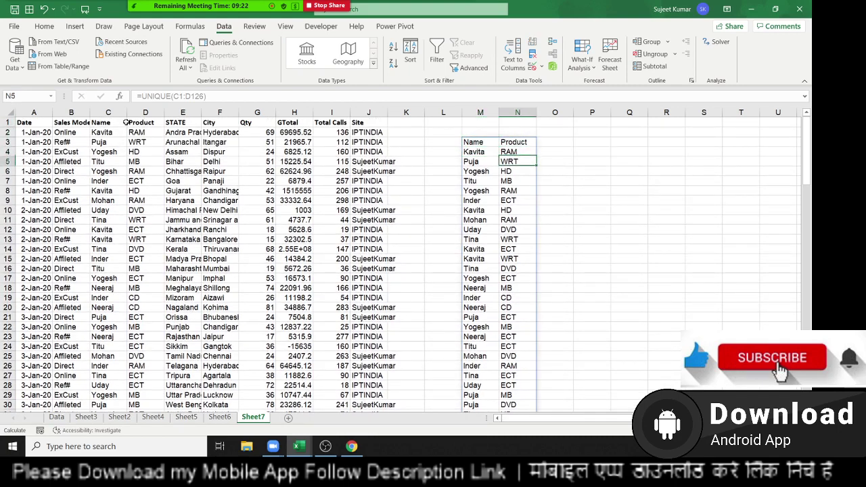
{"action": "key", "text": "Down"}
{"action": "key", "text": "Down"}
{"action": "key", "text": "Right"}
{"action": "key", "text": "Left"}
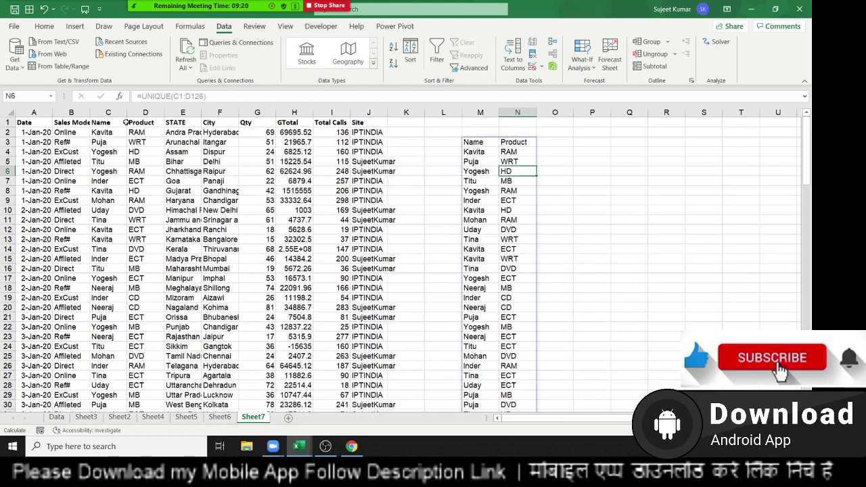
{"action": "key", "text": "Left"}
{"action": "key", "text": "ctrl+Down"}
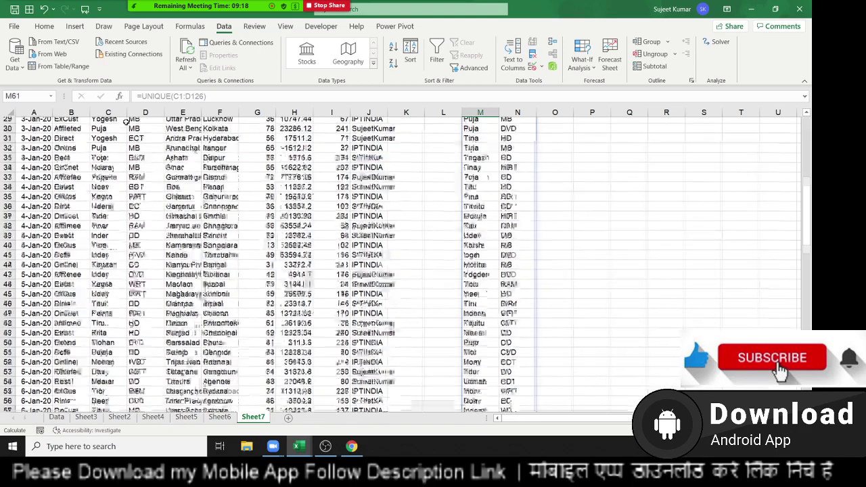
{"action": "key", "text": "ctrl+Up"}
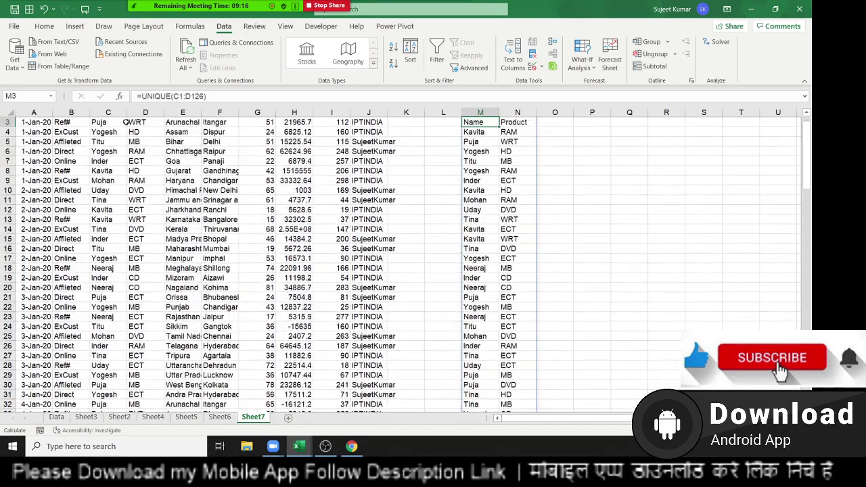
{"action": "key", "text": "Up"}
{"action": "key", "text": "Up"}
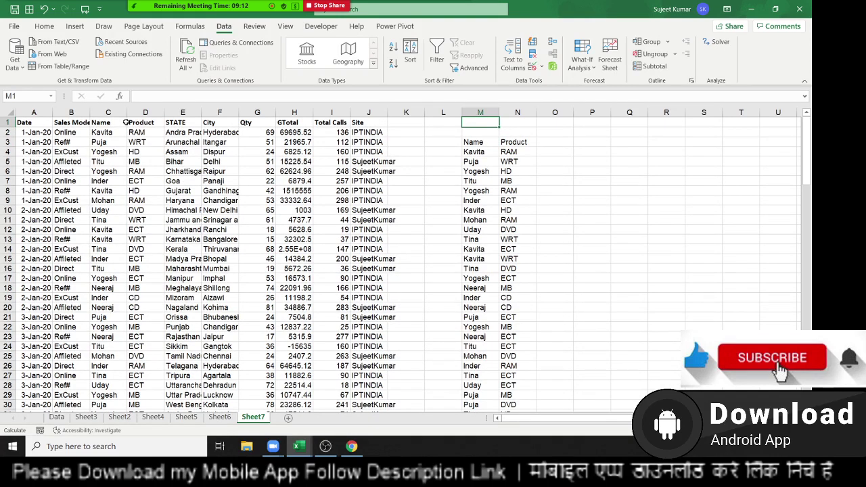
{"action": "key", "text": "Right"}
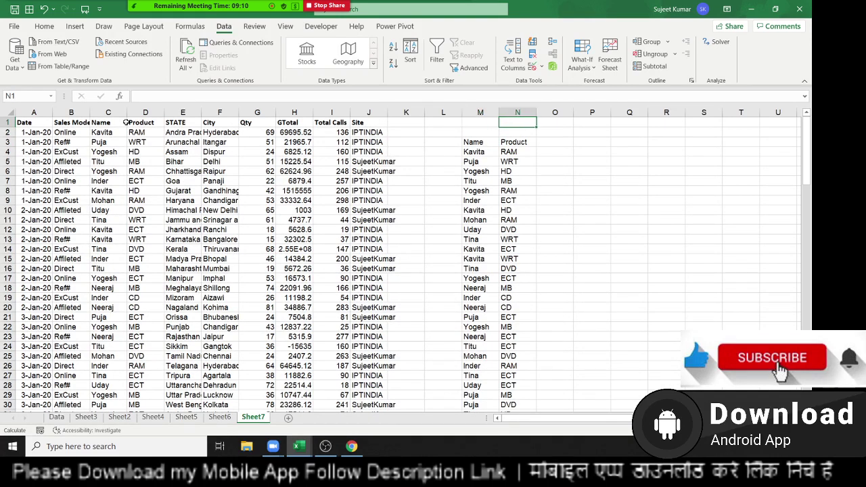
{"action": "key", "text": "Down"}
{"action": "key", "text": "Down"}
{"action": "key", "text": "Down"}
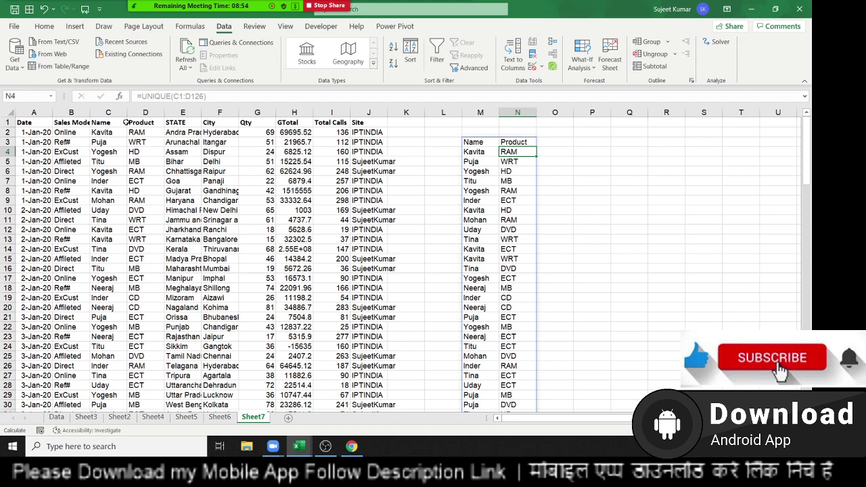
{"action": "left_click", "coordinate": [517, 142]}
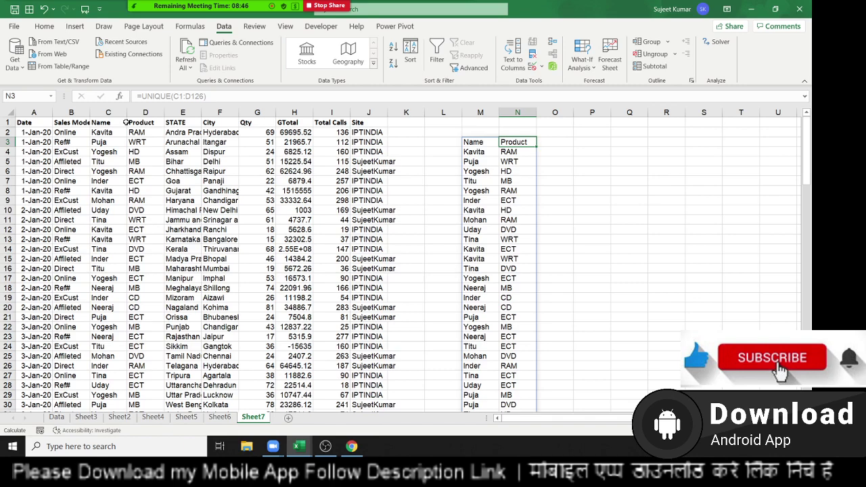
{"action": "left_click", "coordinate": [479, 142]}
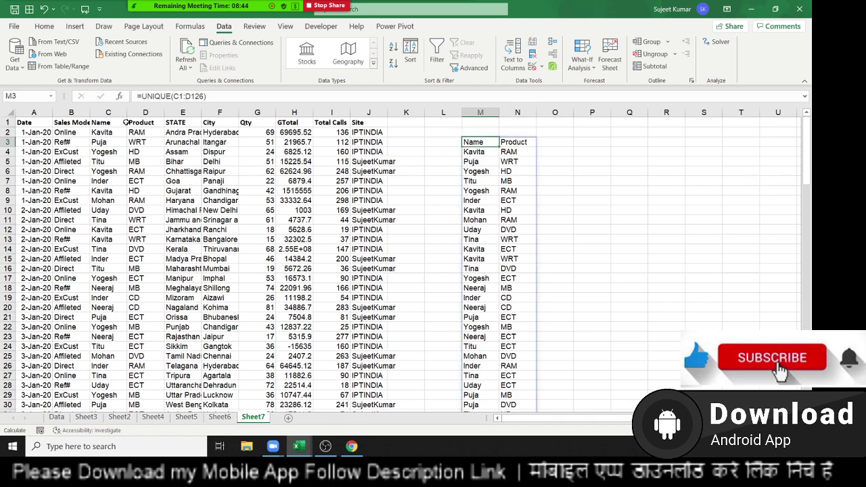
{"action": "key", "text": "shift+Right"}
{"action": "key", "text": "ctrl+shift+Down"}
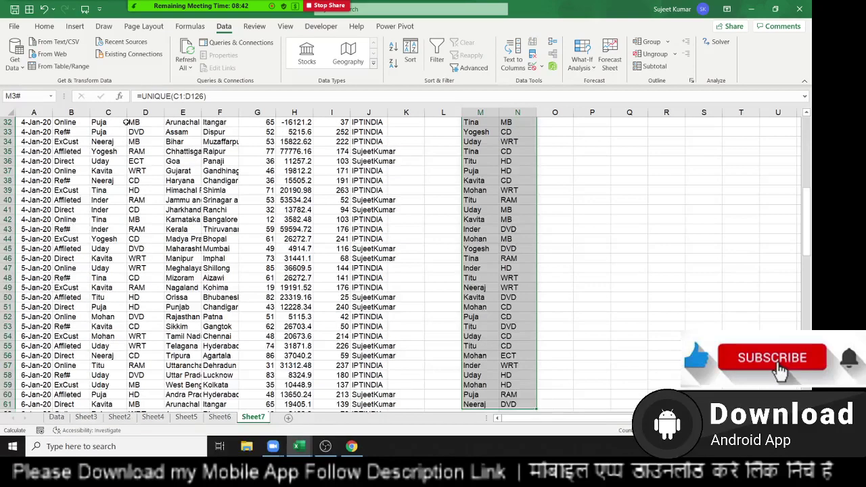
Clear the spilled Name–Product results and select the Name column.
{"action": "key", "text": "Delete"}
{"action": "key", "text": "Left"}
{"action": "key", "text": "Left"}
{"action": "key", "text": "Left"}
{"action": "key", "text": "Left"}
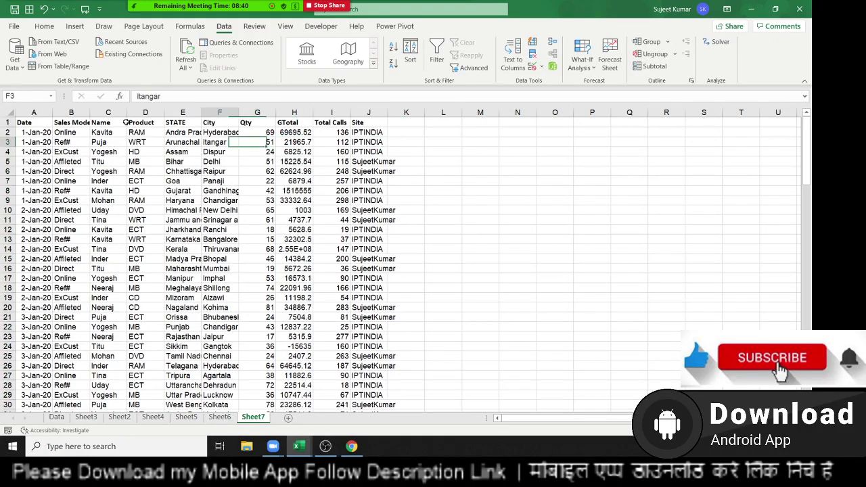
{"action": "key", "text": "Left"}
{"action": "key", "text": "Left"}
{"action": "key", "text": "Left"}
{"action": "key", "text": "Up"}
{"action": "key", "text": "Up"}
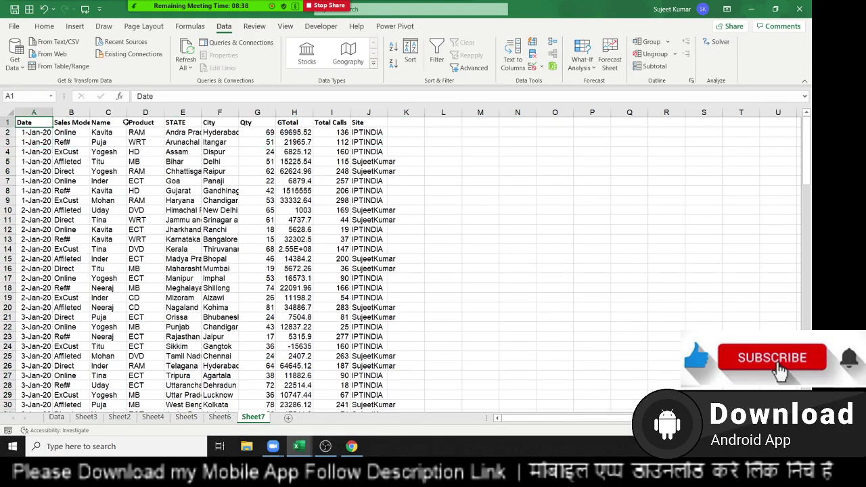
{"action": "key", "text": "Right"}
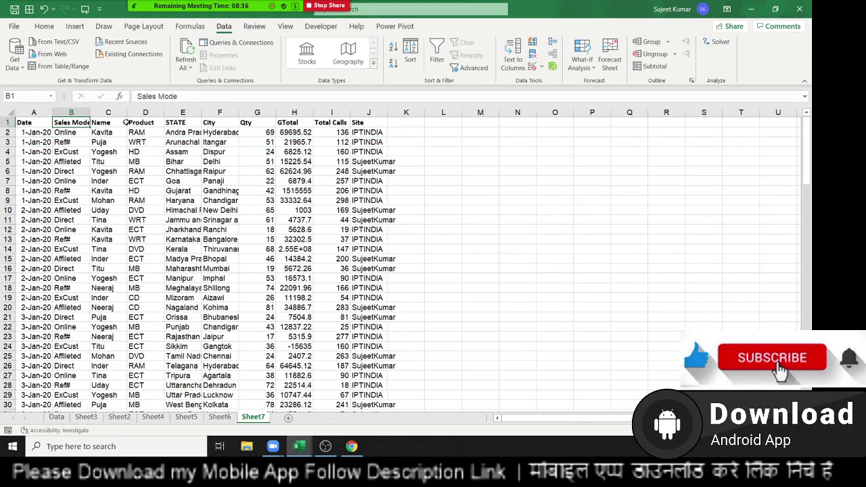
{"action": "key", "text": "Right"}
{"action": "key", "text": "ctrl+space"}
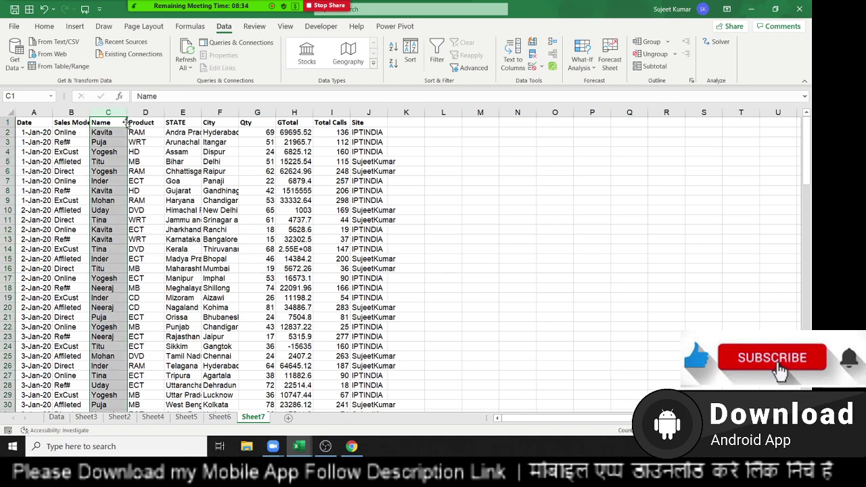
Type the label 'Name' into an empty cell beside the table.
{"action": "key", "text": "Right"}
{"action": "key", "text": "Right"}
{"action": "key", "text": "Right"}
{"action": "key", "text": "Right"}
{"action": "key", "text": "Right"}
{"action": "key", "text": "Right"}
{"action": "key", "text": "Down"}
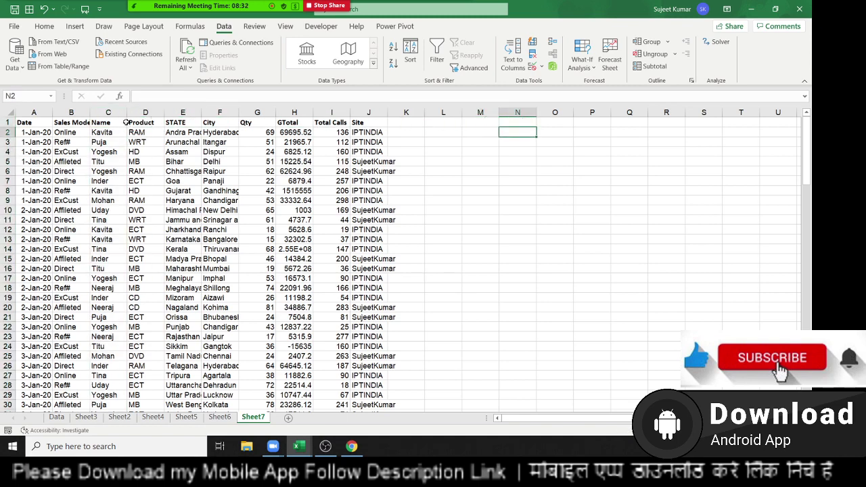
{"action": "key", "text": "Down"}
{"action": "key", "text": "Left"}
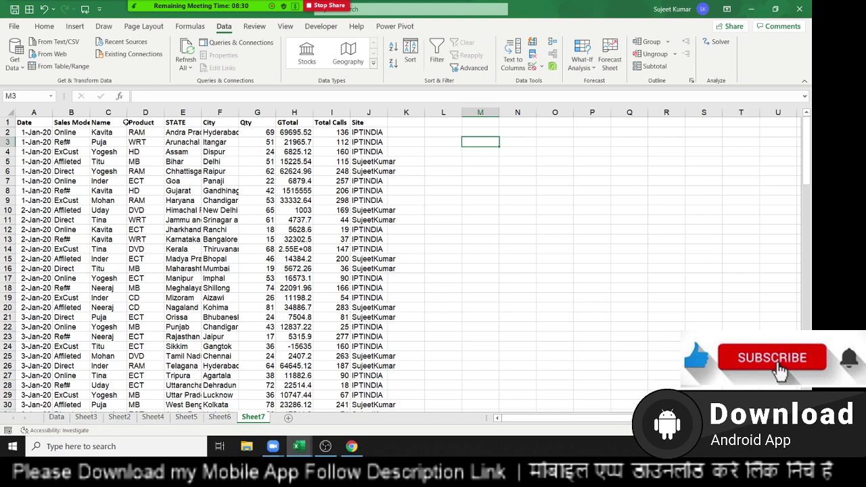
{"action": "key", "text": "Left"}
{"action": "key", "text": "Right"}
{"action": "type", "text": "Name"}
{"action": "key", "text": "Return"}
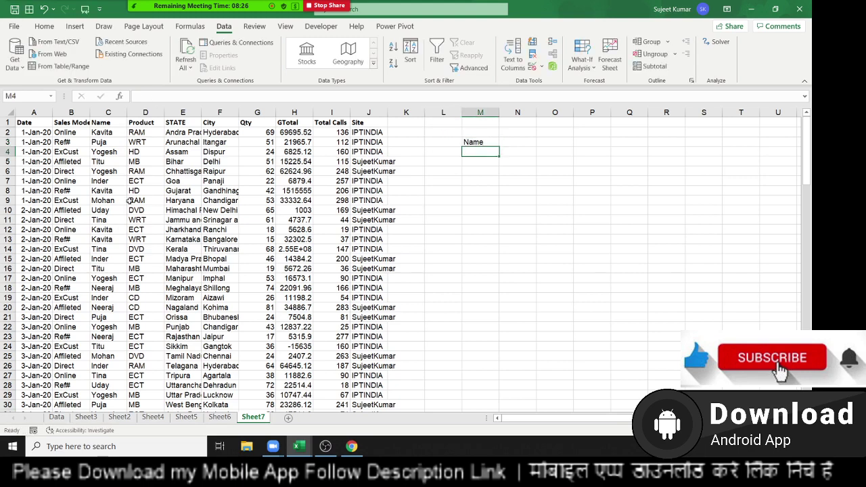
Insert a blank column in front of the Date column.
{"action": "left_click", "coordinate": [42, 122]}
{"action": "key", "text": "ctrl+shift+Down"}
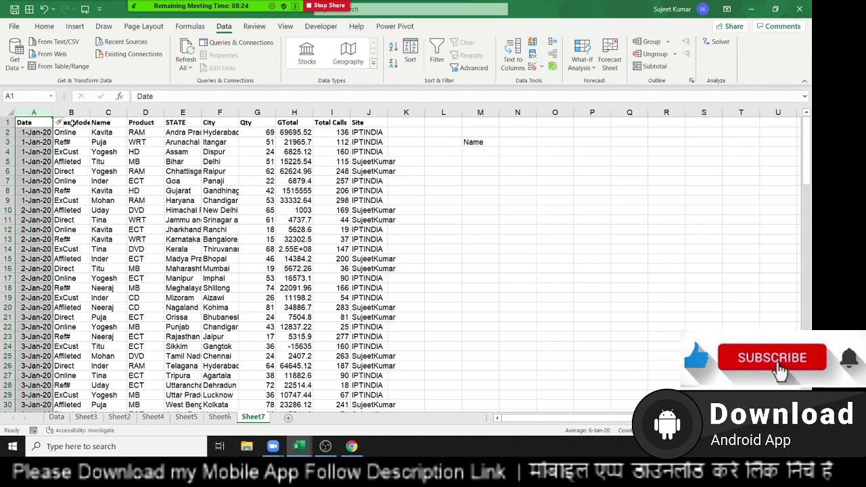
{"action": "key", "text": "ctrl+shift+plus"}
{"action": "key", "text": "Down"}
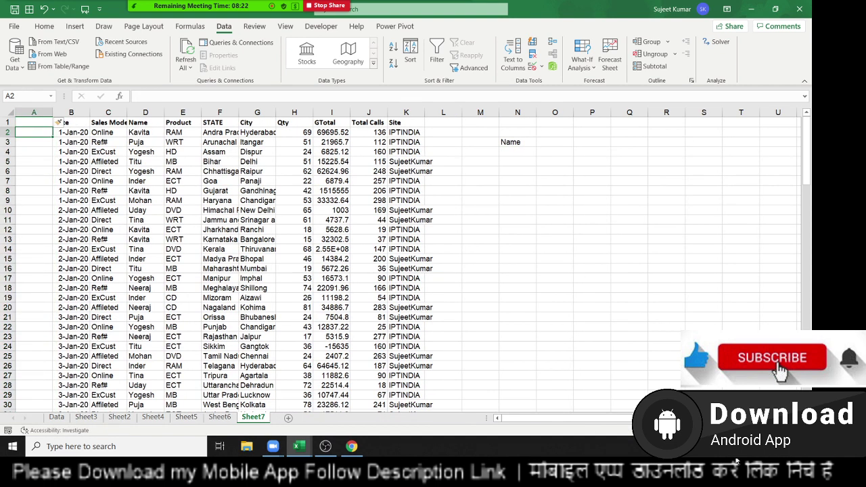
Enter =COUNTIF($D$2:D2,D2) in A2, locking the range start with F4.
{"action": "type", "text": "=cou"}
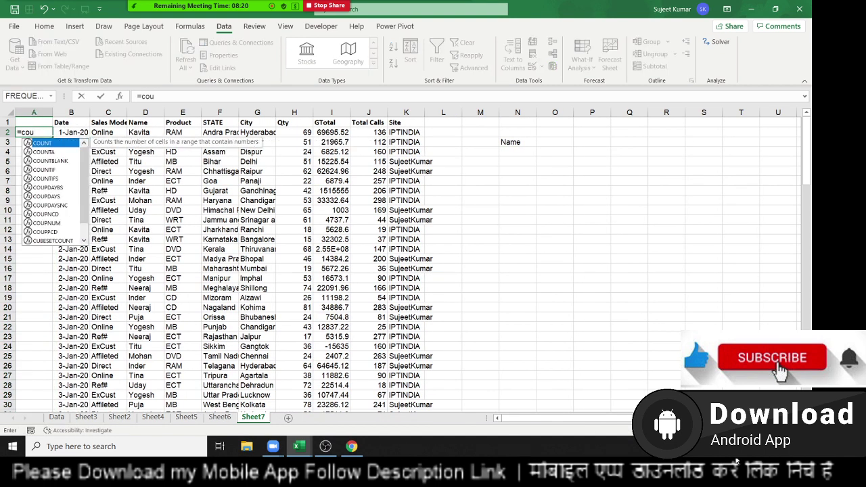
{"action": "key", "text": "Down"}
{"action": "key", "text": "Down"}
{"action": "key", "text": "Down"}
{"action": "key", "text": "Tab"}
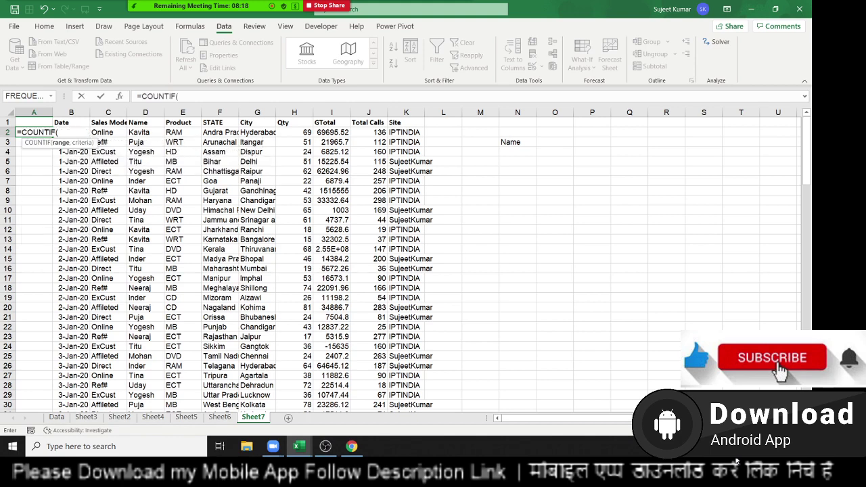
{"action": "key", "text": "Right"}
{"action": "key", "text": "Right"}
{"action": "key", "text": "Right"}
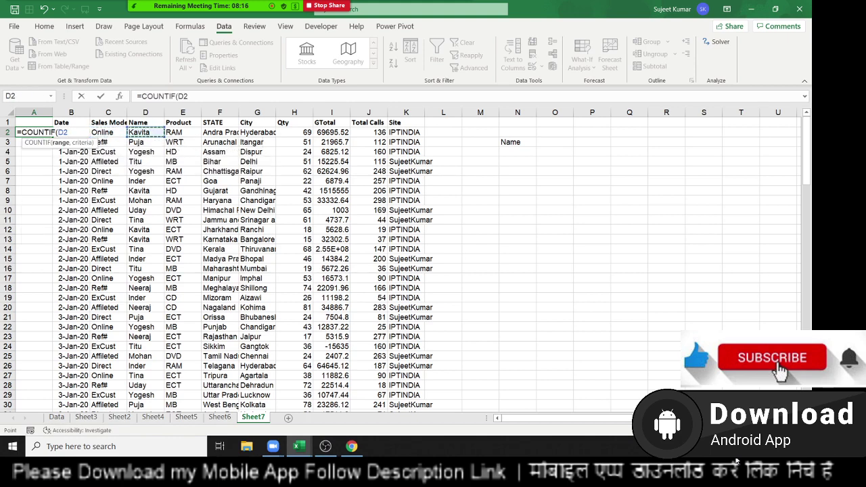
{"action": "type", "text": ";"}
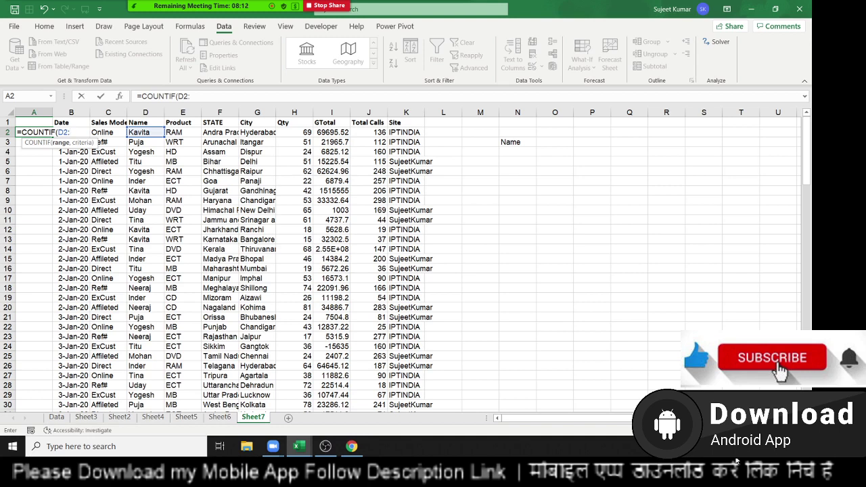
{"action": "type", "text": "d2"}
{"action": "type", "text": ","}
{"action": "key", "text": "Right"}
{"action": "key", "text": "Right"}
{"action": "key", "text": "Right"}
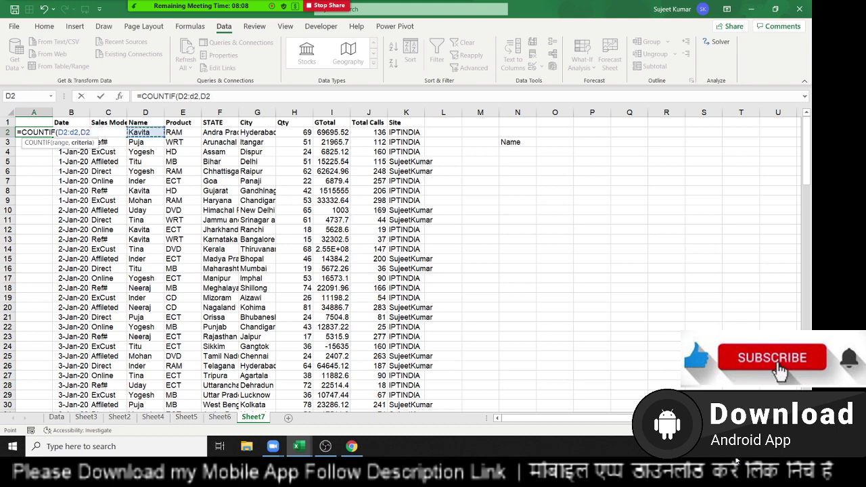
{"action": "key", "text": "Return"}
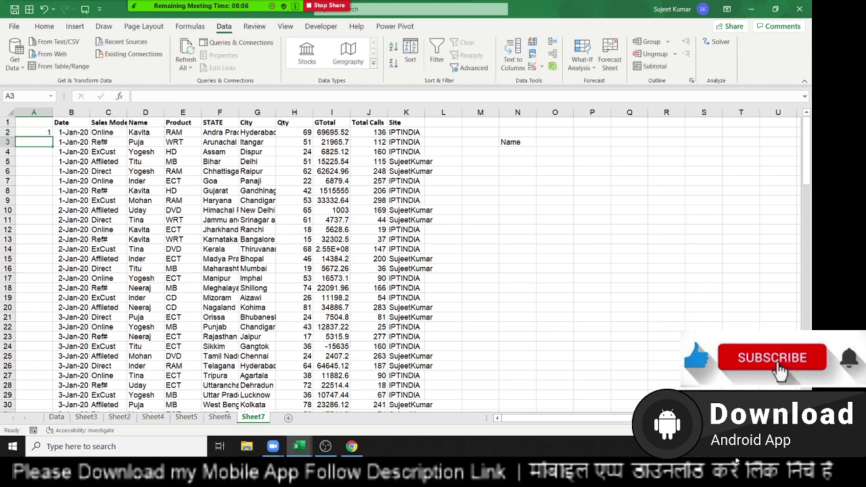
{"action": "key", "text": "Up"}
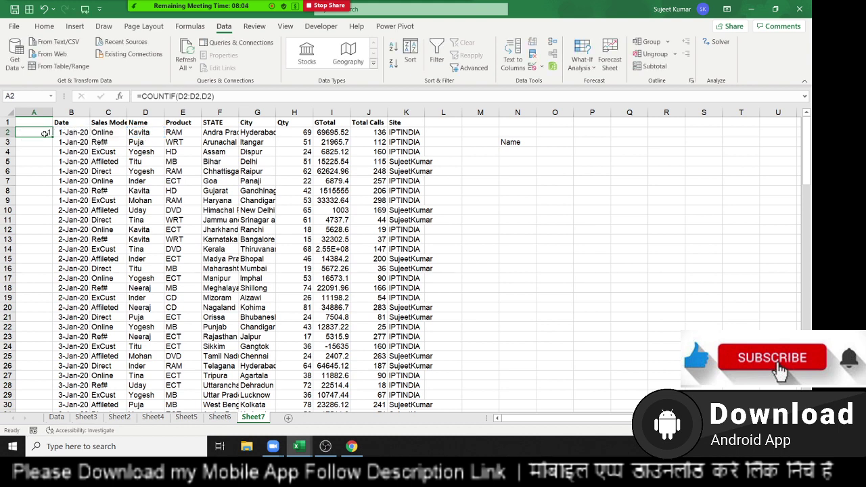
{"action": "double_click", "coordinate": [43, 133]}
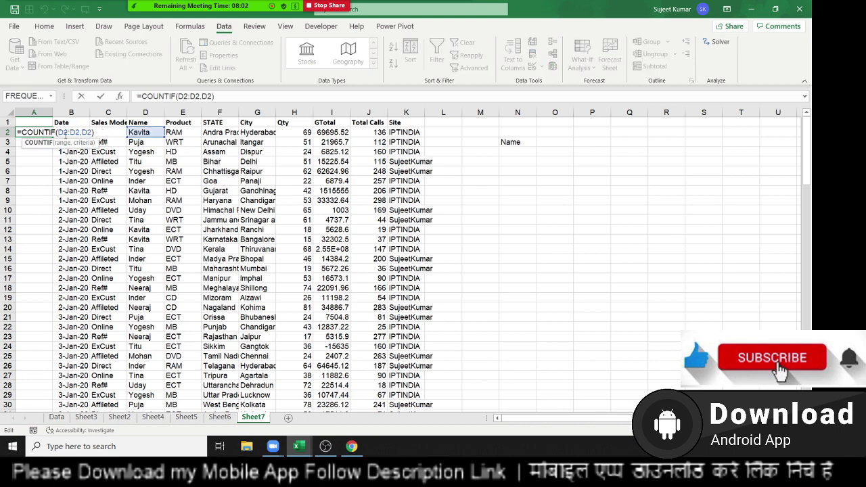
{"action": "key", "text": "F4"}
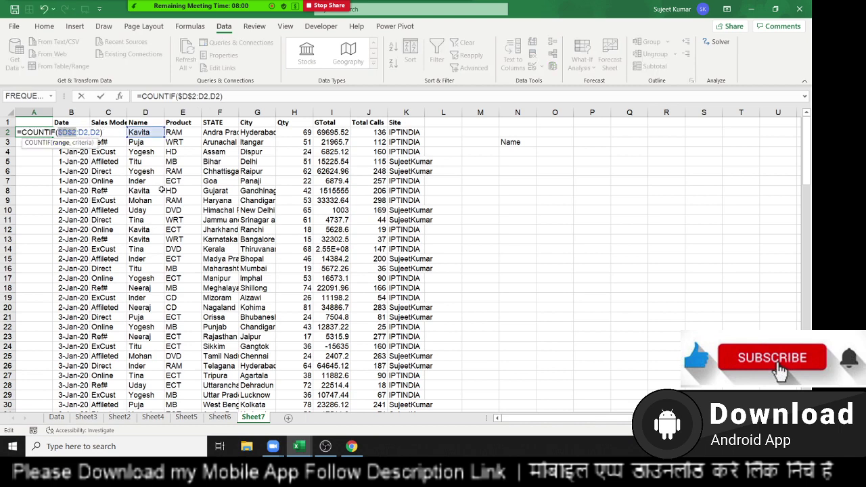
{"action": "key", "text": "Return"}
Fill the COUNTIF formula down column A and check the first counts.
{"action": "left_click", "coordinate": [25, 133]}
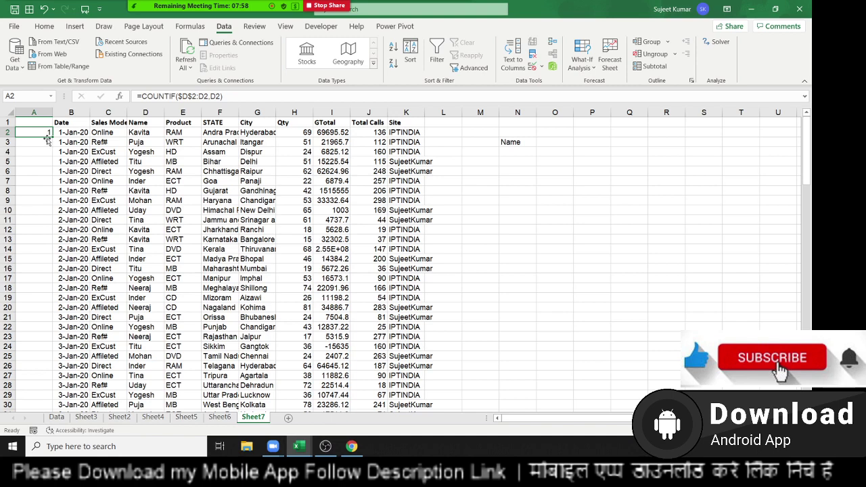
{"action": "double_click", "coordinate": [52, 137]}
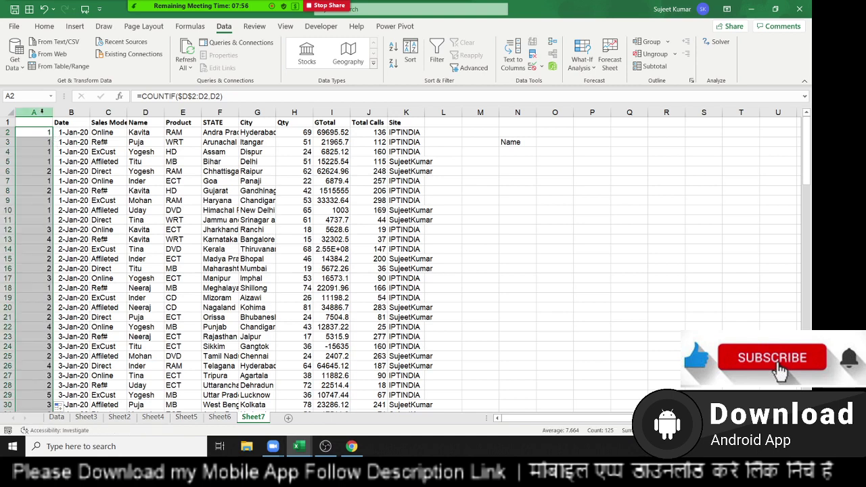
{"action": "left_click_drag", "start_coordinate": [42, 132], "coordinate": [42, 152]}
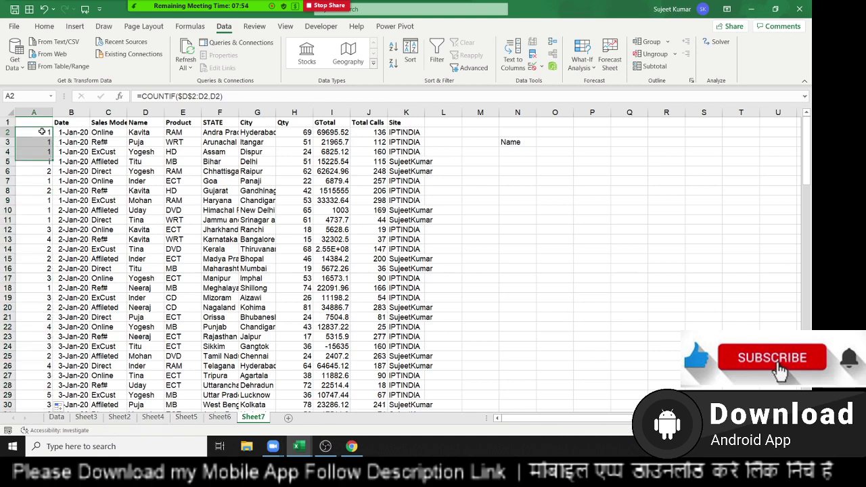
{"action": "double_click", "coordinate": [42, 132]}
{"action": "key", "text": "Escape"}
{"action": "left_click", "coordinate": [42, 121]}
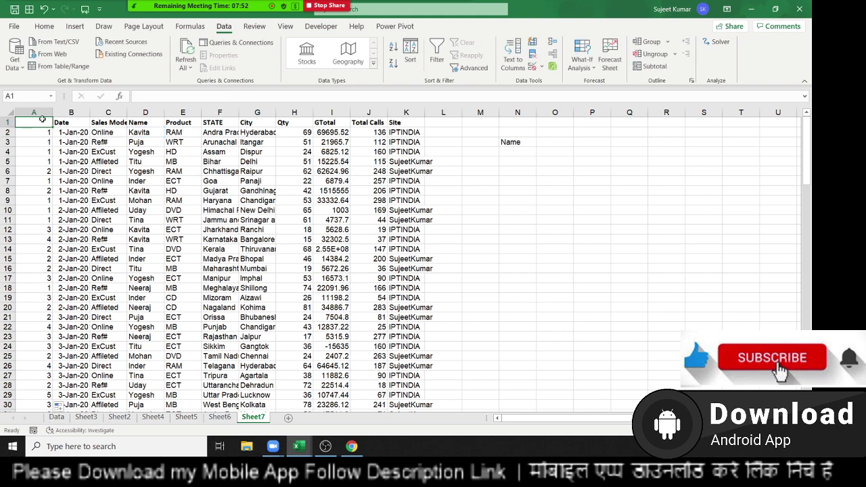
{"action": "key", "text": "ctrl+shift+l"}
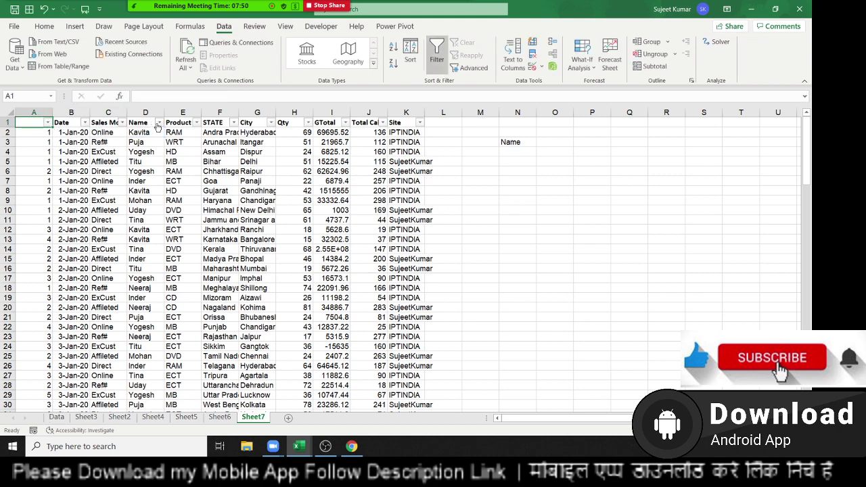
{"action": "left_click", "coordinate": [159, 122]}
{"action": "left_click", "coordinate": [64, 247]}
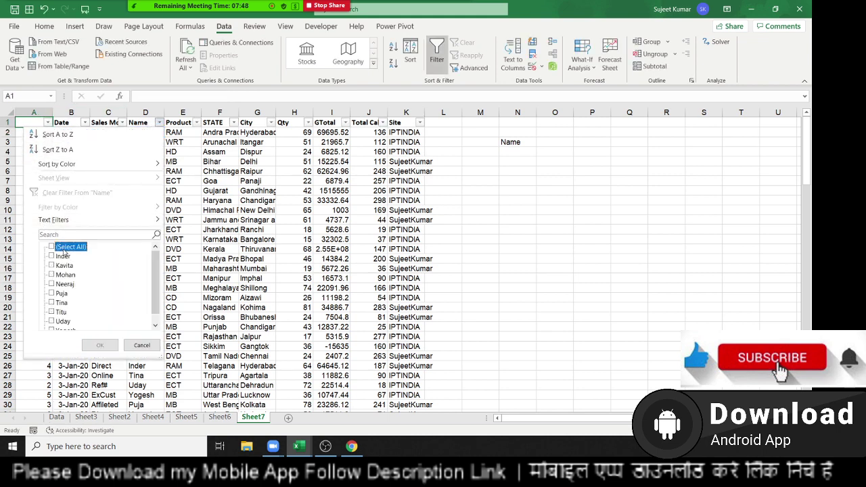
{"action": "left_click", "coordinate": [61, 256]}
{"action": "left_click", "coordinate": [100, 345]}
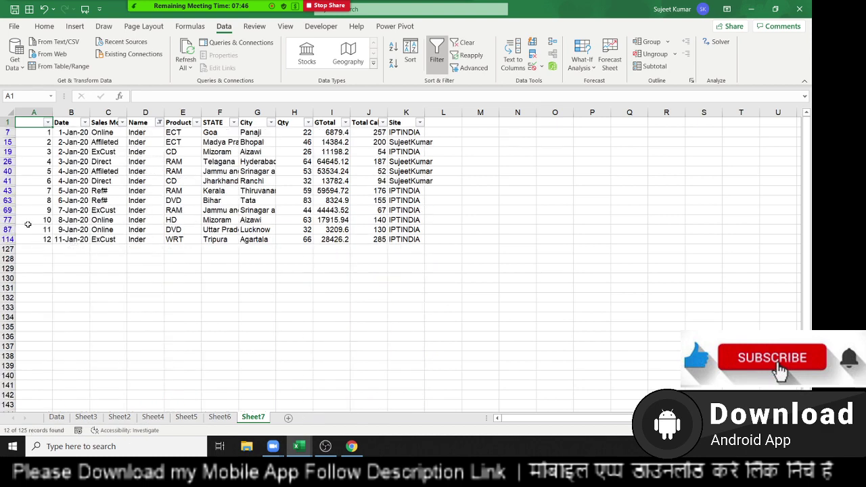
{"action": "left_click_drag", "start_coordinate": [40, 133], "coordinate": [48, 232]}
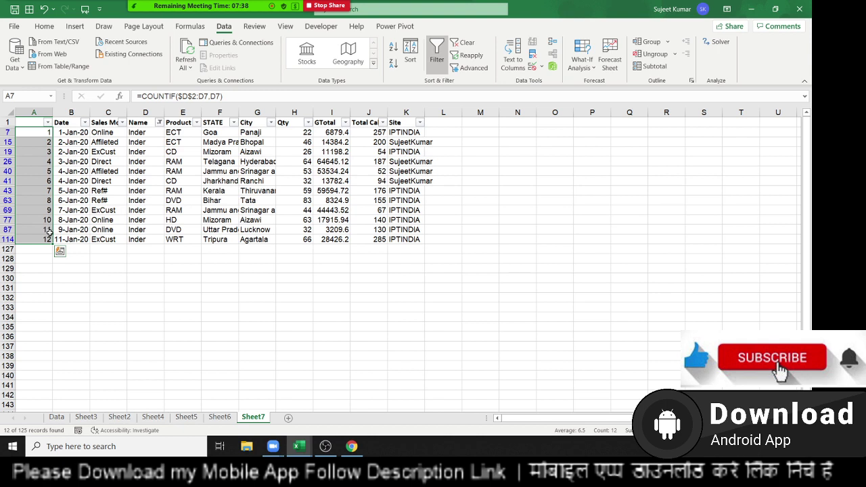
{"action": "key", "text": "ctrl+shift+l"}
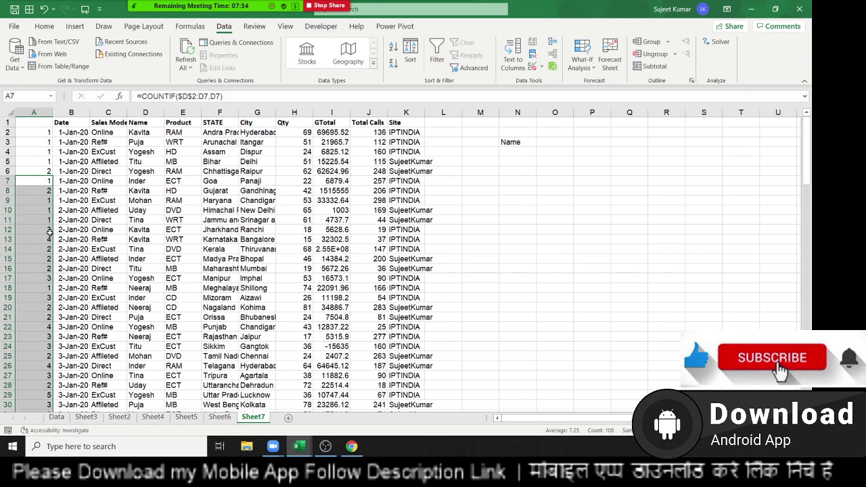
Inspect the formulas in A2 and A8, confirming A8 reads =COUNTIF($D$2:D8,D8).
{"action": "left_click", "coordinate": [39, 164]}
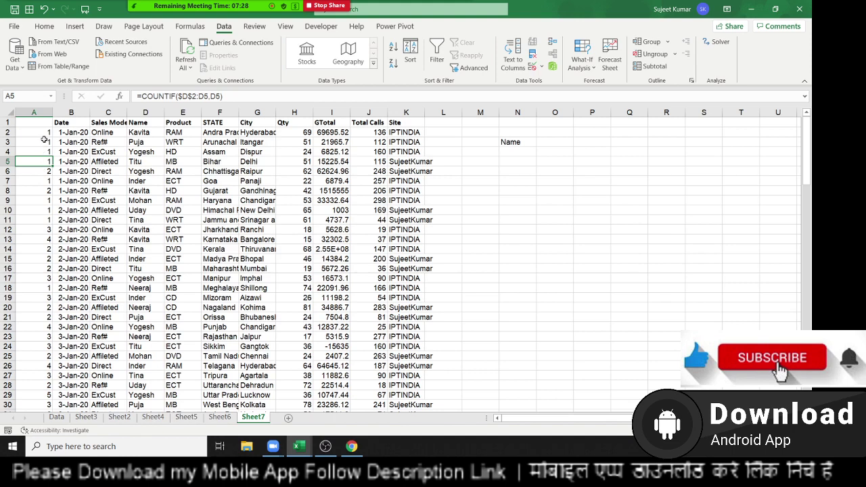
{"action": "double_click", "coordinate": [46, 133]}
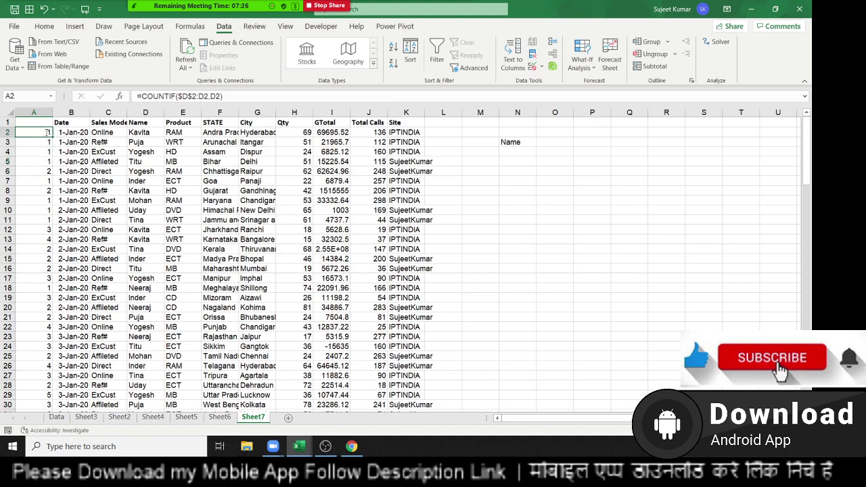
{"action": "key", "text": "Escape"}
{"action": "double_click", "coordinate": [46, 191]}
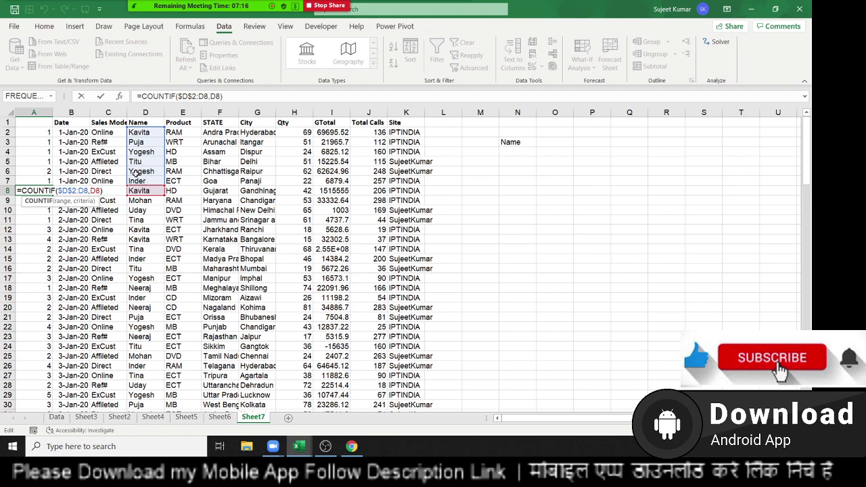
{"action": "left_click", "coordinate": [141, 132]}
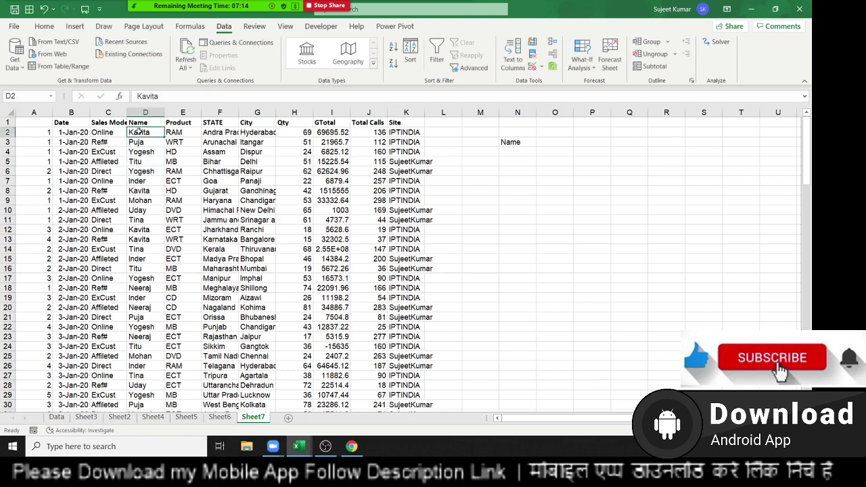
Change A2 to =COUNTIF($D$2:D2,D2)&"-"&D2 and fill it down the column.
{"action": "left_click", "coordinate": [48, 132]}
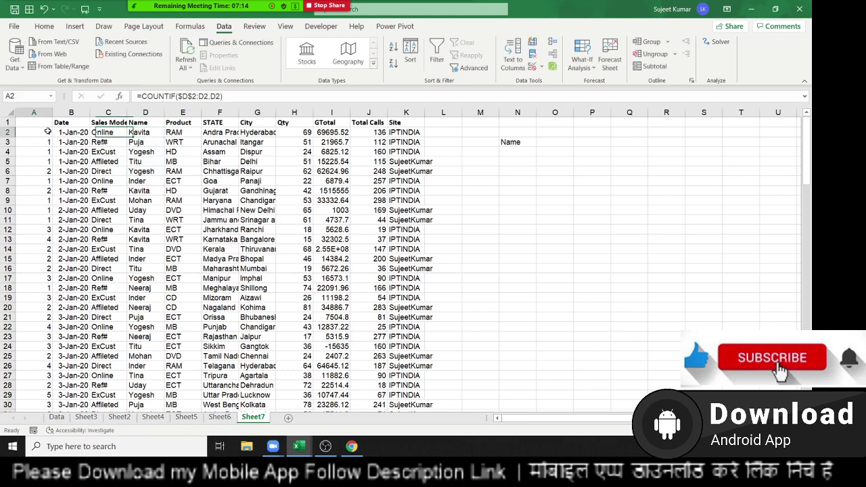
{"action": "left_click", "coordinate": [143, 195]}
{"action": "left_click", "coordinate": [44, 192]}
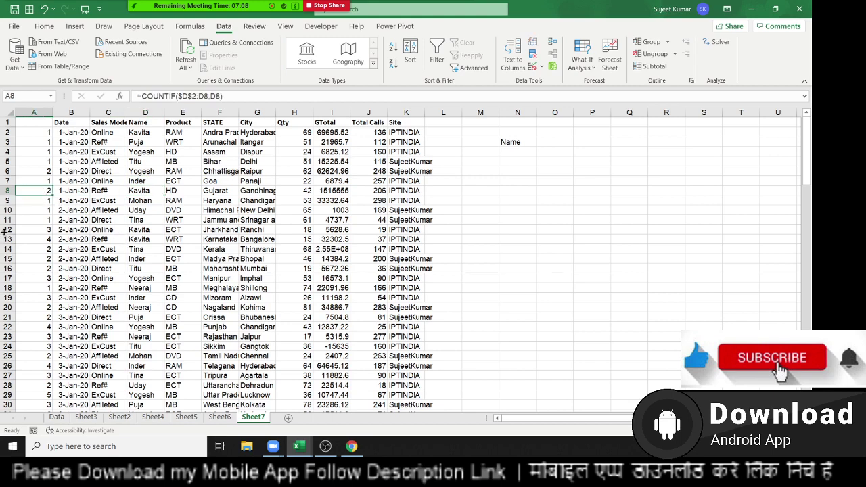
{"action": "left_click", "coordinate": [31, 133]}
{"action": "left_click", "coordinate": [247, 96]}
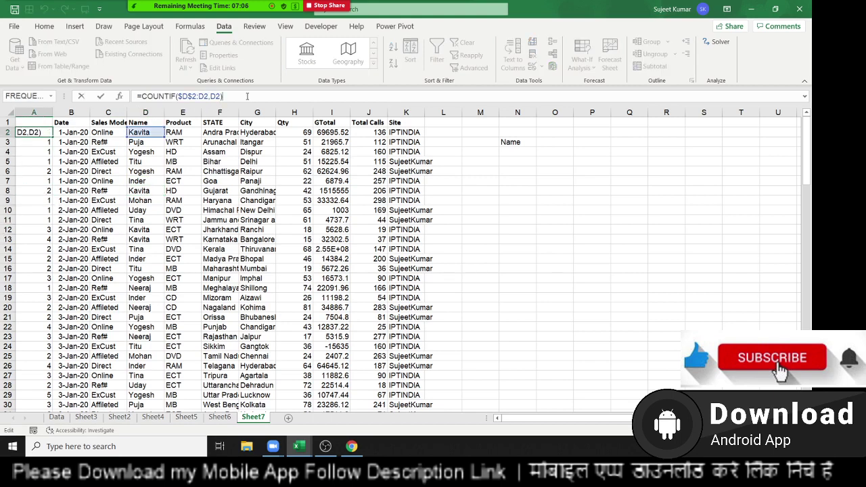
{"action": "type", "text": "&"}
{"action": "type", "text": "\"-\"&"}
{"action": "left_click", "coordinate": [135, 132]}
{"action": "key", "text": "Return"}
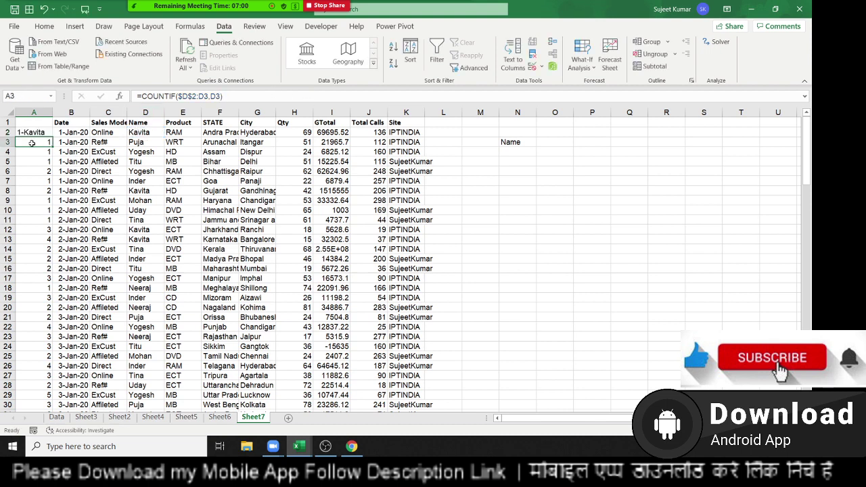
{"action": "left_click", "coordinate": [43, 130]}
{"action": "double_click", "coordinate": [52, 136]}
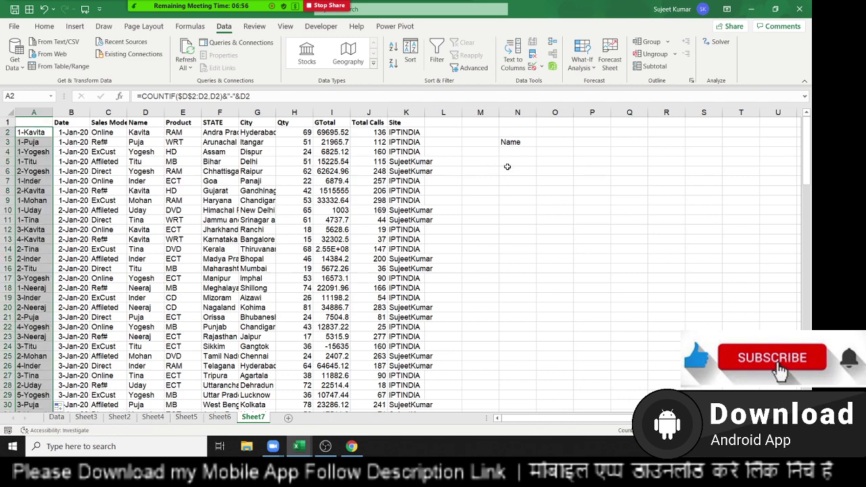
Start a VLOOKUP formula in N5, then discard it unfinished.
{"action": "left_click", "coordinate": [517, 146]}
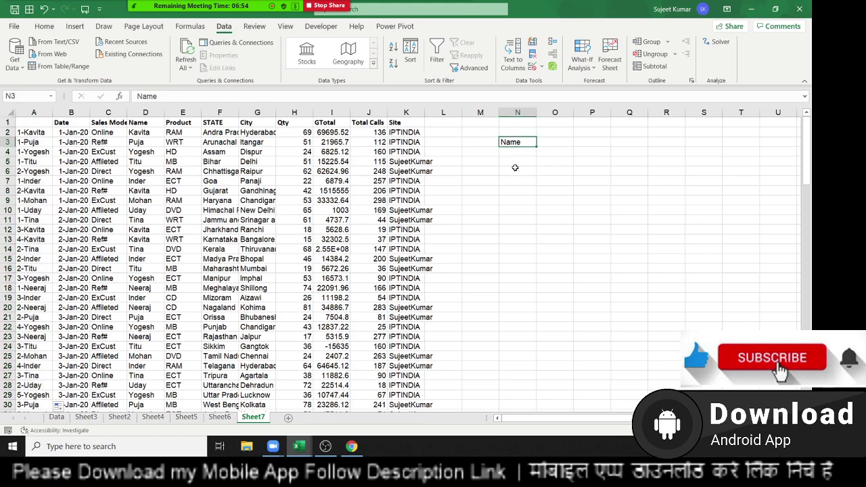
{"action": "left_click", "coordinate": [512, 163]}
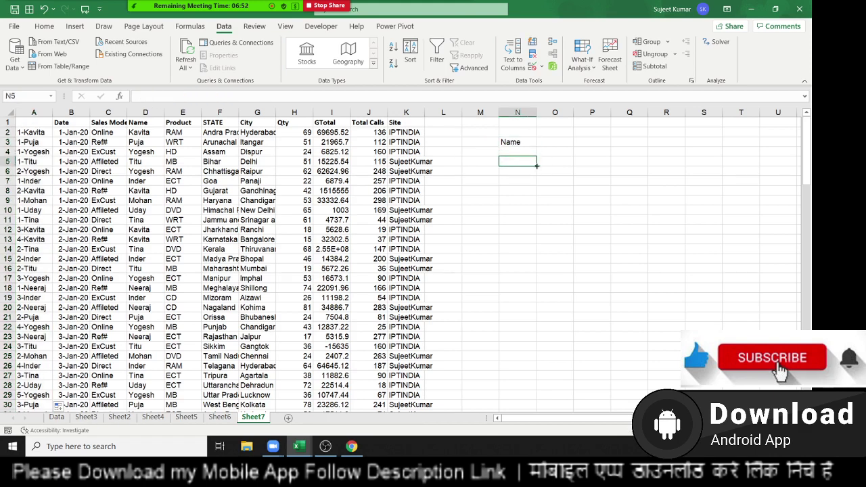
{"action": "type", "text": "="}
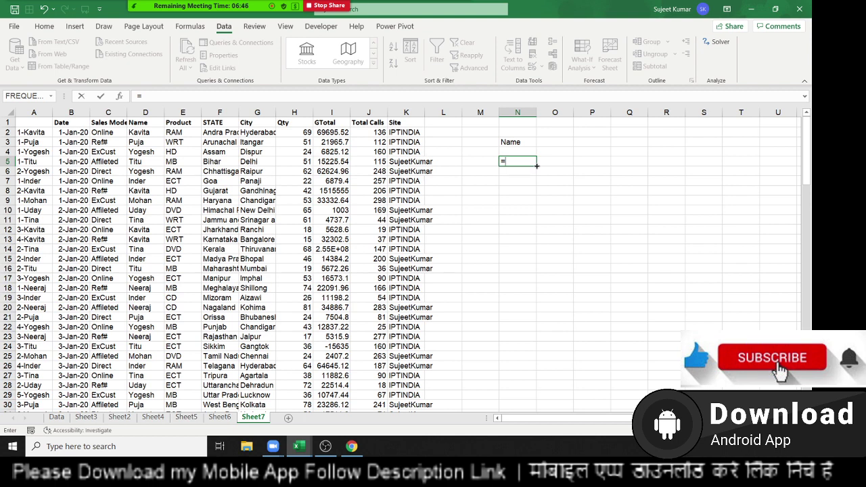
{"action": "type", "text": "vl"}
{"action": "key", "text": "Tab"}
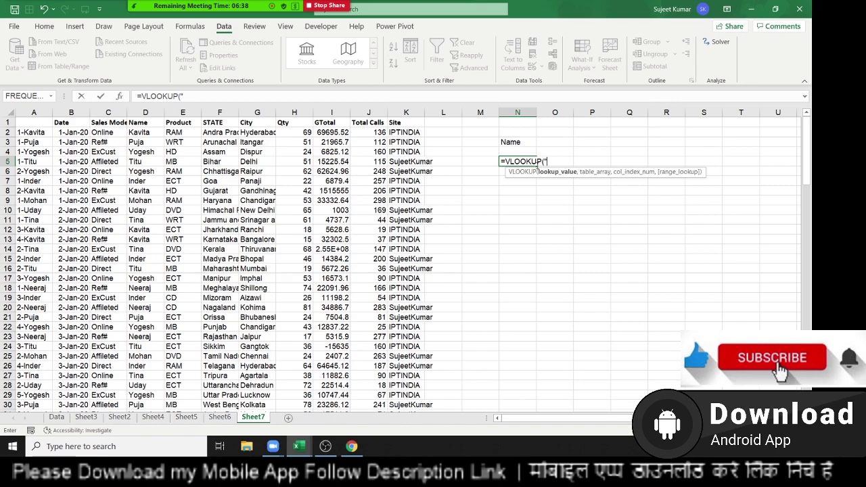
{"action": "key", "text": "Escape"}
Copy the header row from Date through Site (B1:K1).
{"action": "key", "text": "ctrl+Left"}
{"action": "key", "text": "ctrl+Left"}
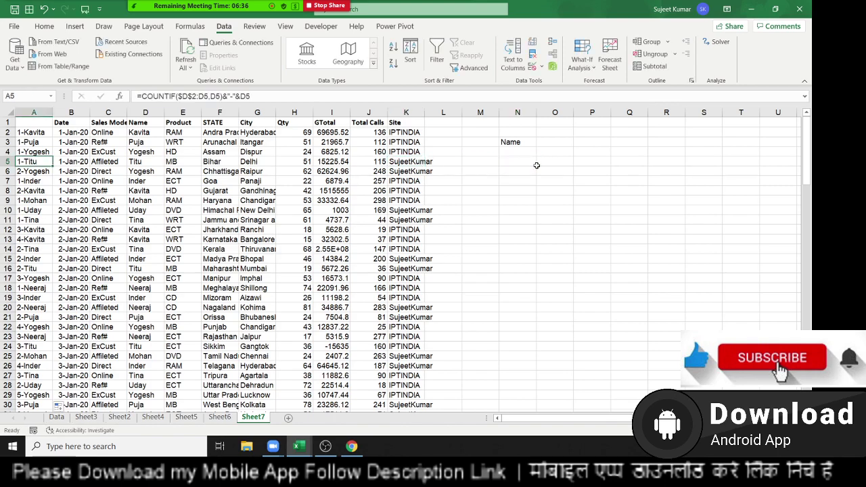
{"action": "key", "text": "Up"}
{"action": "key", "text": "Up"}
{"action": "key", "text": "Up"}
{"action": "key", "text": "ctrl+Down"}
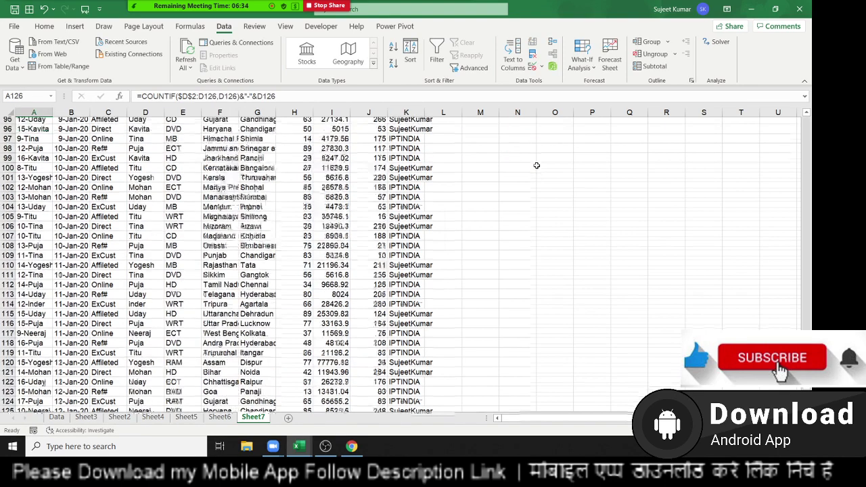
{"action": "key", "text": "ctrl+Up"}
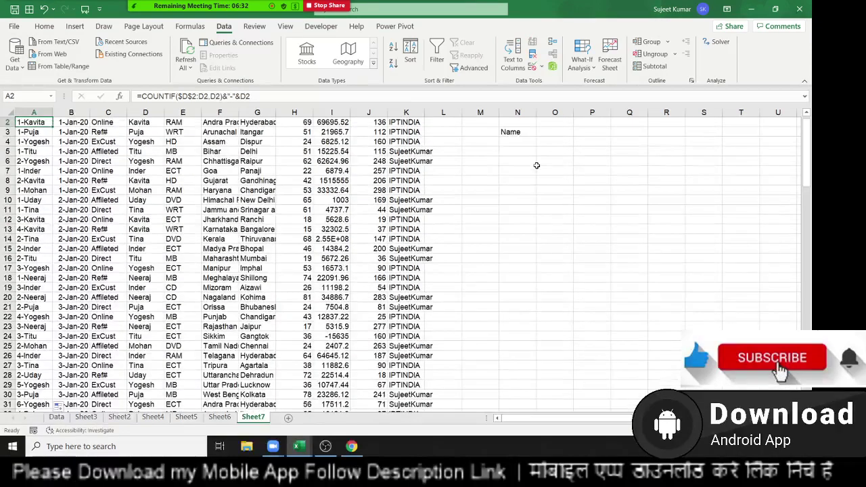
{"action": "scroll", "coordinate": [537, 165], "scroll_direction": "up", "scroll_amount": 1}
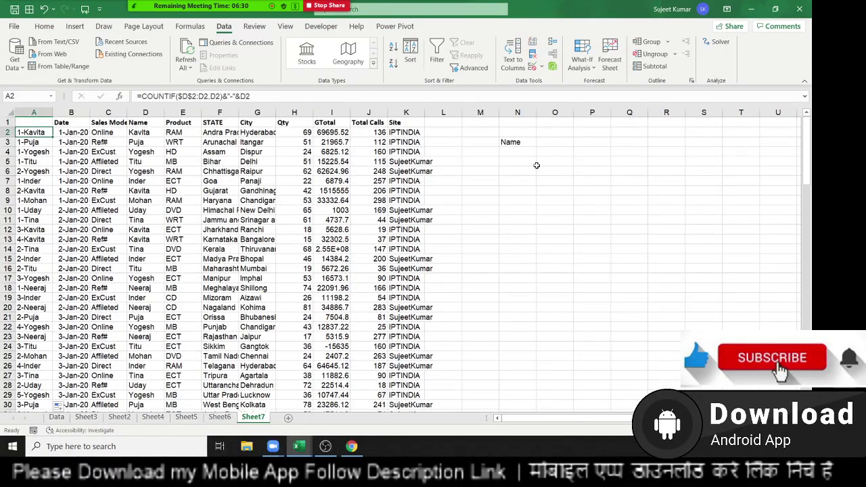
{"action": "key", "text": "Right"}
{"action": "key", "text": "Right"}
{"action": "key", "text": "Up"}
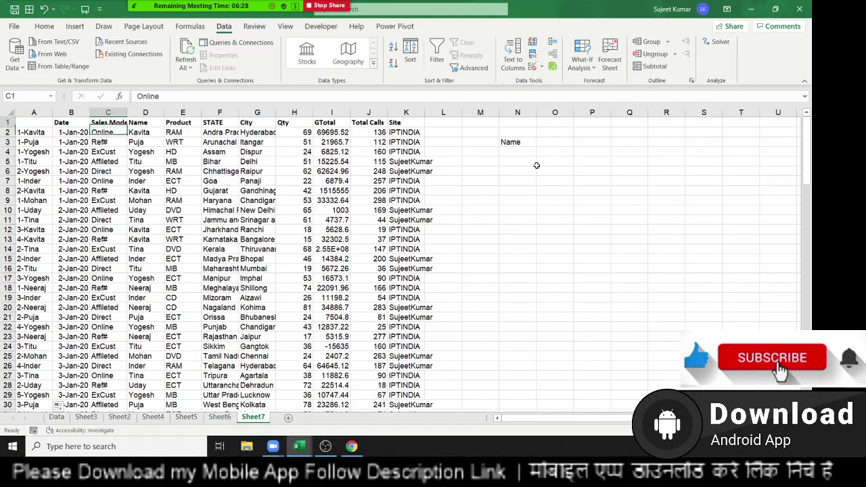
{"action": "key", "text": "Left"}
{"action": "key", "text": "ctrl+shift+Right"}
{"action": "key", "text": "ctrl+c"}
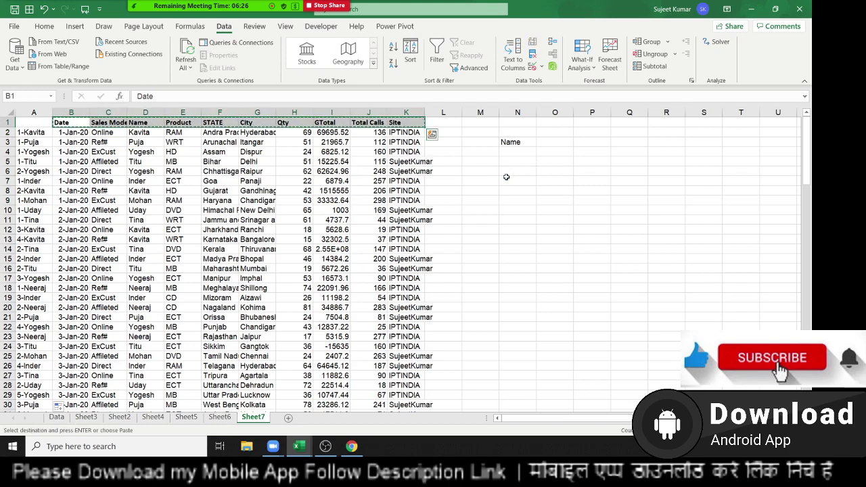
Try pasting the copied headers at N6 and M6, undoing both misplaced pastes.
{"action": "left_click", "coordinate": [502, 177]}
{"action": "key", "text": "ctrl+v"}
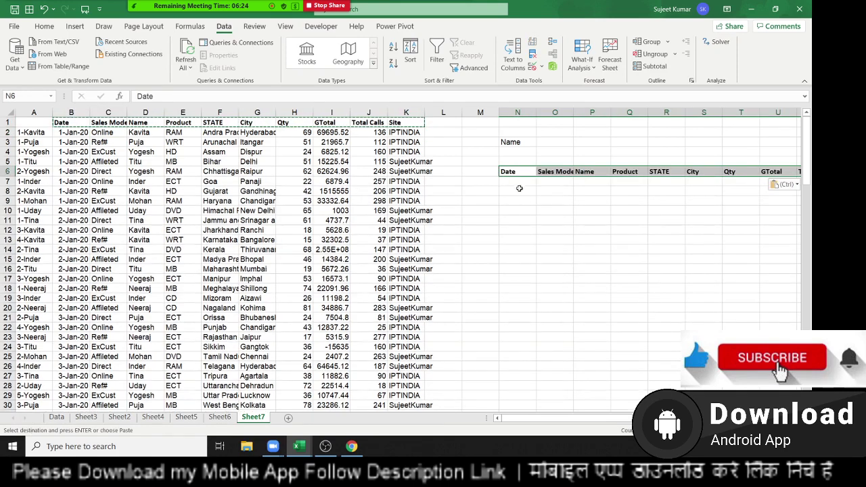
{"action": "key", "text": "ctrl+z"}
{"action": "left_click", "coordinate": [488, 176]}
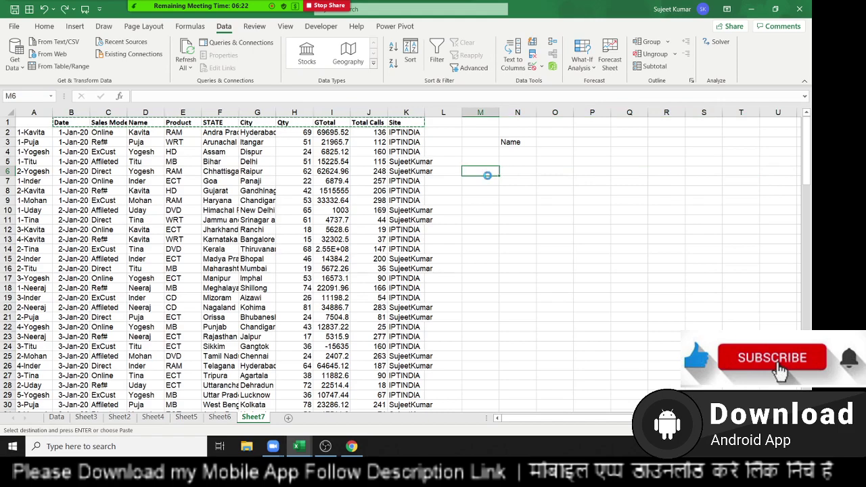
{"action": "key", "text": "ctrl+v"}
{"action": "left_click", "coordinate": [482, 188]}
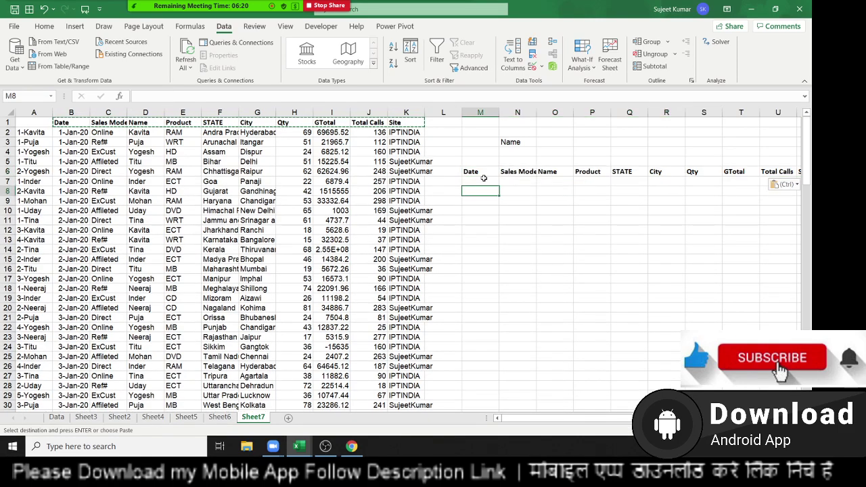
{"action": "key", "text": "ctrl+z"}
Paste the Date-through-Site headers into row 6 starting at O6.
{"action": "scroll", "coordinate": [533, 257], "scroll_direction": "down", "scroll_amount": 1}
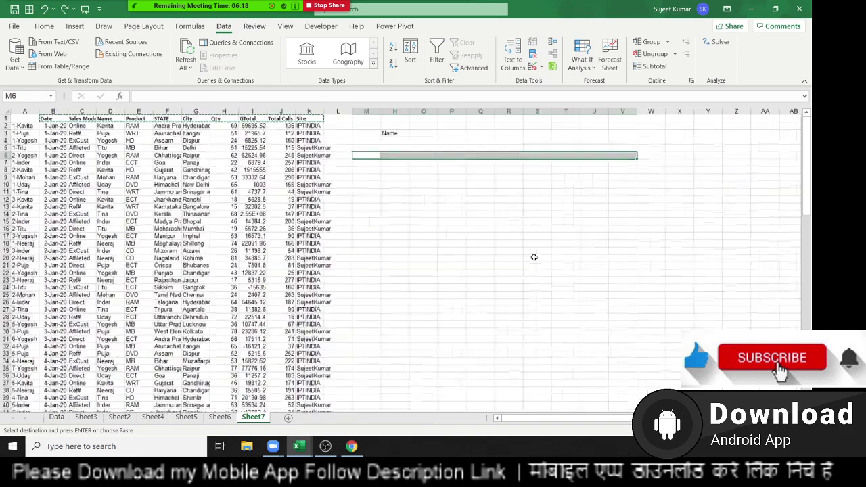
{"action": "scroll", "coordinate": [526, 250], "scroll_direction": "down", "scroll_amount": 1}
{"action": "scroll", "coordinate": [415, 207], "scroll_direction": "up", "scroll_amount": 1}
{"action": "scroll", "coordinate": [414, 208], "scroll_direction": "up", "scroll_amount": 1}
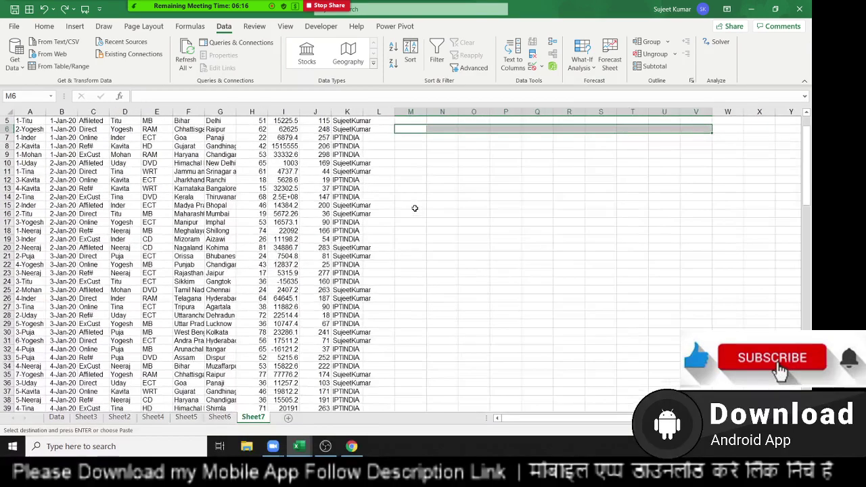
{"action": "scroll", "coordinate": [415, 208], "scroll_direction": "up", "scroll_amount": 1}
{"action": "left_click", "coordinate": [468, 138]}
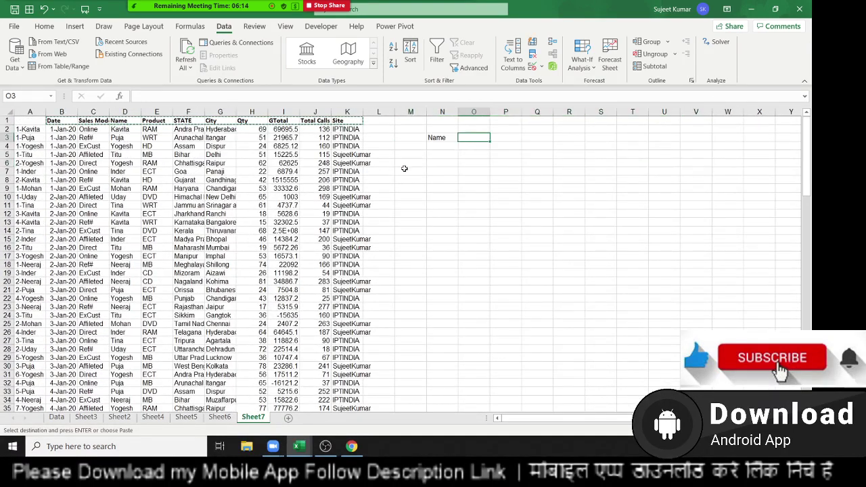
{"action": "left_click", "coordinate": [474, 164]}
{"action": "key", "text": "ctrl+v"}
Label N6 with the heading 'Sr'.
{"action": "left_click", "coordinate": [446, 168]}
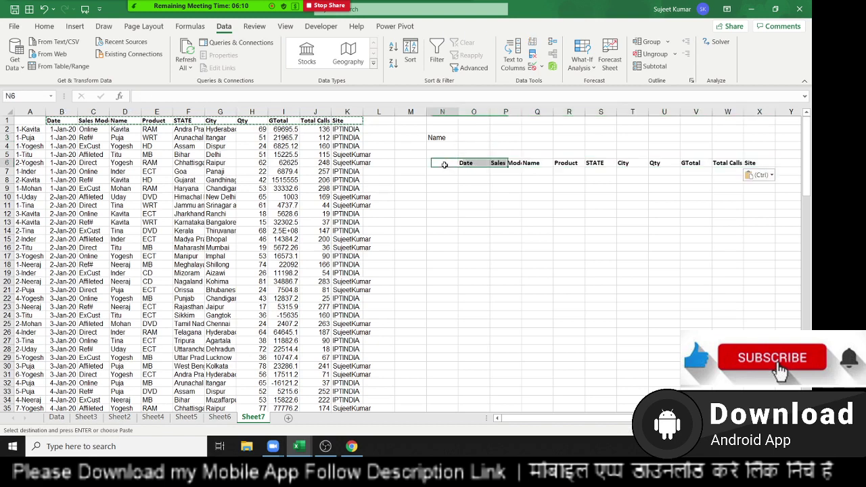
{"action": "type", "text": "Sr"}
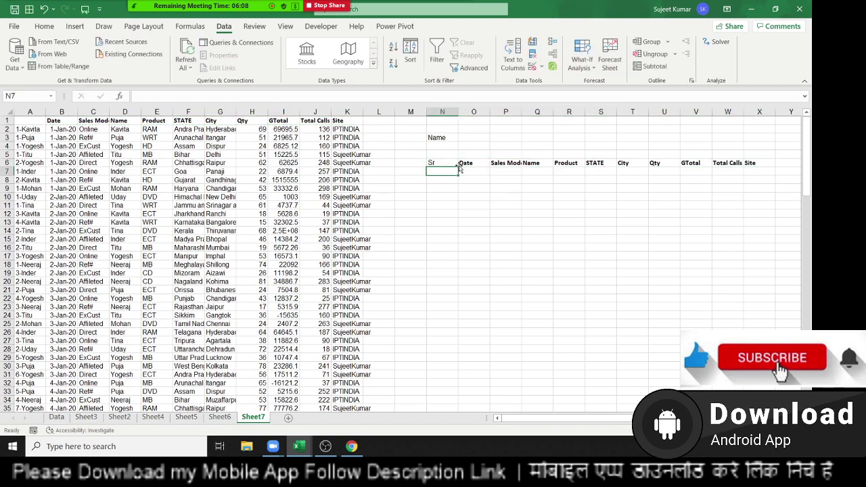
{"action": "left_click", "coordinate": [500, 137]}
Enter =COUNTIF(D:D,O3) in P3 to count names in the Name column.
{"action": "type", "text": "=c"}
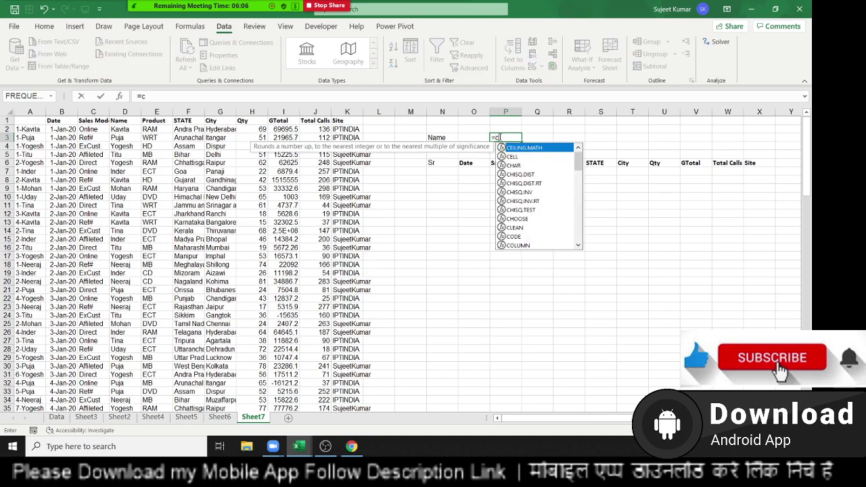
{"action": "type", "text": "ou"}
{"action": "key", "text": "Down"}
{"action": "key", "text": "Down"}
{"action": "key", "text": "Down"}
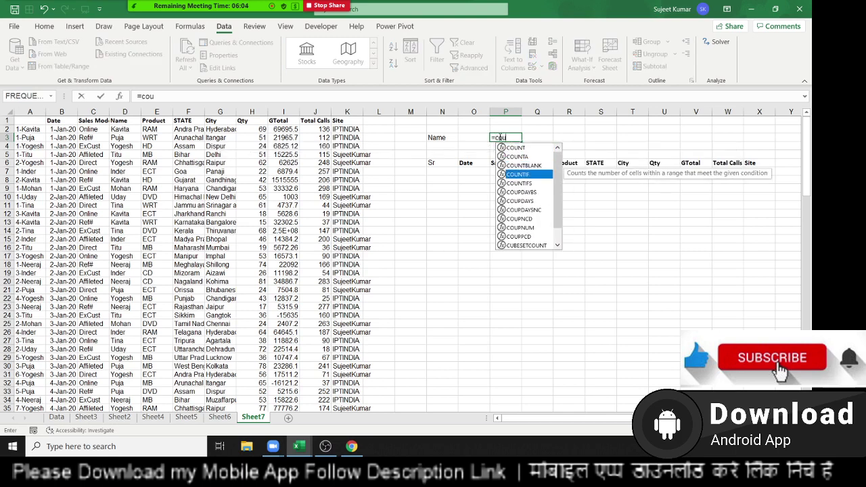
{"action": "key", "text": "Tab"}
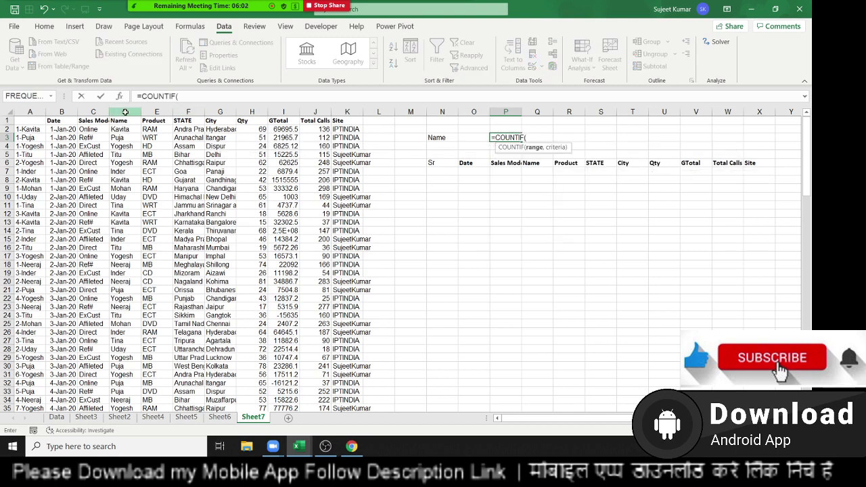
{"action": "left_click", "coordinate": [124, 113]}
{"action": "type", "text": ","}
{"action": "left_click", "coordinate": [469, 136]}
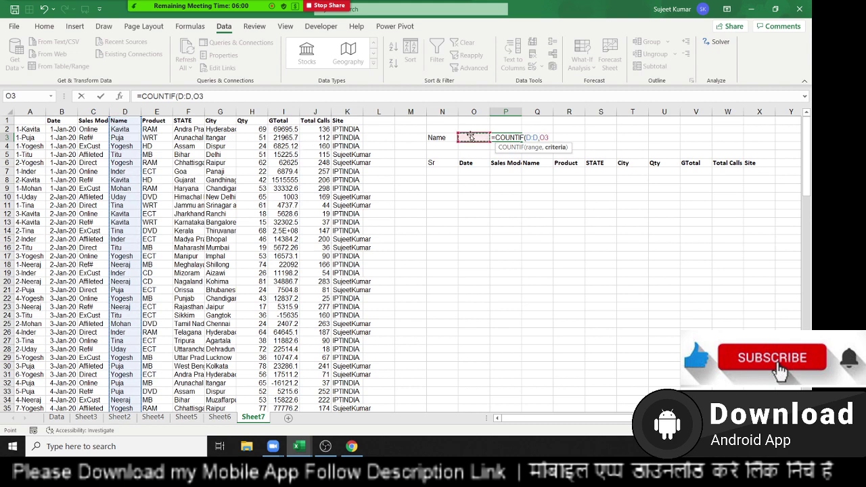
{"action": "type", "text": ")"}
{"action": "key", "text": "Return"}
Type a salesperson's name into O3 so P3 counts 17 entries.
{"action": "left_click", "coordinate": [472, 137]}
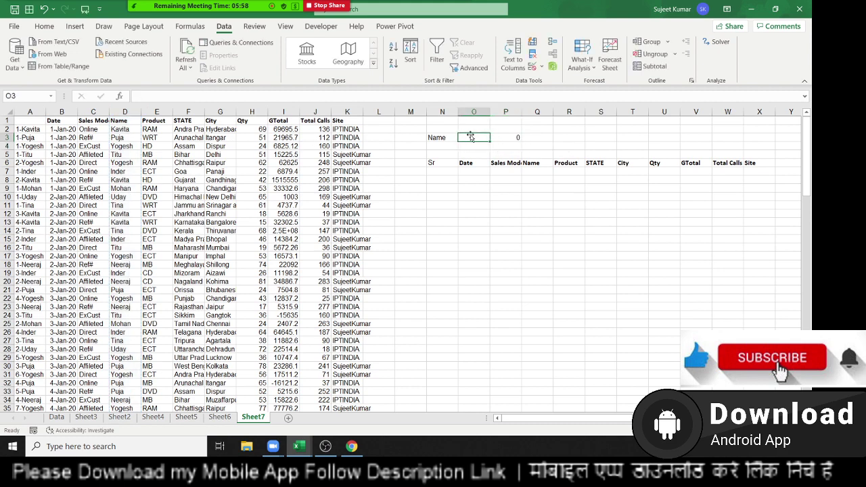
{"action": "type", "text": "Puja"}
{"action": "key", "text": "Return"}
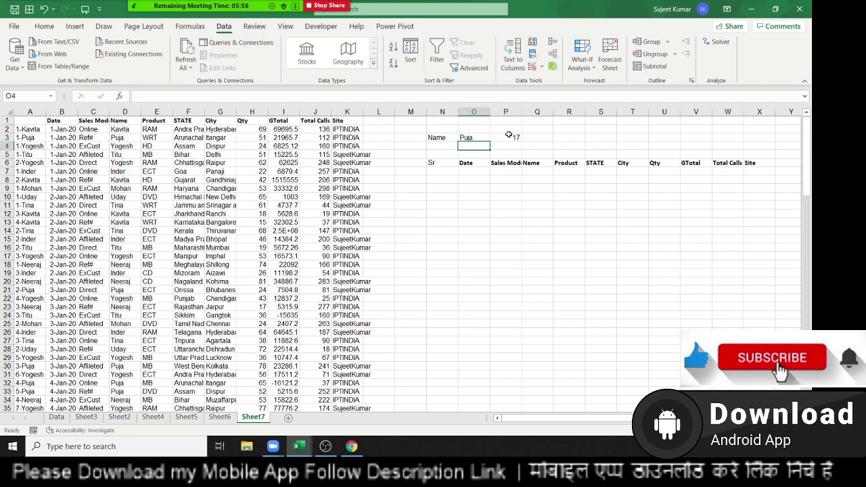
{"action": "left_click", "coordinate": [508, 136]}
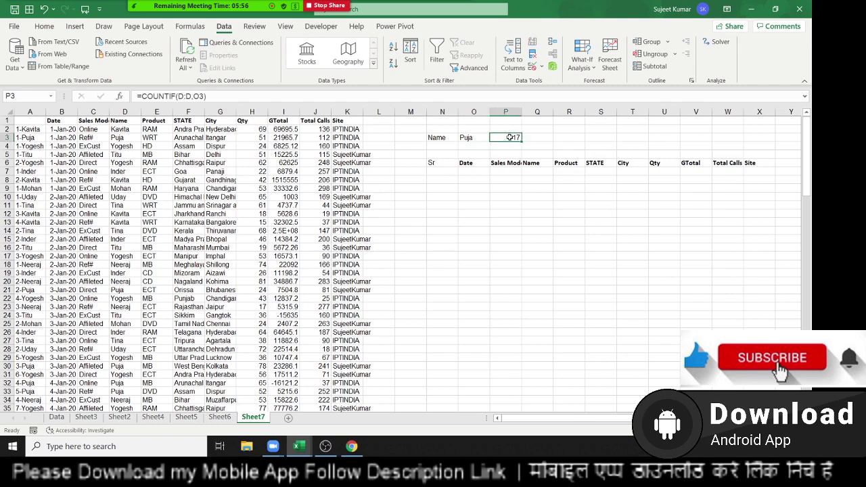
Start the Sr column with serial number 1 in N7.
{"action": "left_click", "coordinate": [444, 172]}
{"action": "type", "text": "1"}
{"action": "key", "text": "Return"}
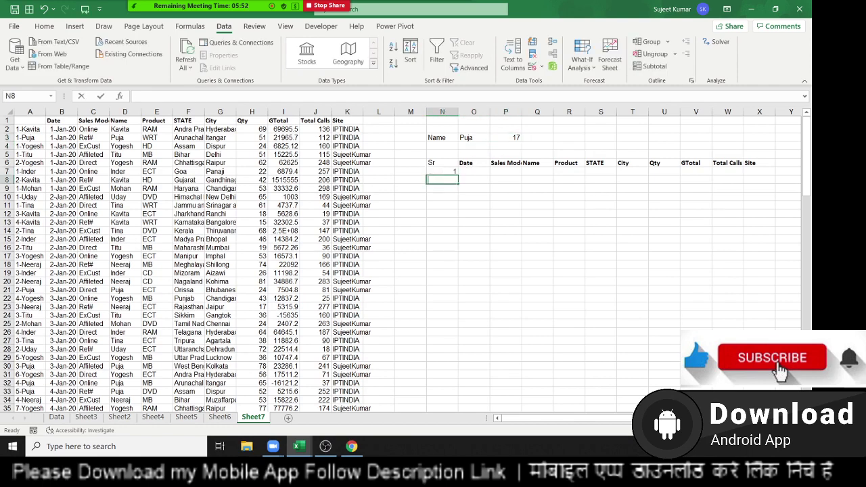
Enter =IF(N7+1>P3,"",N7+1) in N8 to generate the next serial number.
{"action": "type", "text": "=IF("}
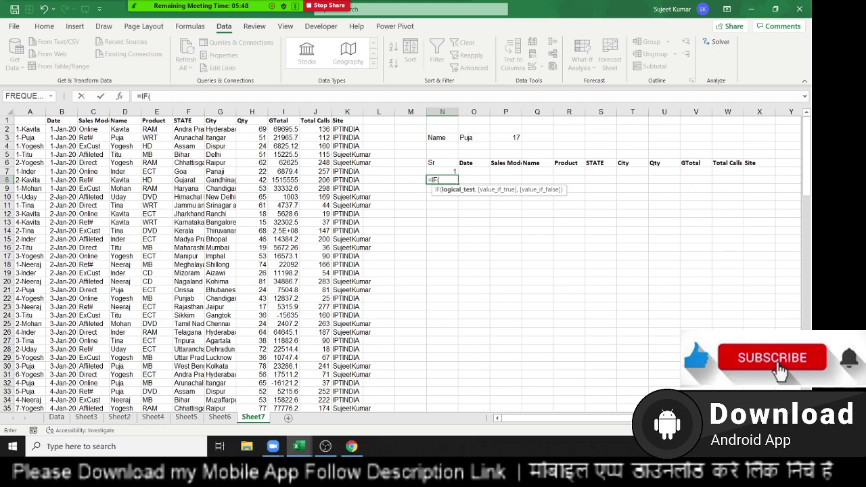
{"action": "key", "text": "Up"}
{"action": "type", "text": "+"}
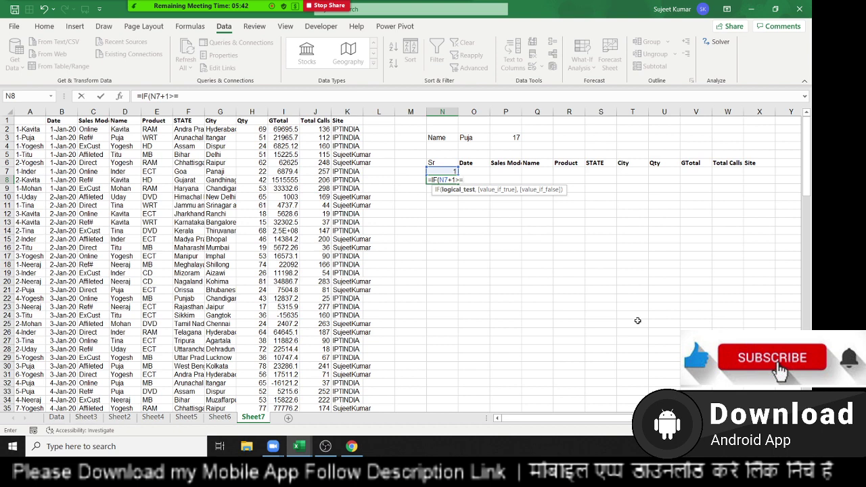
{"action": "left_click", "coordinate": [508, 137]}
{"action": "type", "text": ",\"\""}
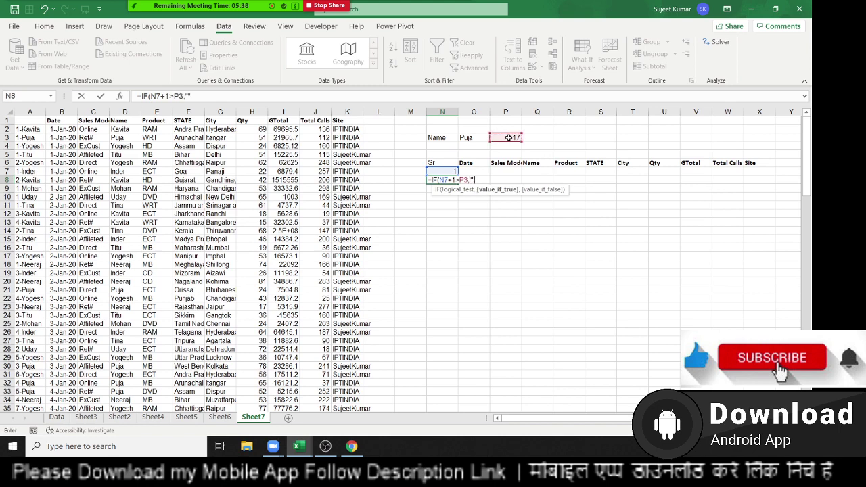
{"action": "type", "text": ","}
{"action": "key", "text": "Up"}
{"action": "key", "text": "Up"}
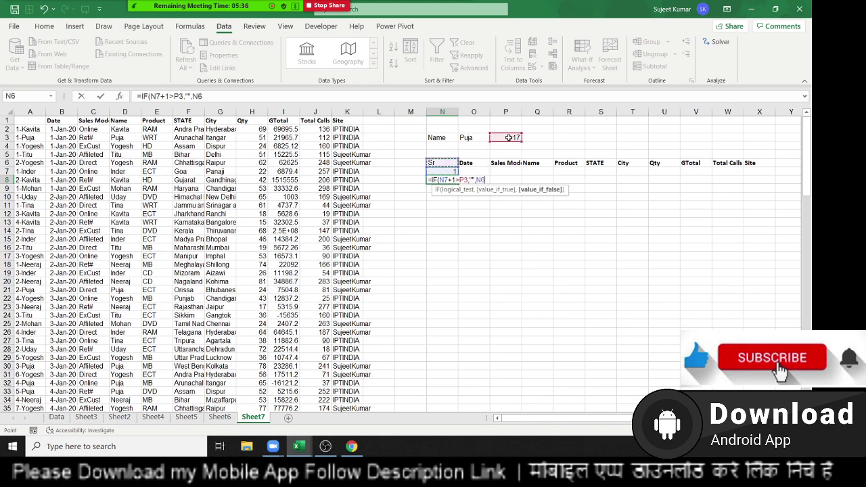
{"action": "key", "text": "Down"}
{"action": "type", "text": "+"}
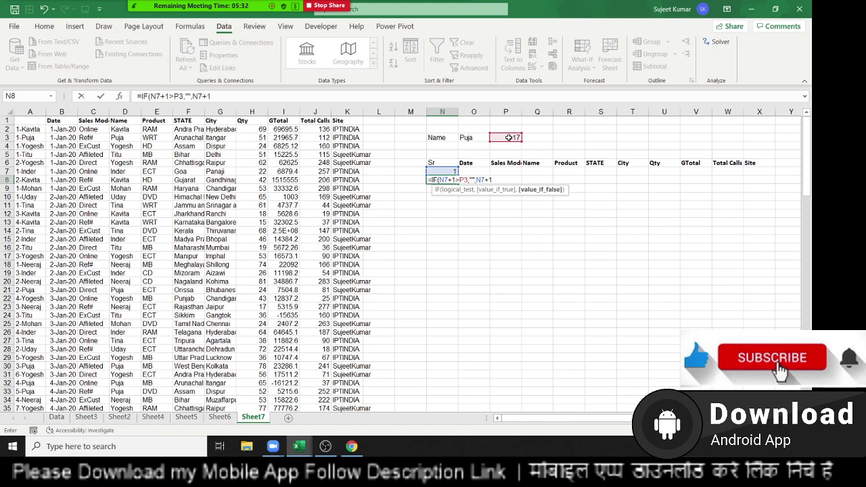
{"action": "key", "text": "ctrl+Return"}
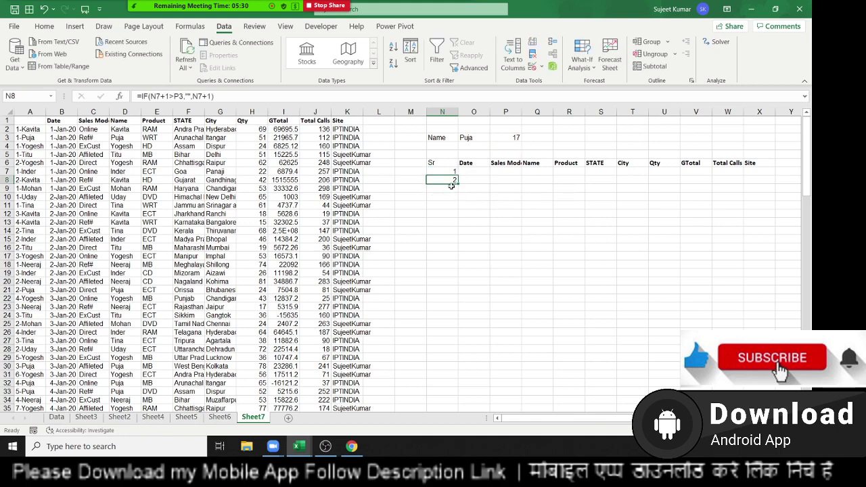
Make P3 absolute as $P$3 and wrap N8's formula in IFERROR with a blank fallback.
{"action": "double_click", "coordinate": [453, 180]}
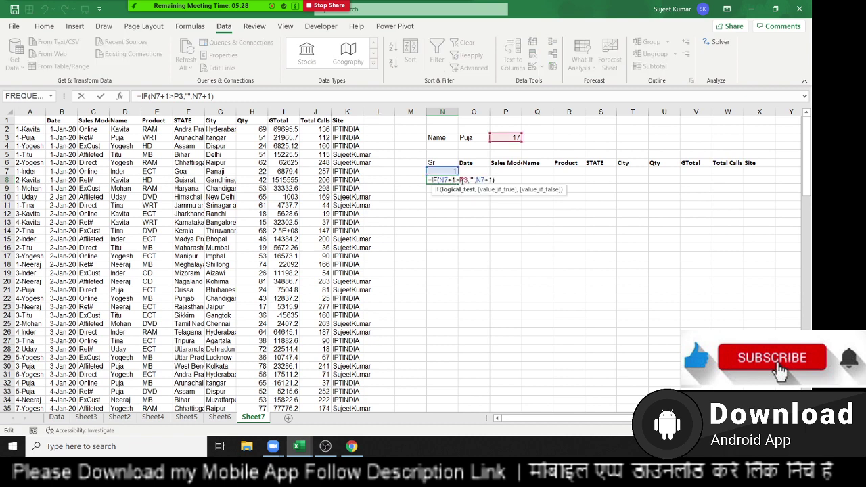
{"action": "key", "text": "F4"}
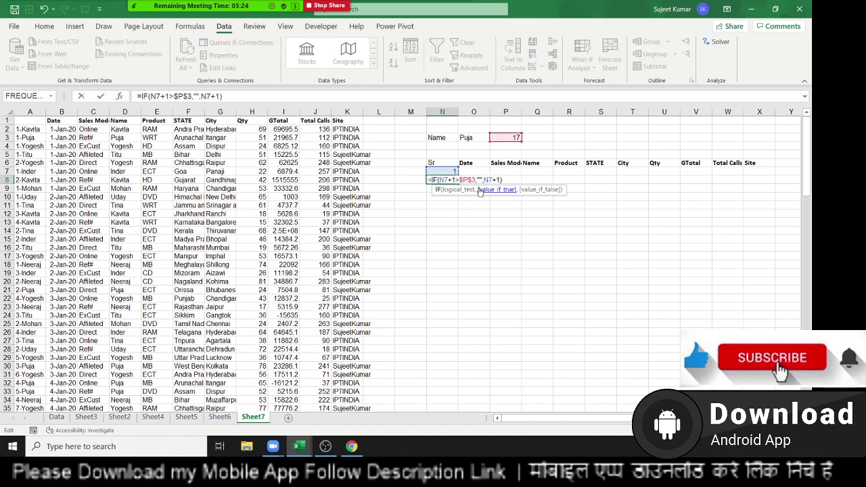
{"action": "key", "text": "Home"}
{"action": "key", "text": "Right"}
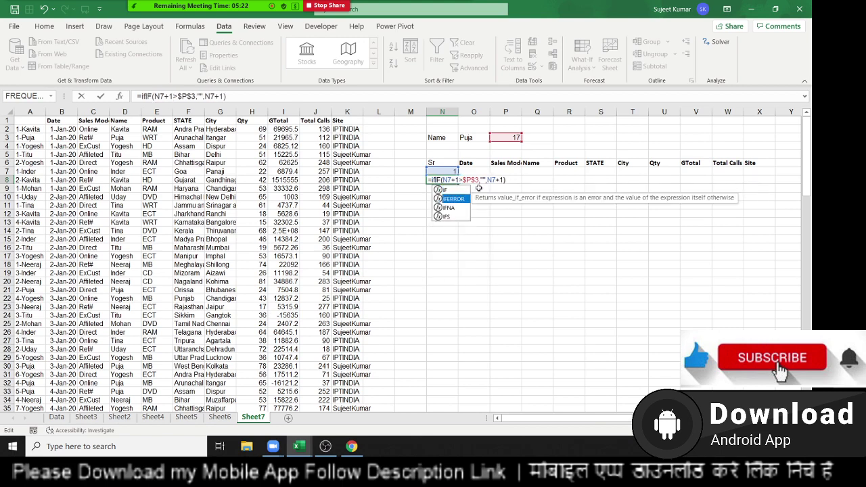
{"action": "type", "text": "IFERROR("}
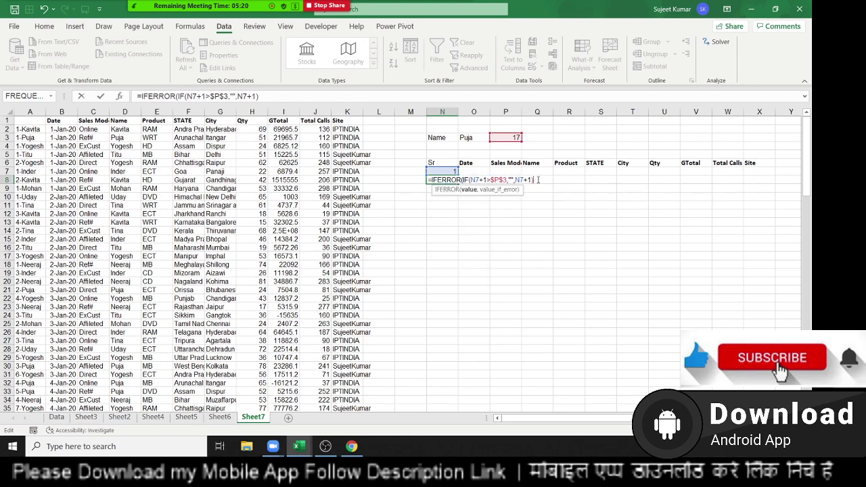
{"action": "type", "text": ","}
{"action": "key", "text": "ctrl+Return"}
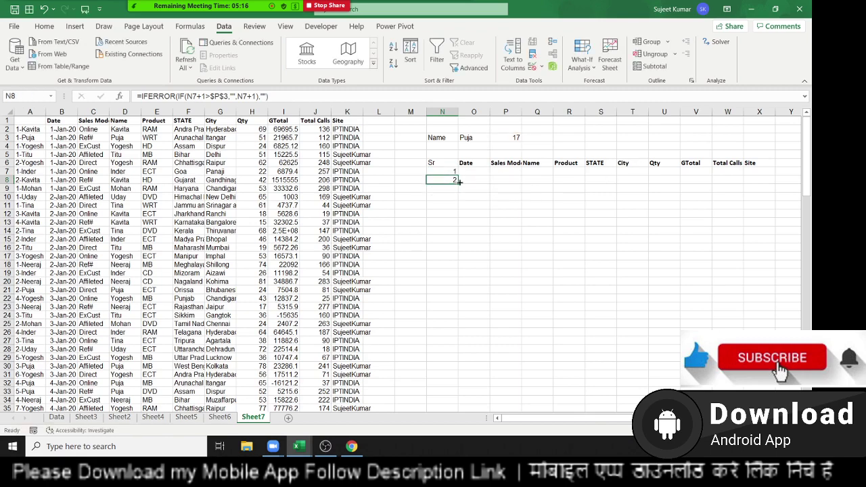
Fill N8's serial formula down column N to number rows 1 through 17.
{"action": "left_click_drag", "start_coordinate": [458, 181], "coordinate": [448, 459]}
{"action": "scroll", "coordinate": [464, 366], "scroll_direction": "up", "scroll_amount": 7}
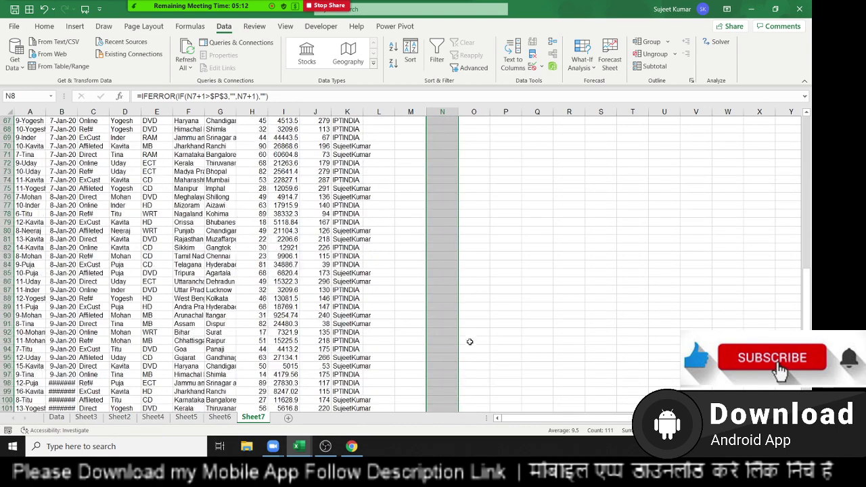
{"action": "scroll", "coordinate": [470, 344], "scroll_direction": "up", "scroll_amount": 7}
{"action": "scroll", "coordinate": [470, 345], "scroll_direction": "up", "scroll_amount": 7}
{"action": "scroll", "coordinate": [473, 331], "scroll_direction": "up", "scroll_amount": 7}
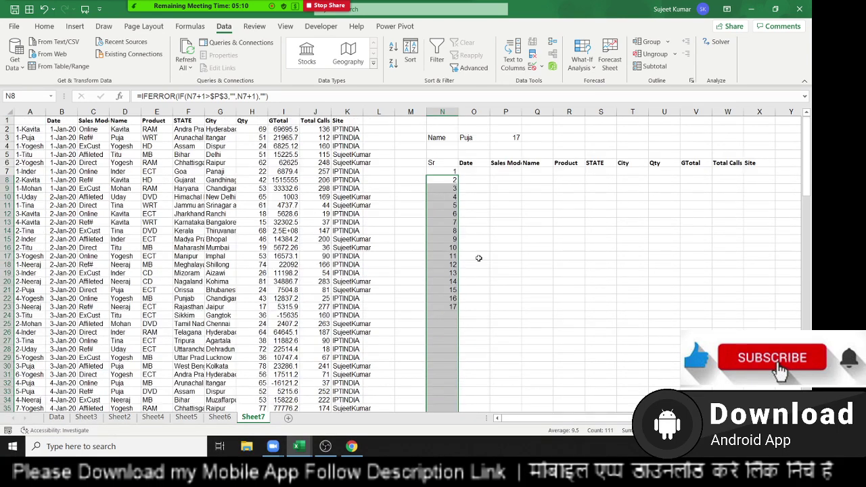
Start a VLOOKUP in O7 looking up N7&"-"&O3 in table A:K.
{"action": "left_click", "coordinate": [472, 171]}
{"action": "type", "text": "=vl"}
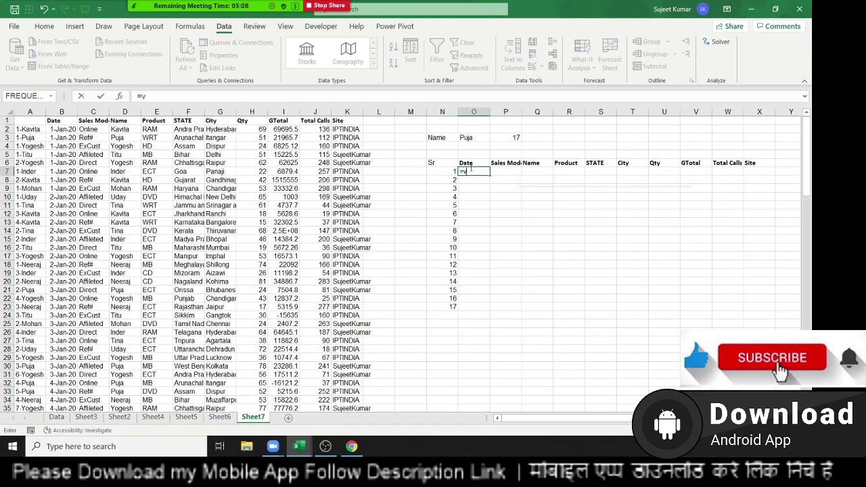
{"action": "key", "text": "Tab"}
{"action": "key", "text": "Left"}
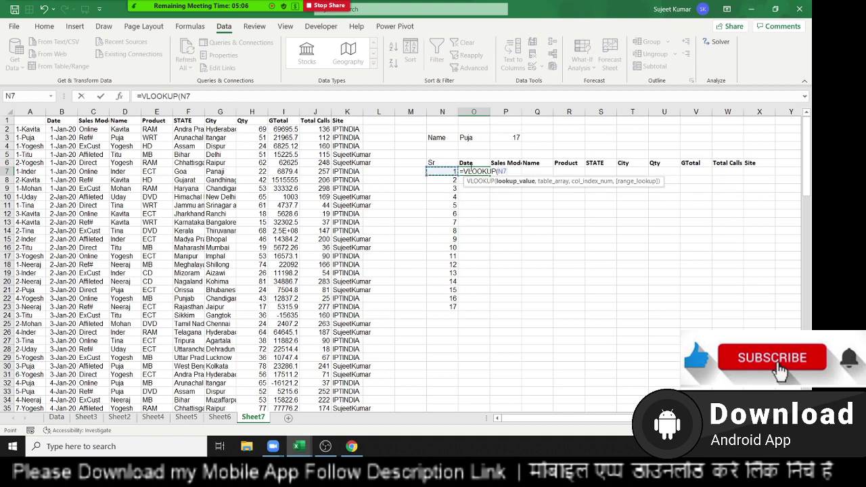
{"action": "type", "text": "&\"-\"&"}
{"action": "left_click", "coordinate": [481, 136]}
{"action": "type", "text": ","}
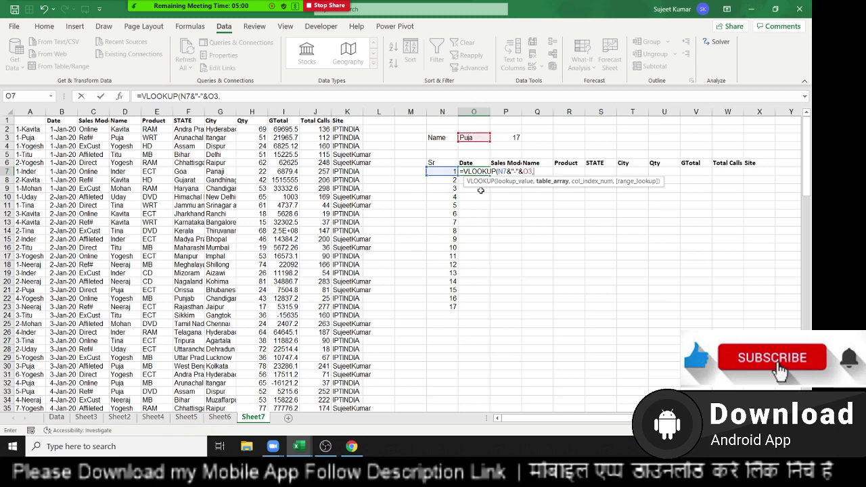
{"action": "left_click_drag", "start_coordinate": [29, 111], "coordinate": [94, 113]}
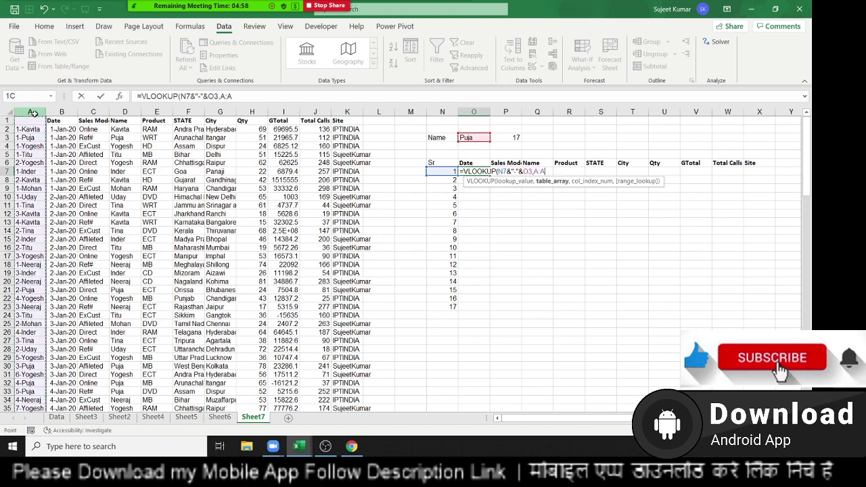
{"action": "left_click_drag", "start_coordinate": [221, 127], "coordinate": [352, 113]}
Use MATCH(O6,A1:K1,0) as the column index with exact match, returning 43831.
{"action": "type", "text": ","}
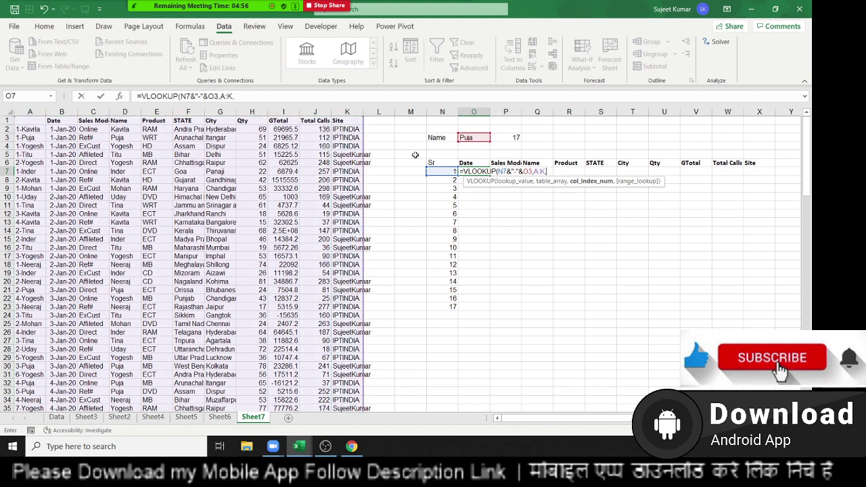
{"action": "type", "text": "ma"}
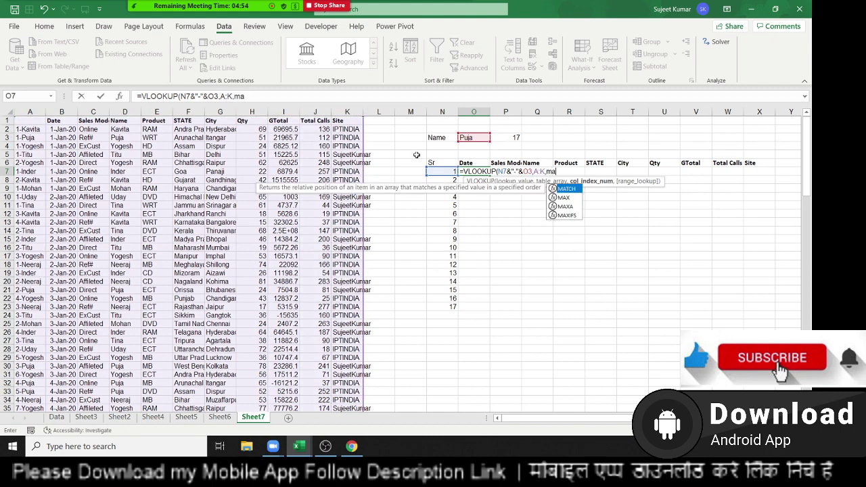
{"action": "type", "text": "t"}
{"action": "key", "text": "Tab"}
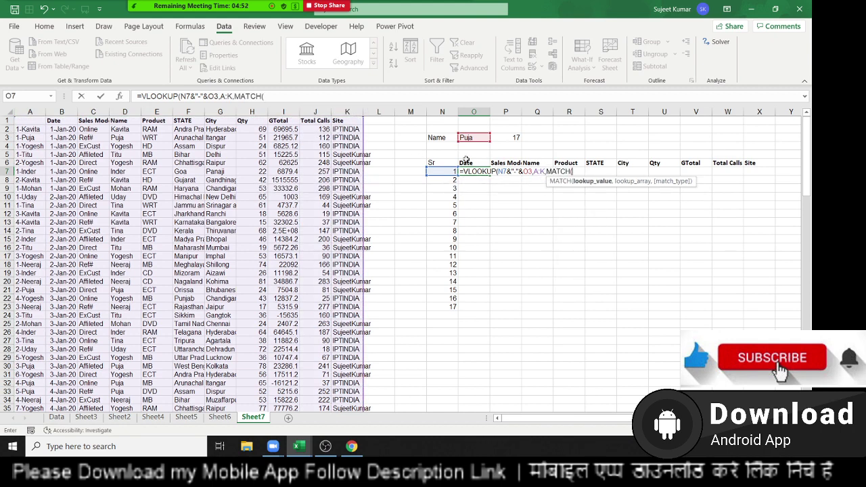
{"action": "left_click", "coordinate": [477, 164]}
{"action": "type", "text": ","}
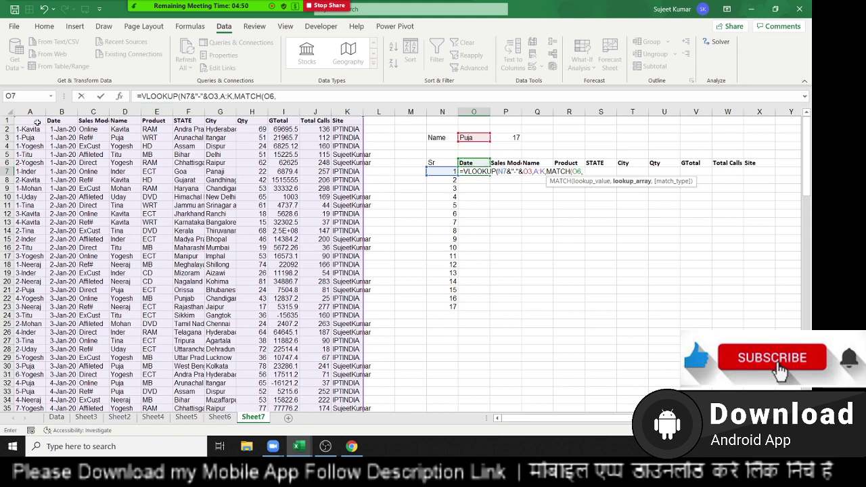
{"action": "left_click_drag", "start_coordinate": [34, 121], "coordinate": [347, 119]}
{"action": "type", "text": ",0"}
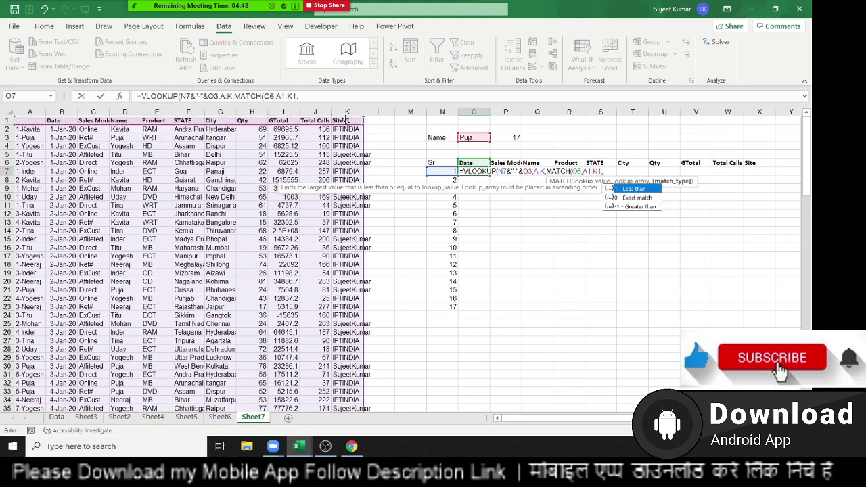
{"action": "type", "text": "),"}
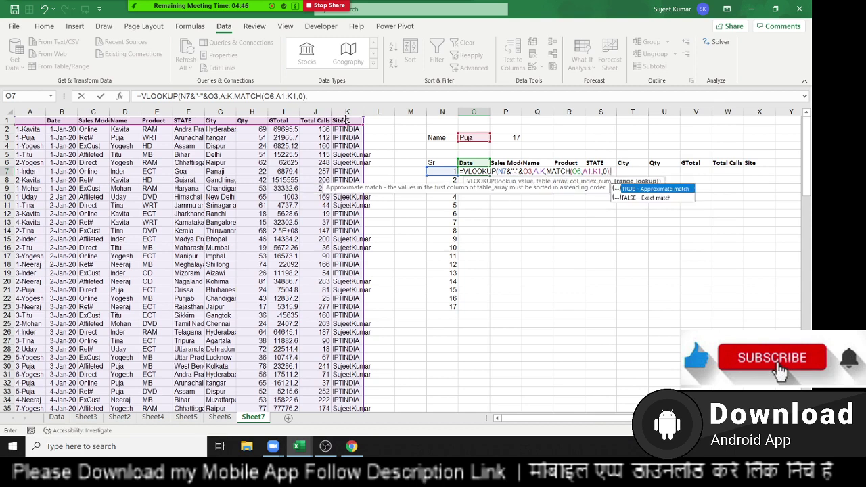
{"action": "type", "text": "0)"}
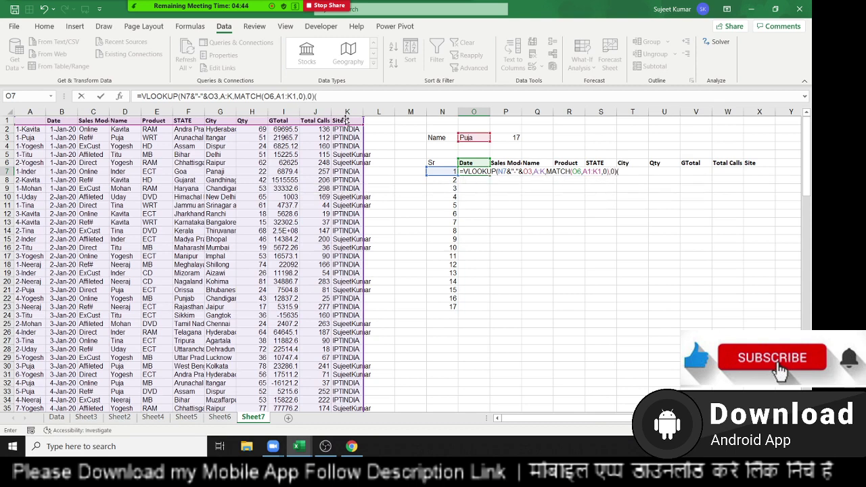
{"action": "key", "text": "ctrl+Return"}
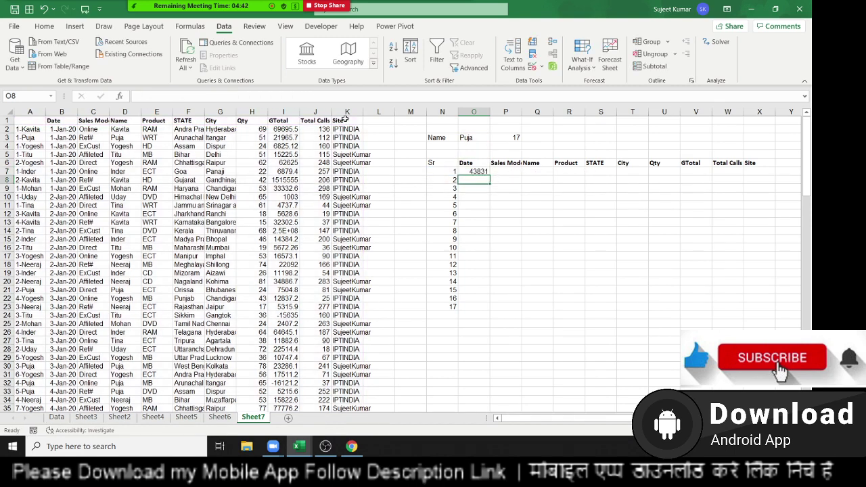
Lock $O$3, N$7 and $A:$K in O7's VLOOKUP references.
{"action": "double_click", "coordinate": [468, 172]}
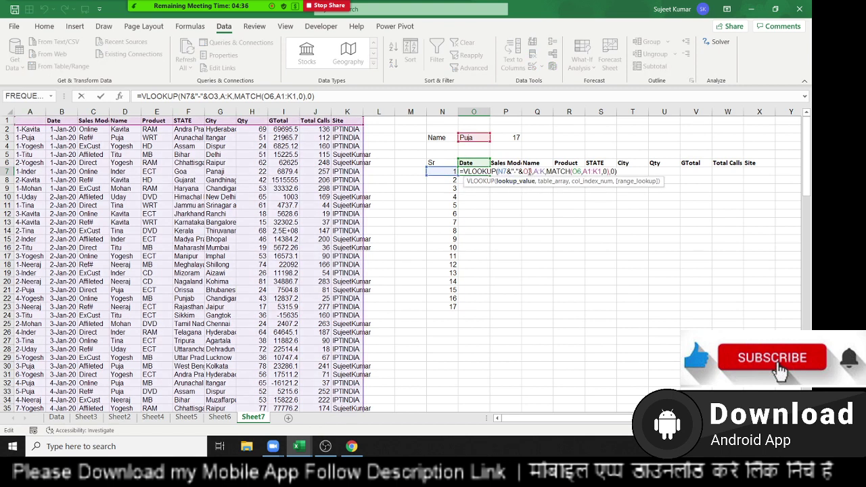
{"action": "key", "text": "F4"}
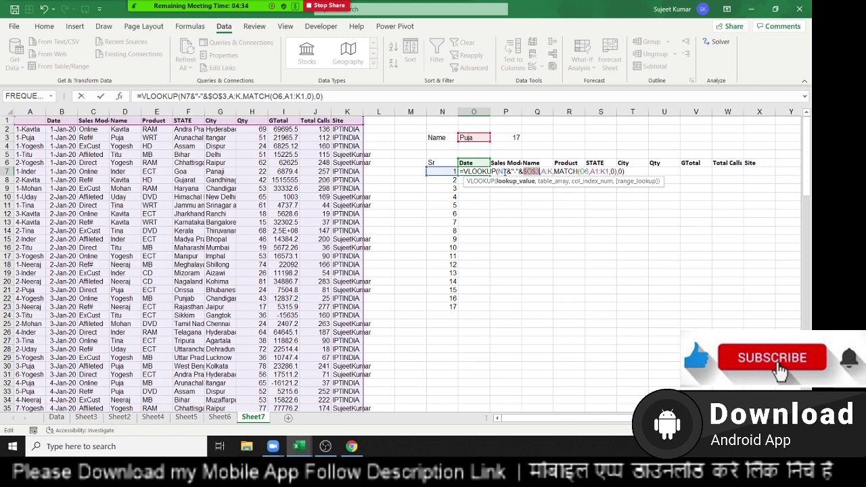
{"action": "left_click", "coordinate": [505, 172]}
{"action": "key", "text": "F4"}
{"action": "key", "text": "F4"}
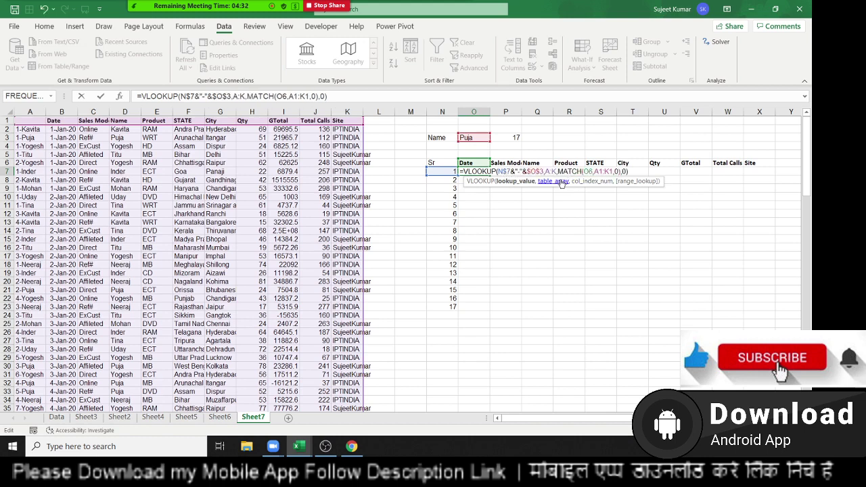
{"action": "left_click", "coordinate": [550, 172]}
{"action": "key", "text": "F4"}
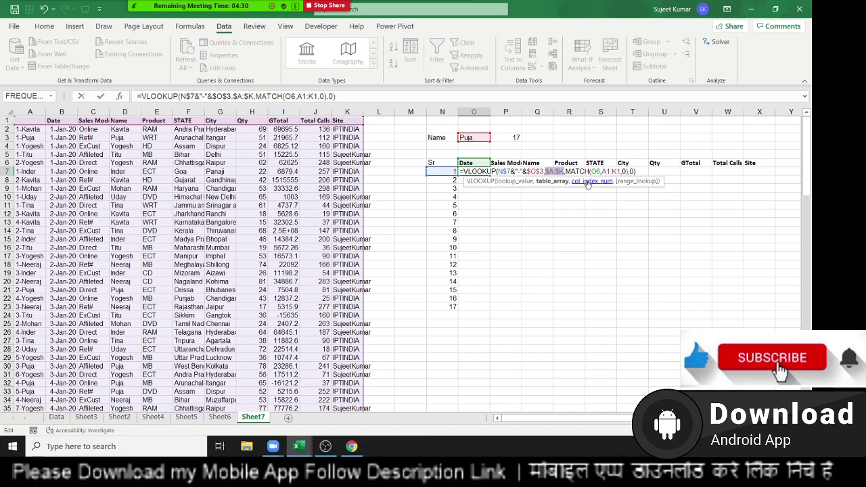
Lock O$6 and $A$1:$K$1 in the MATCH, then copy O7 down to O8.
{"action": "left_click", "coordinate": [596, 172]}
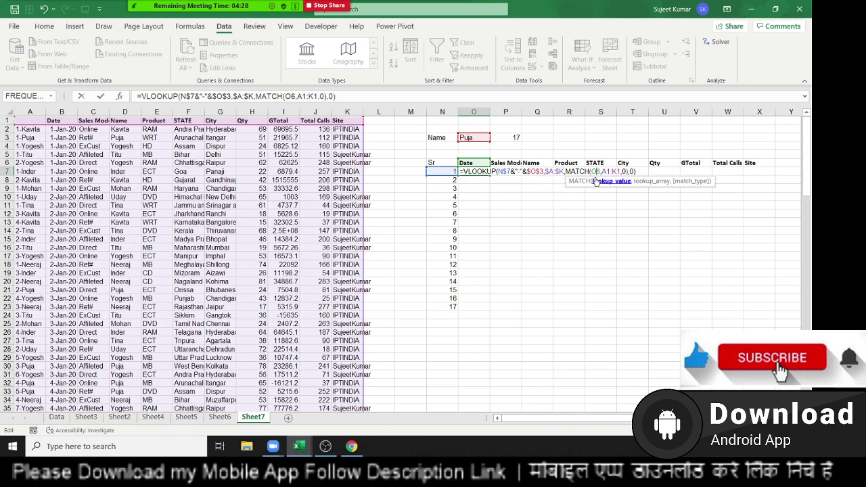
{"action": "key", "text": "F4"}
{"action": "key", "text": "F4"}
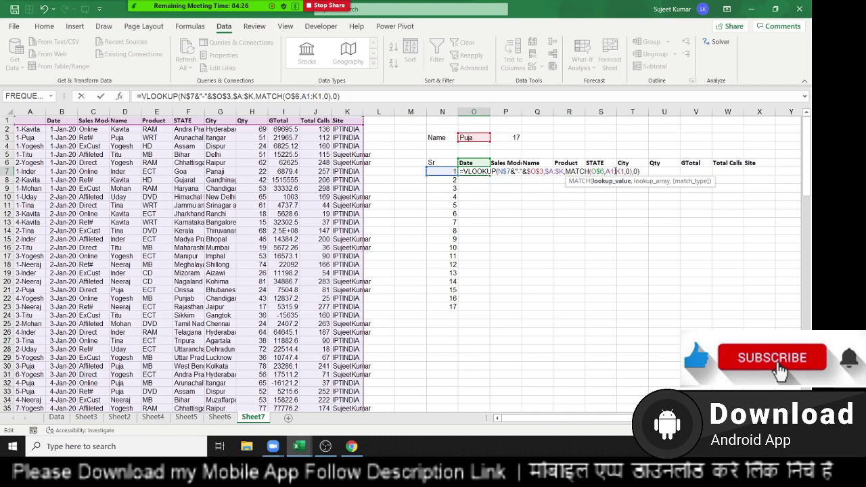
{"action": "left_click", "coordinate": [614, 171]}
{"action": "key", "text": "F4"}
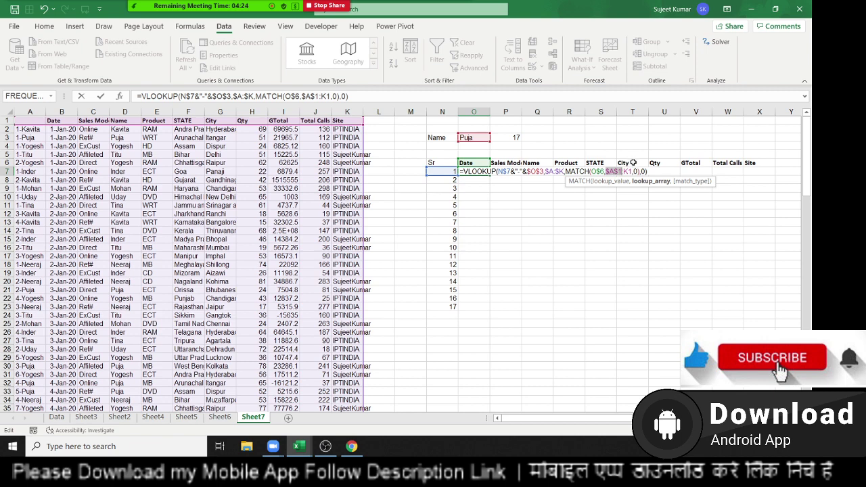
{"action": "left_click", "coordinate": [633, 171]}
{"action": "left_click", "coordinate": [624, 173]}
{"action": "key", "text": "F4"}
{"action": "key", "text": "Return"}
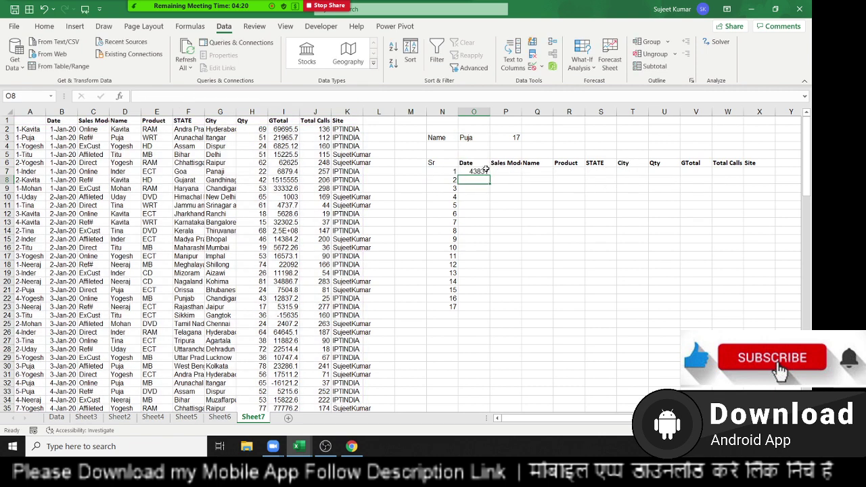
{"action": "left_click", "coordinate": [485, 170]}
{"action": "mouse_move", "coordinate": [490, 175]}
{"action": "left_mouse_down"}
{"action": "mouse_move", "coordinate": [686, 182]}
{"action": "mouse_move", "coordinate": [491, 184]}
{"action": "left_mouse_up"}
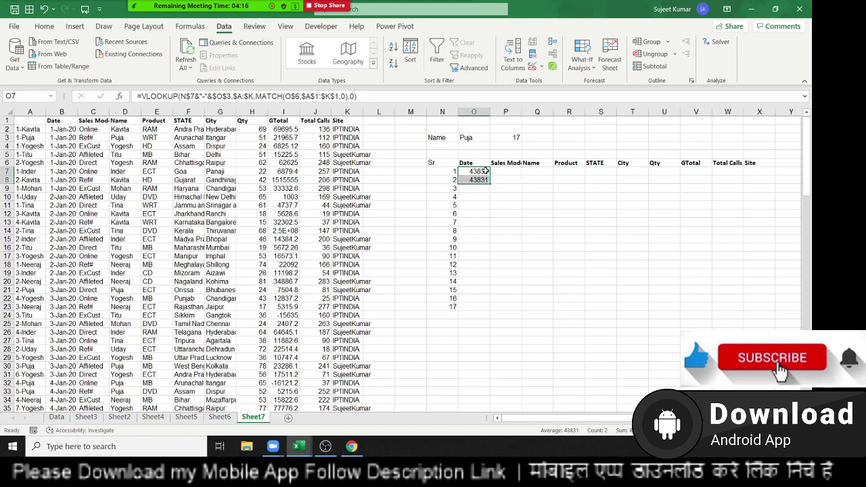
Wrap O7's VLOOKUP formula in IFERROR(...,"") so errors display blank.
{"action": "left_click", "coordinate": [485, 171]}
{"action": "key", "text": "F2"}
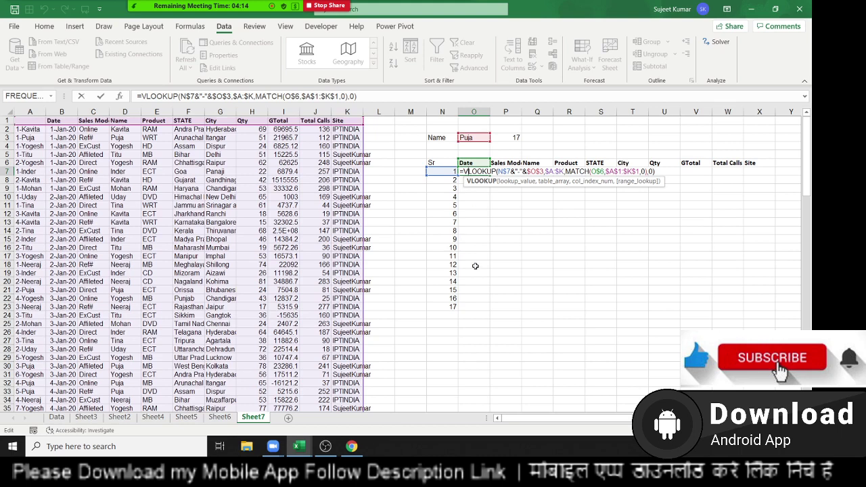
{"action": "key", "text": "Left"}
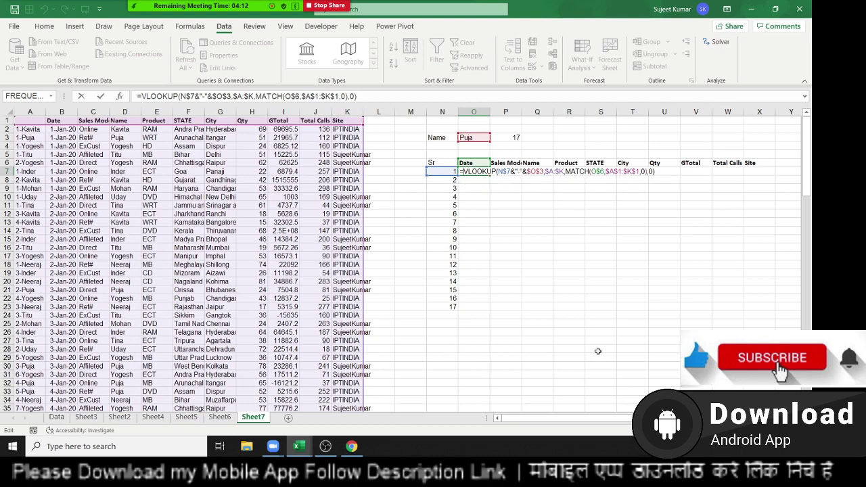
{"action": "type", "text": "IFE"}
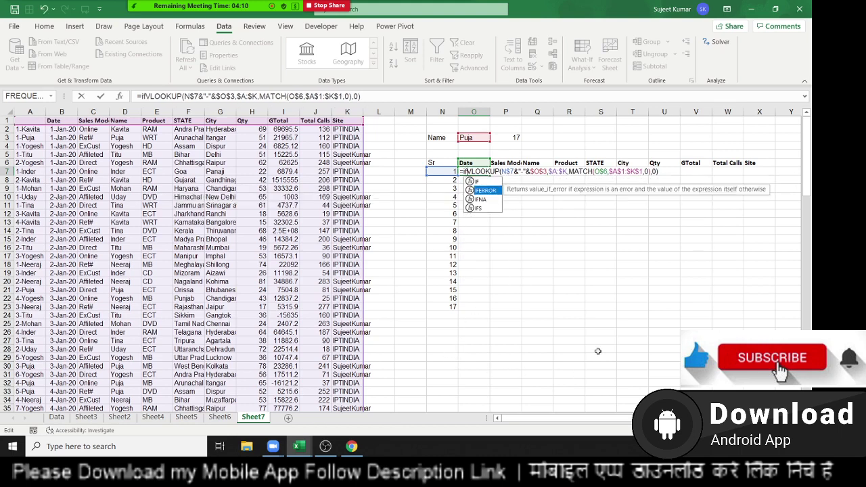
{"action": "key", "text": "Tab"}
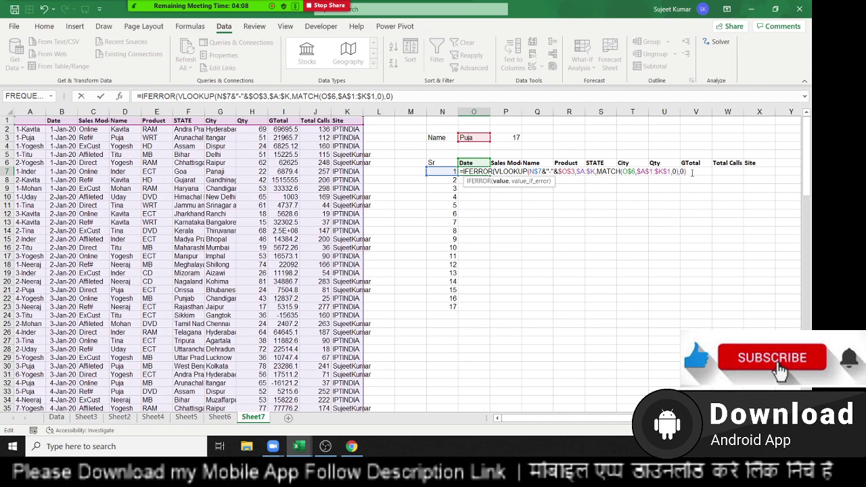
{"action": "left_click", "coordinate": [691, 171]}
{"action": "type", "text": ",\"\""}
{"action": "type", "text": ")"}
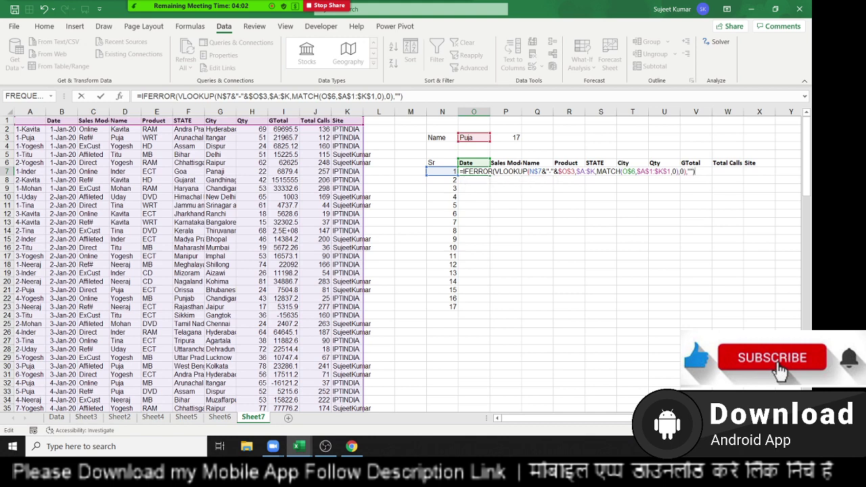
{"action": "key", "text": "Return"}
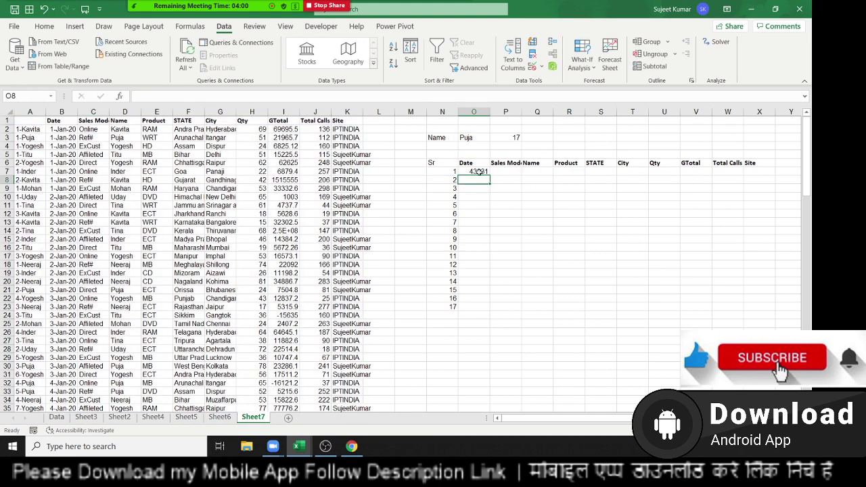
Change O7's lookup reference to $N7, then fill it across to W7 and down through row 23.
{"action": "left_click", "coordinate": [477, 172]}
{"action": "left_click_drag", "start_coordinate": [489, 176], "coordinate": [742, 176]}
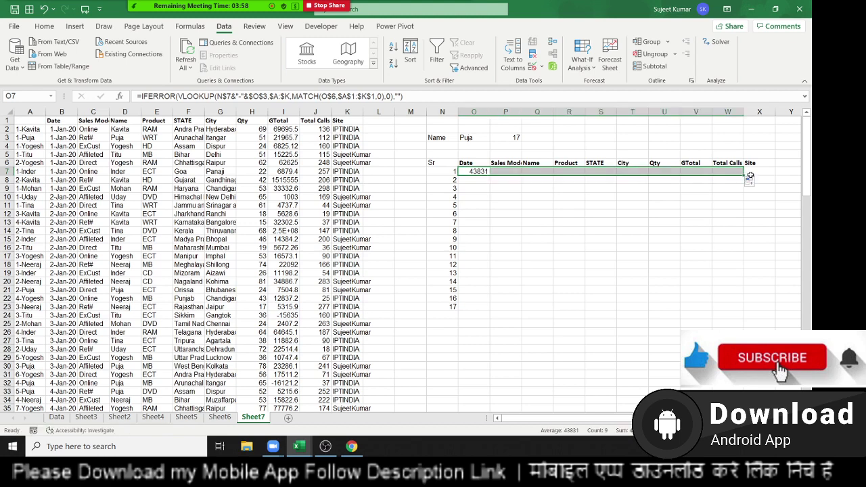
{"action": "left_click", "coordinate": [482, 170]}
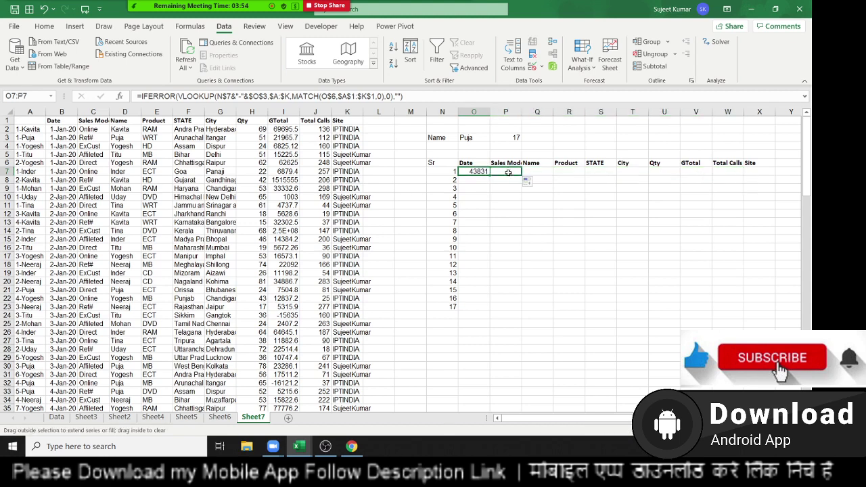
{"action": "double_click", "coordinate": [478, 172]}
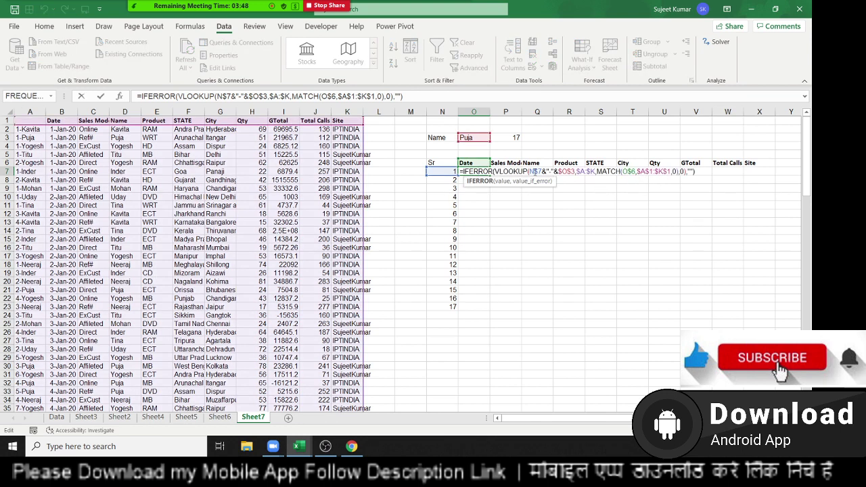
{"action": "left_click", "coordinate": [534, 171]}
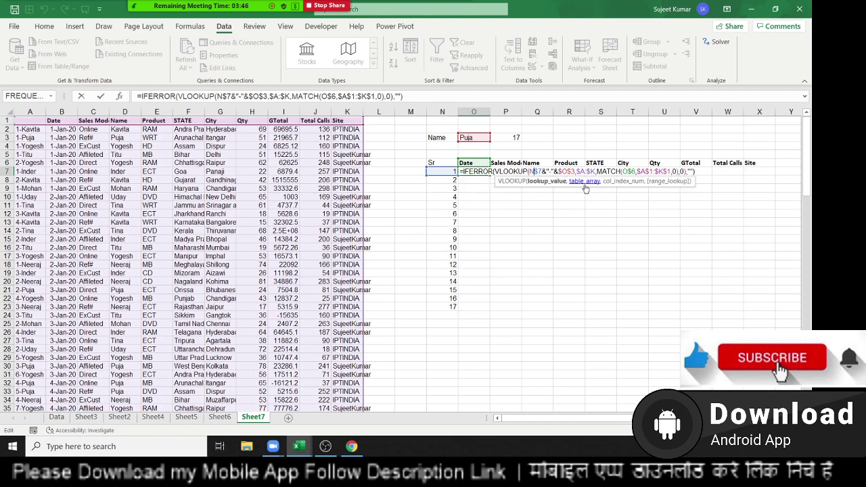
{"action": "key", "text": "Delete"}
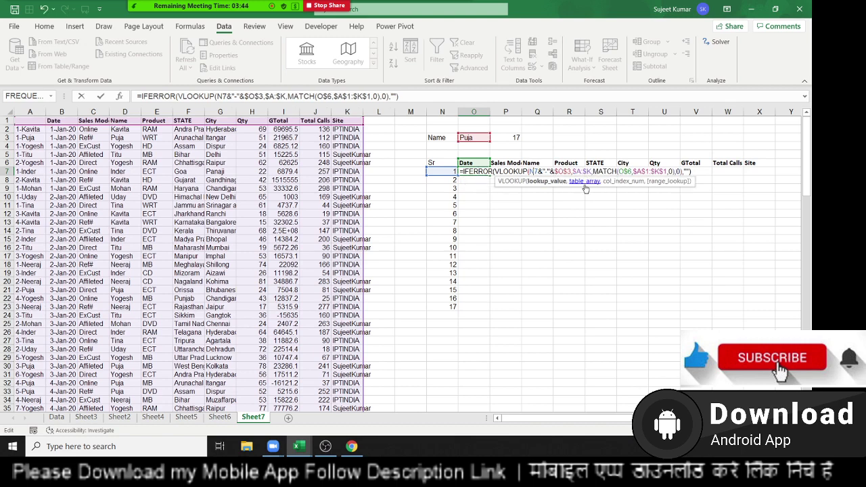
{"action": "type", "text": "$"}
{"action": "key", "text": "ctrl+Return"}
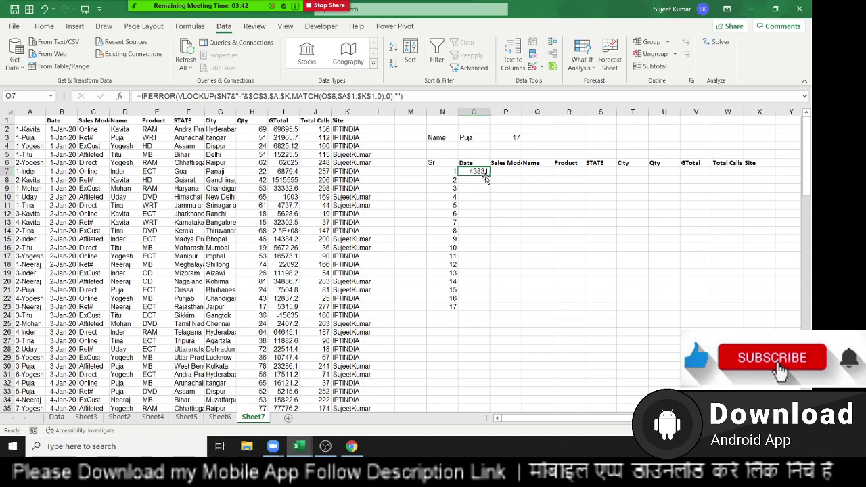
{"action": "left_click_drag", "start_coordinate": [489, 175], "coordinate": [743, 175]}
{"action": "double_click", "coordinate": [742, 176]}
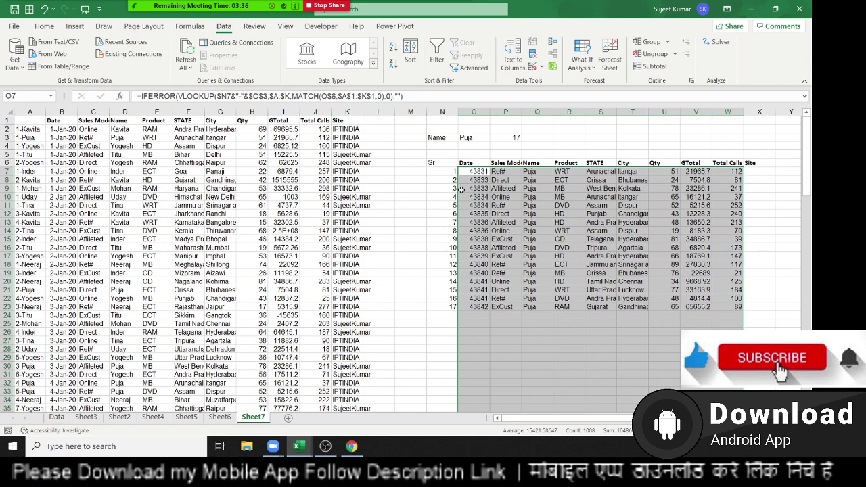
Put the Ref# value into O3 by typing, then copying it from C3.
{"action": "left_click", "coordinate": [461, 138]}
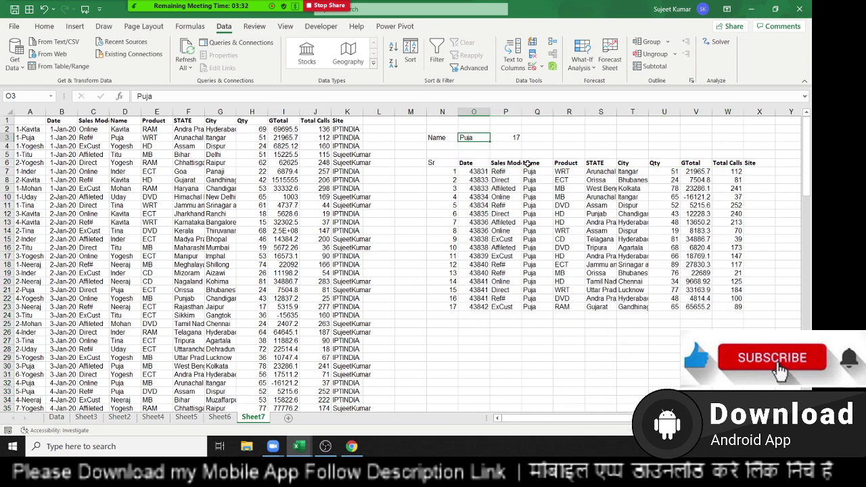
{"action": "type", "text": "Ref#"}
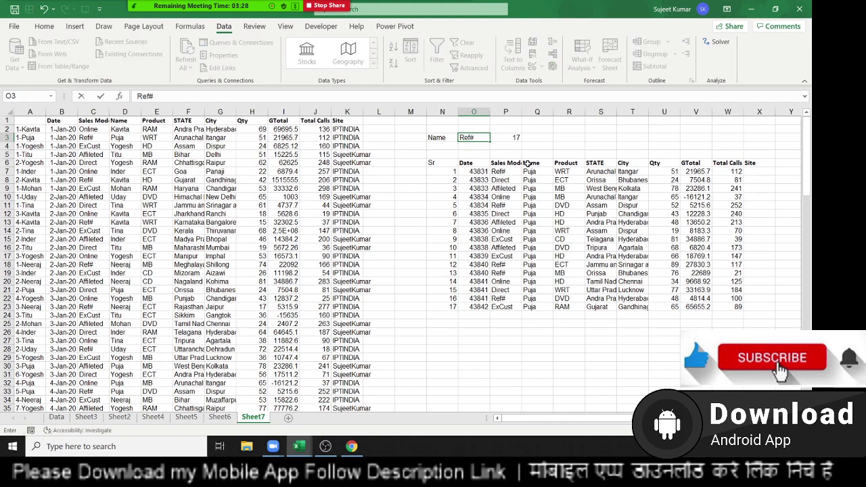
{"action": "key", "text": "Return"}
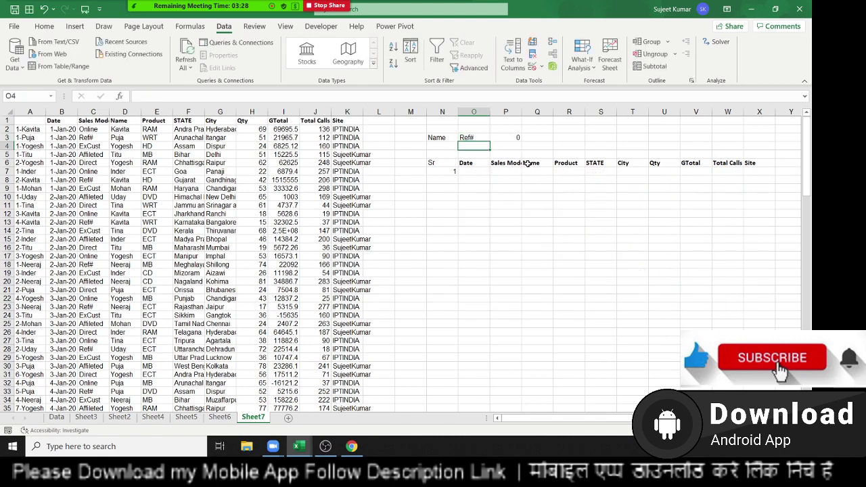
{"action": "key", "text": "Up"}
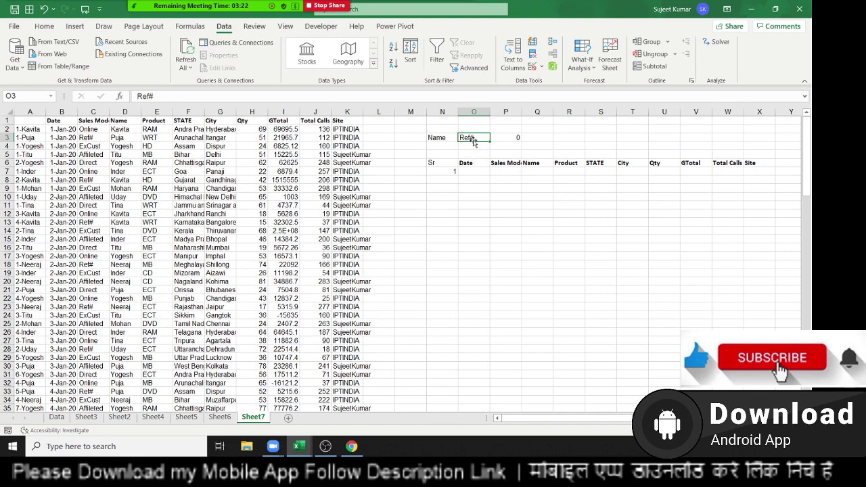
{"action": "left_click", "coordinate": [100, 135]}
{"action": "left_click", "coordinate": [99, 121]}
{"action": "left_click", "coordinate": [99, 135]}
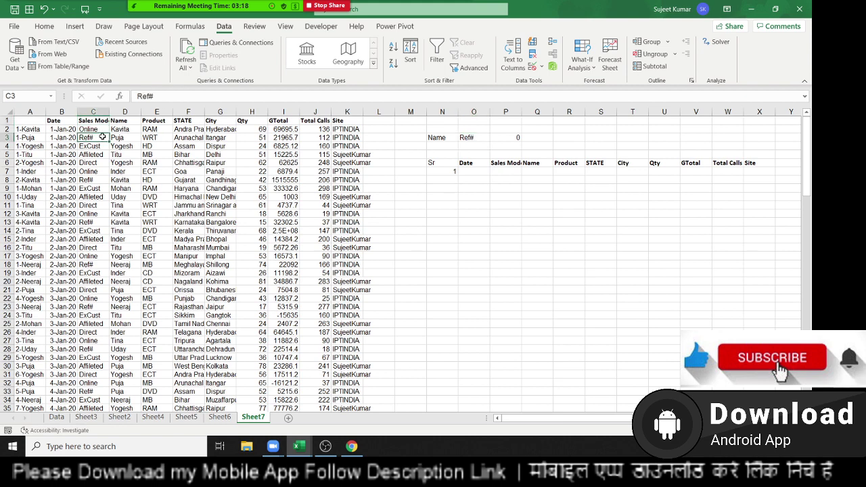
{"action": "key", "text": "ctrl+c"}
{"action": "left_click", "coordinate": [468, 139]}
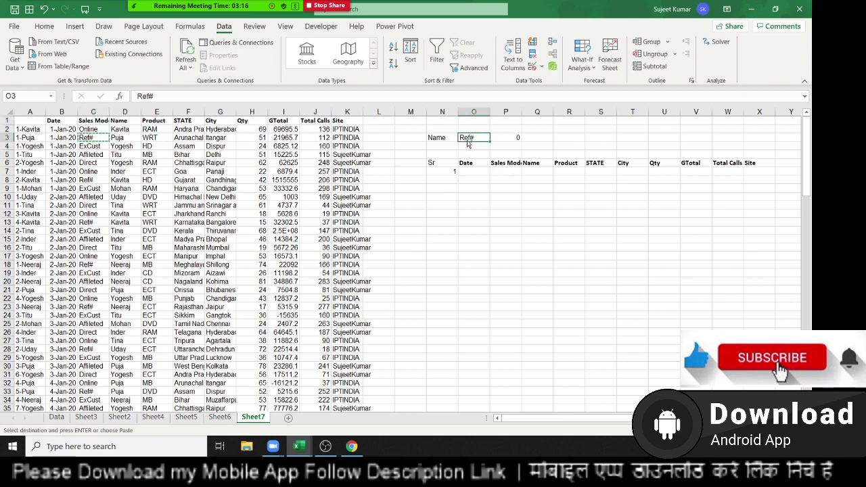
{"action": "key", "text": "ctrl+v"}
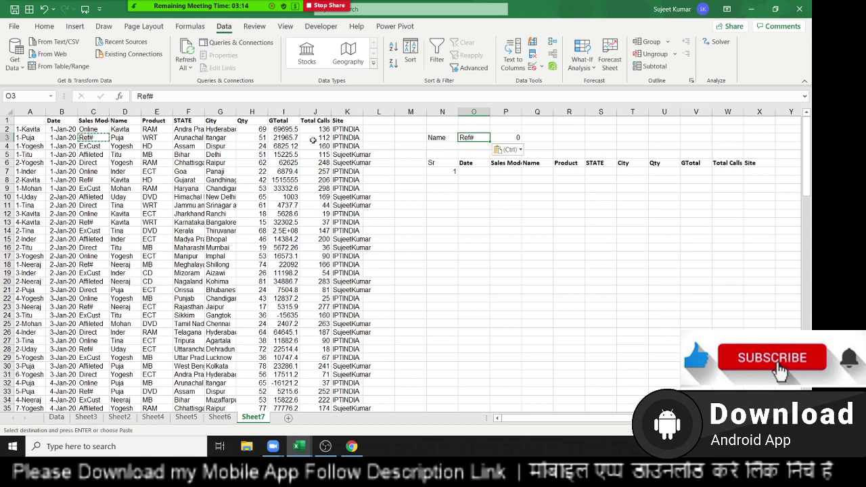
Paste other salespeople's names into O3 until 16 records show, then copy columns B:K.
{"action": "left_click", "coordinate": [124, 139]}
{"action": "key", "text": "ctrl+c"}
{"action": "key", "text": "Escape"}
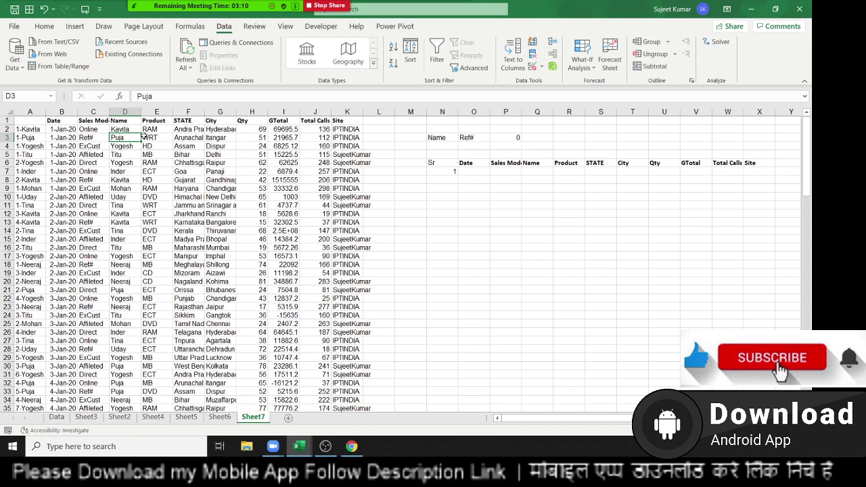
{"action": "left_click", "coordinate": [130, 154]}
{"action": "key", "text": "ctrl+c"}
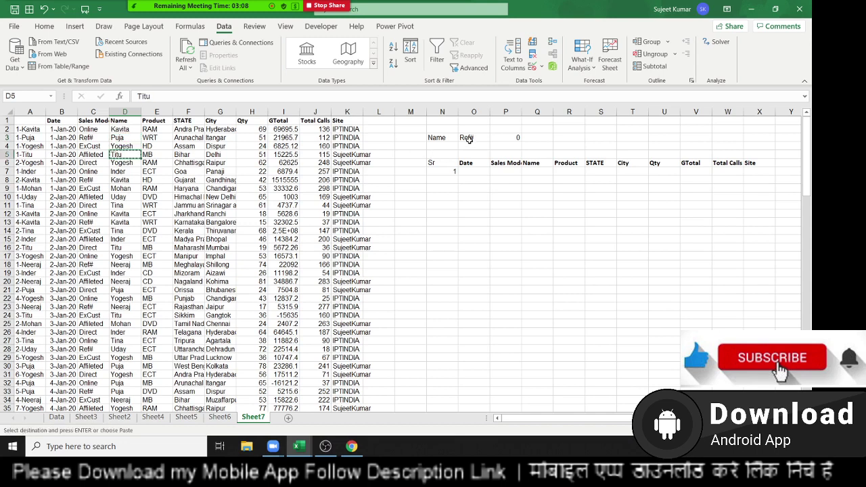
{"action": "left_click", "coordinate": [465, 140]}
{"action": "key", "text": "ctrl+v"}
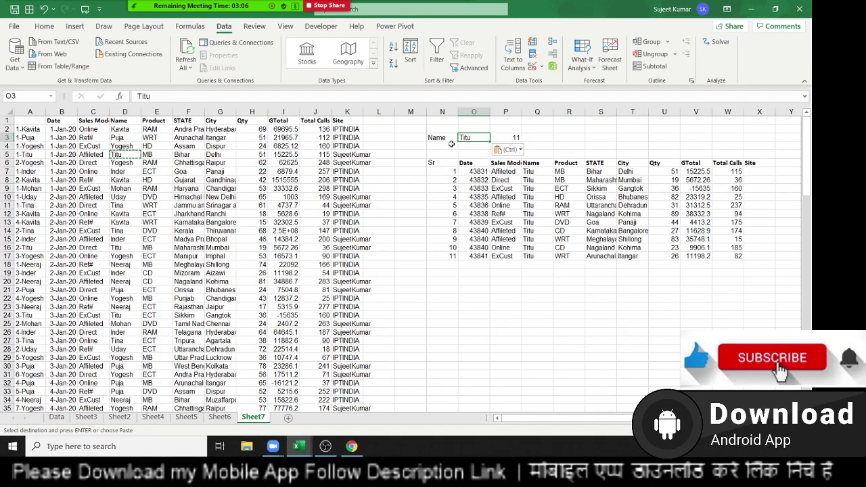
{"action": "left_click", "coordinate": [124, 299]}
{"action": "key", "text": "ctrl+c"}
{"action": "left_click", "coordinate": [467, 140]}
{"action": "key", "text": "ctrl+v"}
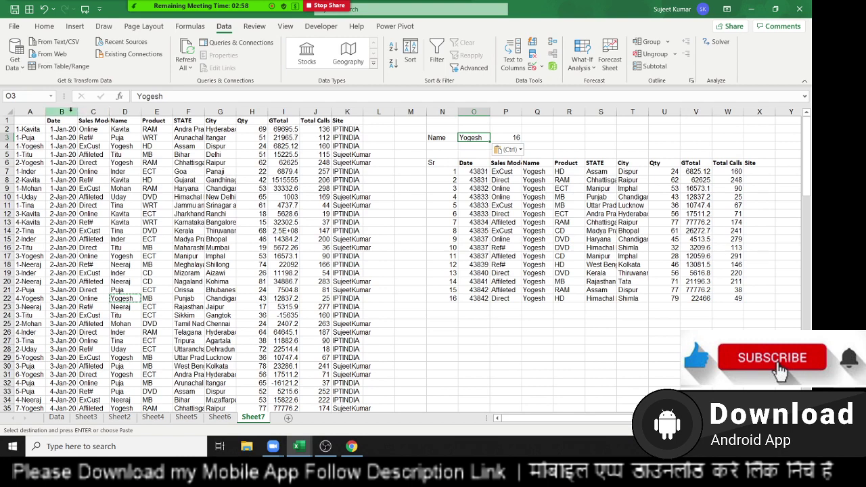
{"action": "left_click_drag", "start_coordinate": [62, 112], "coordinate": [348, 114]}
{"action": "key", "text": "ctrl+c"}
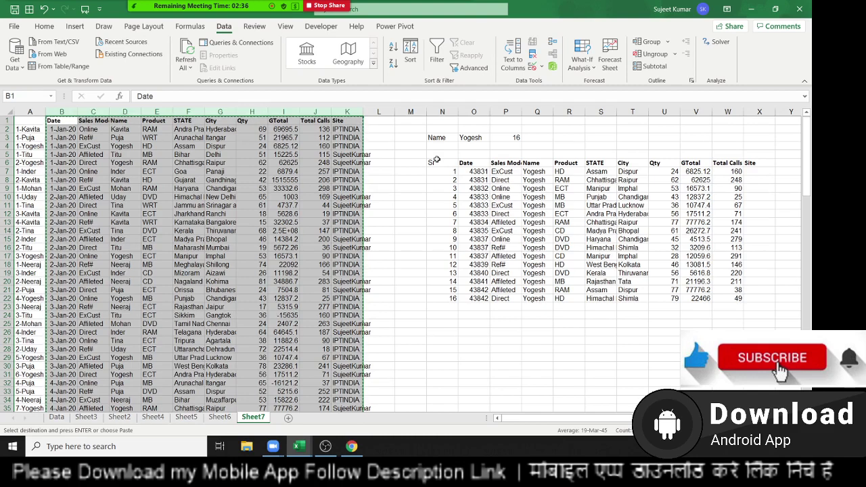
Add Sheet8, paste the sales data at A1, and insert a blank column A.
{"action": "left_click", "coordinate": [290, 418]}
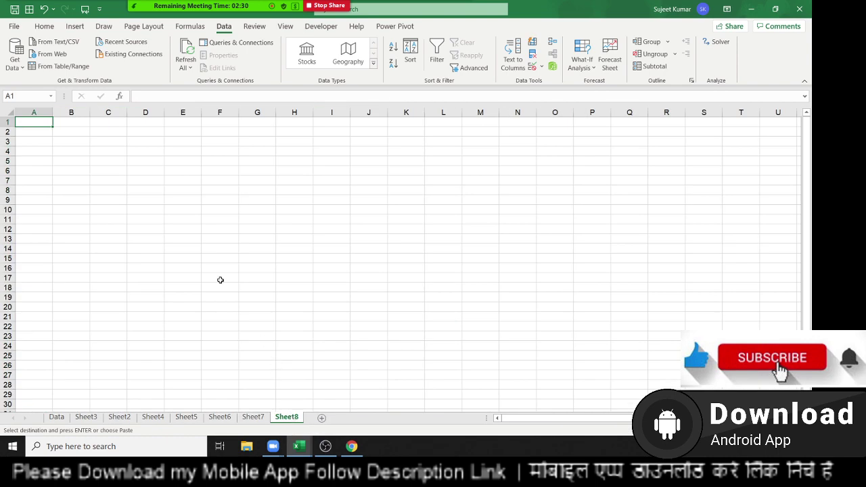
{"action": "key", "text": "ctrl+v"}
{"action": "left_click", "coordinate": [96, 140]}
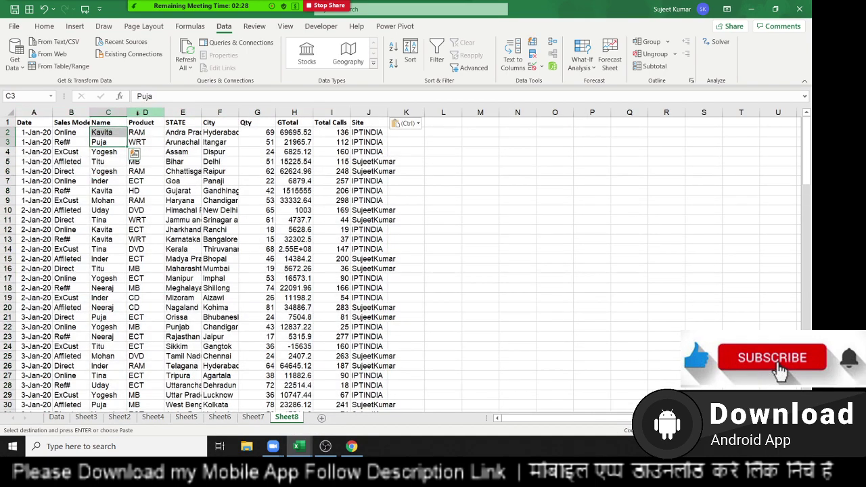
{"action": "left_click", "coordinate": [31, 112]}
{"action": "key", "text": "ctrl+plus"}
{"action": "key", "text": "Down"}
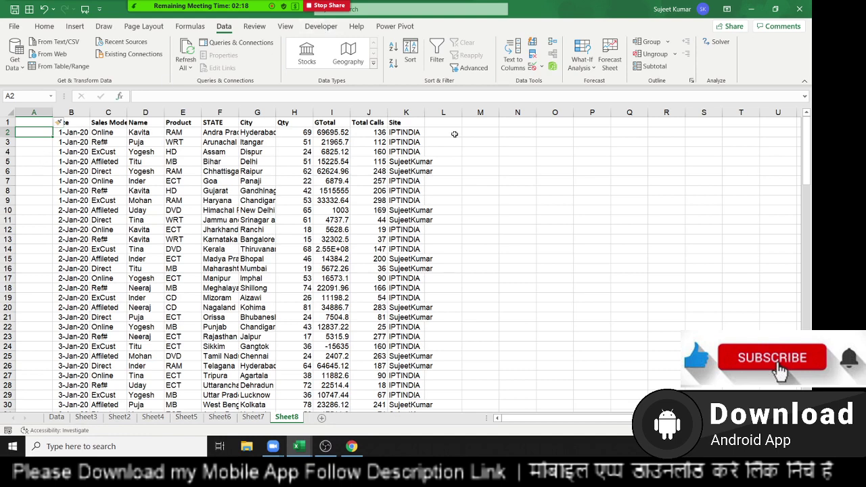
Enter =COUNTIF(D2:D2,D2) in A2 and fill it down the column.
{"action": "type", "text": "="}
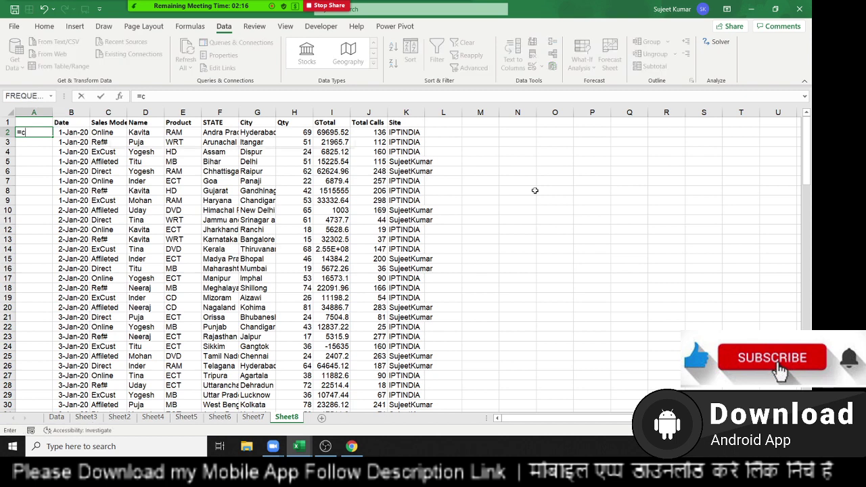
{"action": "type", "text": "cou"}
{"action": "key", "text": "Down"}
{"action": "key", "text": "Down"}
{"action": "key", "text": "Down"}
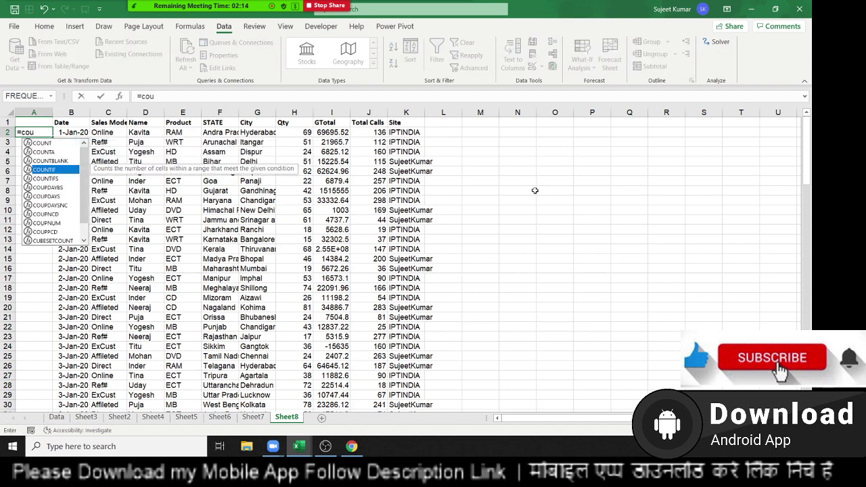
{"action": "key", "text": "Tab"}
{"action": "key", "text": "Right"}
{"action": "key", "text": "Right"}
{"action": "key", "text": "Right"}
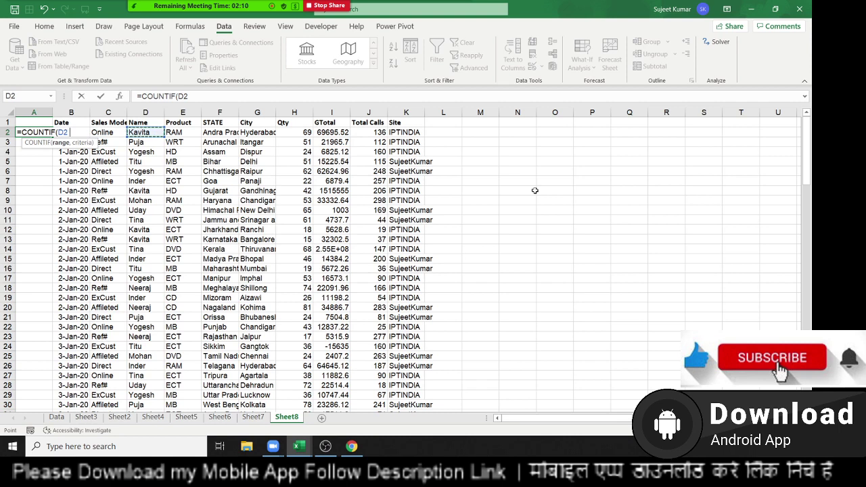
{"action": "type", "text": ";"}
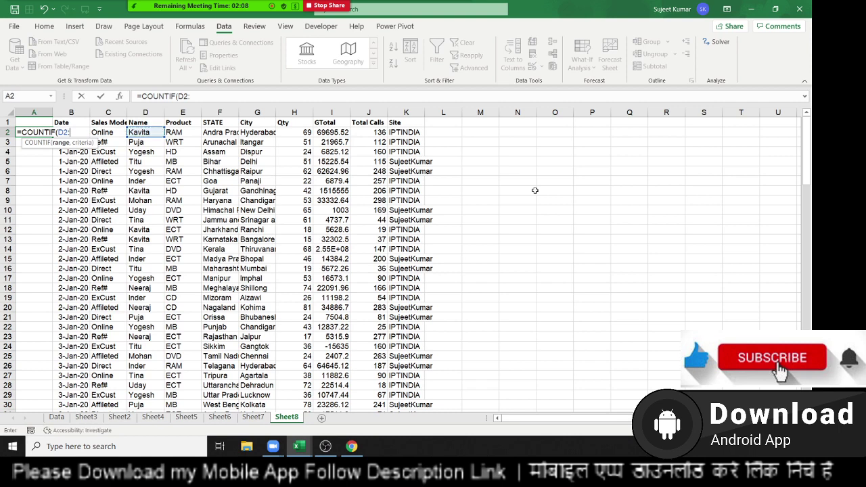
{"action": "type", "text": "d2"}
{"action": "type", "text": ","}
{"action": "key", "text": "Right"}
{"action": "key", "text": "Right"}
{"action": "key", "text": "Right"}
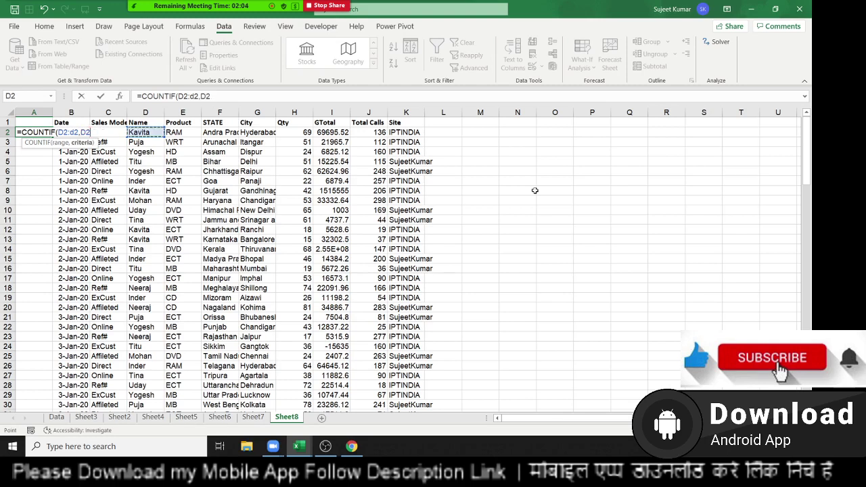
{"action": "key", "text": "Return"}
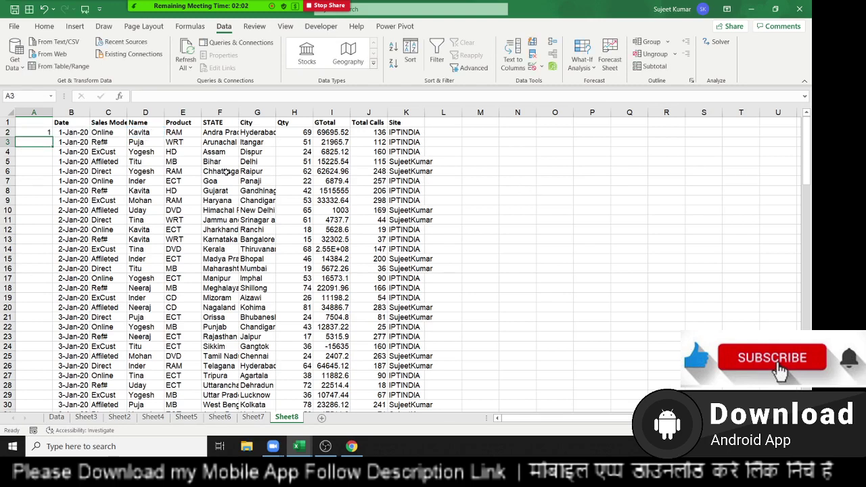
{"action": "left_click", "coordinate": [52, 136]}
{"action": "double_click", "coordinate": [52, 137]}
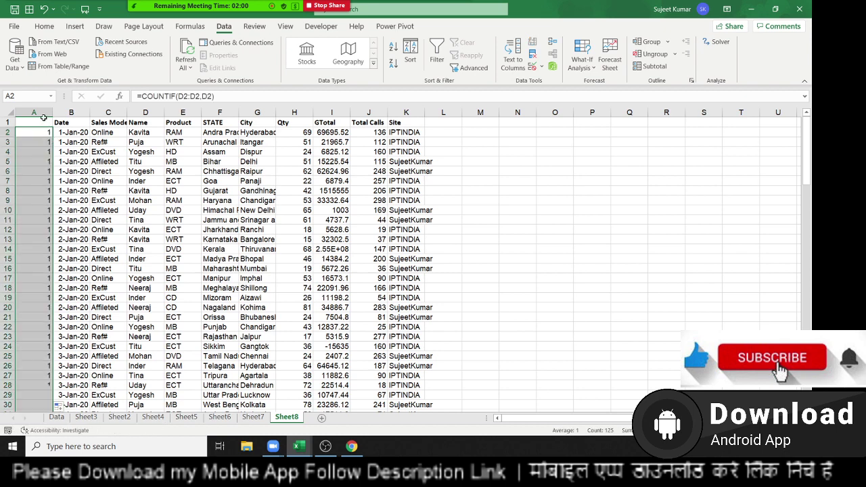
Insert a blank column at the left, leaving cell A2 empty.
{"action": "left_click", "coordinate": [44, 113]}
{"action": "key", "text": "ctrl+shift+plus"}
{"action": "key", "text": "Down"}
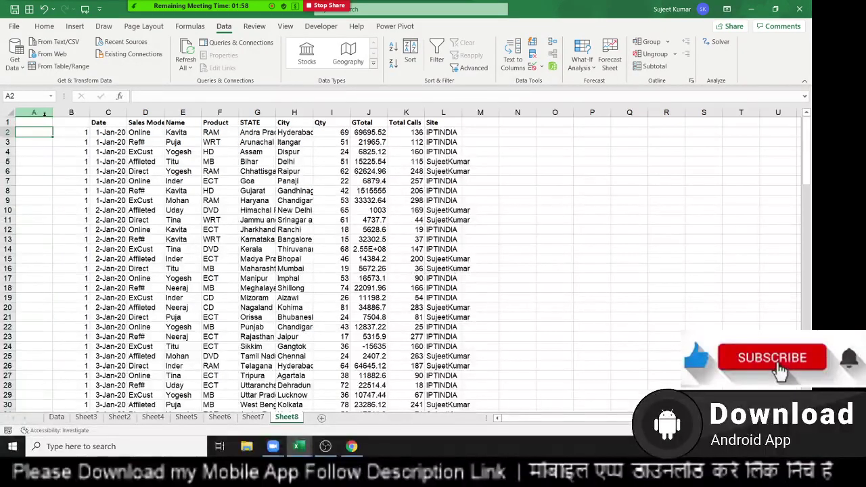
{"action": "type", "text": "cou"}
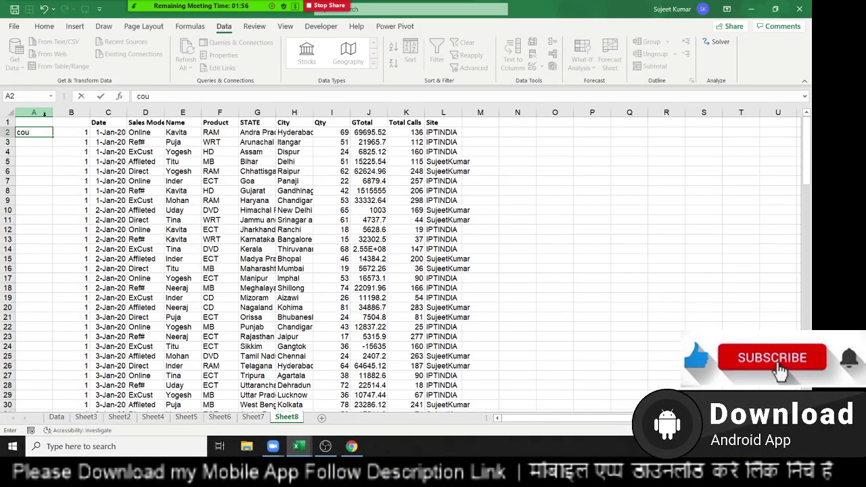
{"action": "key", "text": "BackSpace"}
{"action": "key", "text": "BackSpace"}
{"action": "key", "text": "BackSpace"}
{"action": "type", "text": "="}
{"action": "key", "text": "Escape"}
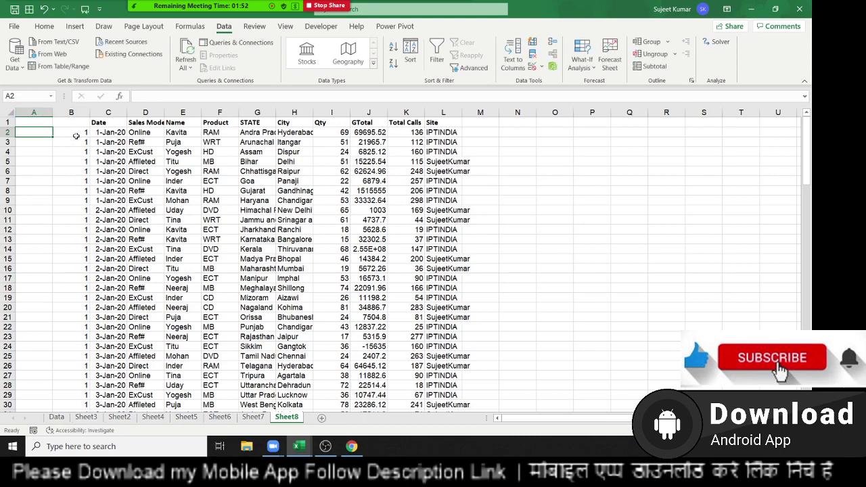
Change B2 to =COUNTIF($E$2:E2,E2) and fill the running counts down column B.
{"action": "left_click", "coordinate": [77, 134]}
{"action": "key", "text": "ctrl+Down"}
{"action": "key", "text": "ctrl+Up"}
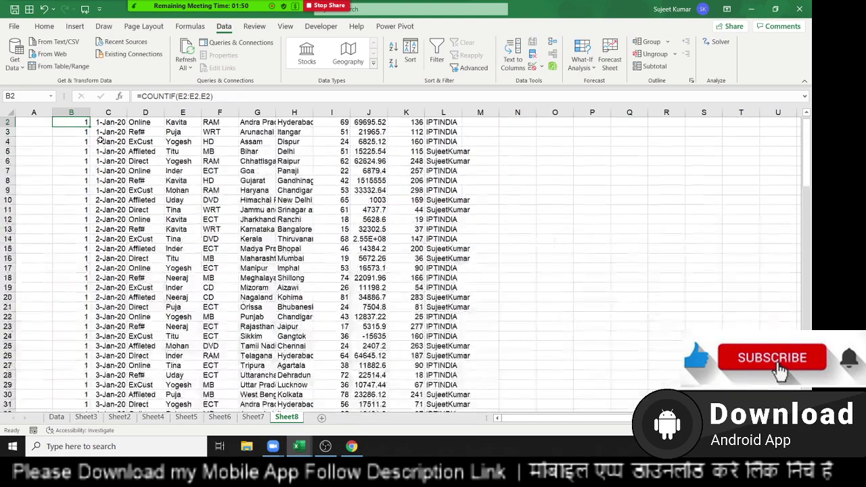
{"action": "double_click", "coordinate": [81, 123]}
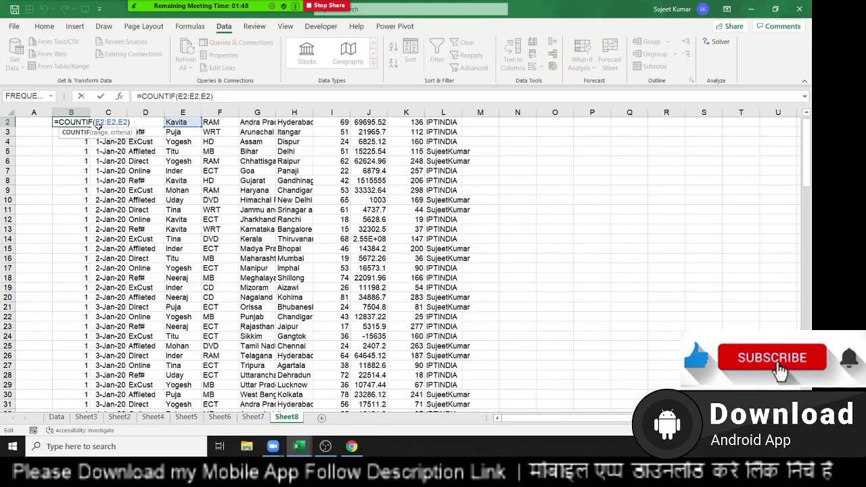
{"action": "key", "text": "Return"}
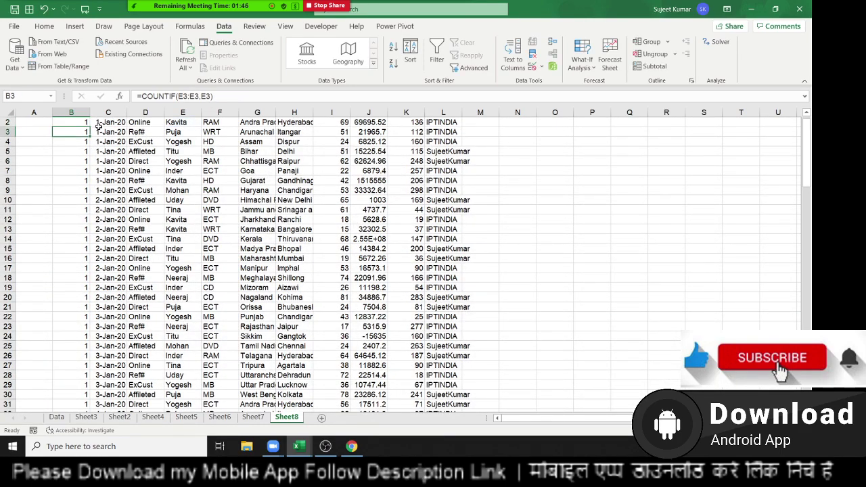
{"action": "scroll", "coordinate": [86, 140], "scroll_direction": "up", "scroll_amount": 1}
{"action": "left_click", "coordinate": [84, 133]}
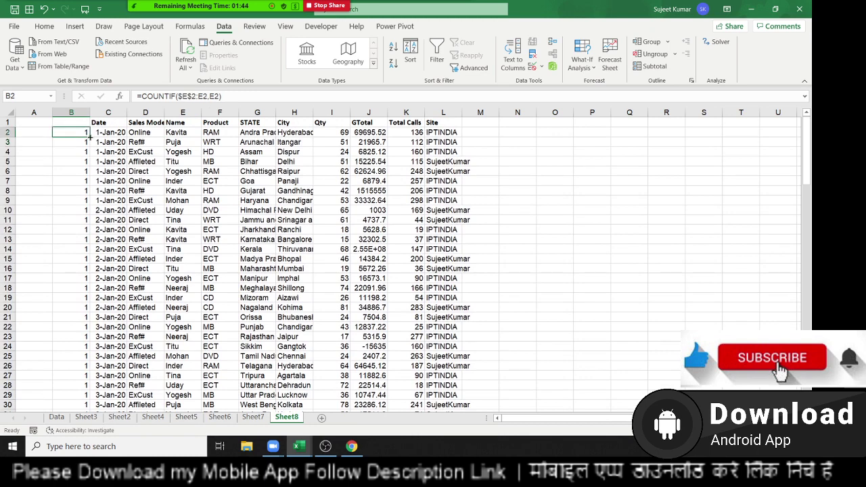
{"action": "double_click", "coordinate": [90, 137]}
{"action": "left_click", "coordinate": [35, 133]}
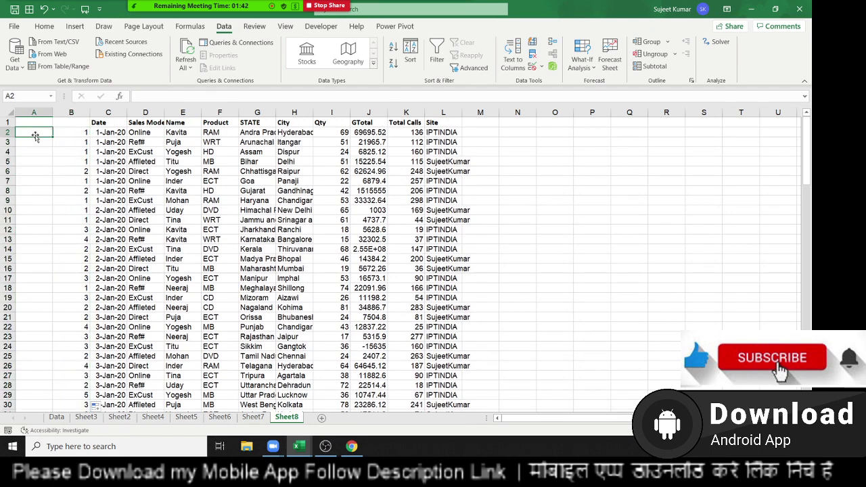
Enter =COUNTIF(B2:B2,B2) in cell A2.
{"action": "type", "text": "="}
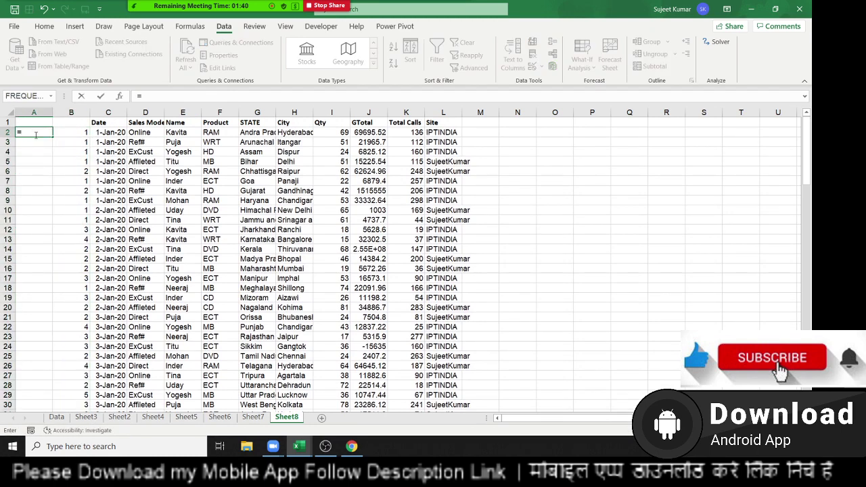
{"action": "type", "text": "c"}
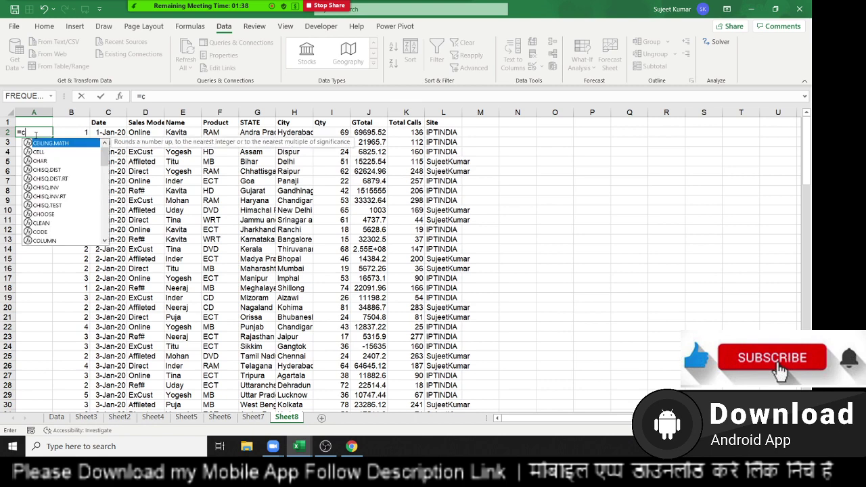
{"action": "type", "text": "ou"}
{"action": "key", "text": "Down"}
{"action": "key", "text": "Down"}
{"action": "key", "text": "Down"}
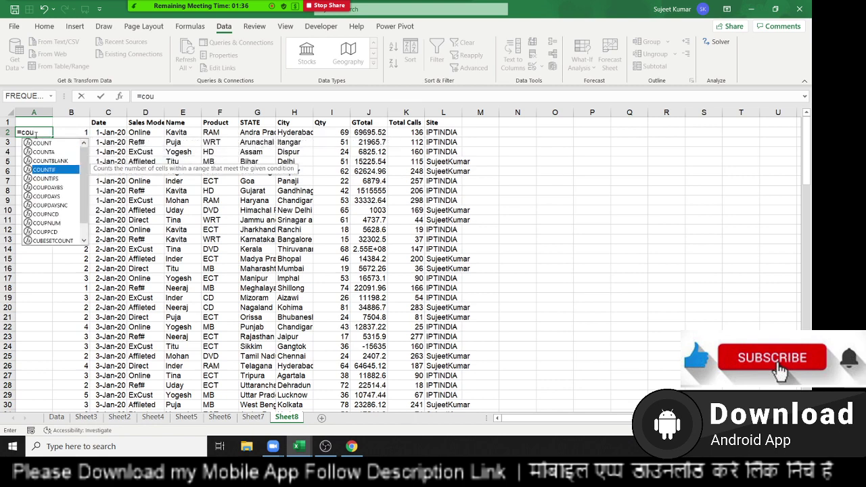
{"action": "key", "text": "Tab"}
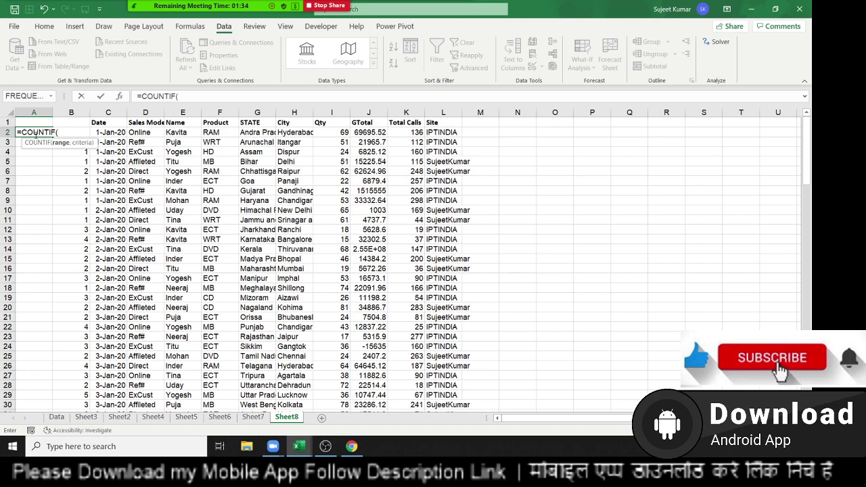
{"action": "key", "text": "Right"}
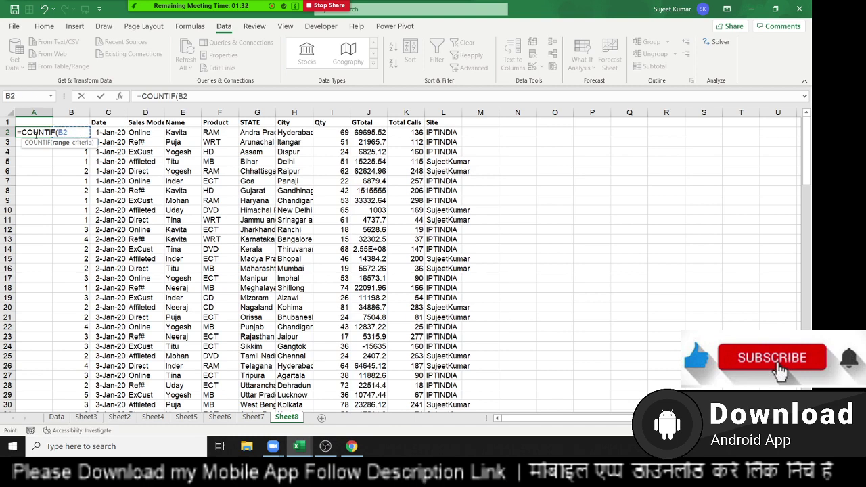
{"action": "key", "text": "F8"}
{"action": "type", "text": ",B2)"}
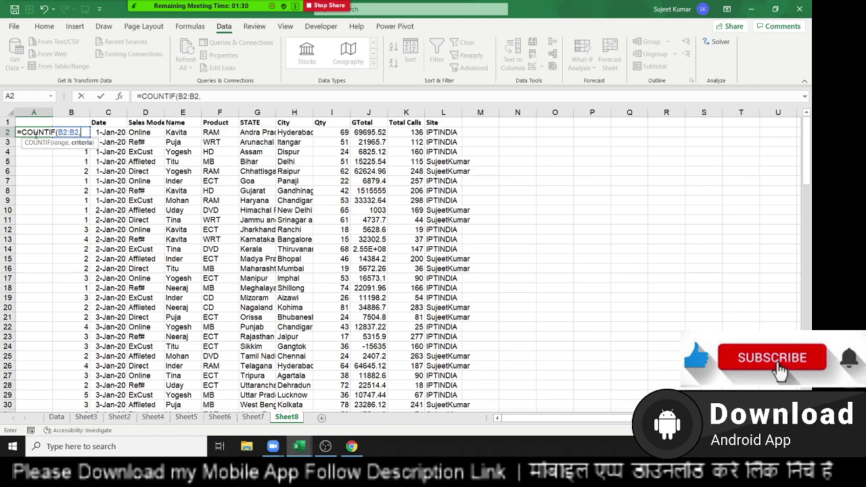
{"action": "key", "text": "ctrl+Return"}
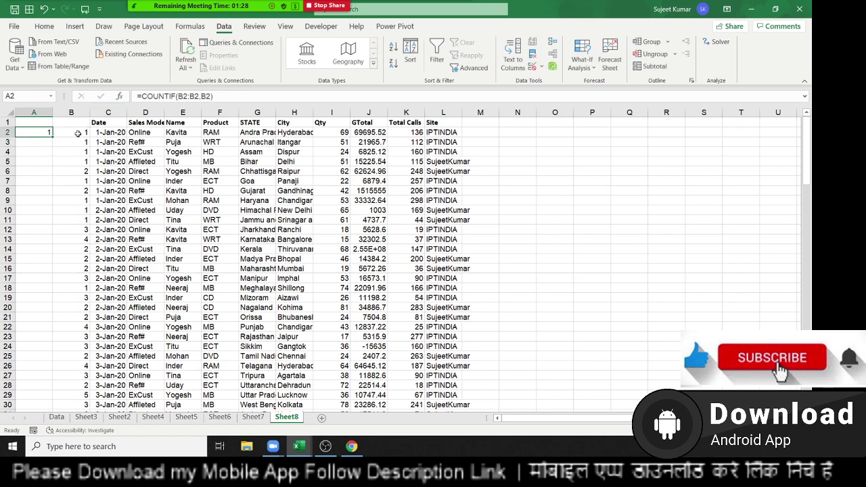
Anchor the range start to $B$2 and fill the formula down column A.
{"action": "double_click", "coordinate": [44, 133]}
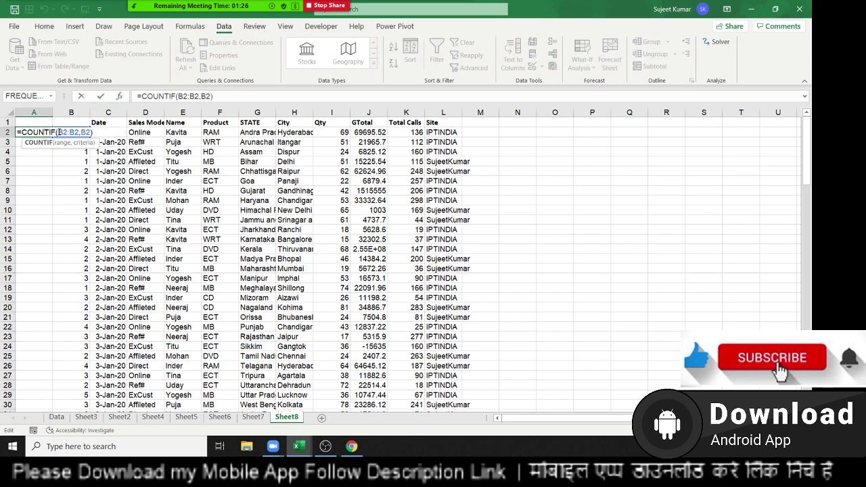
{"action": "left_click", "coordinate": [58, 132]}
{"action": "key", "text": "F4"}
{"action": "key", "text": "Return"}
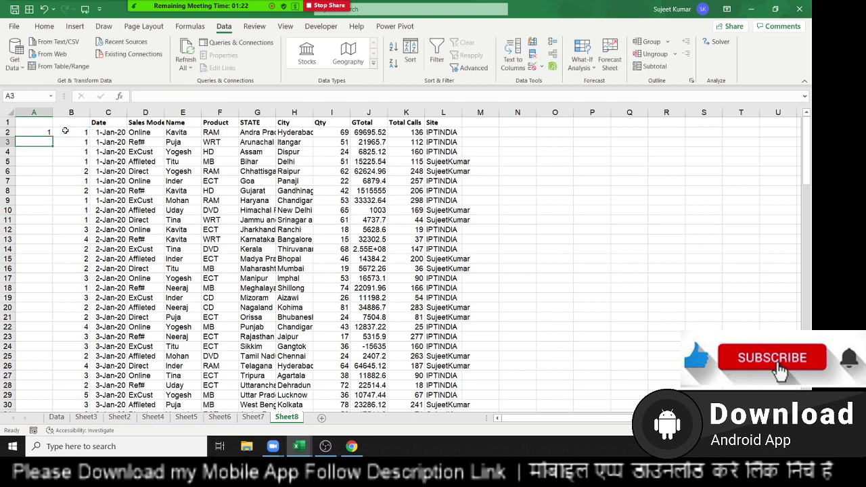
{"action": "left_click", "coordinate": [41, 133]}
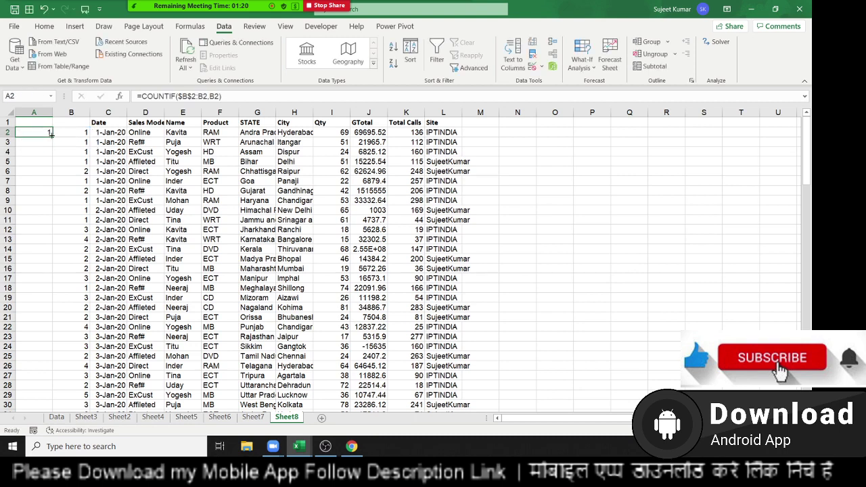
{"action": "double_click", "coordinate": [50, 133]}
{"action": "left_click", "coordinate": [552, 162]}
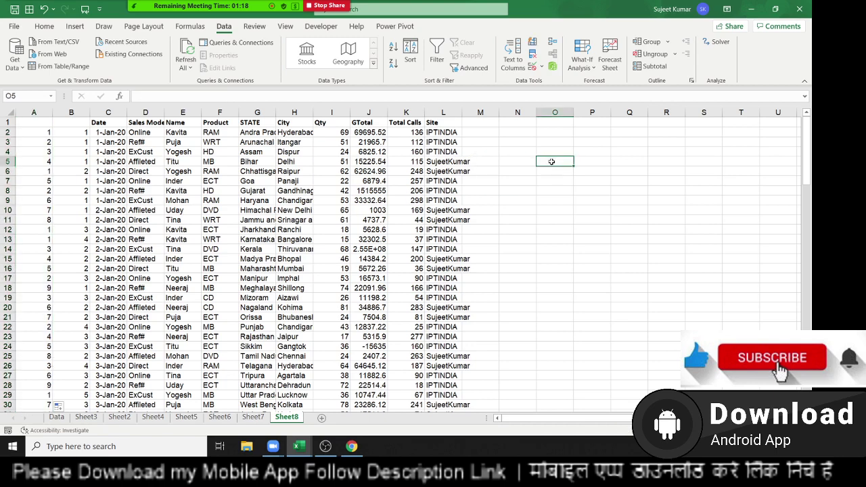
Add Sr and Name headings in O4:P4 and start Sr with 1 in O5.
{"action": "key", "text": "Up"}
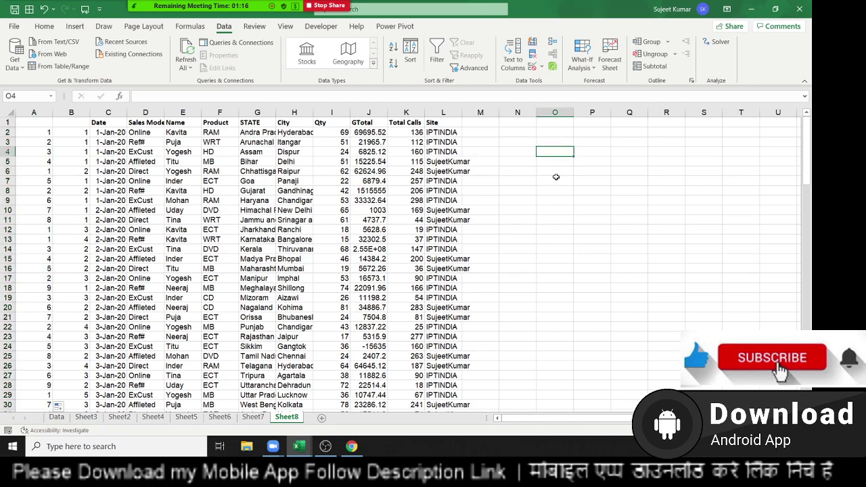
{"action": "type", "text": "Sr"}
{"action": "key", "text": "Tab"}
{"action": "type", "text": "Na"}
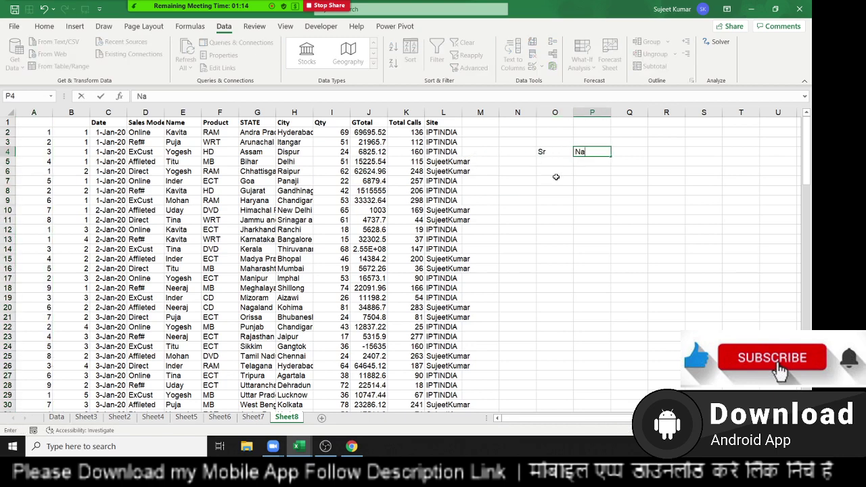
{"action": "type", "text": "me"}
{"action": "key", "text": "Return"}
{"action": "key", "text": "Up"}
{"action": "key", "text": "Up"}
{"action": "key", "text": "Down"}
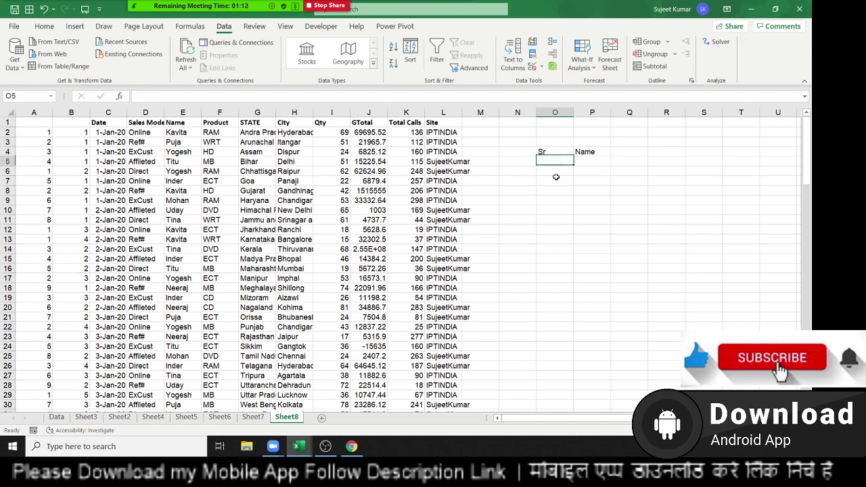
{"action": "key", "text": "Down"}
{"action": "type", "text": "1"}
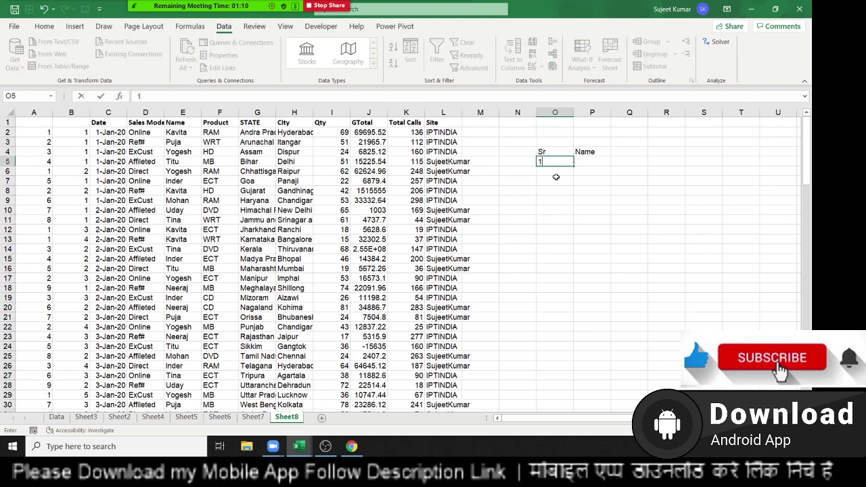
{"action": "key", "text": "Return"}
Build the formula =IF(O5+1>MAX(B:B),"",O5+1) in O6.
{"action": "type", "text": "=IF"}
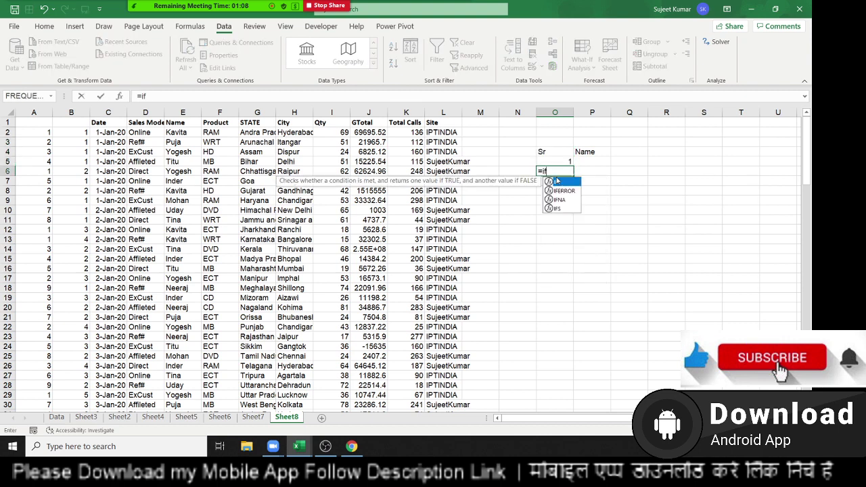
{"action": "type", "text": "(O5+1"}
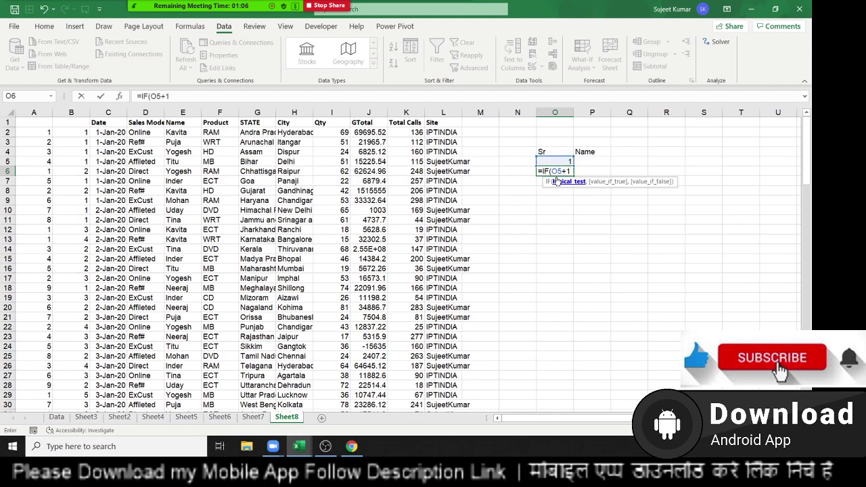
{"action": "type", "text": ",max"}
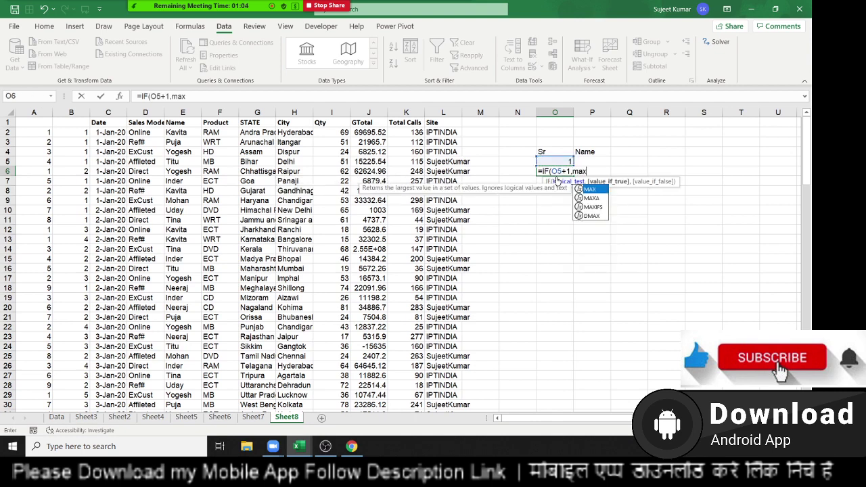
{"action": "type", "text": "("}
{"action": "left_click", "coordinate": [76, 112]}
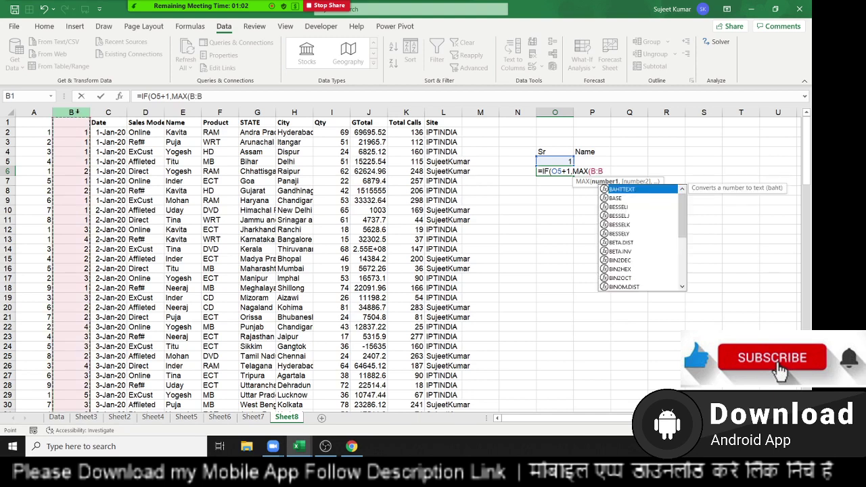
{"action": "type", "text": ")"}
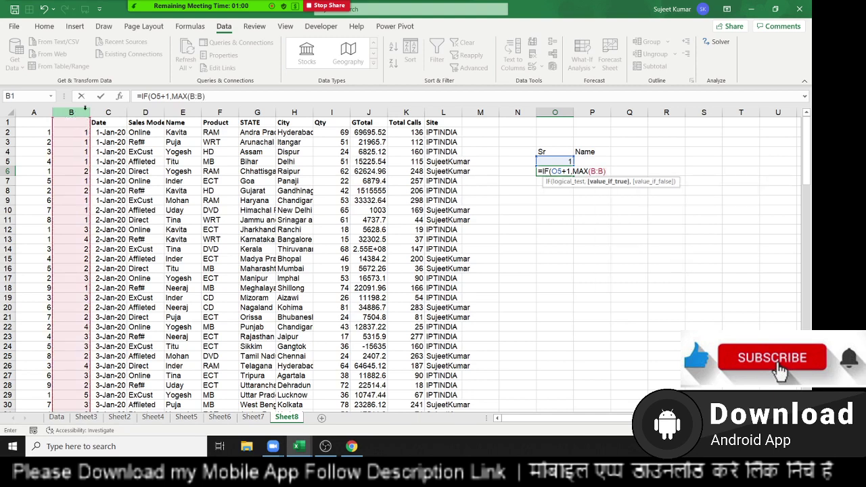
{"action": "left_click", "coordinate": [571, 171]}
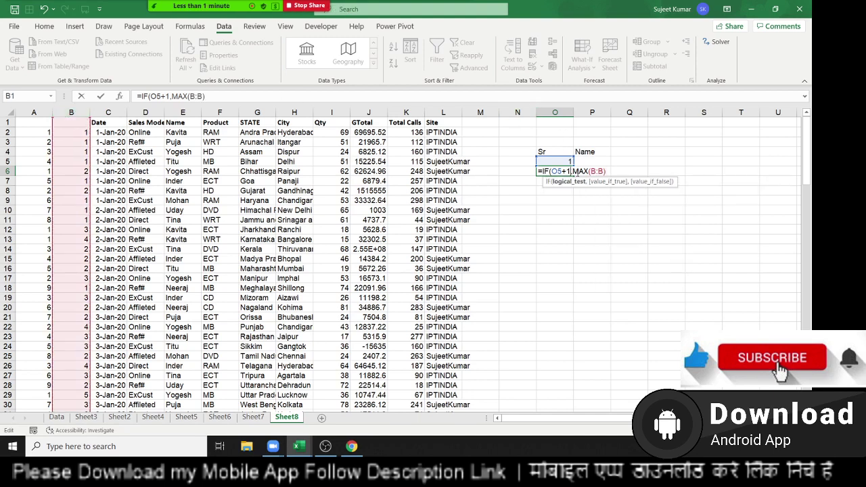
{"action": "key", "text": "BackSpace"}
{"action": "type", "text": ">"}
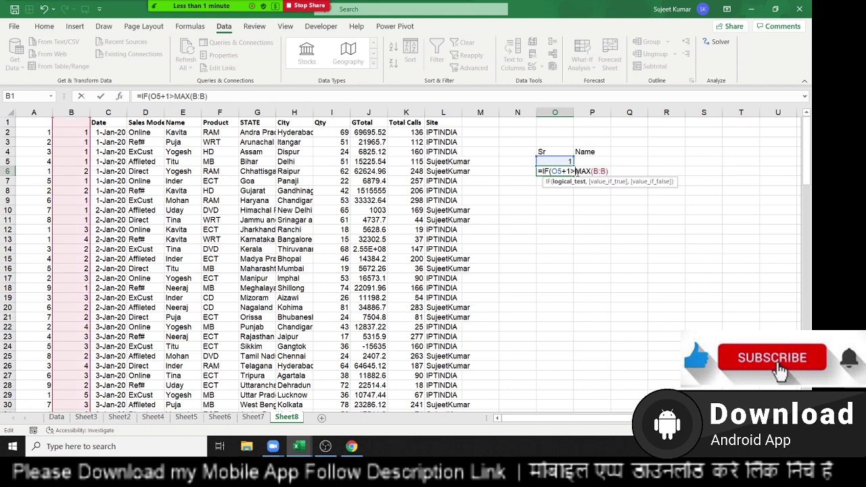
{"action": "left_click", "coordinate": [612, 171]}
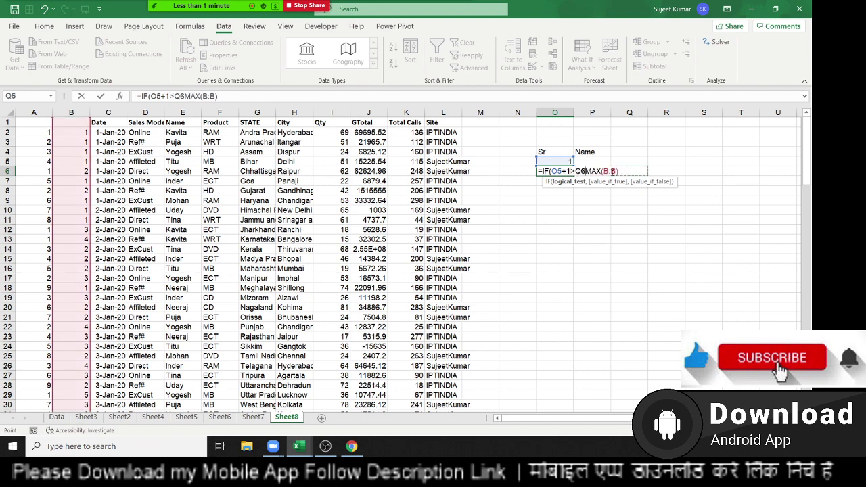
{"action": "key", "text": "BackSpace"}
{"action": "key", "text": "BackSpace"}
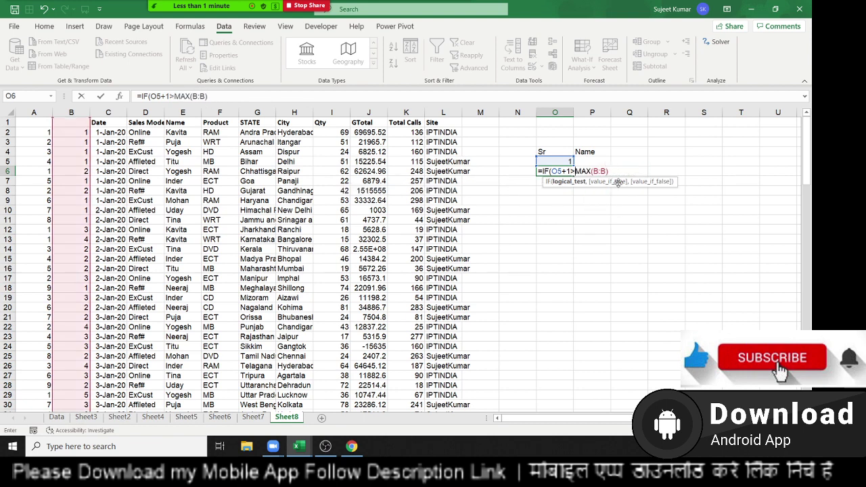
{"action": "key", "text": "BackSpace"}
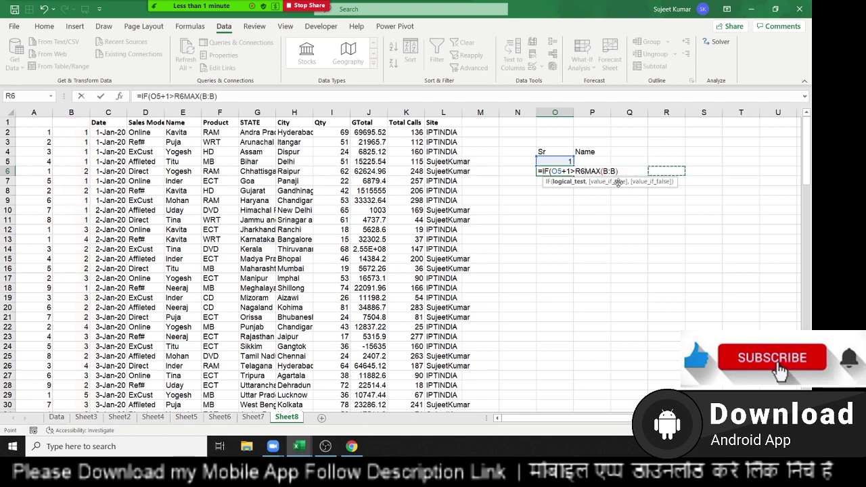
{"action": "key", "text": "BackSpace"}
{"action": "type", "text": "1"}
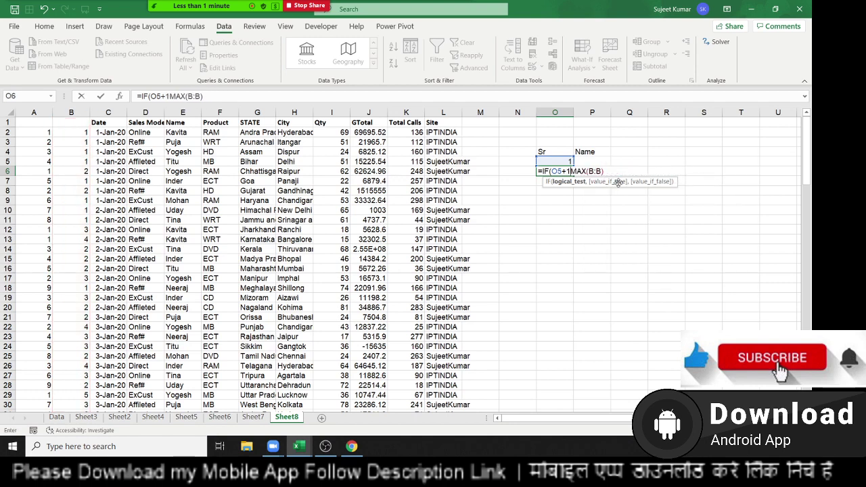
{"action": "type", "text": ">"}
{"action": "left_click", "coordinate": [225, 93]}
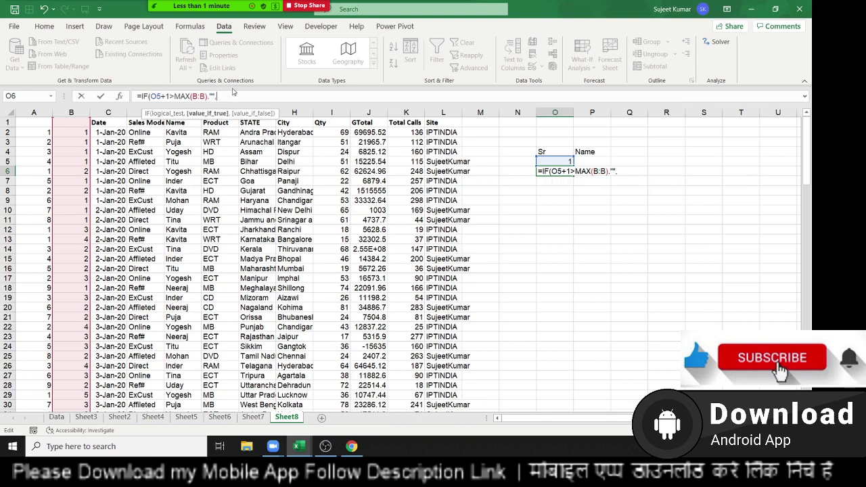
{"action": "left_click", "coordinate": [560, 161]}
{"action": "type", "text": "+1"}
Enter the O6 formula, accepting Excel's suggested correction so it shows 2.
{"action": "key", "text": "Return"}
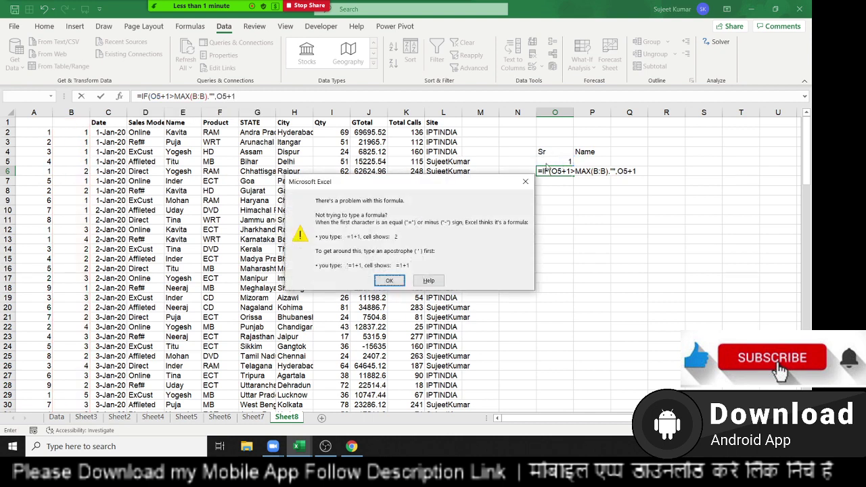
{"action": "key", "text": "Return"}
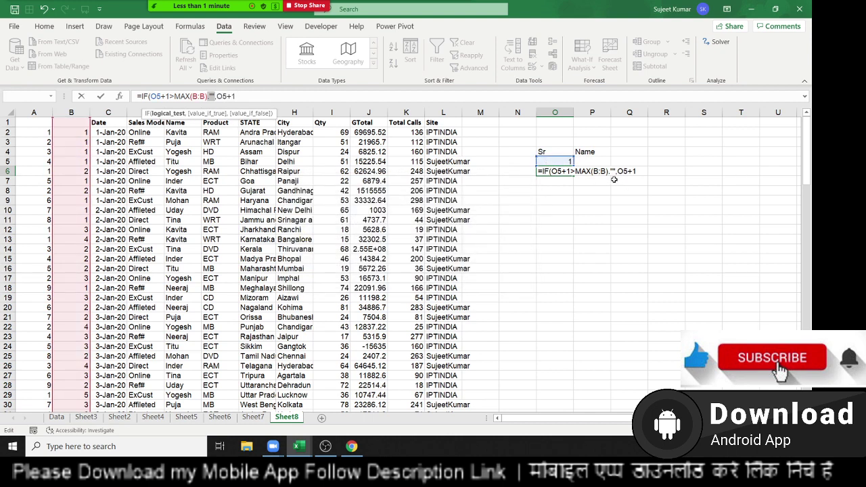
{"action": "left_click", "coordinate": [613, 172]}
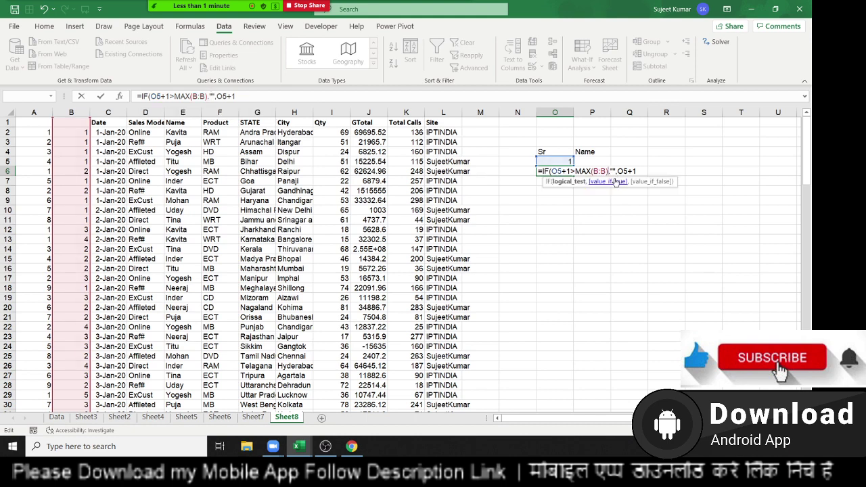
{"action": "key", "text": "Return"}
{"action": "key", "text": "Tab"}
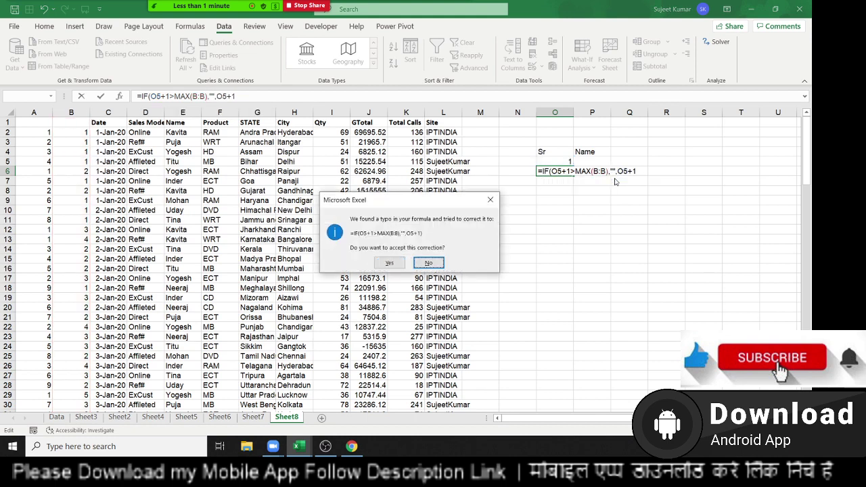
{"action": "key", "text": "Tab"}
{"action": "key", "text": "Return"}
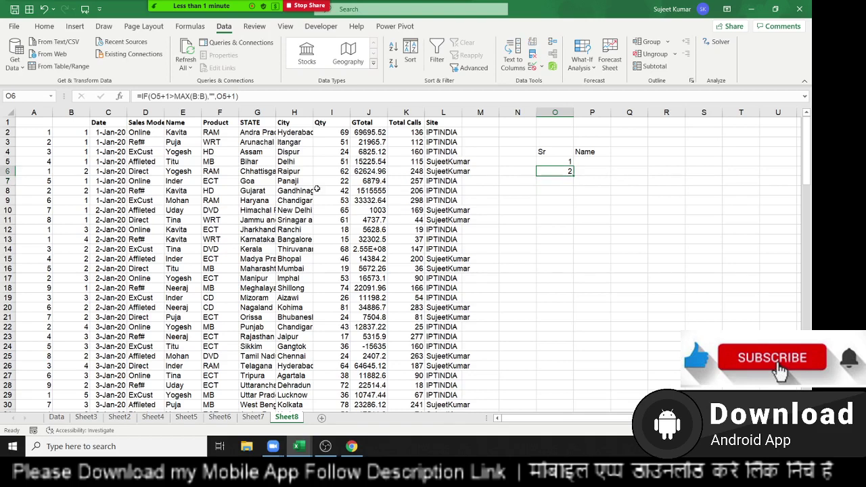
Wrap O6's formula as =IFERROR(IF(O5+1>MAX(B:B),"",O5+1),"").
{"action": "left_click", "coordinate": [157, 97]}
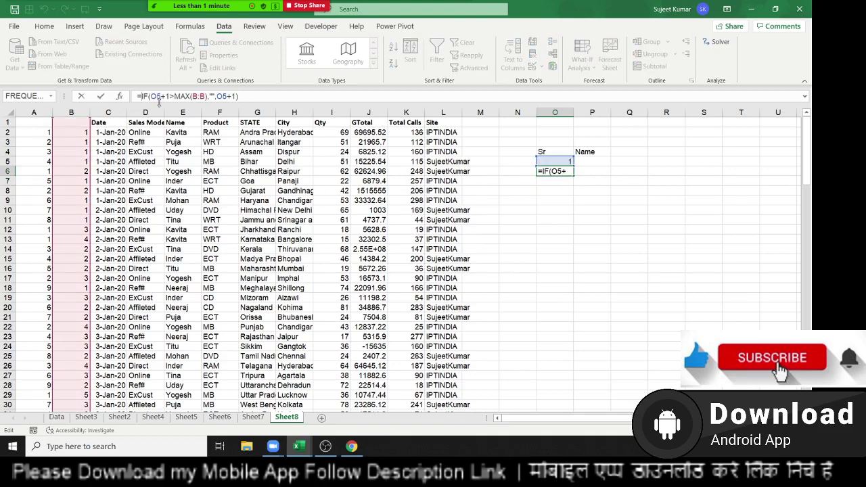
{"action": "type", "text": "IFERROR("}
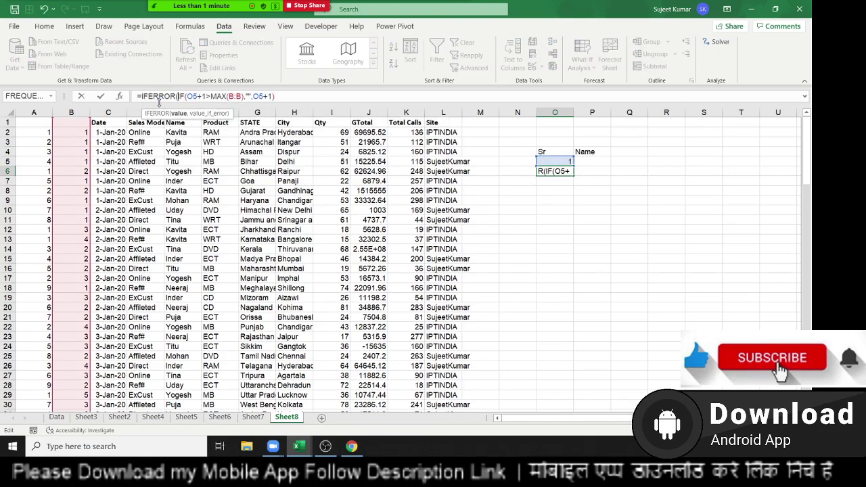
{"action": "left_click", "coordinate": [286, 98]}
{"action": "type", "text": ","}
{"action": "type", "text": ")"}
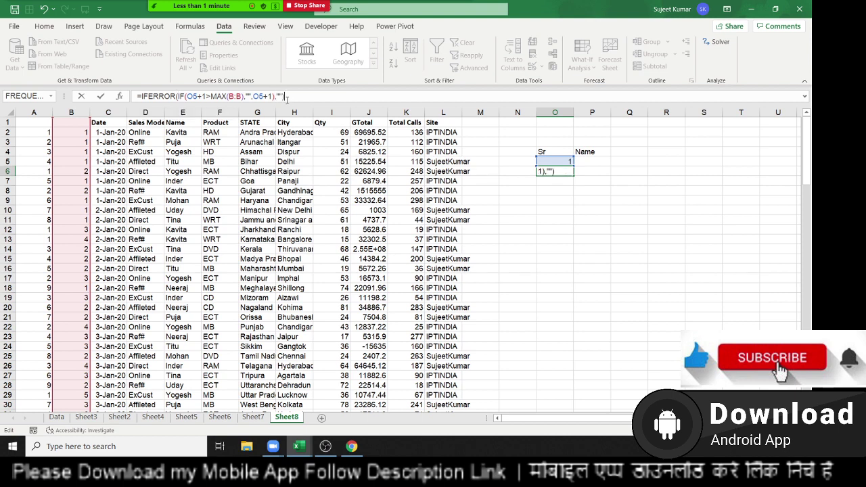
{"action": "key", "text": "ctrl+Return"}
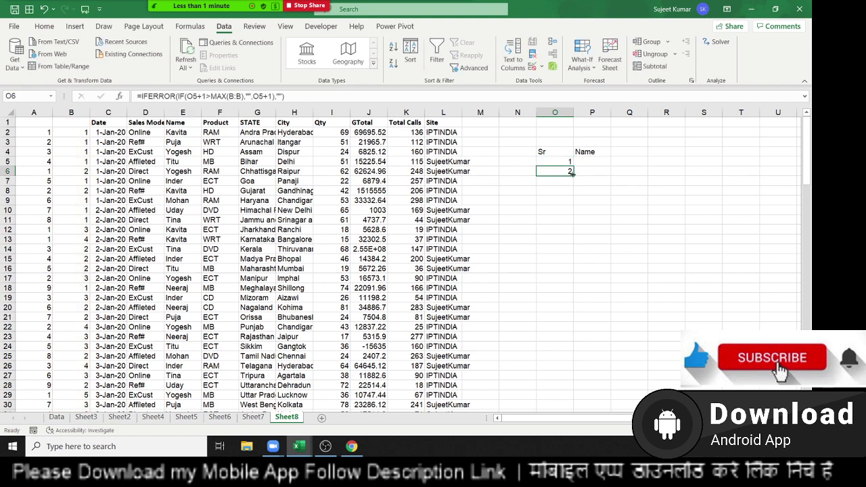
Fill the serial formula down column O past row 21, numbering Sr 1 to 17.
{"action": "left_click_drag", "start_coordinate": [574, 174], "coordinate": [584, 312]}
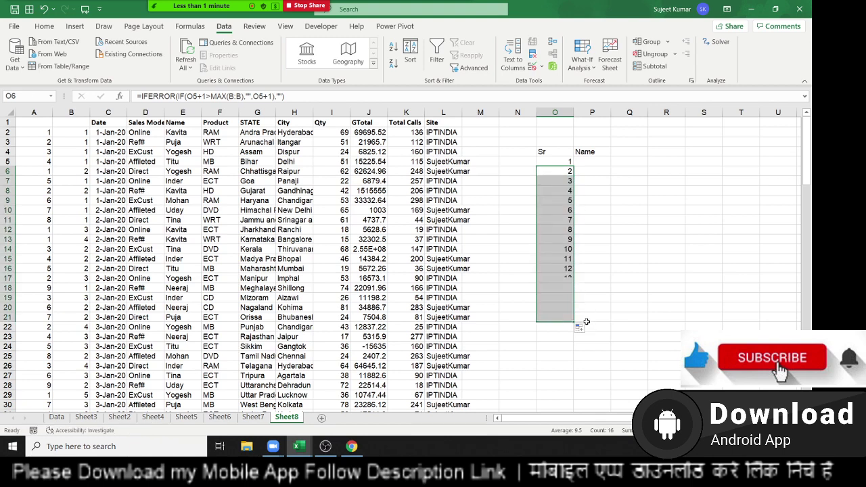
{"action": "scroll", "coordinate": [584, 312], "scroll_direction": "down", "scroll_amount": 3}
{"action": "left_click", "coordinate": [567, 230]}
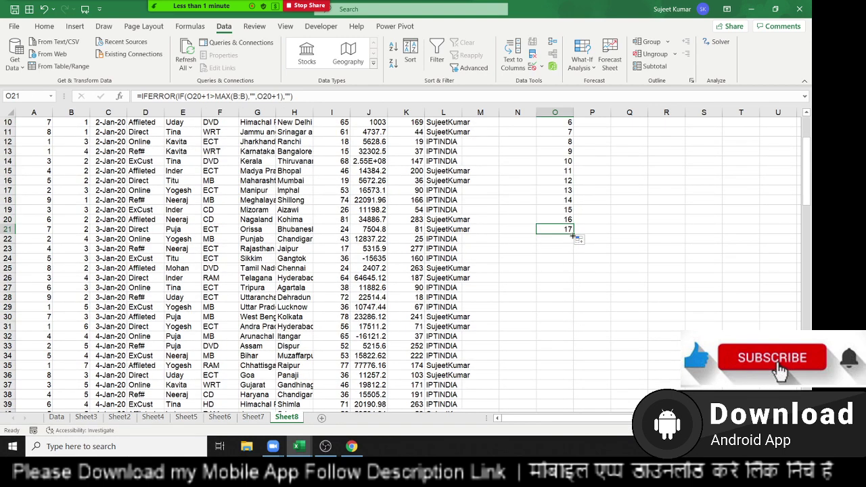
{"action": "left_click_drag", "start_coordinate": [573, 234], "coordinate": [574, 349]}
{"action": "scroll", "coordinate": [574, 324], "scroll_direction": "up", "scroll_amount": 3}
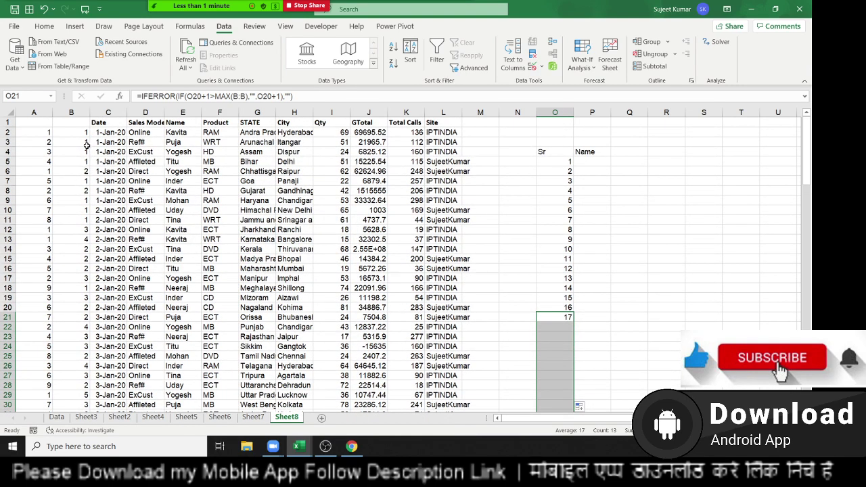
{"action": "left_click", "coordinate": [570, 169]}
{"action": "double_click", "coordinate": [570, 169]}
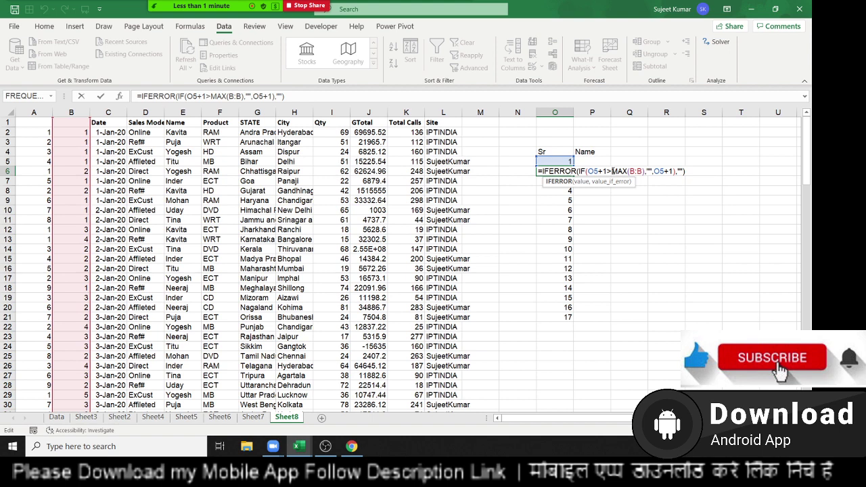
Replace MAX(B:B) in O6's formula with COUNTIF using column B as the range.
{"action": "left_click_drag", "start_coordinate": [612, 171], "coordinate": [645, 171]}
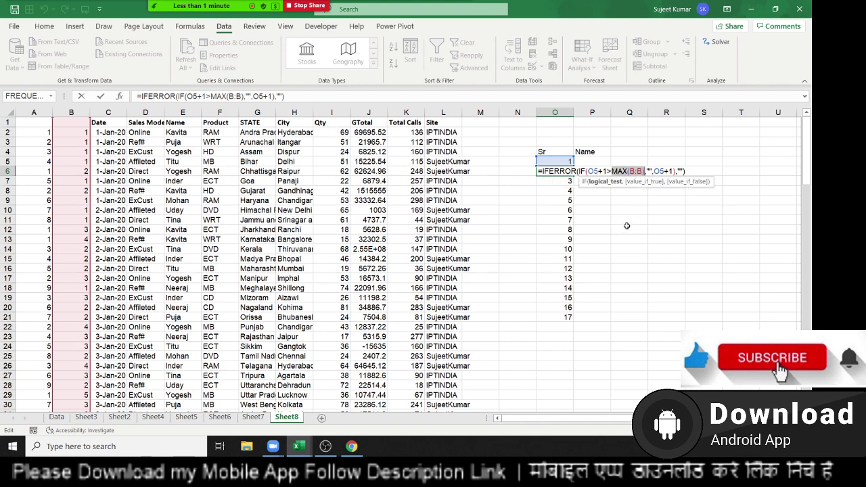
{"action": "type", "text": "count"}
{"action": "key", "text": "Down"}
{"action": "key", "text": "Down"}
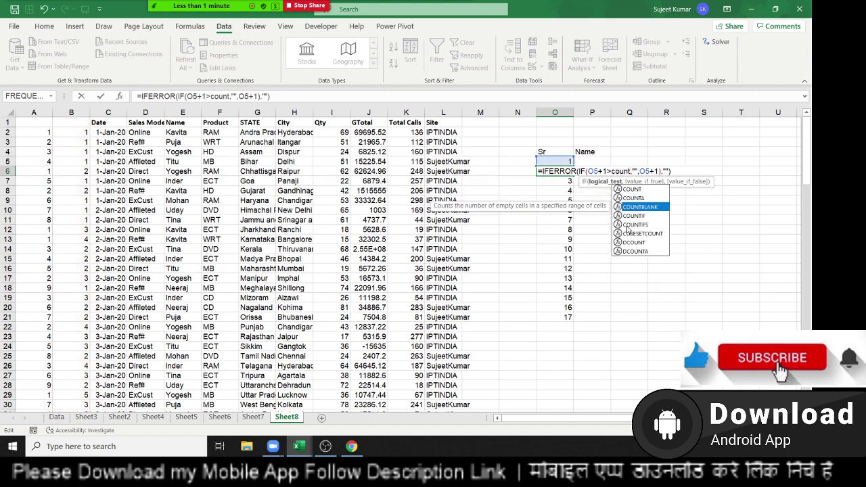
{"action": "key", "text": "Down"}
{"action": "key", "text": "Tab"}
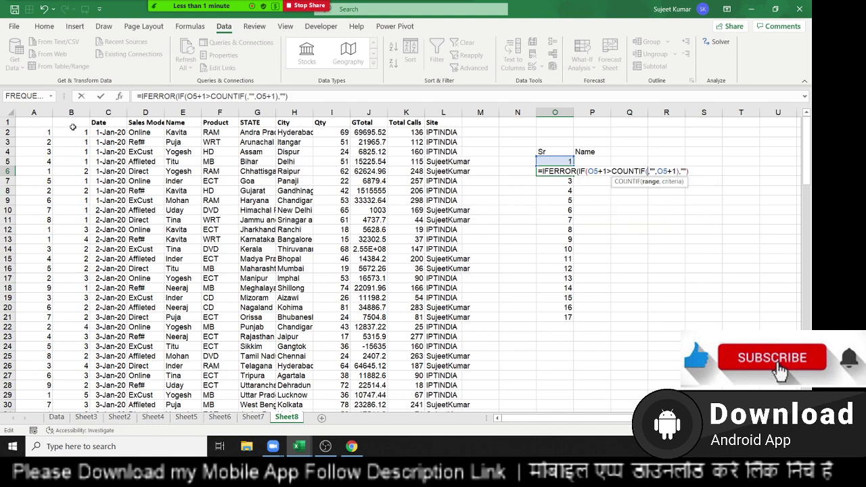
{"action": "left_click", "coordinate": [73, 112]}
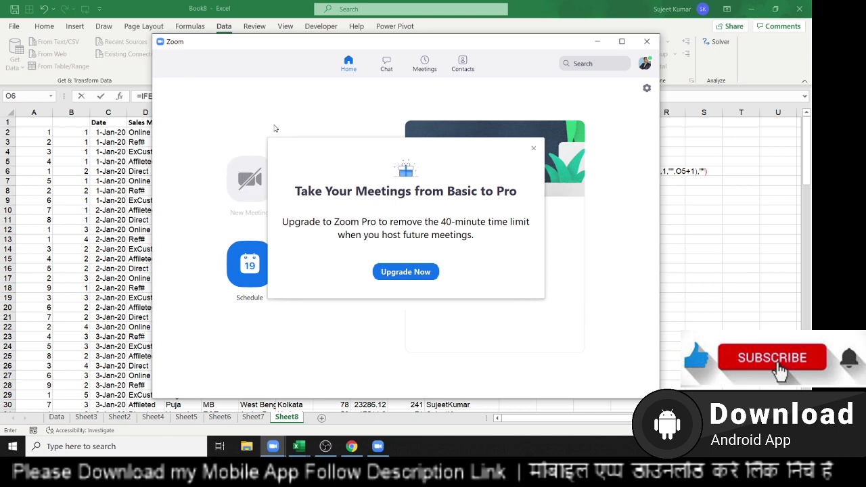
Dismiss the Zoom Pro upgrade offer and minimize the Zoom and browser windows.
{"action": "left_click", "coordinate": [533, 148]}
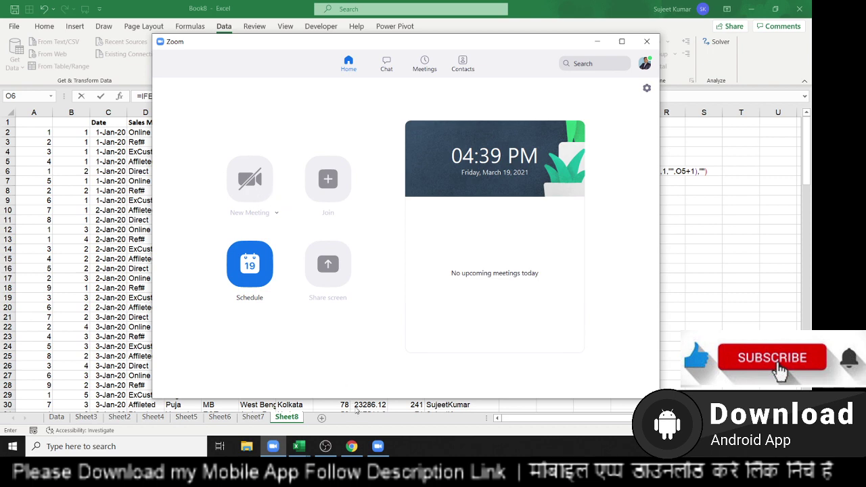
{"action": "left_click", "coordinate": [377, 447]}
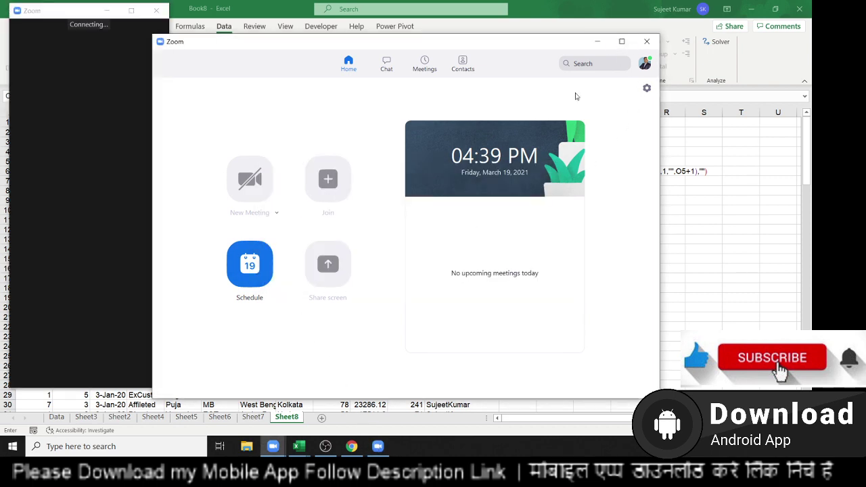
{"action": "left_click", "coordinate": [601, 44]}
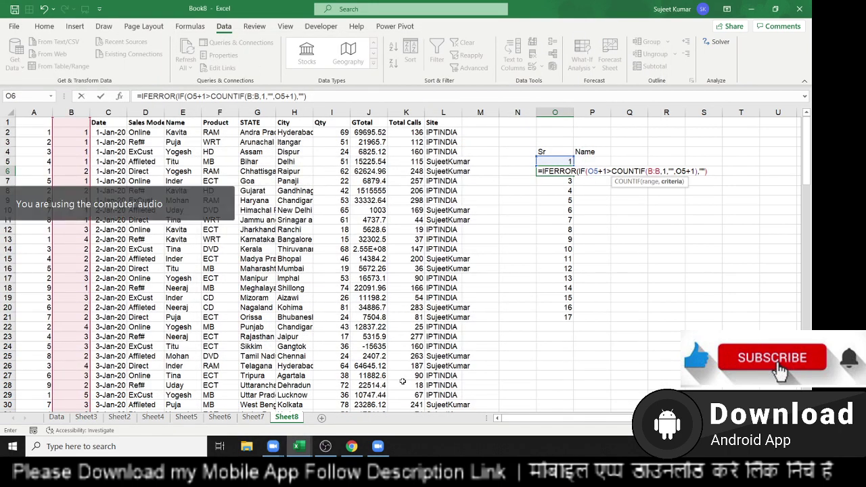
{"action": "left_click", "coordinate": [351, 445]}
{"action": "left_click", "coordinate": [378, 446]}
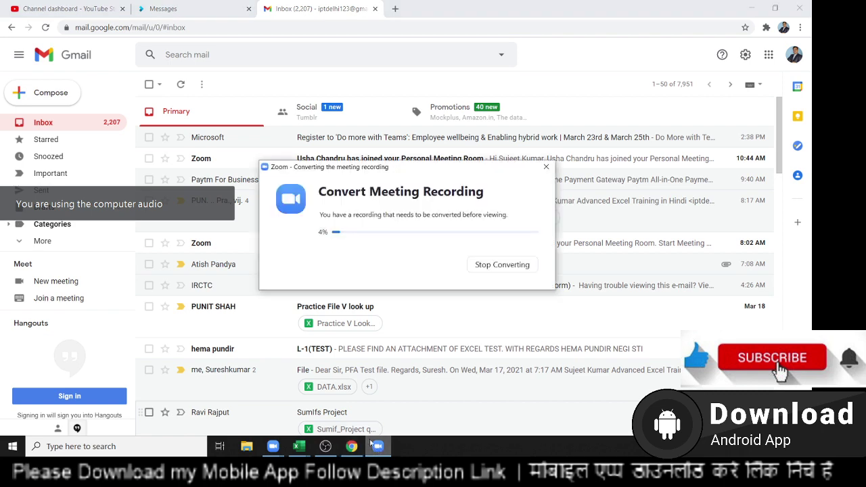
{"action": "left_click", "coordinate": [351, 446]}
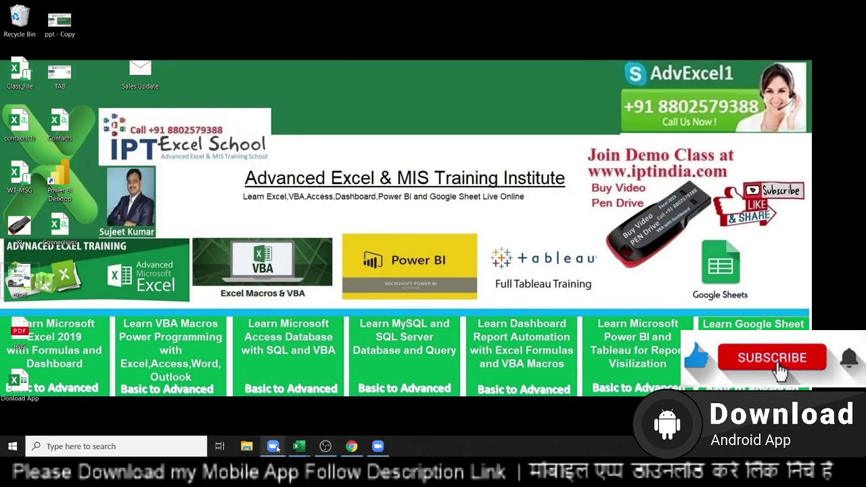
Open the meeting window full screen and share the whole screen.
{"action": "mouse_move", "coordinate": [273, 445]}
{"action": "left_click", "coordinate": [308, 416]}
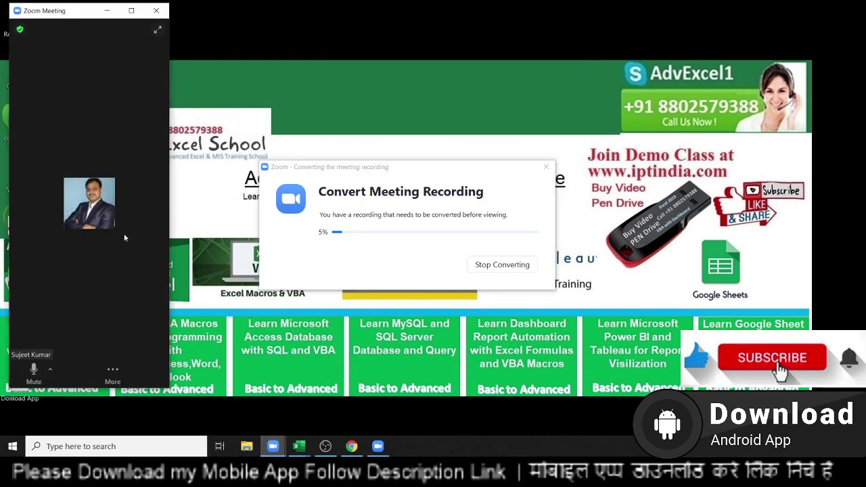
{"action": "left_click", "coordinate": [158, 30]}
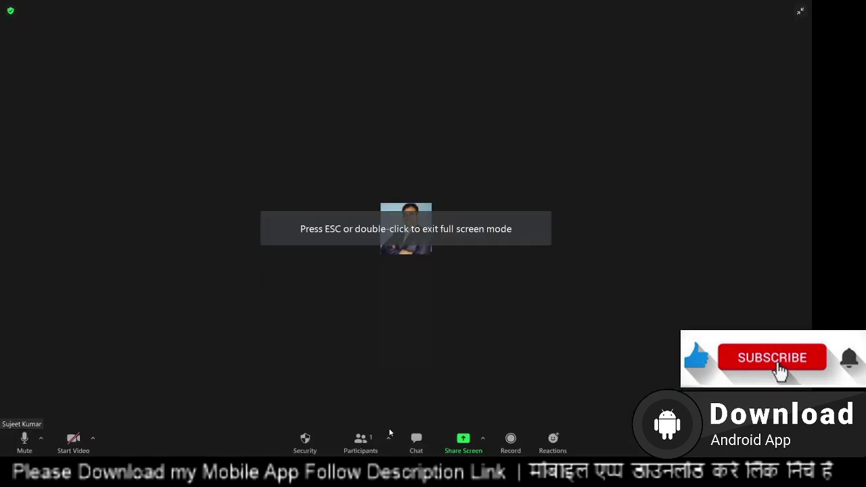
{"action": "left_click", "coordinate": [463, 443]}
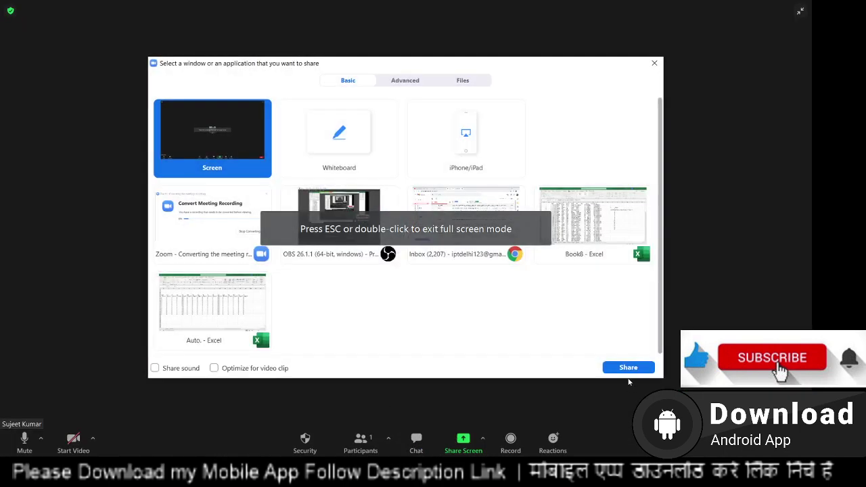
{"action": "left_click", "coordinate": [628, 367]}
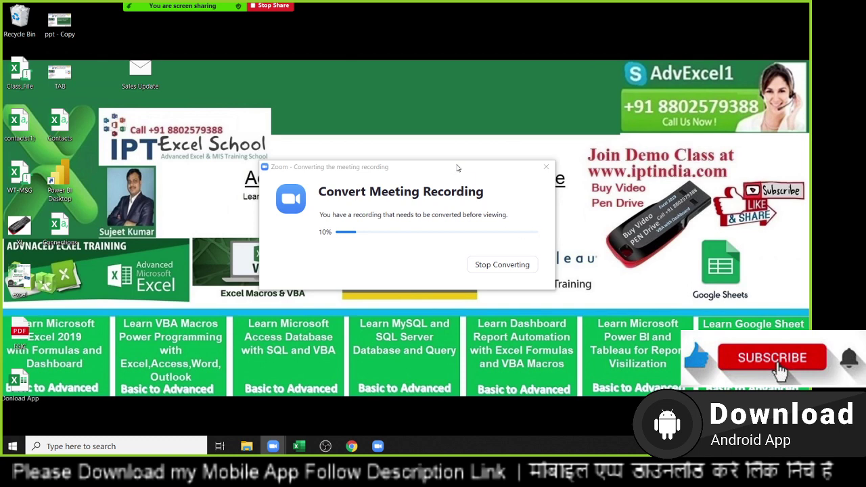
Move the recording conversion window aside and bring the Book8 workbook to the front.
{"action": "left_click_drag", "start_coordinate": [453, 167], "coordinate": [557, 75]}
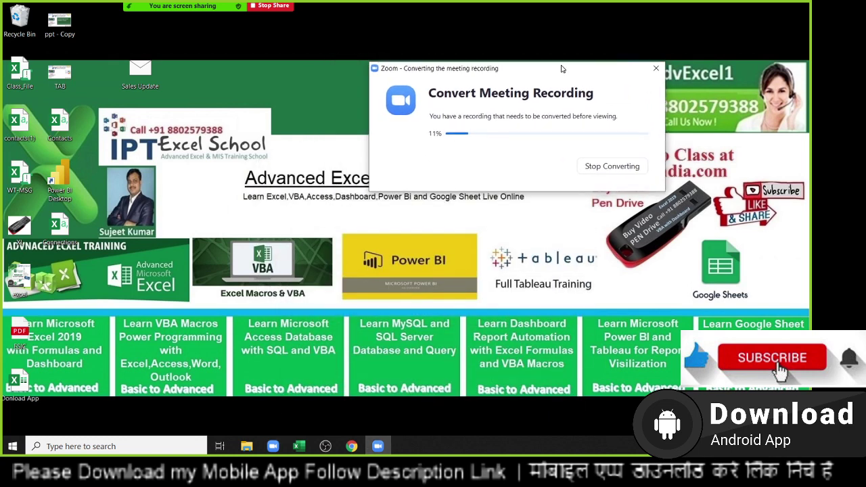
{"action": "left_click", "coordinate": [334, 100]}
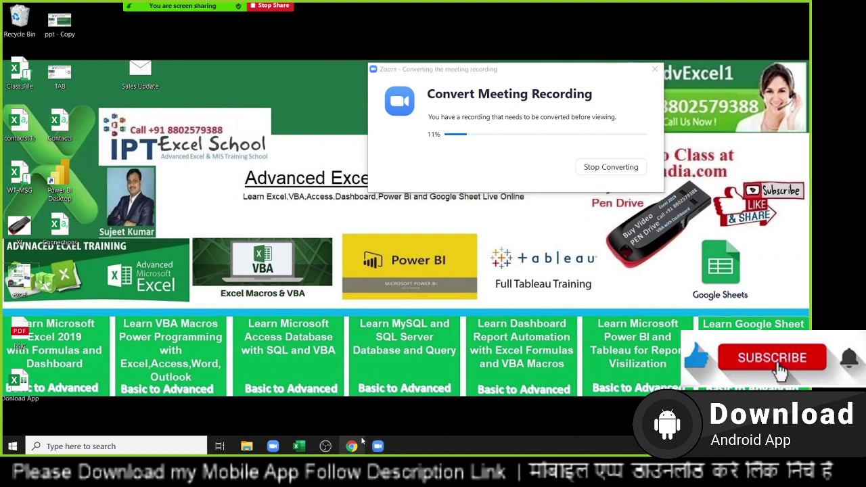
{"action": "mouse_move", "coordinate": [299, 446]}
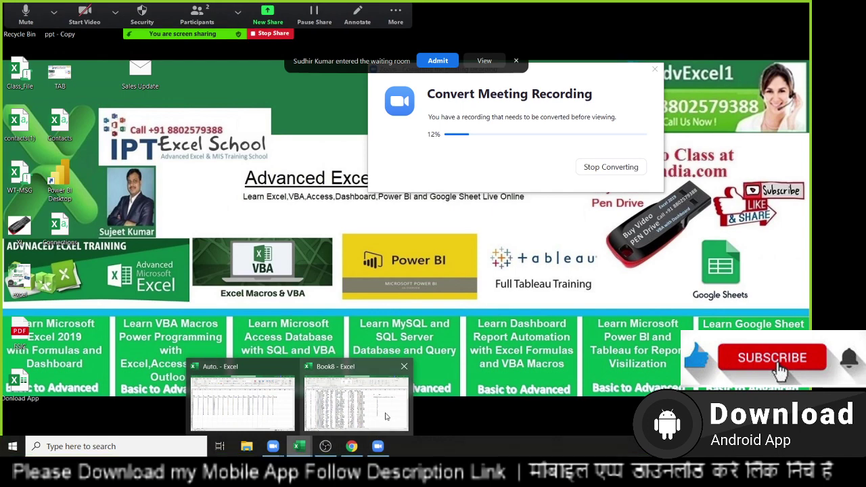
{"action": "left_click", "coordinate": [386, 416]}
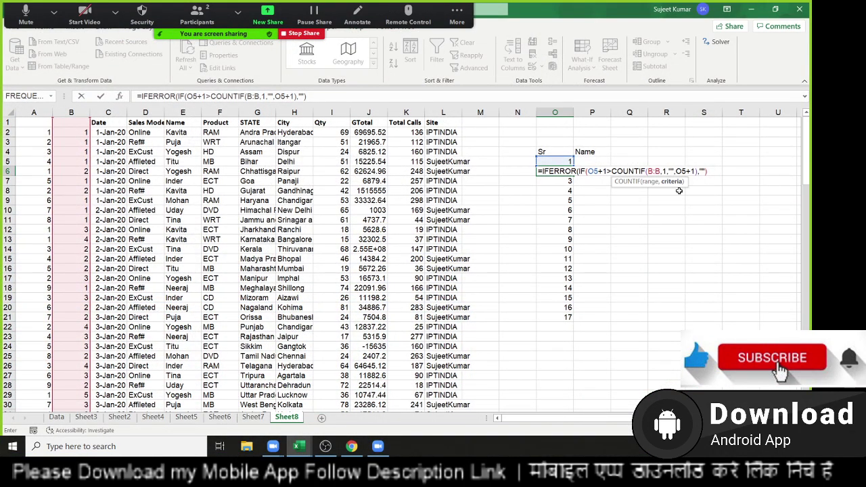
Close the COUNTIF(B:B,1) parenthesis in O6's formula and check the participants list.
{"action": "type", "text": ")"}
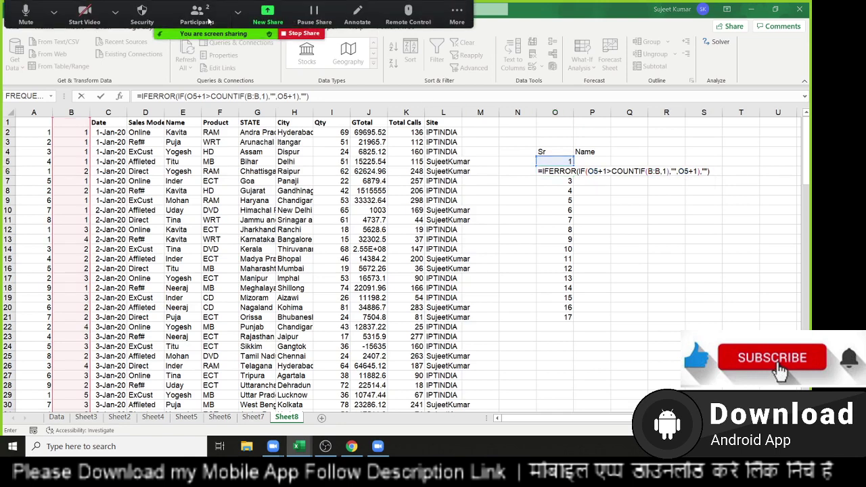
{"action": "left_click", "coordinate": [209, 22]}
{"action": "mouse_move", "coordinate": [497, 153]}
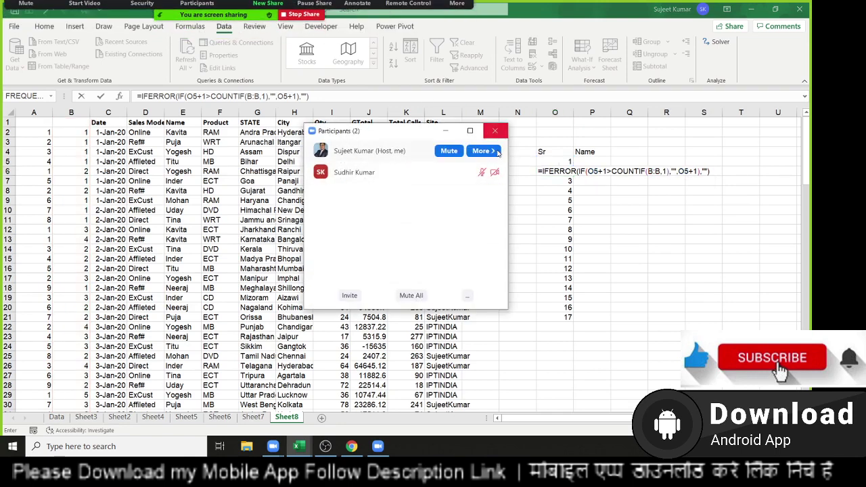
{"action": "left_click", "coordinate": [495, 131]}
Admit the waiting-room participant into the meeting from the Participants panel.
{"action": "left_click", "coordinate": [456, 11]}
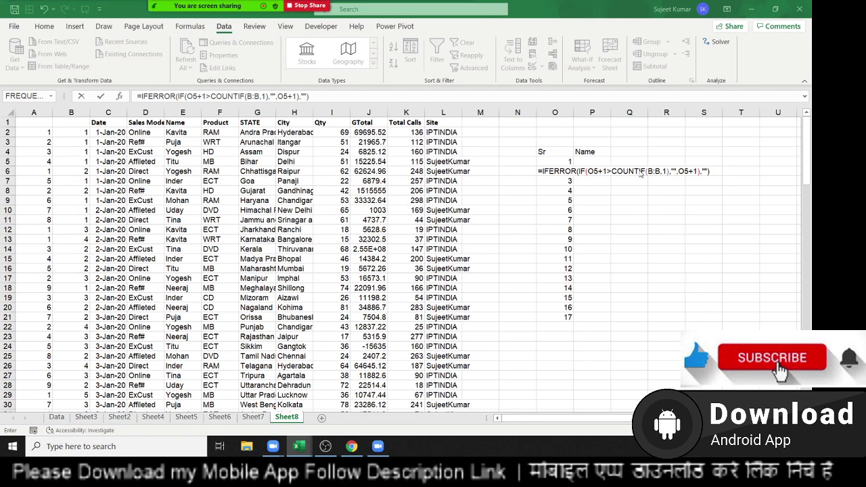
{"action": "left_click", "coordinate": [197, 8]}
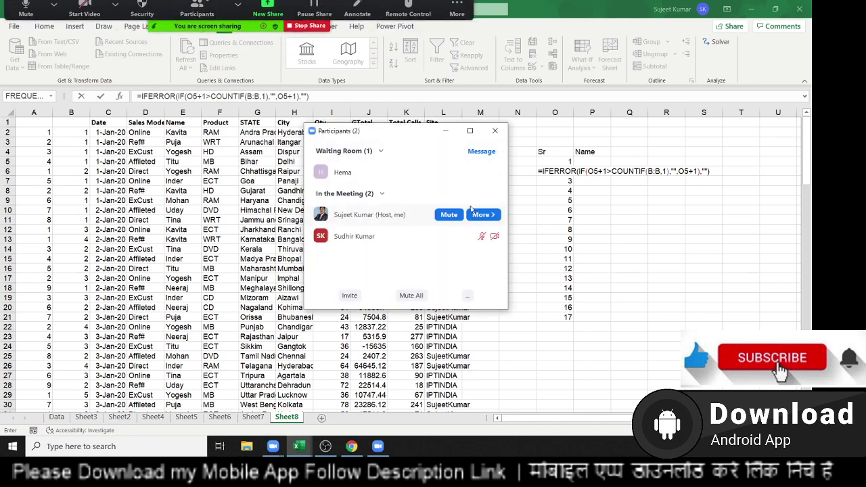
{"action": "left_click", "coordinate": [447, 173]}
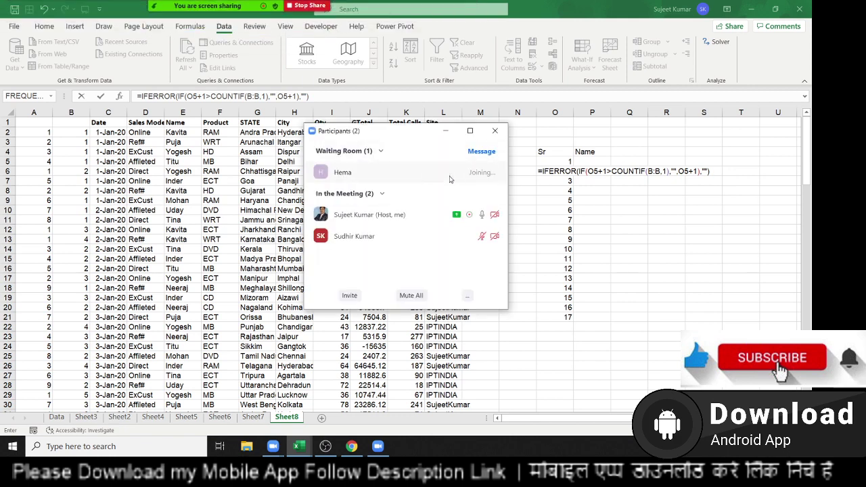
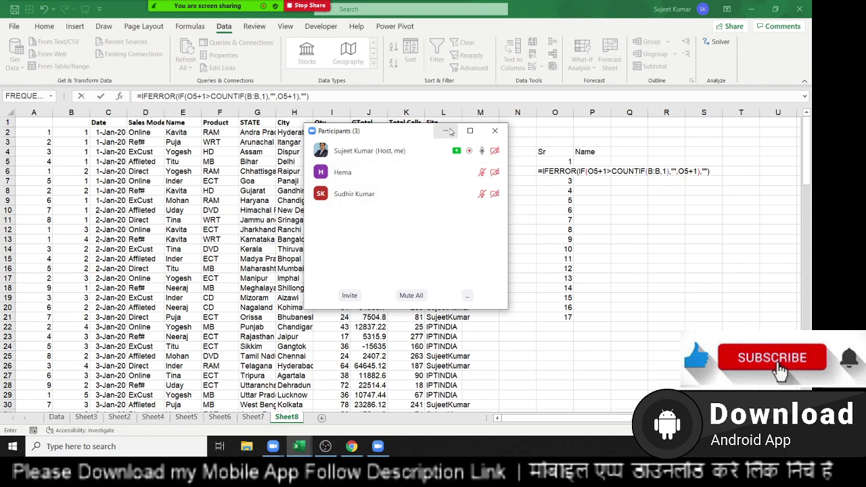
Confirm the Sr formula in O6 and fill it down column O.
{"action": "left_click", "coordinate": [505, 127]}
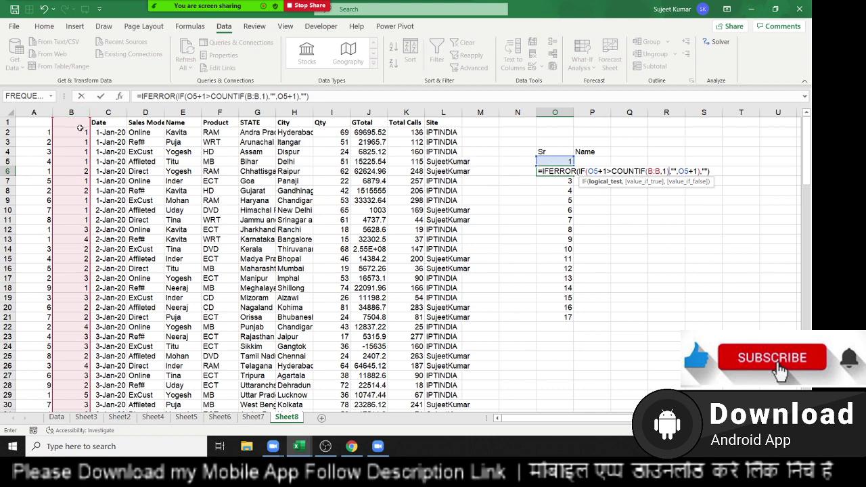
{"action": "key", "text": "Return"}
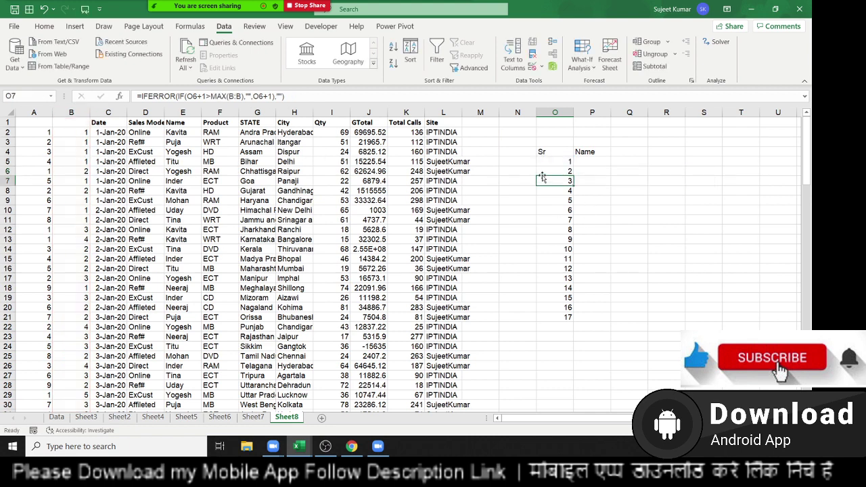
{"action": "left_click", "coordinate": [563, 171]}
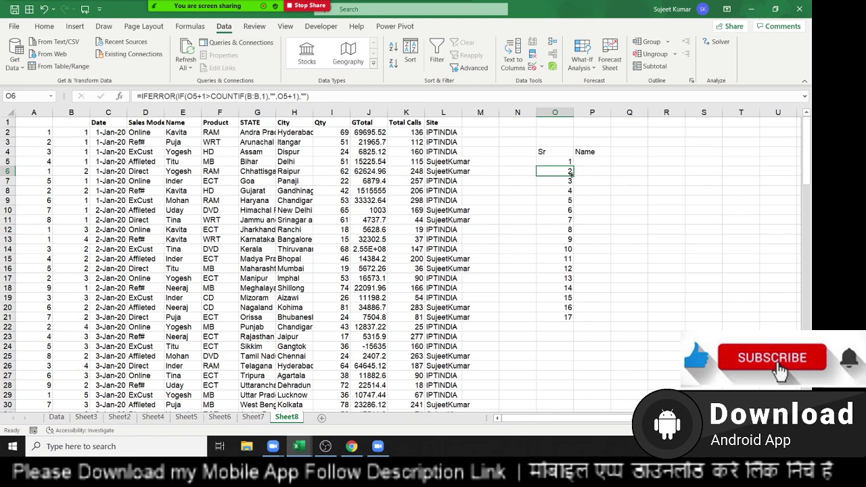
{"action": "key", "text": "ctrl+Down"}
{"action": "scroll", "coordinate": [558, 178], "scroll_direction": "up", "scroll_amount": 5}
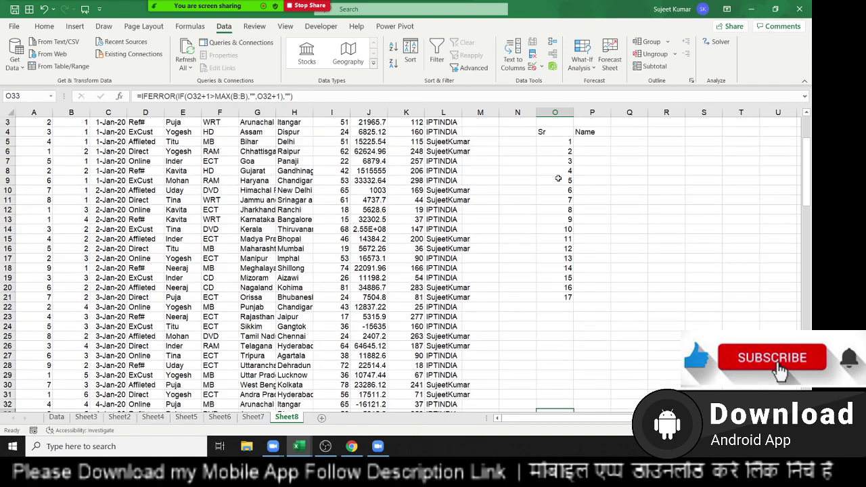
{"action": "scroll", "coordinate": [558, 178], "scroll_direction": "up", "scroll_amount": 1}
{"action": "left_click", "coordinate": [556, 172]}
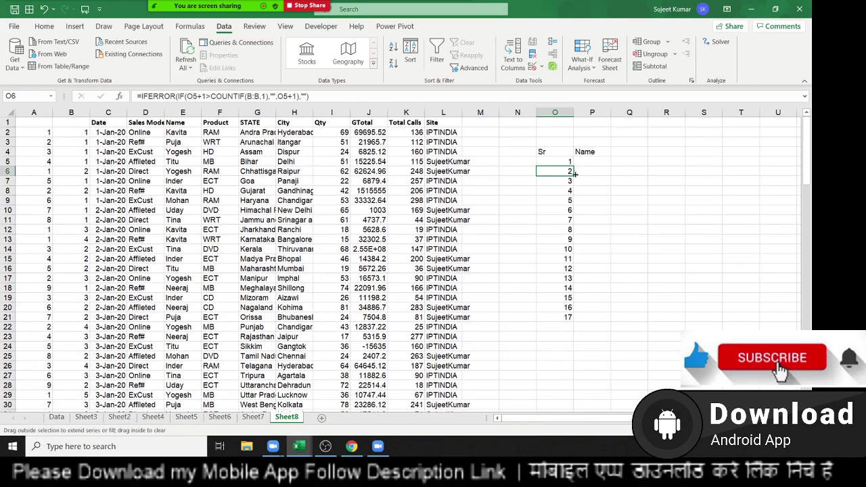
{"action": "double_click", "coordinate": [574, 173]}
Abandon the VLOOKUP started in P5, leaving it empty, and review B2's COUNTIF formula.
{"action": "left_click", "coordinate": [594, 165]}
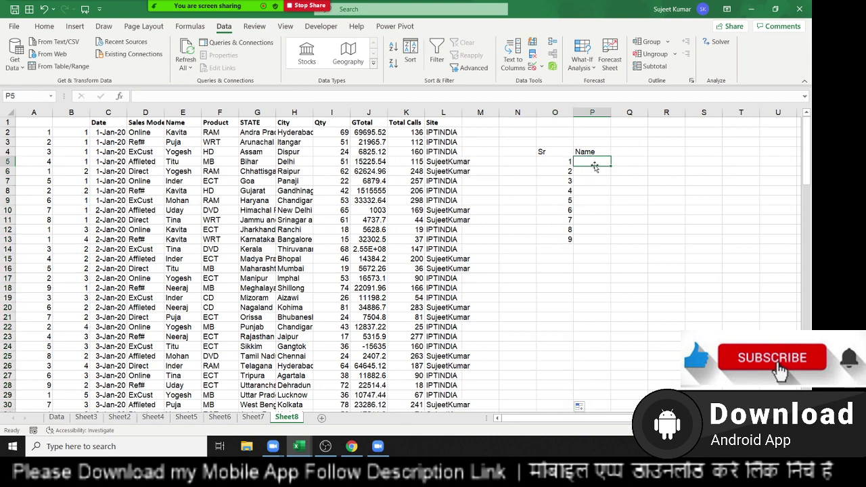
{"action": "type", "text": "=vl"}
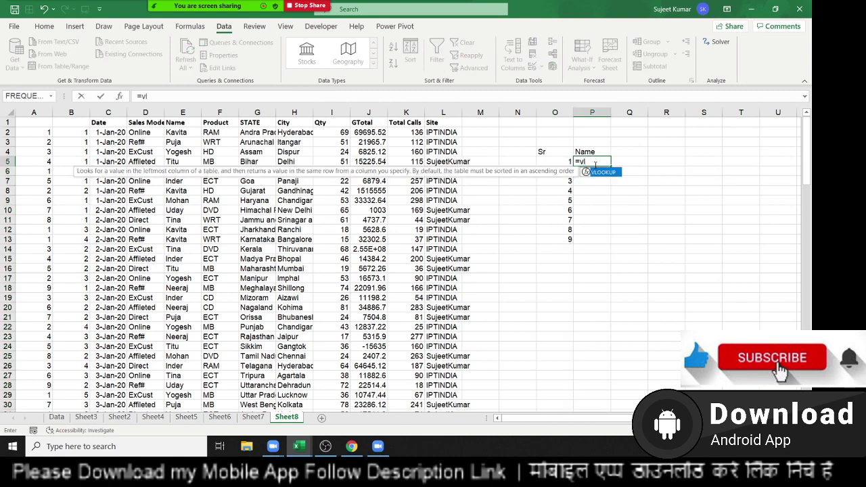
{"action": "key", "text": "Escape"}
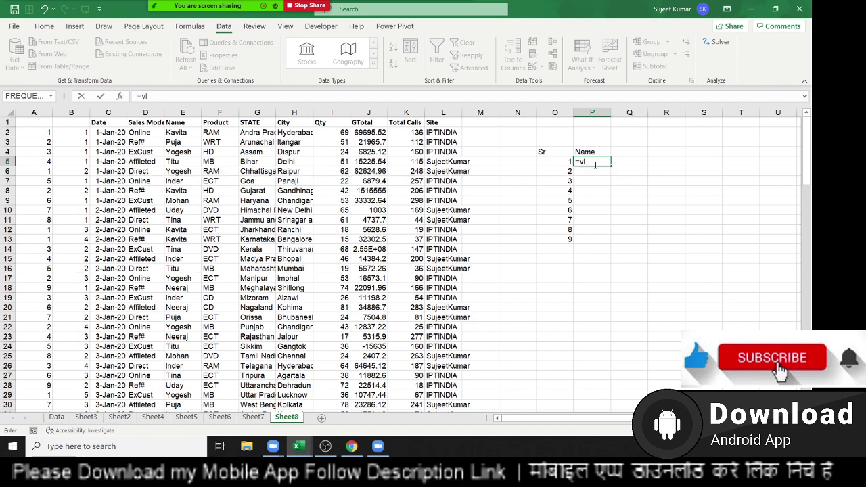
{"action": "key", "text": "Escape"}
{"action": "left_click", "coordinate": [81, 161]}
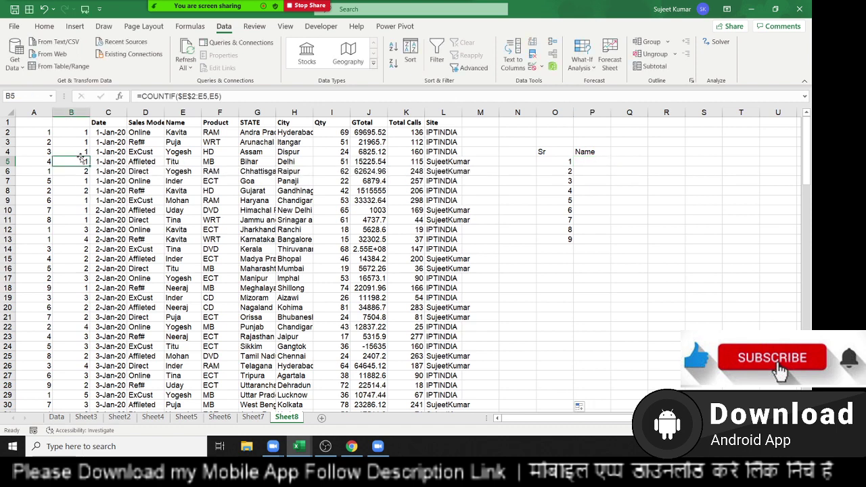
{"action": "double_click", "coordinate": [77, 132]}
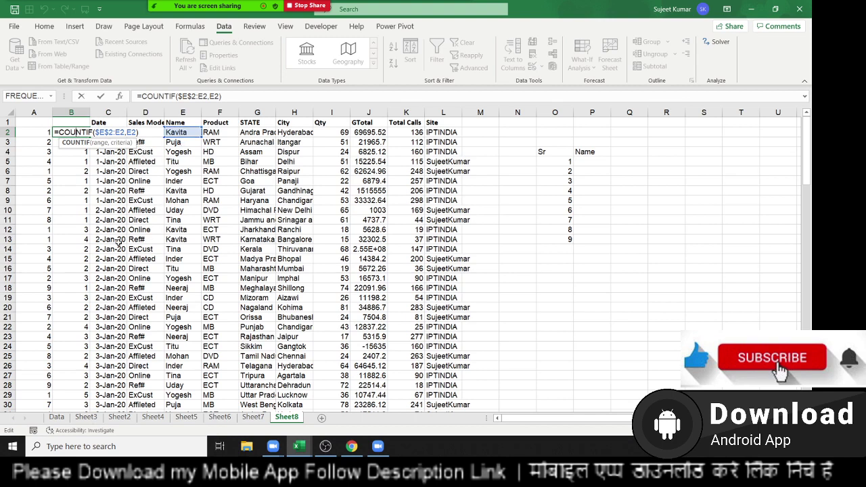
{"action": "key", "text": "Return"}
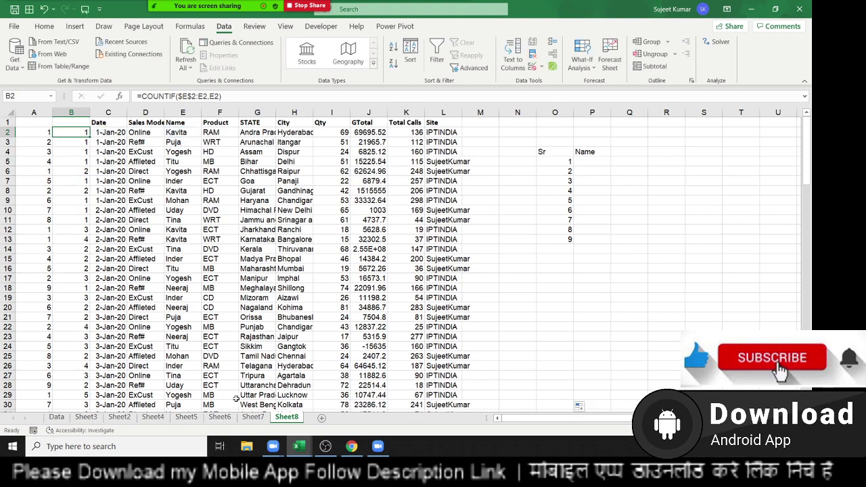
Check Sheet7, review A2's =COUNTIF($B$2:B2,B2), and turn on header-row filters from A1.
{"action": "left_click", "coordinate": [252, 417]}
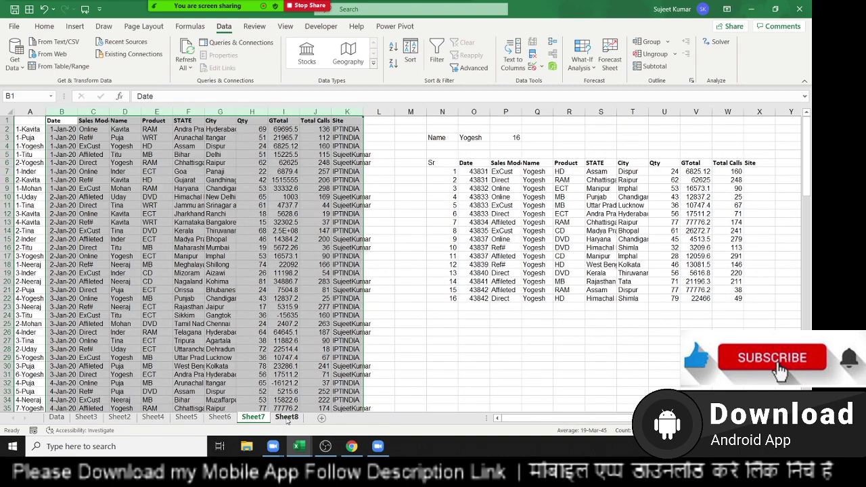
{"action": "left_click", "coordinate": [286, 418]}
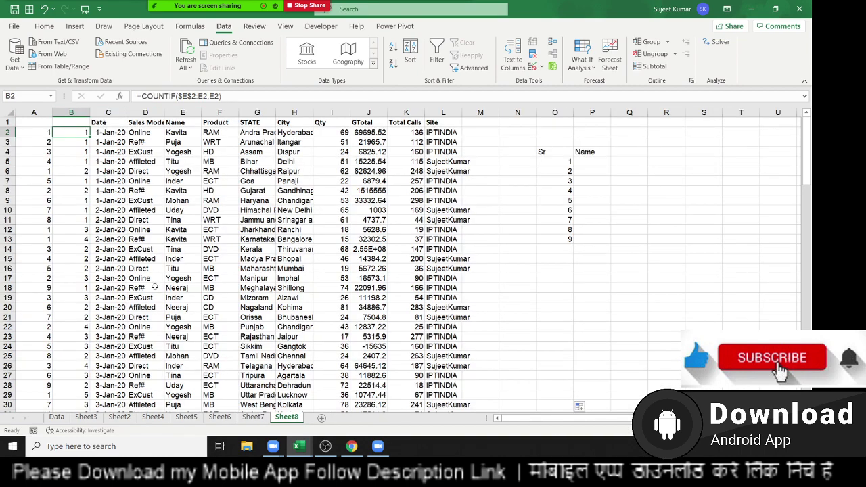
{"action": "double_click", "coordinate": [25, 137]}
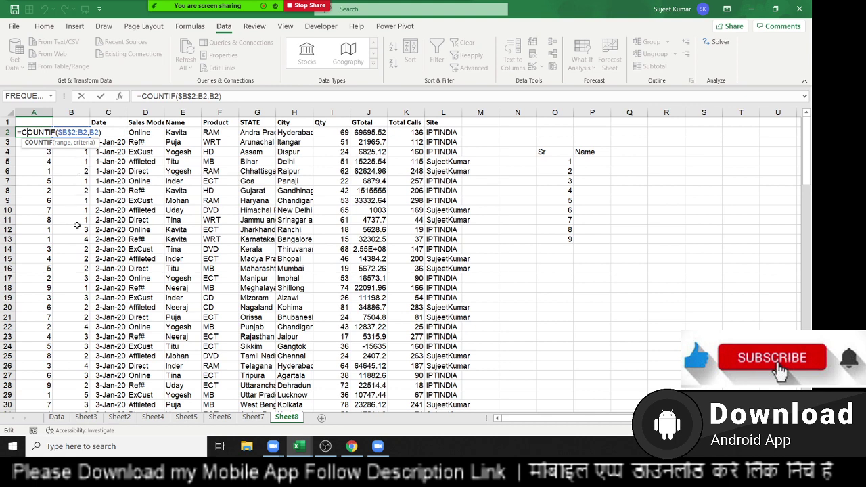
{"action": "key", "text": "Escape"}
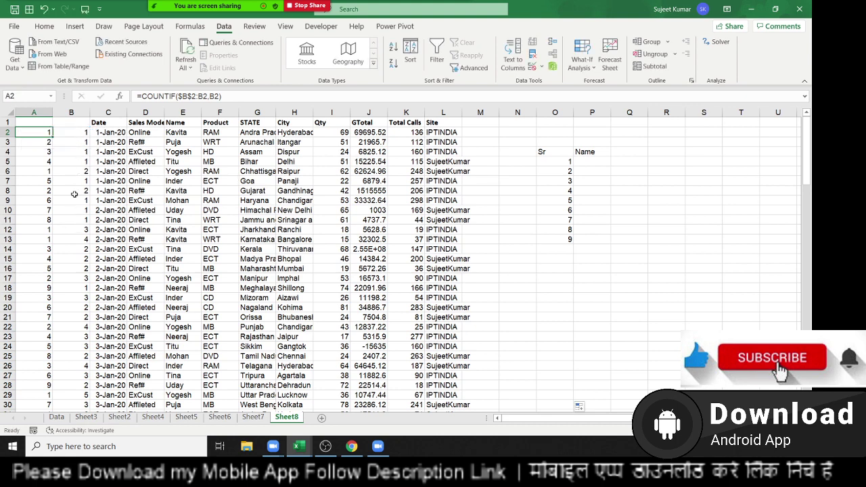
{"action": "left_click", "coordinate": [41, 126]}
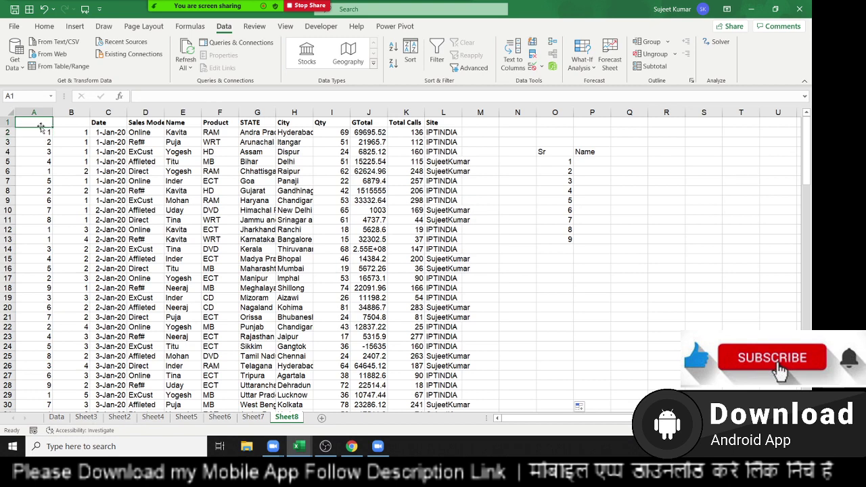
{"action": "key", "text": "ctrl+shift+l"}
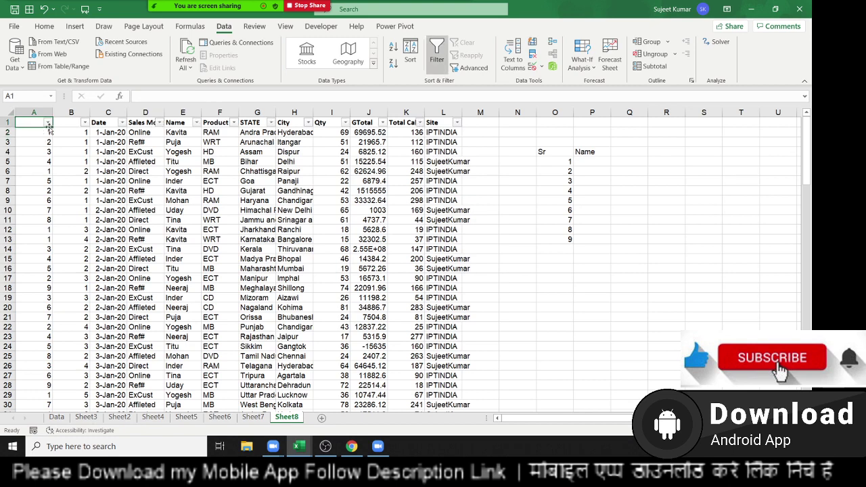
{"action": "left_click", "coordinate": [48, 123]}
{"action": "left_click", "coordinate": [35, 247]}
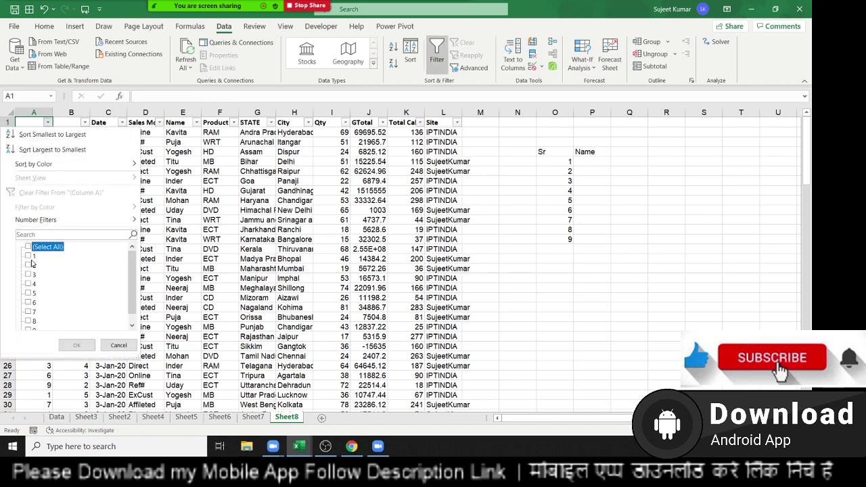
{"action": "left_click", "coordinate": [34, 256]}
{"action": "left_click", "coordinate": [77, 345]}
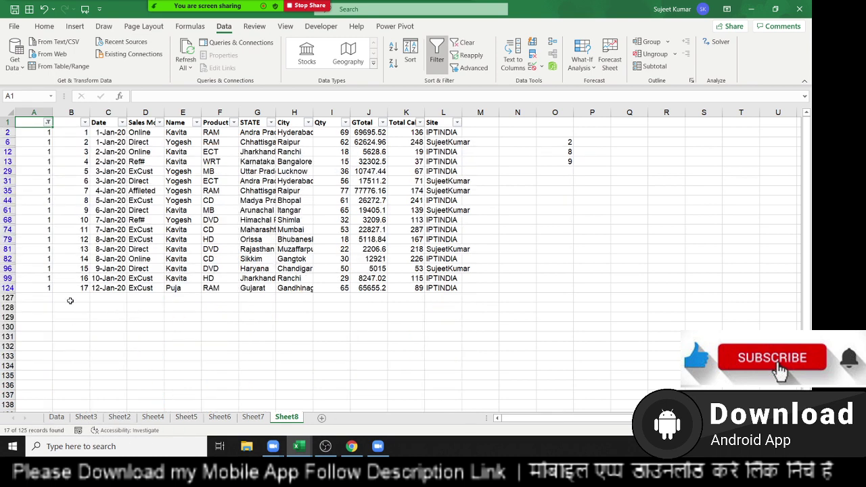
{"action": "mouse_move", "coordinate": [71, 132]}
{"action": "left_mouse_down"}
{"action": "mouse_move", "coordinate": [334, 248]}
{"action": "mouse_move", "coordinate": [334, 268]}
{"action": "left_mouse_up"}
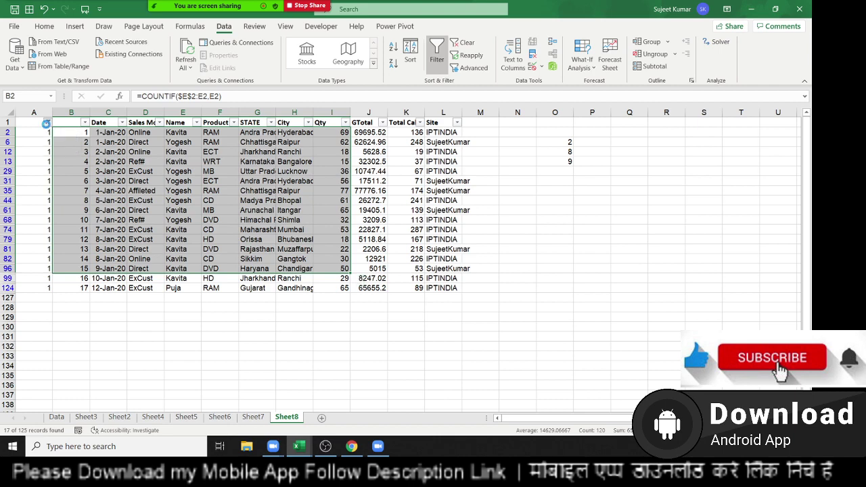
{"action": "left_click", "coordinate": [47, 124]}
{"action": "left_click", "coordinate": [35, 250]}
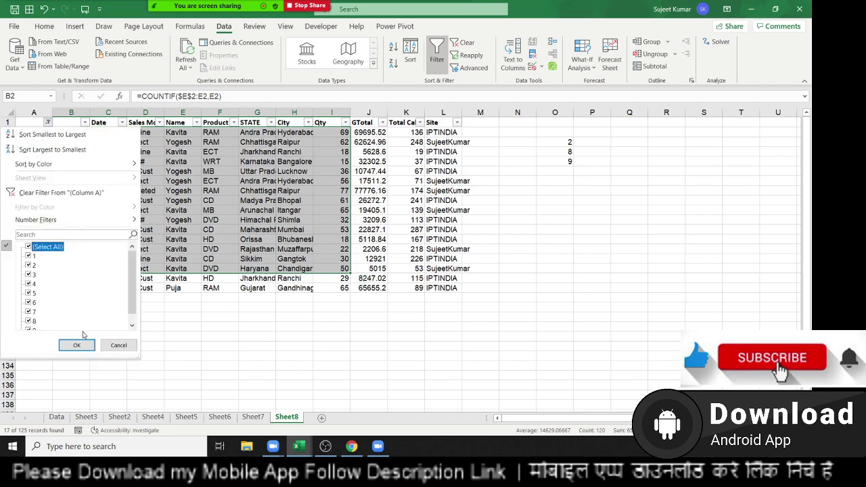
{"action": "left_click", "coordinate": [76, 345]}
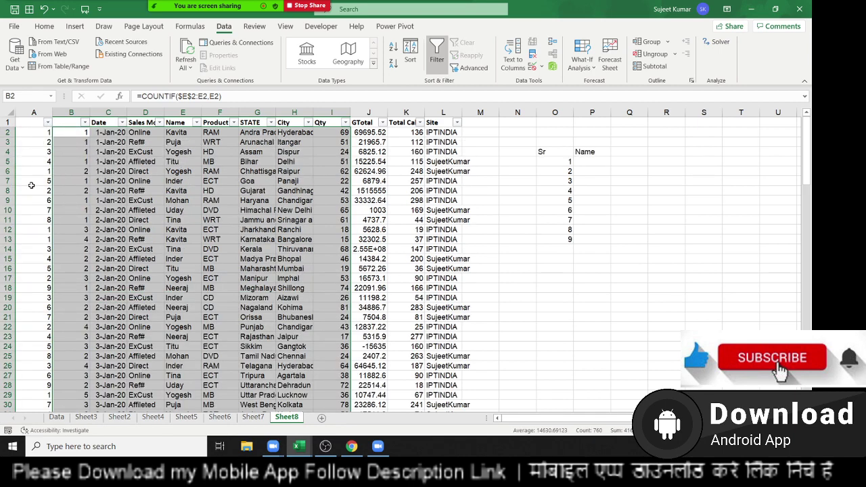
{"action": "left_click", "coordinate": [42, 134]}
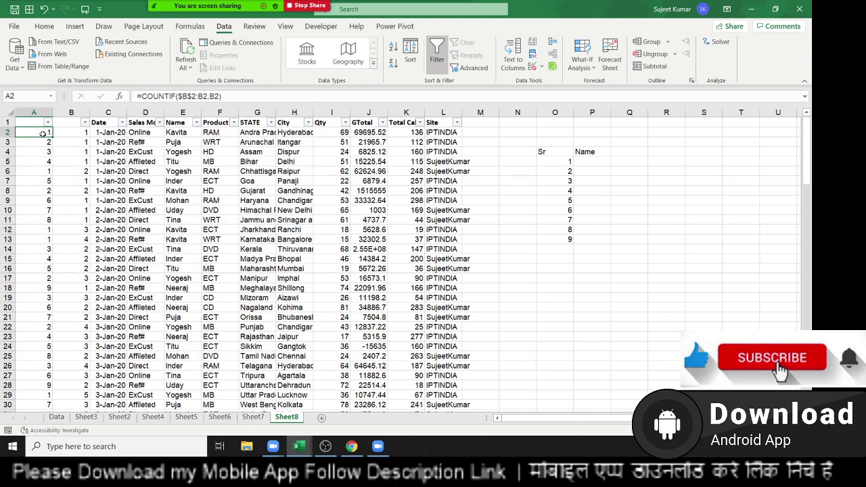
Append a hyphen and B2 to A2's COUNTIF formula.
{"action": "double_click", "coordinate": [43, 134]}
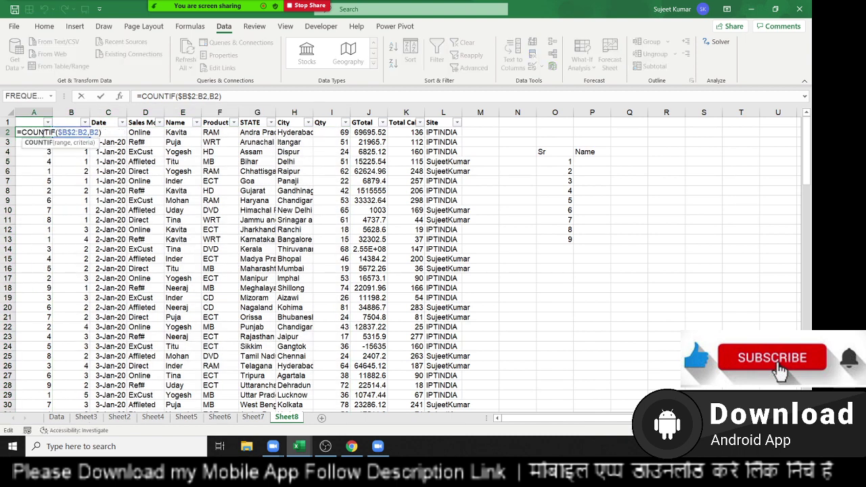
{"action": "key", "text": "Escape"}
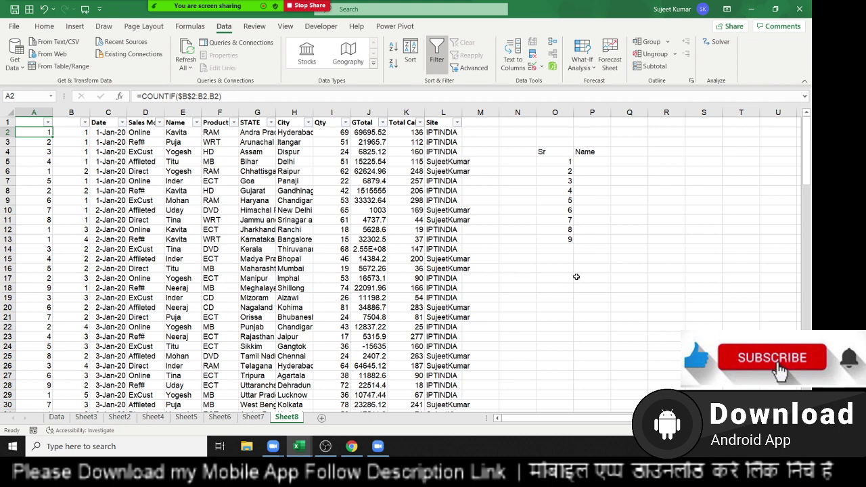
{"action": "left_click", "coordinate": [587, 160]}
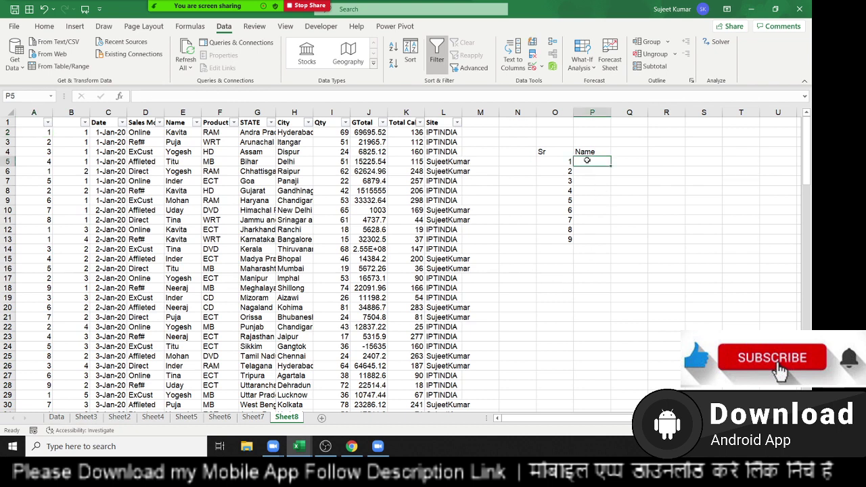
{"action": "left_click", "coordinate": [42, 134]}
{"action": "left_click", "coordinate": [265, 96]}
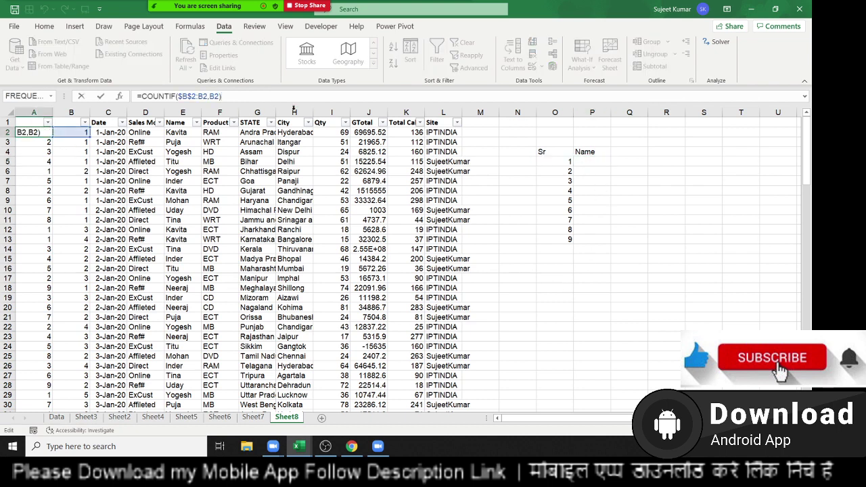
{"action": "type", "text": "&-\""}
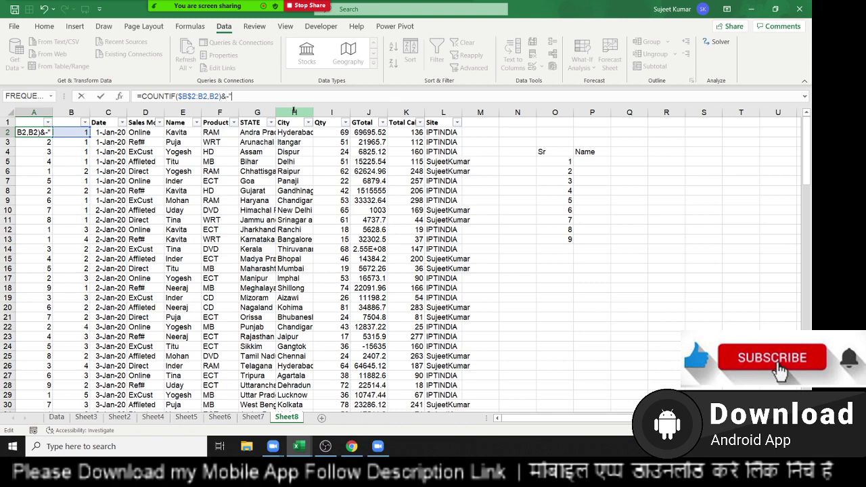
{"action": "type", "text": "&"}
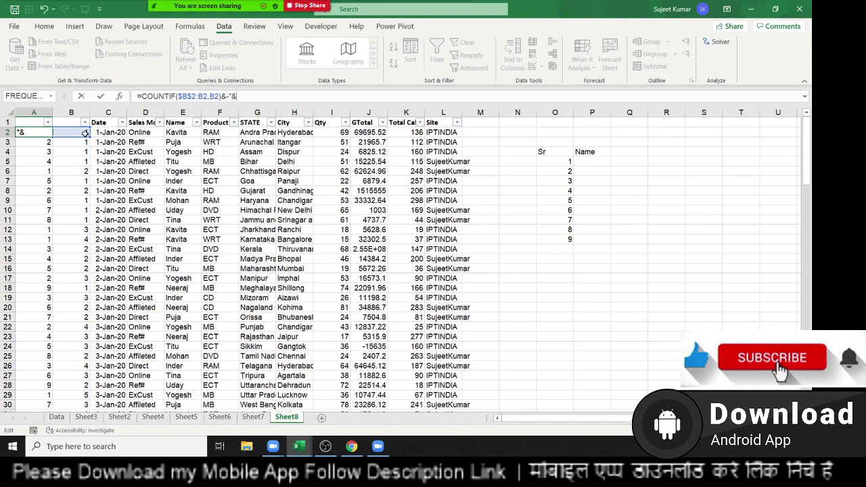
{"action": "left_click", "coordinate": [84, 130]}
{"action": "key", "text": "Return"}
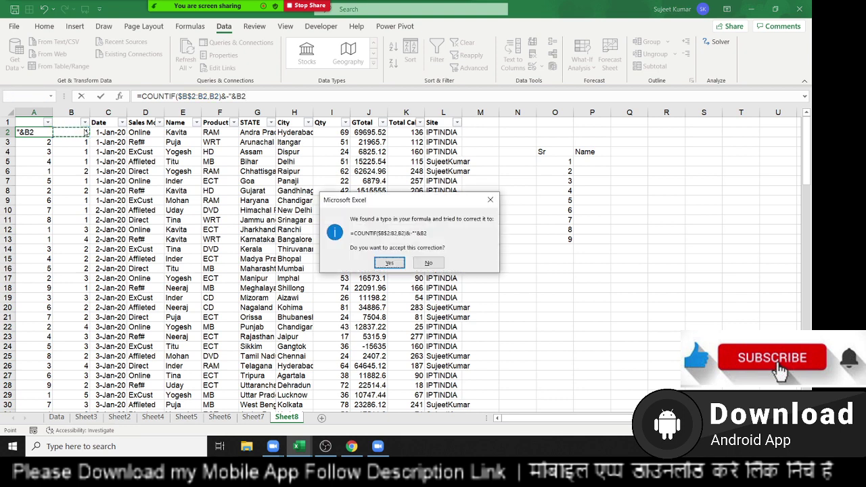
{"action": "key", "text": "Return"}
Fix A2 to =COUNTIF($B$2:B2,B2)&"-"&B2 and fill it down column A.
{"action": "left_click", "coordinate": [53, 132]}
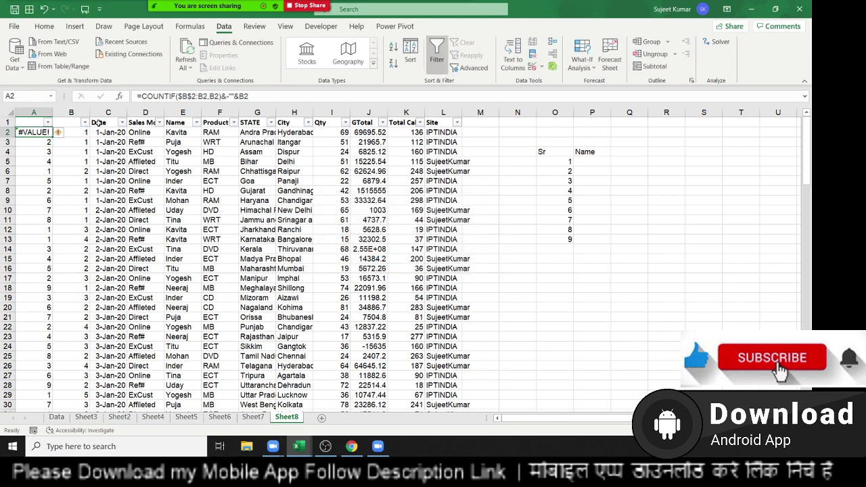
{"action": "left_click", "coordinate": [228, 96]}
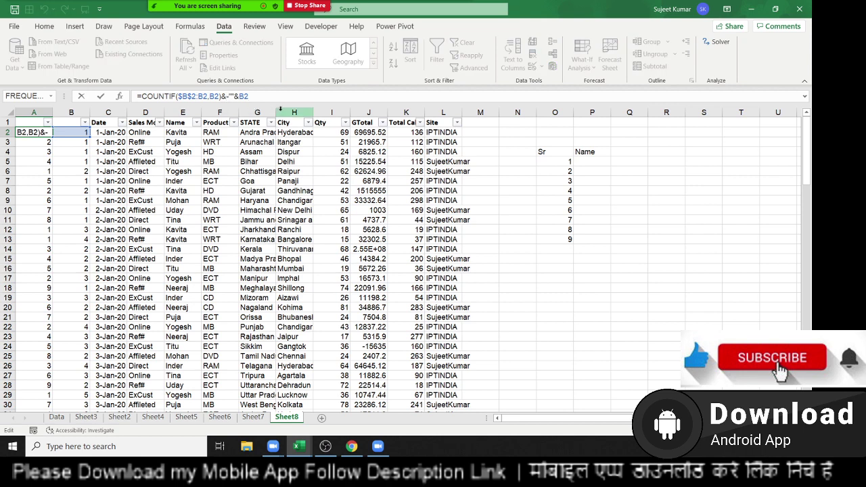
{"action": "key", "text": "BackSpace"}
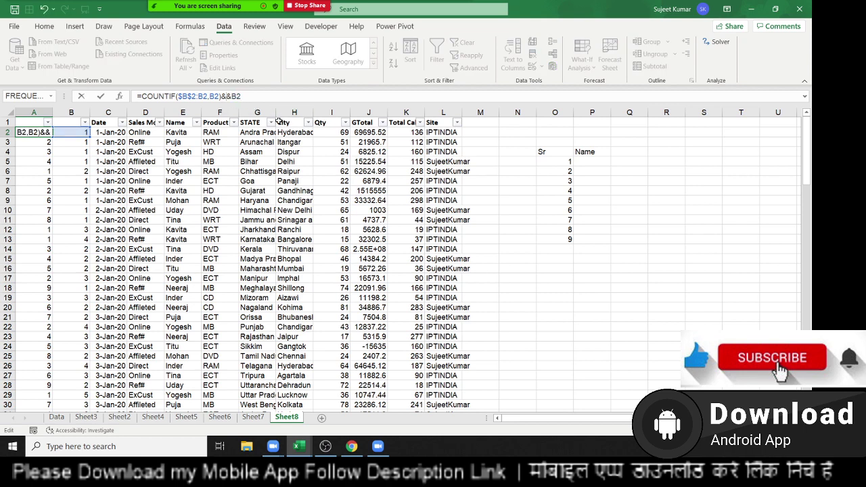
{"action": "type", "text": "-\""}
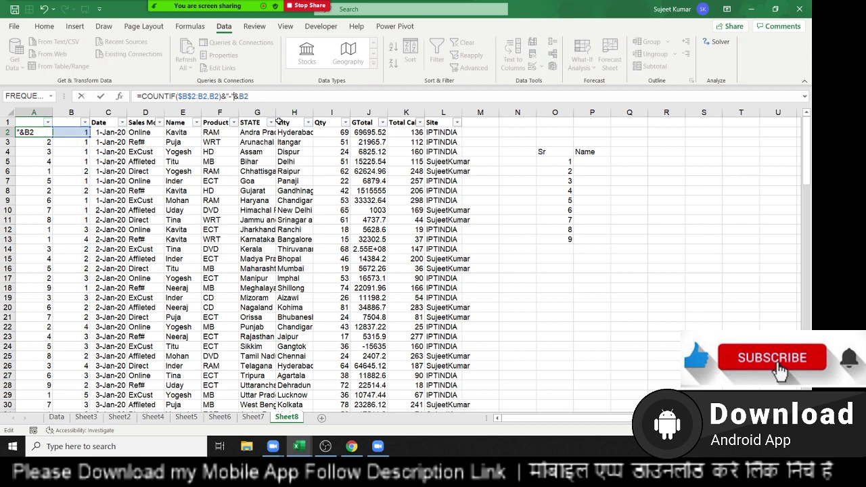
{"action": "key", "text": "Return"}
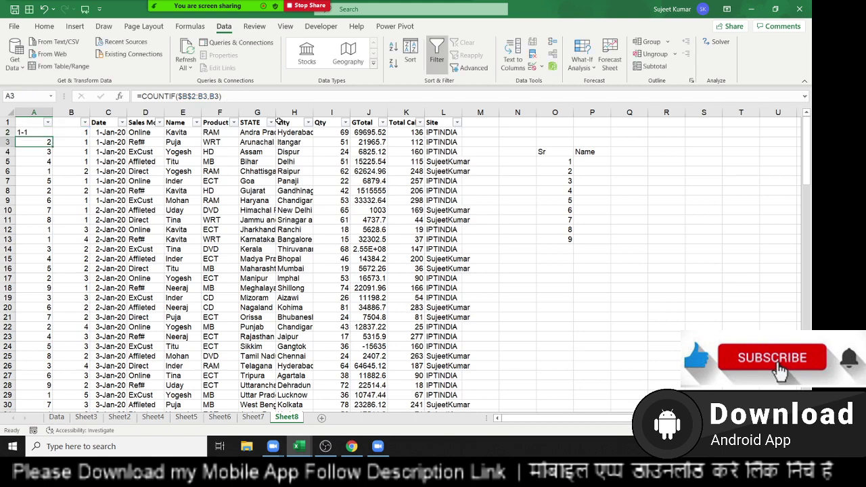
{"action": "key", "text": "Up"}
{"action": "double_click", "coordinate": [53, 137]}
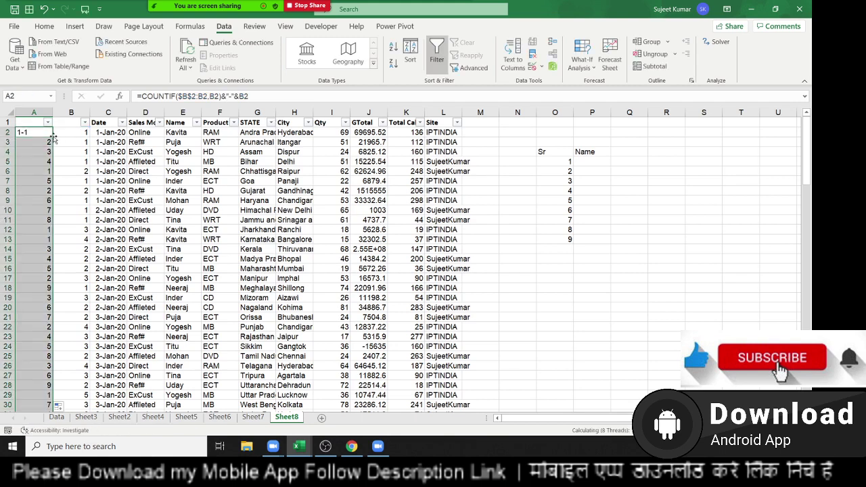
Enter =VLOOKUP(O5&"-"&1,A:E,5,0) in P5 to return the first matching name.
{"action": "left_click", "coordinate": [583, 165]}
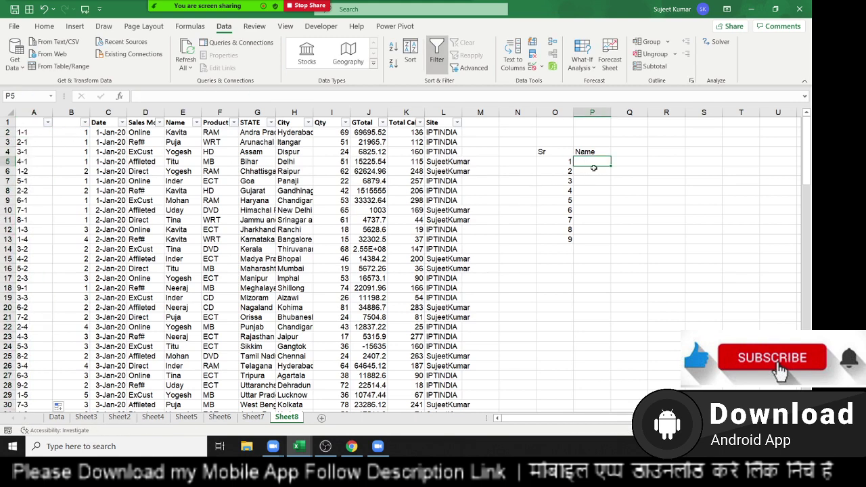
{"action": "type", "text": "="}
{"action": "key", "text": "Left"}
{"action": "type", "text": "&"}
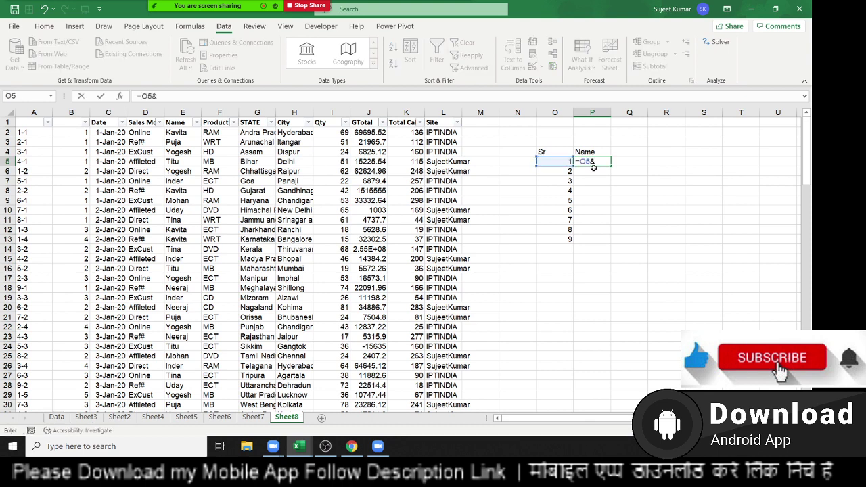
{"action": "type", "text": "\"-"}
{"action": "type", "text": "\"&"}
{"action": "type", "text": "1"}
{"action": "left_click", "coordinate": [580, 162]}
{"action": "type", "text": "vl"}
{"action": "key", "text": "Tab"}
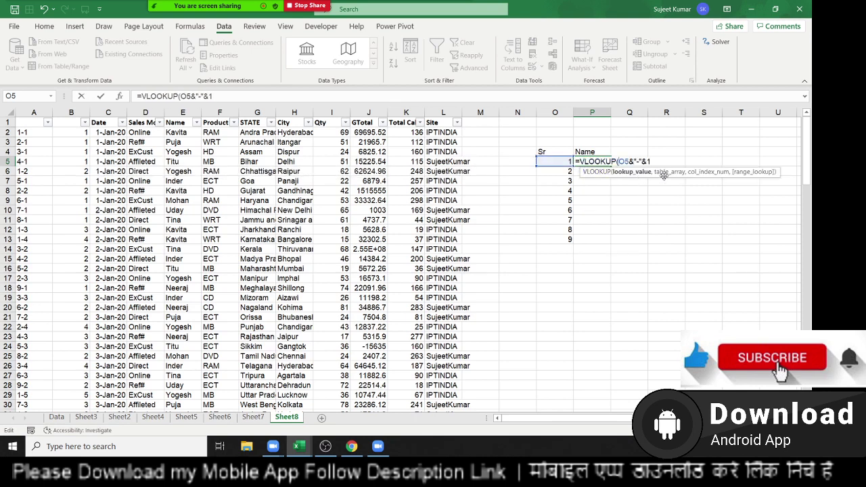
{"action": "left_click", "coordinate": [662, 163]}
{"action": "type", "text": ","}
{"action": "left_click_drag", "start_coordinate": [34, 113], "coordinate": [180, 112]}
{"action": "type", "text": ",5,0"}
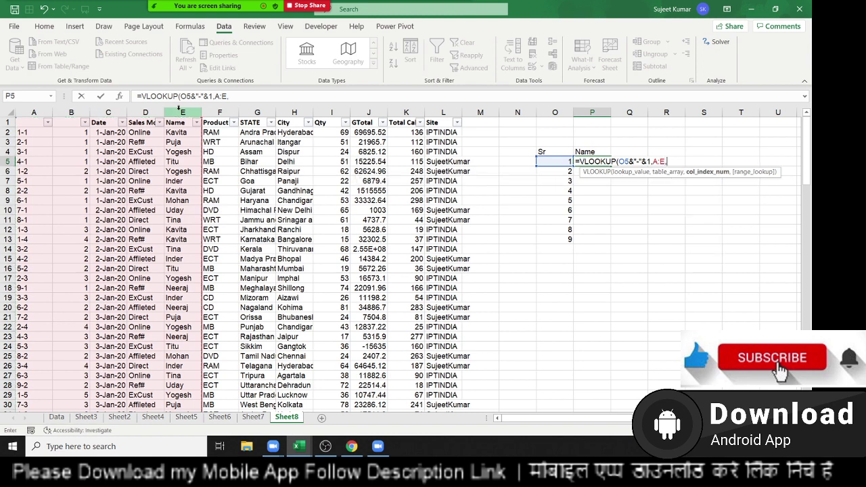
{"action": "key", "text": "Return"}
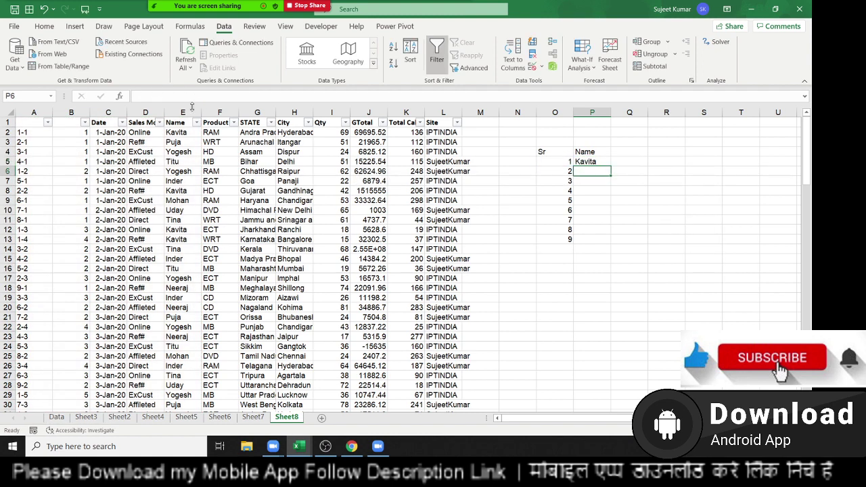
{"action": "left_click", "coordinate": [602, 162]}
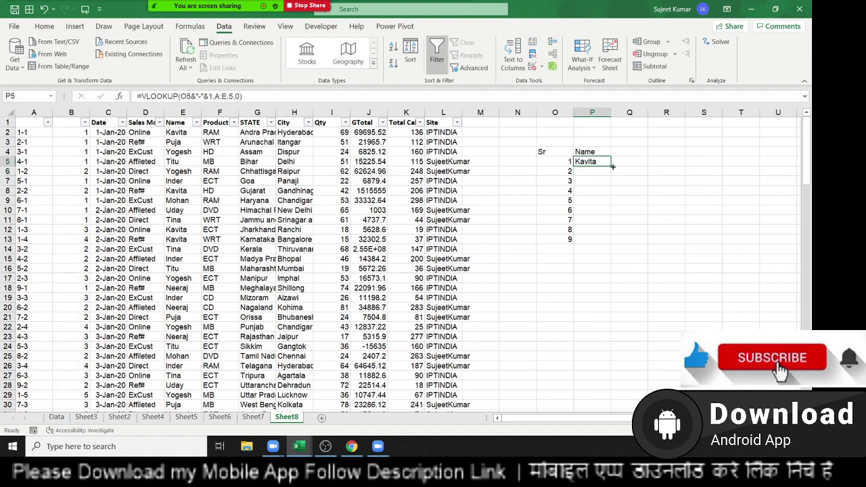
Fill P5's VLOOKUP down column P to list the names for Sr 1–9.
{"action": "double_click", "coordinate": [612, 166]}
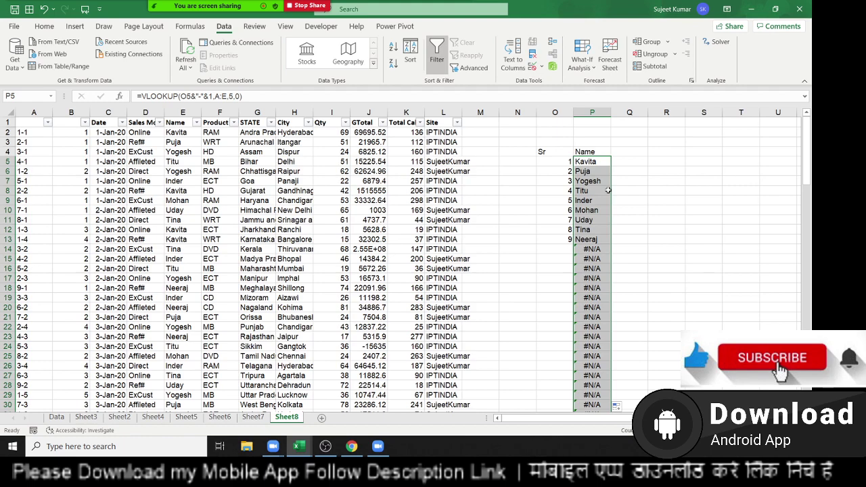
{"action": "left_click", "coordinate": [253, 417]}
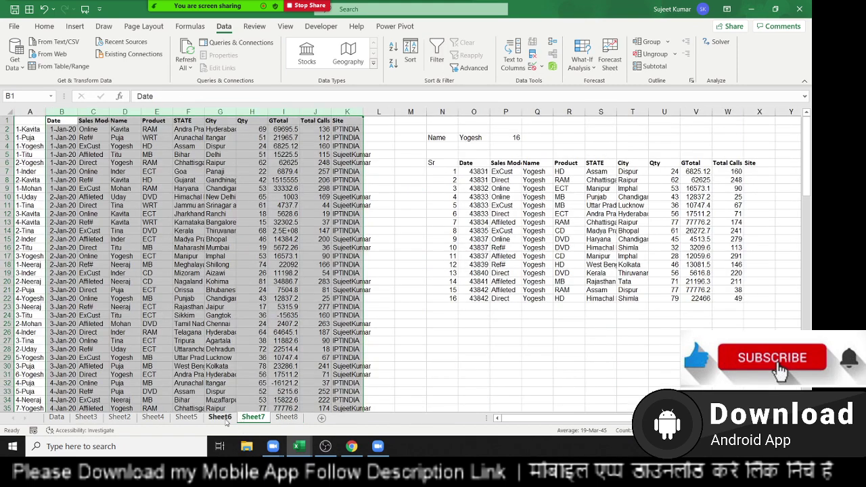
{"action": "left_click", "coordinate": [220, 417]}
{"action": "left_click_drag", "start_coordinate": [37, 134], "coordinate": [49, 230]}
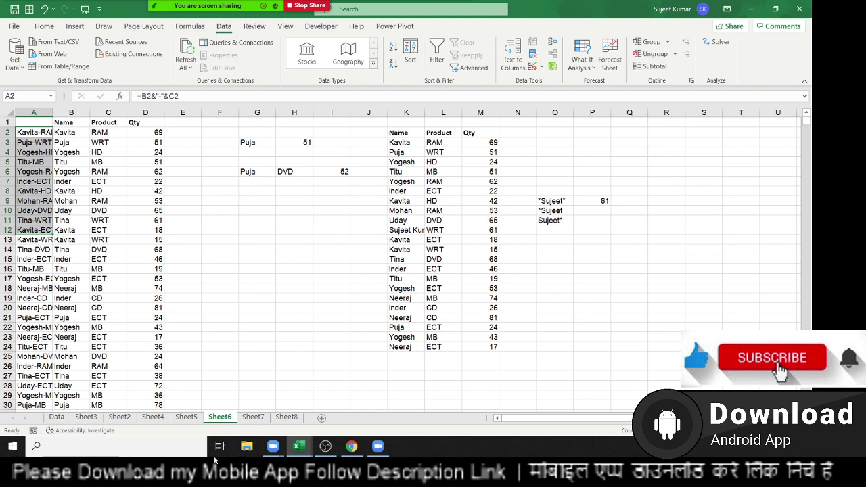
{"action": "left_click", "coordinate": [286, 417]}
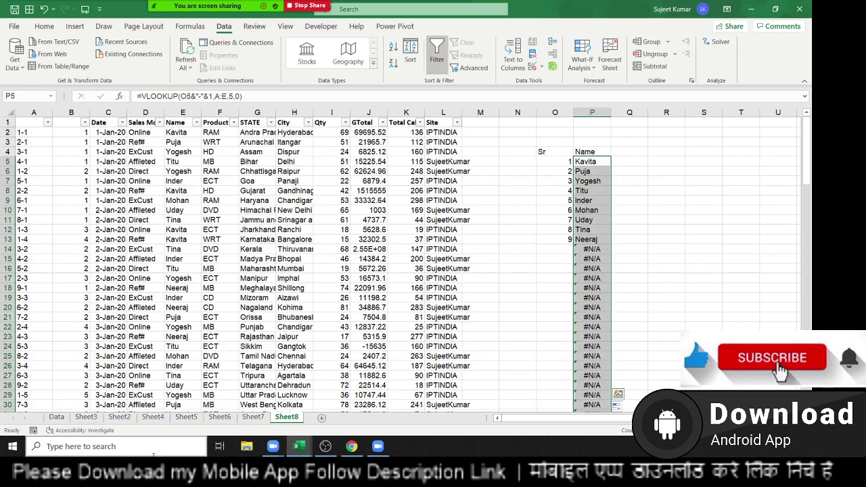
{"action": "left_click", "coordinate": [590, 241]}
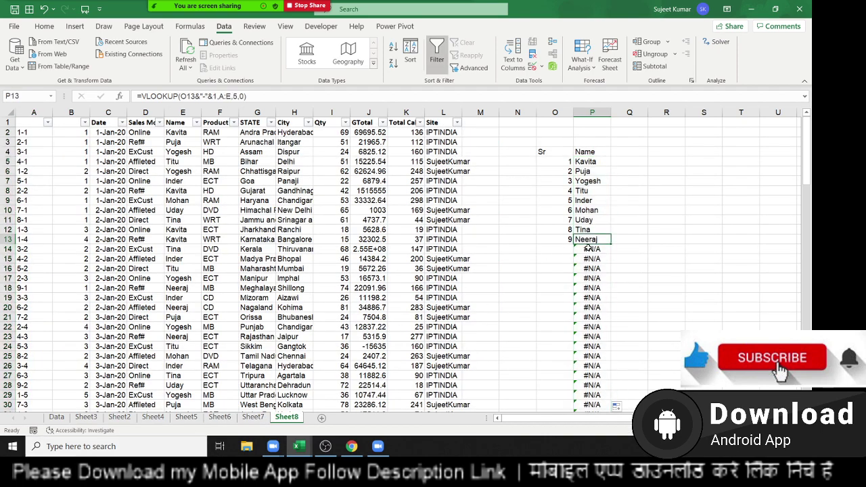
{"action": "left_click", "coordinate": [589, 163]}
{"action": "left_click", "coordinate": [590, 172]}
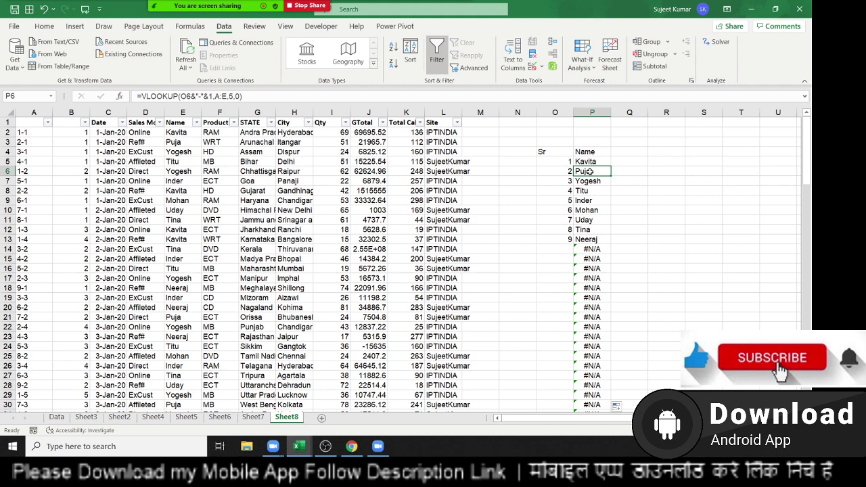
{"action": "left_click_drag", "start_coordinate": [587, 239], "coordinate": [589, 298]}
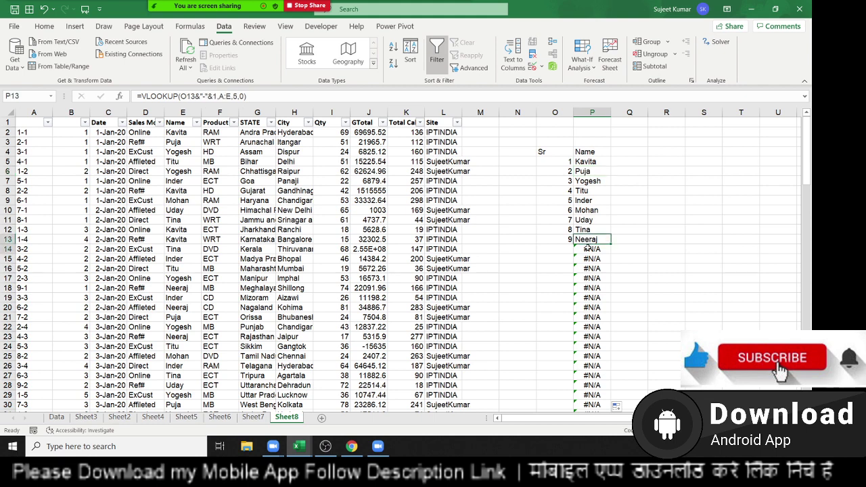
{"action": "left_click_drag", "start_coordinate": [587, 249], "coordinate": [590, 301]}
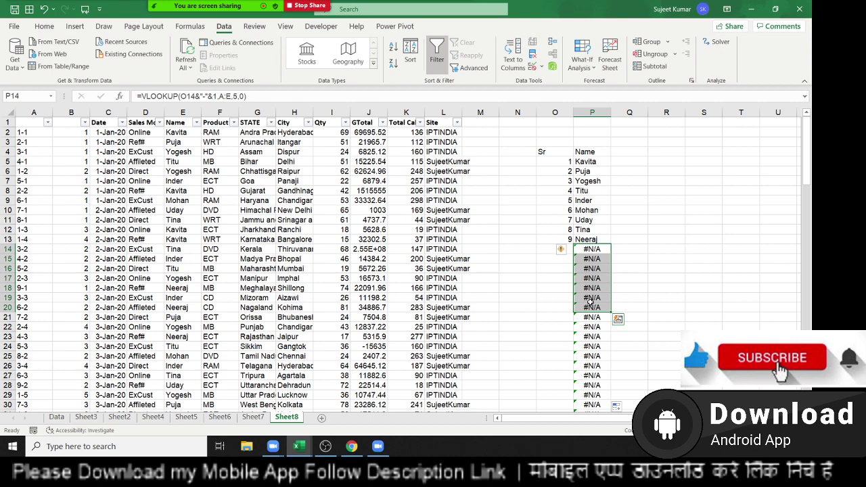
{"action": "key", "text": "Up"}
{"action": "key", "text": "Up"}
{"action": "key", "text": "Up"}
{"action": "key", "text": "Up"}
{"action": "key", "text": "Up"}
{"action": "key", "text": "Up"}
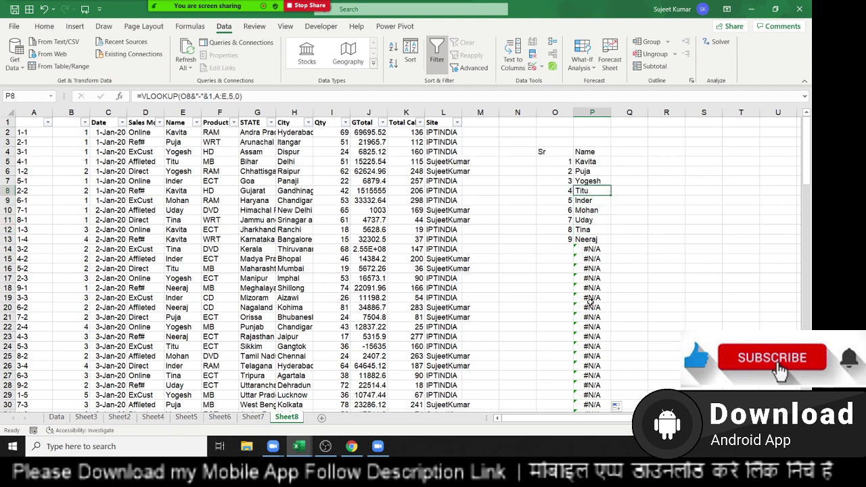
{"action": "key", "text": "Up"}
{"action": "key", "text": "Up"}
{"action": "key", "text": "Up"}
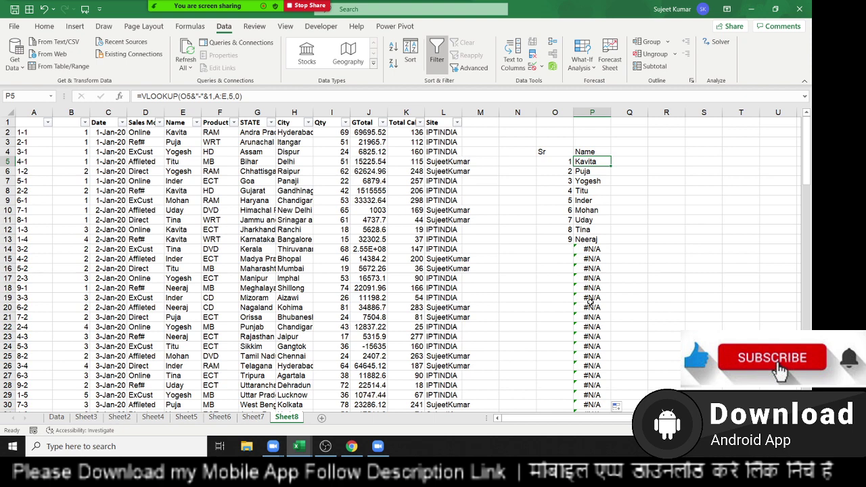
{"action": "key", "text": "Down"}
{"action": "key", "text": "Up"}
{"action": "key", "text": "Up"}
{"action": "key", "text": "Down"}
{"action": "key", "text": "Right"}
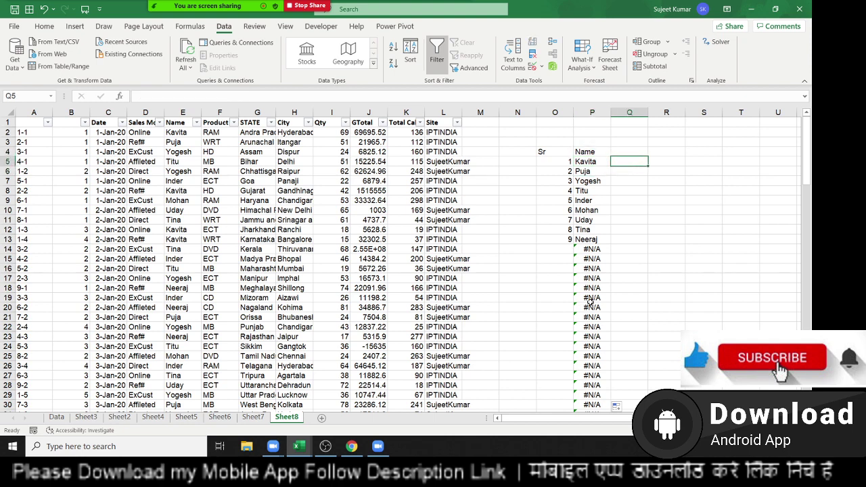
{"action": "key", "text": "Left"}
{"action": "key", "text": "Left"}
{"action": "key", "text": "Left"}
{"action": "key", "text": "Left"}
{"action": "key", "text": "Left"}
{"action": "key", "text": "Left"}
{"action": "key", "text": "Left"}
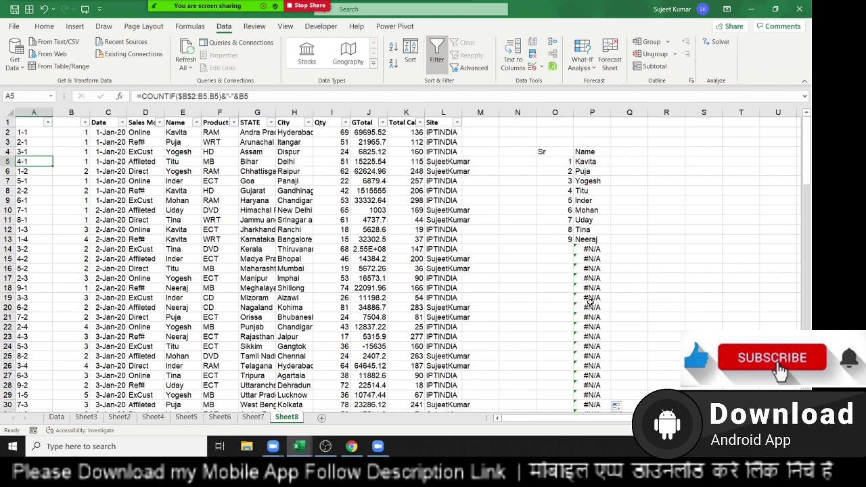
{"action": "key", "text": "Up"}
{"action": "key", "text": "Up"}
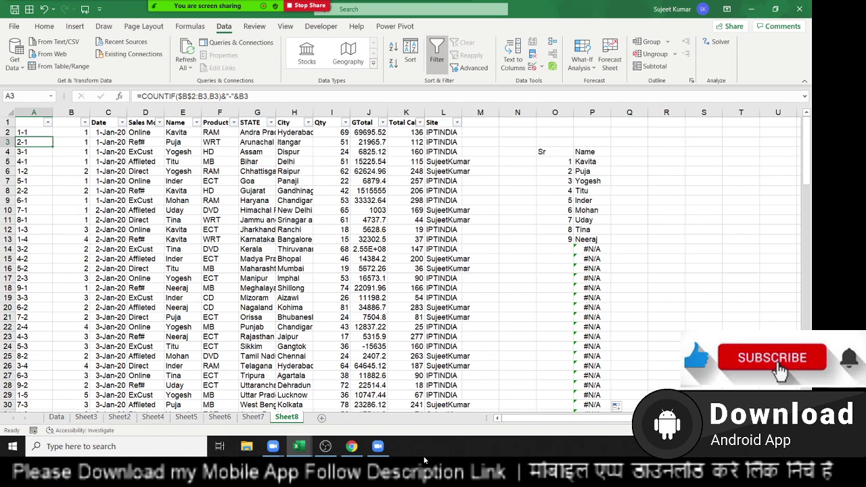
{"action": "left_click", "coordinate": [252, 417]}
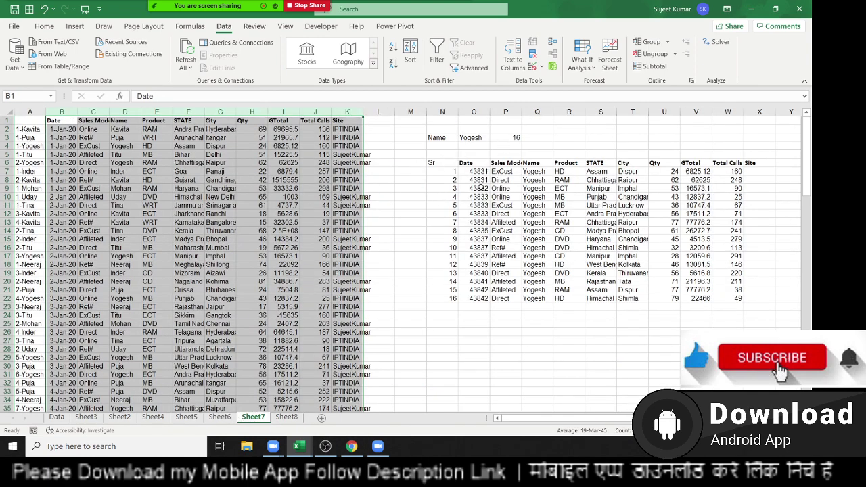
{"action": "left_click", "coordinate": [216, 417]}
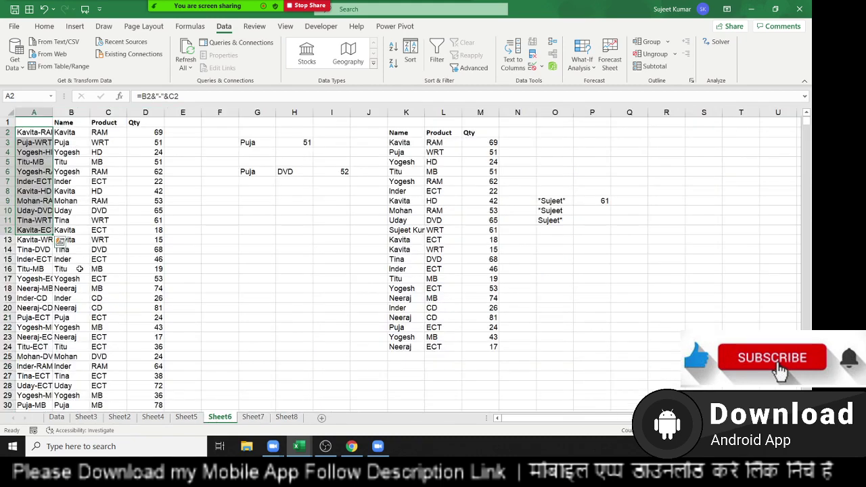
{"action": "left_click", "coordinate": [74, 172]}
{"action": "scroll", "coordinate": [90, 242], "scroll_direction": "down", "scroll_amount": 5}
{"action": "scroll", "coordinate": [90, 242], "scroll_direction": "up", "scroll_amount": 5}
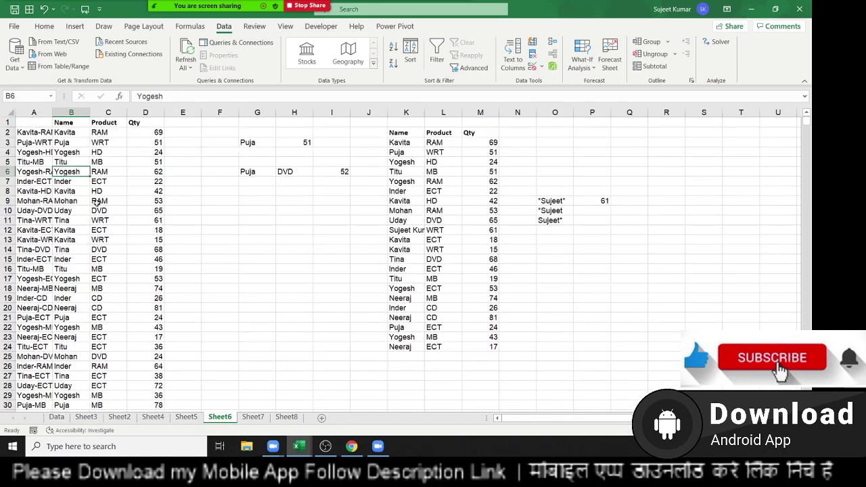
{"action": "mouse_move", "coordinate": [71, 112]}
{"action": "left_mouse_down"}
{"action": "mouse_move", "coordinate": [155, 414]}
{"action": "mouse_move", "coordinate": [149, 456]}
{"action": "left_mouse_up"}
{"action": "key", "text": "ctrl+c"}
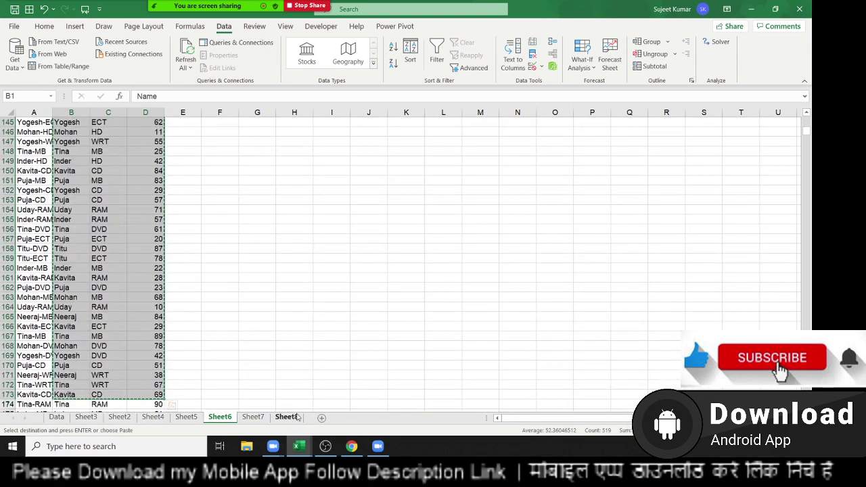
{"action": "left_click", "coordinate": [321, 417]}
{"action": "key", "text": "ctrl+v"}
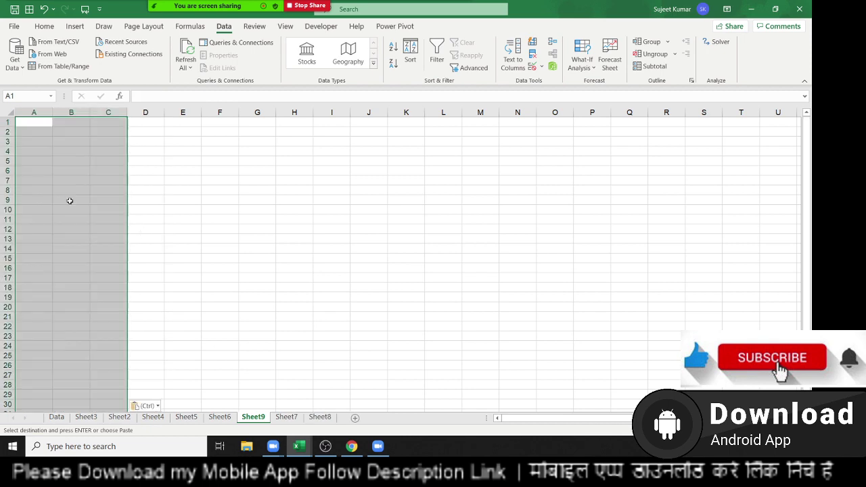
{"action": "key", "text": "Escape"}
{"action": "left_click", "coordinate": [259, 160]}
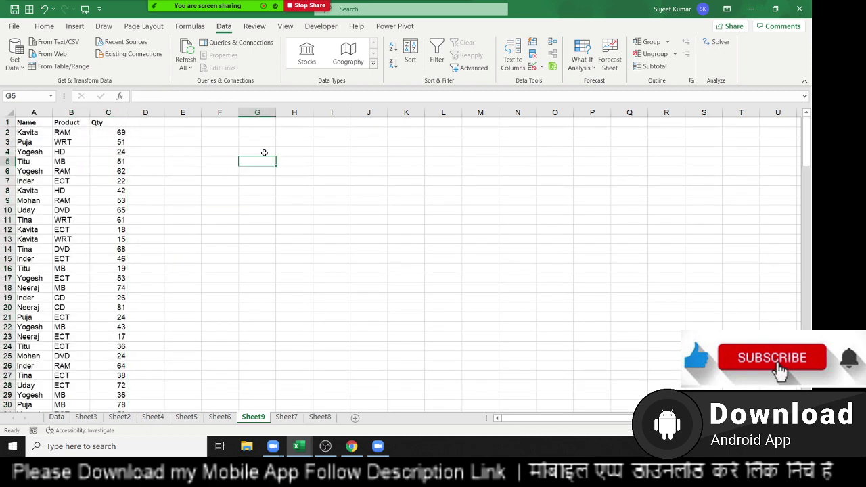
{"action": "type", "text": "Puja"}
{"action": "left_click", "coordinate": [294, 160]}
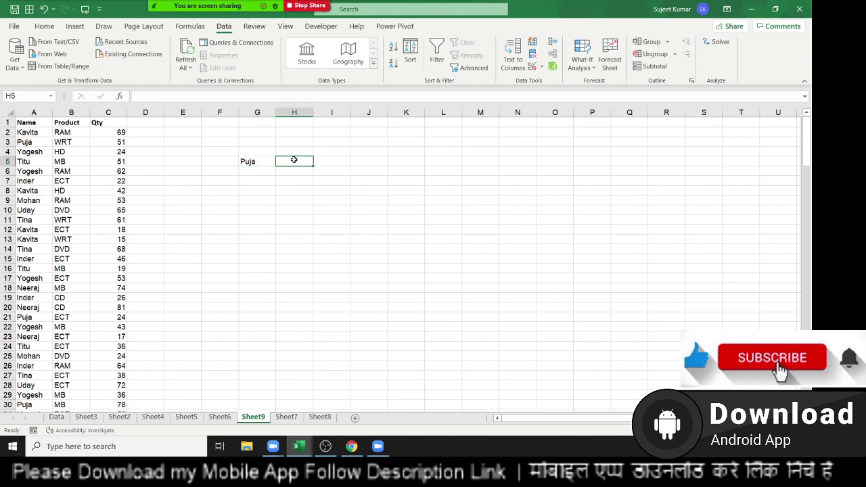
{"action": "type", "text": "89"}
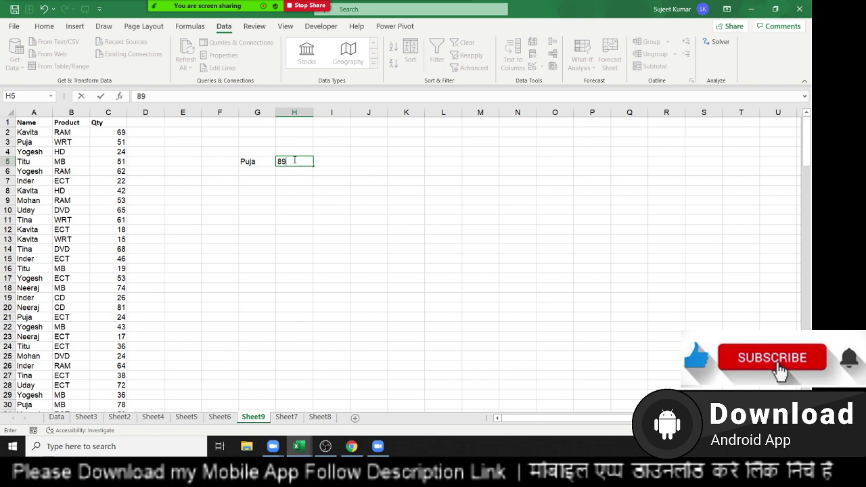
{"action": "key", "text": "Escape"}
{"action": "type", "text": "51"}
{"action": "type", "text": ","}
{"action": "type", "text": "24,"}
{"action": "key", "text": "Escape"}
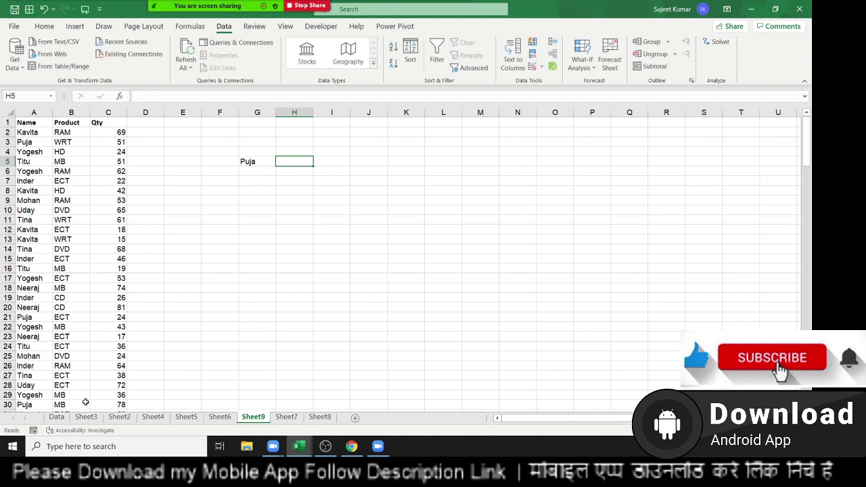
{"action": "left_click", "coordinate": [286, 418]}
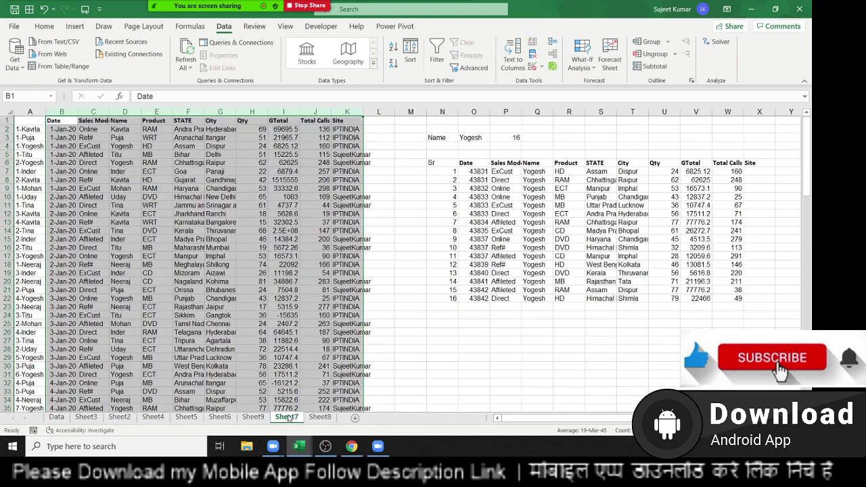
{"action": "left_click_drag", "start_coordinate": [457, 180], "coordinate": [468, 287]}
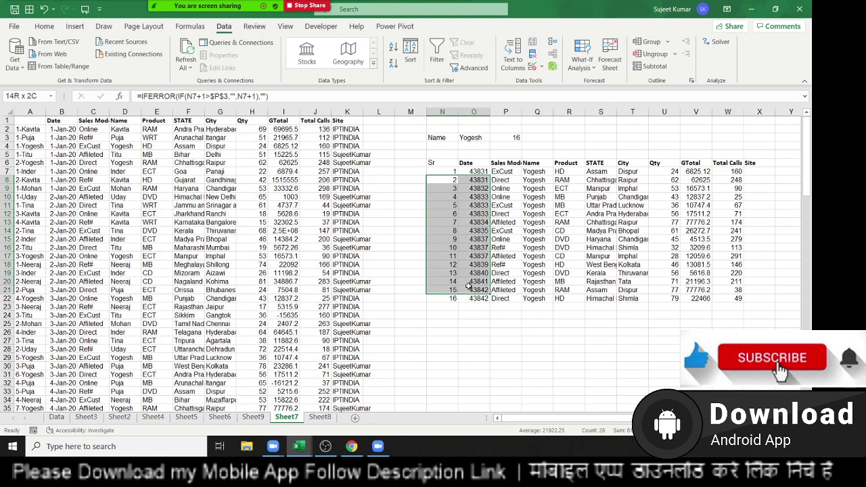
{"action": "left_click", "coordinate": [327, 419]}
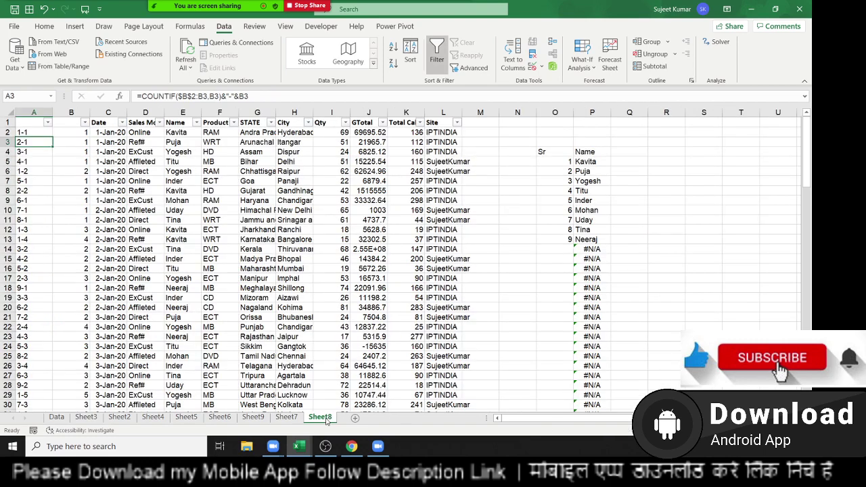
{"action": "left_click", "coordinate": [264, 417]}
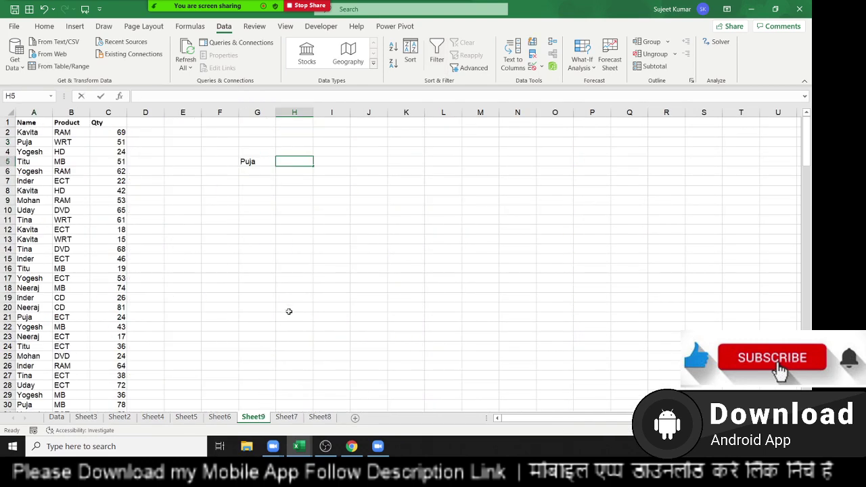
Start H5 as TEXTJOIN with a comma delimiter, TRUE to ignore empties, and an IF.
{"action": "type", "text": "=te"}
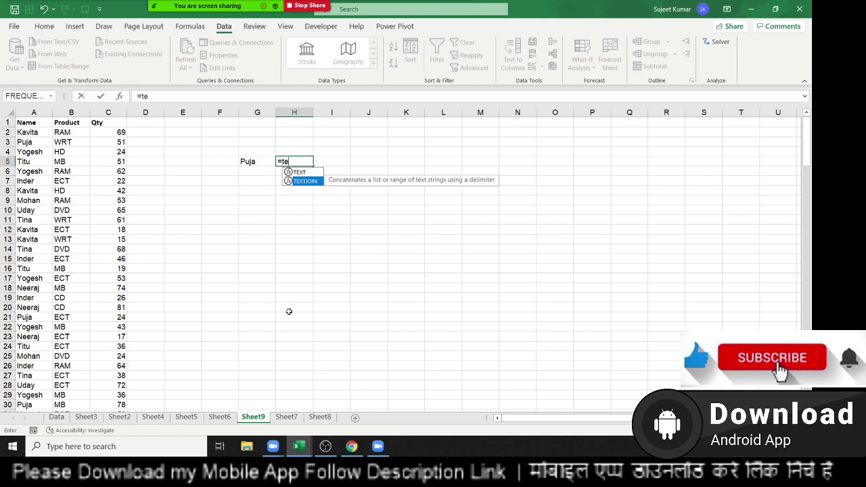
{"action": "key", "text": "Tab"}
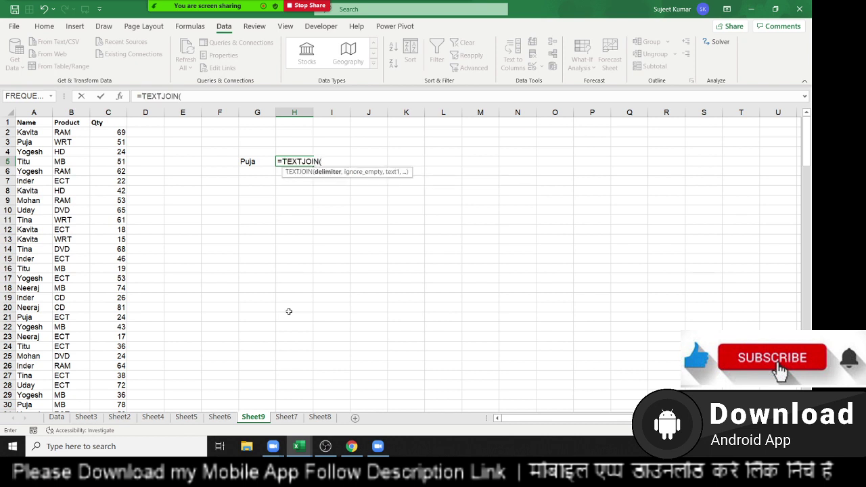
{"action": "type", "text": ",\""}
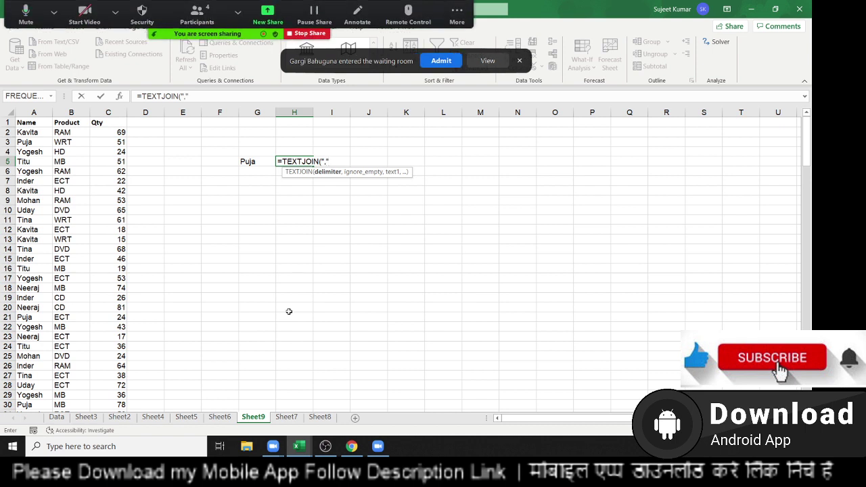
{"action": "left_click", "coordinate": [440, 61]}
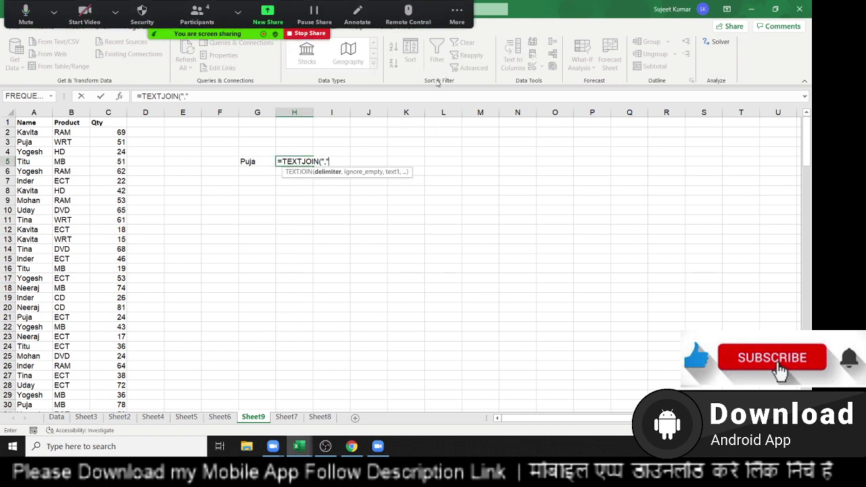
{"action": "type", "text": ","}
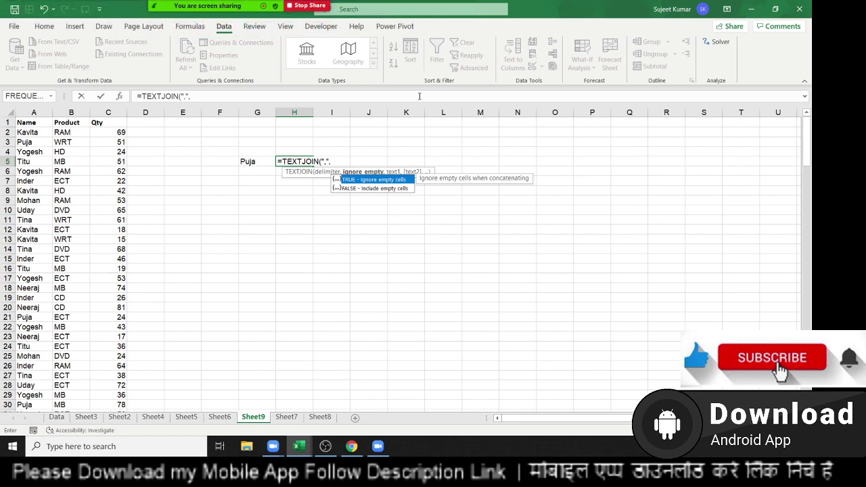
{"action": "key", "text": "Tab"}
{"action": "type", "text": ","}
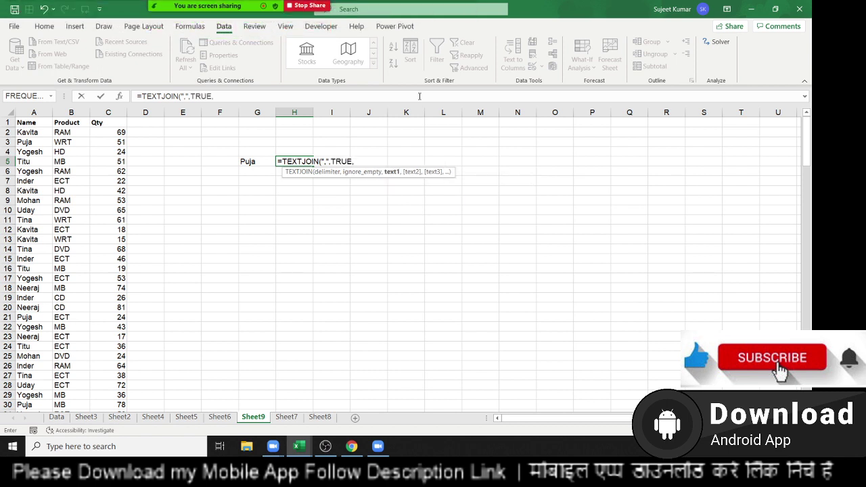
{"action": "type", "text": "if"}
Build the IF condition comparing names A2:A173 with the name in G5.
{"action": "key", "text": "Left"}
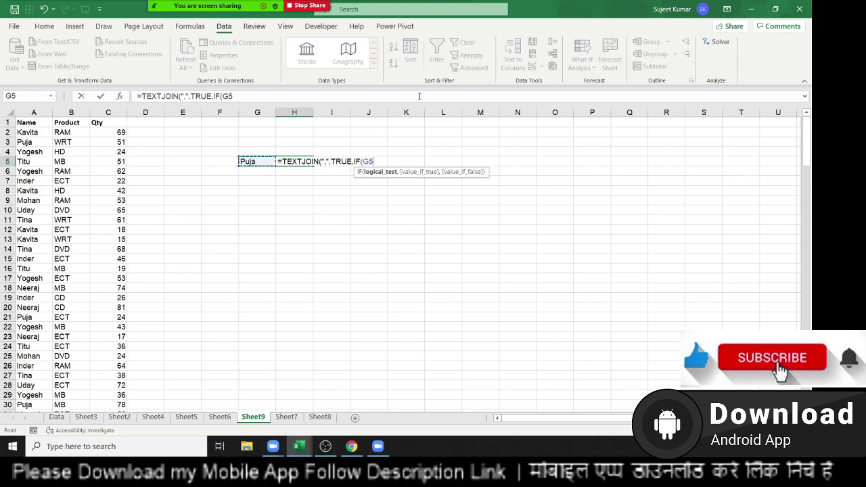
{"action": "key", "text": "Left"}
{"action": "key", "text": "Left"}
{"action": "key", "text": "Left"}
{"action": "key", "text": "Up"}
{"action": "key", "text": "Up"}
{"action": "key", "text": "Up"}
{"action": "key", "text": "ctrl+shift+Down"}
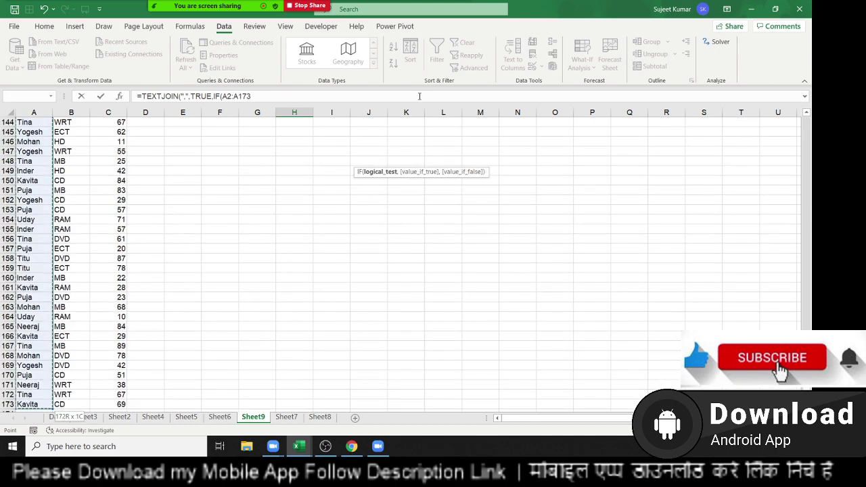
{"action": "type", "text": "="}
{"action": "key", "text": "Up"}
{"action": "key", "text": "Left"}
{"action": "key", "text": "Left"}
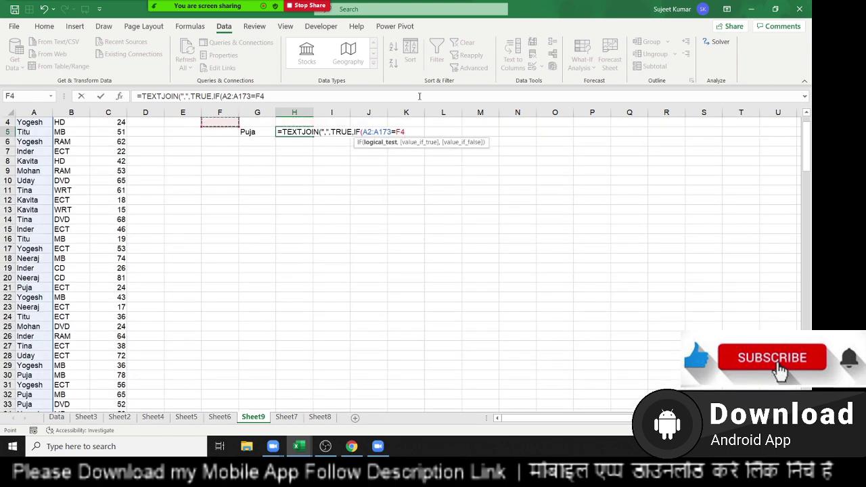
{"action": "key", "text": "Down"}
{"action": "key", "text": "Right"}
{"action": "type", "text": ","}
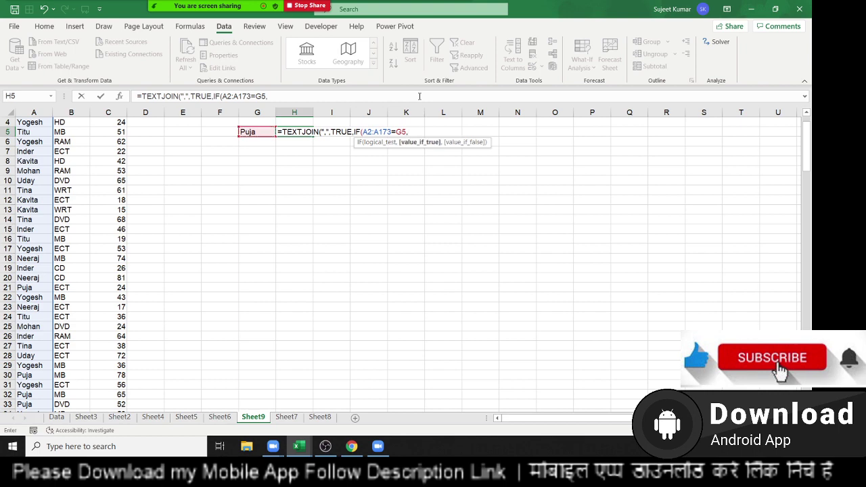
Return quantities C2:C173 from the IF and enter the TEXTJOIN formula in H5.
{"action": "scroll", "coordinate": [236, 176], "scroll_direction": "up", "scroll_amount": 1}
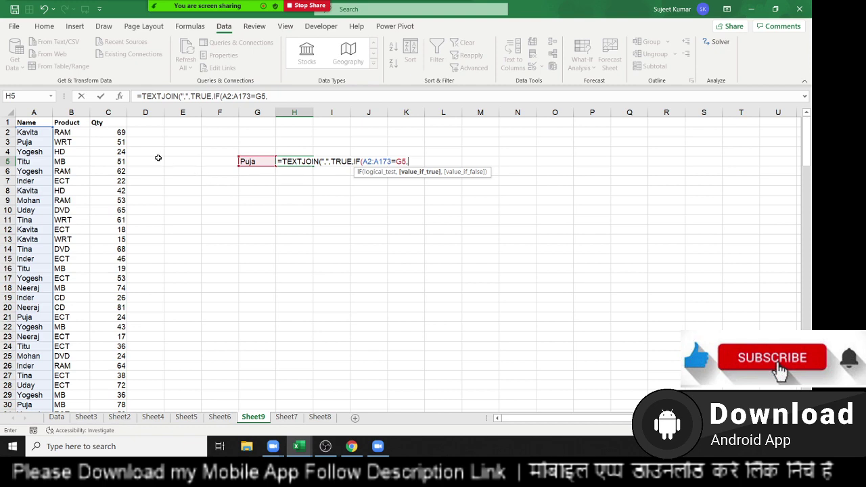
{"action": "left_click", "coordinate": [121, 132]}
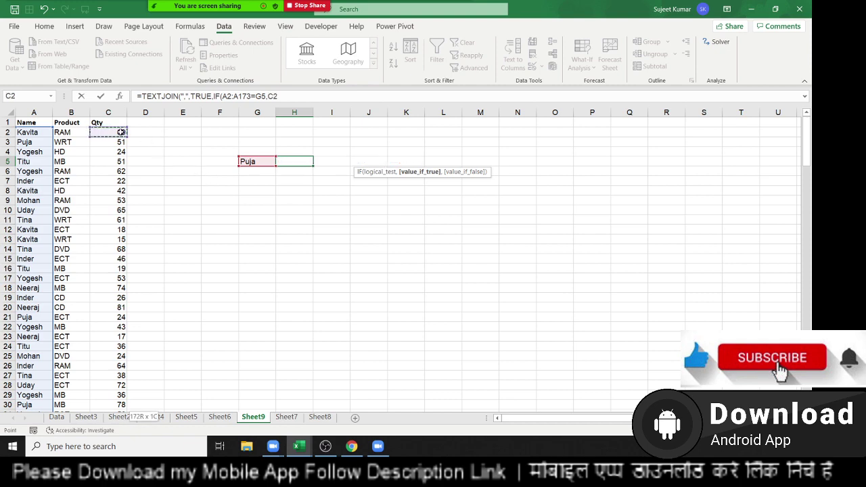
{"action": "key", "text": "ctrl+shift+Down"}
{"action": "type", "text": ":C173,"}
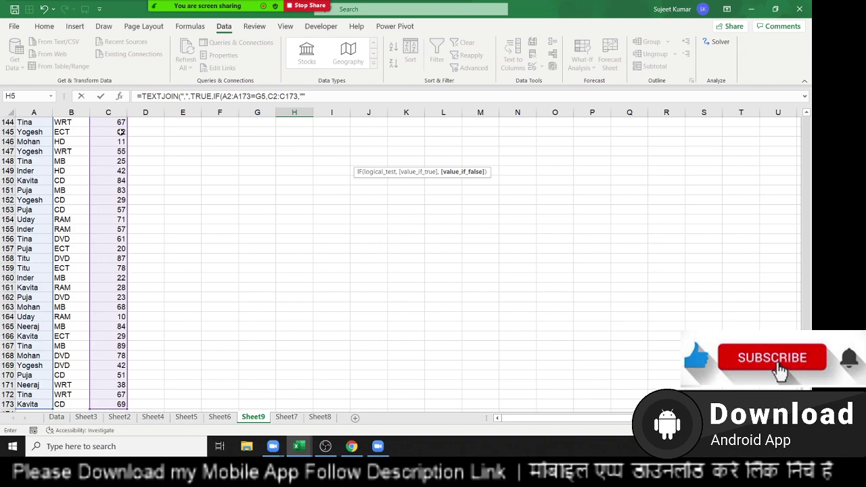
{"action": "type", "text": ")"}
{"action": "key", "text": "Return"}
{"action": "key", "text": "Return"}
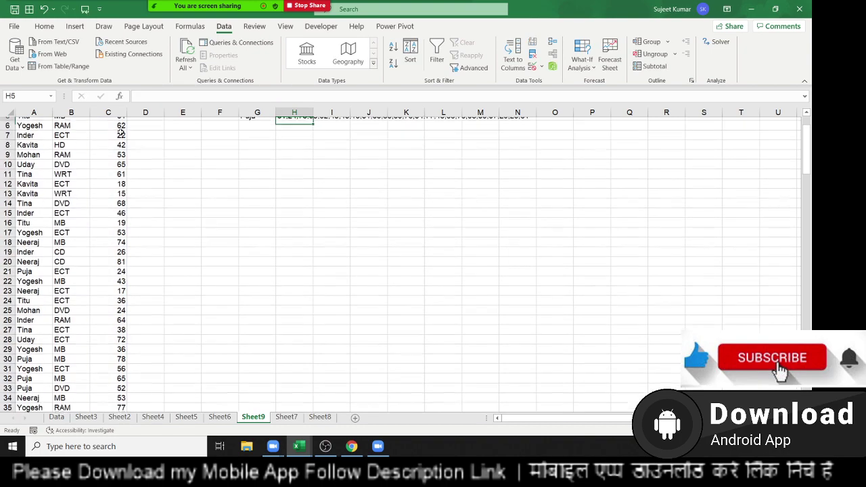
{"action": "key", "text": "ctrl+Up"}
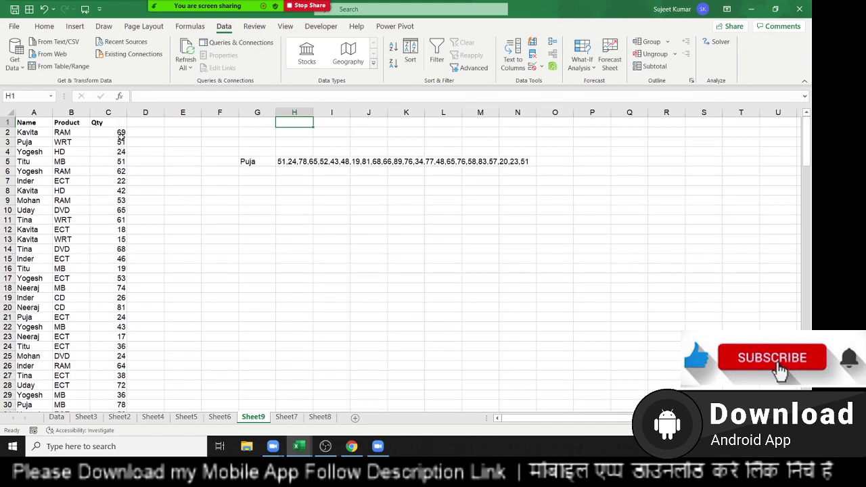
{"action": "left_click", "coordinate": [285, 161]}
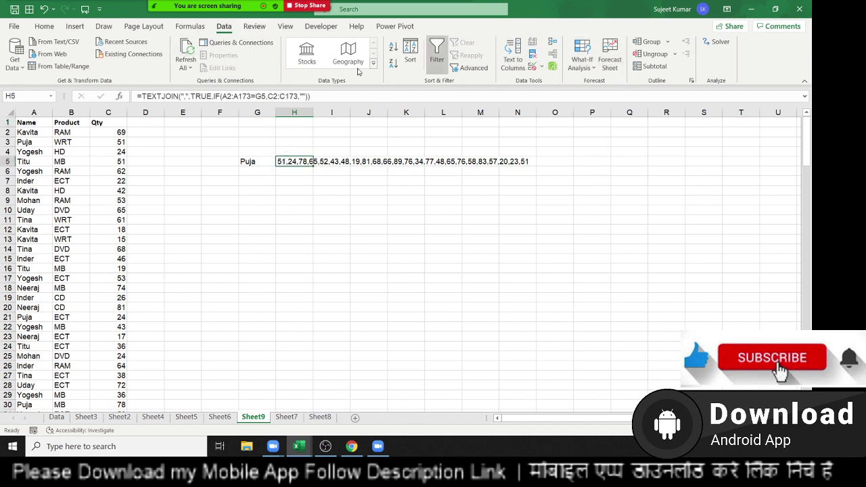
Mute a participant from the meeting's participants list.
{"action": "left_click", "coordinate": [188, 26]}
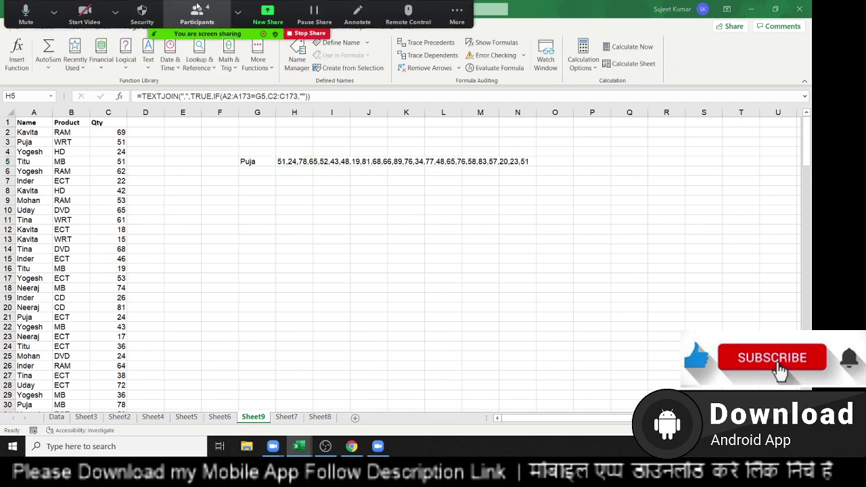
{"action": "left_click", "coordinate": [197, 6]}
{"action": "left_click", "coordinate": [449, 173]}
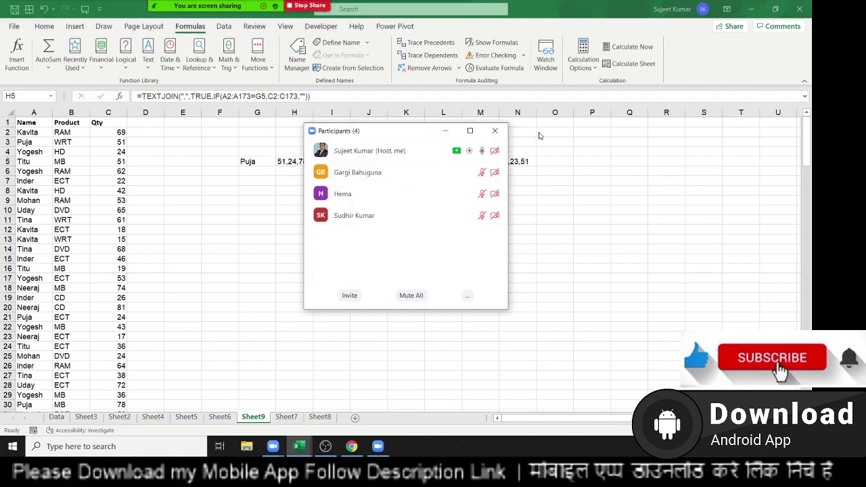
{"action": "left_click", "coordinate": [499, 129]}
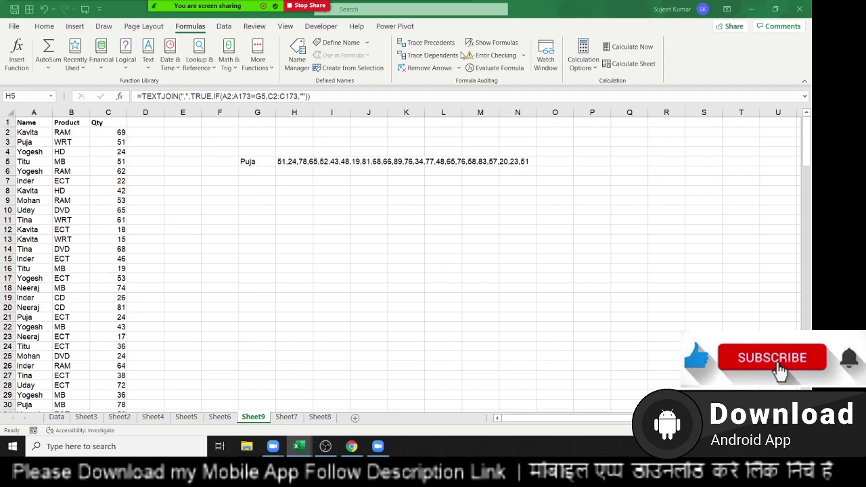
{"action": "left_click", "coordinate": [486, 71]}
Step H5's formula through Evaluate Formula until the comma-joined quantities appear, then close it.
{"action": "left_click", "coordinate": [485, 71]}
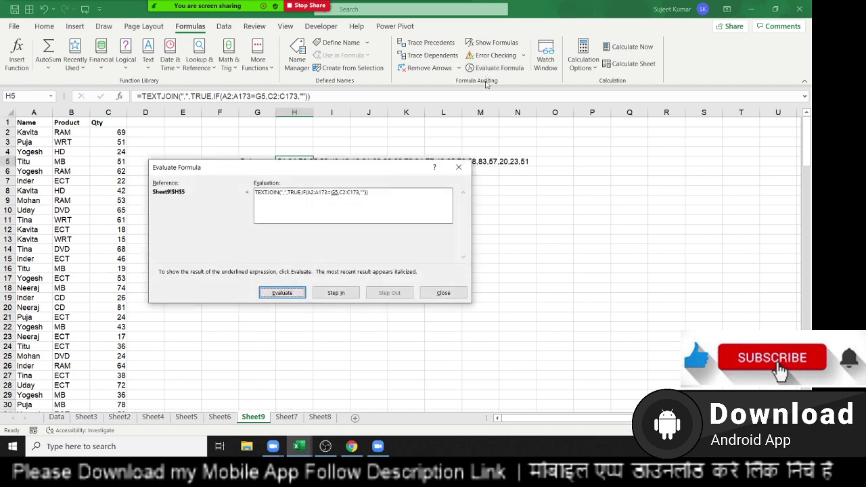
{"action": "left_click", "coordinate": [295, 298]}
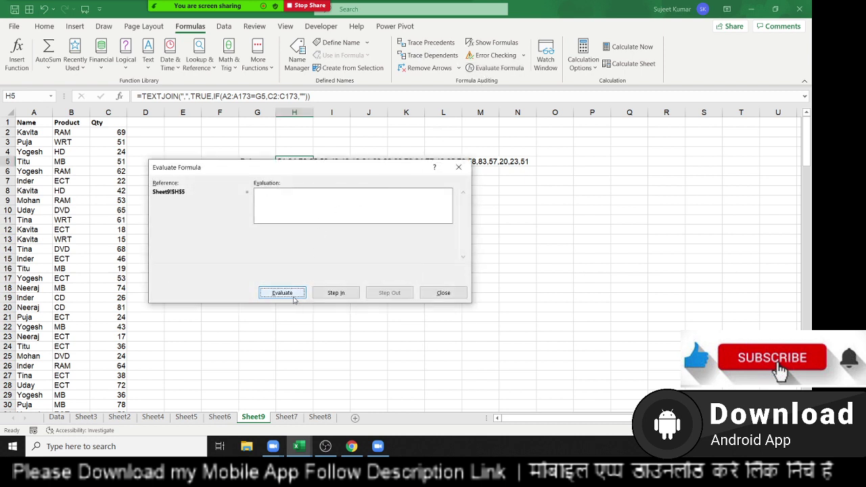
{"action": "left_click", "coordinate": [294, 298]}
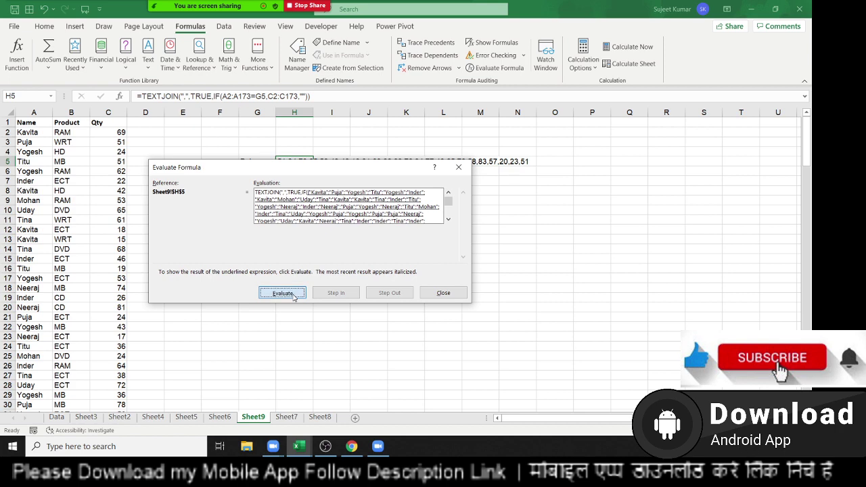
{"action": "left_click_drag", "start_coordinate": [326, 172], "coordinate": [342, 204]}
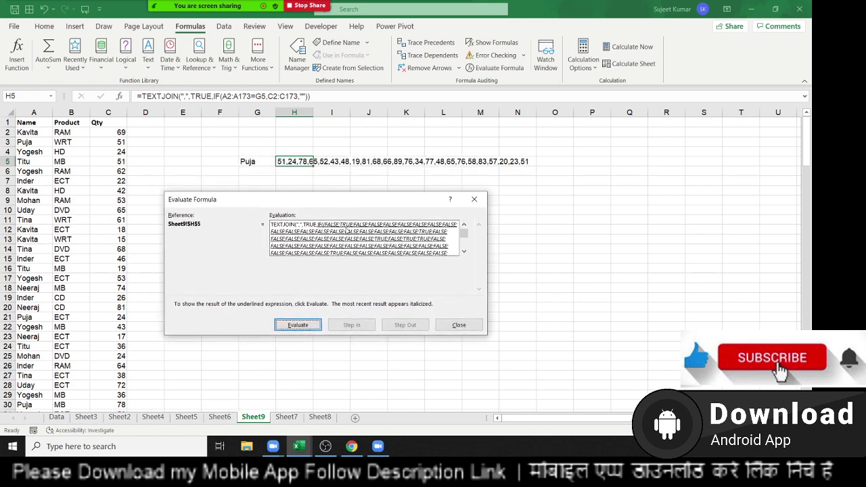
{"action": "left_click", "coordinate": [316, 324]}
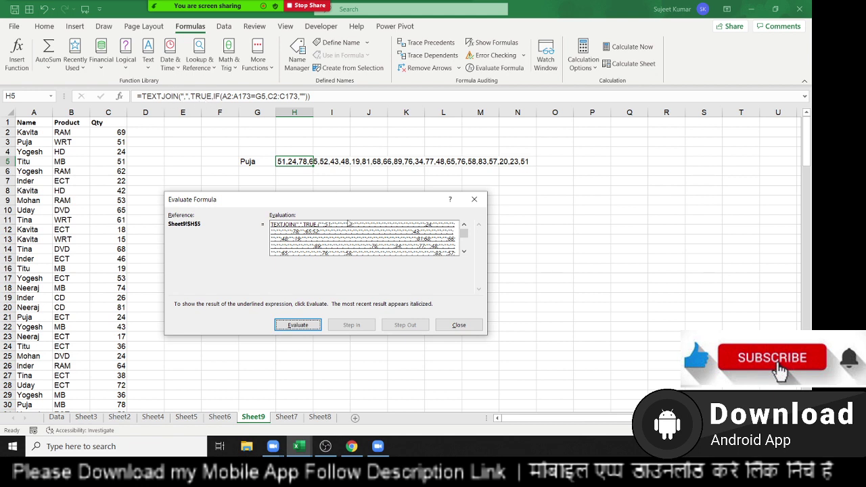
{"action": "left_click", "coordinate": [298, 325]}
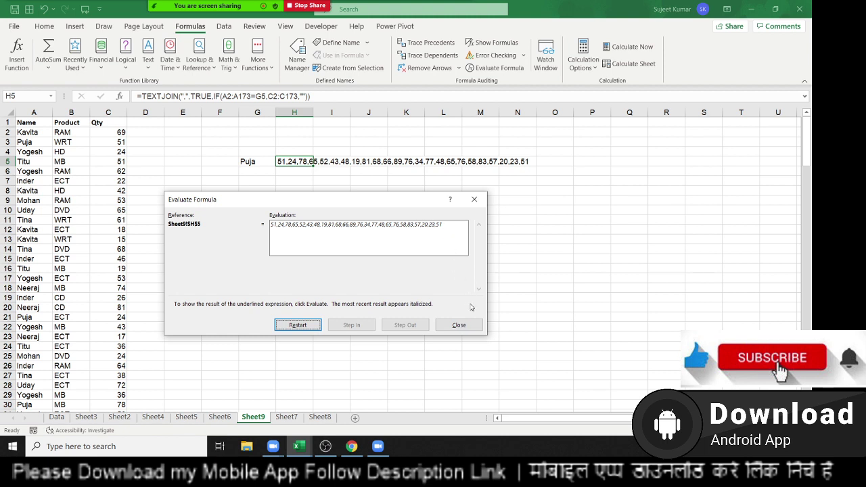
{"action": "left_click", "coordinate": [462, 325]}
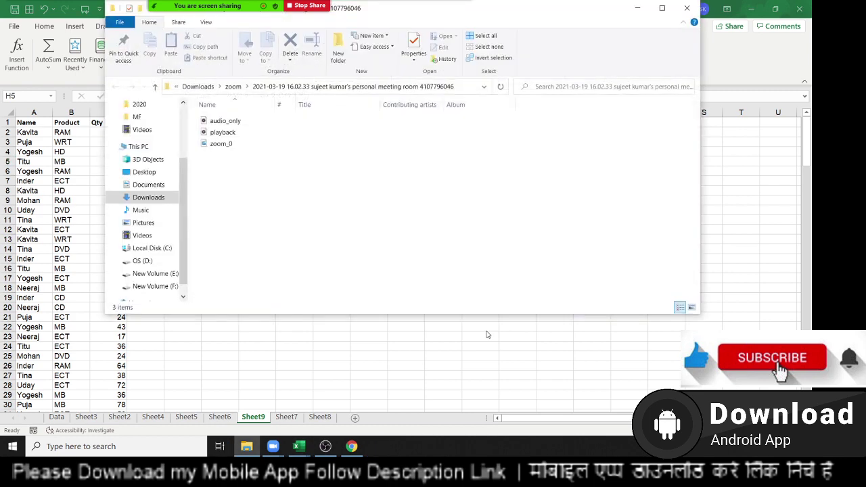
Close the Zoom recording folder window and return to the Excel workbook.
{"action": "left_click", "coordinate": [687, 8]}
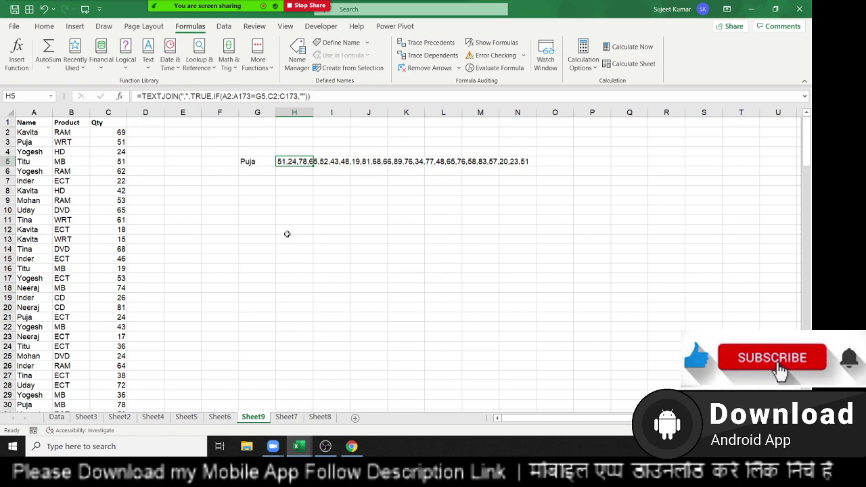
{"action": "left_click", "coordinate": [290, 417]}
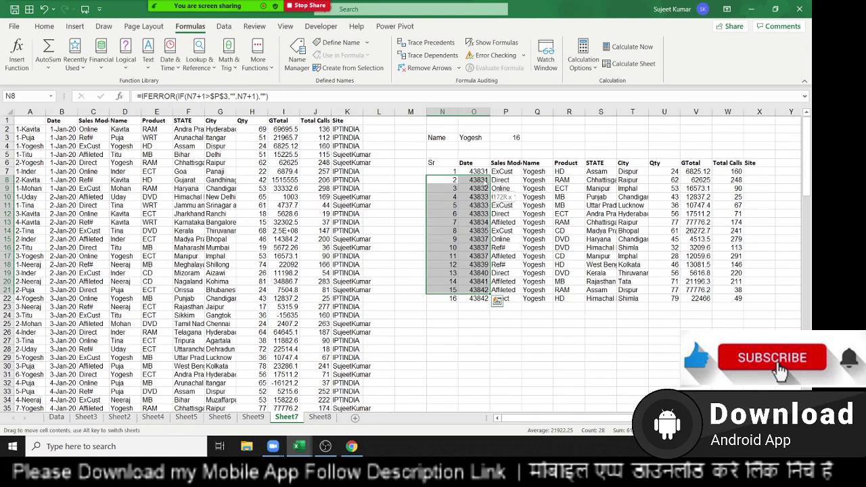
Copy the Name/Product/Qty header from A1:C1 to H11 on Sheet9.
{"action": "mouse_move", "coordinate": [472, 176]}
{"action": "left_mouse_down"}
{"action": "mouse_move", "coordinate": [488, 182]}
{"action": "mouse_move", "coordinate": [471, 180]}
{"action": "left_mouse_up"}
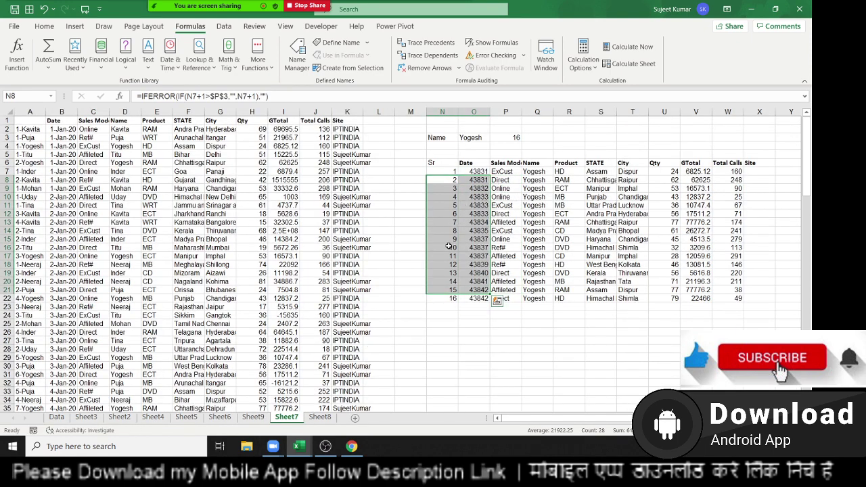
{"action": "left_click", "coordinate": [261, 415]}
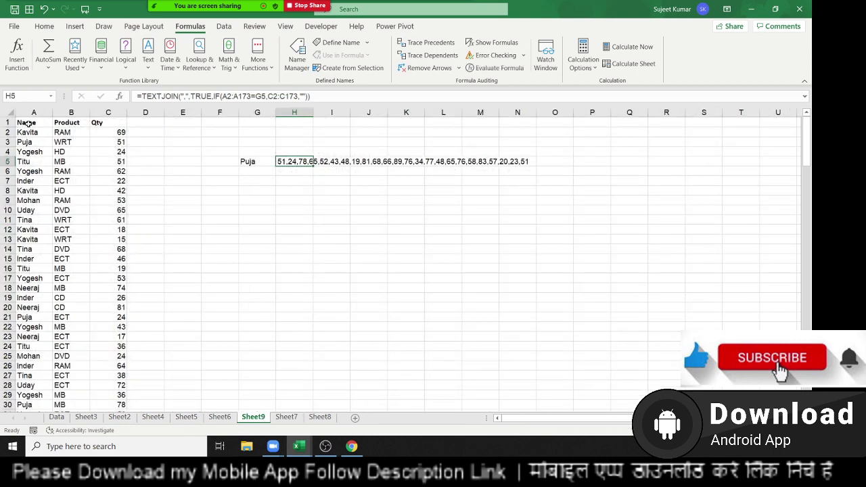
{"action": "left_click_drag", "start_coordinate": [29, 123], "coordinate": [101, 123]}
{"action": "key", "text": "ctrl+c"}
{"action": "left_click", "coordinate": [291, 219]}
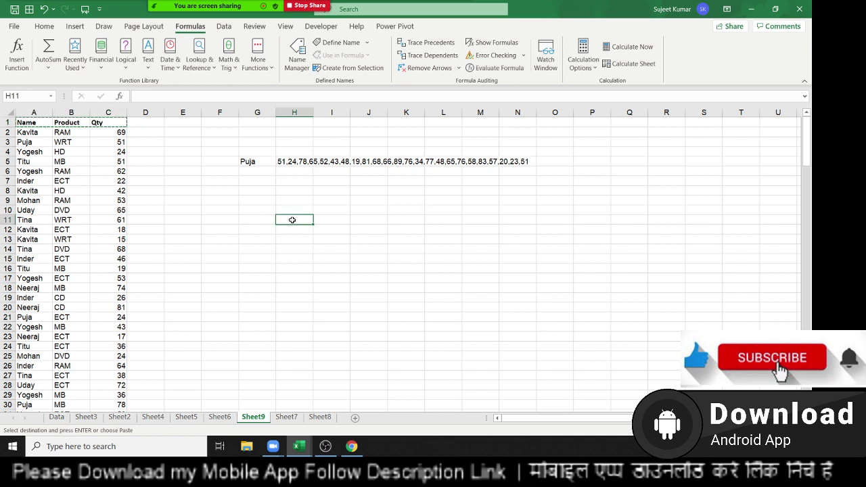
{"action": "key", "text": "ctrl+v"}
{"action": "key", "text": "Escape"}
Label G9 'Name' and enter a person's name in H9.
{"action": "left_click", "coordinate": [269, 198]}
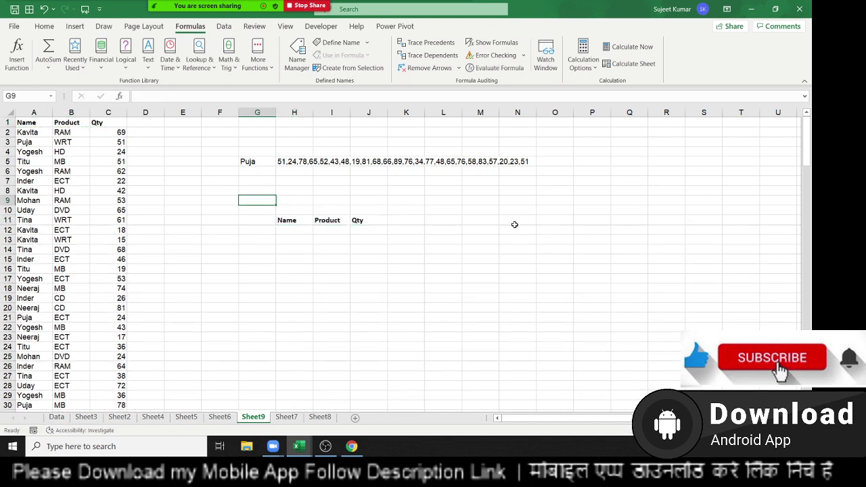
{"action": "type", "text": "Name"}
{"action": "key", "text": "Tab"}
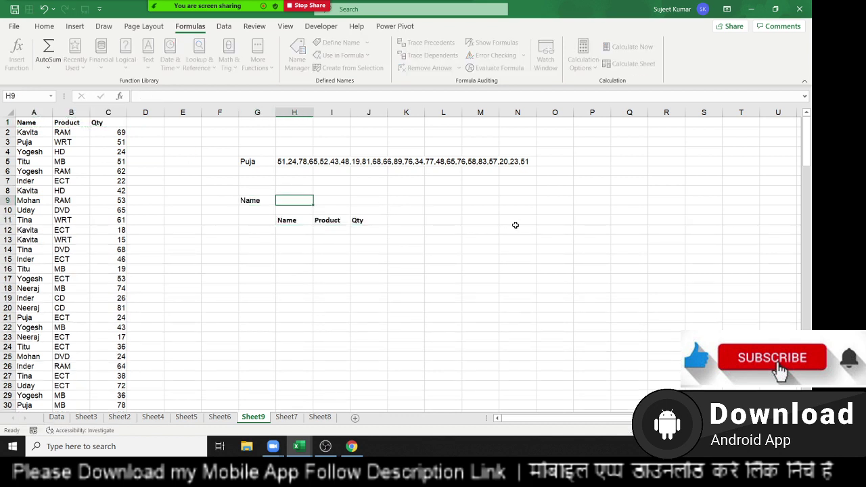
{"action": "type", "text": "Puja"}
{"action": "key", "text": "Down"}
{"action": "key", "text": "Down"}
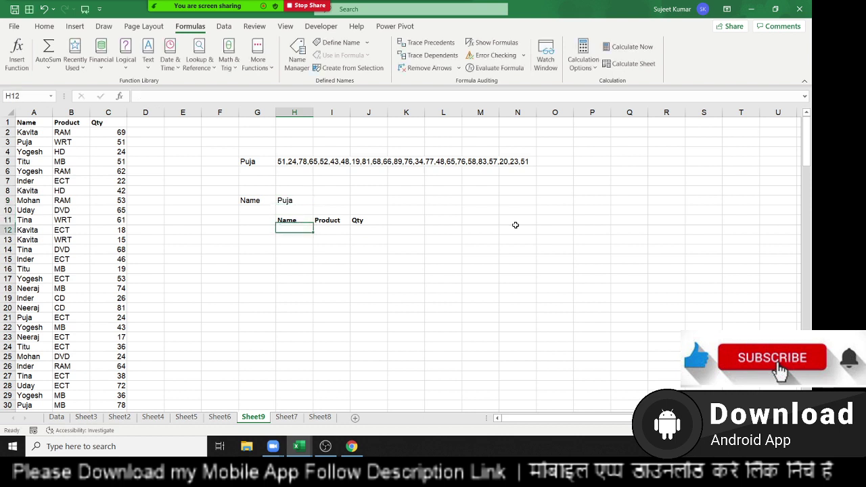
{"action": "key", "text": "Down"}
Start a FILTER formula in H12 over the array A1:C173.
{"action": "type", "text": "=fil"}
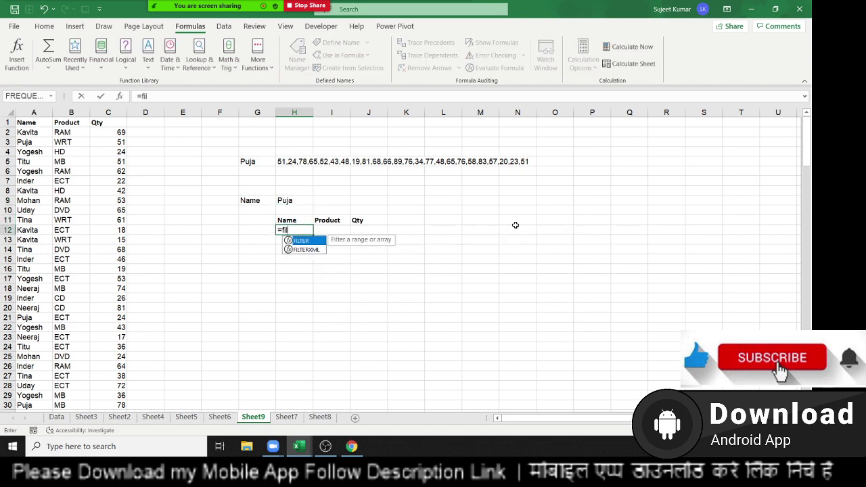
{"action": "key", "text": "Tab"}
{"action": "key", "text": "Left"}
{"action": "key", "text": "Left"}
{"action": "key", "text": "ctrl+Left"}
{"action": "key", "text": "ctrl+Up"}
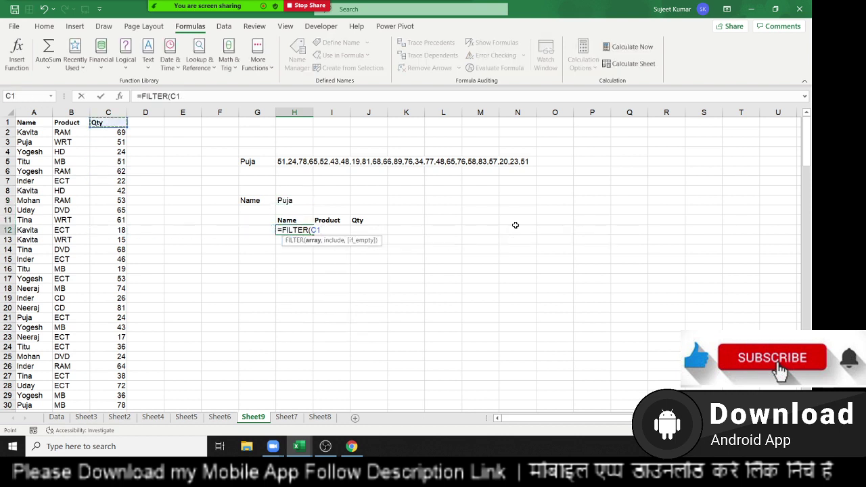
{"action": "key", "text": "ctrl+Left"}
{"action": "key", "text": "ctrl+shift+Right"}
{"action": "key", "text": "ctrl+shift+Down"}
{"action": "type", "text": ","}
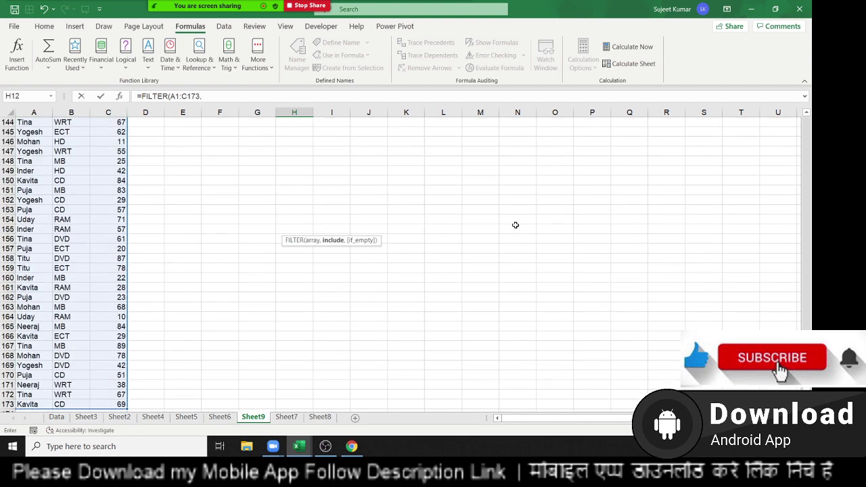
Add the condition A1:A173=H9 and enter the FILTER so that person's rows spill.
{"action": "key", "text": "Up"}
{"action": "key", "text": "Up"}
{"action": "key", "text": "Up"}
{"action": "key", "text": "Up"}
{"action": "key", "text": "Left"}
{"action": "key", "text": "Left"}
{"action": "key", "text": "Left"}
{"action": "key", "text": "Left"}
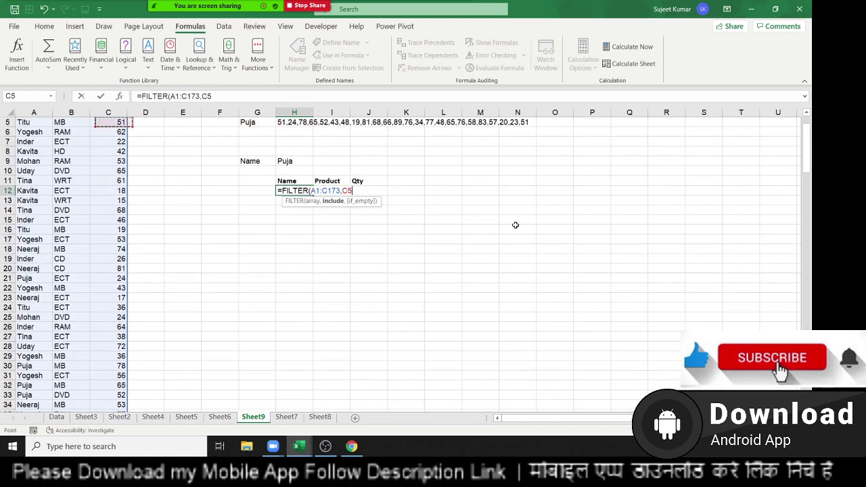
{"action": "key", "text": "Left"}
{"action": "key", "text": "Left"}
{"action": "key", "text": "ctrl+Up"}
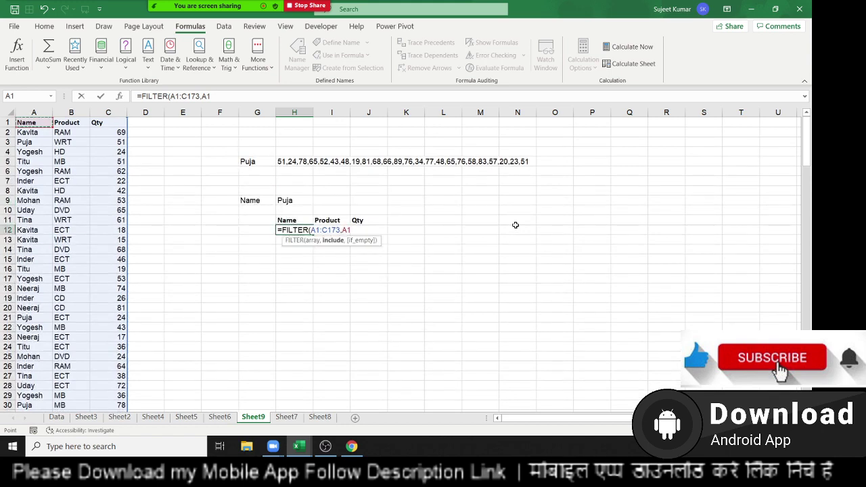
{"action": "key", "text": "ctrl+shift+Down"}
{"action": "type", "text": ":A173="}
{"action": "key", "text": "Up"}
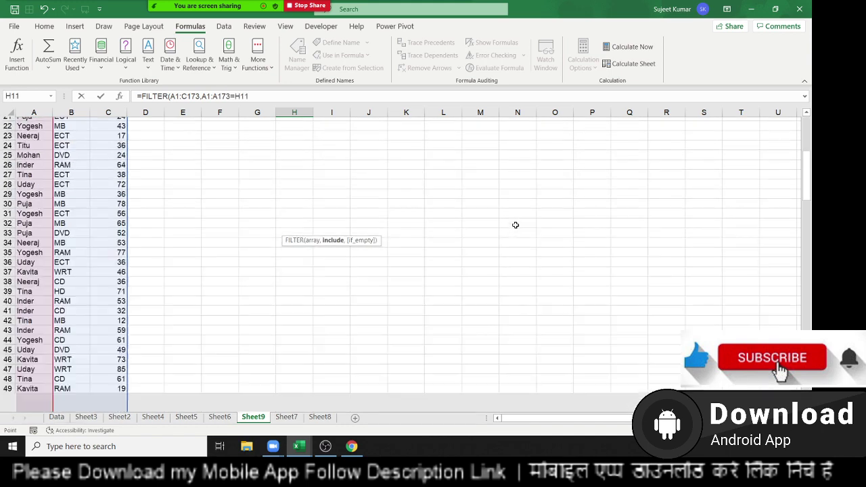
{"action": "key", "text": "Up"}
{"action": "key", "text": "Up"}
{"action": "key", "text": "Up"}
{"action": "key", "text": "Down"}
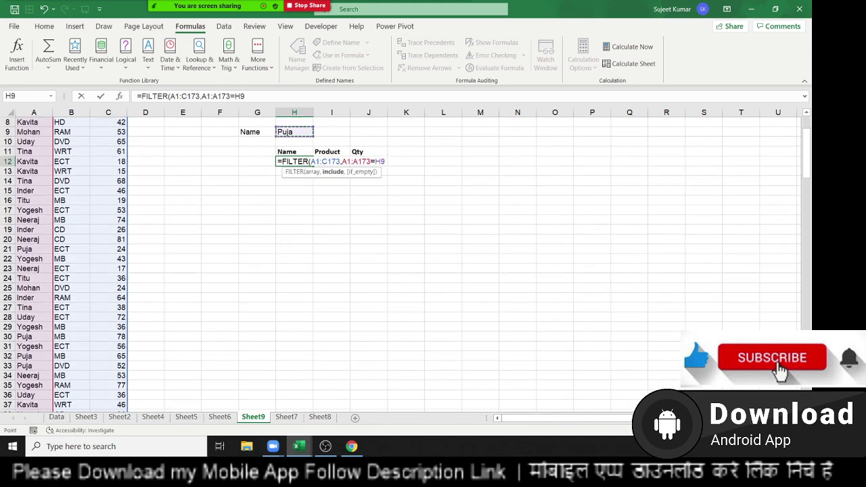
{"action": "key", "text": "Return"}
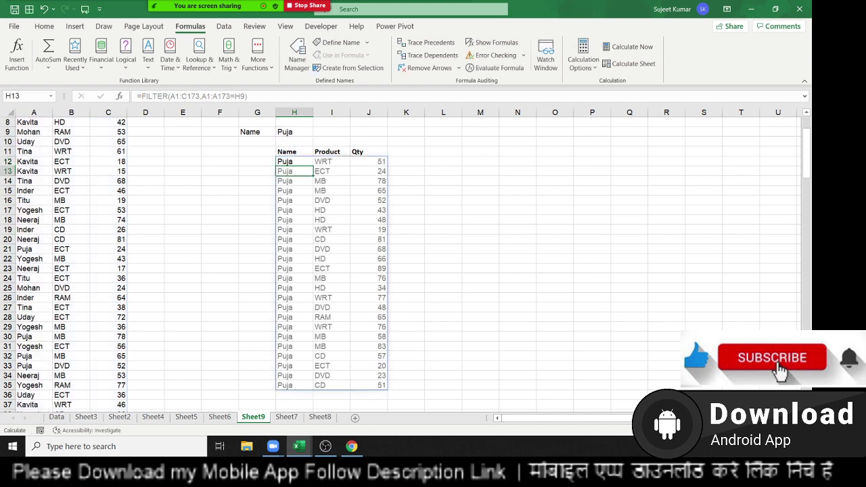
{"action": "key", "text": "Up"}
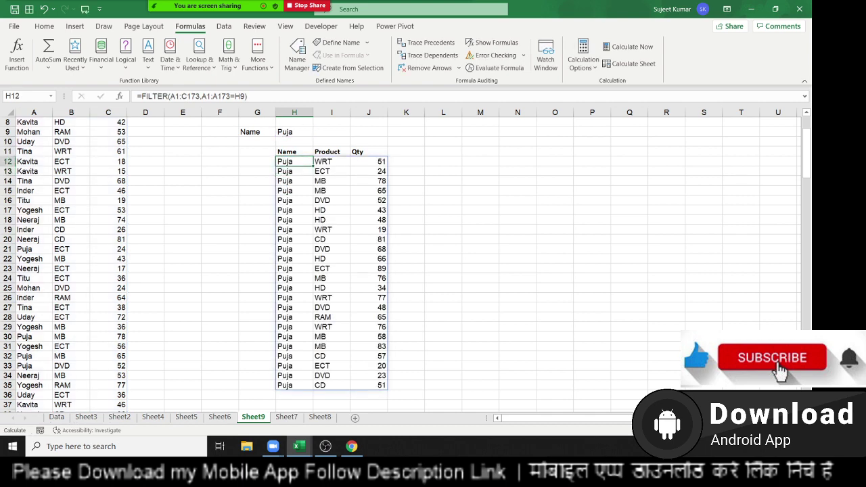
Change the name in H9 to another person's, updating the list to their 17 rows.
{"action": "key", "text": "Up"}
{"action": "key", "text": "Up"}
{"action": "key", "text": "Up"}
{"action": "key", "text": "Up"}
{"action": "key", "text": "Down"}
{"action": "key", "text": "Down"}
{"action": "key", "text": "Down"}
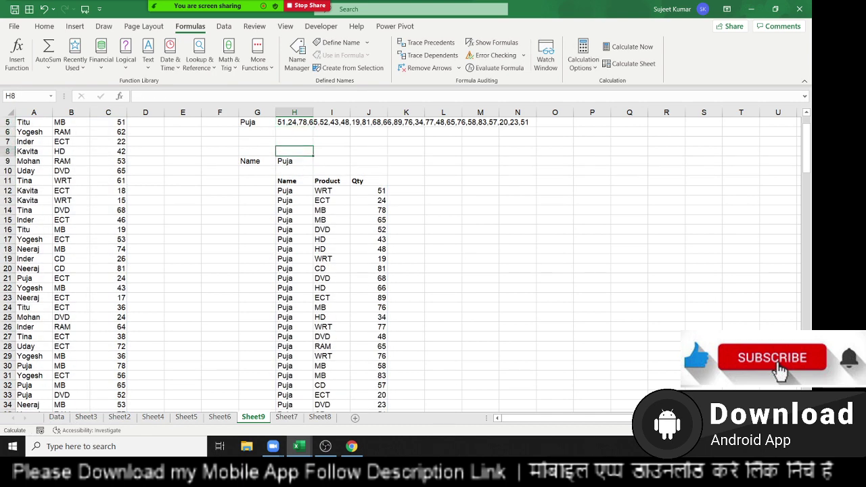
{"action": "type", "text": "l"}
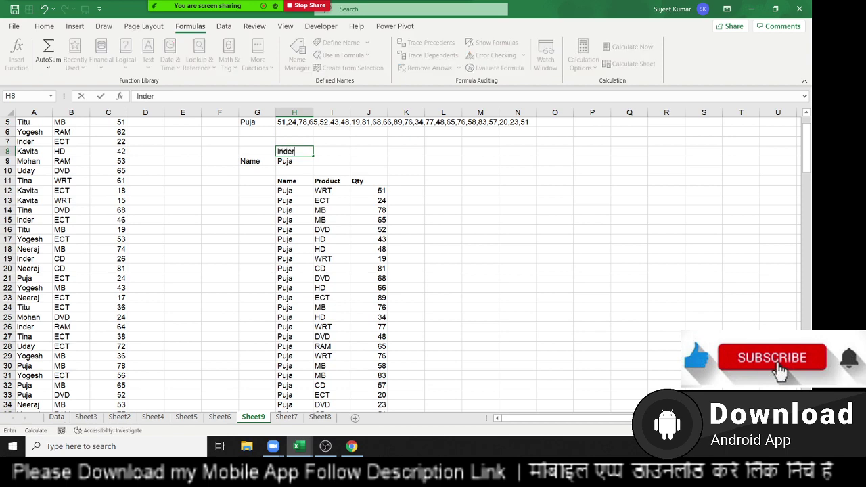
{"action": "key", "text": "Escape"}
{"action": "key", "text": "Down"}
{"action": "type", "text": "ind"}
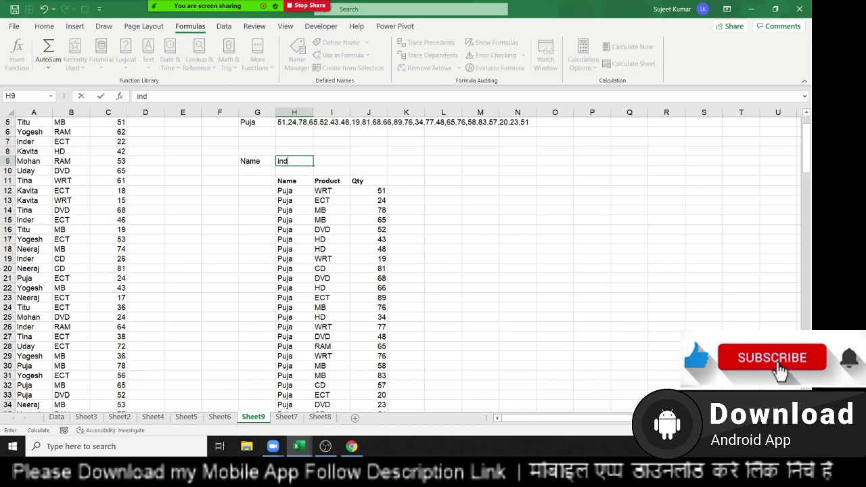
{"action": "type", "text": "er"}
{"action": "key", "text": "Return"}
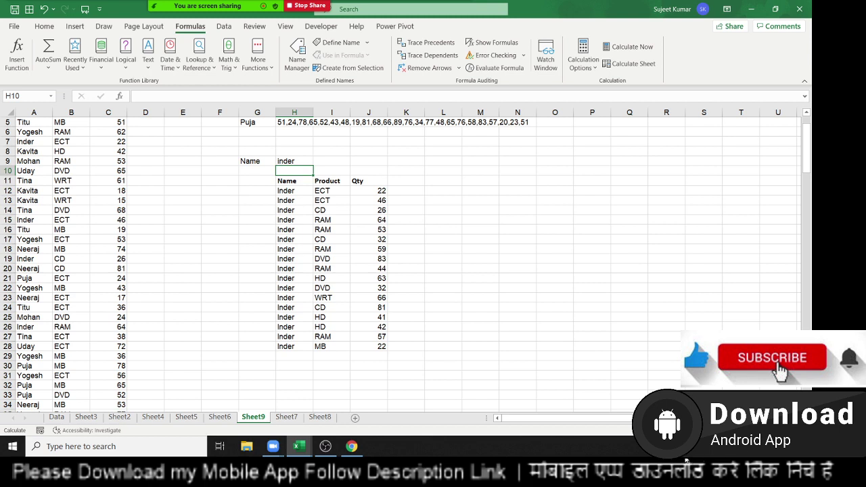
{"action": "left_click", "coordinate": [296, 240]}
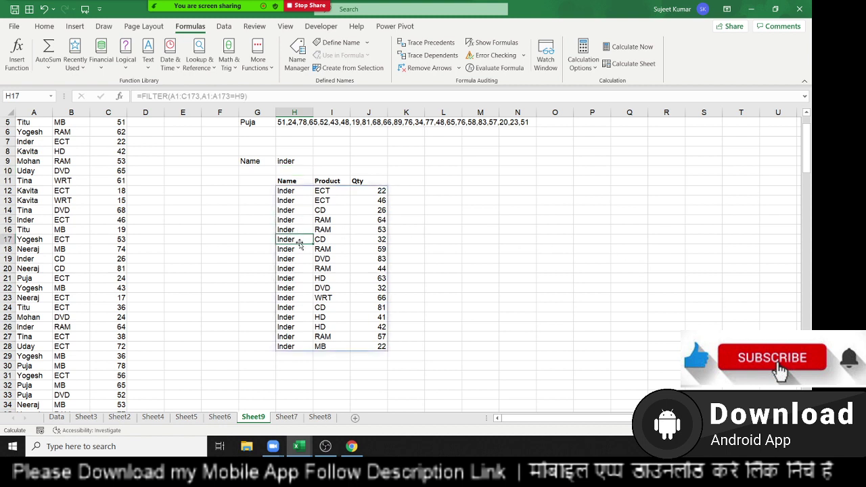
{"action": "scroll", "coordinate": [196, 168], "scroll_direction": "up", "scroll_amount": 2}
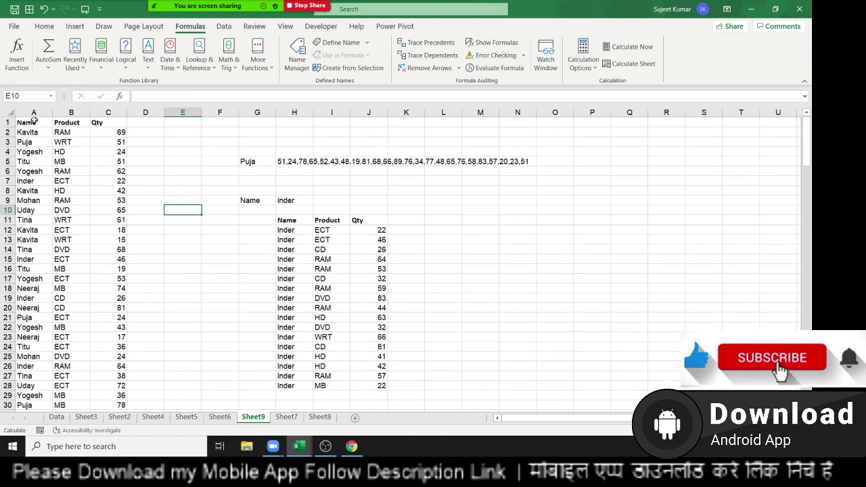
Copy the Name/Product/Qty columns A:C into a new Sheet10.
{"action": "left_click_drag", "start_coordinate": [34, 112], "coordinate": [101, 113]}
{"action": "key", "text": "ctrl+c"}
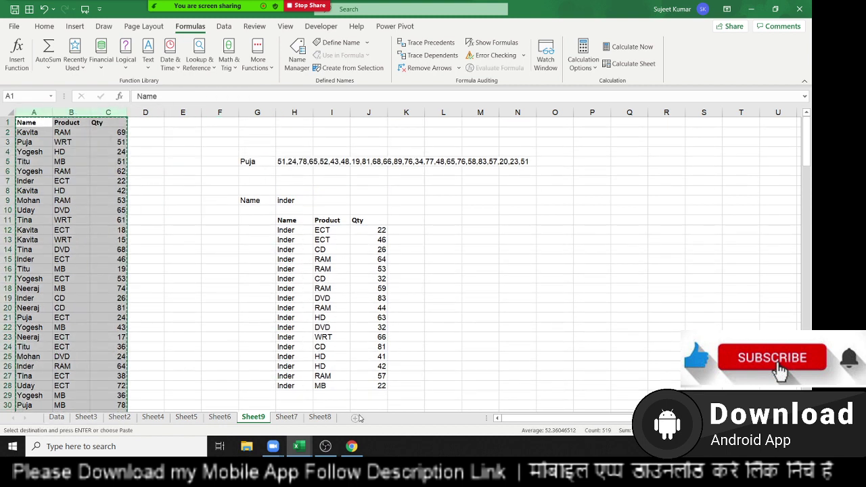
{"action": "left_click", "coordinate": [355, 418]}
{"action": "key", "text": "ctrl+v"}
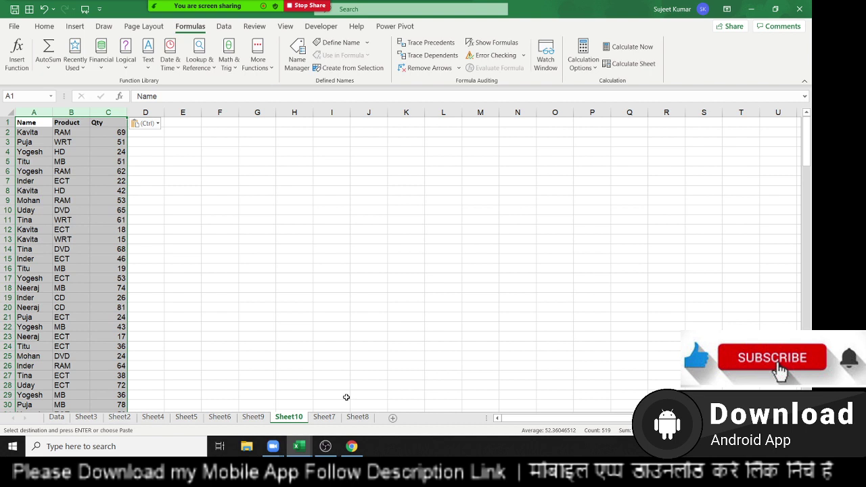
{"action": "left_click", "coordinate": [290, 161]}
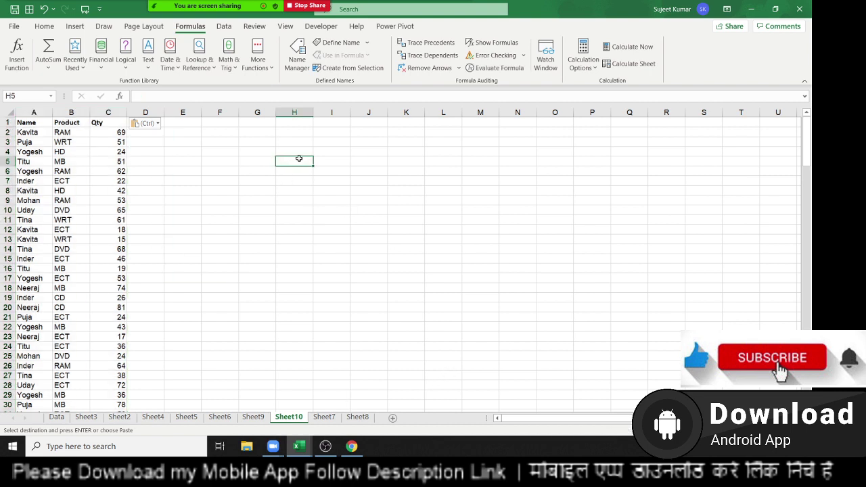
Turn on filters for the Name, Product and Qty header row.
{"action": "key", "text": "Left"}
{"action": "key", "text": "Left"}
{"action": "key", "text": "Left"}
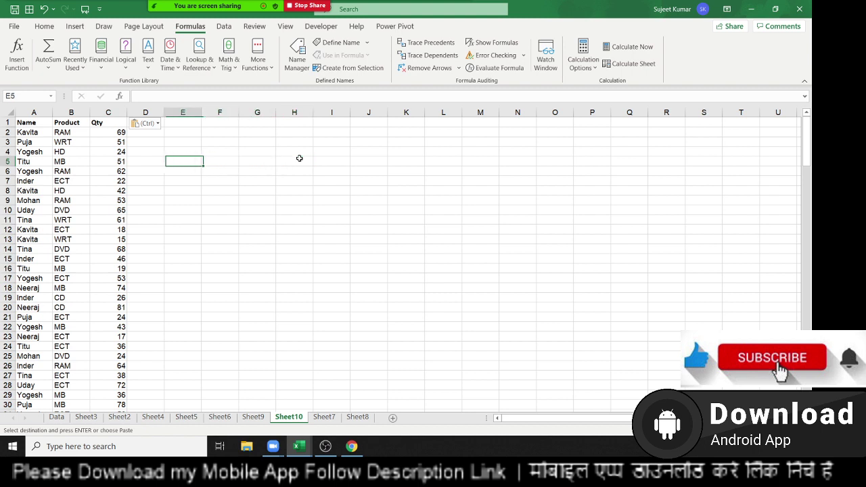
{"action": "key", "text": "Left"}
{"action": "key", "text": "Left"}
{"action": "key", "text": "Left"}
{"action": "key", "text": "Left"}
{"action": "key", "text": "Up"}
{"action": "key", "text": "Up"}
{"action": "key", "text": "Up"}
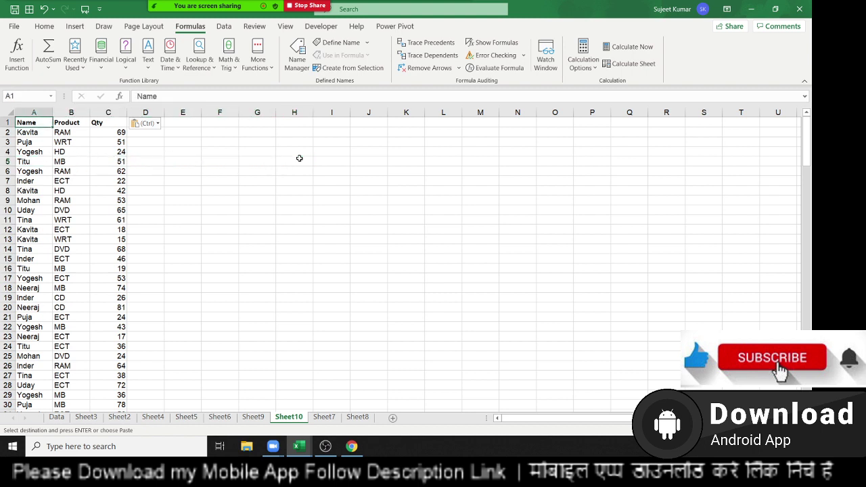
{"action": "key", "text": "ctrl+shift+l"}
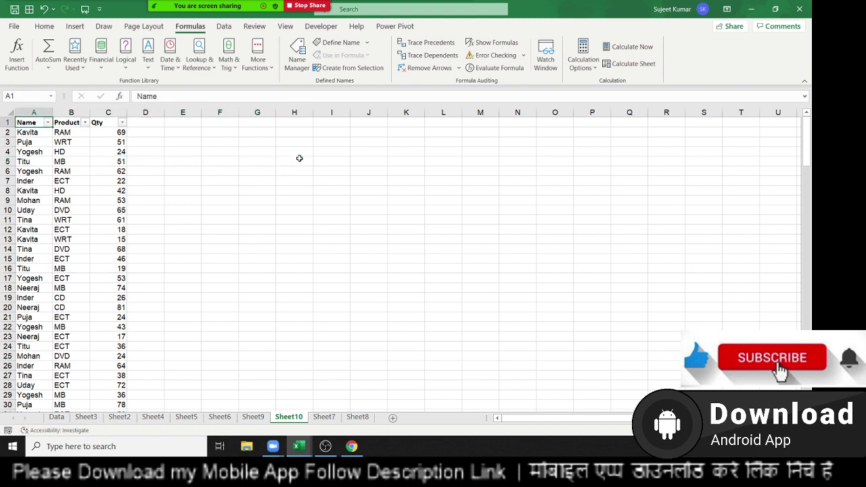
Add a Total row below the data with =SUM(C2:C173) giving 9006 in C175.
{"action": "key", "text": "ctrl+Down"}
{"action": "key", "text": "Down"}
{"action": "key", "text": "Down"}
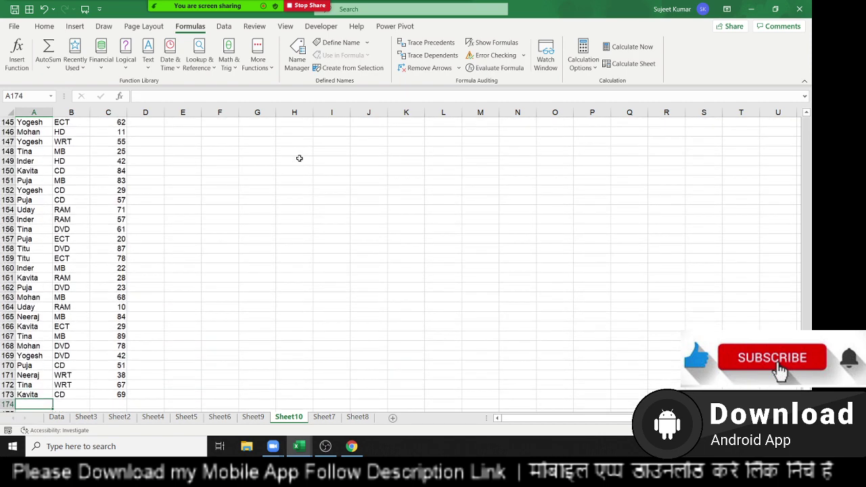
{"action": "type", "text": "Total"}
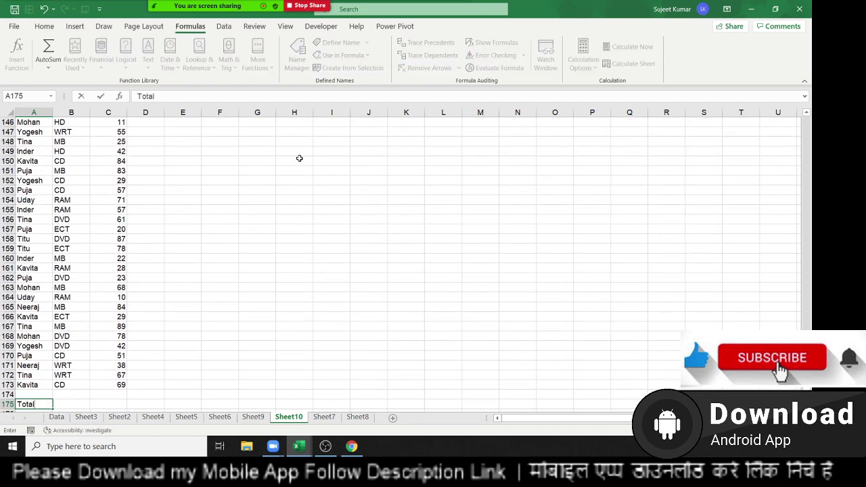
{"action": "key", "text": "Tab"}
{"action": "key", "text": "Tab"}
{"action": "type", "text": "=SU"}
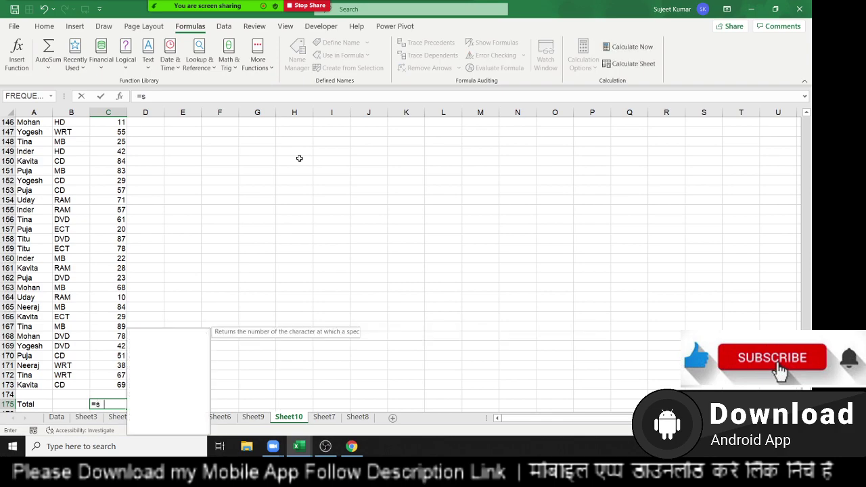
{"action": "type", "text": "M("}
{"action": "key", "text": "Up"}
{"action": "key", "text": "Up"}
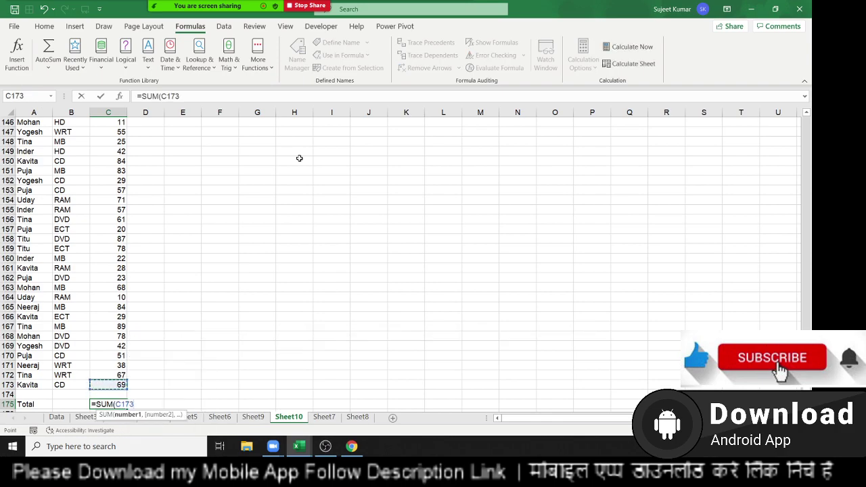
{"action": "key", "text": "ctrl+shift+Up"}
{"action": "key", "text": "Return"}
{"action": "key", "text": "Up"}
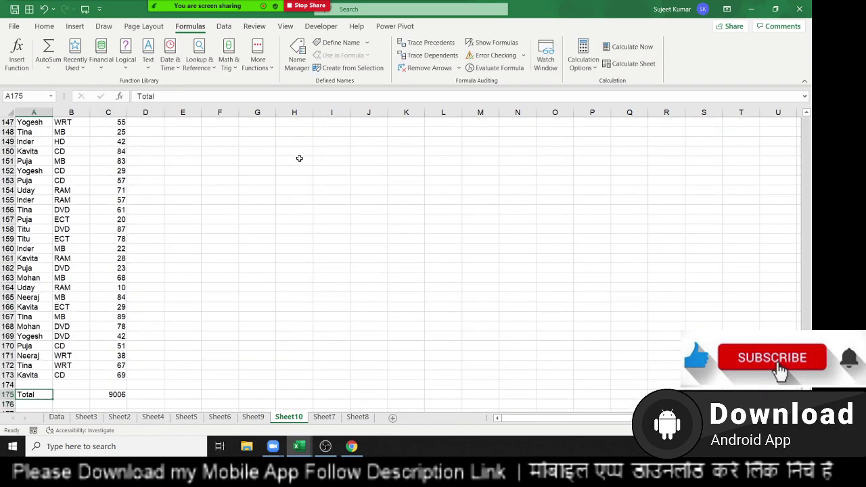
{"action": "key", "text": "ctrl+Up"}
{"action": "key", "text": "ctrl+Up"}
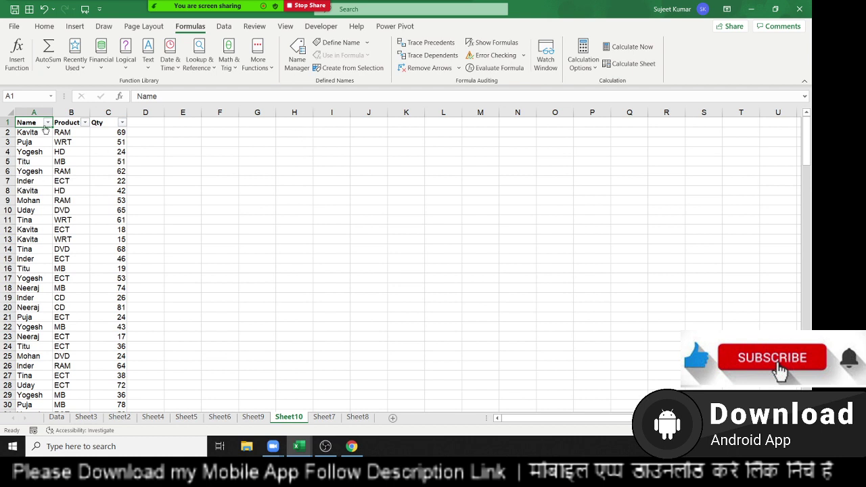
Filter the Name column to Inder only and select his Qty values to see their sum.
{"action": "left_click", "coordinate": [47, 122]}
{"action": "left_click", "coordinate": [39, 257]}
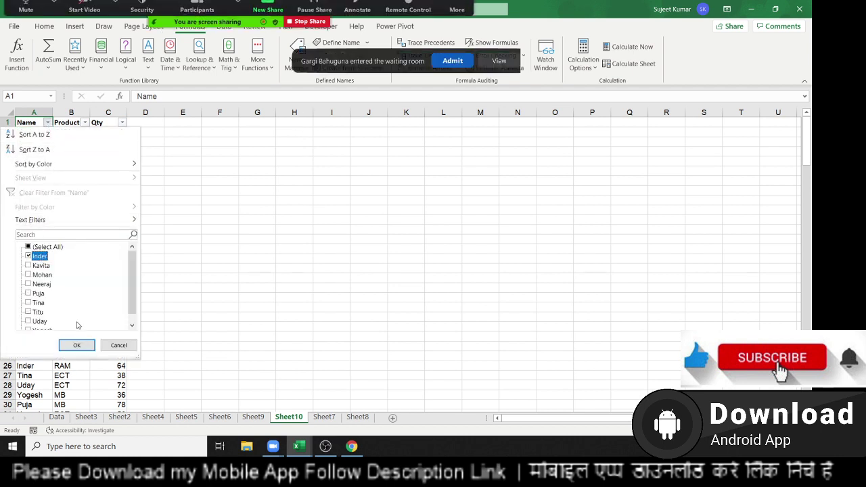
{"action": "left_click", "coordinate": [77, 345]}
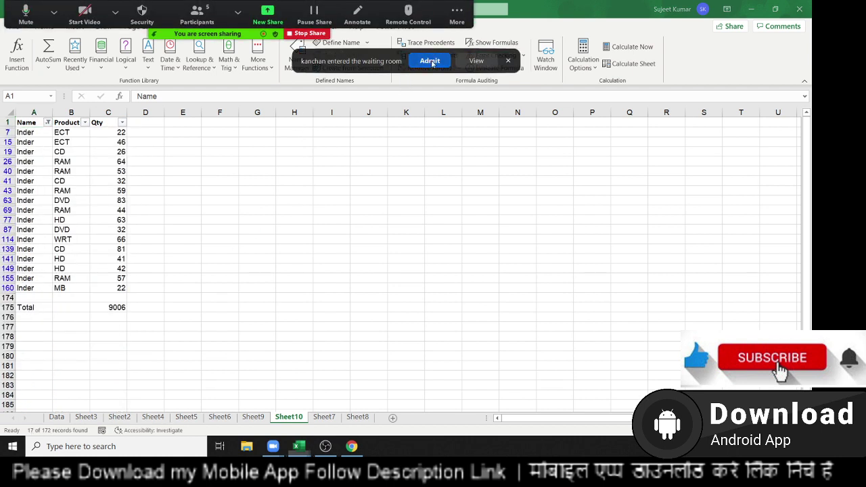
{"action": "left_click", "coordinate": [115, 278]}
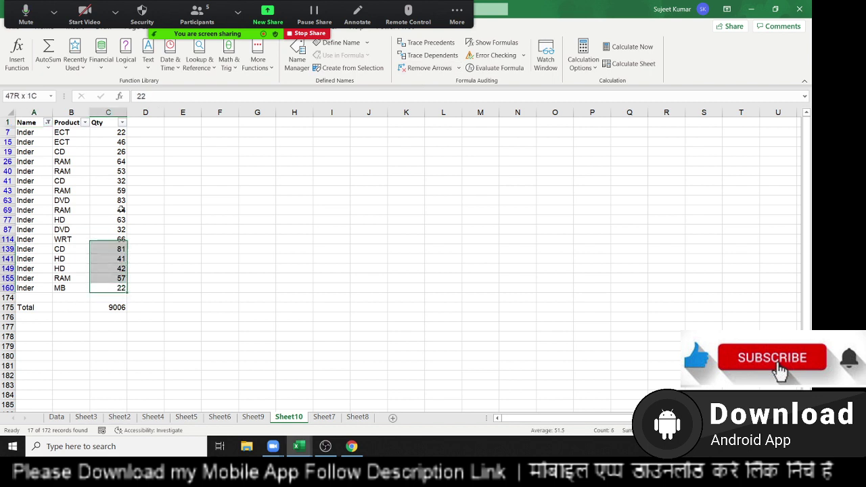
{"action": "left_click_drag", "start_coordinate": [118, 288], "coordinate": [112, 142]}
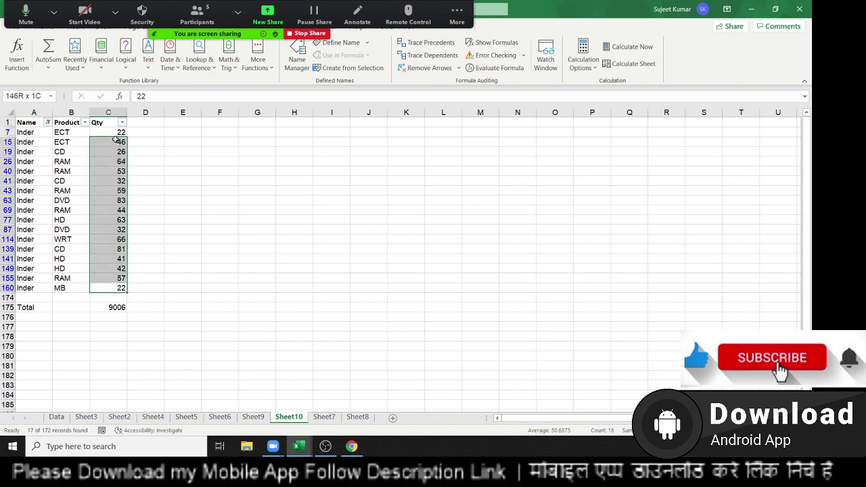
{"action": "left_click", "coordinate": [41, 258]}
Remove the header filters and move to the Total cell C175.
{"action": "key", "text": "ctrl+shift+l"}
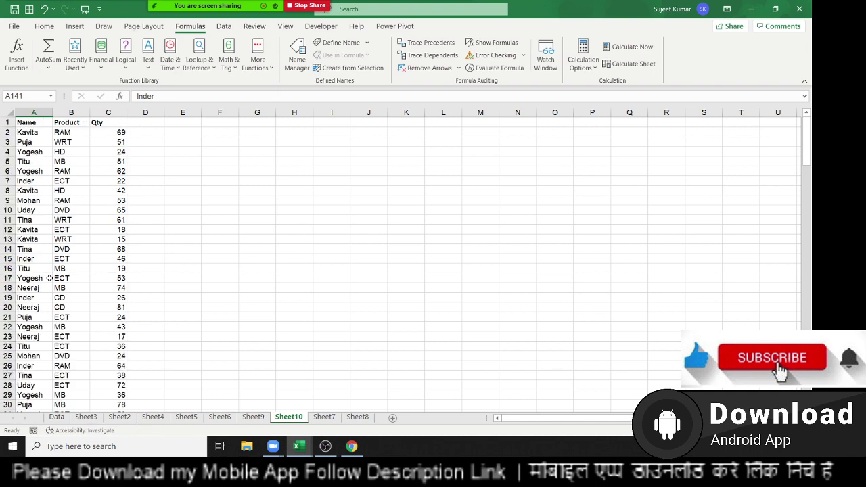
{"action": "key", "text": "ctrl+Down"}
{"action": "key", "text": "Down"}
{"action": "key", "text": "Down"}
{"action": "key", "text": "Right"}
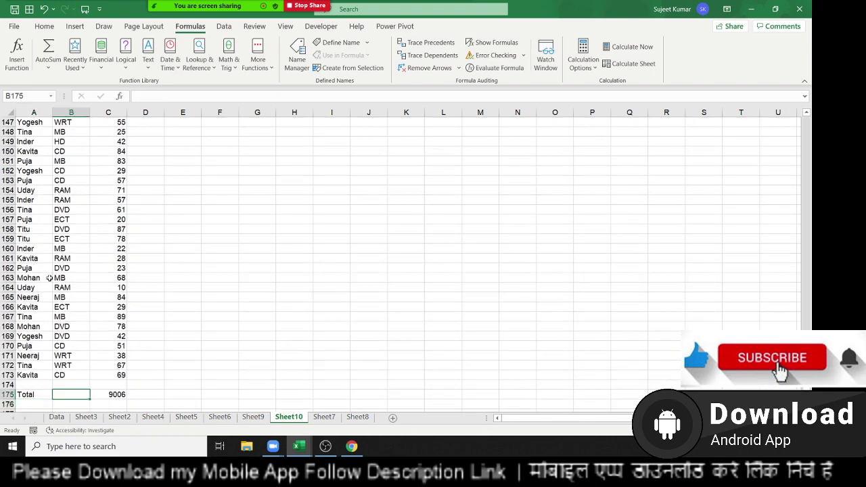
{"action": "key", "text": "Right"}
Enter =SUBTOTAL(9,C2:C173) in C175, keeping the total at 9006.
{"action": "type", "text": "="}
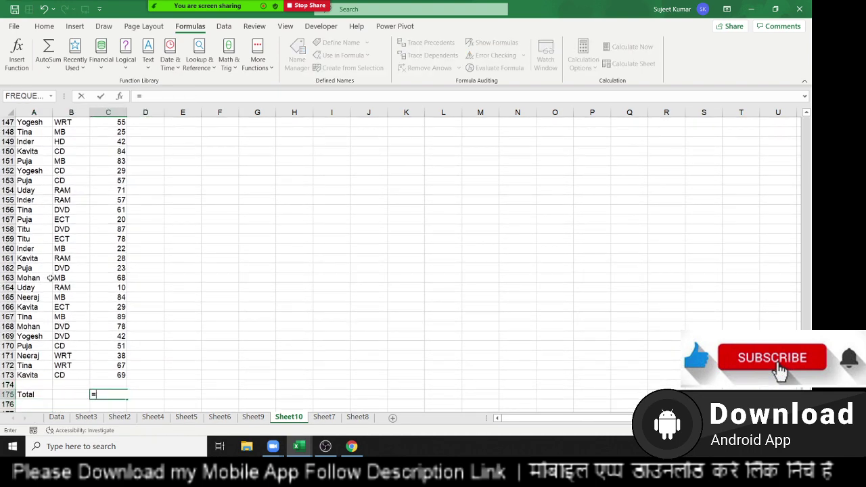
{"action": "type", "text": "sub"}
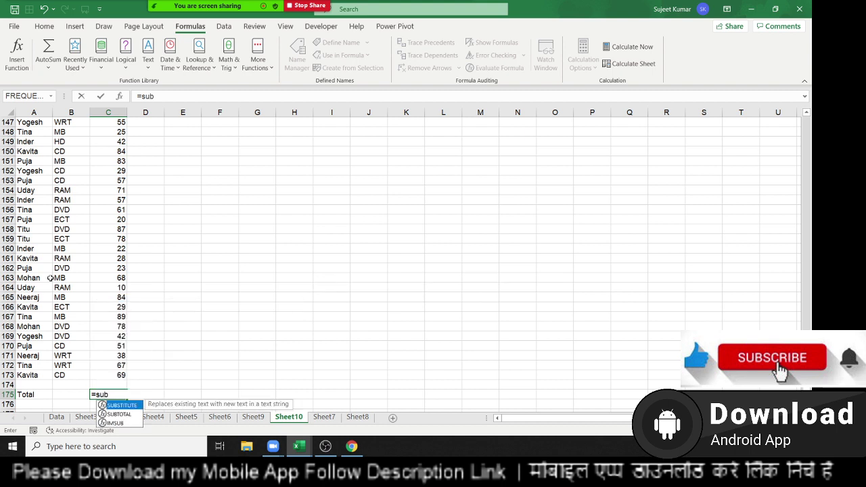
{"action": "key", "text": "Down"}
{"action": "key", "text": "Tab"}
{"action": "key", "text": "Down"}
{"action": "key", "text": "Down"}
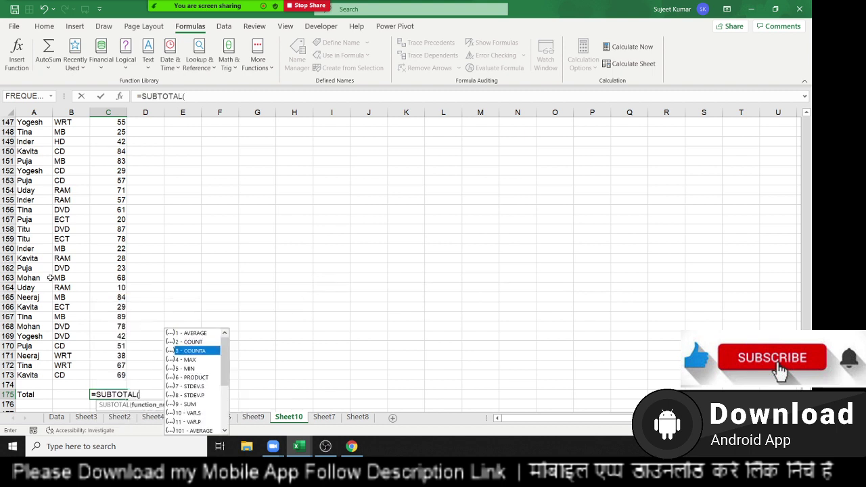
{"action": "key", "text": "Down"}
{"action": "key", "text": "Down"}
{"action": "key", "text": "Down"}
{"action": "key", "text": "Down"}
{"action": "key", "text": "Down"}
{"action": "key", "text": "Down"}
{"action": "key", "text": "Tab"}
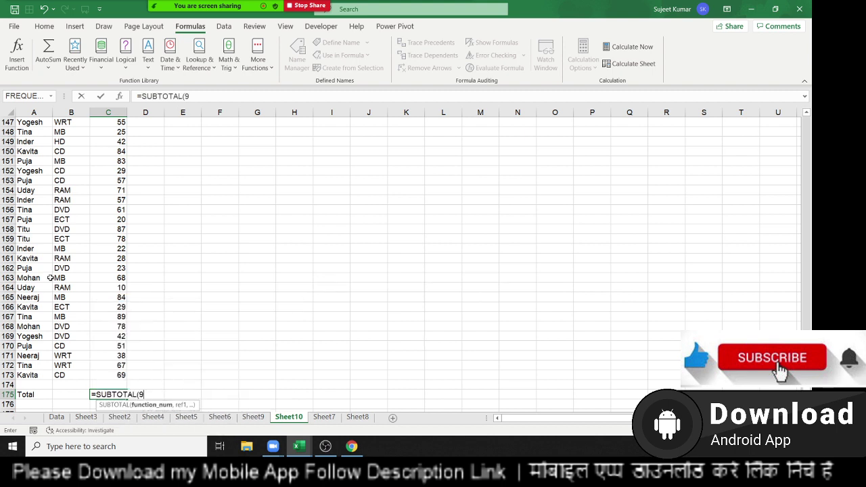
{"action": "type", "text": ","}
{"action": "key", "text": "Up"}
{"action": "key", "text": "Up"}
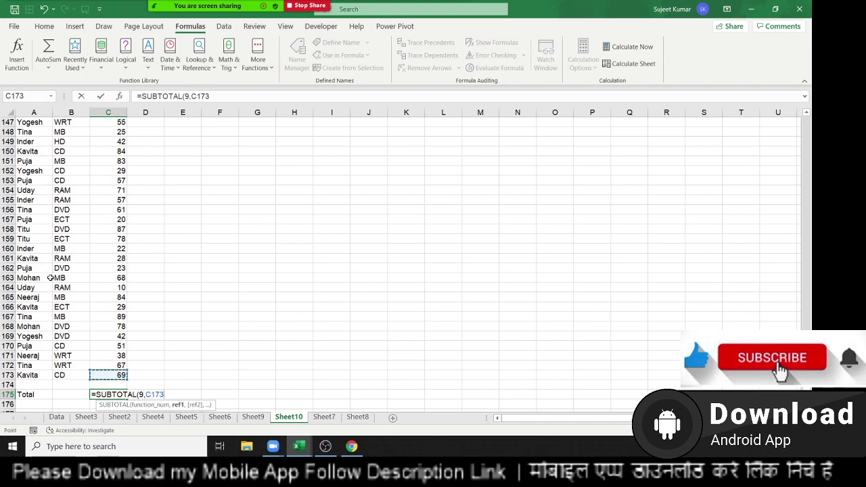
{"action": "key", "text": "ctrl+shift+Up"}
{"action": "key", "text": "shift+Down"}
{"action": "key", "text": "Return"}
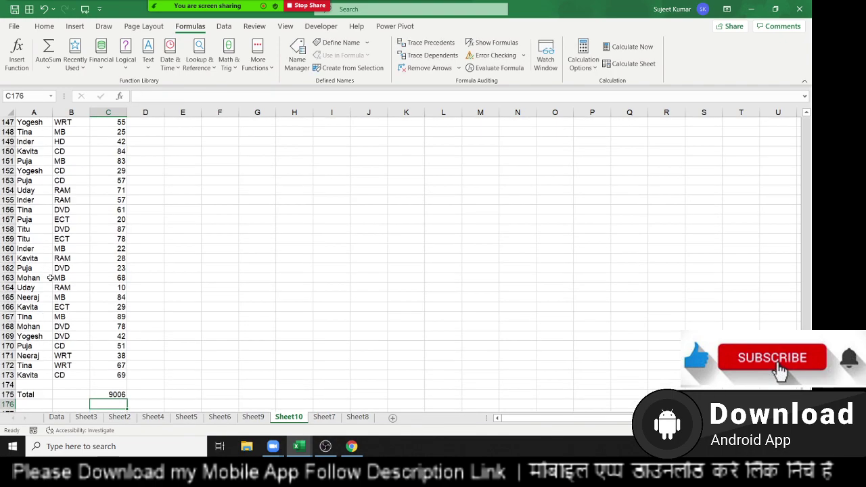
{"action": "key", "text": "ctrl+Up"}
{"action": "key", "text": "ctrl+Up"}
{"action": "key", "text": "ctrl+Up"}
Turn the header filters back on.
{"action": "key", "text": "ctrl+shift+l"}
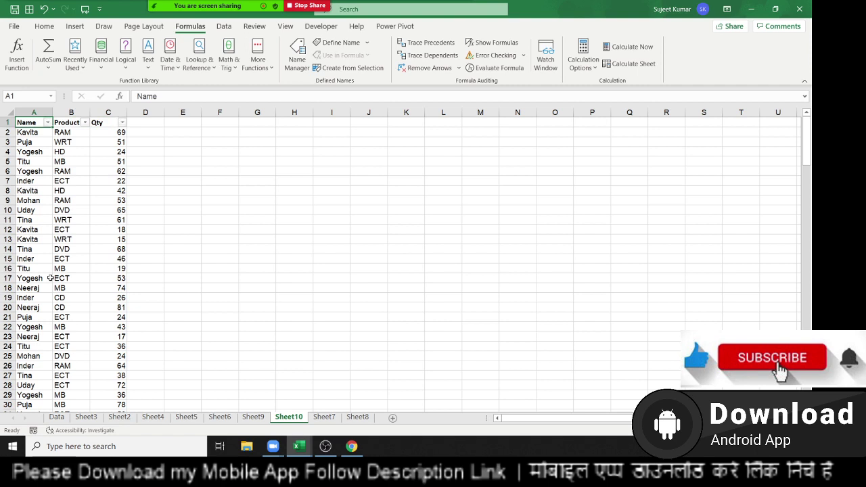
{"action": "left_click", "coordinate": [121, 123]}
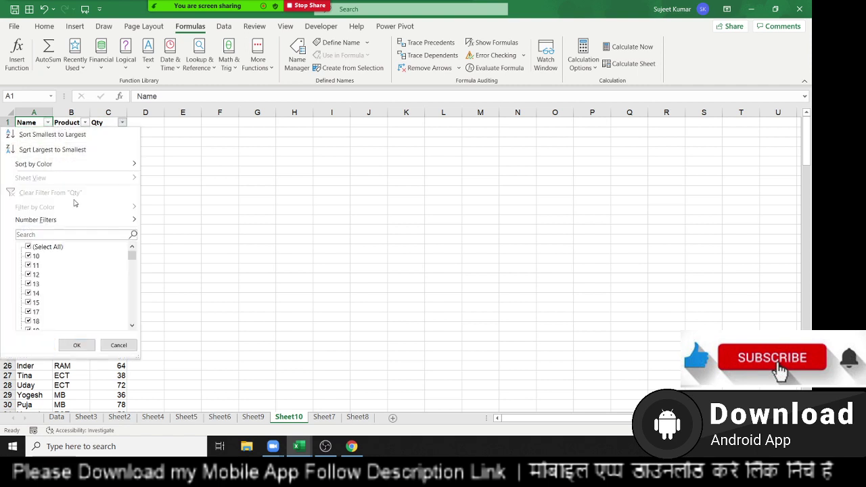
{"action": "left_click", "coordinate": [220, 203]}
Enter 85, 25 and 63 in F3:F5.
{"action": "left_click", "coordinate": [224, 191]}
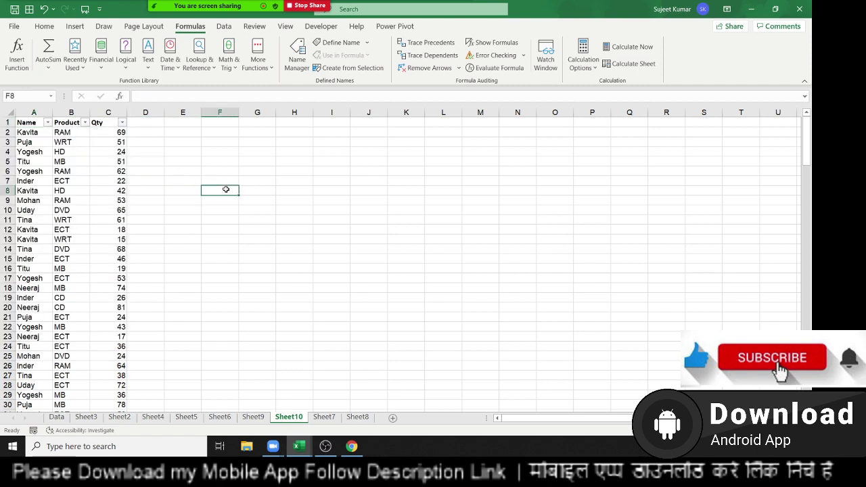
{"action": "left_click", "coordinate": [223, 176]}
{"action": "left_click", "coordinate": [230, 142]}
{"action": "scroll", "coordinate": [125, 261], "scroll_direction": "down", "scroll_amount": 4}
{"action": "scroll", "coordinate": [133, 281], "scroll_direction": "up", "scroll_amount": 4}
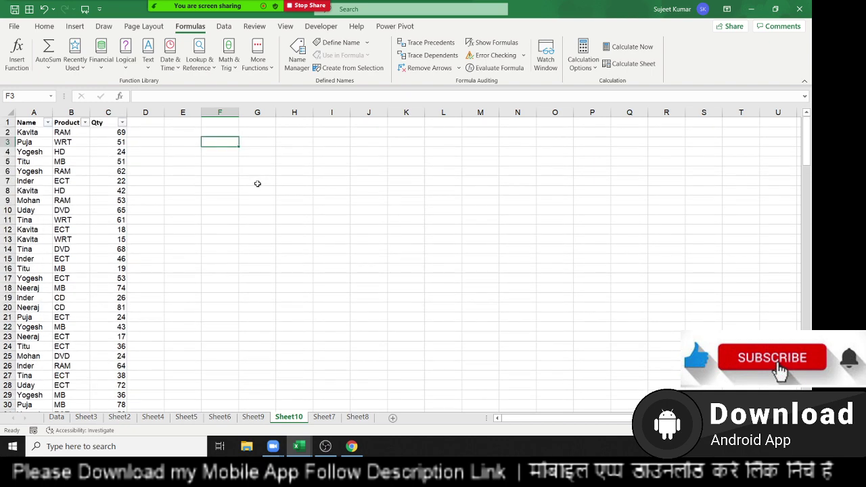
{"action": "type", "text": "85"}
{"action": "key", "text": "Return"}
{"action": "type", "text": "25"}
{"action": "key", "text": "Return"}
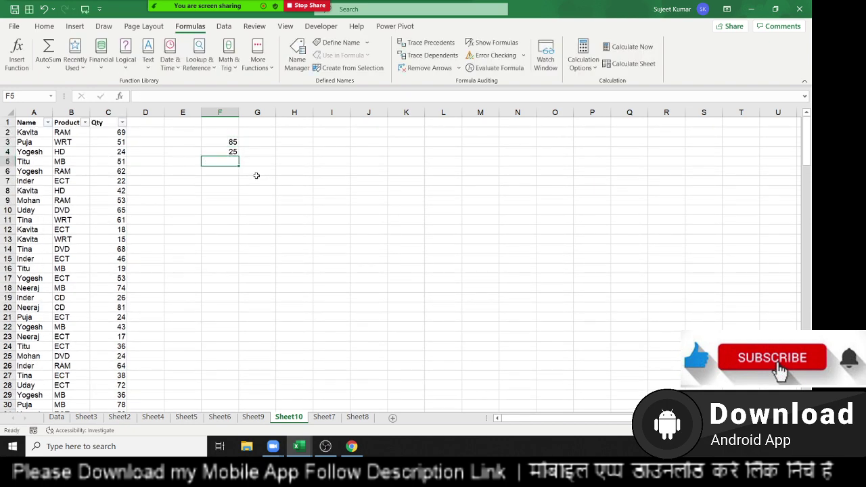
{"action": "type", "text": "63"}
{"action": "key", "text": "Return"}
Put the divide-by-zero formula =E6/0 in F6 and 15, 36, 225 in F7:F9.
{"action": "type", "text": "="}
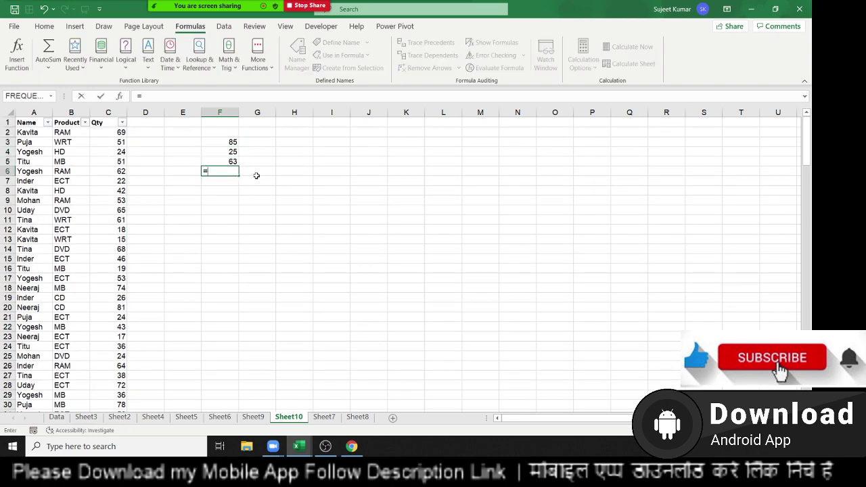
{"action": "key", "text": "Left"}
{"action": "type", "text": "/0"}
{"action": "key", "text": "Return"}
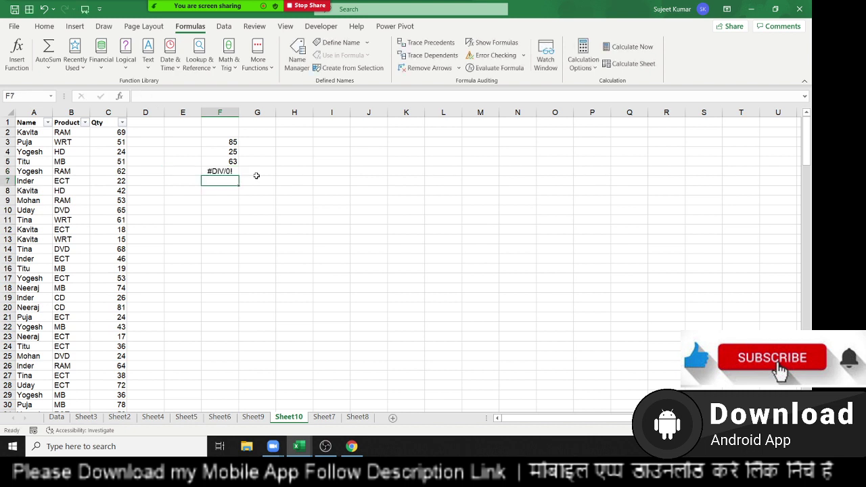
{"action": "type", "text": "15"}
{"action": "key", "text": "Return"}
{"action": "type", "text": "36"}
{"action": "key", "text": "Return"}
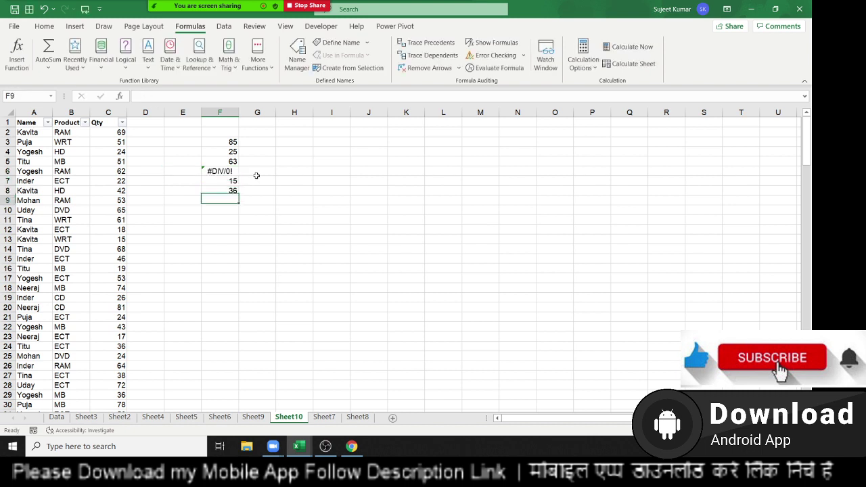
{"action": "type", "text": "225"}
{"action": "key", "text": "Return"}
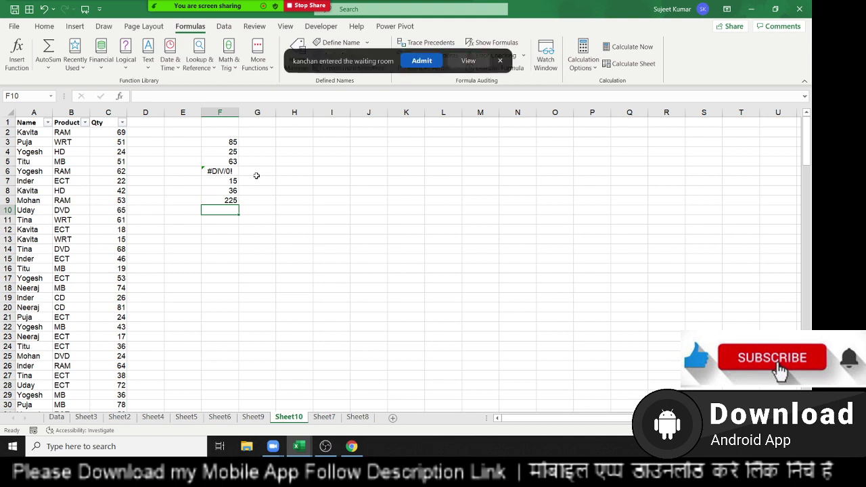
Add =SUM(F3:F9) in F10, which returns #DIV/0!
{"action": "key", "text": "alt+equal"}
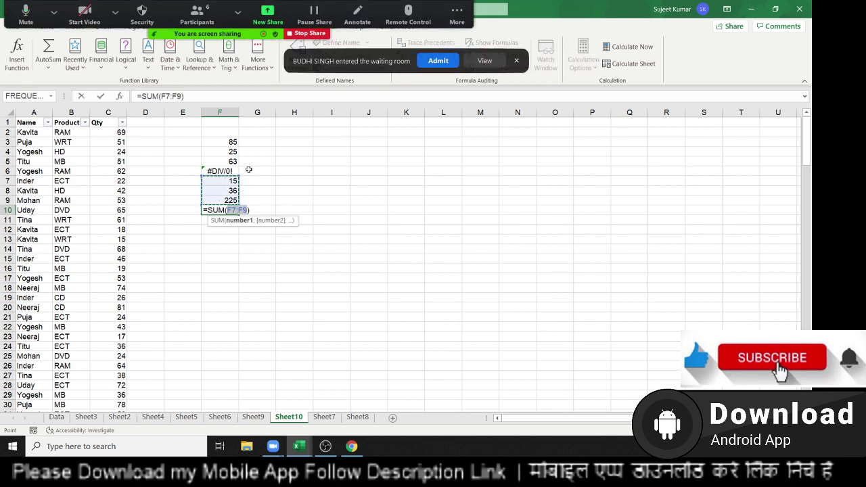
{"action": "left_click_drag", "start_coordinate": [230, 200], "coordinate": [237, 141]}
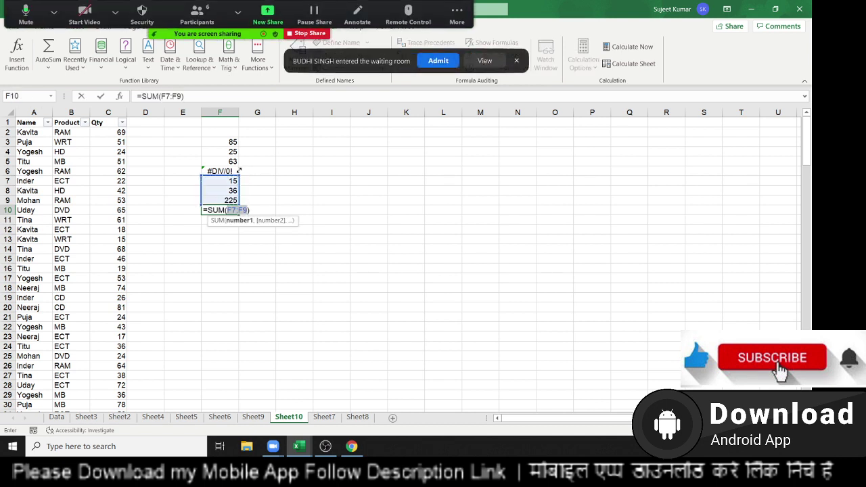
{"action": "key", "text": "Return"}
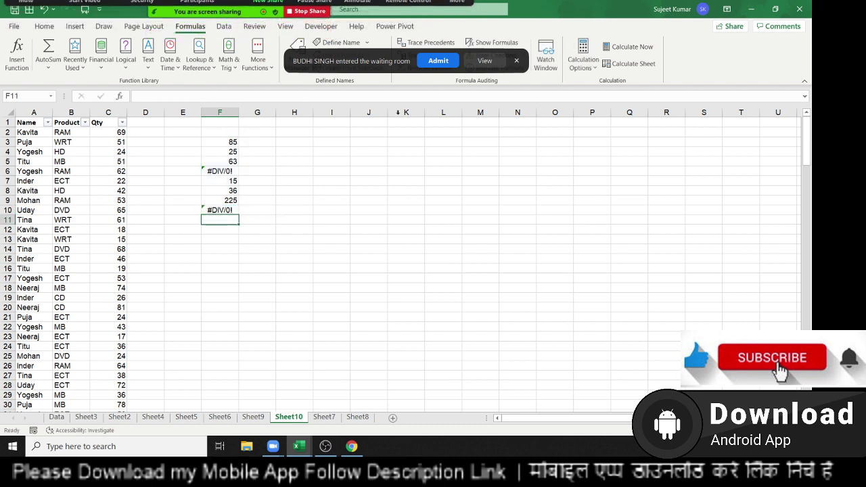
{"action": "left_click", "coordinate": [438, 61]}
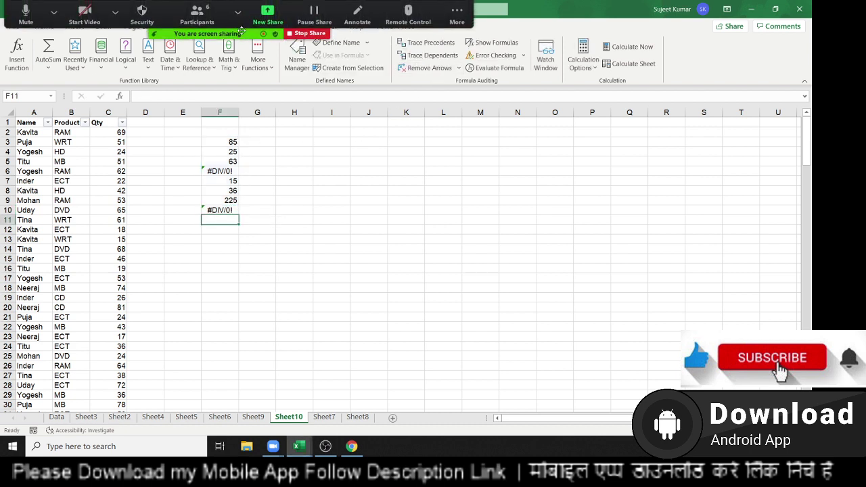
{"action": "left_click", "coordinate": [222, 209]}
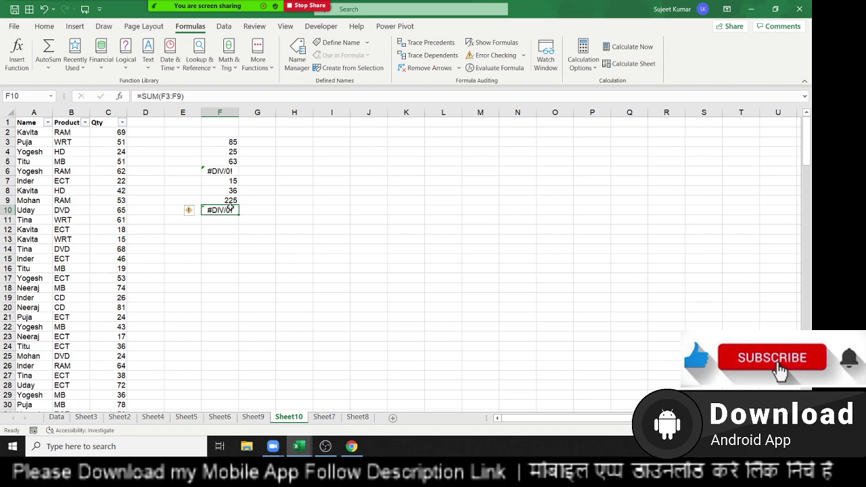
{"action": "left_click", "coordinate": [109, 222]}
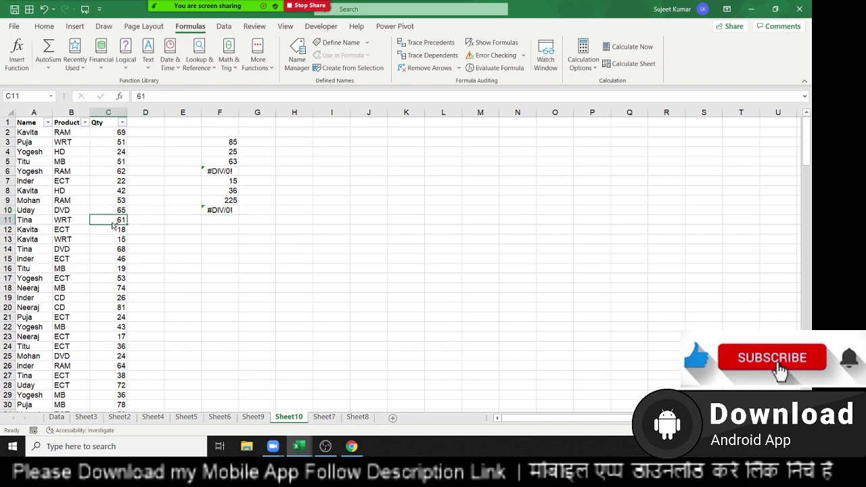
Replace the quantity in C171 with =NA() to test the total.
{"action": "key", "text": "ctrl+Down"}
{"action": "key", "text": "ctrl+Down"}
{"action": "key", "text": "Up"}
{"action": "key", "text": "Up"}
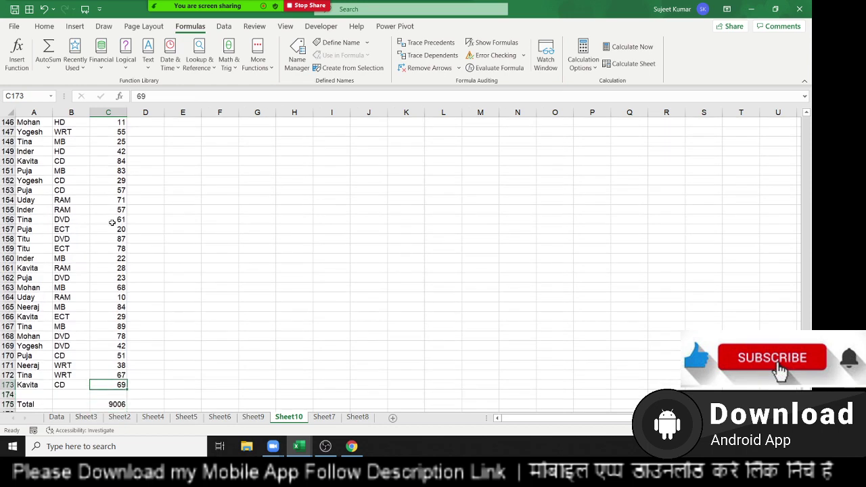
{"action": "key", "text": "Up"}
{"action": "key", "text": "Up"}
{"action": "type", "text": "=na"}
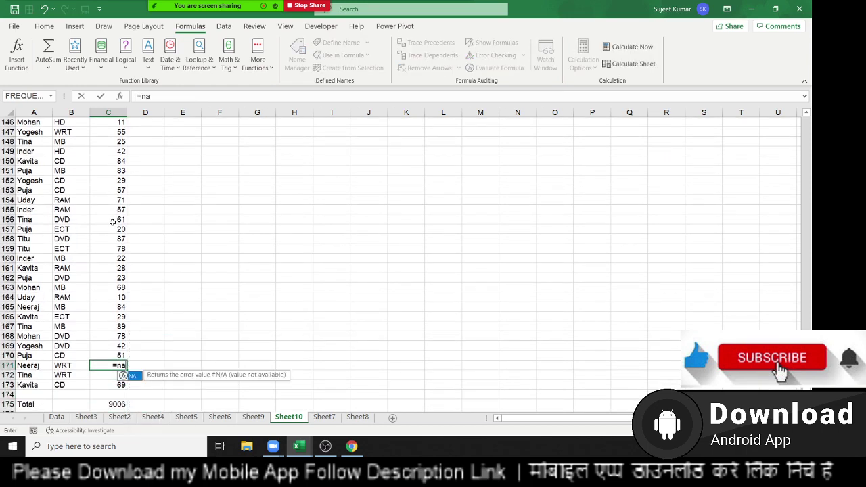
{"action": "type", "text": "()"}
{"action": "key", "text": "Return"}
Undo the #N/A entry so C171 is 38 again, and return to Total cell C175.
{"action": "scroll", "coordinate": [116, 270], "scroll_direction": "down", "scroll_amount": 3}
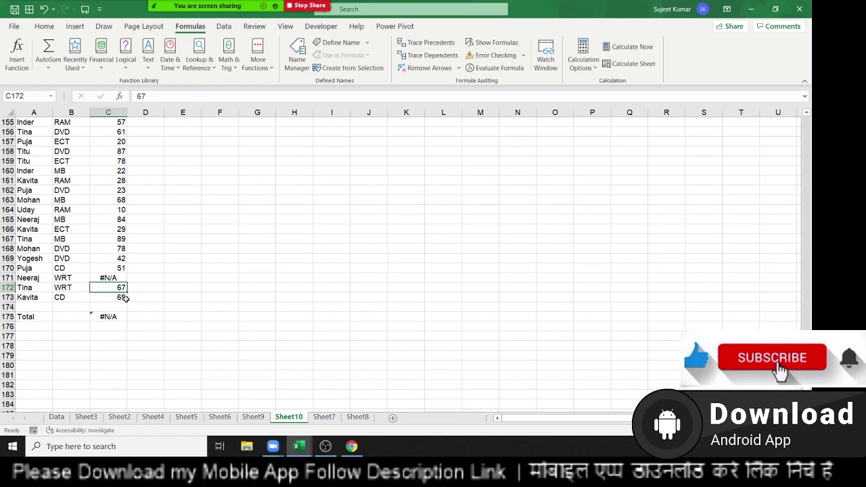
{"action": "left_click", "coordinate": [117, 316]}
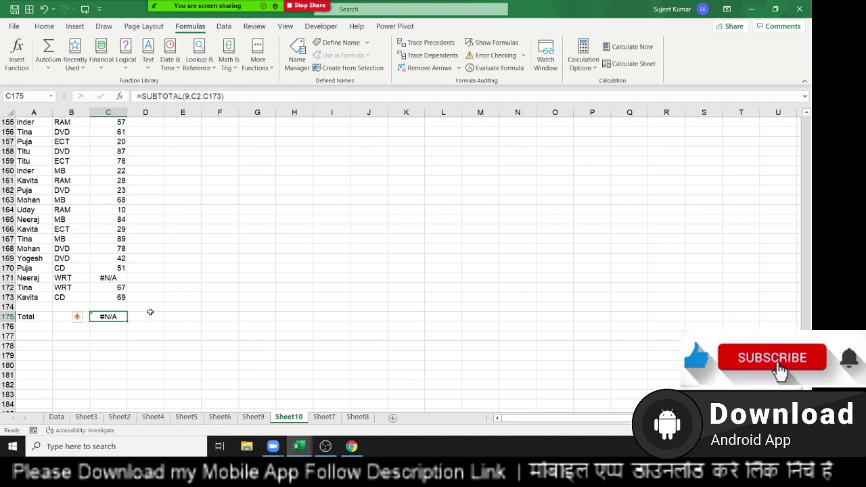
{"action": "key", "text": "ctrl+z"}
{"action": "key", "text": "ctrl+Up"}
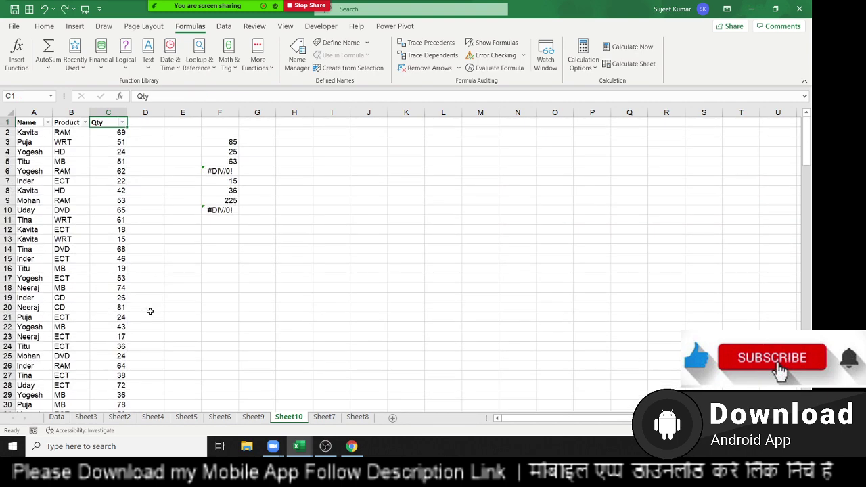
{"action": "key", "text": "Down"}
{"action": "key", "text": "ctrl+Down"}
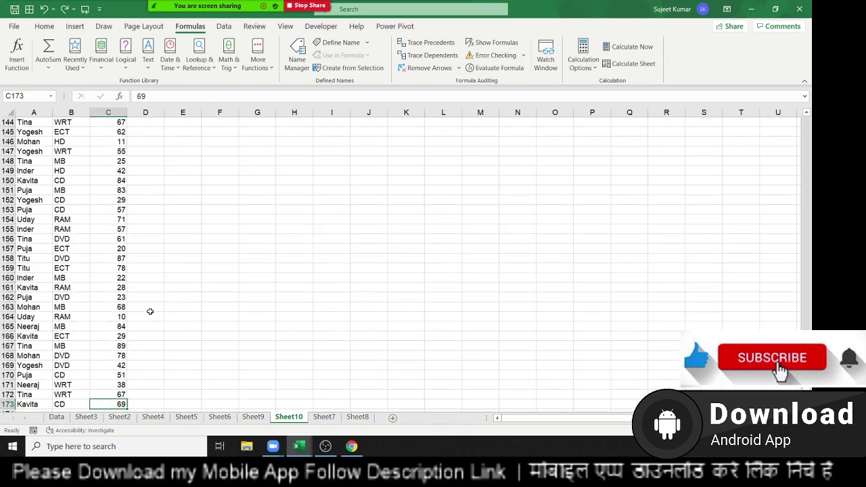
{"action": "key", "text": "ctrl+Down"}
Enter =AGGREGATE(9,7,C2:C173) in C175, totalling 9006 while ignoring hidden rows and errors.
{"action": "type", "text": "="}
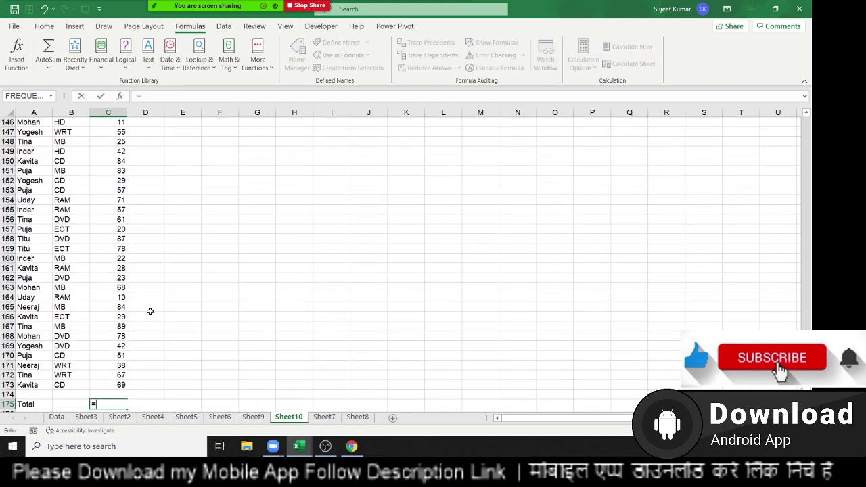
{"action": "type", "text": "ag"}
{"action": "key", "text": "Tab"}
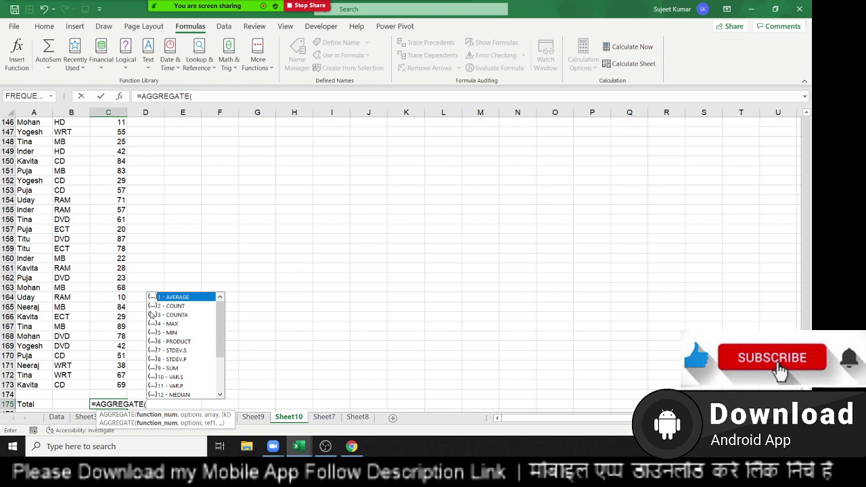
{"action": "key", "text": "Down"}
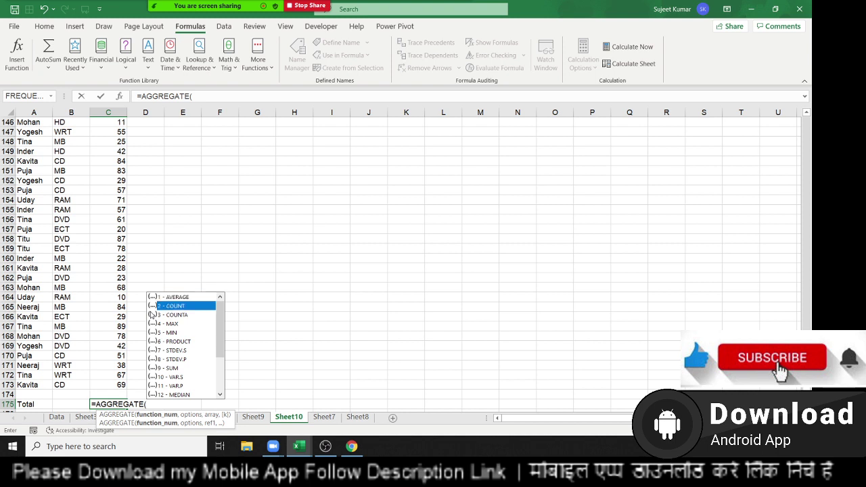
{"action": "key", "text": "Down"}
{"action": "key", "text": "Down"}
{"action": "key", "text": "Down"}
{"action": "key", "text": "Down"}
{"action": "key", "text": "Down"}
{"action": "key", "text": "Down"}
{"action": "key", "text": "Down"}
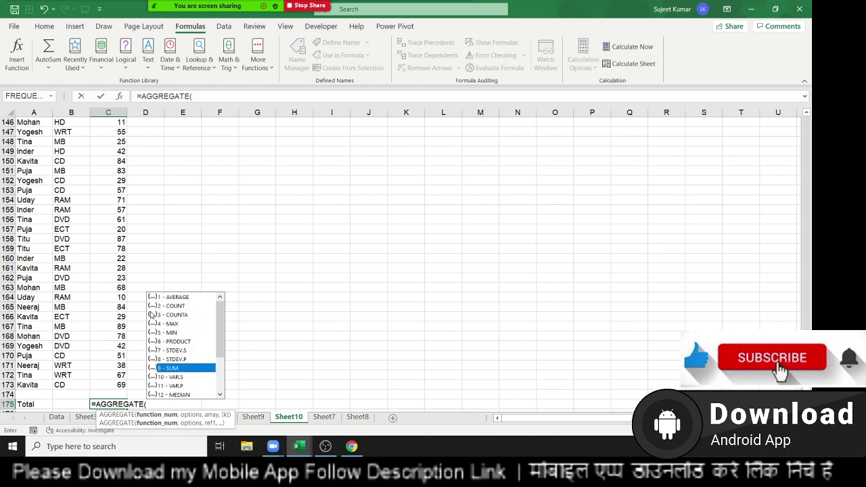
{"action": "key", "text": "Tab"}
{"action": "type", "text": ","}
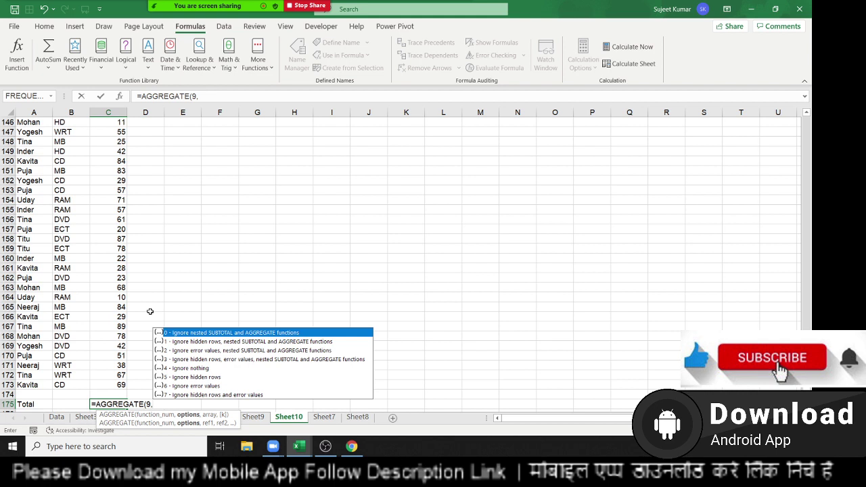
{"action": "key", "text": "Down"}
{"action": "key", "text": "Down"}
{"action": "key", "text": "Down"}
{"action": "key", "text": "Down"}
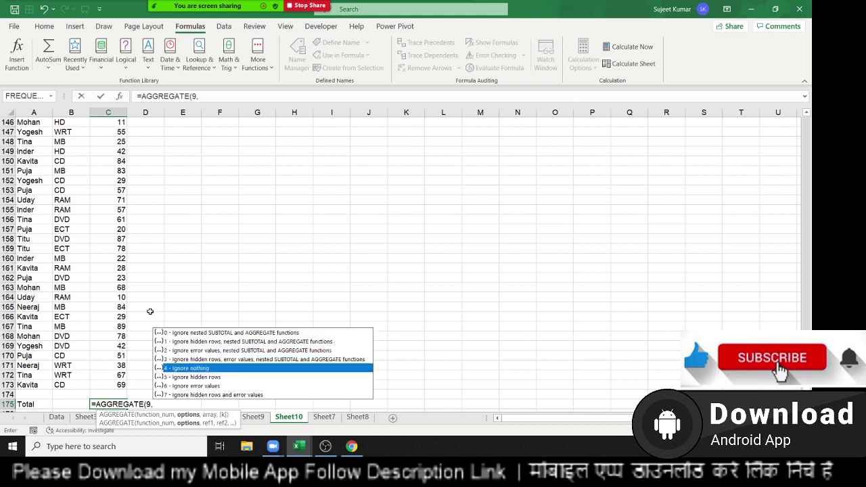
{"action": "key", "text": "Down"}
{"action": "key", "text": "Down"}
{"action": "key", "text": "Down"}
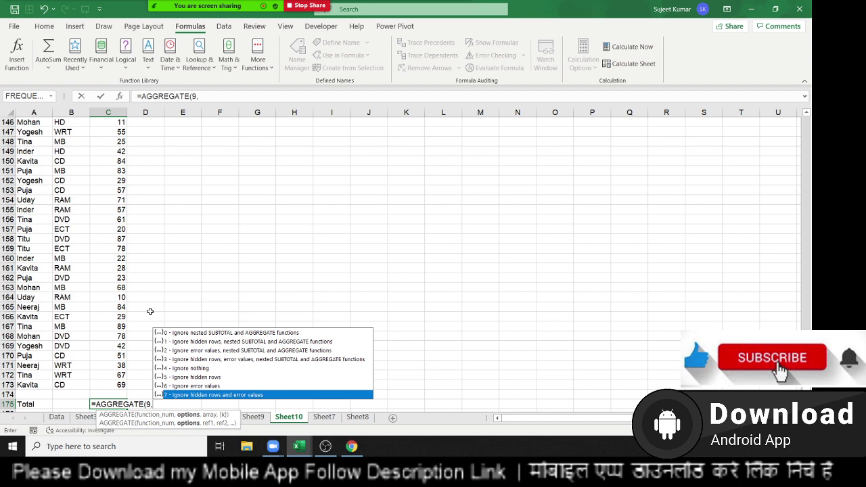
{"action": "key", "text": "Tab"}
{"action": "type", "text": ","}
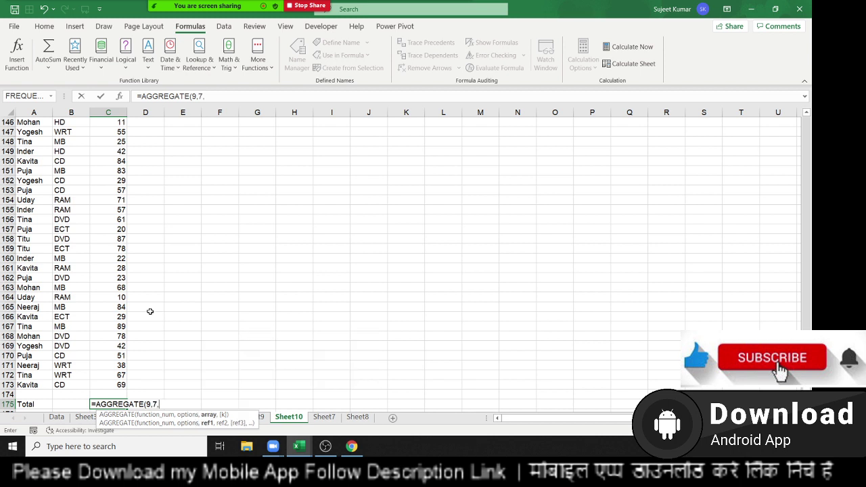
{"action": "key", "text": "Up"}
{"action": "key", "text": "Up"}
{"action": "key", "text": "ctrl+shift+Up"}
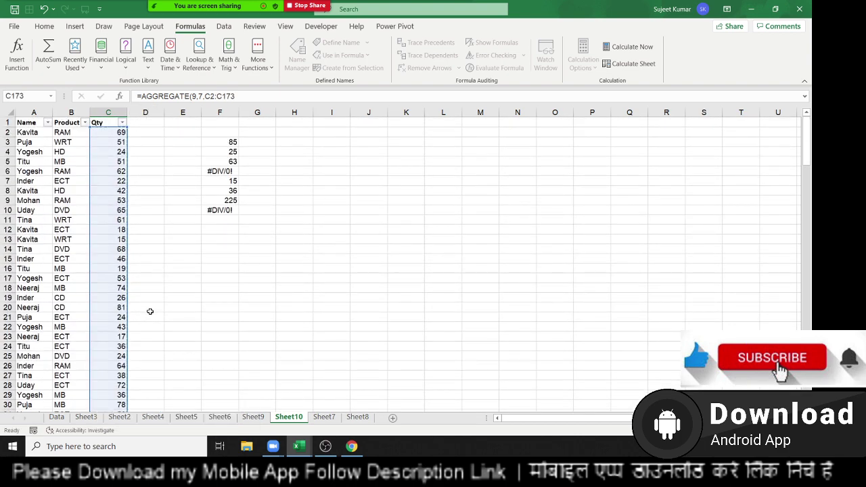
{"action": "key", "text": "Return"}
Enter =NA() in C170, so the AGGREGATE total becomes 8955.
{"action": "left_click", "coordinate": [106, 348]}
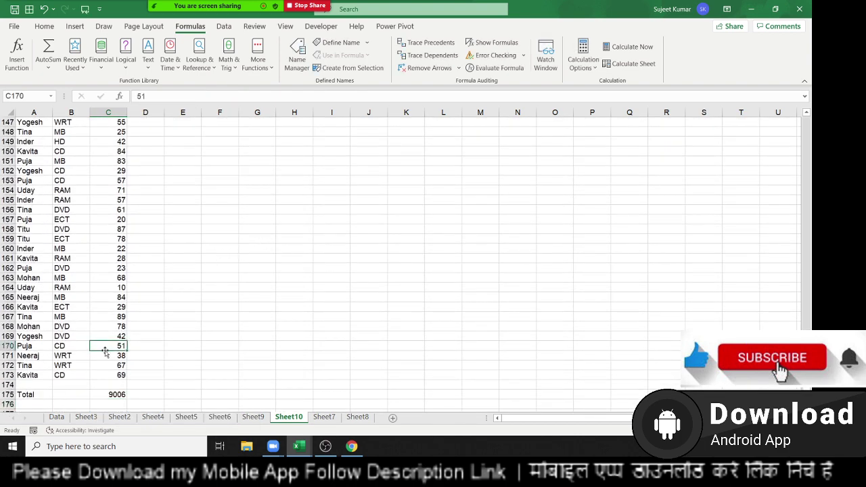
{"action": "type", "text": "=na"}
{"action": "key", "text": "Tab"}
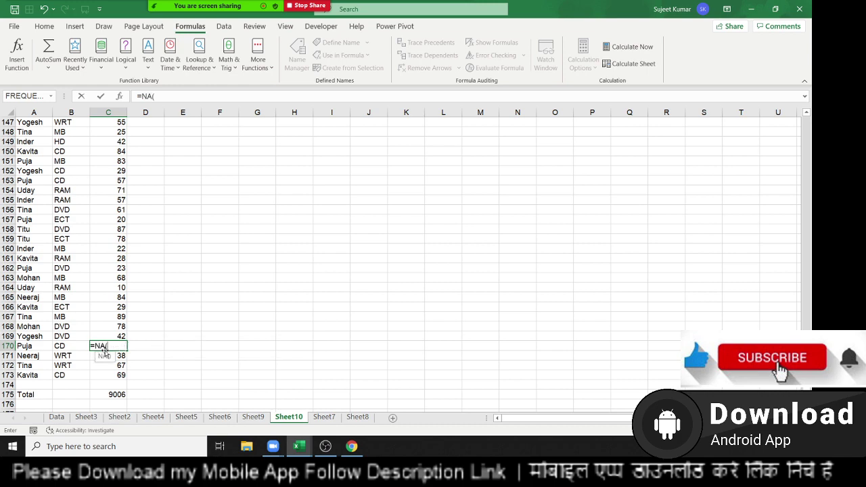
{"action": "key", "text": "Return"}
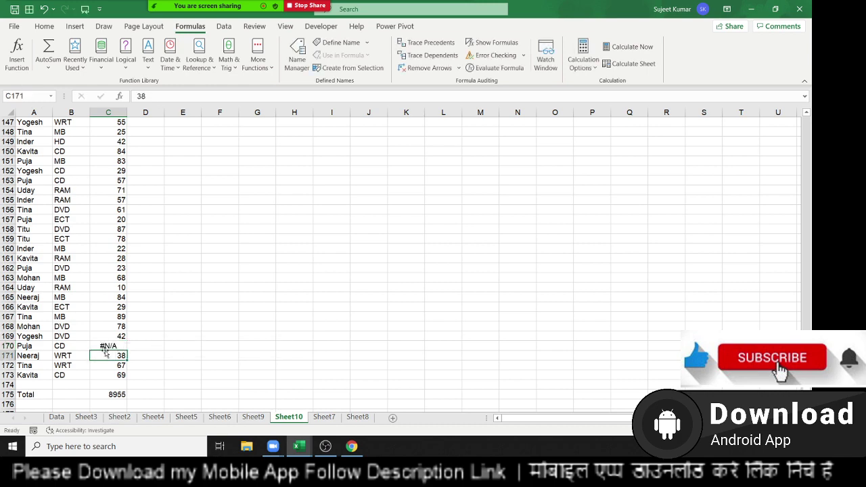
{"action": "left_click", "coordinate": [105, 347]}
{"action": "key", "text": "ctrl+Home"}
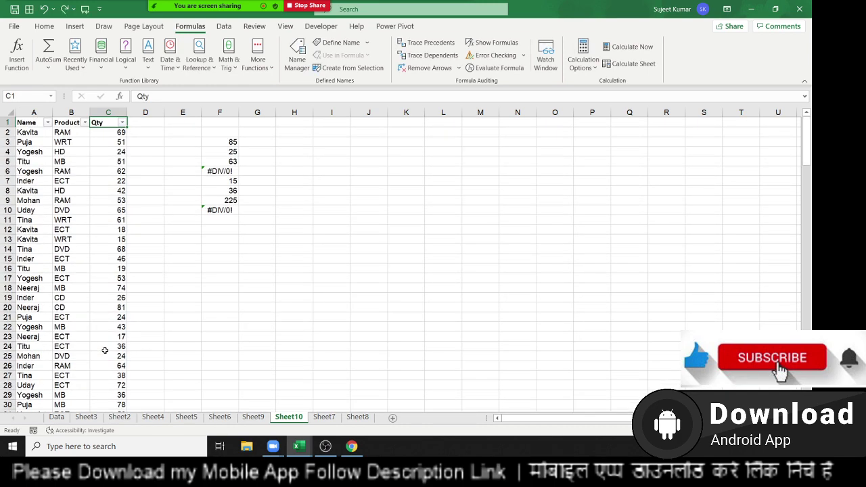
Filter the Name column to Inder only, then remove the header filters.
{"action": "left_click", "coordinate": [55, 123]}
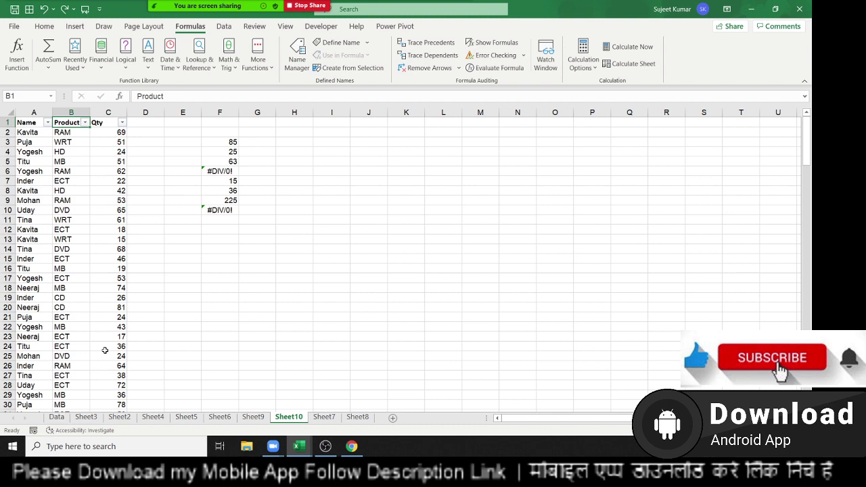
{"action": "left_click", "coordinate": [47, 122]}
{"action": "left_click", "coordinate": [47, 247]}
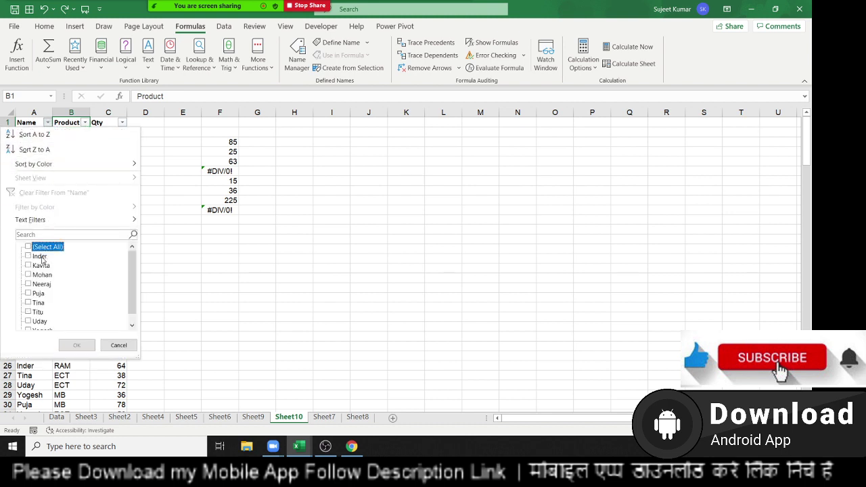
{"action": "left_click", "coordinate": [40, 256]}
{"action": "left_click", "coordinate": [76, 345]}
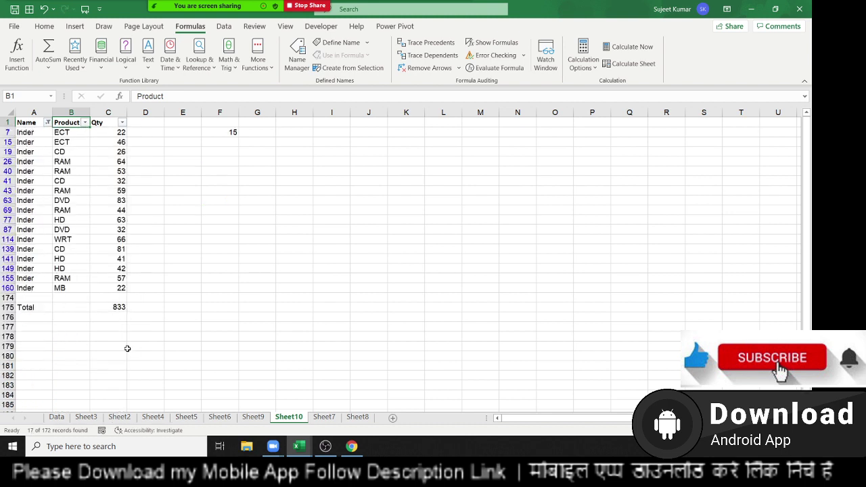
{"action": "left_click", "coordinate": [105, 315]}
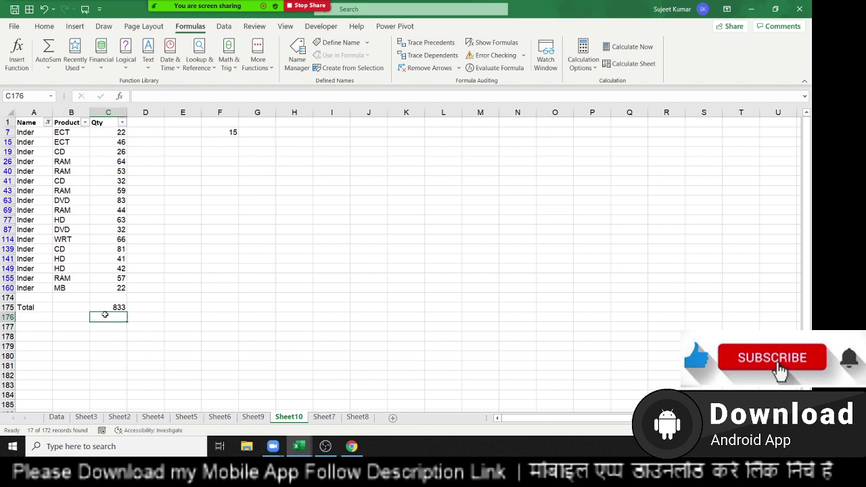
{"action": "key", "text": "ctrl+shift+l"}
Replace F10's sum with =AGGREGATE(9,7,F3:F9), skipping the #DIV/0! error to return 449.
{"action": "left_click", "coordinate": [228, 211]}
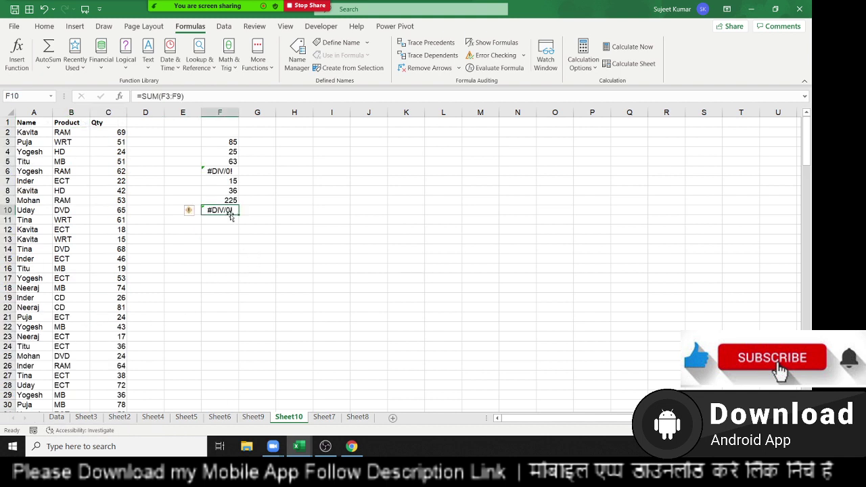
{"action": "key", "text": "Delete"}
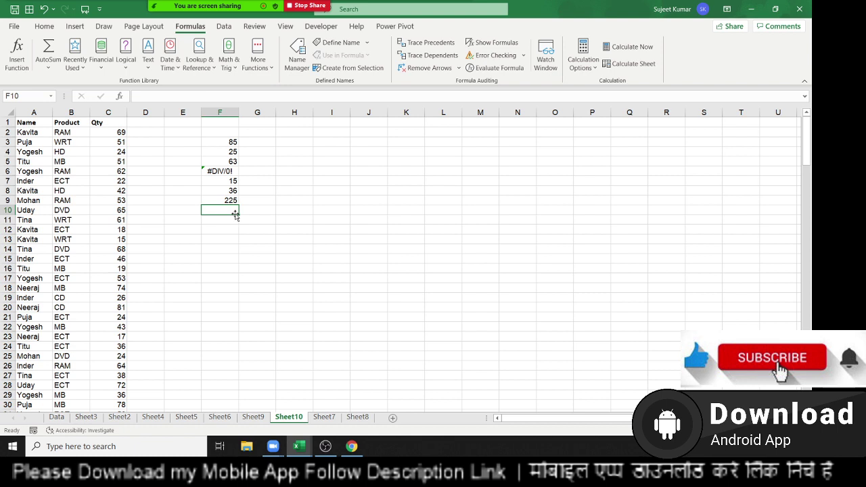
{"action": "type", "text": "="}
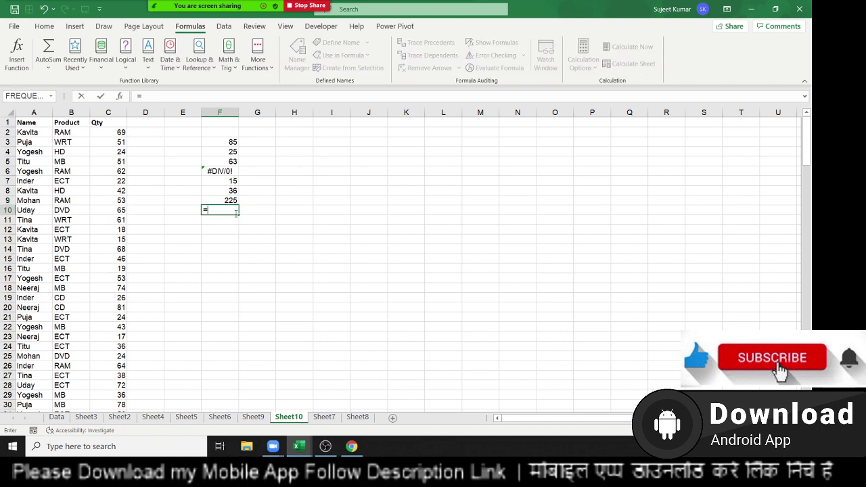
{"action": "type", "text": "ag"}
{"action": "key", "text": "Tab"}
{"action": "key", "text": "Down"}
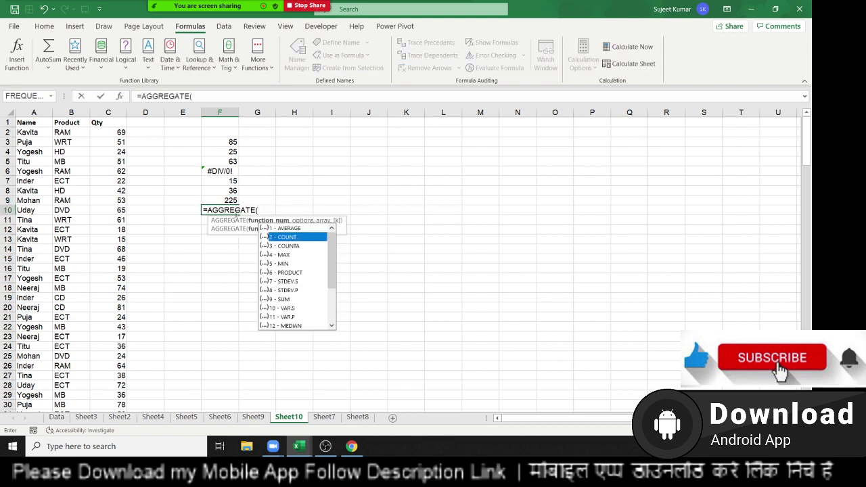
{"action": "key", "text": "Down"}
{"action": "key", "text": "Down"}
{"action": "key", "text": "Down"}
{"action": "key", "text": "Down"}
{"action": "key", "text": "Down"}
{"action": "key", "text": "Down"}
{"action": "key", "text": "Down"}
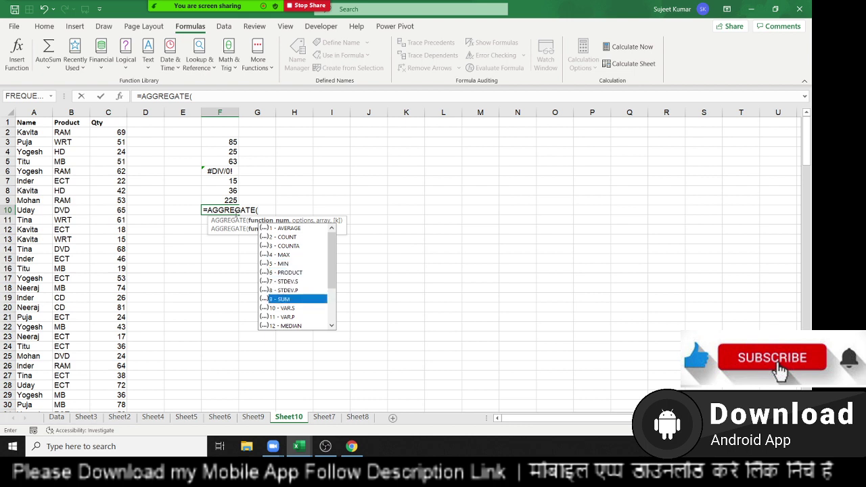
{"action": "key", "text": "Tab"}
{"action": "type", "text": ","}
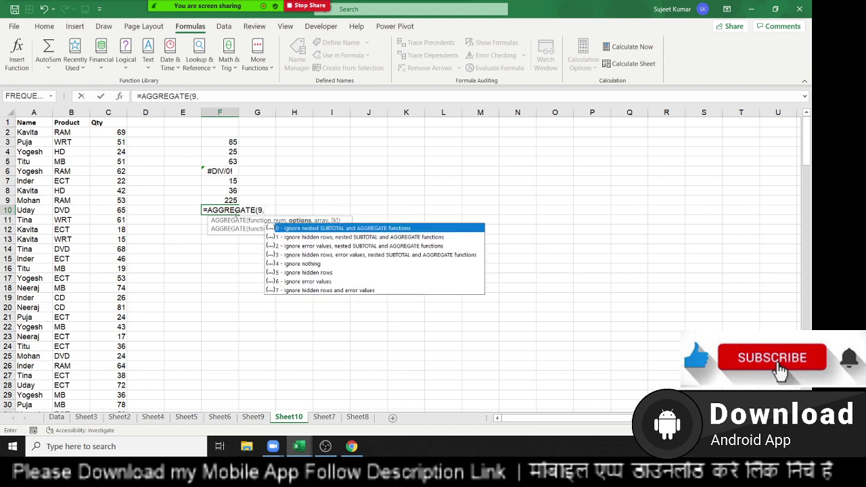
{"action": "key", "text": "Down"}
{"action": "key", "text": "Down"}
{"action": "key", "text": "Down"}
{"action": "key", "text": "Down"}
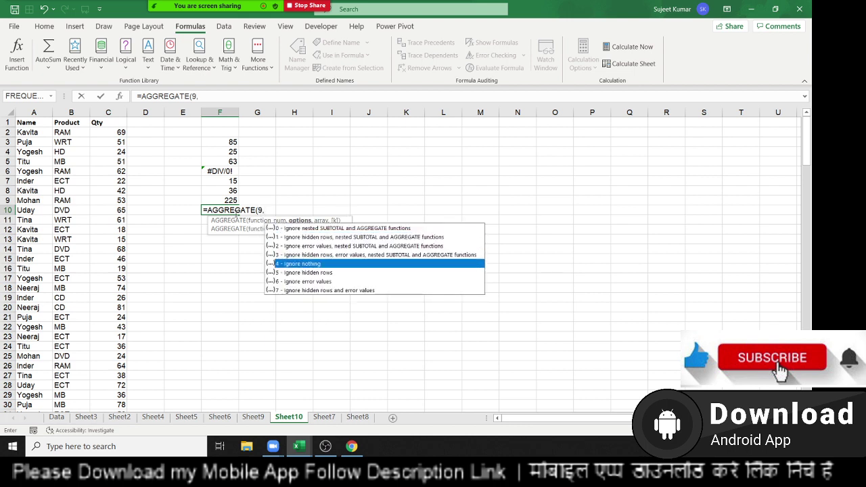
{"action": "key", "text": "Down"}
{"action": "key", "text": "Down"}
{"action": "key", "text": "Down"}
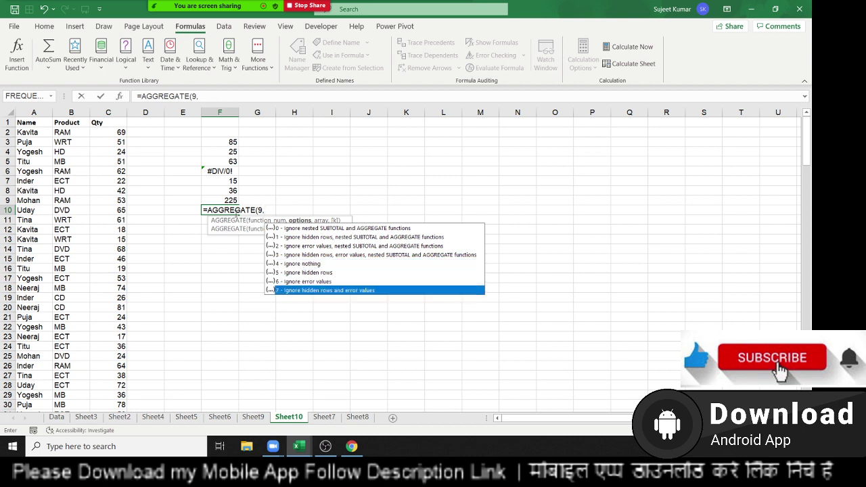
{"action": "key", "text": "Tab"}
{"action": "type", "text": ","}
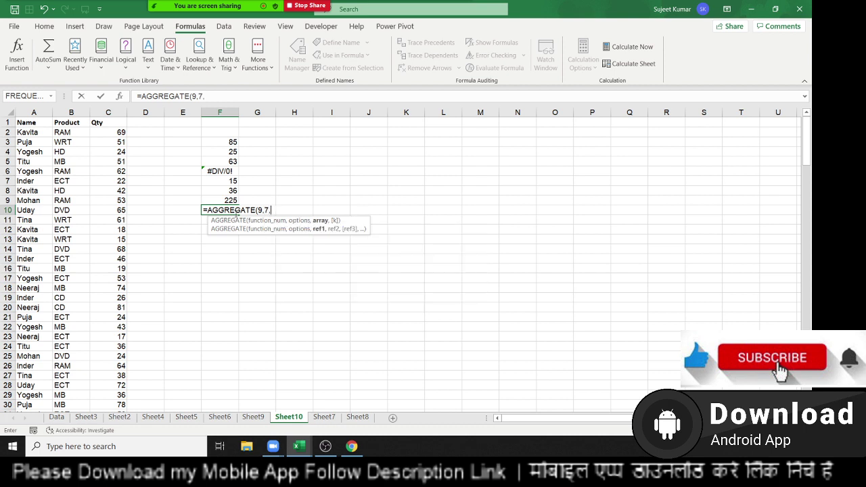
{"action": "left_click_drag", "start_coordinate": [230, 201], "coordinate": [230, 143]}
{"action": "key", "text": "ctrl+Return"}
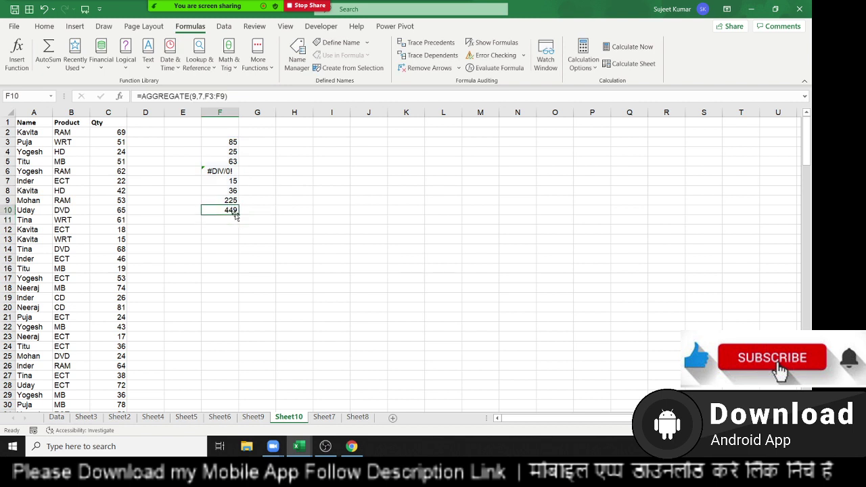
{"action": "left_click", "coordinate": [342, 144]}
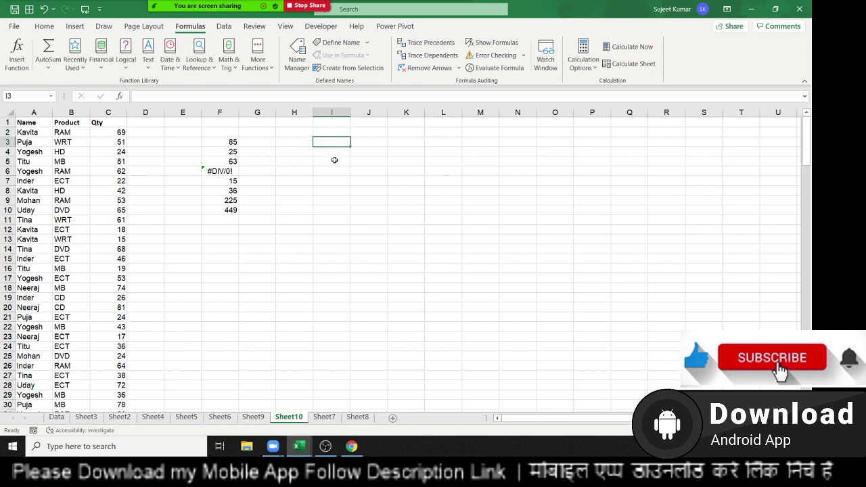
Enter 12.36 in I3 and =ROUND(I3,0) in J3, giving 12.
{"action": "type", "text": "12.36"}
{"action": "key", "text": "Return"}
{"action": "key", "text": "Up"}
{"action": "key", "text": "Right"}
{"action": "type", "text": "=rou"}
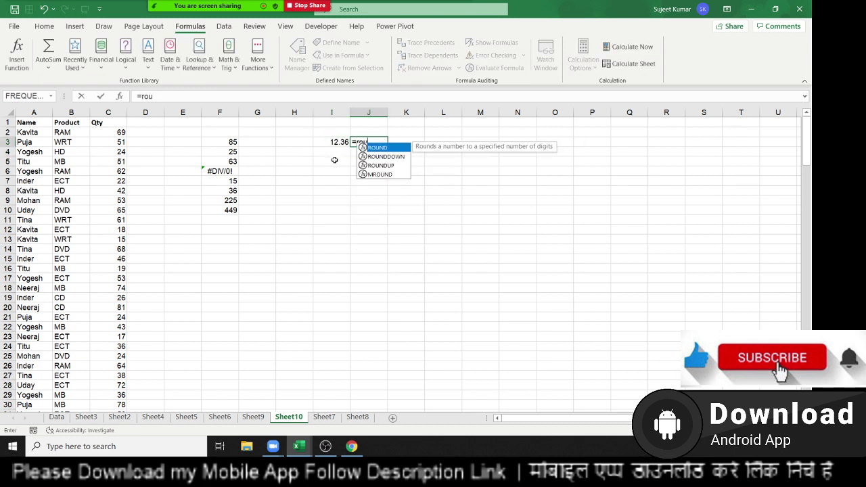
{"action": "key", "text": "Tab"}
{"action": "key", "text": "Left"}
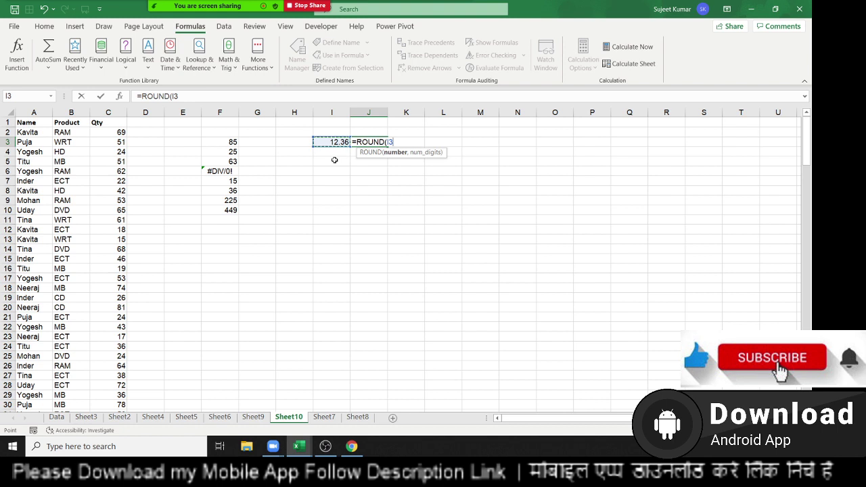
{"action": "type", "text": ",0"}
{"action": "key", "text": "Return"}
Enter =ROUNDUP(I3,0) in J4, giving 13.
{"action": "type", "text": "="}
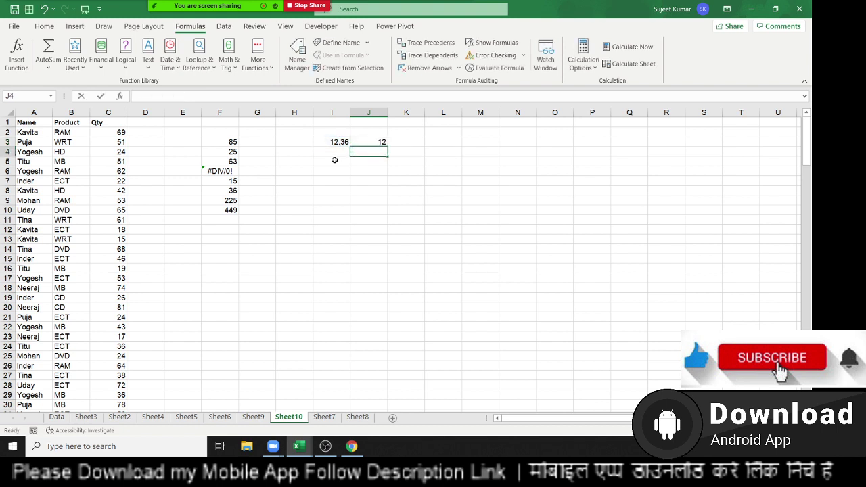
{"action": "type", "text": "rou"}
{"action": "key", "text": "Down"}
{"action": "key", "text": "Down"}
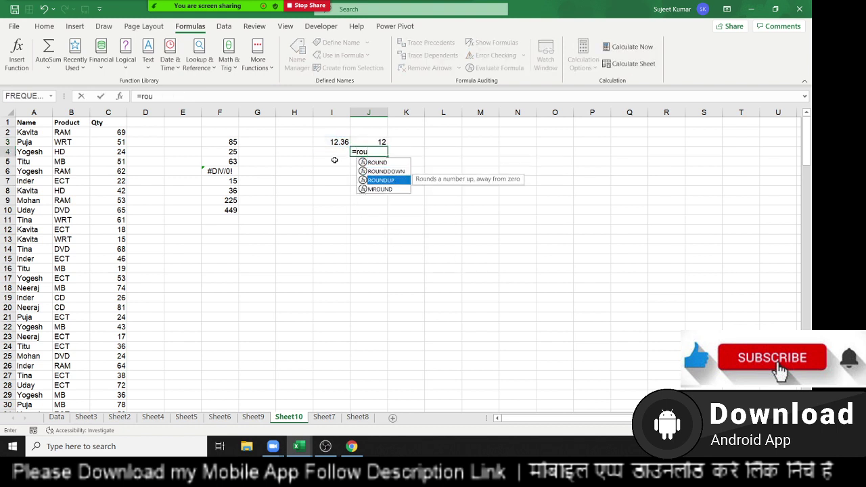
{"action": "key", "text": "Tab"}
{"action": "key", "text": "Left"}
{"action": "key", "text": "Up"}
{"action": "type", "text": ","}
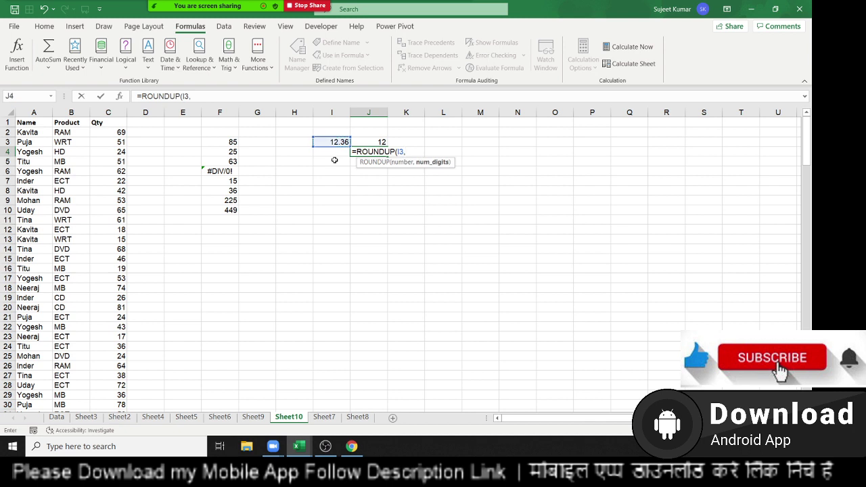
{"action": "type", "text": "0"}
{"action": "key", "text": "Return"}
Enter =ROUNDDOWN(I3,0) in J5, giving 12, and review the three formulas.
{"action": "type", "text": "=r"}
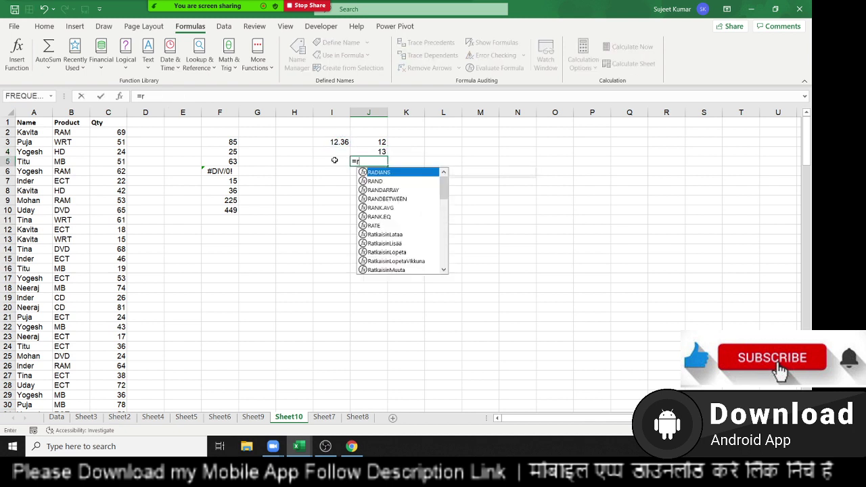
{"action": "type", "text": "ou"}
{"action": "key", "text": "Down"}
{"action": "key", "text": "Down"}
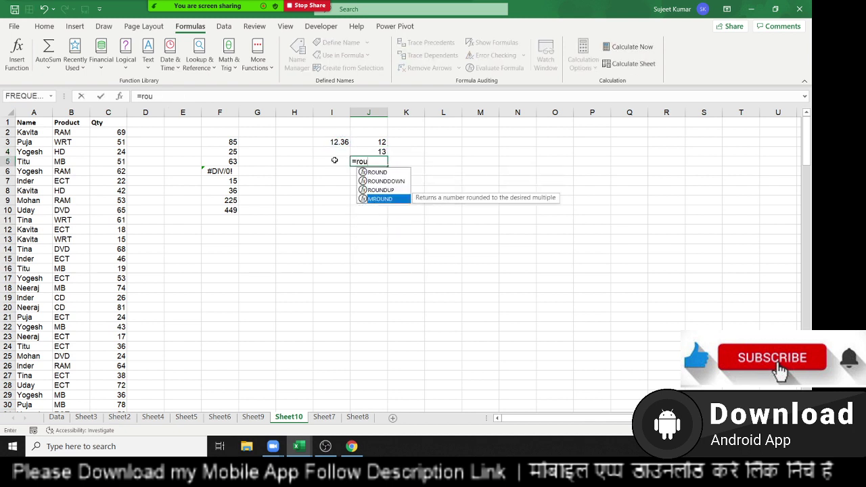
{"action": "key", "text": "Up"}
{"action": "key", "text": "Tab"}
{"action": "key", "text": "Left"}
{"action": "key", "text": "Up"}
{"action": "key", "text": "Up"}
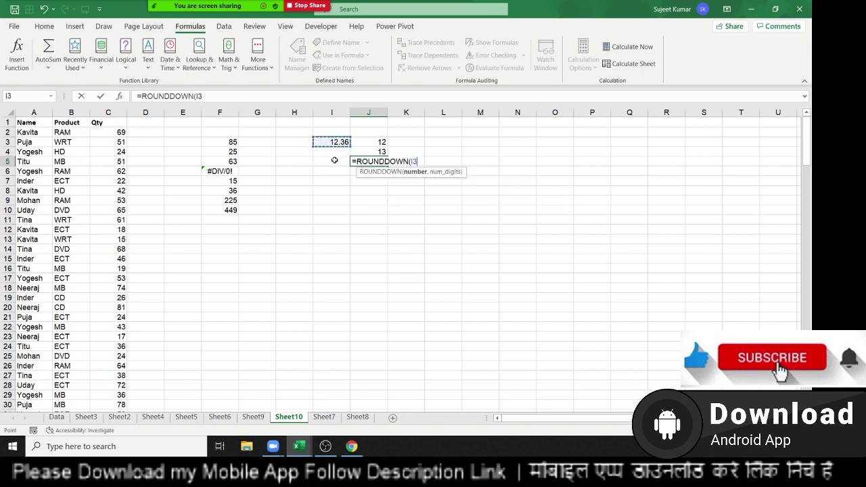
{"action": "type", "text": ","}
{"action": "type", "text": "1"}
{"action": "type", "text": "0"}
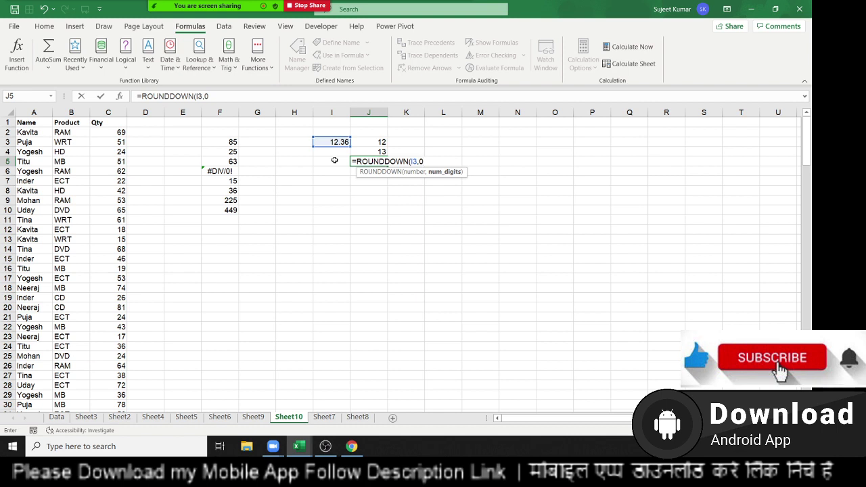
{"action": "key", "text": "Return"}
{"action": "key", "text": "Up"}
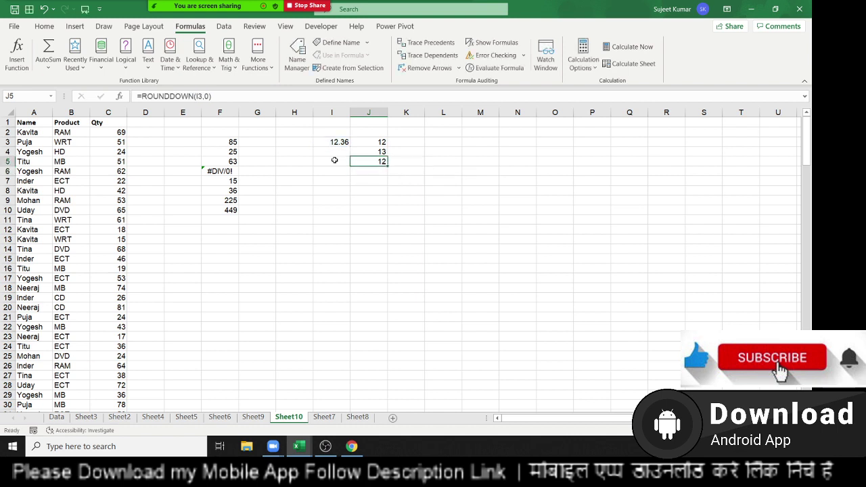
{"action": "key", "text": "Up"}
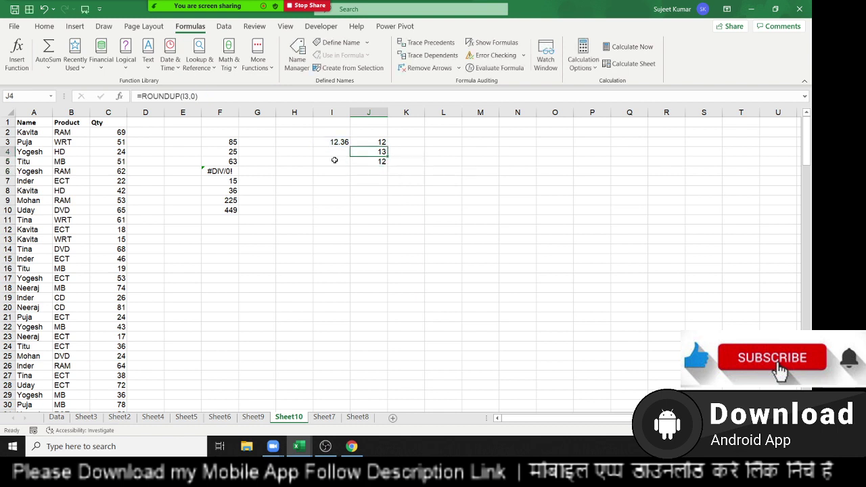
{"action": "key", "text": "Down"}
{"action": "key", "text": "Down"}
{"action": "key", "text": "Down"}
{"action": "key", "text": "Down"}
{"action": "key", "text": "Left"}
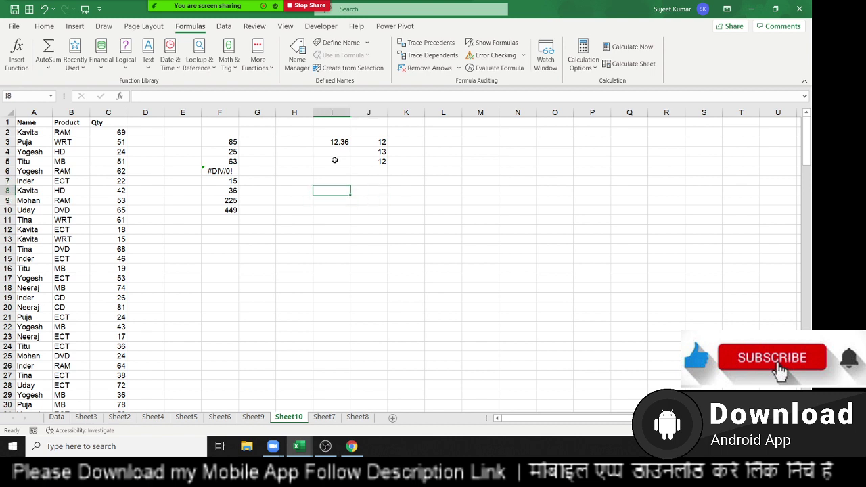
Enter 45236 in cell I8.
{"action": "type", "text": "452"}
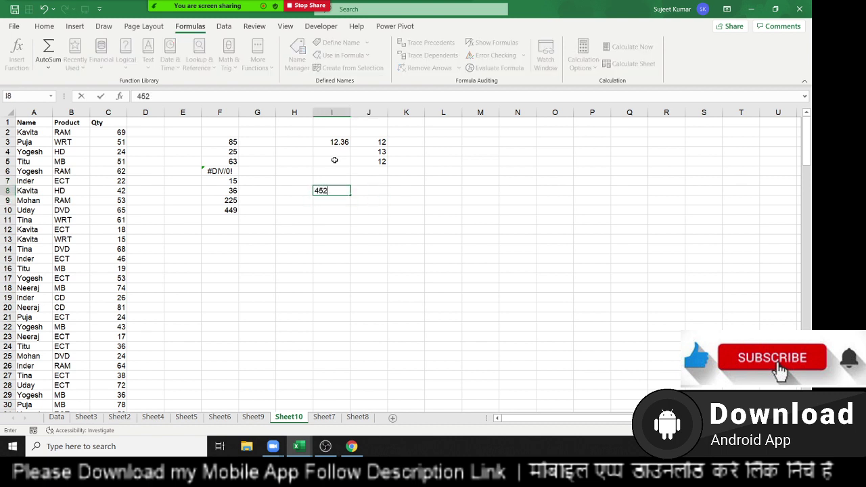
{"action": "type", "text": "36"}
{"action": "key", "text": "Return"}
{"action": "key", "text": "Up"}
{"action": "key", "text": "Right"}
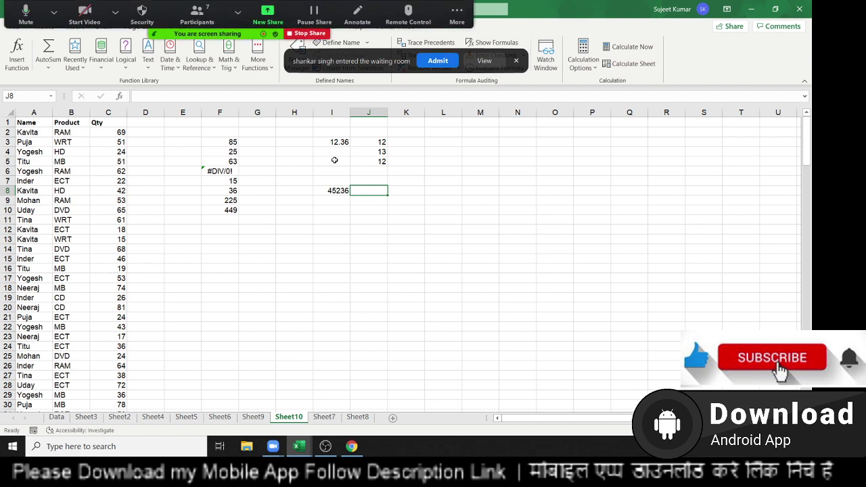
{"action": "key", "text": "Up"}
{"action": "key", "text": "Up"}
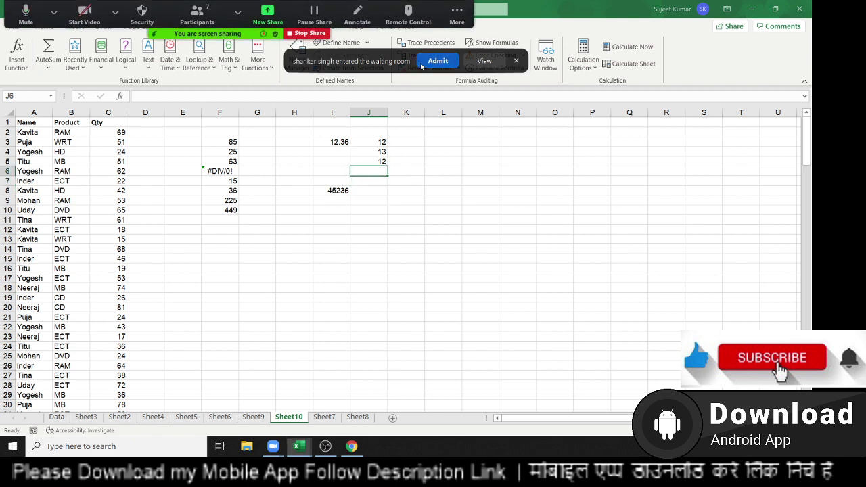
Add the note '500 x' in K7 and begin a CEILING formula in J8.
{"action": "left_click", "coordinate": [421, 65]}
{"action": "key", "text": "Down"}
{"action": "key", "text": "Right"}
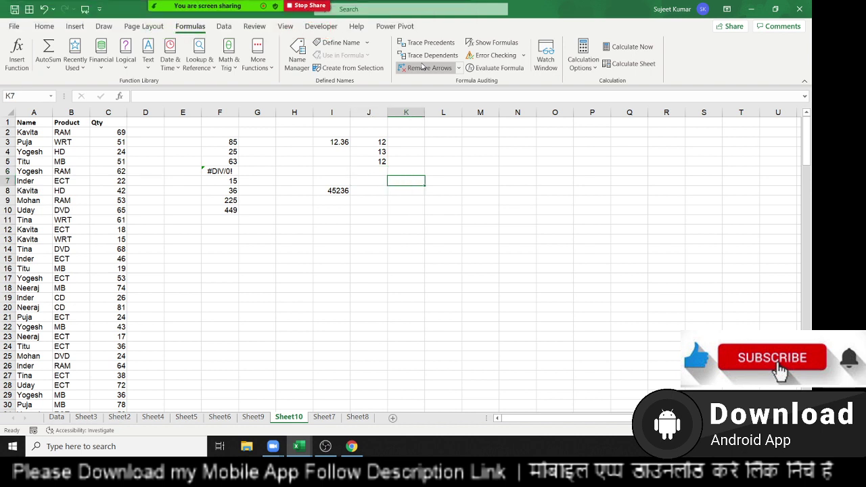
{"action": "type", "text": "500 "}
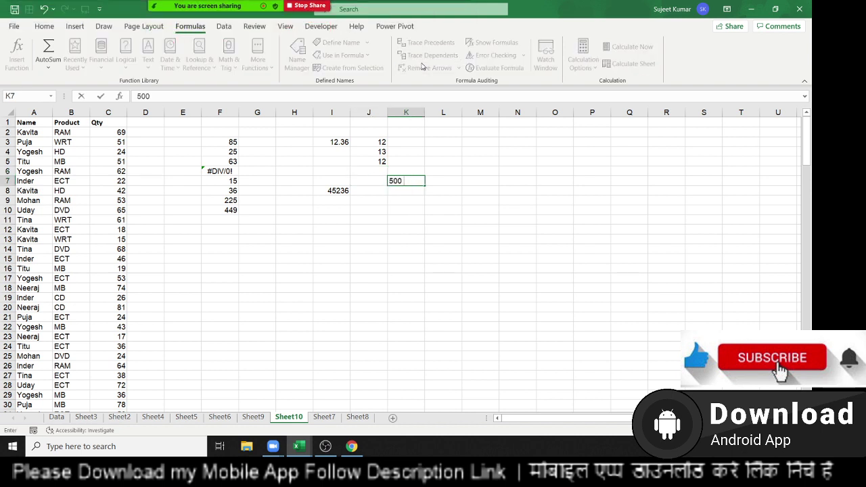
{"action": "type", "text": "x"}
{"action": "key", "text": "Return"}
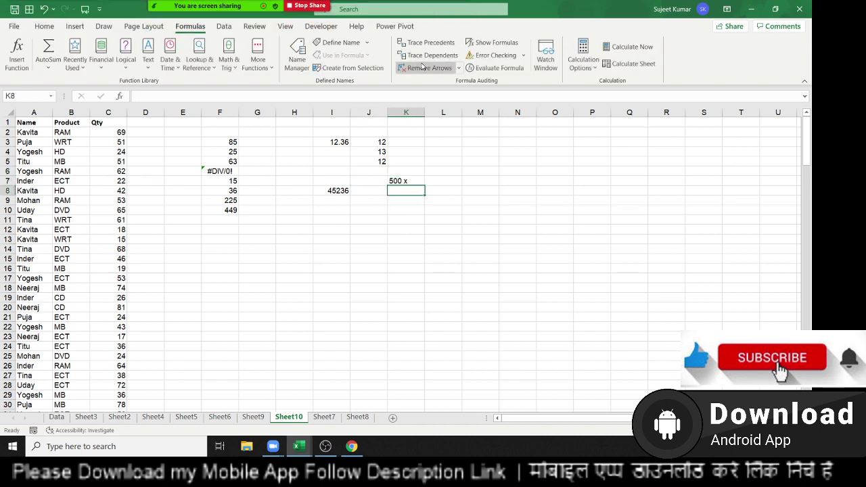
{"action": "key", "text": "Left"}
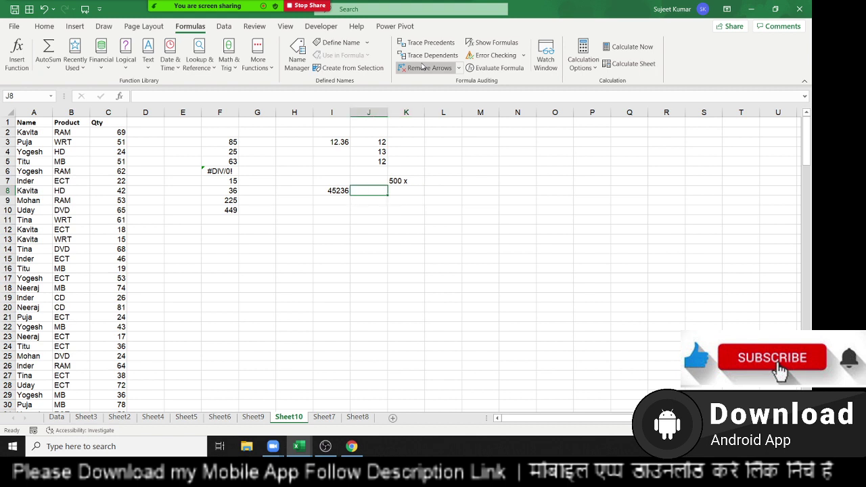
{"action": "type", "text": "="}
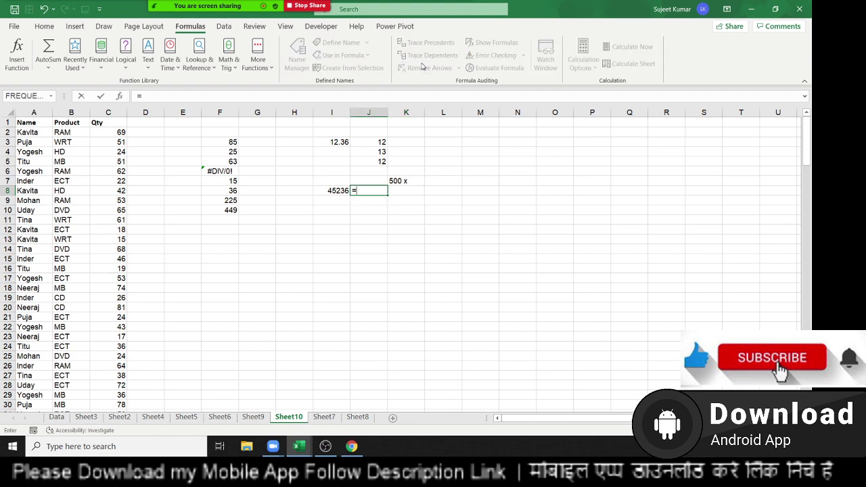
{"action": "type", "text": "ce"}
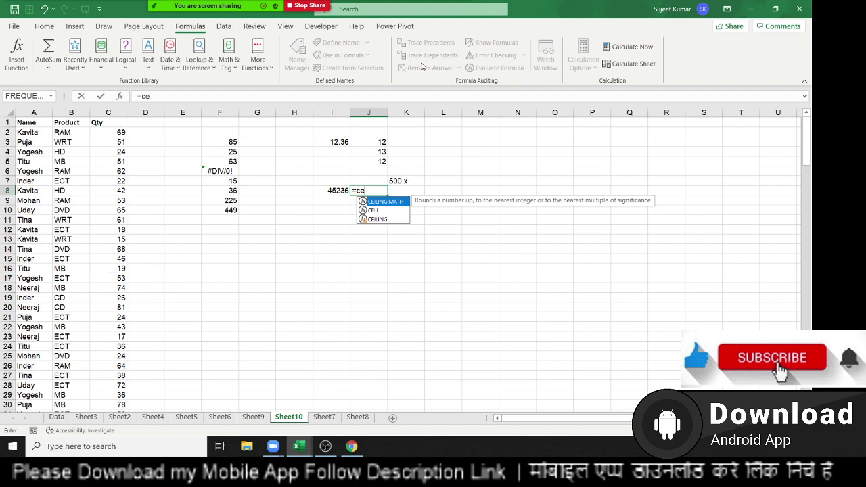
Complete =CEILING(I8,500) in J8, rounding 45236 up to 45500.
{"action": "key", "text": "Down"}
{"action": "key", "text": "Down"}
{"action": "key", "text": "Tab"}
{"action": "key", "text": "Left"}
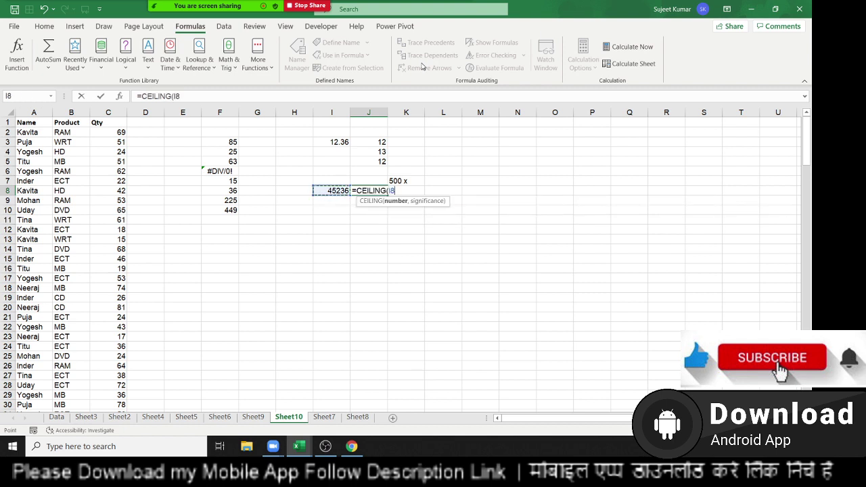
{"action": "type", "text": ",500"}
{"action": "key", "text": "Return"}
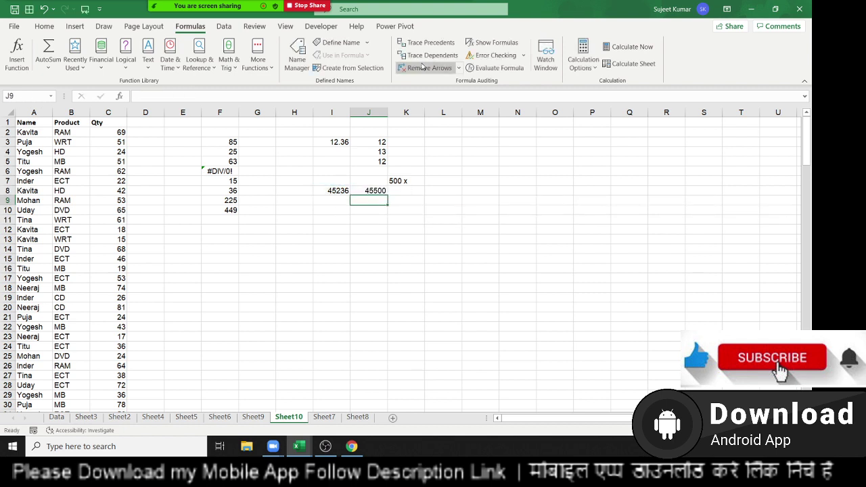
Enter =FLOOR(I8,500) in K8, giving 45000, and compare it with the CEILING result.
{"action": "key", "text": "Up"}
{"action": "key", "text": "Right"}
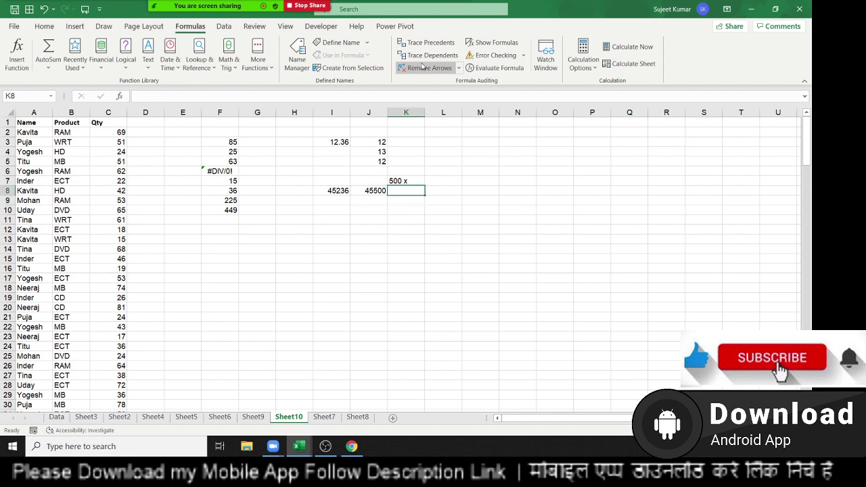
{"action": "type", "text": "=flo"}
{"action": "key", "text": "Down"}
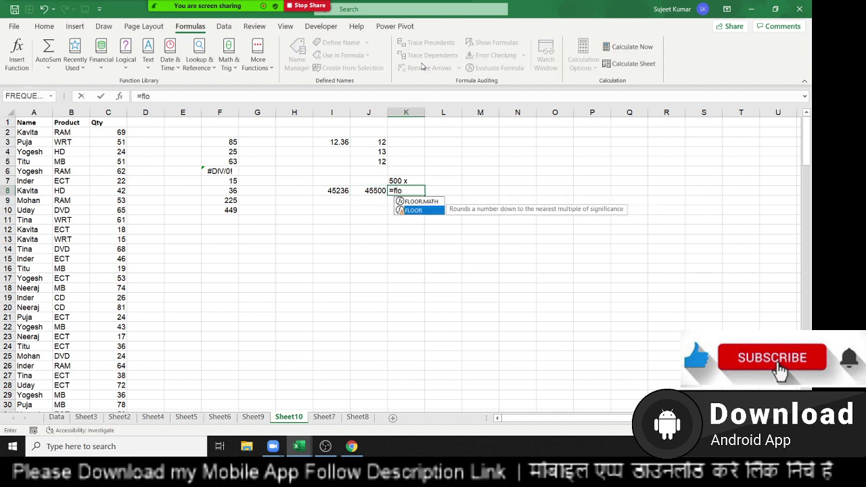
{"action": "key", "text": "Tab"}
{"action": "key", "text": "Left"}
{"action": "key", "text": "Left"}
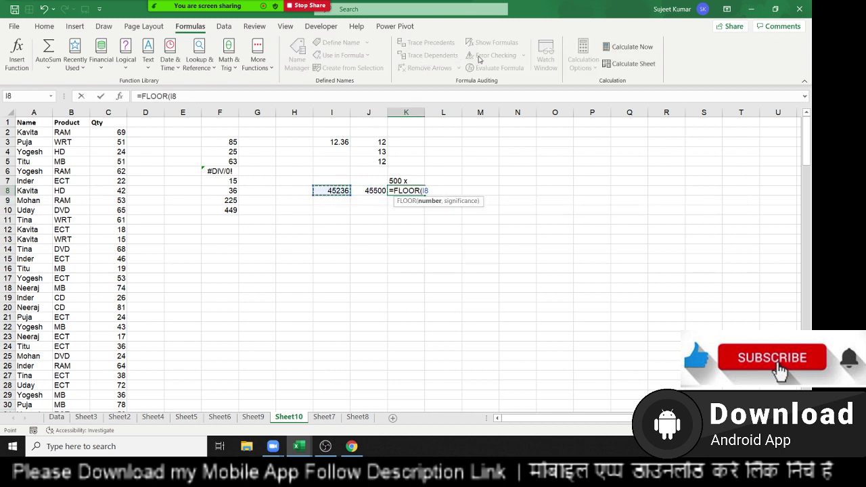
{"action": "type", "text": ",500"}
{"action": "key", "text": "Return"}
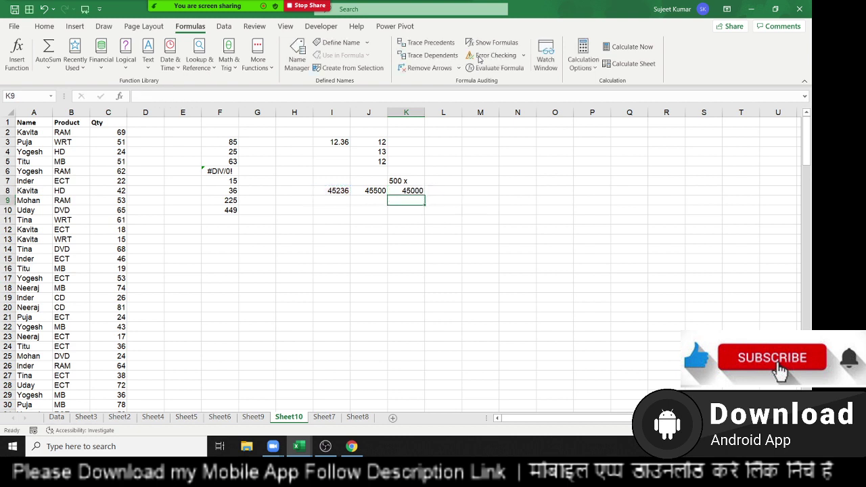
{"action": "key", "text": "Up"}
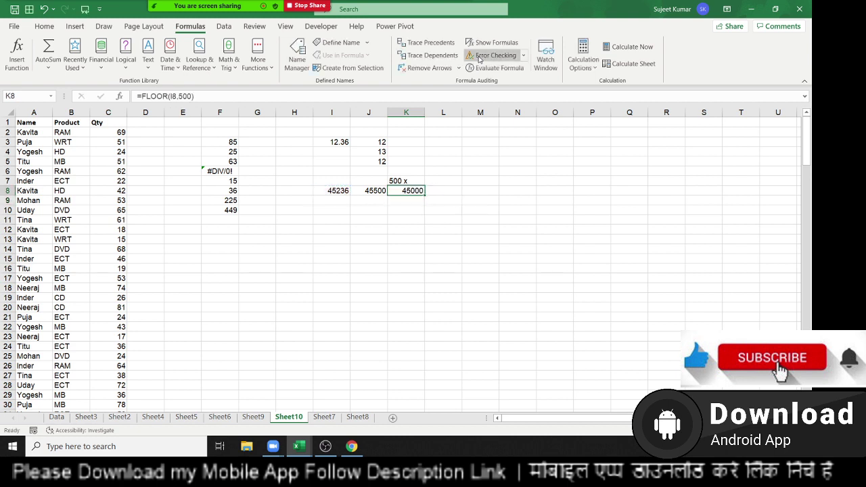
{"action": "key", "text": "Left"}
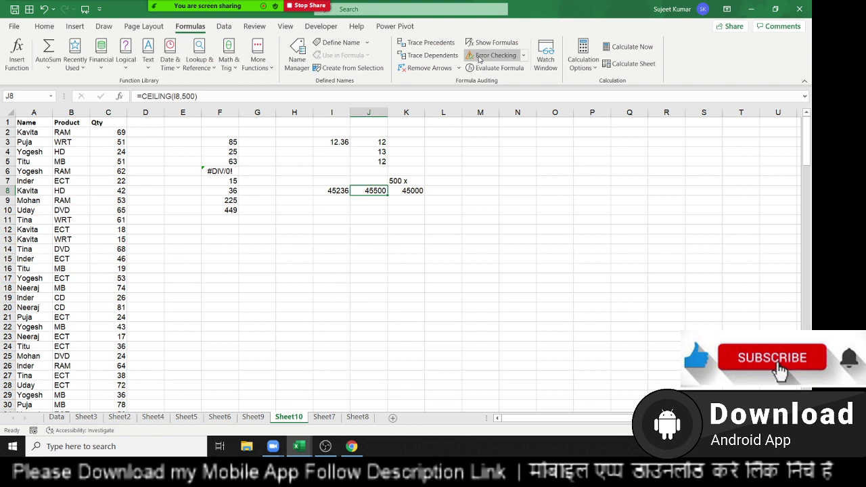
{"action": "key", "text": "Left"}
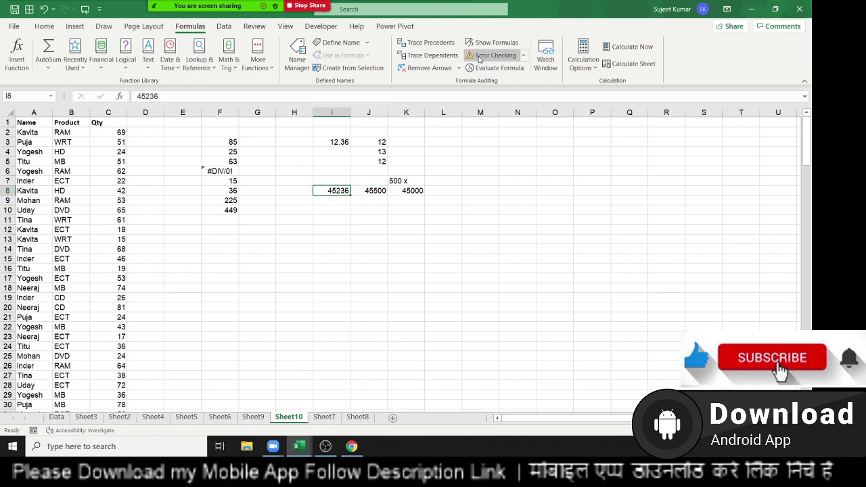
{"action": "key", "text": "Right"}
{"action": "key", "text": "Right"}
{"action": "key", "text": "Left"}
{"action": "key", "text": "Right"}
{"action": "key", "text": "Left"}
{"action": "key", "text": "Right"}
{"action": "key", "text": "Left"}
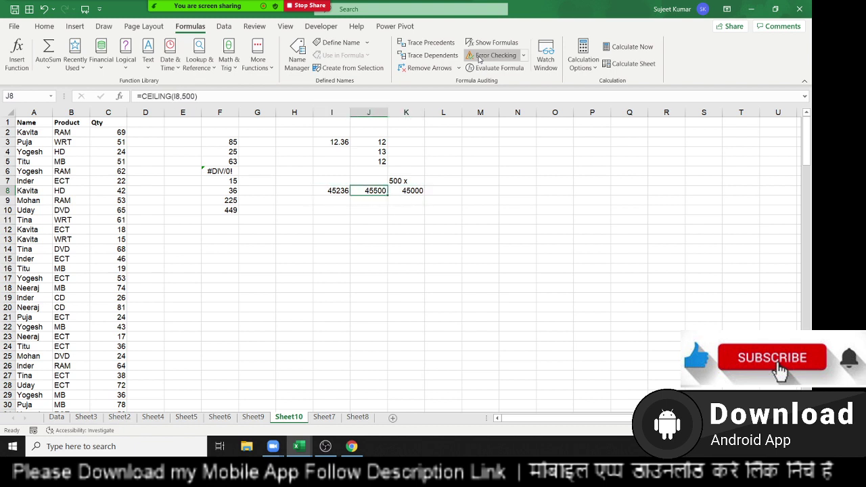
{"action": "key", "text": "Right"}
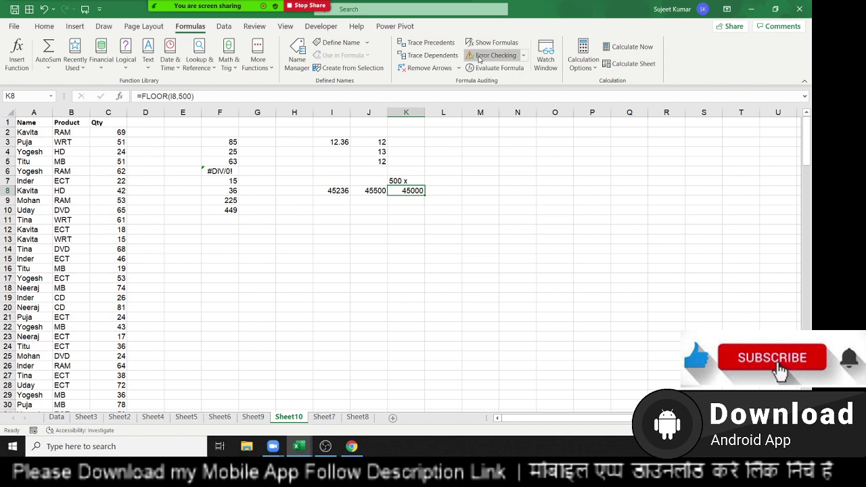
{"action": "key", "text": "Down"}
{"action": "key", "text": "Down"}
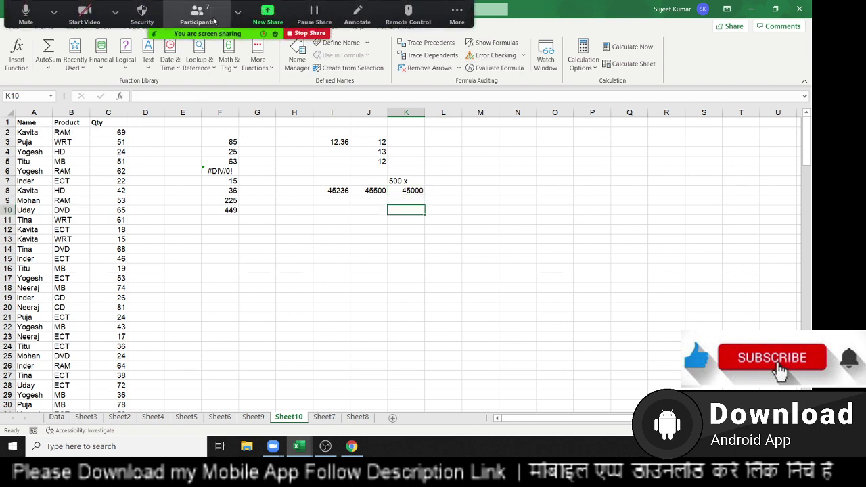
Clear the old rounding examples from columns E through L.
{"action": "key", "text": "Left"}
{"action": "key", "text": "Left"}
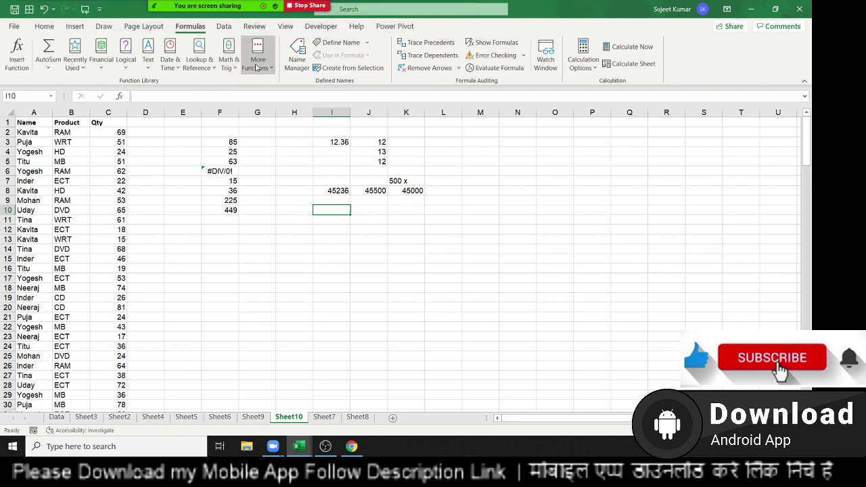
{"action": "key", "text": "Left"}
{"action": "key", "text": "Left"}
{"action": "key", "text": "Left"}
{"action": "key", "text": "Left"}
{"action": "key", "text": "Left"}
{"action": "key", "text": "Right"}
{"action": "key", "text": "Right"}
{"action": "key", "text": "Right"}
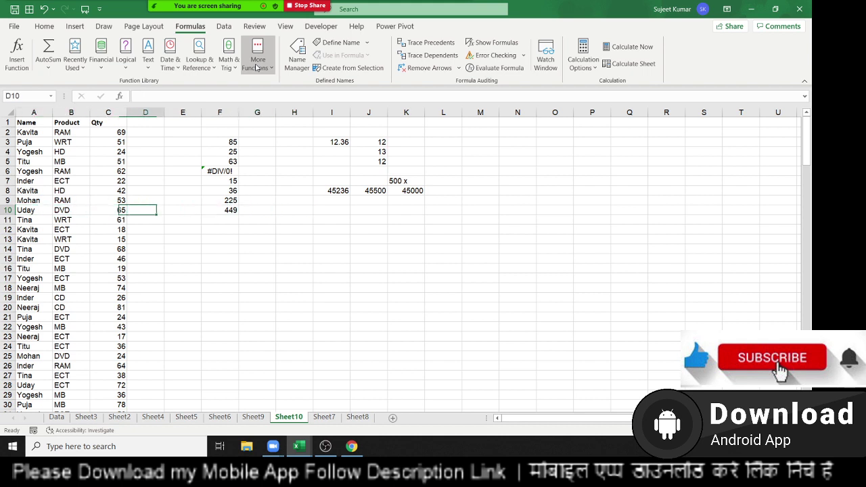
{"action": "key", "text": "Right"}
{"action": "key", "text": "Right"}
{"action": "key", "text": "Left"}
{"action": "key", "text": "ctrl+space"}
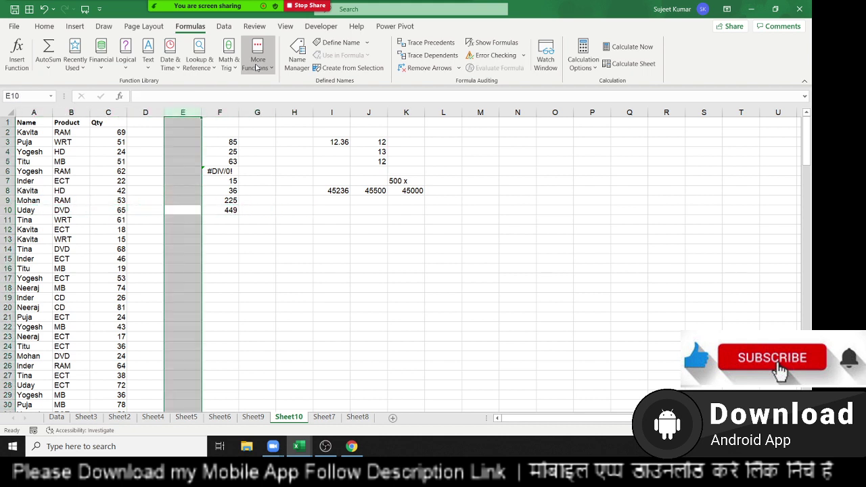
{"action": "key", "text": "shift+Right"}
{"action": "key", "text": "shift+Right"}
{"action": "key", "text": "shift+Right"}
{"action": "key", "text": "shift+Right"}
{"action": "key", "text": "shift+Right"}
{"action": "key", "text": "shift+Right"}
{"action": "key", "text": "Delete"}
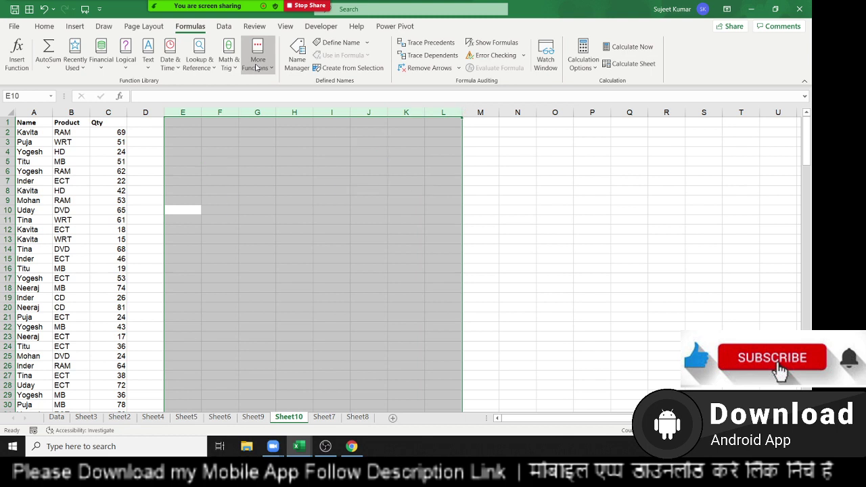
{"action": "key", "text": "ctrl+Up"}
Type the first person's name in F3 and the header 'Qty' in G2.
{"action": "key", "text": "ctrl+Left"}
{"action": "key", "text": "Right"}
{"action": "key", "text": "Right"}
{"action": "key", "text": "Down"}
{"action": "key", "text": "Down"}
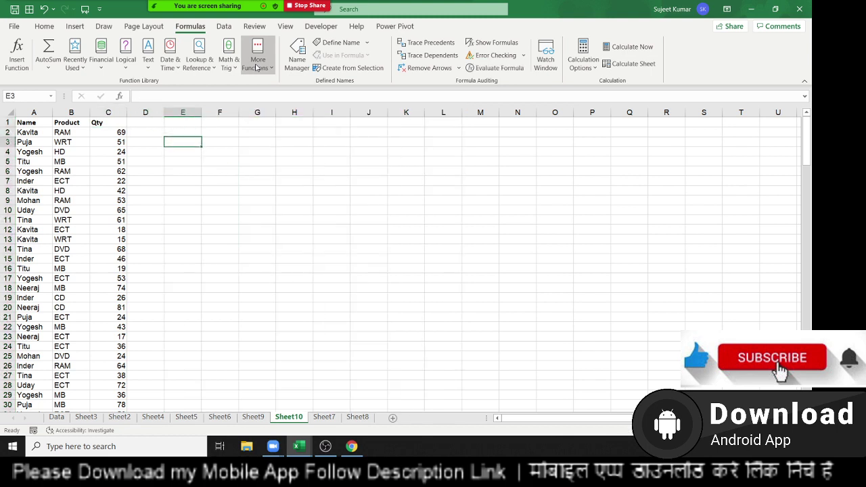
{"action": "key", "text": "Right"}
{"action": "type", "text": "Puja"}
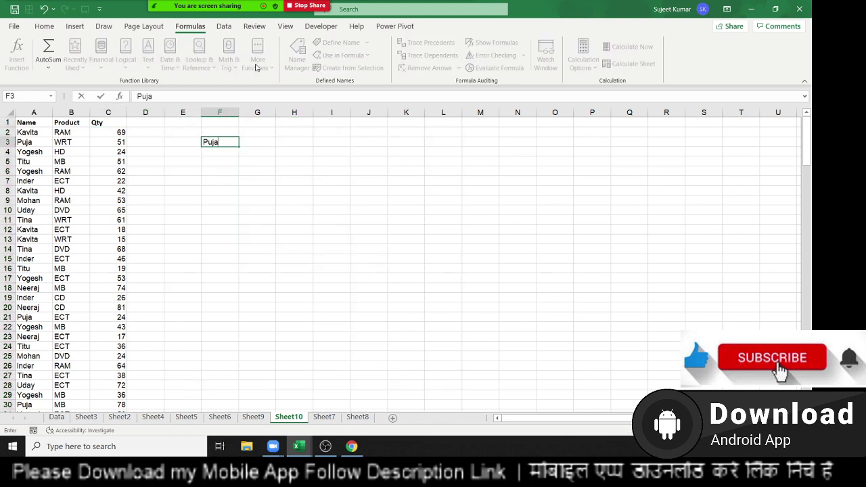
{"action": "key", "text": "Return"}
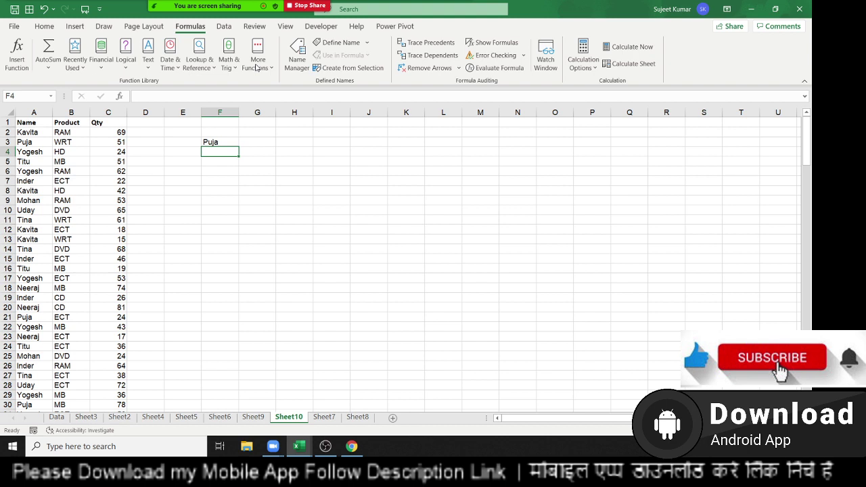
{"action": "left_click", "coordinate": [260, 136]}
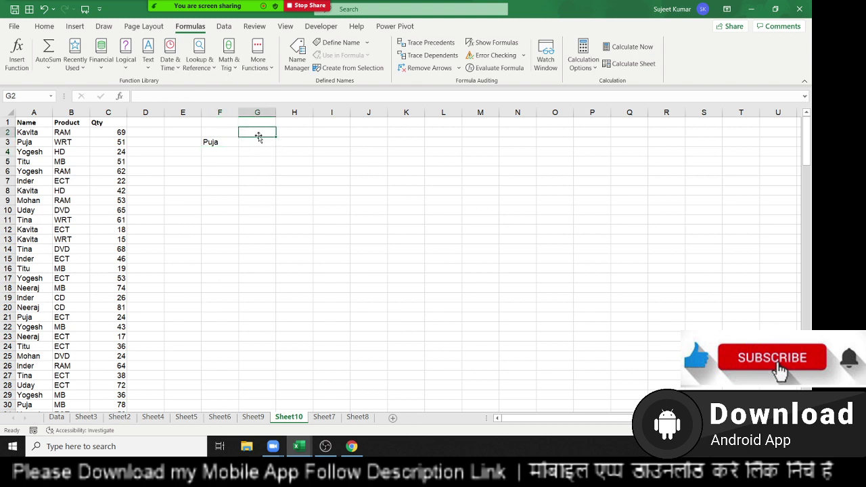
{"action": "type", "text": "Q"}
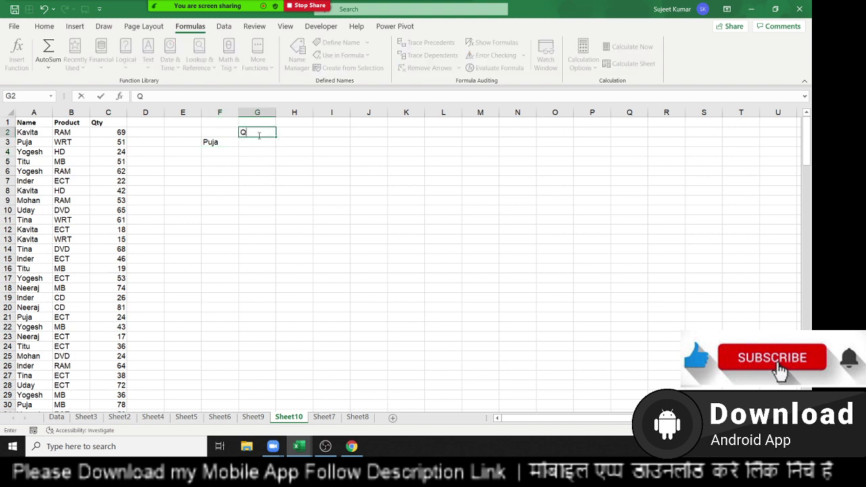
{"action": "type", "text": "ty"}
{"action": "key", "text": "Return"}
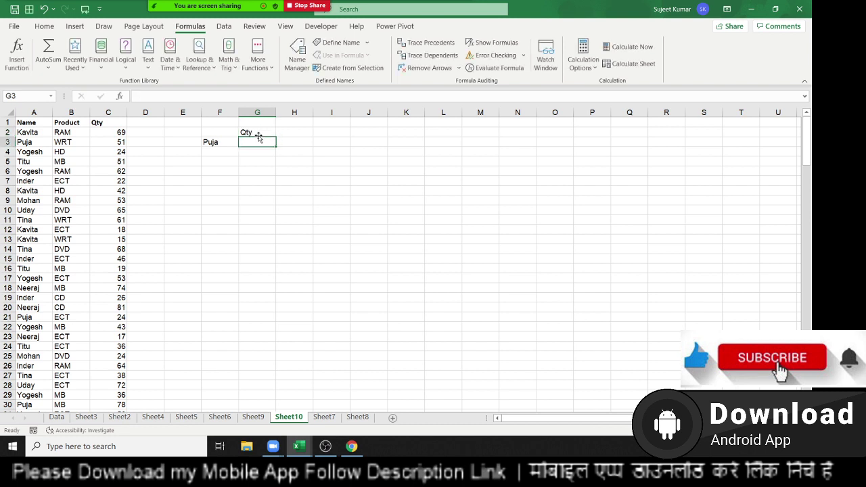
Enter =SUMIF(A:A,F3,C:C) in G3, returning a total quantity of 1352.
{"action": "type", "text": "=SUM("}
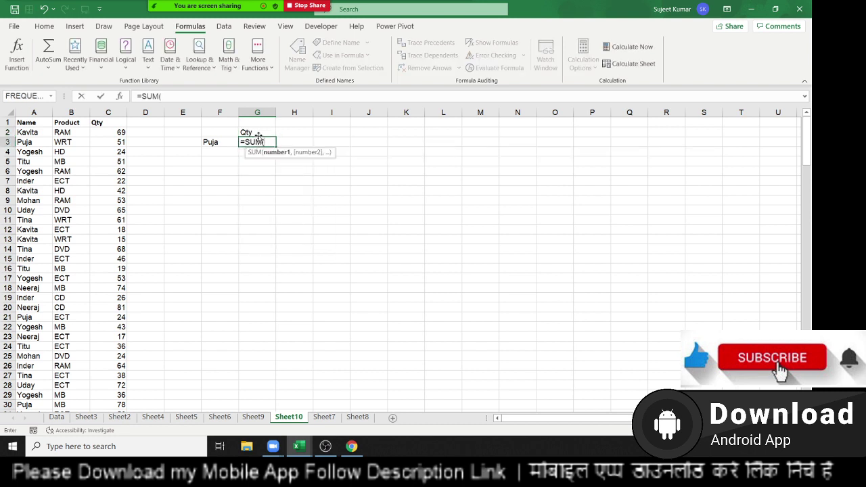
{"action": "key", "text": "BackSpace"}
{"action": "key", "text": "Down"}
{"action": "key", "text": "Tab"}
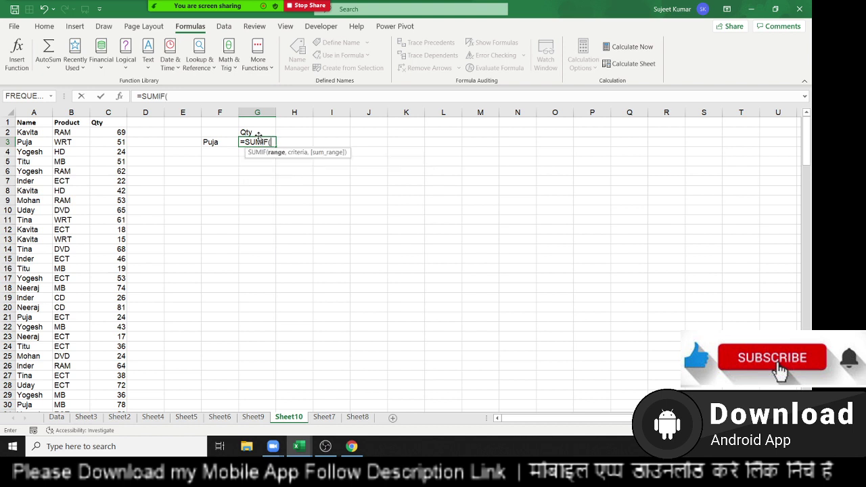
{"action": "left_click", "coordinate": [38, 112]}
{"action": "type", "text": ","}
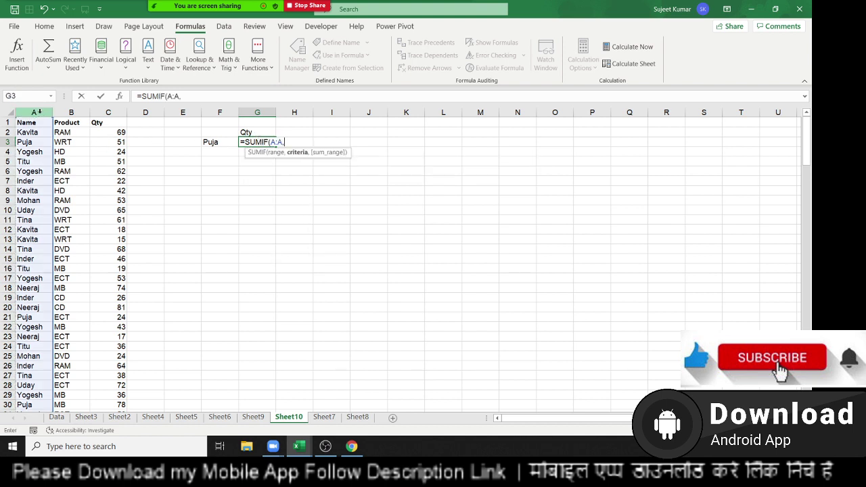
{"action": "left_click", "coordinate": [216, 144]}
{"action": "type", "text": ","}
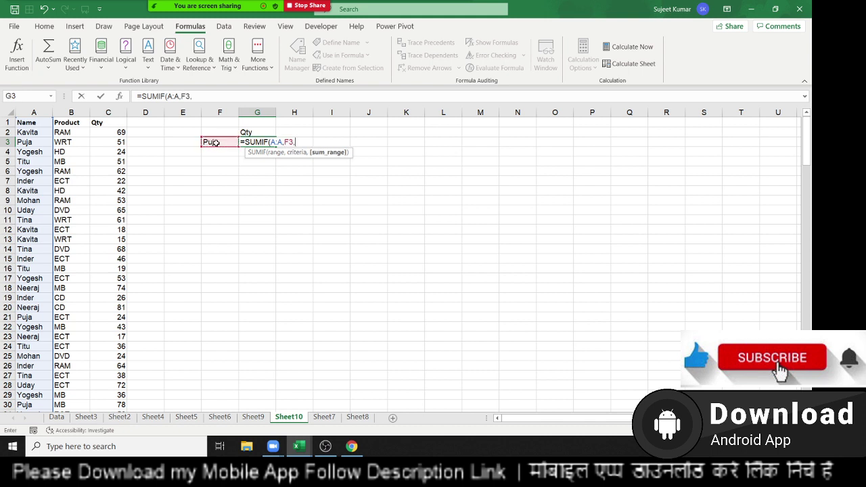
{"action": "left_click", "coordinate": [109, 112]}
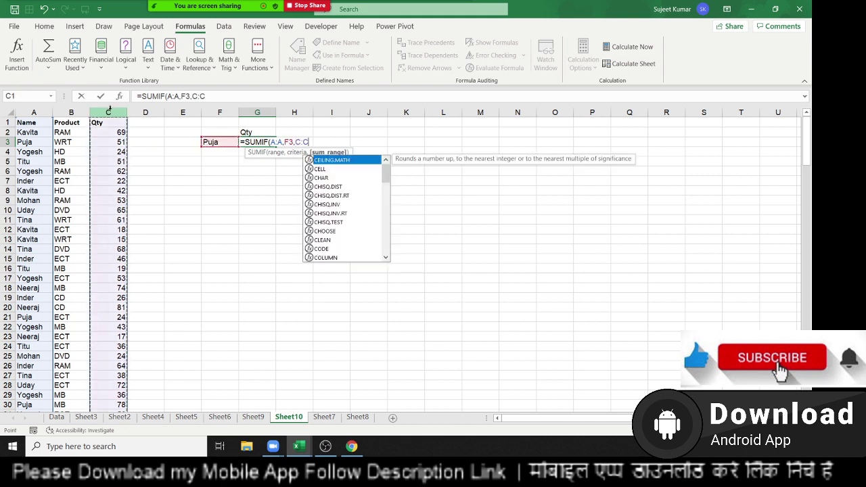
{"action": "key", "text": "Return"}
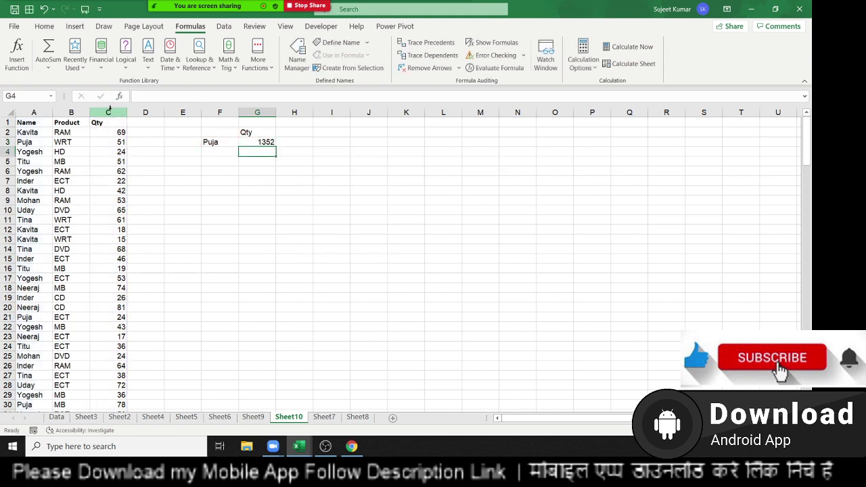
{"action": "key", "text": "Left"}
Type the second name in F4 and enter =SUMIF(A:A,F4,C:C) in G4, returning 938.
{"action": "type", "text": "Titu"}
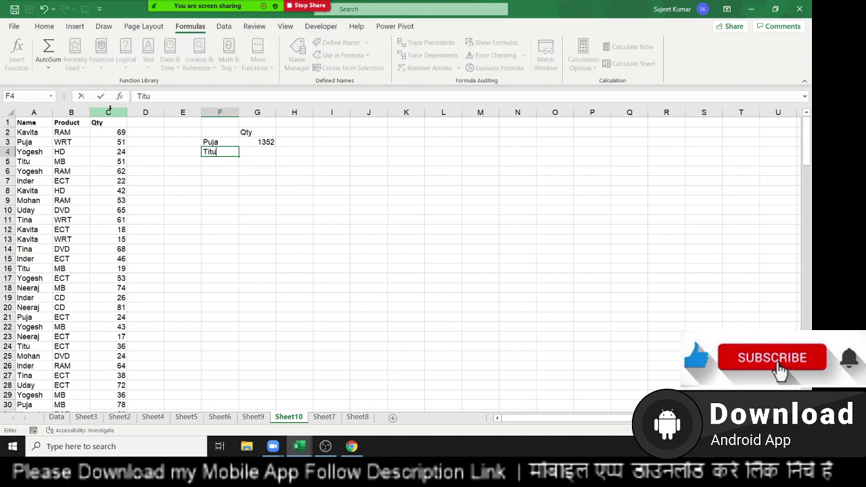
{"action": "key", "text": "Tab"}
{"action": "type", "text": "=s"}
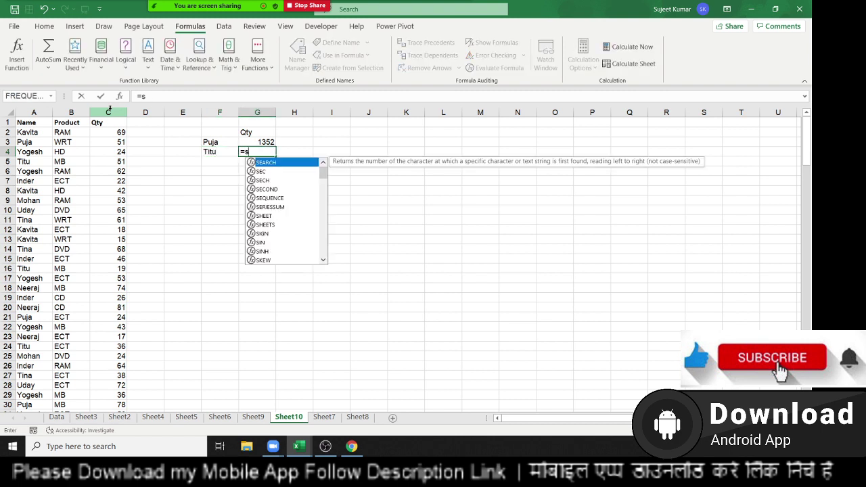
{"action": "type", "text": "um"}
{"action": "key", "text": "Down"}
{"action": "key", "text": "Tab"}
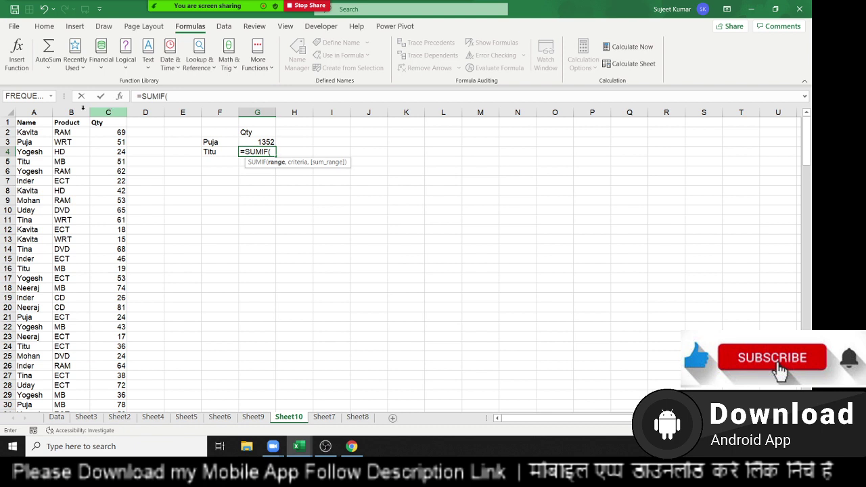
{"action": "left_click", "coordinate": [96, 108]}
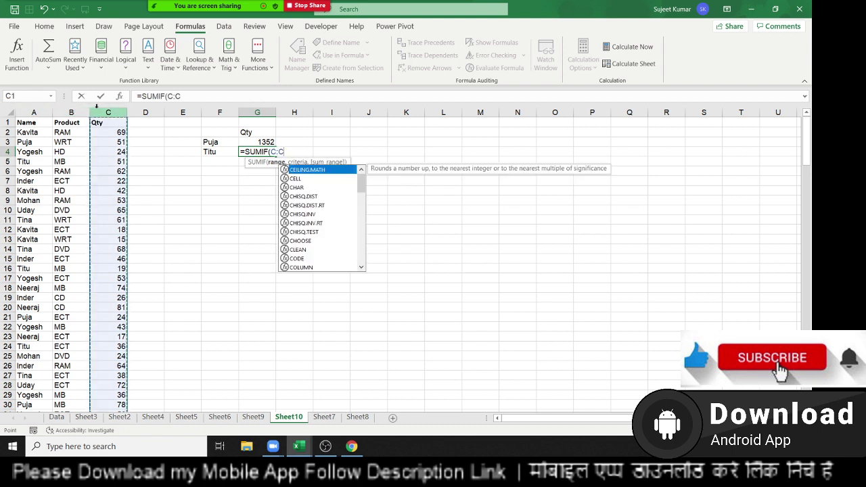
{"action": "type", "text": ","}
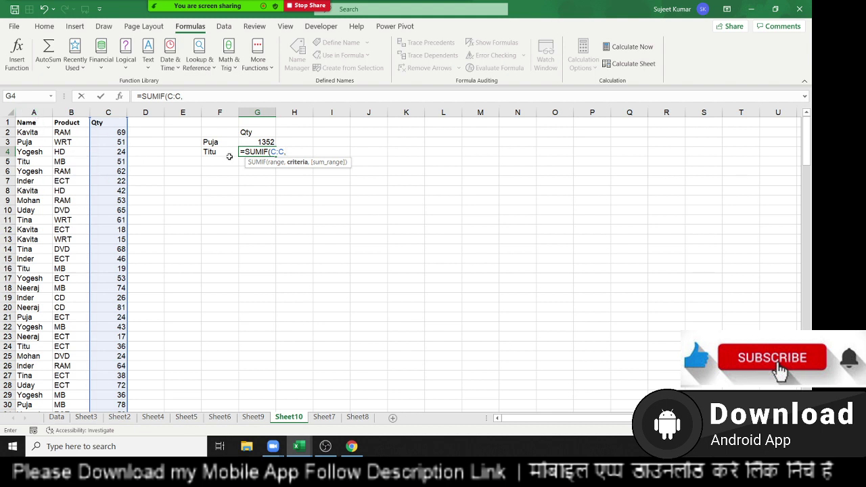
{"action": "key", "text": "BackSpace"}
{"action": "key", "text": "BackSpace"}
{"action": "key", "text": "BackSpace"}
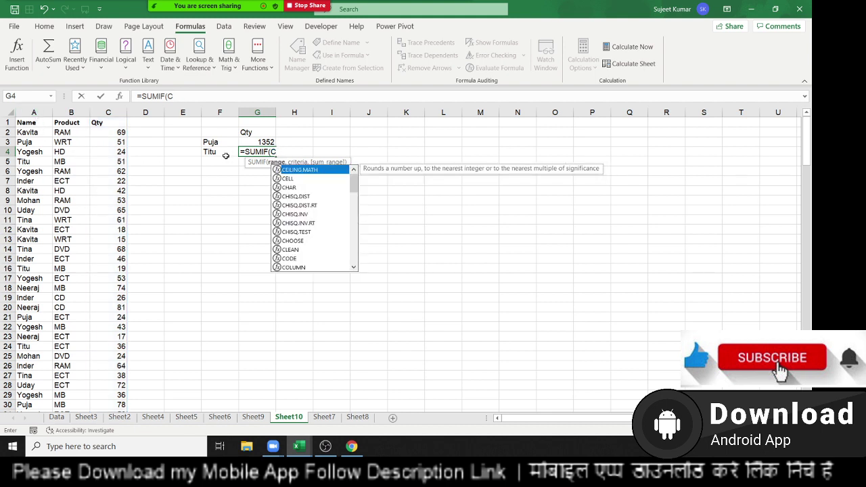
{"action": "key", "text": "BackSpace"}
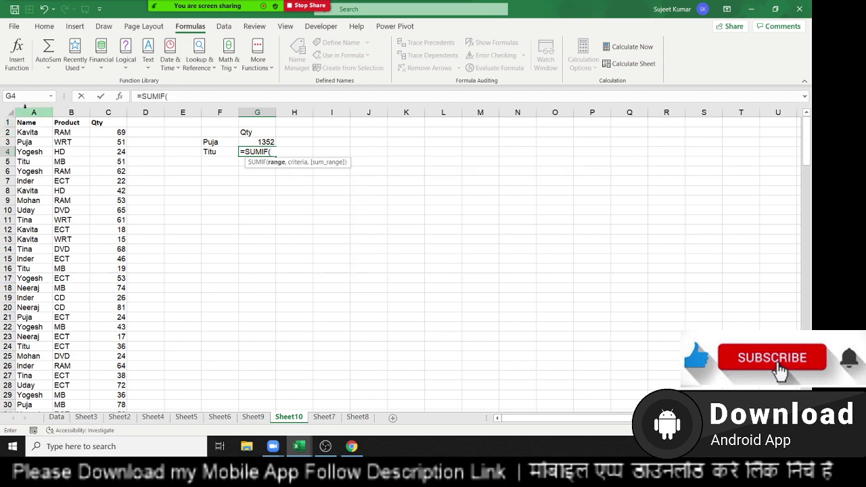
{"action": "left_click", "coordinate": [25, 108]}
{"action": "type", "text": ","}
{"action": "left_click", "coordinate": [210, 152]}
{"action": "type", "text": ","}
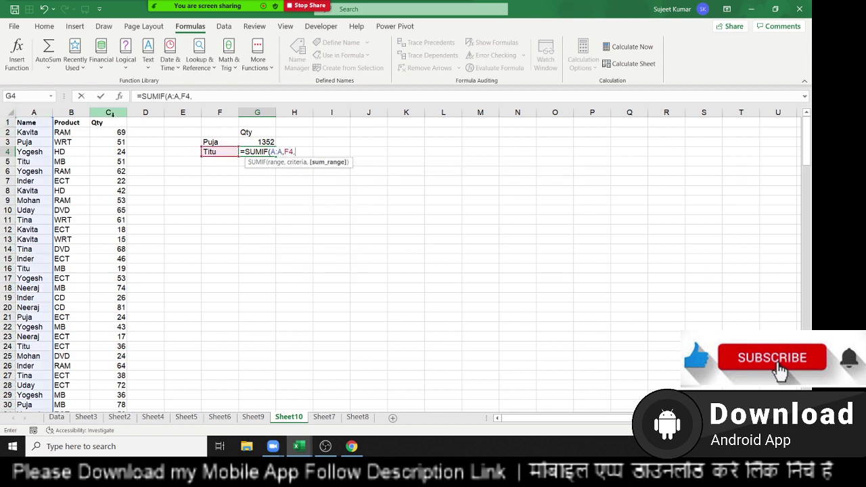
{"action": "left_click", "coordinate": [110, 112]}
{"action": "key", "text": "Return"}
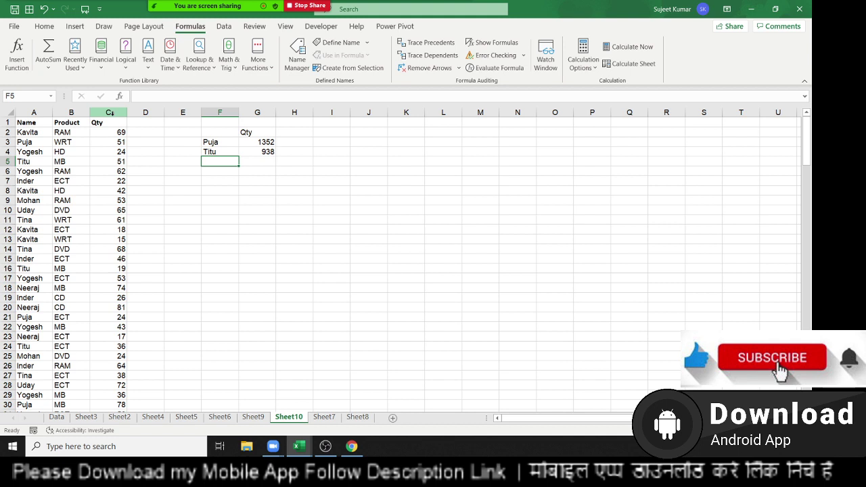
Enter the criterion >50 in F6.
{"action": "key", "text": "Down"}
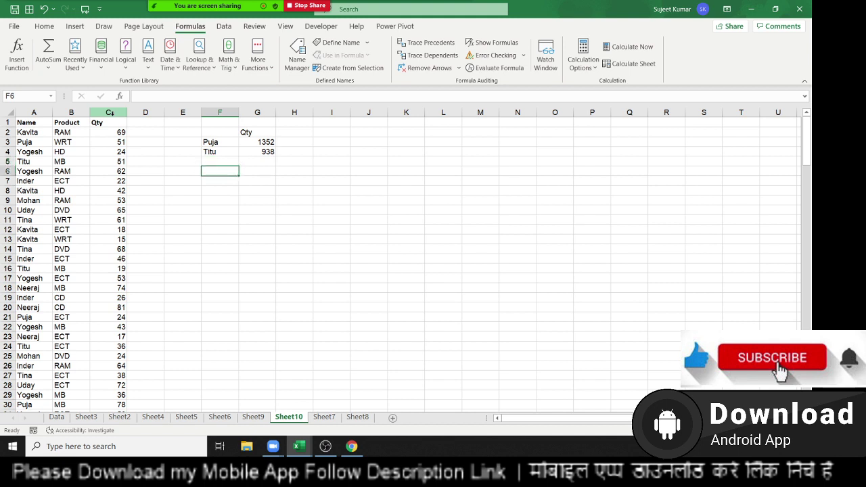
{"action": "type", "text": ">50"}
{"action": "key", "text": "Tab"}
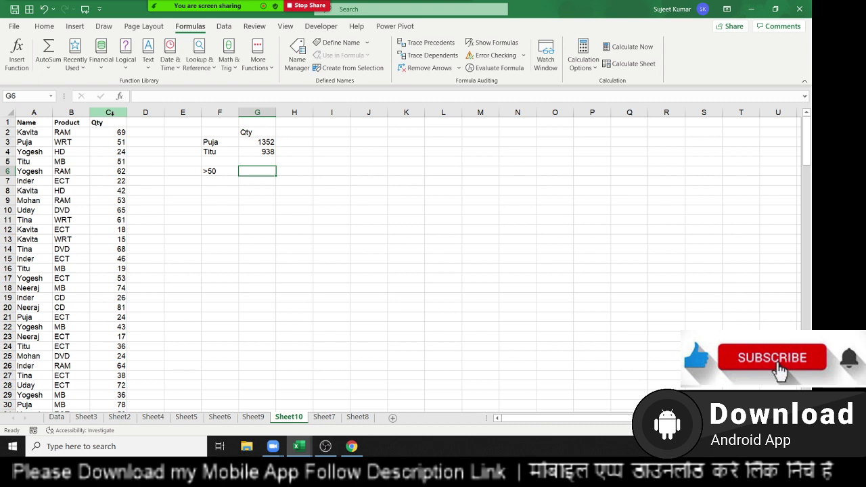
Enter =SUMIF(C:C,F6) in G6 to total Qty values above 50, giving 15642.
{"action": "type", "text": "="}
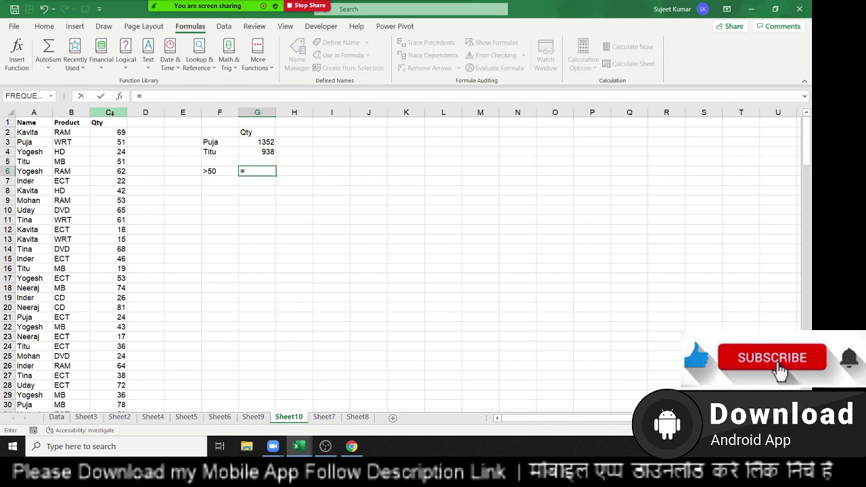
{"action": "type", "text": "sum"}
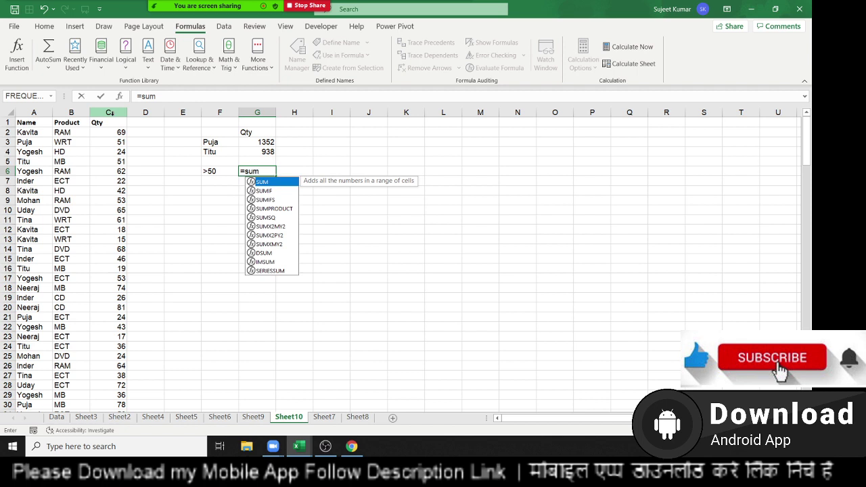
{"action": "key", "text": "Down"}
{"action": "key", "text": "Down"}
{"action": "key", "text": "Tab"}
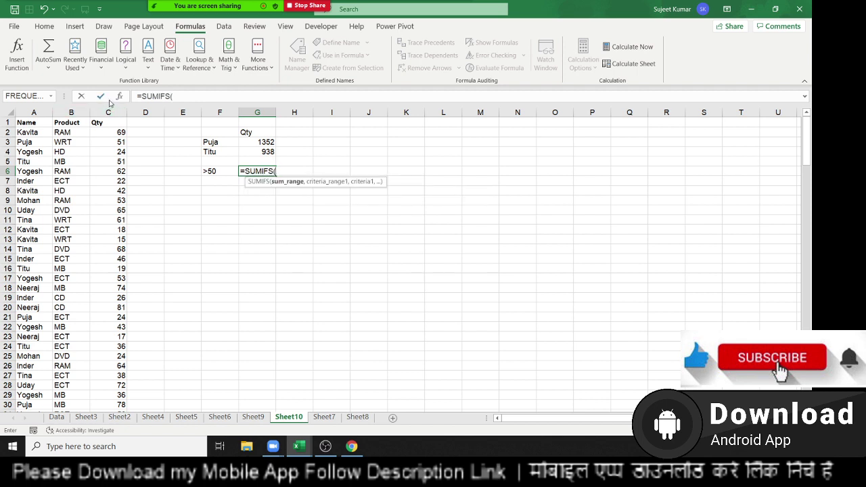
{"action": "key", "text": "BackSpace"}
{"action": "key", "text": "BackSpace"}
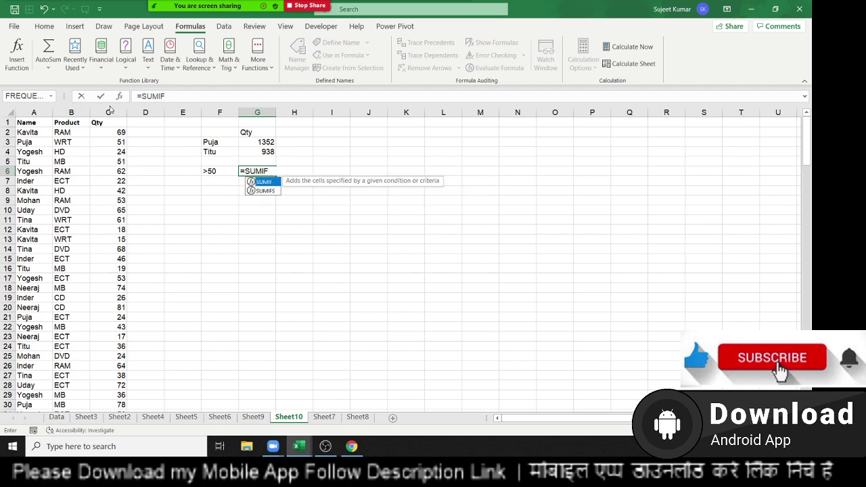
{"action": "type", "text": "("}
{"action": "left_click", "coordinate": [112, 112]}
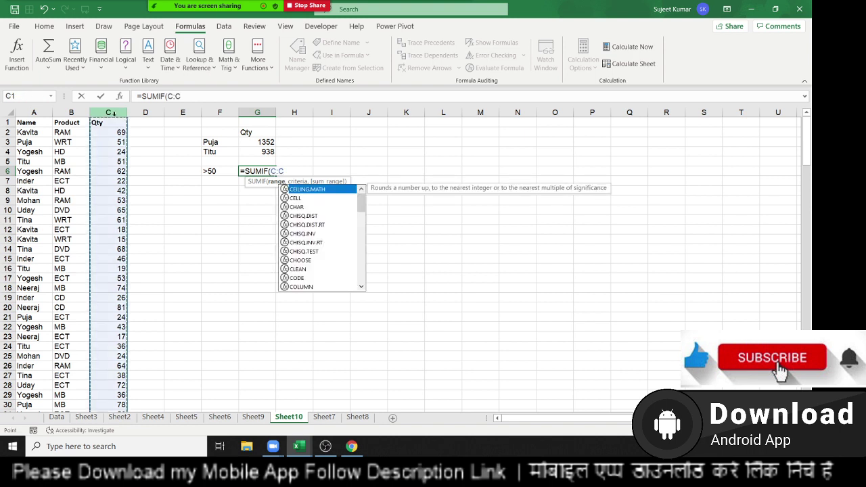
{"action": "type", "text": ","}
{"action": "left_click", "coordinate": [212, 171]}
{"action": "key", "text": "Return"}
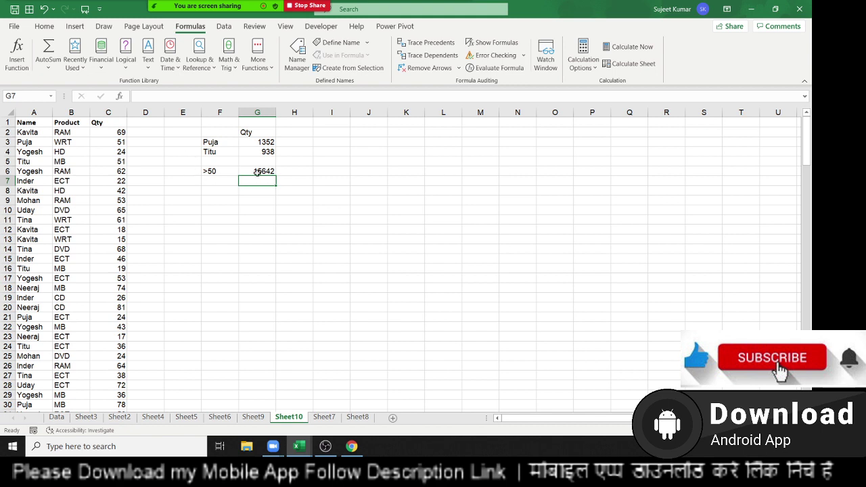
Review the SUMIF formulas in G4 and G6 without changing them.
{"action": "left_click", "coordinate": [261, 152]}
{"action": "double_click", "coordinate": [263, 152]}
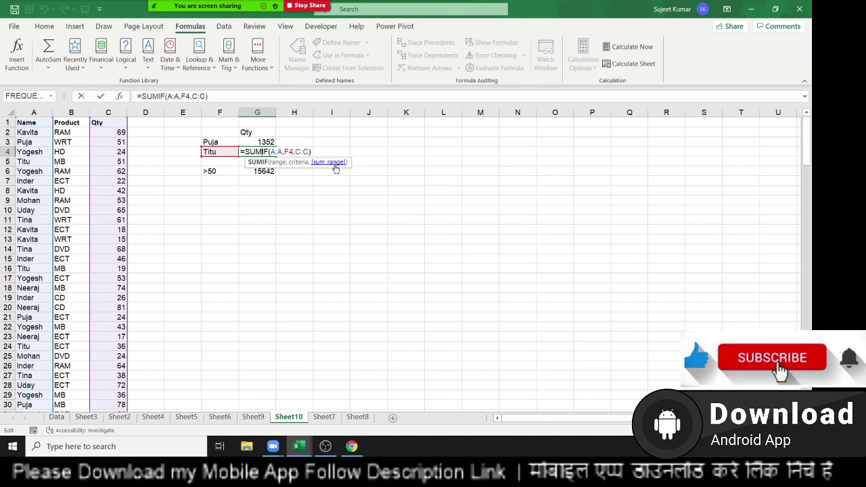
{"action": "key", "text": "Escape"}
{"action": "left_click", "coordinate": [263, 172]}
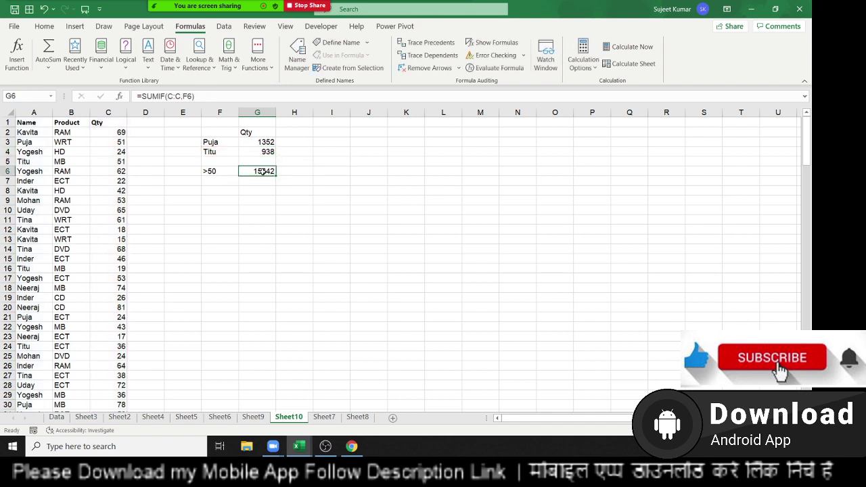
{"action": "double_click", "coordinate": [263, 172]}
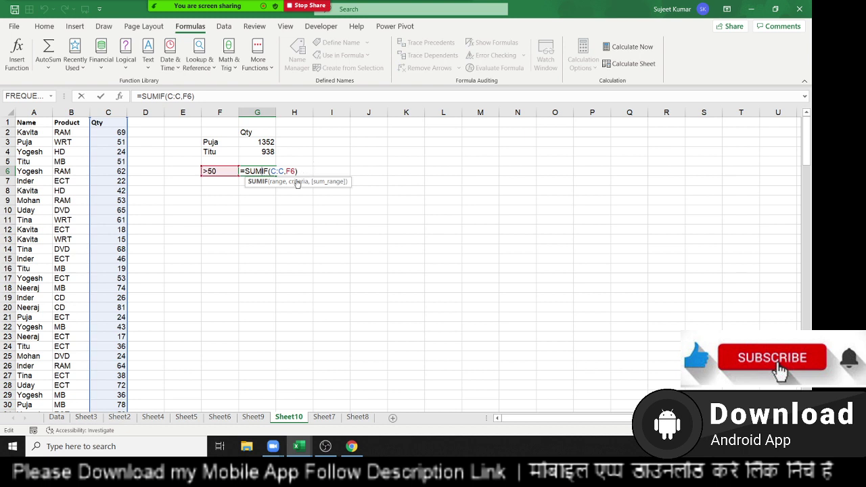
{"action": "key", "text": "Escape"}
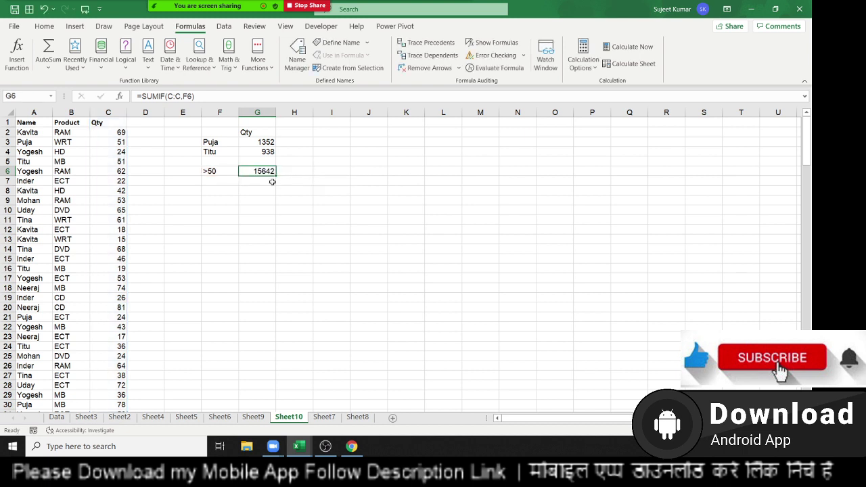
Enter the comparison operators >, <, >=, <= and <> in F7 through F11.
{"action": "left_click", "coordinate": [218, 188]}
{"action": "key", "text": "Up"}
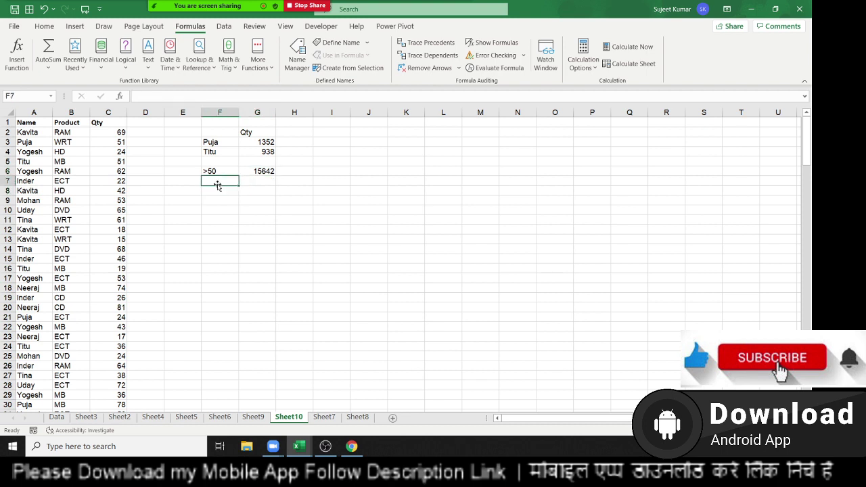
{"action": "type", "text": ">"}
{"action": "key", "text": "Return"}
{"action": "type", "text": "<"}
{"action": "key", "text": "Return"}
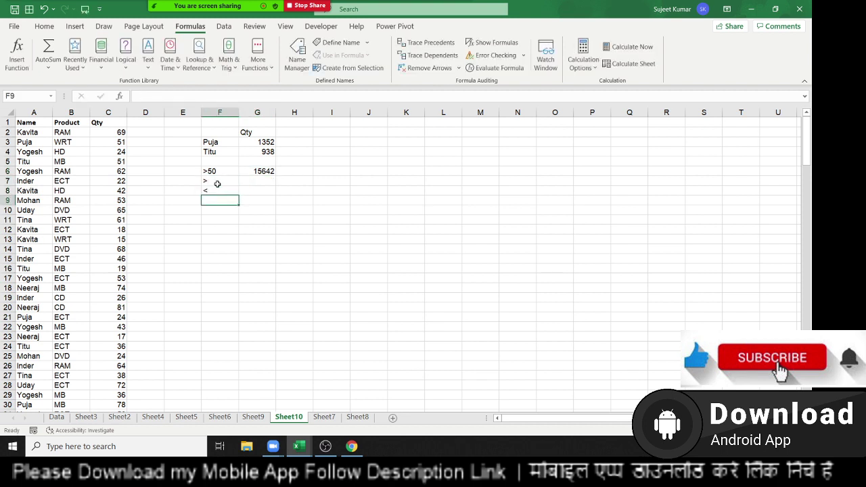
{"action": "type", "text": ">="}
{"action": "key", "text": "Return"}
{"action": "type", "text": "<"}
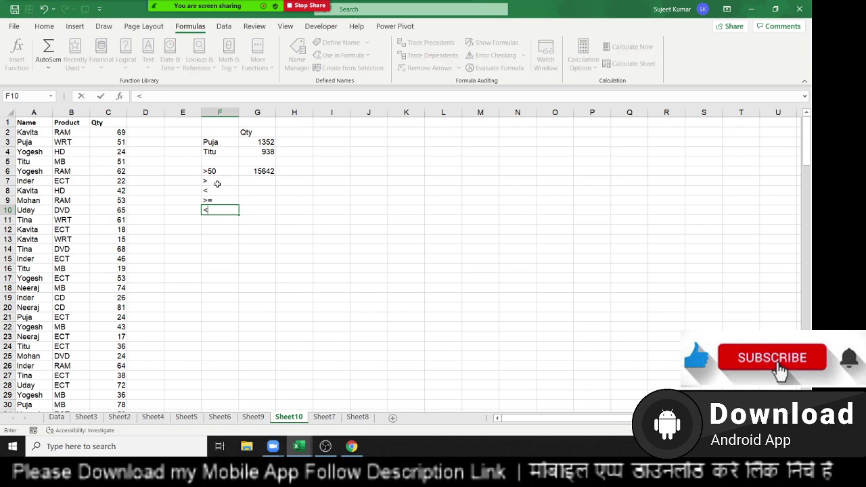
{"action": "type", "text": "="}
{"action": "key", "text": "Return"}
{"action": "type", "text": "<>"}
{"action": "key", "text": "Return"}
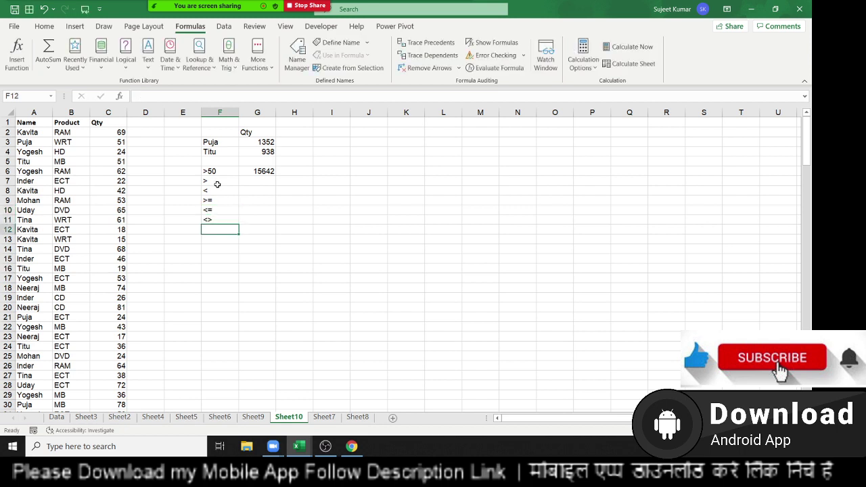
Put the plain threshold value 50 in F13.
{"action": "key", "text": "Up"}
{"action": "key", "text": "Up"}
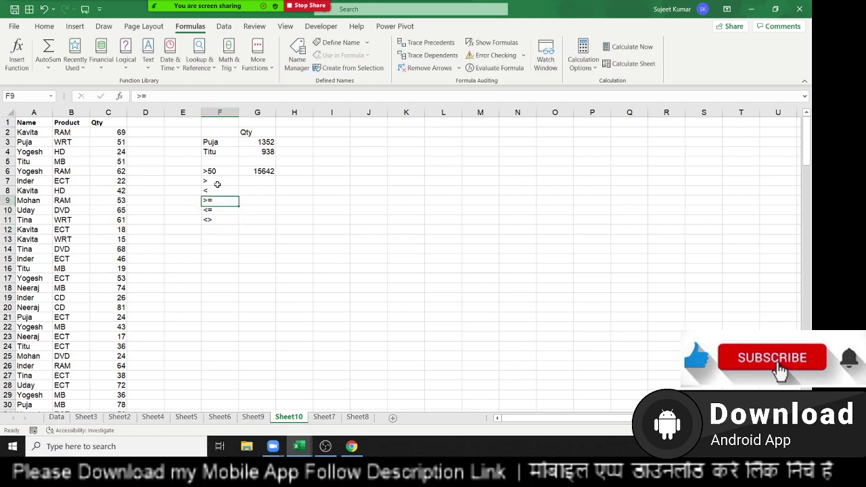
{"action": "key", "text": "Up"}
{"action": "key", "text": "Up"}
{"action": "key", "text": "Down"}
{"action": "key", "text": "Down"}
{"action": "key", "text": "Down"}
{"action": "key", "text": "Down"}
{"action": "key", "text": "Down"}
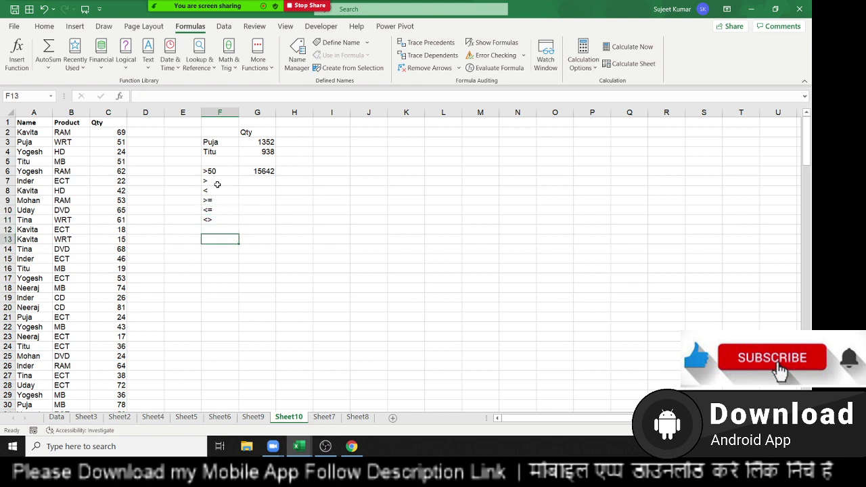
{"action": "key", "text": "F2"}
{"action": "type", "text": "50"}
{"action": "key", "text": "Tab"}
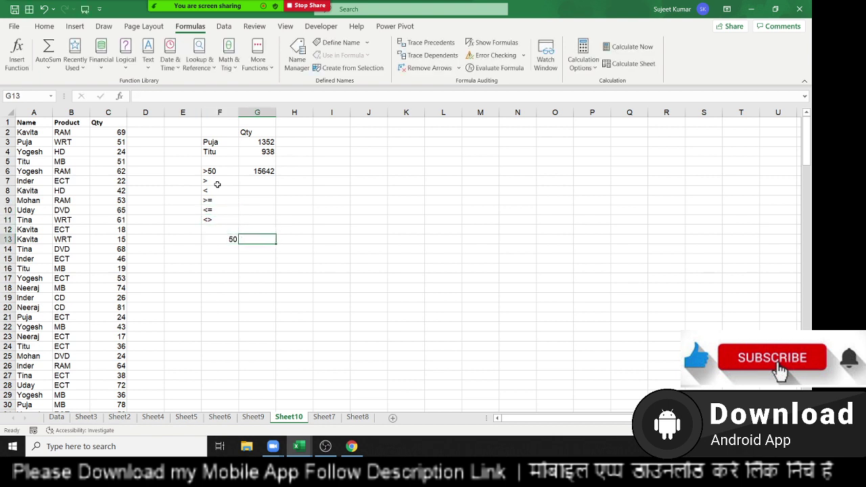
{"action": "key", "text": "Left"}
{"action": "type", "text": ">5"}
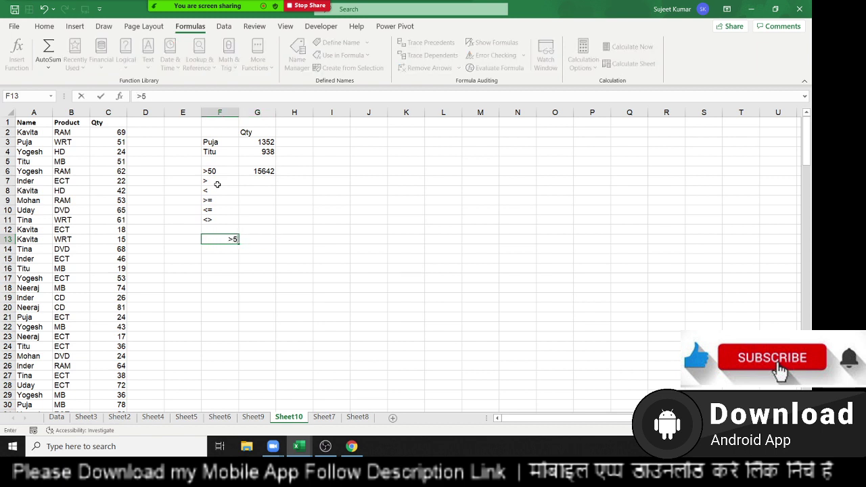
{"action": "type", "text": "0"}
{"action": "key", "text": "F2"}
{"action": "key", "text": "Home"}
{"action": "key", "text": "Delete"}
{"action": "key", "text": "Tab"}
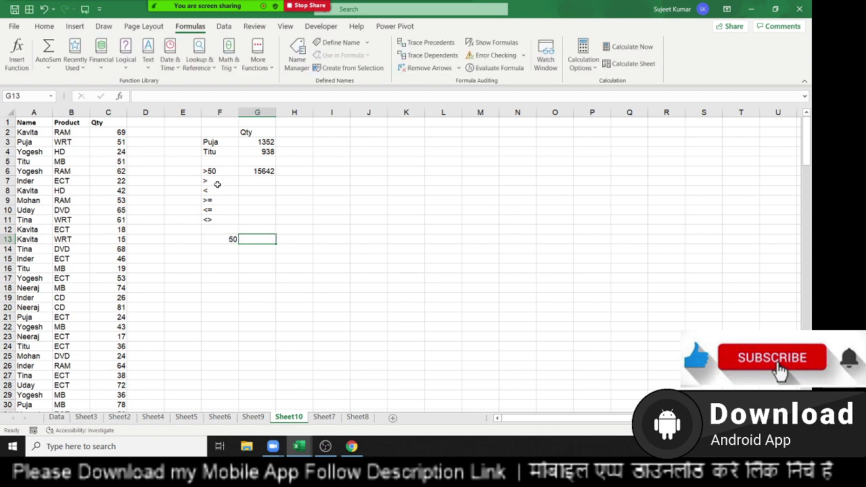
Enter =SUMIF(D:D,">="&F13) in G13 to sum quantities of at least 50.
{"action": "type", "text": "=sum"}
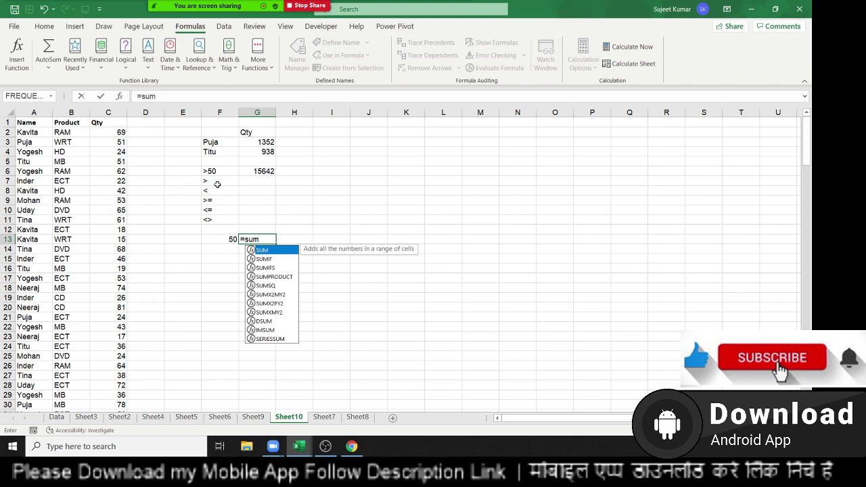
{"action": "key", "text": "Down"}
{"action": "key", "text": "Tab"}
{"action": "key", "text": "Left"}
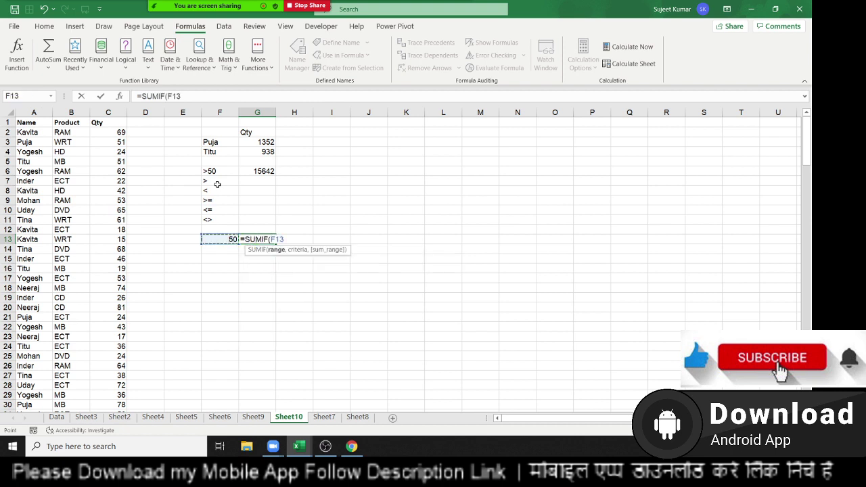
{"action": "key", "text": "Left"}
{"action": "key", "text": "Left"}
{"action": "key", "text": "Left"}
{"action": "key", "text": "Left"}
{"action": "key", "text": "Left"}
{"action": "key", "text": "ctrl+space"}
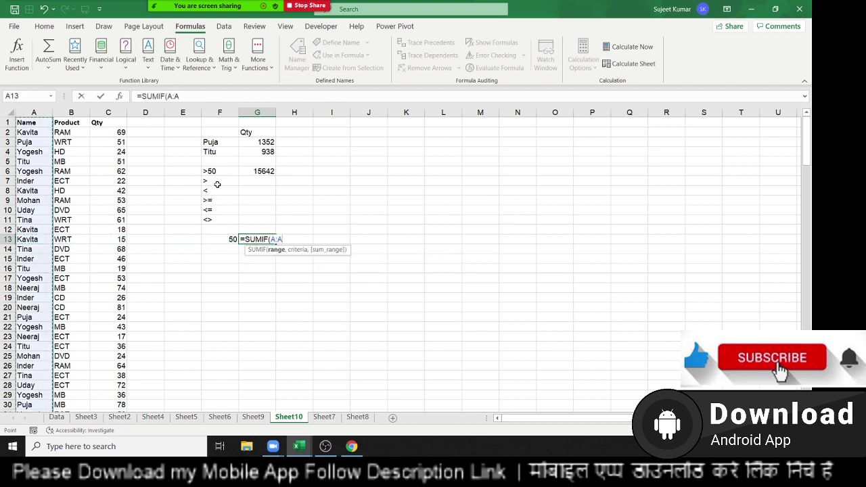
{"action": "key", "text": "Right"}
{"action": "key", "text": "Right"}
{"action": "key", "text": "Right"}
{"action": "key", "text": "ctrl+space"}
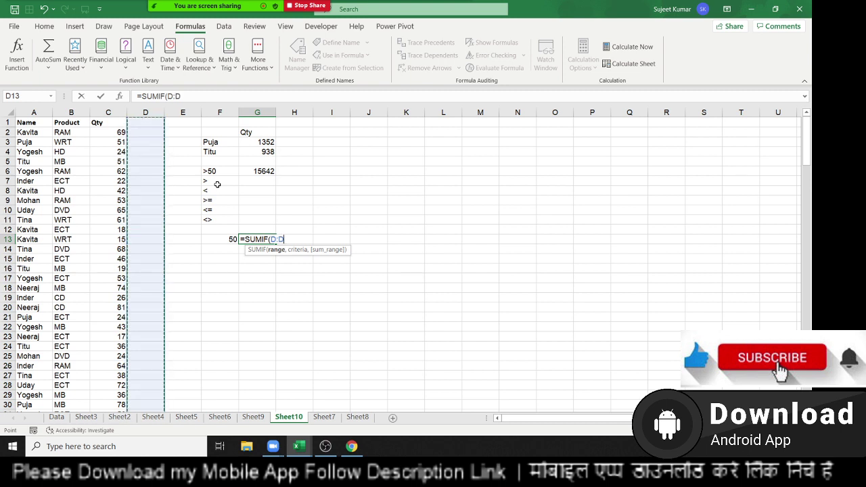
{"action": "type", "text": ",\""}
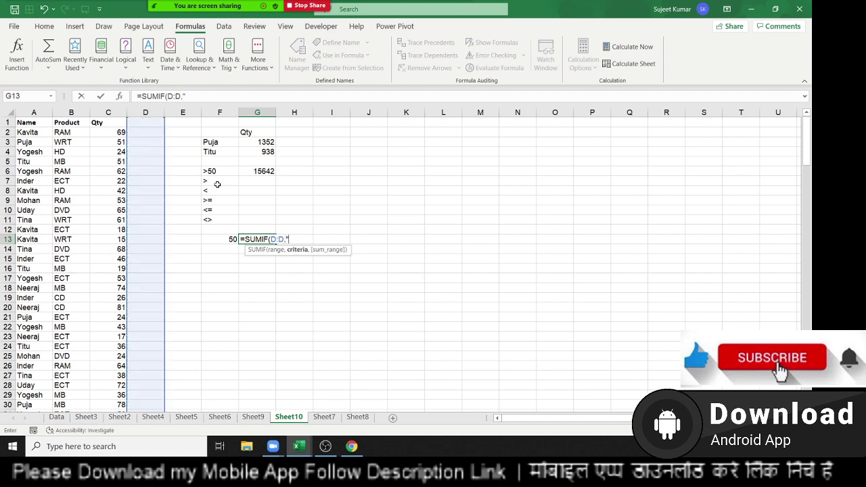
{"action": "type", "text": ">=\""}
{"action": "type", "text": "&"}
{"action": "key", "text": "Left"}
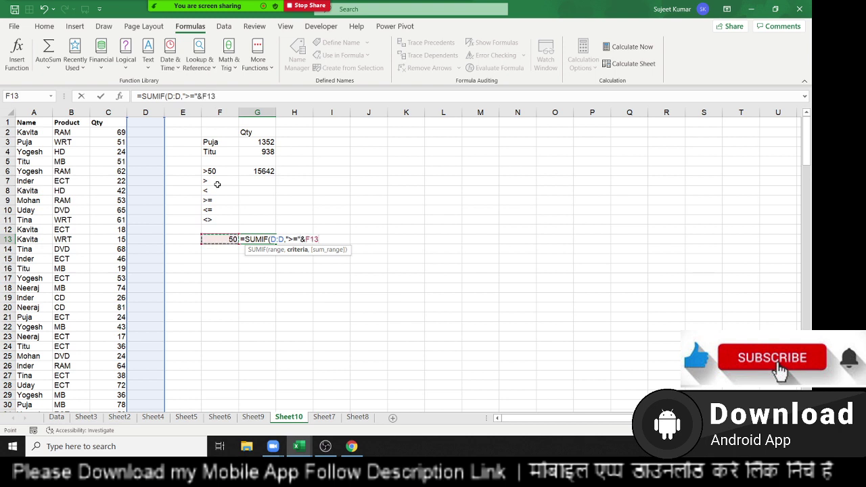
{"action": "key", "text": "Return"}
Correct G13's sum range from column D to the Qty column C, giving 15692.
{"action": "key", "text": "Up"}
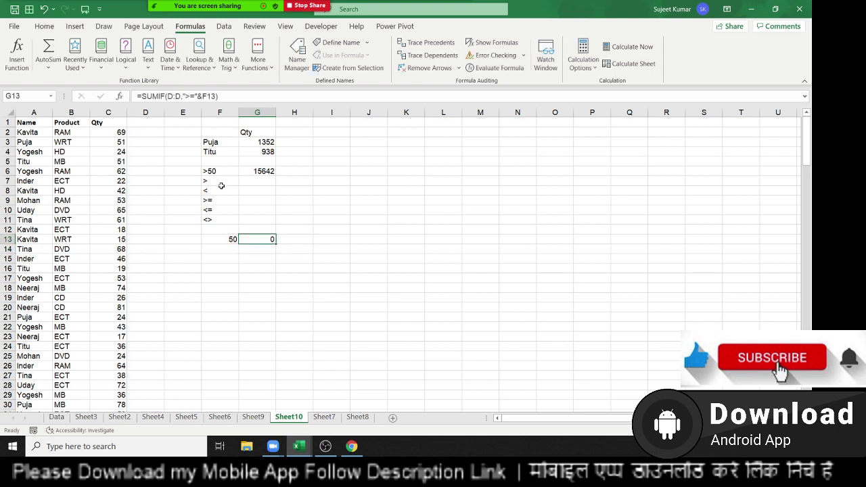
{"action": "double_click", "coordinate": [253, 238]}
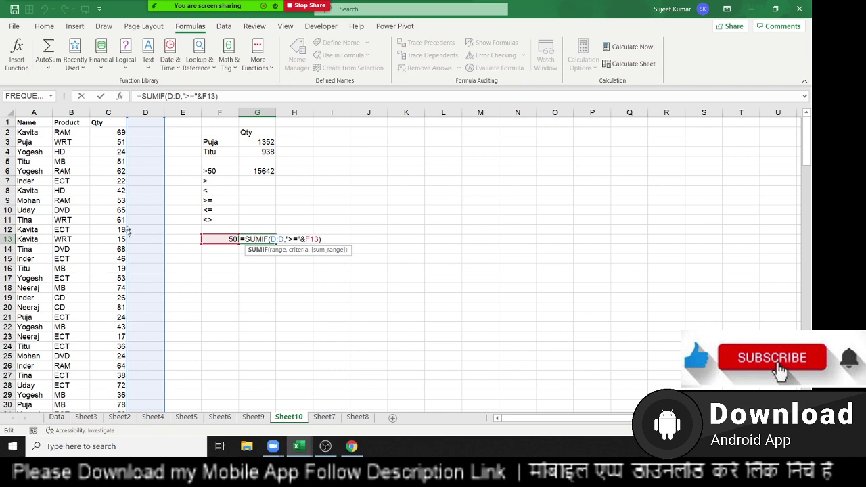
{"action": "left_click_drag", "start_coordinate": [128, 230], "coordinate": [120, 228]}
{"action": "key", "text": "Return"}
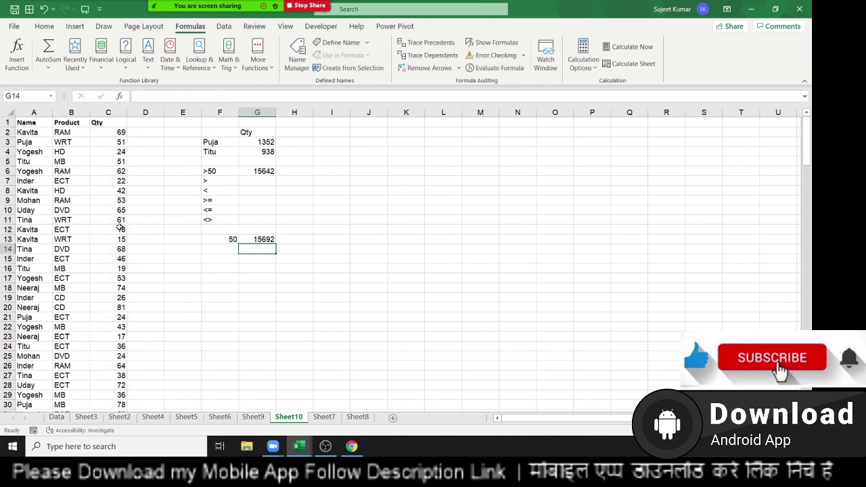
{"action": "key", "text": "Up"}
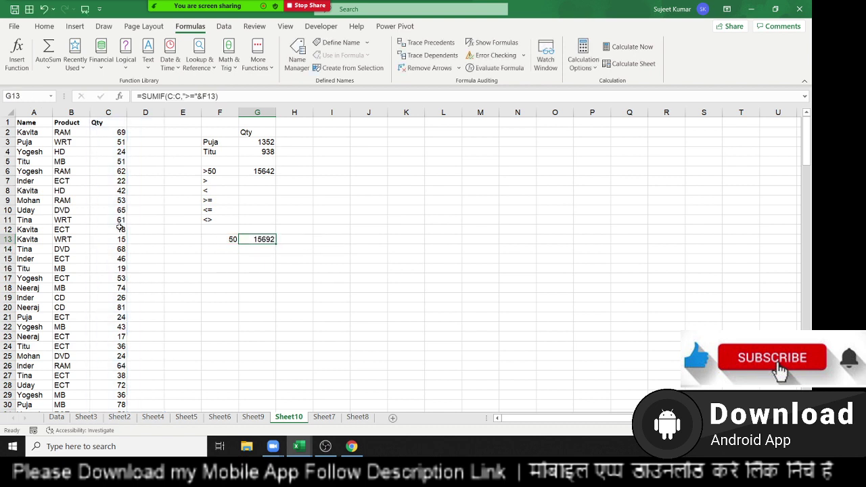
{"action": "key", "text": "Down"}
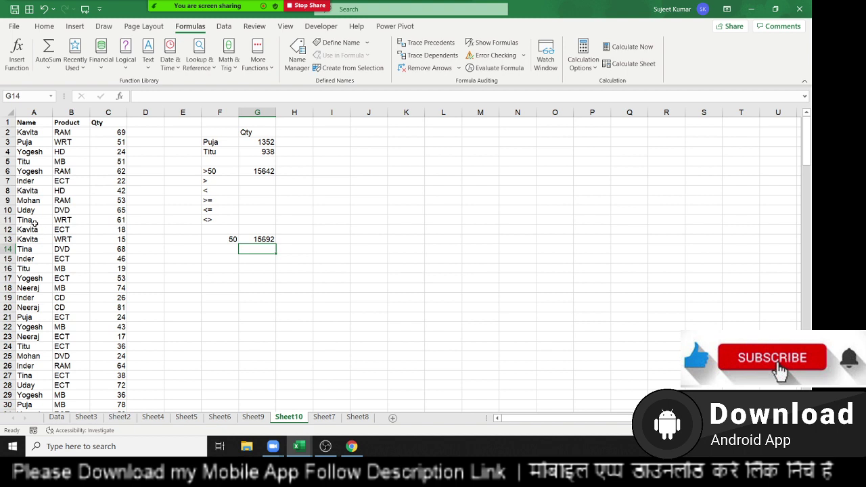
{"action": "left_click", "coordinate": [34, 222]}
Change the name in A11 to a full first and last name.
{"action": "type", "text": "Puja"}
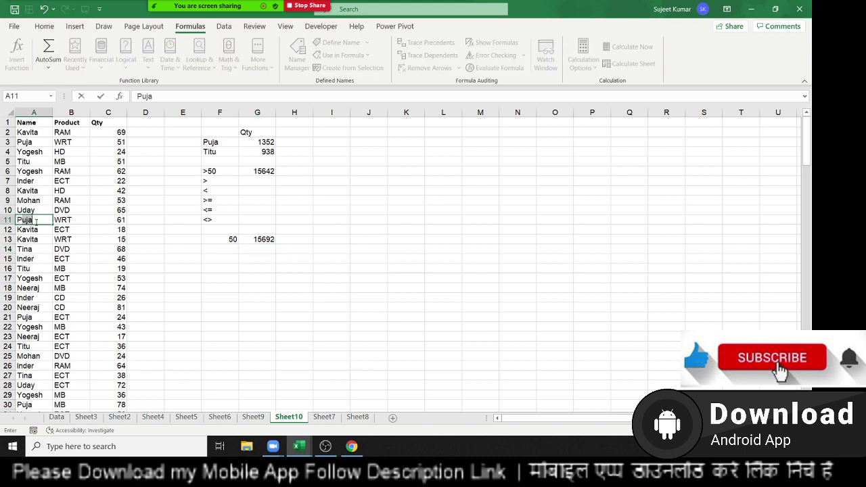
{"action": "key", "text": "BackSpace"}
{"action": "key", "text": "BackSpace"}
{"action": "type", "text": "appu"}
{"action": "type", "text": " Gup"}
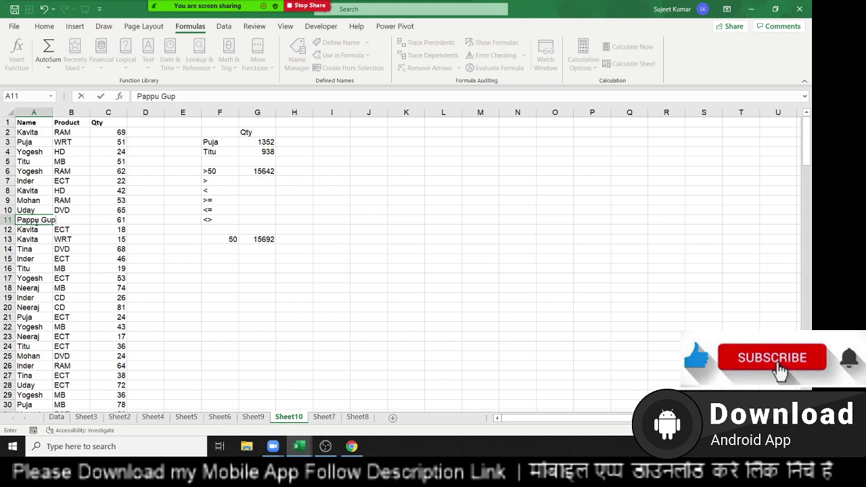
{"action": "type", "text": "ta"}
{"action": "left_click", "coordinate": [234, 279]}
Type the partial name as a criterion in F15.
{"action": "left_click", "coordinate": [228, 265]}
{"action": "type", "text": "Pa"}
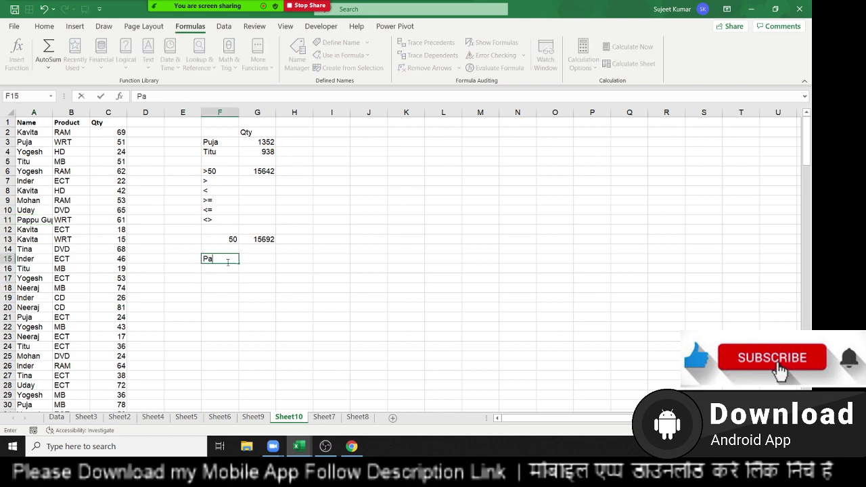
{"action": "type", "text": "ppy"}
{"action": "key", "text": "BackSpace"}
{"action": "type", "text": "u"}
{"action": "key", "text": "Tab"}
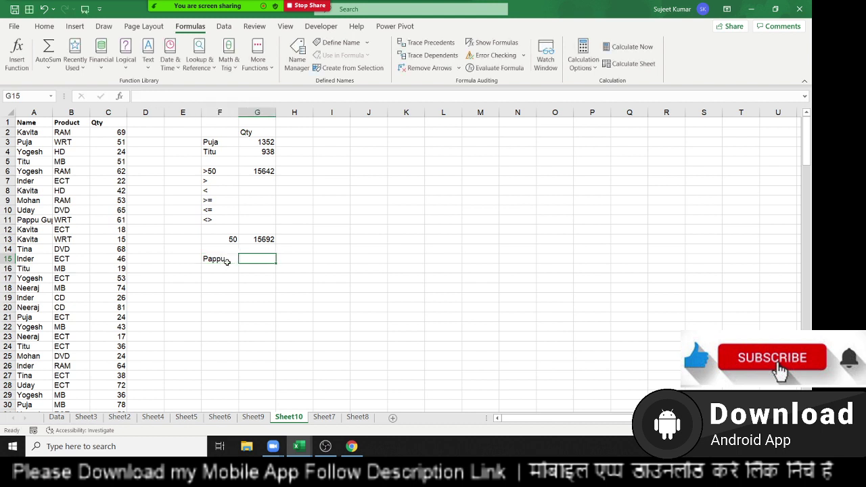
Enter =SUMIF(A:A,F15,C:C) in G15 to total that name's Qty.
{"action": "type", "text": "="}
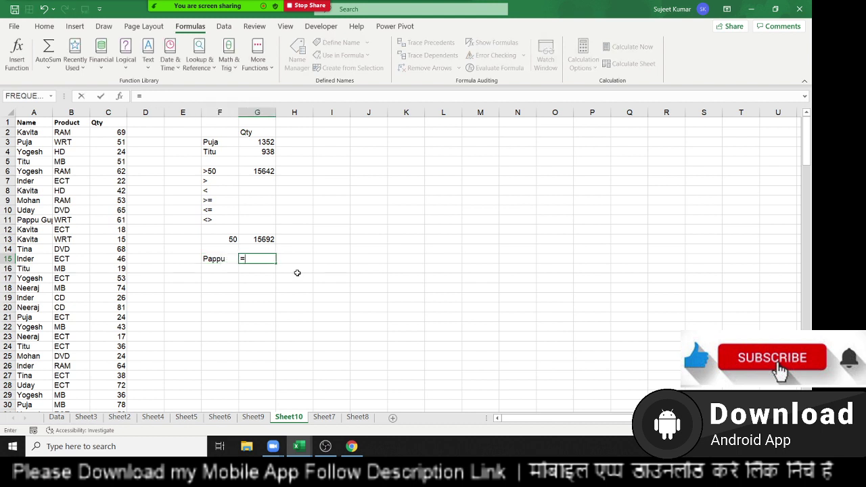
{"action": "type", "text": "vl"}
{"action": "key", "text": "Escape"}
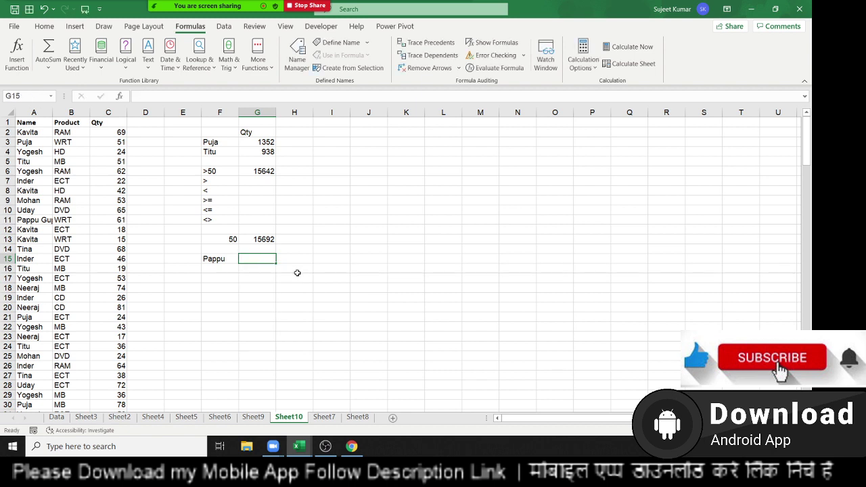
{"action": "type", "text": "=sum"}
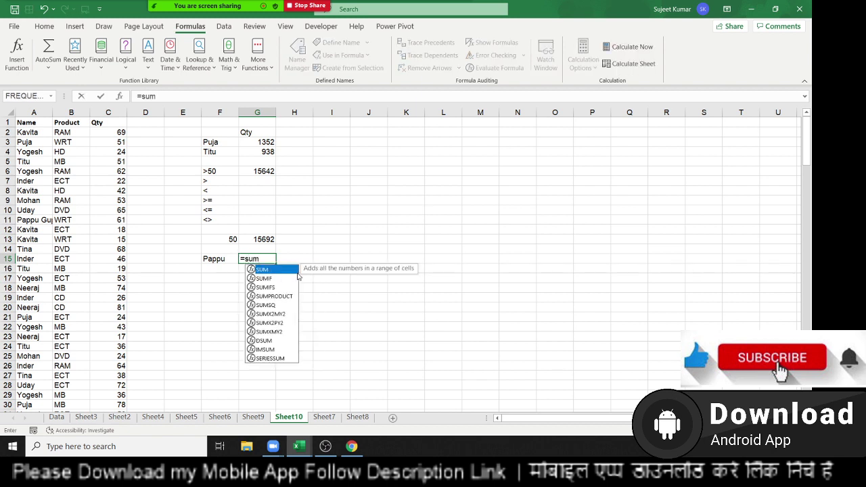
{"action": "key", "text": "Down"}
{"action": "key", "text": "Tab"}
{"action": "key", "text": "Left"}
{"action": "key", "text": "Left"}
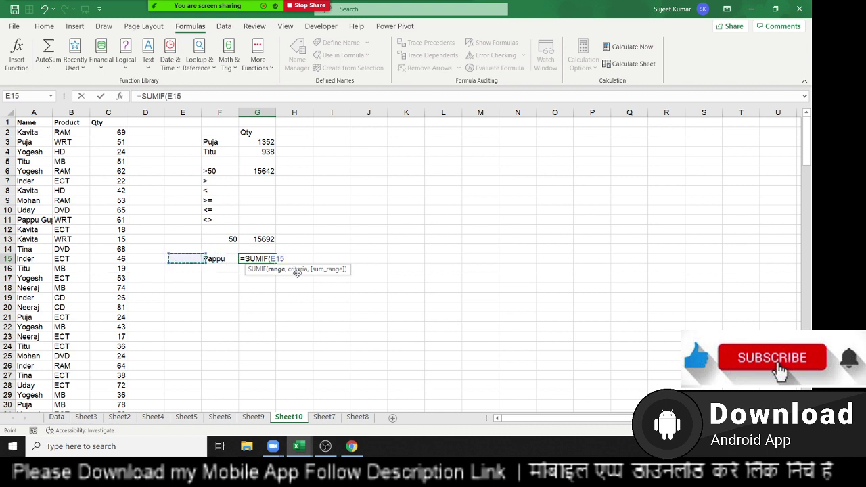
{"action": "key", "text": "Left"}
{"action": "key", "text": "Left"}
{"action": "key", "text": "Left"}
{"action": "key", "text": "Left"}
{"action": "key", "text": "ctrl+space"}
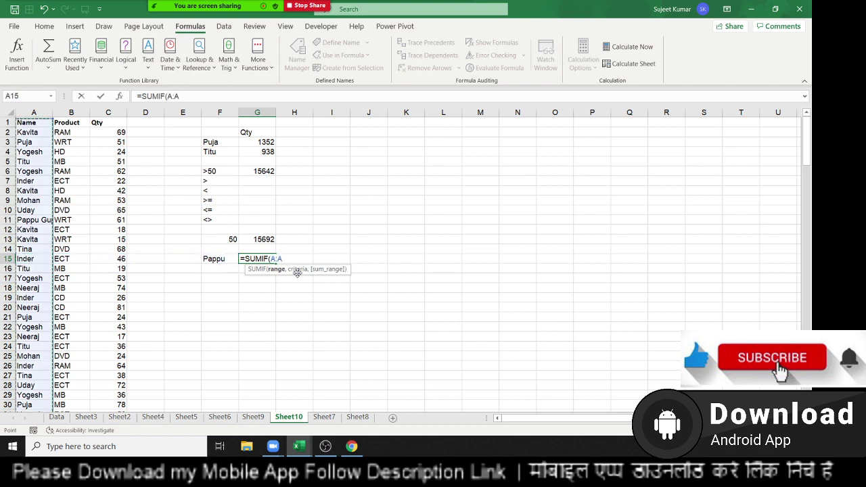
{"action": "type", "text": ","}
{"action": "key", "text": "Left"}
{"action": "type", "text": ","}
{"action": "key", "text": "Left"}
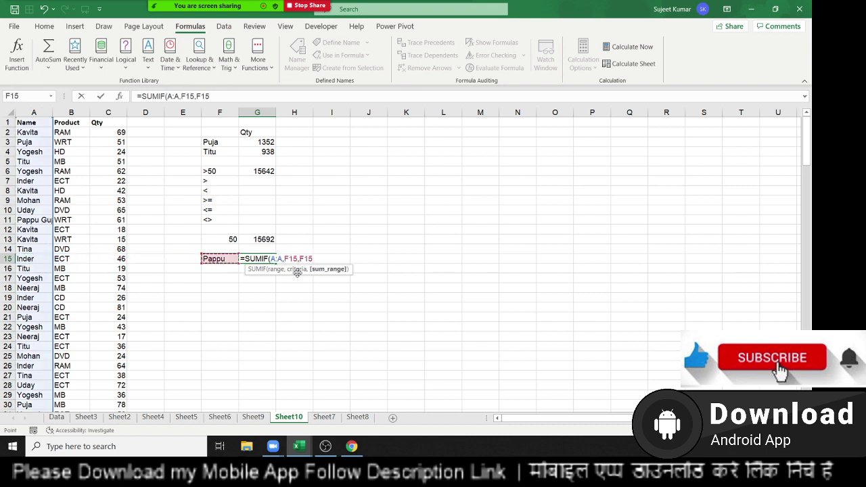
{"action": "key", "text": "Left"}
{"action": "key", "text": "Left"}
{"action": "key", "text": "Left"}
{"action": "key", "text": "ctrl+space"}
{"action": "key", "text": "Return"}
{"action": "key", "text": "Up"}
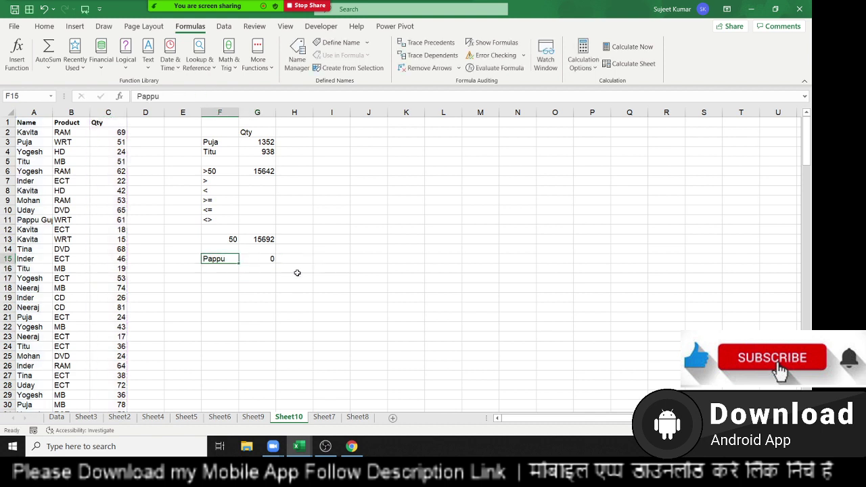
Wrap F15's name in * wildcards so G15 returns 61.
{"action": "key", "text": "F2"}
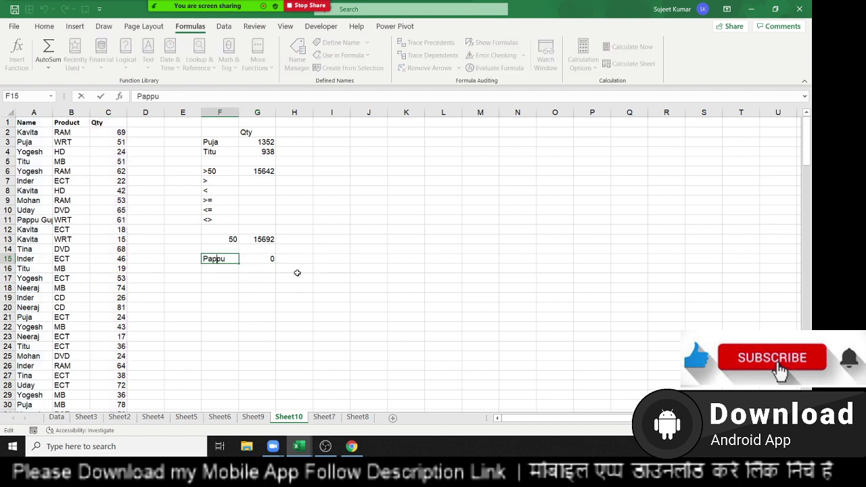
{"action": "key", "text": "Home"}
{"action": "type", "text": "*"}
{"action": "key", "text": "Return"}
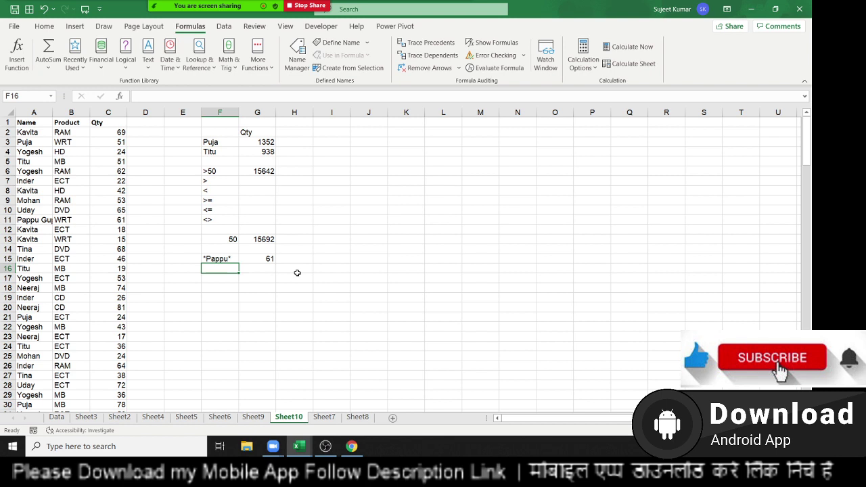
{"action": "key", "text": "Left"}
{"action": "key", "text": "Left"}
{"action": "key", "text": "Left"}
{"action": "key", "text": "Left"}
{"action": "key", "text": "Left"}
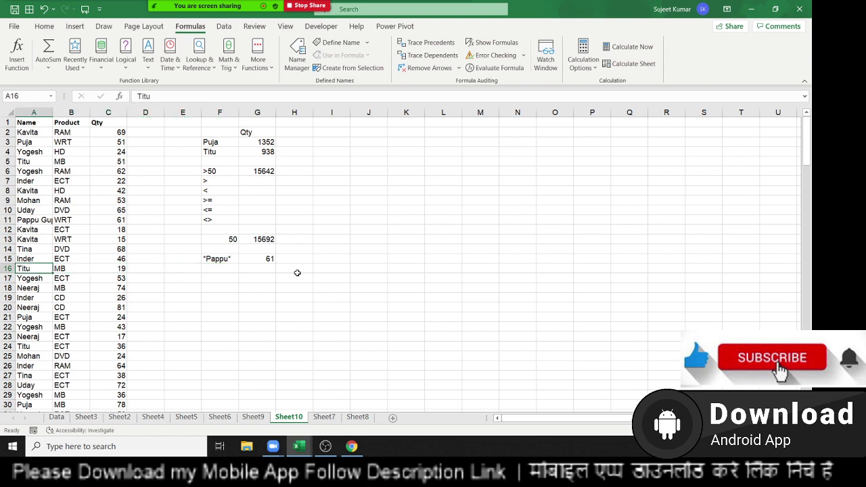
Set A16 to D10 and replace the name in A4 with D20.
{"action": "type", "text": "D"}
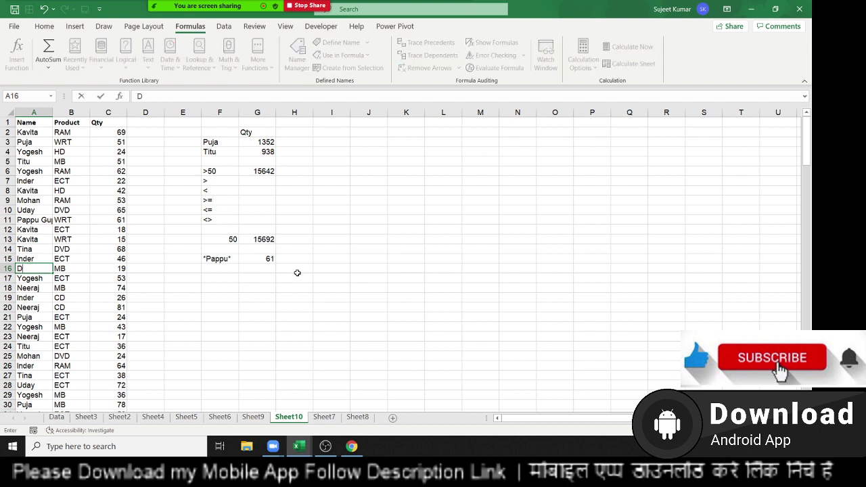
{"action": "type", "text": "10"}
{"action": "key", "text": "Return"}
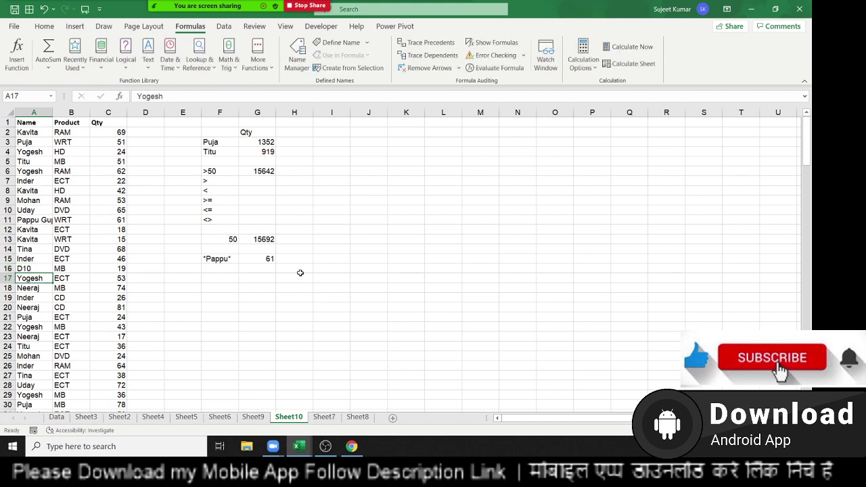
{"action": "left_click", "coordinate": [54, 153]}
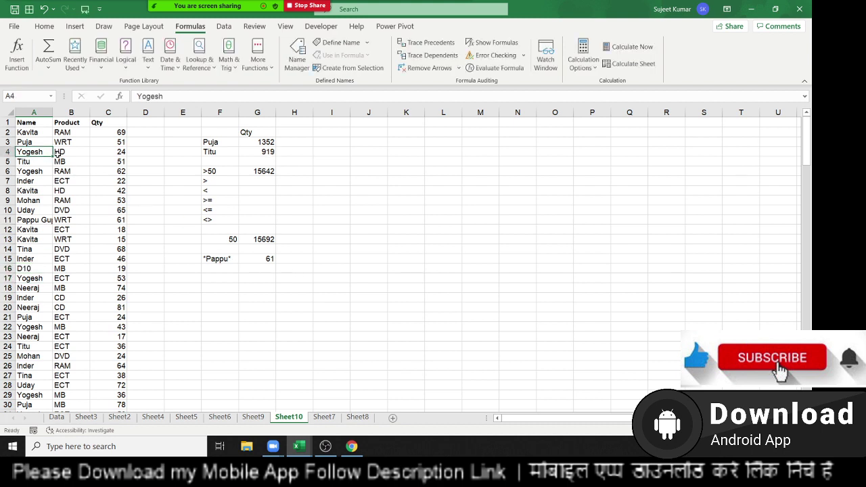
{"action": "type", "text": "D10"}
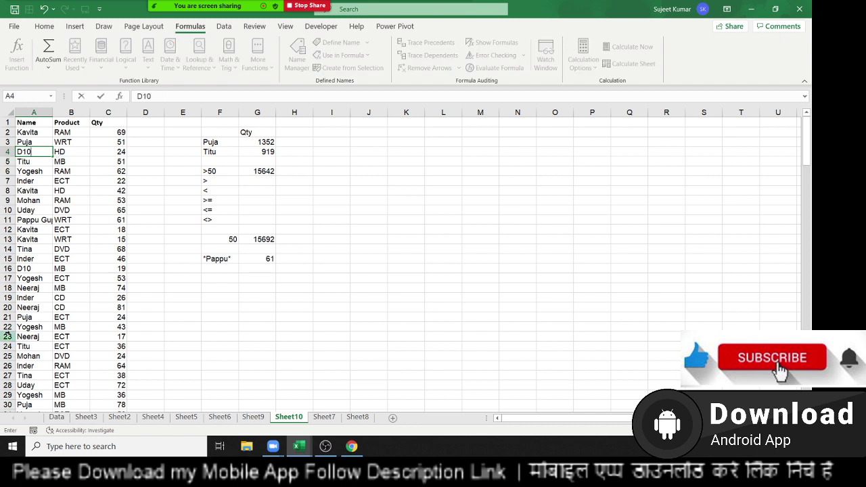
{"action": "key", "text": "BackSpace"}
{"action": "key", "text": "BackSpace"}
{"action": "type", "text": "0"}
{"action": "left_click", "coordinate": [30, 395]}
Enter the ??? wildcard criterion in F17.
{"action": "left_click", "coordinate": [227, 278]}
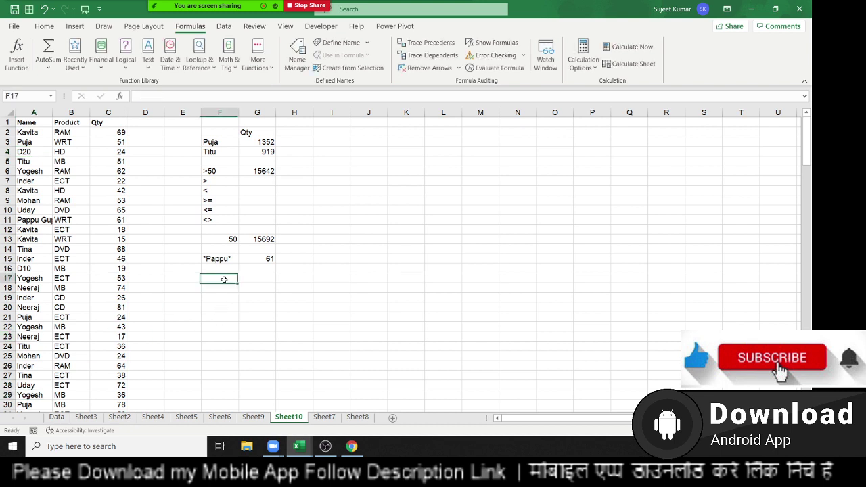
{"action": "type", "text": "??"}
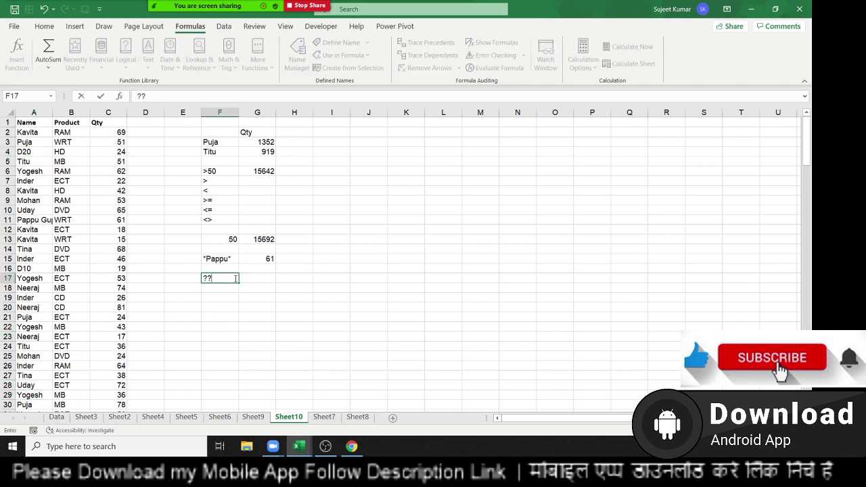
{"action": "key", "text": "Tab"}
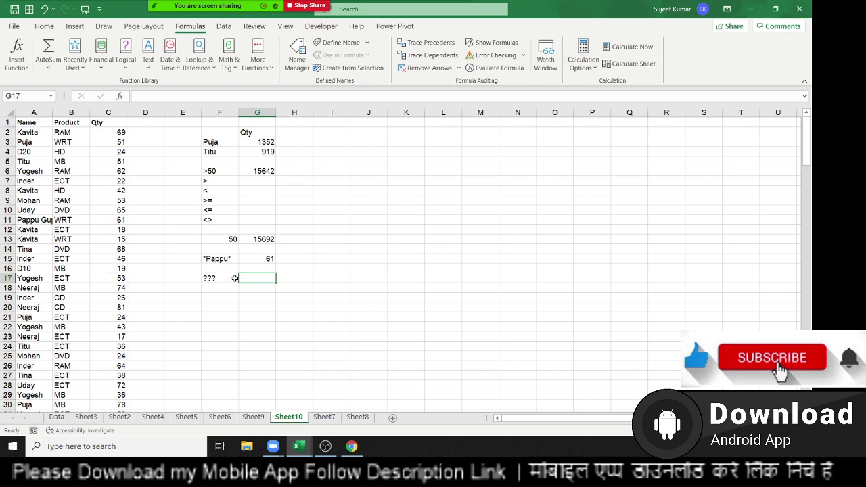
{"action": "scroll", "coordinate": [132, 266], "scroll_direction": "down", "scroll_amount": 5}
{"action": "scroll", "coordinate": [132, 266], "scroll_direction": "down", "scroll_amount": 2}
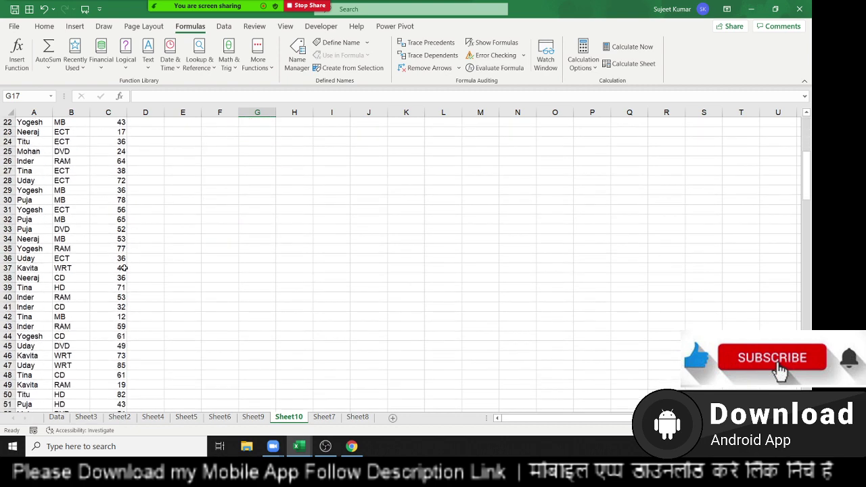
{"action": "scroll", "coordinate": [127, 267], "scroll_direction": "up", "scroll_amount": 5}
{"action": "scroll", "coordinate": [123, 268], "scroll_direction": "up", "scroll_amount": 1}
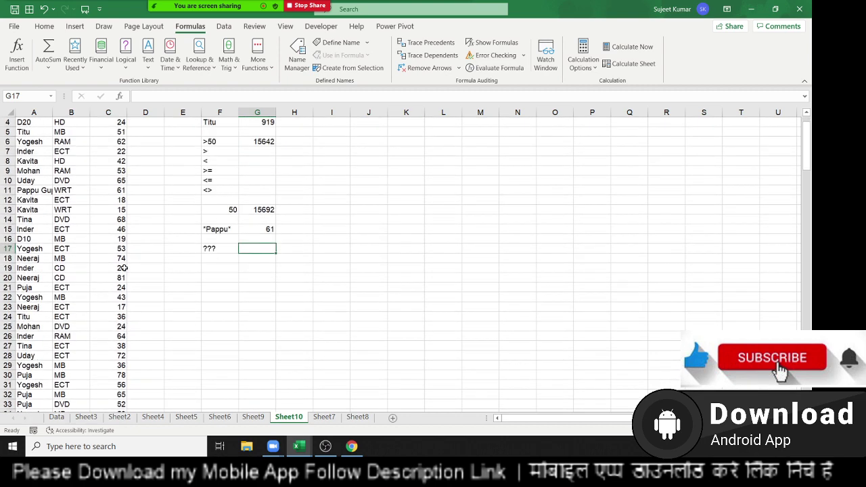
{"action": "scroll", "coordinate": [233, 280], "scroll_direction": "up", "scroll_amount": 1}
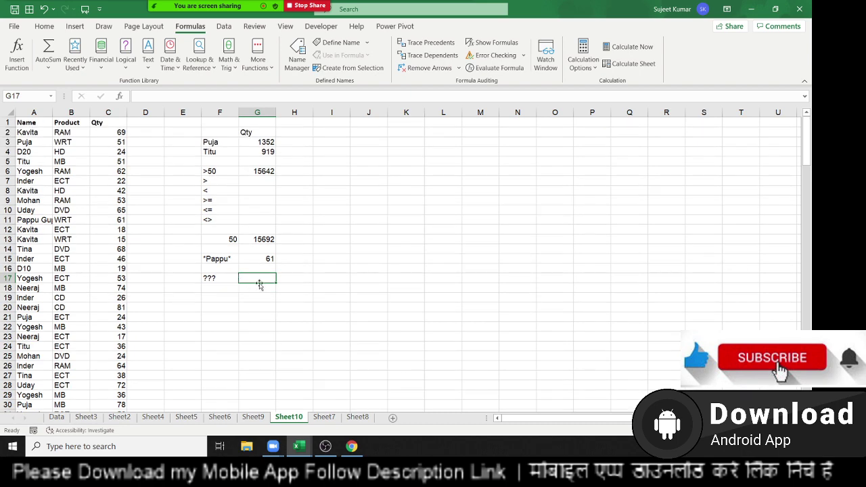
Enter =SUMIF(A:A,F17,C:C) in G17 to total three-character names, giving 43.
{"action": "type", "text": "=sum"}
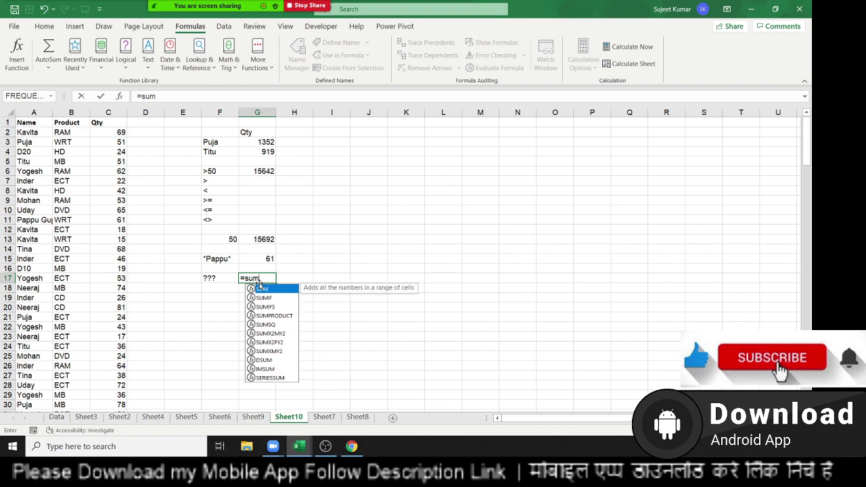
{"action": "type", "text": "i"}
{"action": "key", "text": "Tab"}
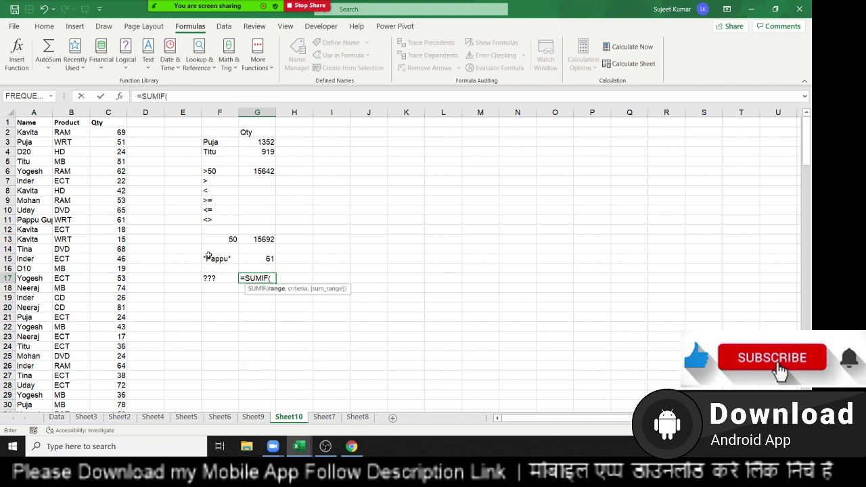
{"action": "left_click", "coordinate": [34, 112]}
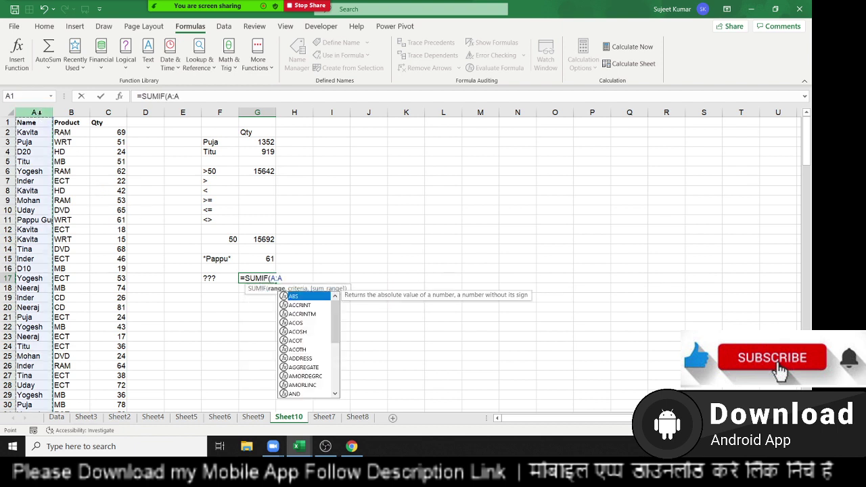
{"action": "type", "text": ","}
{"action": "left_click", "coordinate": [212, 278]}
{"action": "type", "text": ","}
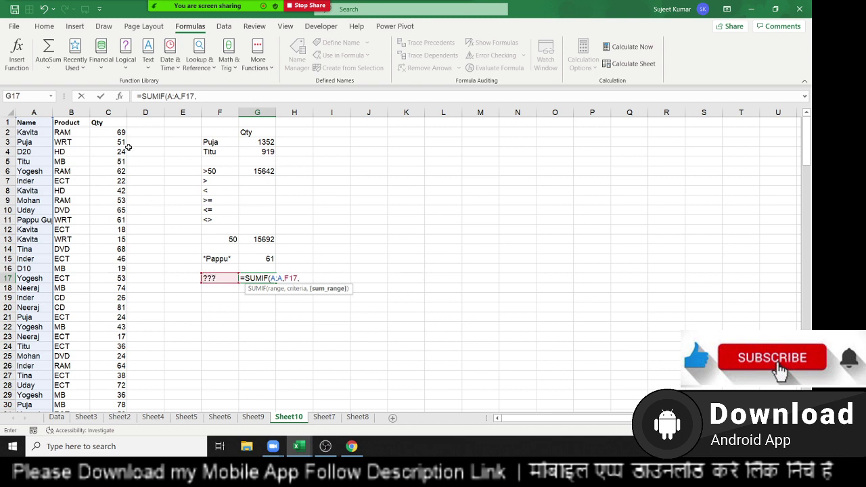
{"action": "left_click", "coordinate": [121, 112]}
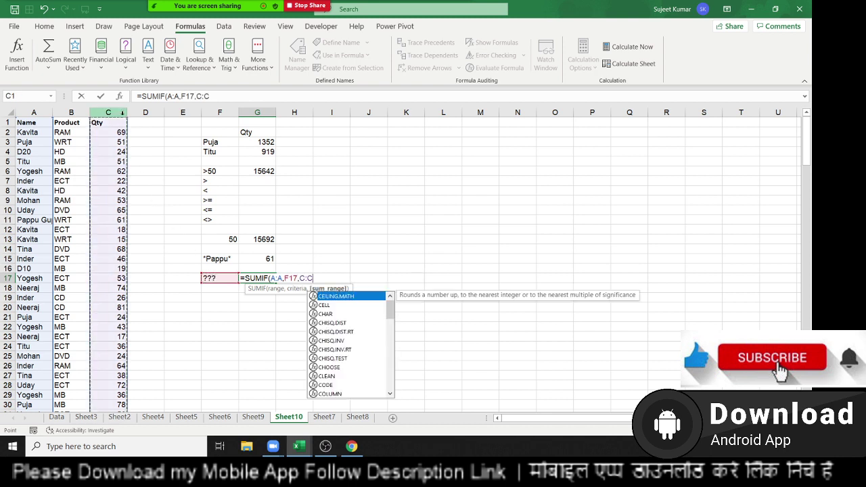
{"action": "key", "text": "Return"}
{"action": "left_click", "coordinate": [269, 279]}
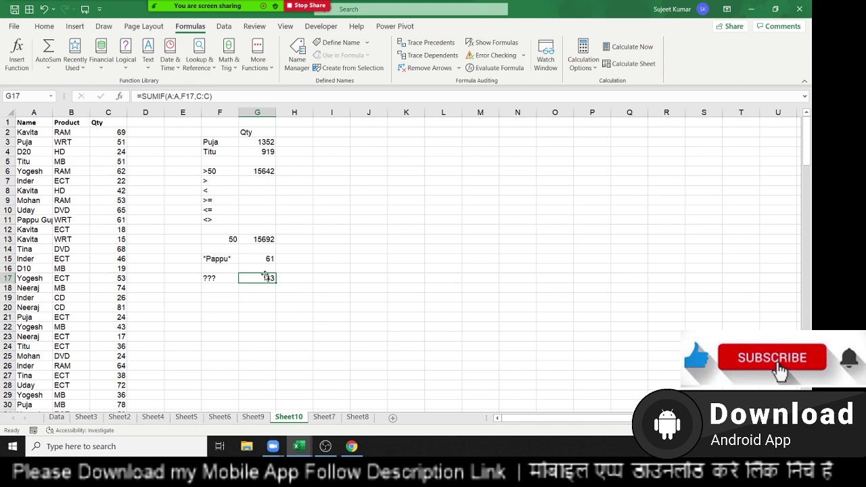
Copy the name and product ECT from A7:B7 into F20:G20.
{"action": "left_click", "coordinate": [24, 181]}
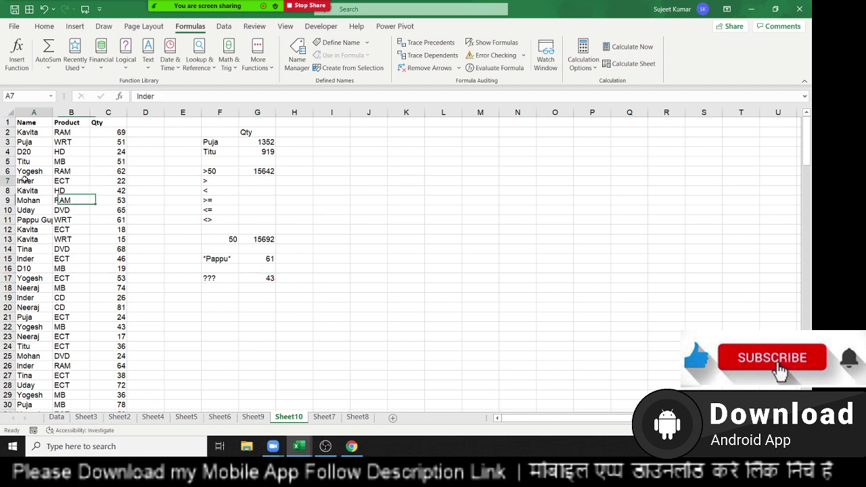
{"action": "key", "text": "shift+Right"}
{"action": "key", "text": "ctrl+c"}
{"action": "key", "text": "ctrl+space"}
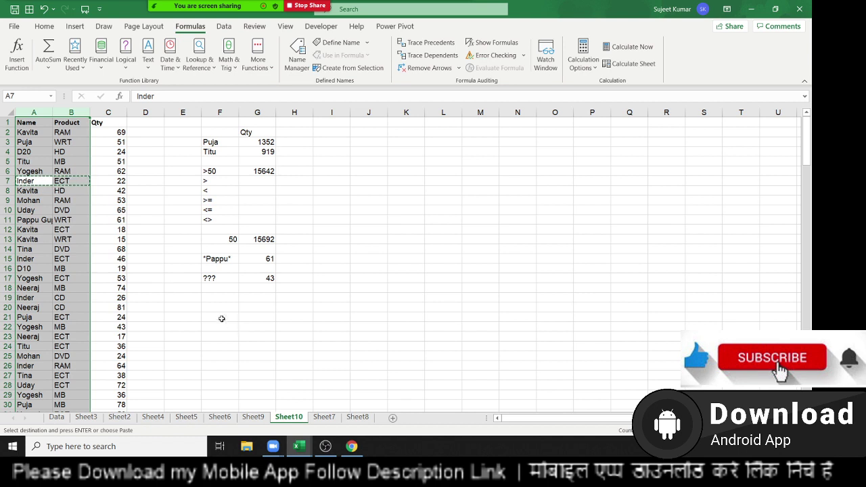
{"action": "left_click", "coordinate": [220, 311]}
{"action": "key", "text": "ctrl+v"}
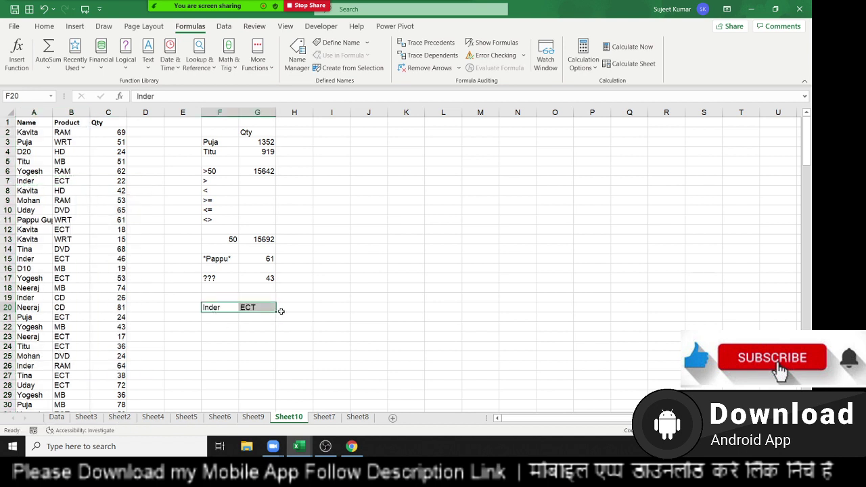
Enter =SUMIFS(C:C,A:A,F20,B:B,G20) in H20, returning 68.
{"action": "left_click", "coordinate": [282, 310]}
{"action": "type", "text": "=s"}
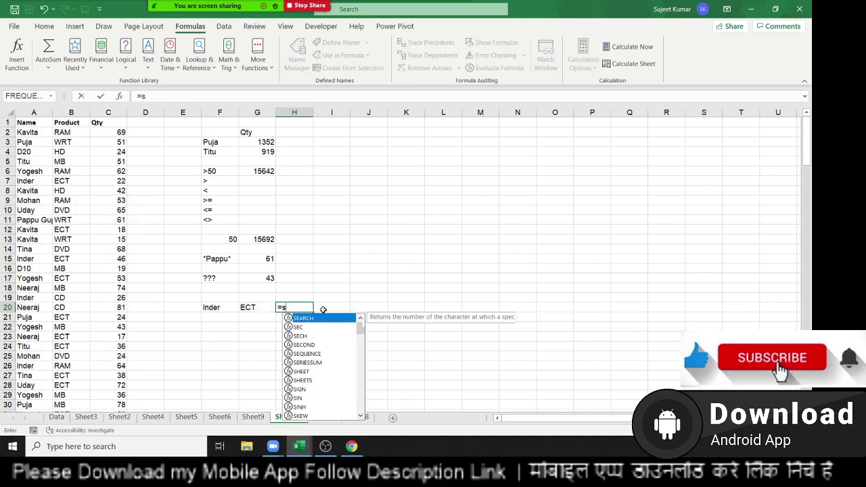
{"action": "type", "text": "um"}
{"action": "key", "text": "Down"}
{"action": "key", "text": "Down"}
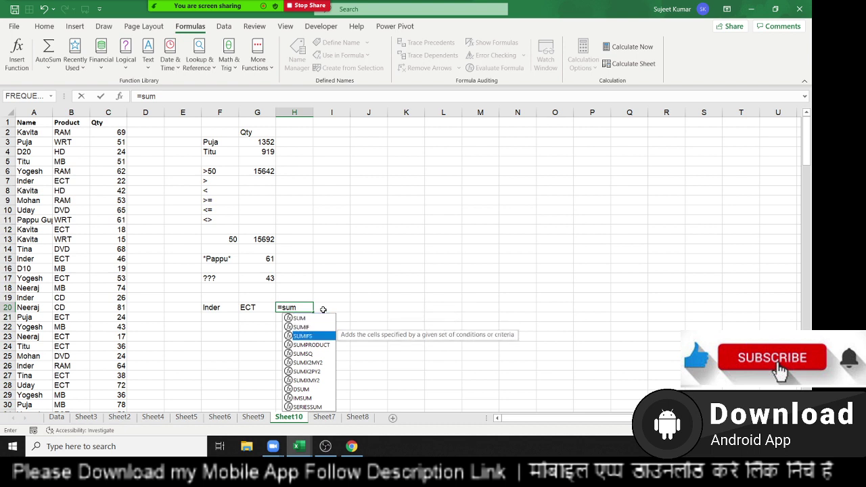
{"action": "key", "text": "Tab"}
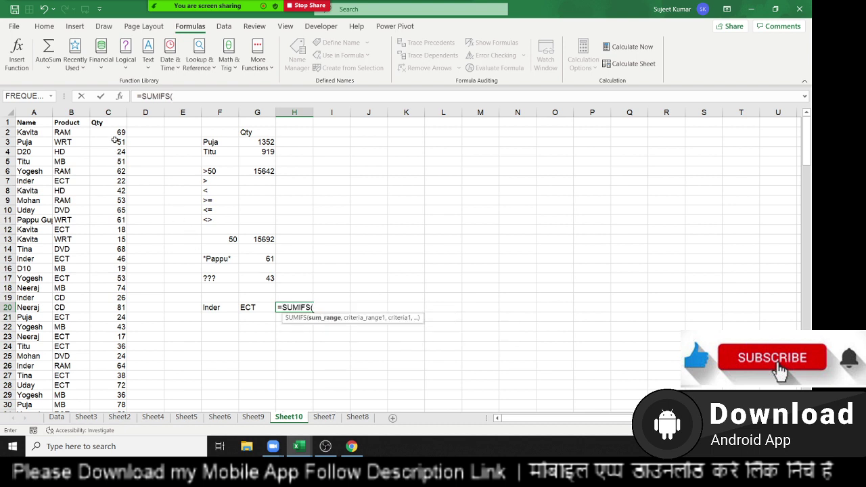
{"action": "left_click", "coordinate": [110, 113]}
{"action": "type", "text": ","}
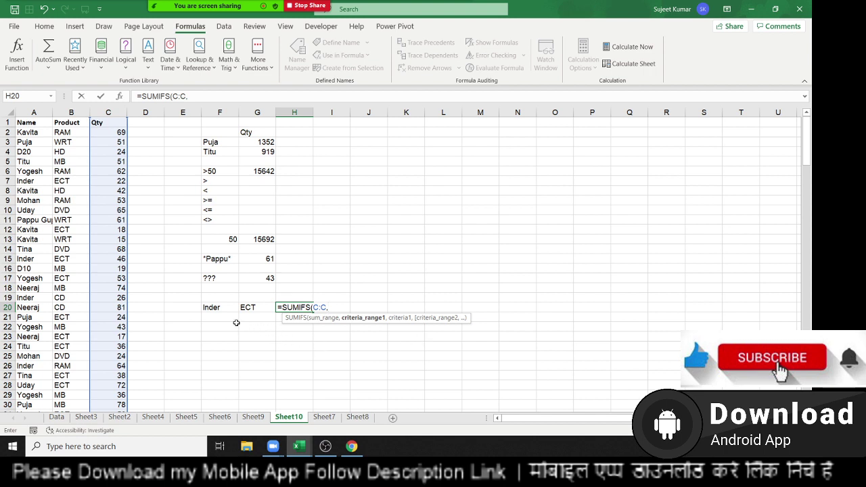
{"action": "left_click", "coordinate": [27, 112]}
{"action": "type", "text": ","}
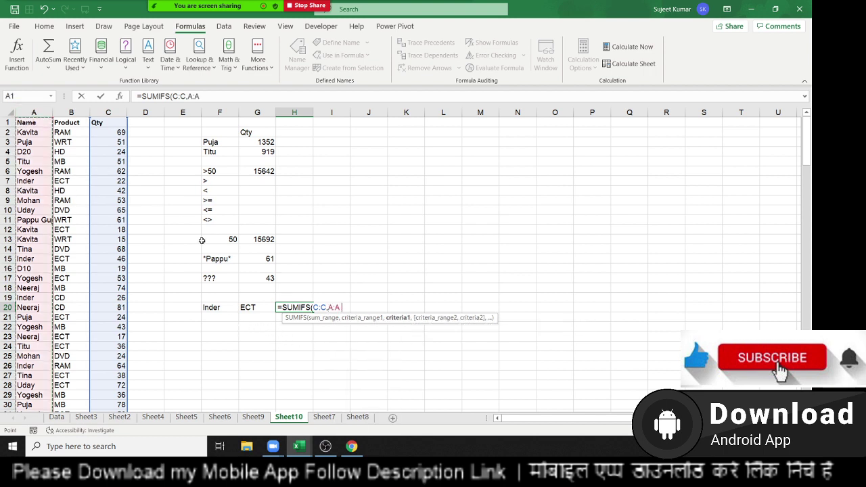
{"action": "left_click", "coordinate": [223, 307]}
{"action": "type", "text": ","}
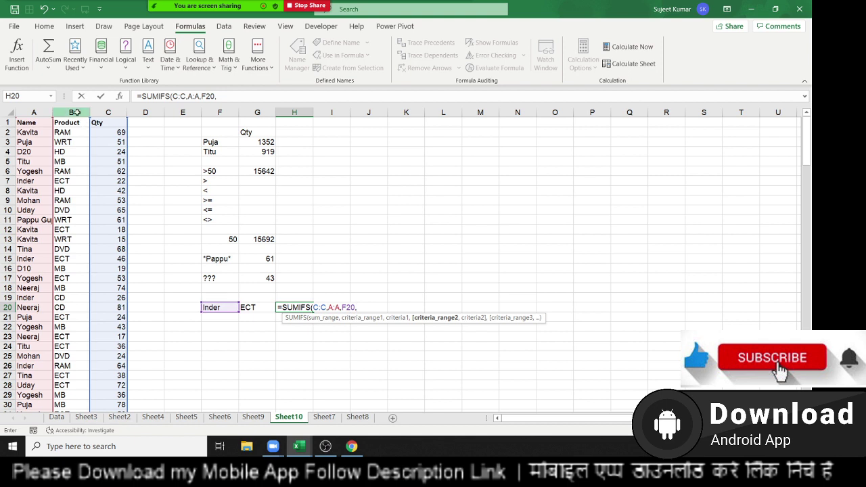
{"action": "left_click", "coordinate": [71, 113]}
{"action": "type", "text": ","}
{"action": "left_click", "coordinate": [258, 310]}
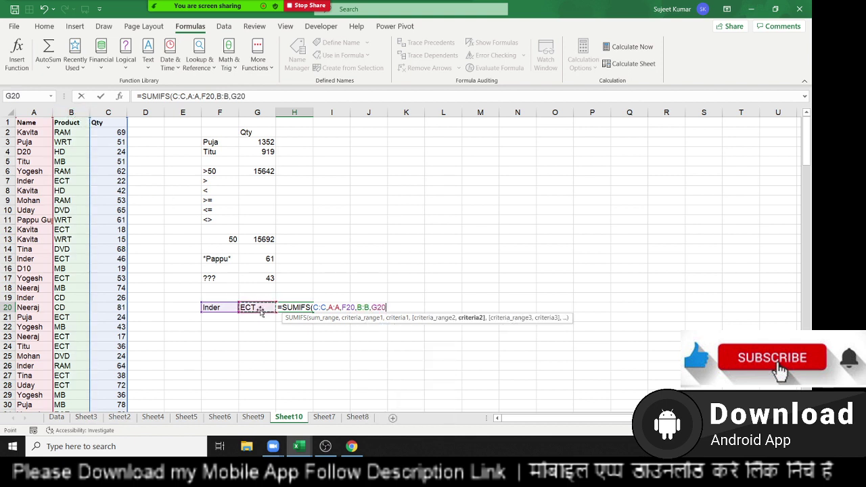
{"action": "key", "text": "Return"}
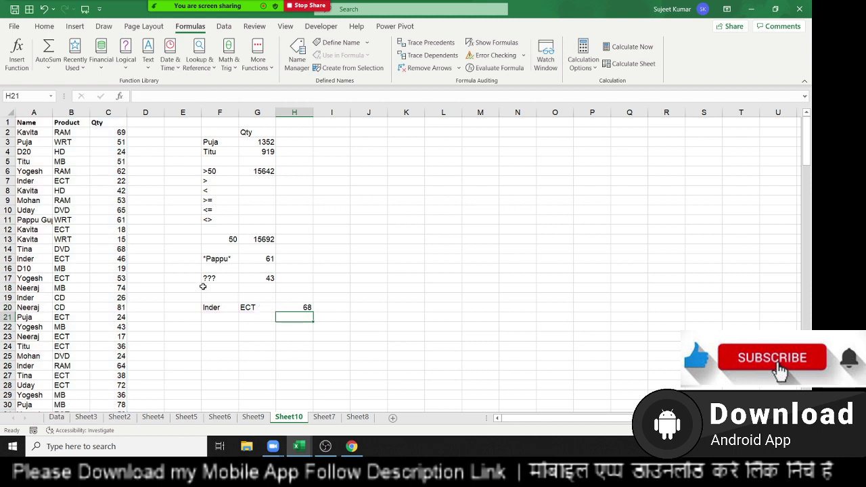
{"action": "left_click_drag", "start_coordinate": [203, 286], "coordinate": [215, 151]}
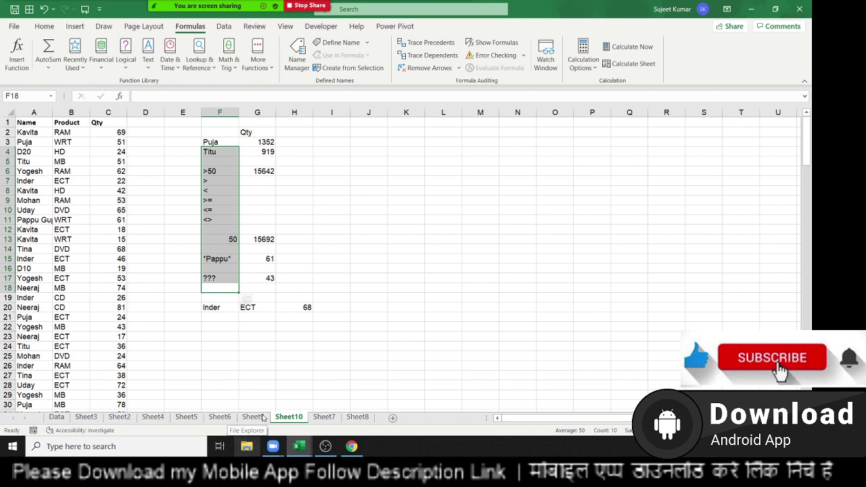
Enter =AVERAGEIF(A:A,F3,C:C) in H3 to give Puja's average Qty, 56.33333.
{"action": "left_click", "coordinate": [294, 140]}
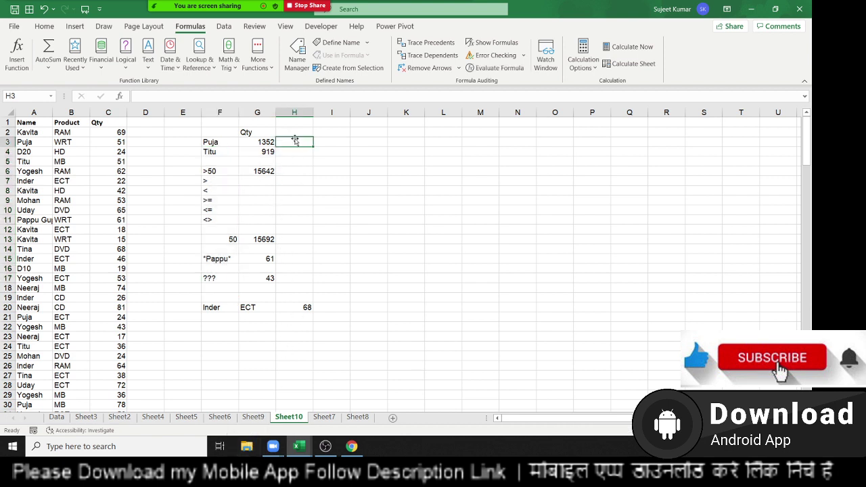
{"action": "type", "text": "=av"}
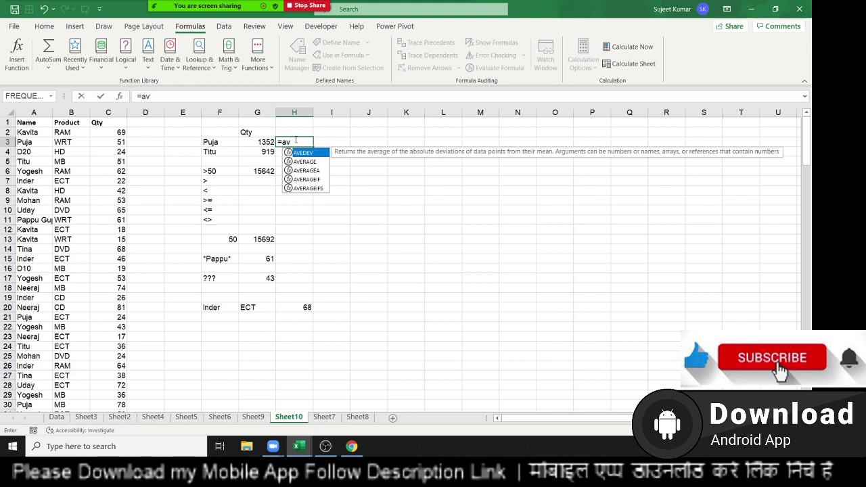
{"action": "key", "text": "Down"}
{"action": "key", "text": "Down"}
{"action": "key", "text": "Down"}
{"action": "key", "text": "Tab"}
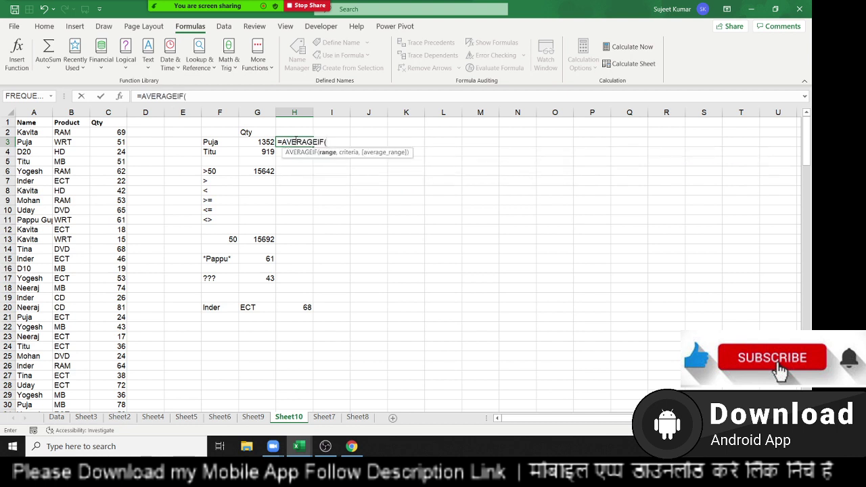
{"action": "left_click", "coordinate": [41, 112]}
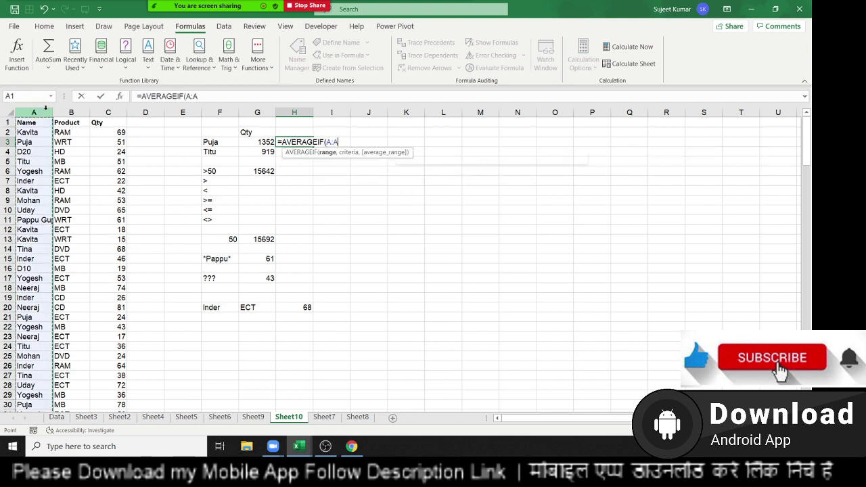
{"action": "type", "text": ","}
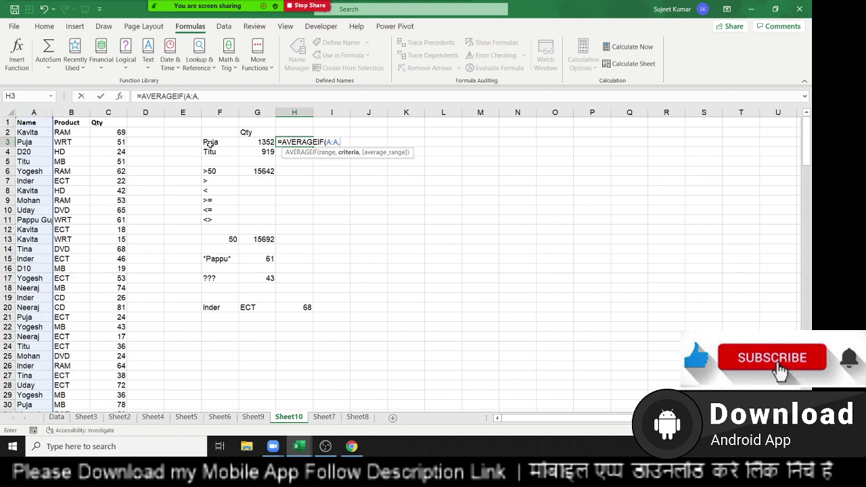
{"action": "left_click", "coordinate": [211, 143]}
{"action": "type", "text": ","}
{"action": "left_click", "coordinate": [110, 112]}
{"action": "key", "text": "Return"}
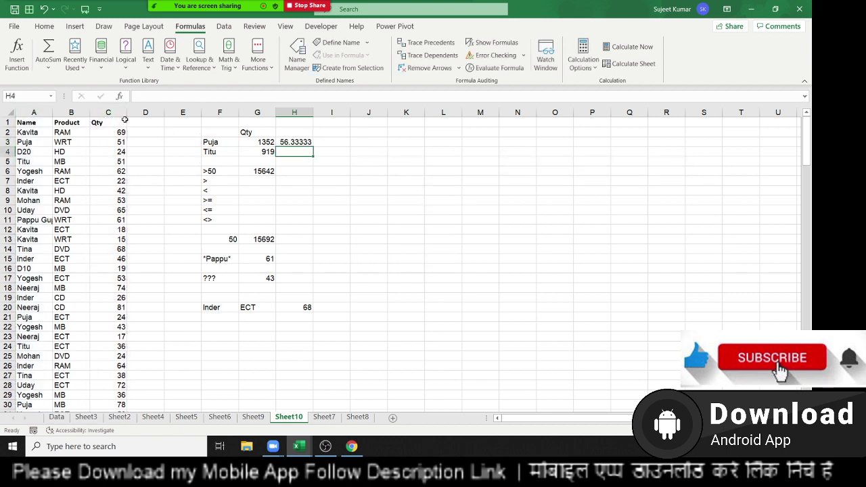
{"action": "left_click_drag", "start_coordinate": [212, 150], "coordinate": [275, 280]}
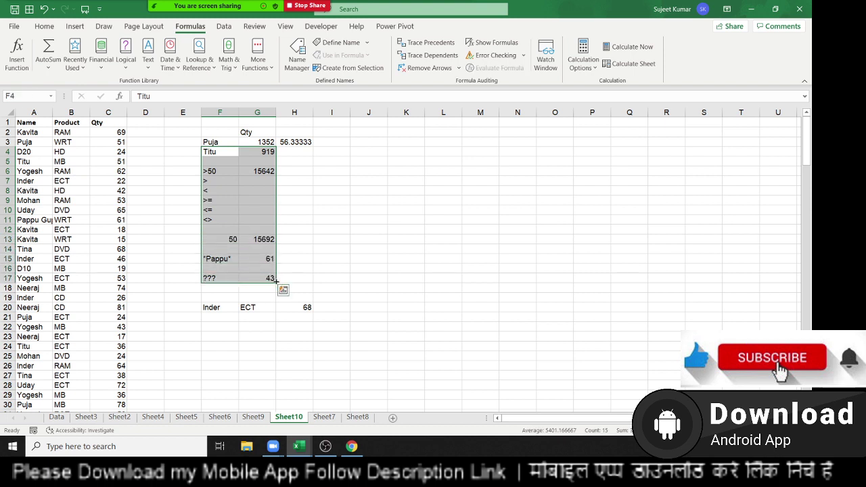
Start an AVERAGEIFS formula in I20 that averages the Qty column C.
{"action": "left_click", "coordinate": [338, 307]}
{"action": "type", "text": "="}
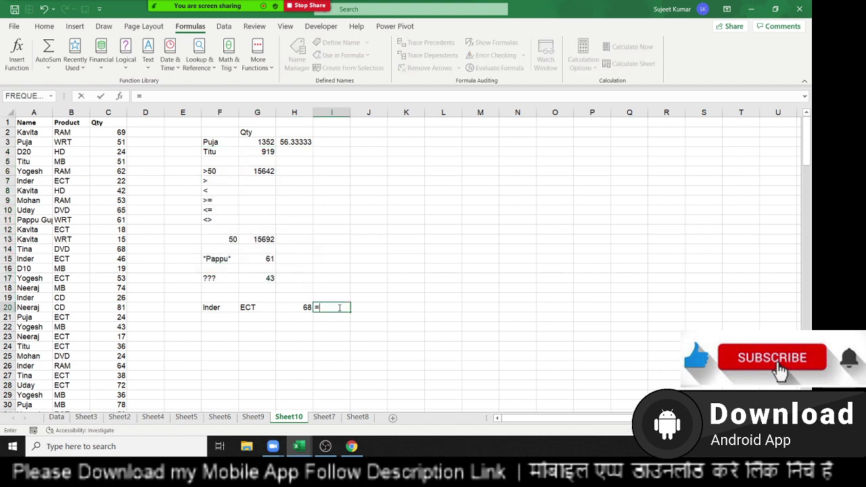
{"action": "type", "text": "av"}
{"action": "key", "text": "Down"}
{"action": "key", "text": "Down"}
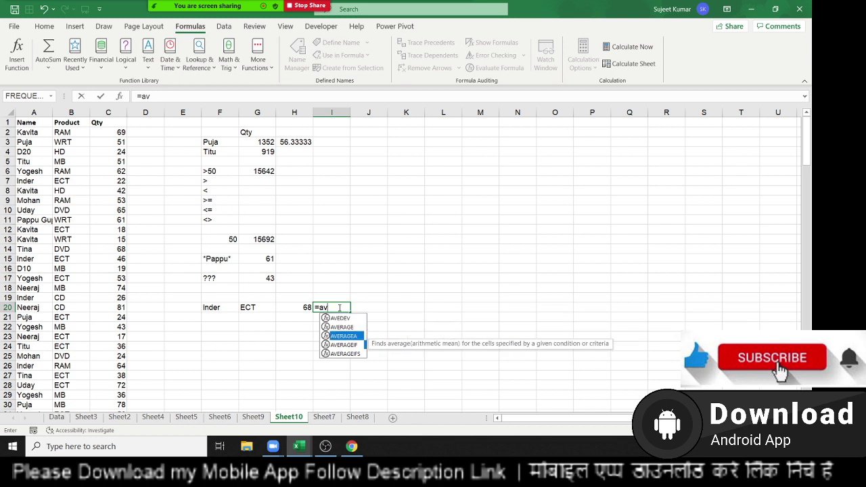
{"action": "key", "text": "Down"}
{"action": "key", "text": "Down"}
{"action": "key", "text": "Tab"}
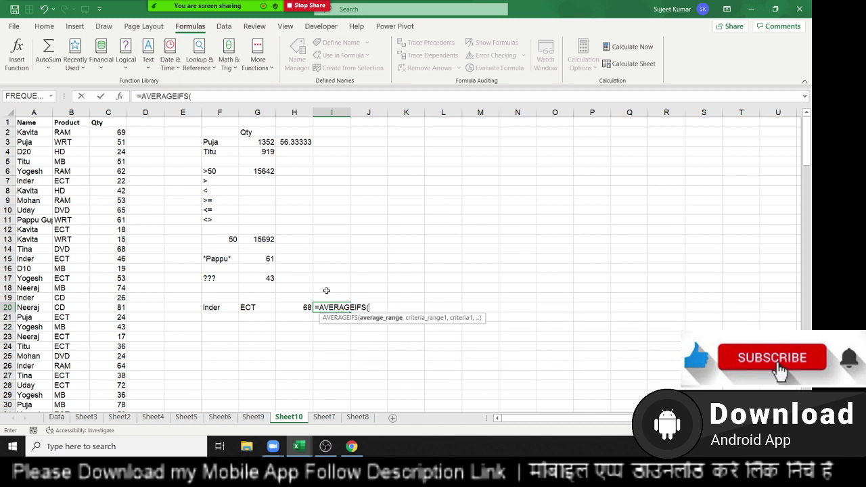
{"action": "left_click", "coordinate": [116, 116]}
{"action": "type", "text": ","}
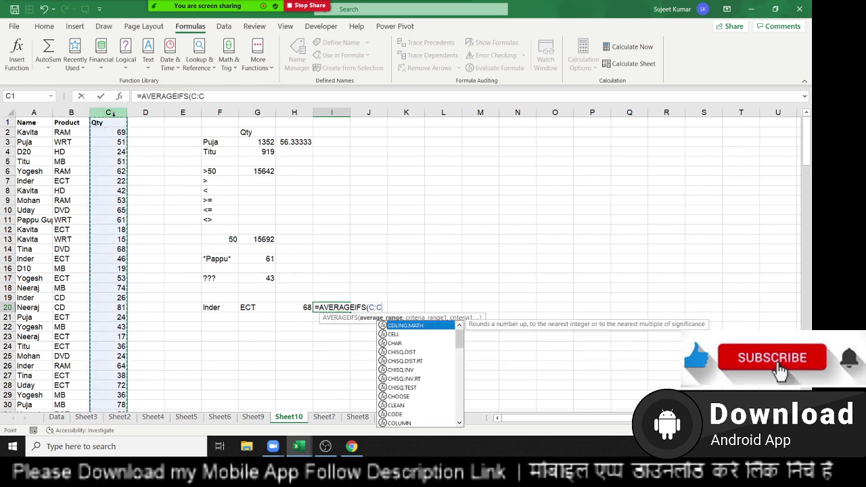
Add criteria Name column A = F20 (Inder) and Product column B = G20 (ECT), giving 34.
{"action": "left_click", "coordinate": [33, 111]}
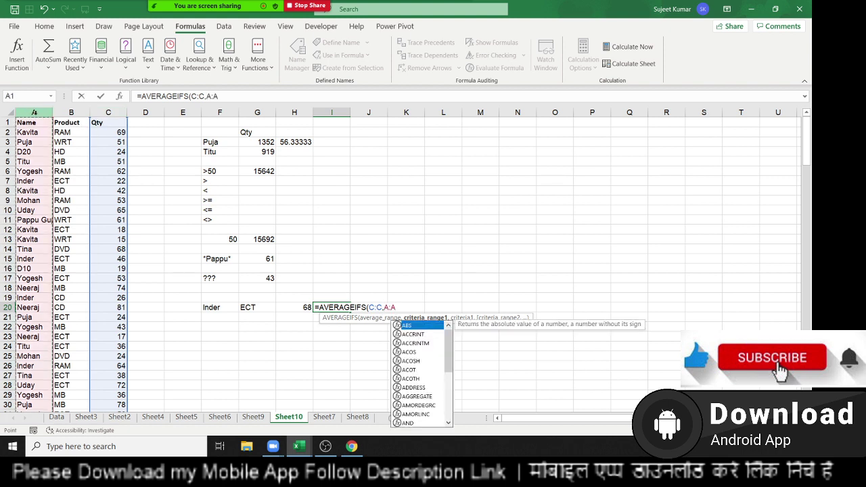
{"action": "type", "text": ","}
{"action": "left_click", "coordinate": [220, 307]}
{"action": "type", "text": ","}
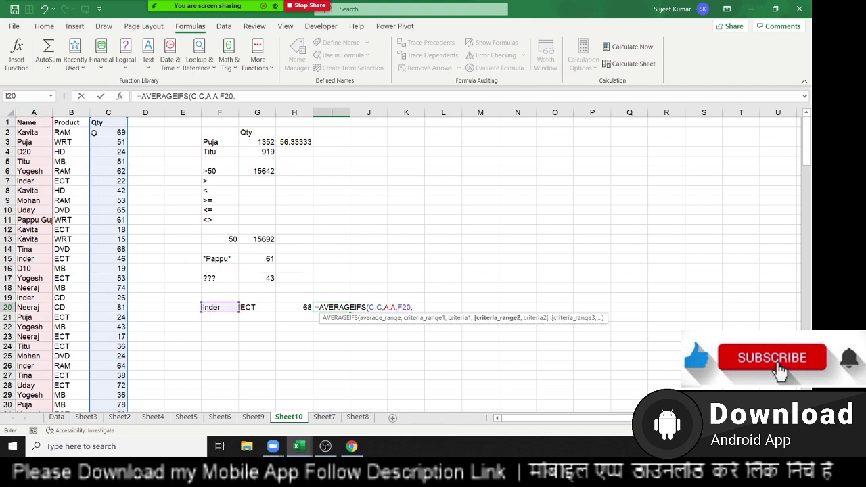
{"action": "left_click", "coordinate": [72, 111]}
{"action": "type", "text": ","}
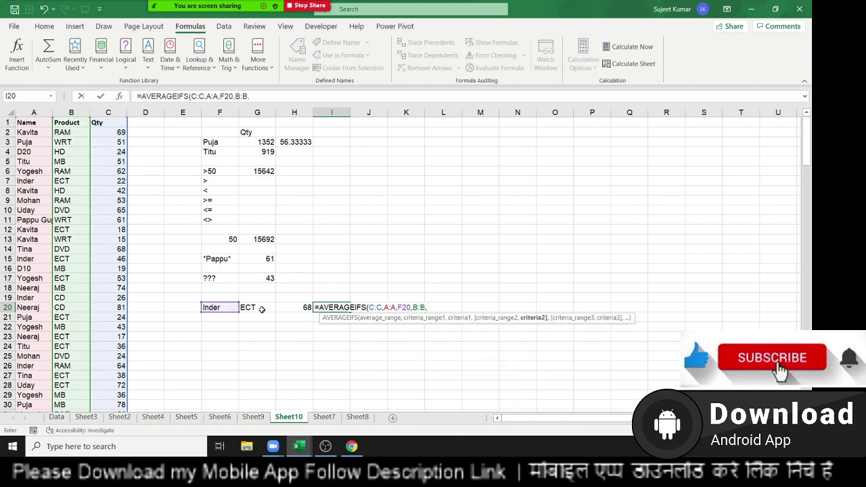
{"action": "left_click", "coordinate": [261, 309]}
{"action": "key", "text": "Return"}
{"action": "left_click", "coordinate": [333, 307]}
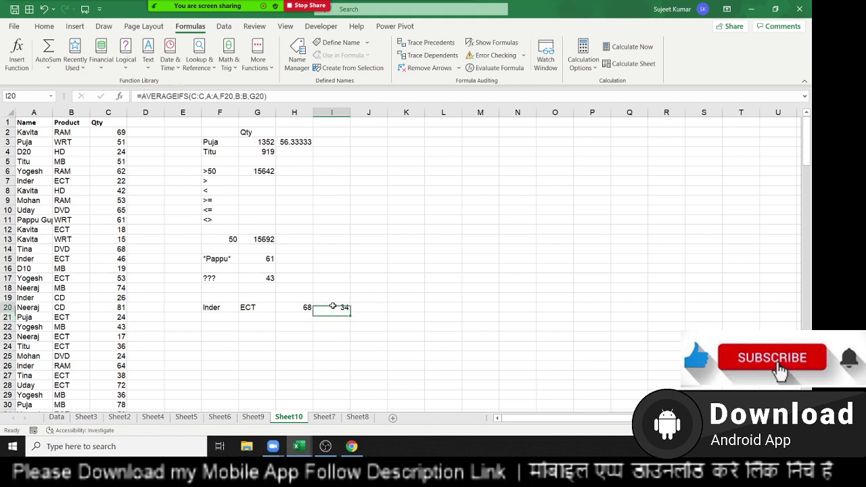
{"action": "left_click_drag", "start_coordinate": [271, 288], "coordinate": [222, 159]}
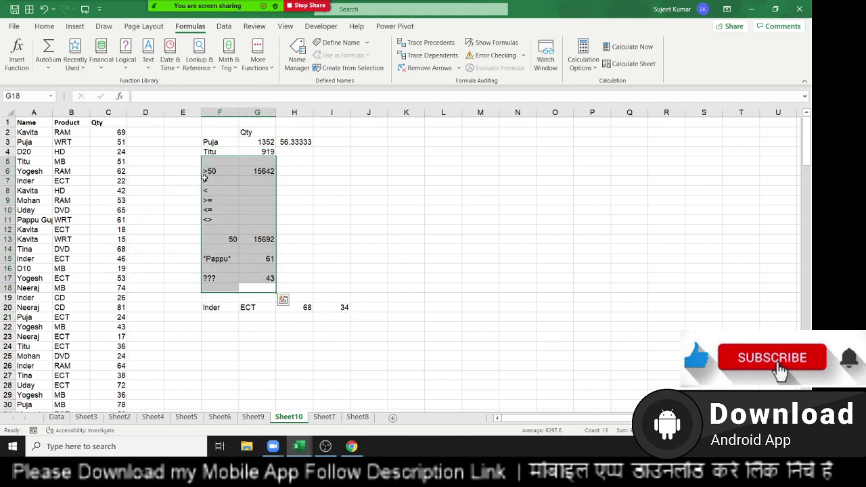
Enter a COUNT formula in D3 over the Qty cells C3:C7.
{"action": "left_click", "coordinate": [160, 142]}
{"action": "type", "text": "="}
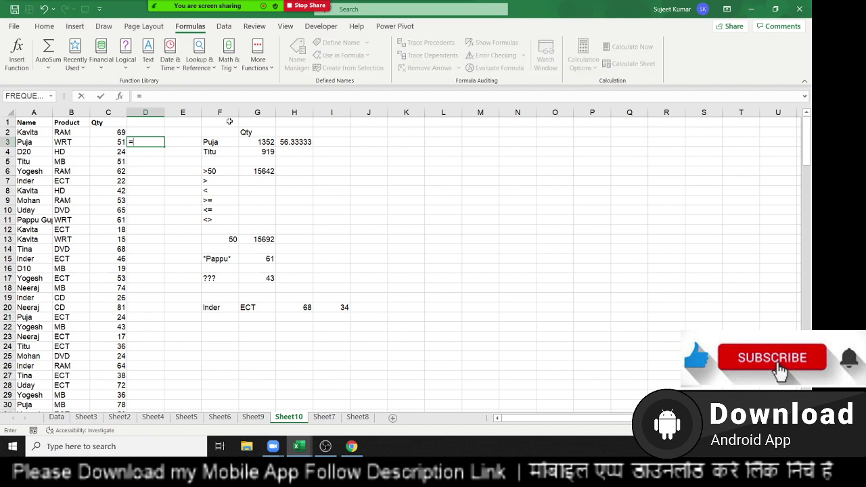
{"action": "type", "text": "coun"}
{"action": "key", "text": "Tab"}
{"action": "key", "text": "Left"}
{"action": "key", "text": "Left"}
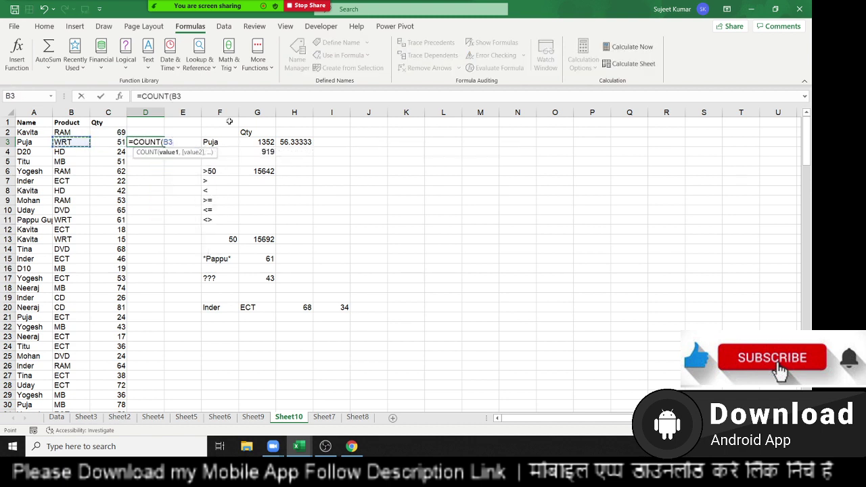
{"action": "key", "text": "Right"}
{"action": "key", "text": "shift+Down"}
{"action": "key", "text": "shift+Down"}
{"action": "key", "text": "shift+Down"}
{"action": "key", "text": "shift+Down"}
{"action": "key", "text": "Return"}
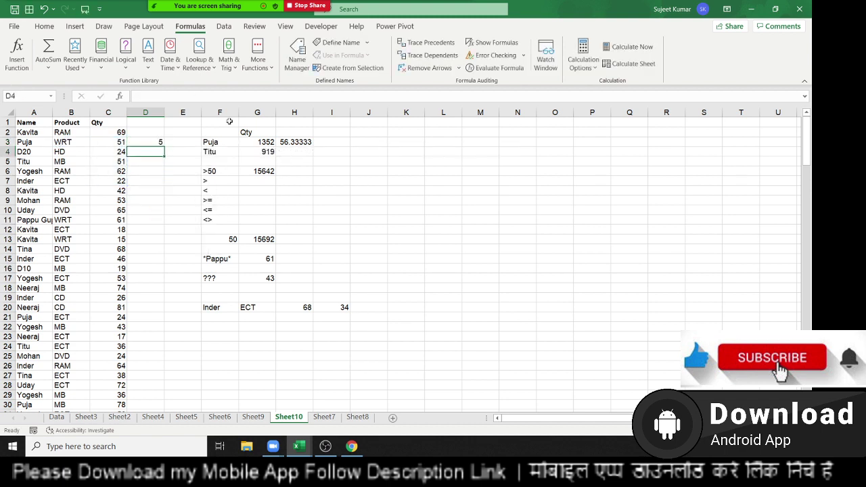
Enter =COUNTA(A4:C4) in D4, returning 3.
{"action": "type", "text": "=cou"}
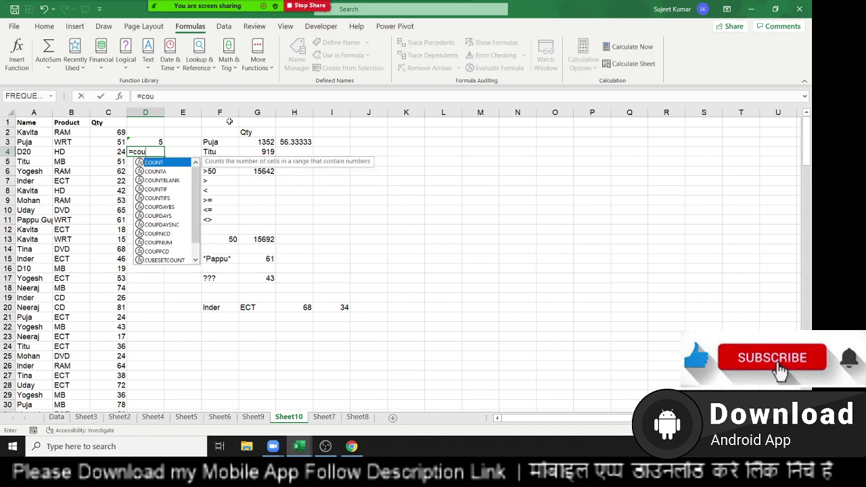
{"action": "key", "text": "Tab"}
{"action": "key", "text": "Left"}
{"action": "key", "text": "Left"}
{"action": "key", "text": "Left"}
{"action": "key", "text": "shift+Right"}
{"action": "key", "text": "shift+Right"}
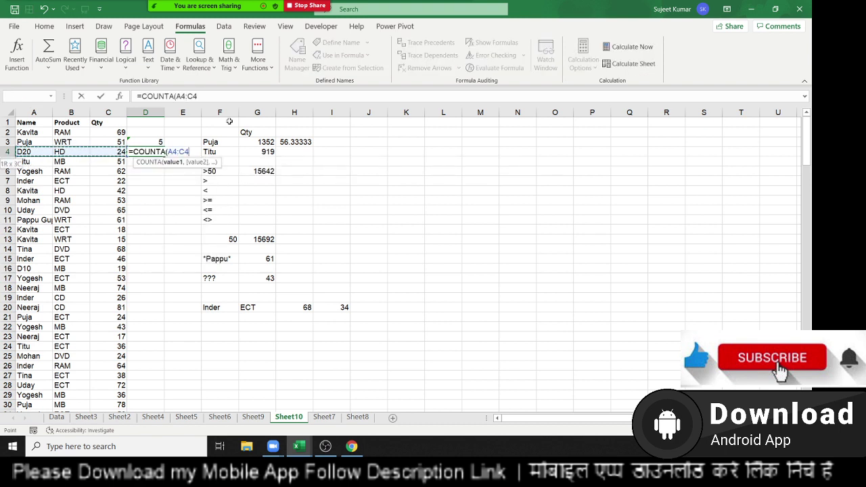
{"action": "key", "text": "Return"}
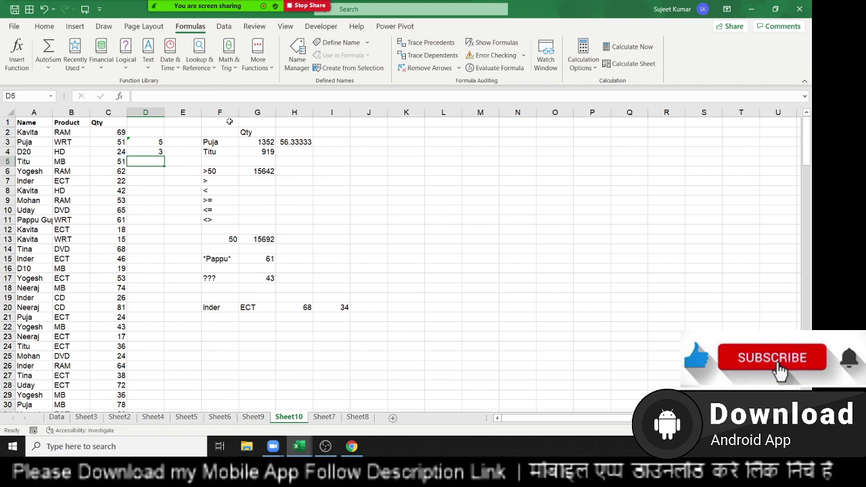
Enter =COUNTBLANK(D7:D9) in D5, which also returns 3.
{"action": "type", "text": "=cou"}
{"action": "key", "text": "Down"}
{"action": "key", "text": "Down"}
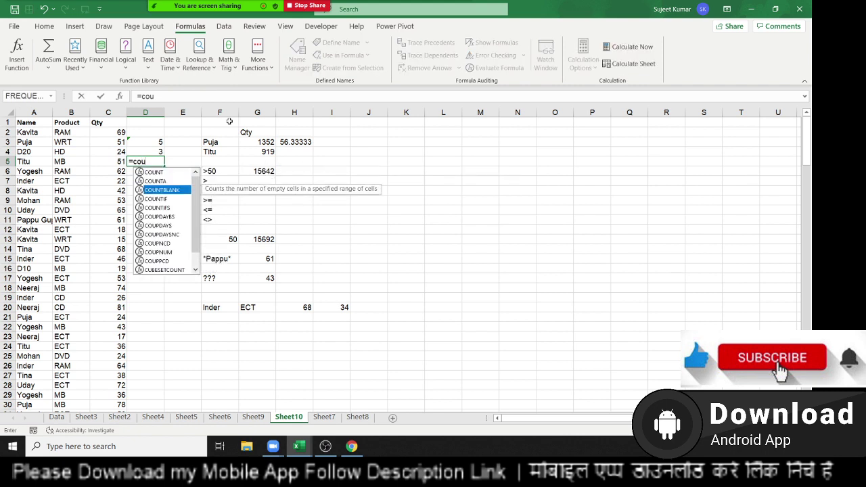
{"action": "key", "text": "Tab"}
{"action": "key", "text": "Left"}
{"action": "key", "text": "Left"}
{"action": "key", "text": "Left"}
{"action": "key", "text": "shift+Right"}
{"action": "key", "text": "shift+Right"}
{"action": "key", "text": "Down"}
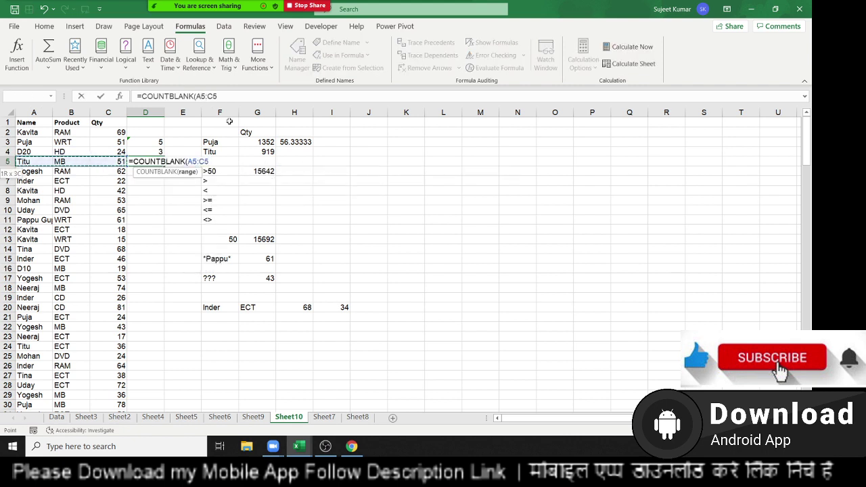
{"action": "key", "text": "Right"}
{"action": "key", "text": "Down"}
{"action": "key", "text": "shift+Down"}
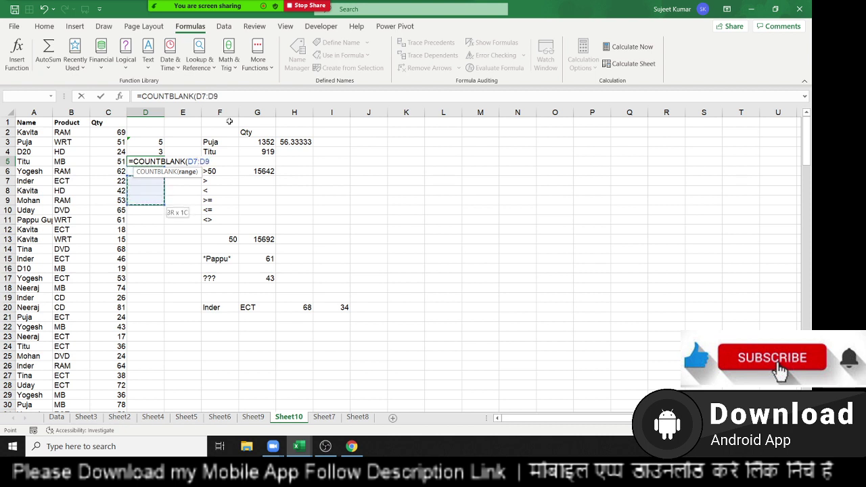
{"action": "key", "text": "Return"}
{"action": "left_click", "coordinate": [341, 150]}
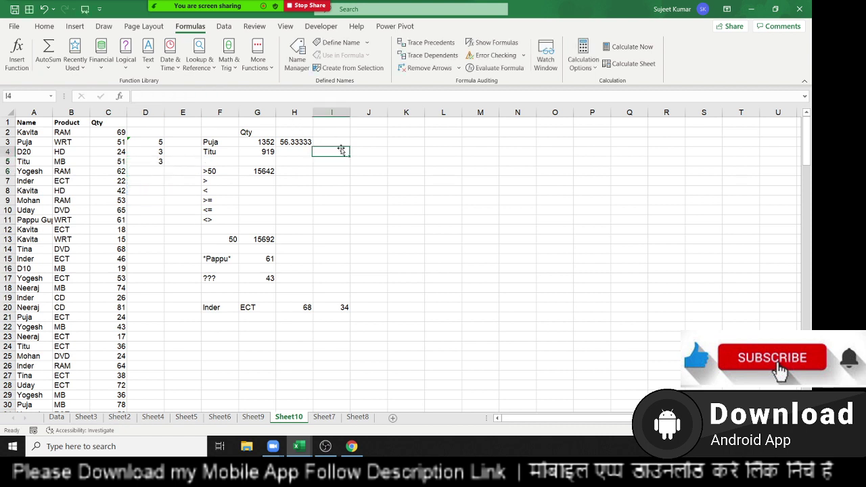
Enter =COUNTIF(A:A,F3) in I3 to count Puja's rows, 24.
{"action": "key", "text": "Up"}
{"action": "type", "text": "=cou"}
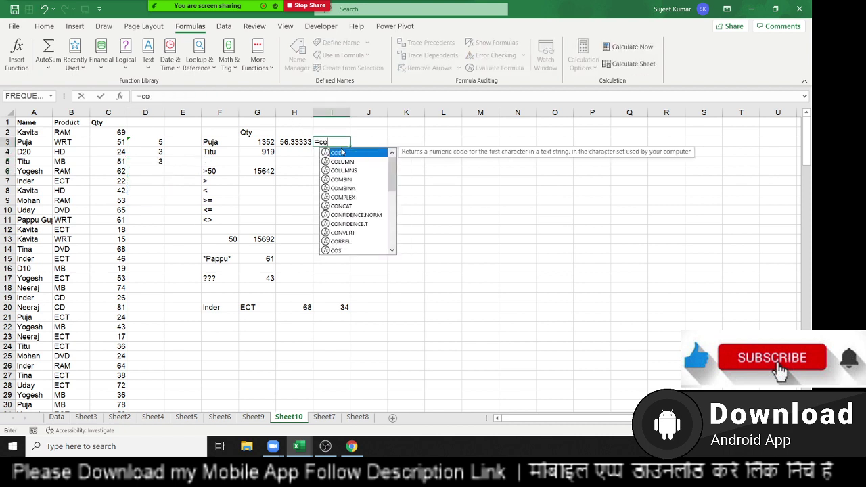
{"action": "key", "text": "Down"}
{"action": "key", "text": "Down"}
{"action": "key", "text": "Down"}
{"action": "key", "text": "Tab"}
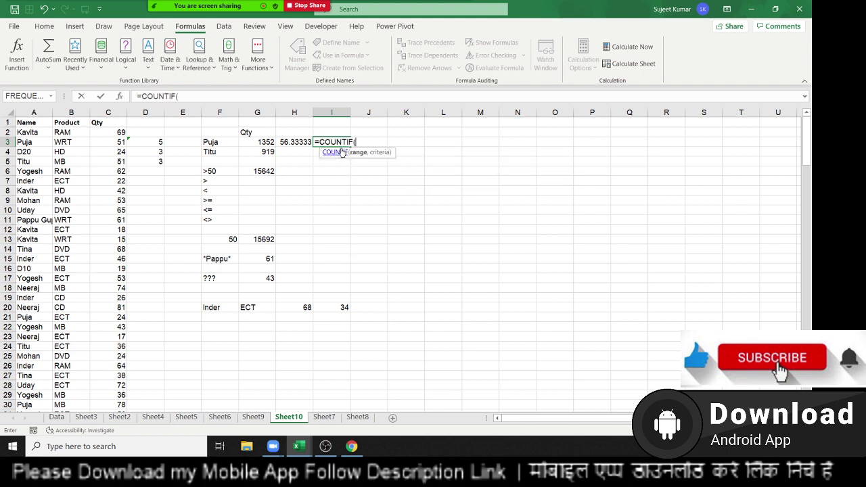
{"action": "left_click", "coordinate": [34, 112]}
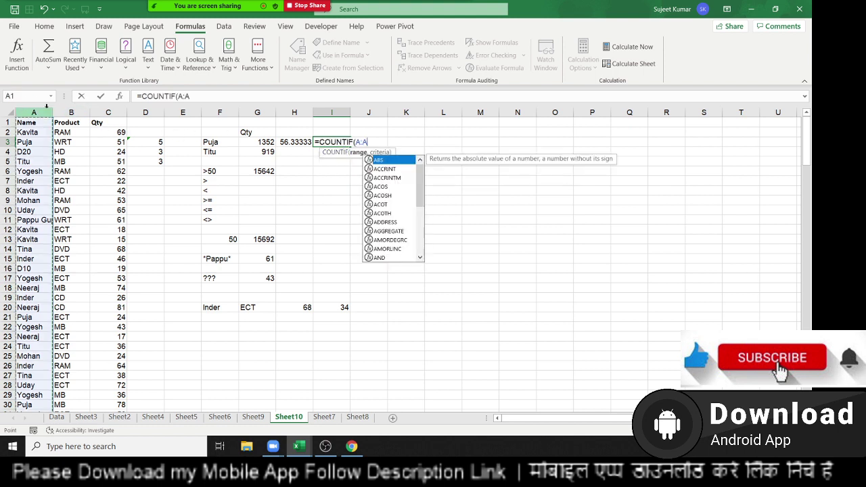
{"action": "type", "text": ","}
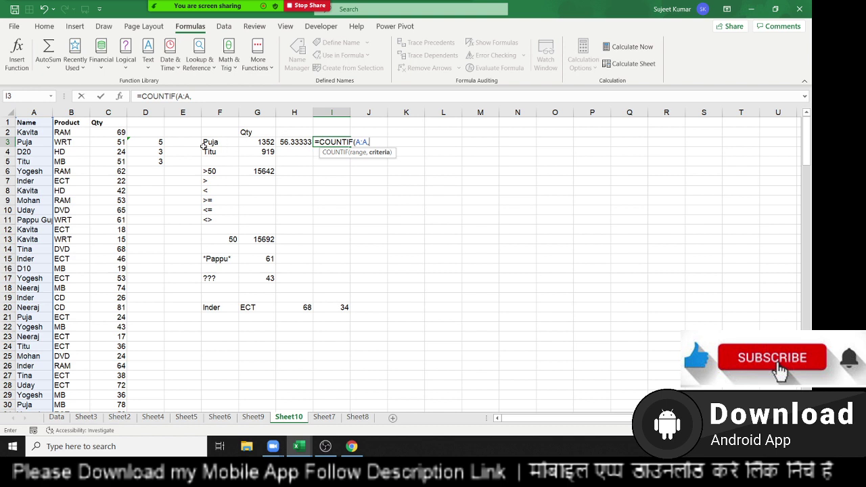
{"action": "left_click", "coordinate": [212, 142]}
{"action": "key", "text": "Return"}
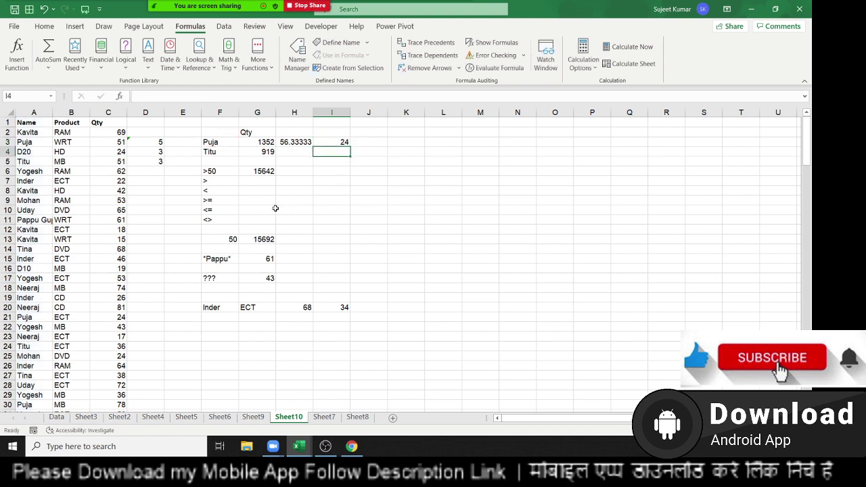
{"action": "left_click_drag", "start_coordinate": [212, 171], "coordinate": [273, 276]}
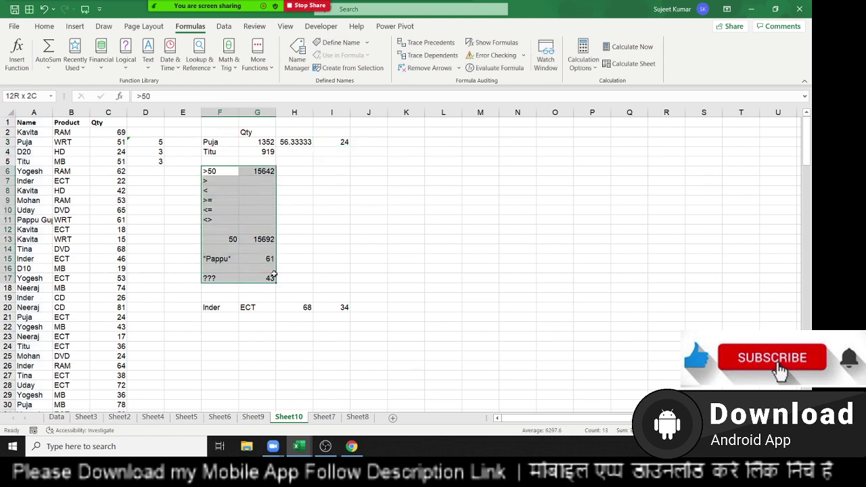
{"action": "left_click", "coordinate": [374, 314]}
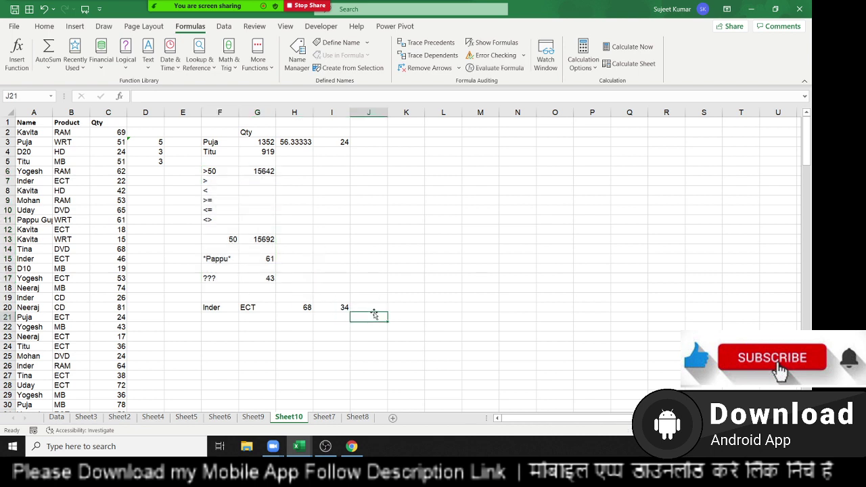
Enter =COUNTIFS(A:A,F20,B:B,G20) in J20, counting Inder's ECT rows as 2.
{"action": "left_click", "coordinate": [372, 311]}
{"action": "type", "text": "=c"}
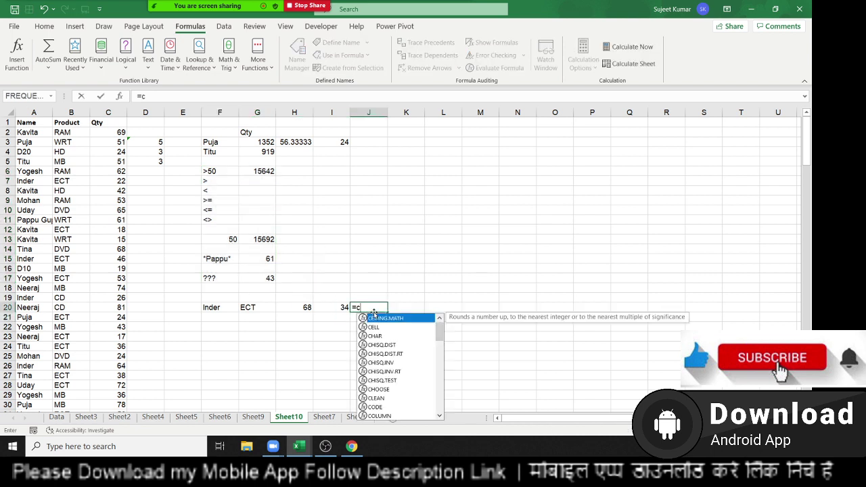
{"action": "type", "text": "ou"}
{"action": "key", "text": "Down"}
{"action": "key", "text": "Down"}
{"action": "key", "text": "Down"}
{"action": "key", "text": "Down"}
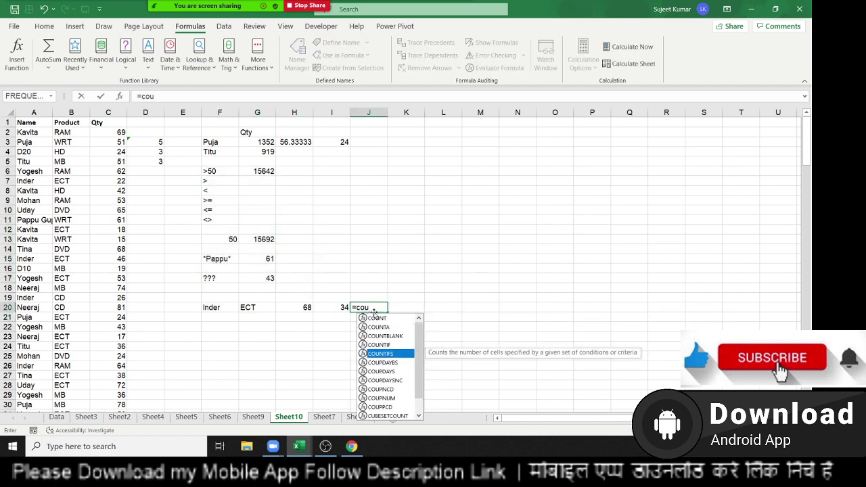
{"action": "key", "text": "Tab"}
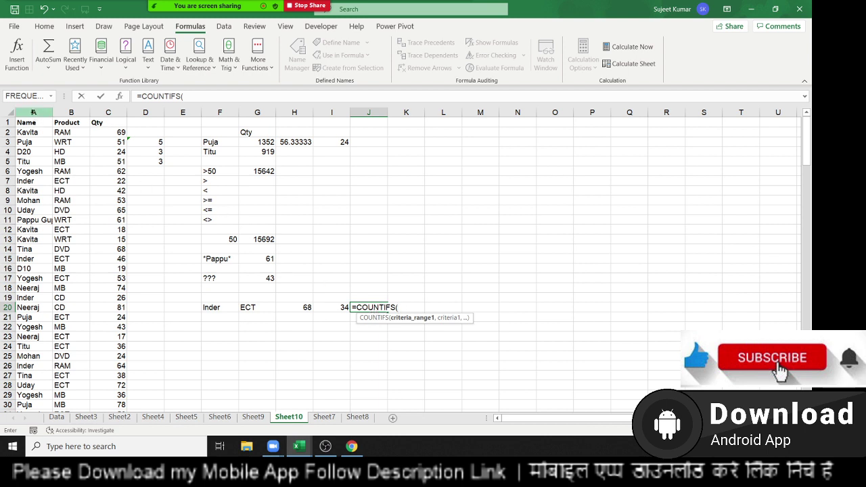
{"action": "left_click", "coordinate": [33, 112]}
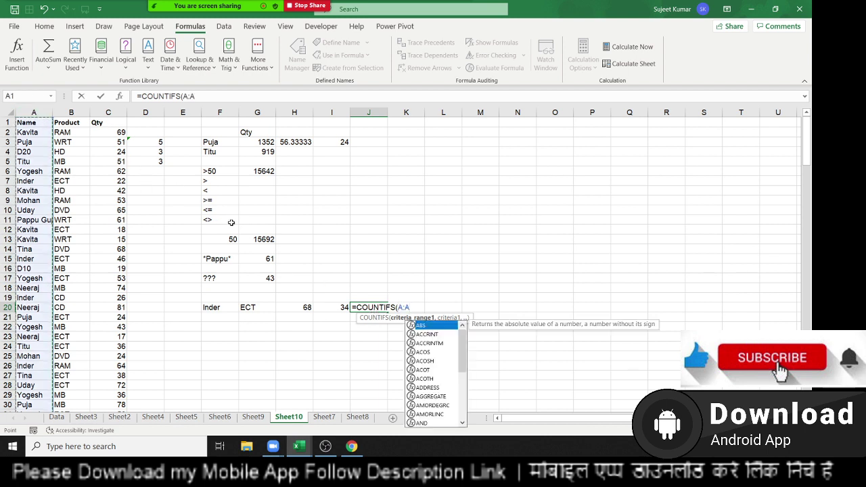
{"action": "type", "text": ","}
{"action": "left_click", "coordinate": [220, 308]}
{"action": "type", "text": ","}
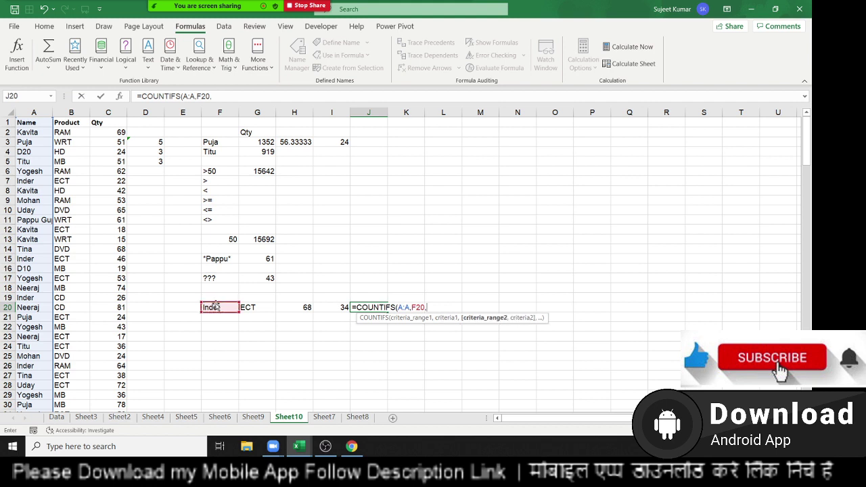
{"action": "left_click", "coordinate": [71, 112]}
{"action": "type", "text": ","}
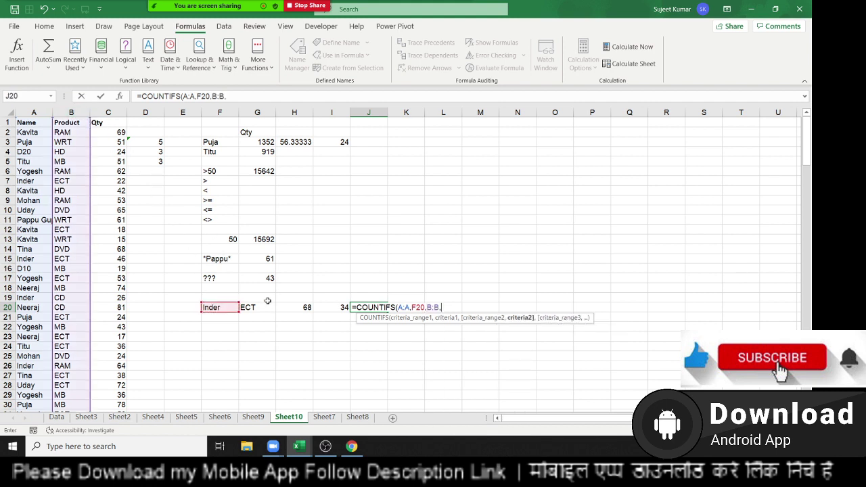
{"action": "left_click", "coordinate": [261, 307]}
{"action": "key", "text": "Return"}
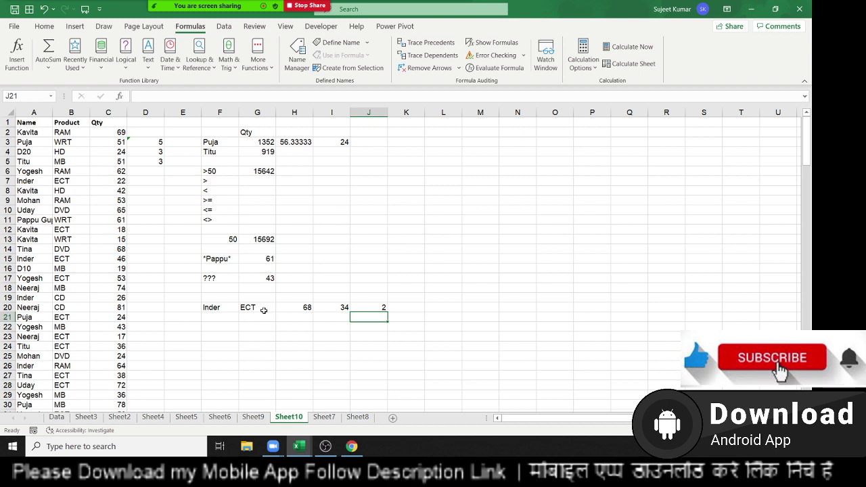
{"action": "left_click", "coordinate": [426, 153]}
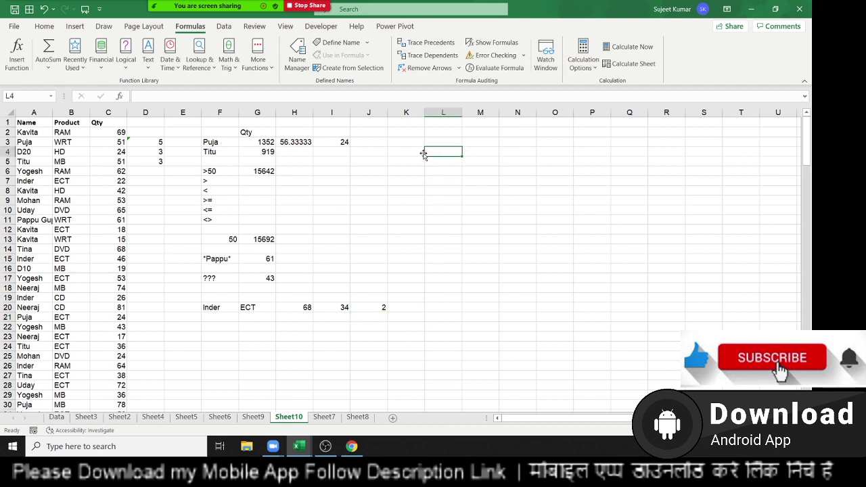
Label L4 as Puja and begin a MAX formula on the Qty column in M4.
{"action": "type", "text": "Puja"}
{"action": "key", "text": "Tab"}
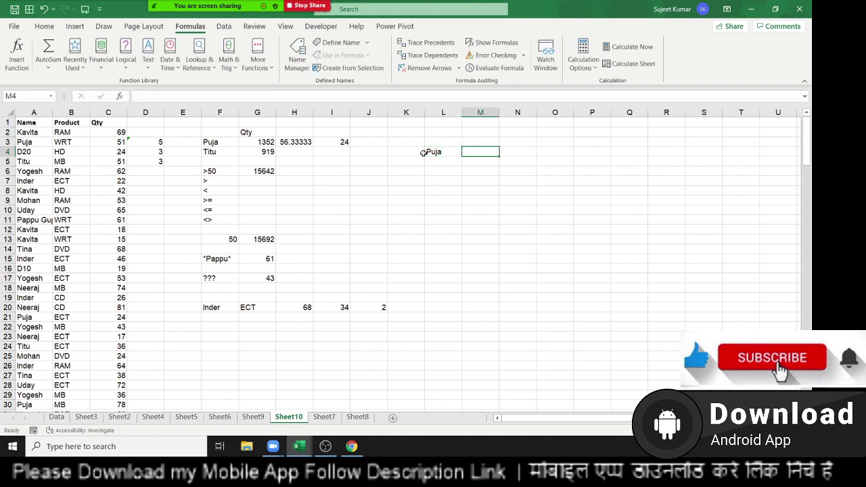
{"action": "type", "text": "=m"}
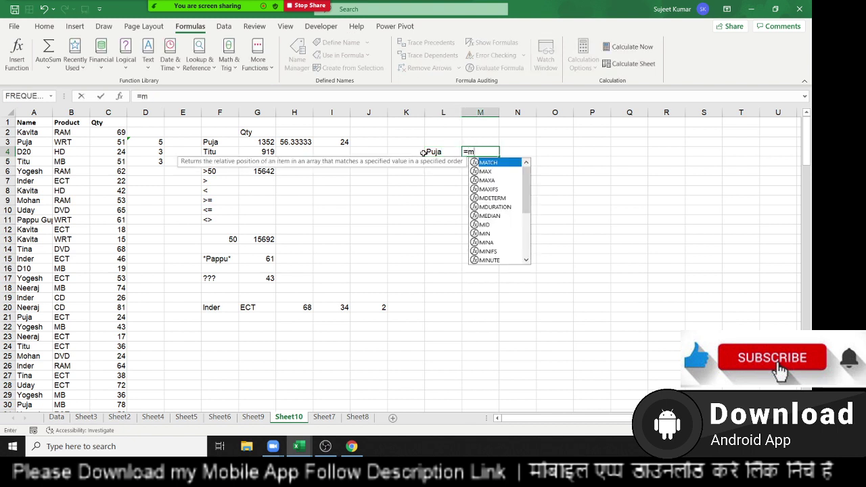
{"action": "type", "text": "ax"}
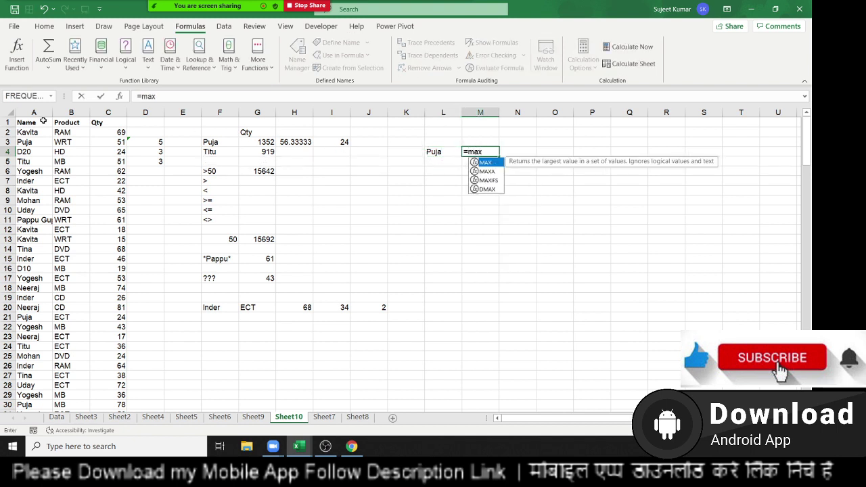
{"action": "left_click", "coordinate": [102, 112]}
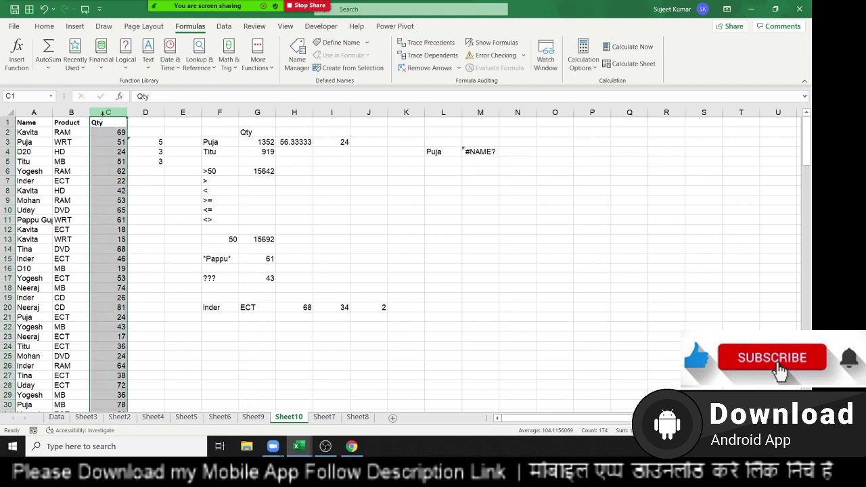
{"action": "left_click", "coordinate": [480, 153]}
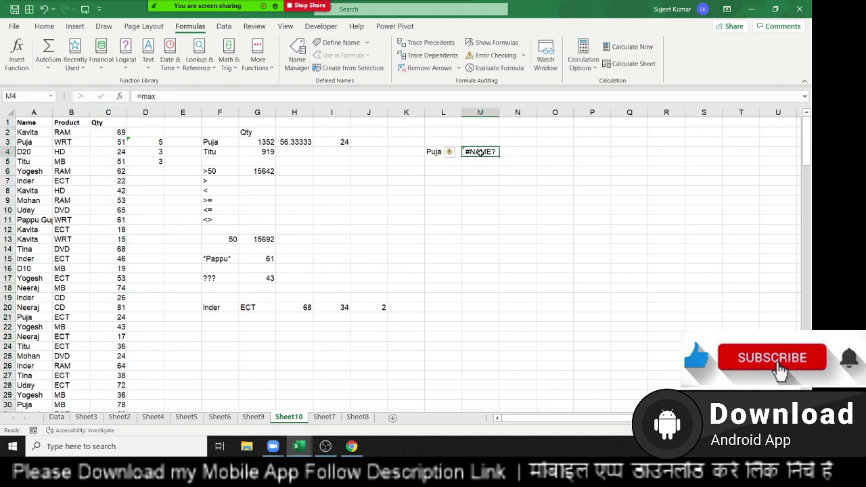
Enter =MAX(C:C) in M4 and move its 9006 result up to M2.
{"action": "type", "text": "=max"}
{"action": "key", "text": "Tab"}
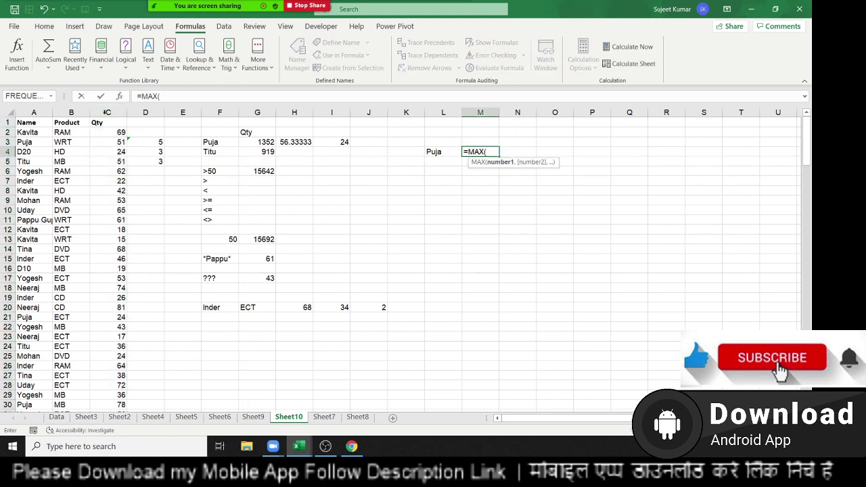
{"action": "left_click", "coordinate": [107, 112]}
{"action": "key", "text": "Return"}
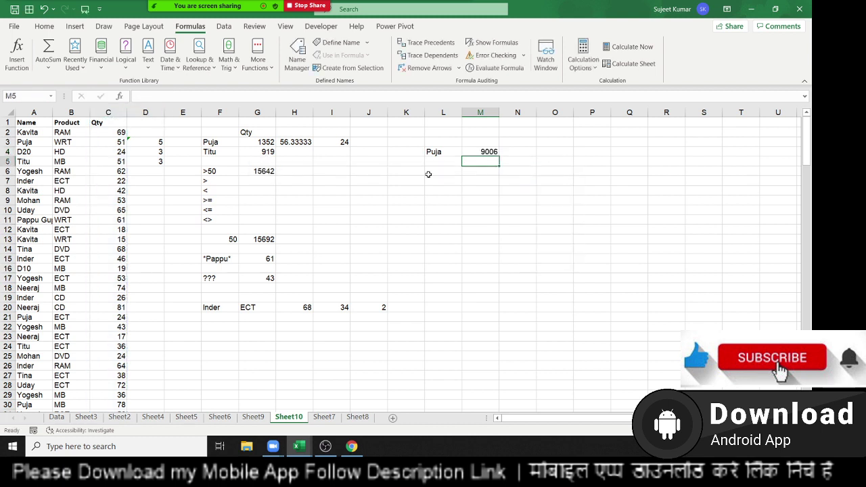
{"action": "left_click", "coordinate": [483, 152]}
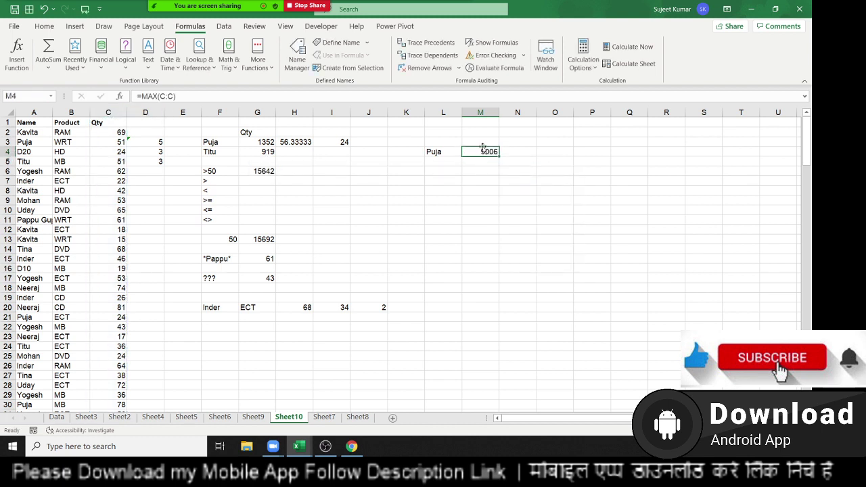
{"action": "left_click_drag", "start_coordinate": [482, 148], "coordinate": [483, 129]}
{"action": "left_click", "coordinate": [481, 150]}
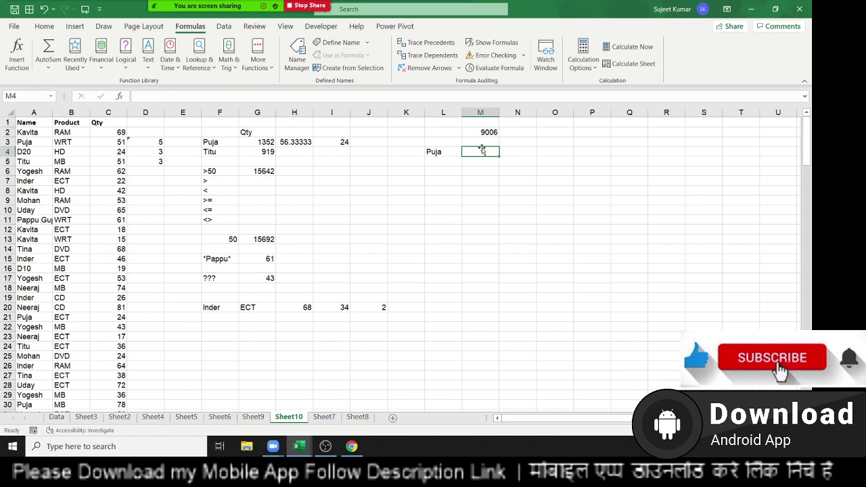
Enter =MAXIFS(C:C,A:A,L4) in M4, returning Puja's largest Qty, 89.
{"action": "type", "text": "=max"}
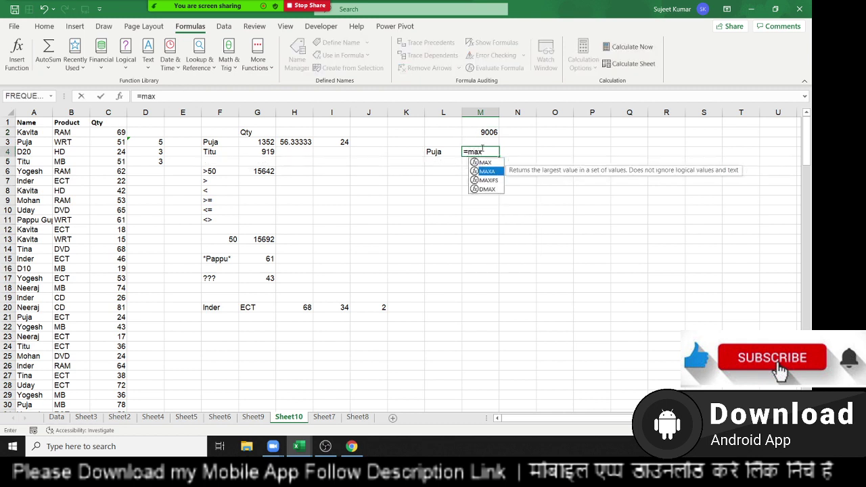
{"action": "key", "text": "Down"}
{"action": "key", "text": "Tab"}
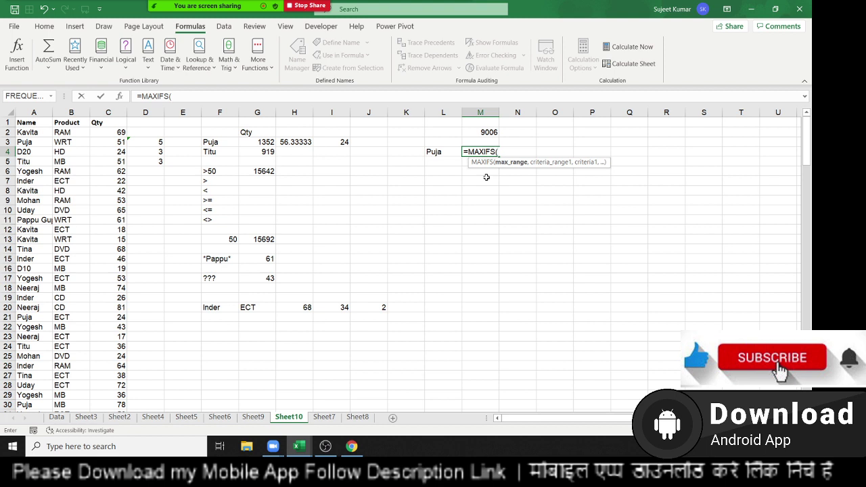
{"action": "left_click", "coordinate": [102, 112]}
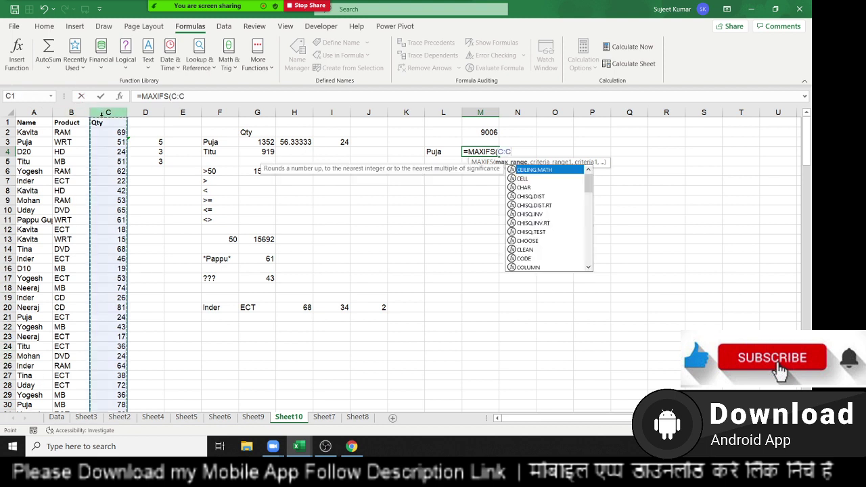
{"action": "type", "text": ","}
{"action": "left_click", "coordinate": [34, 112]}
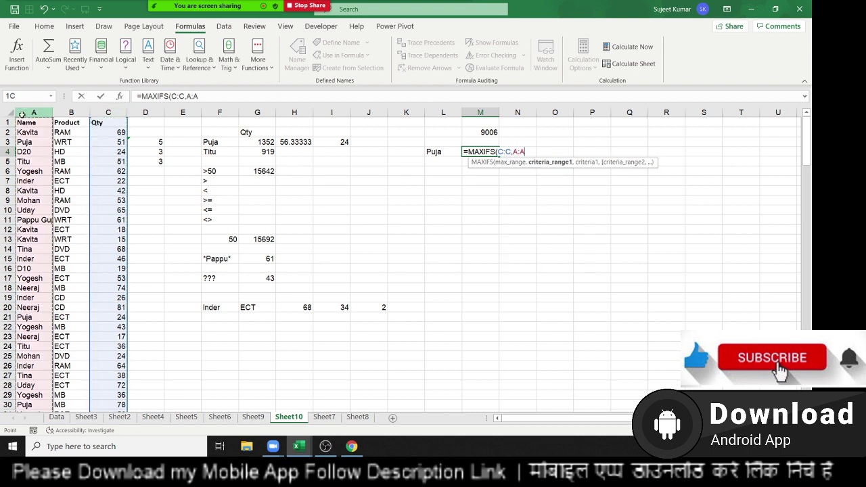
{"action": "type", "text": ","}
{"action": "left_click", "coordinate": [437, 152]}
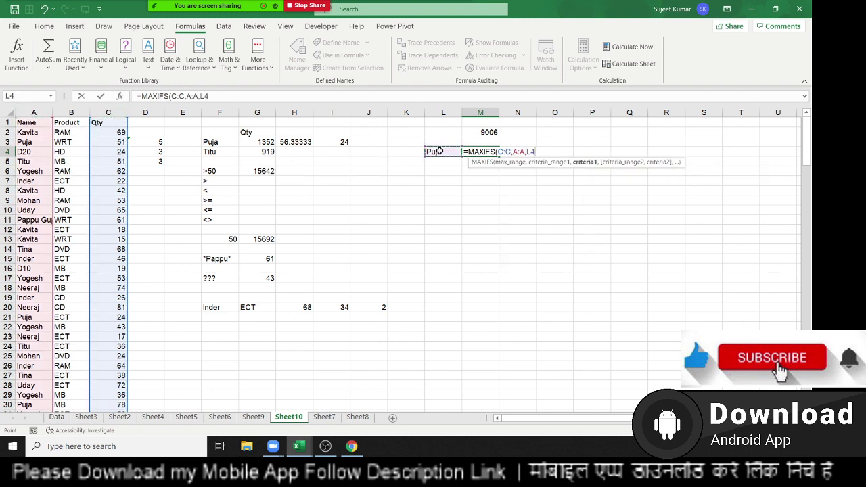
{"action": "key", "text": "Return"}
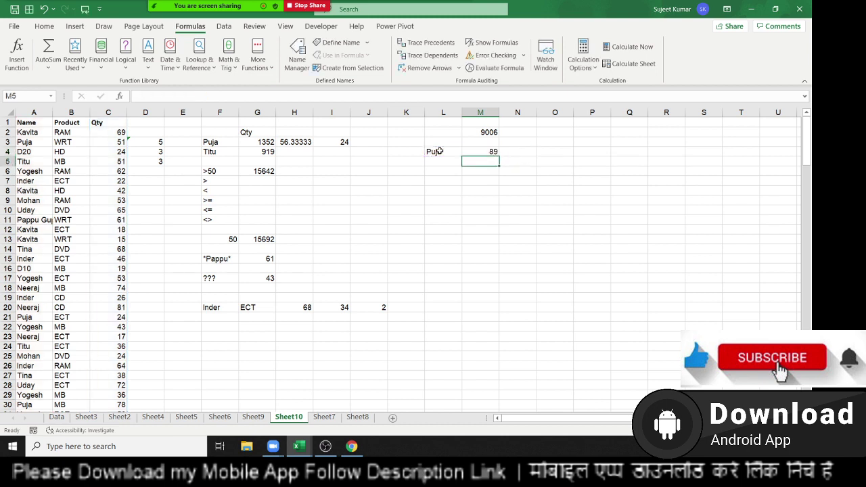
Begin a MINIFS formula in M5 using the Qty column C as values.
{"action": "type", "text": "=min"}
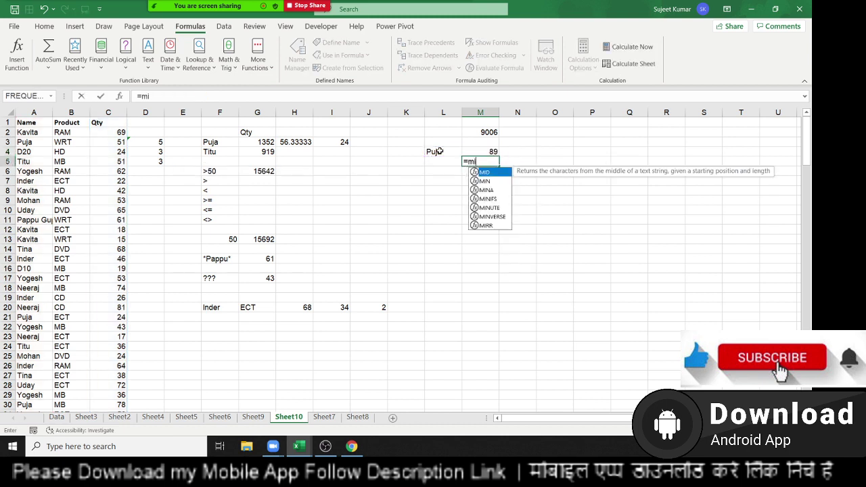
{"action": "key", "text": "Tab"}
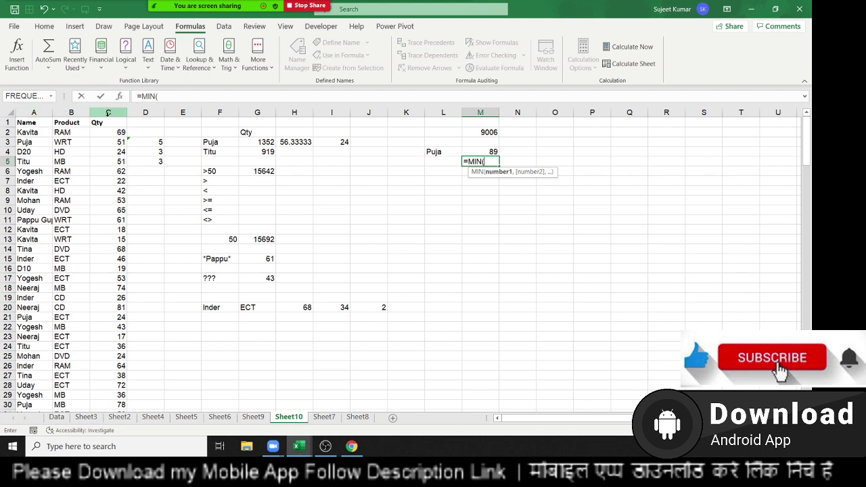
{"action": "key", "text": "BackSpace"}
{"action": "key", "text": "Down"}
{"action": "key", "text": "Down"}
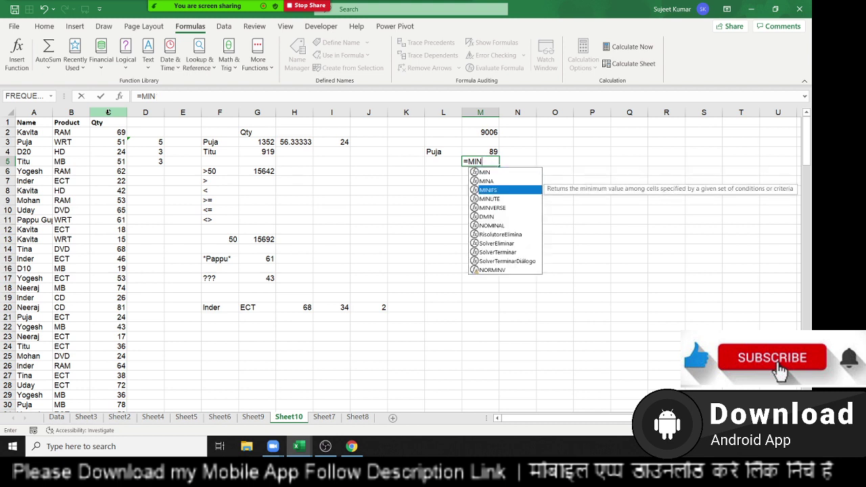
{"action": "key", "text": "Tab"}
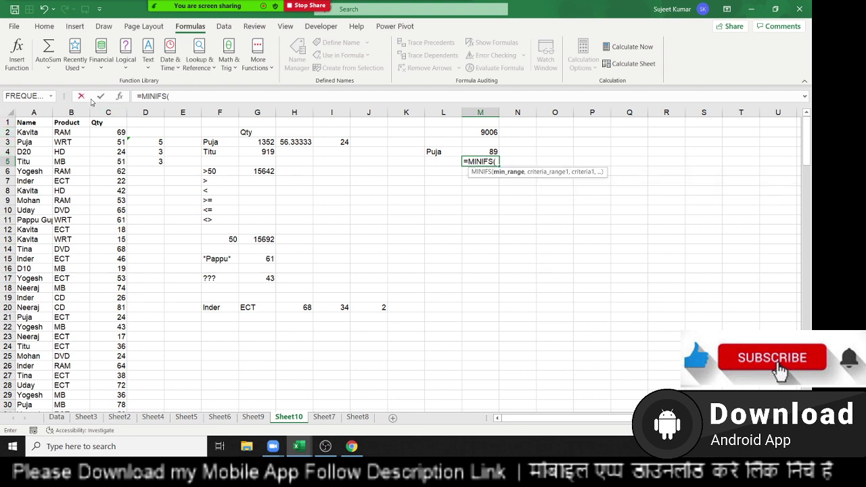
{"action": "left_click", "coordinate": [103, 110]}
{"action": "type", "text": ","}
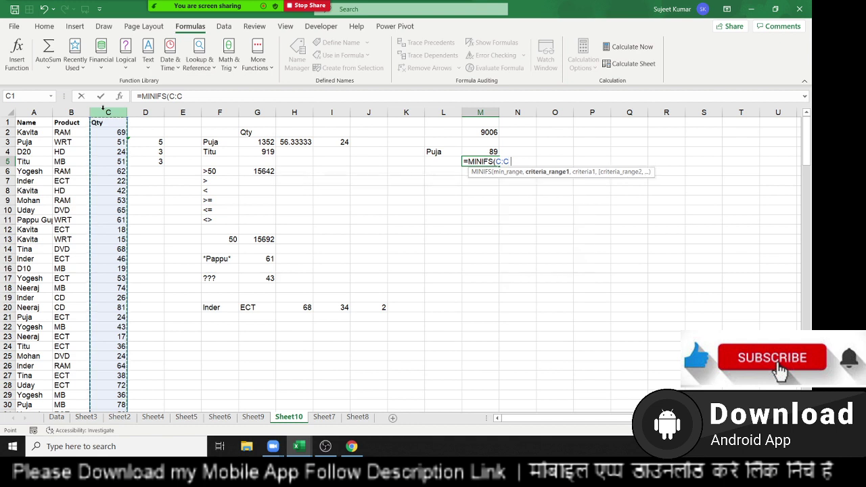
Add Name column A matched to Puja in L4, returning 19, then review L4:M6.
{"action": "left_click", "coordinate": [34, 112]}
{"action": "type", "text": ",A:A,"}
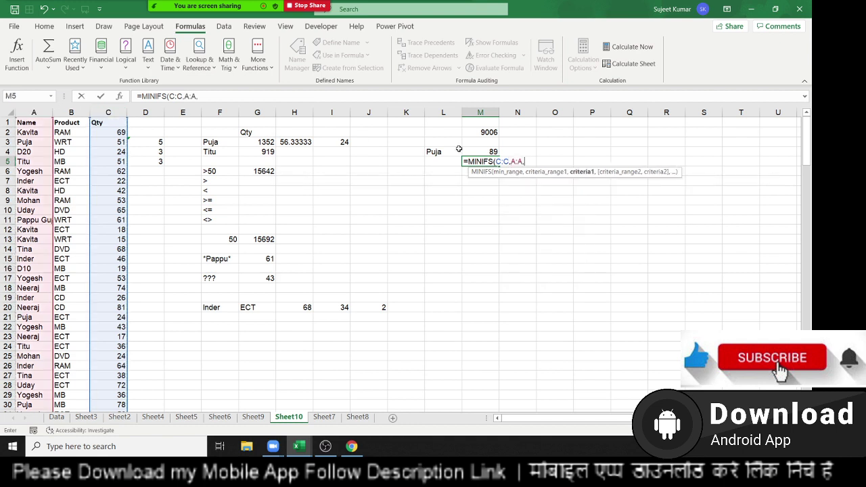
{"action": "left_click", "coordinate": [436, 152]}
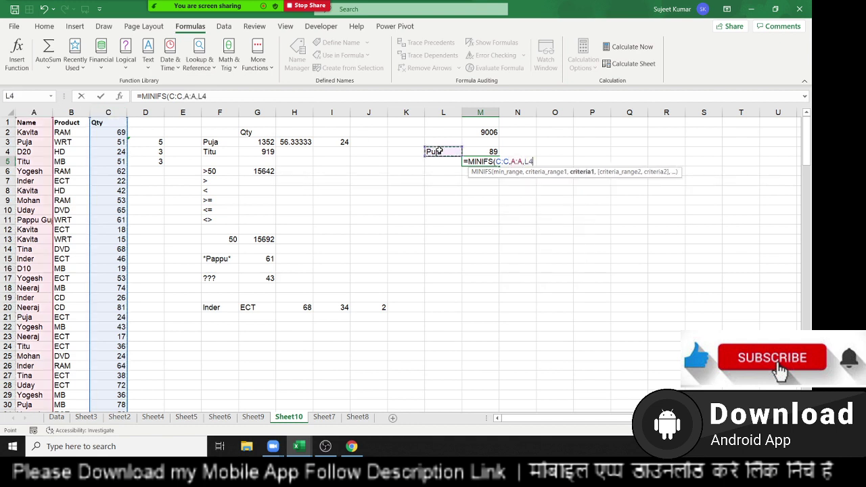
{"action": "key", "text": "Return"}
{"action": "left_click", "coordinate": [479, 161]}
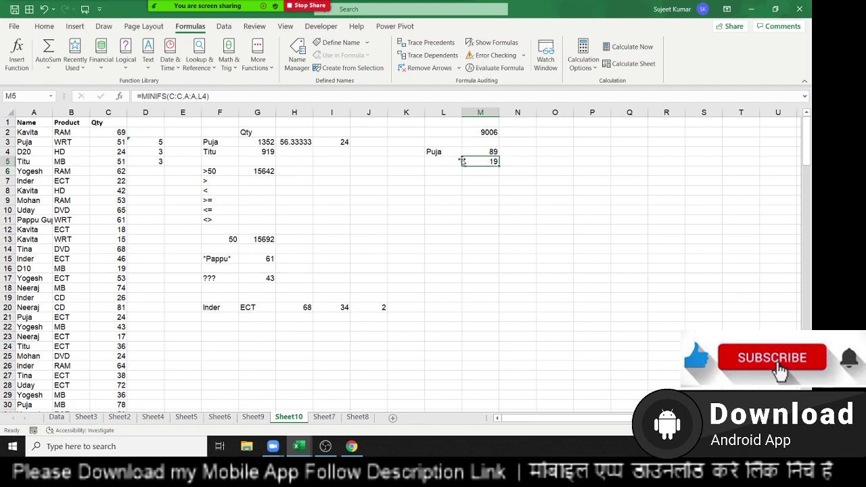
{"action": "left_click_drag", "start_coordinate": [438, 152], "coordinate": [477, 166]}
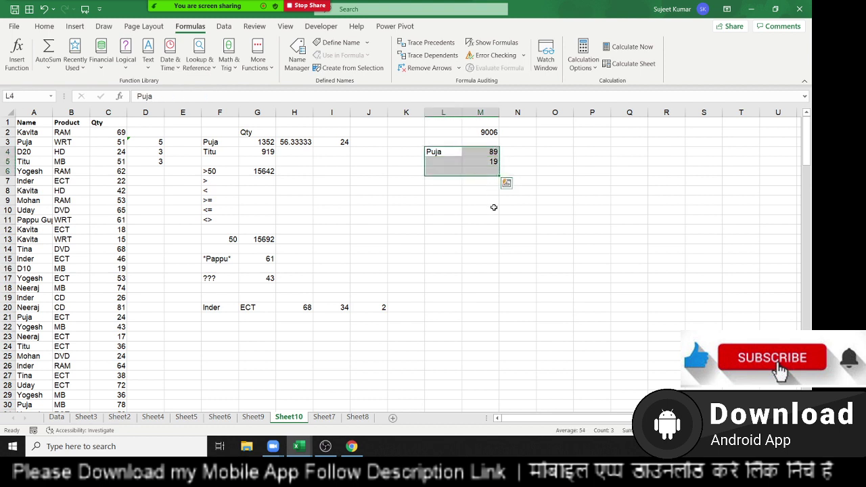
{"action": "left_click", "coordinate": [491, 163]}
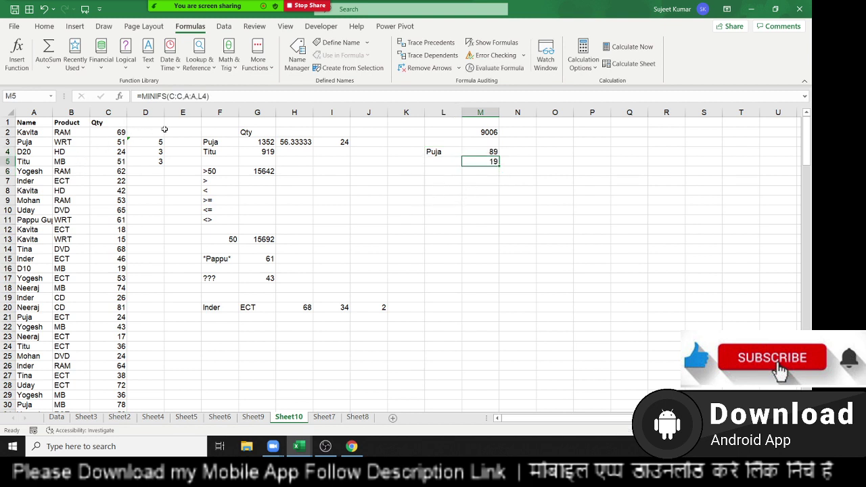
Clear D1:N22, then put a Max label in F4 and =MAX(C:C) in G4.
{"action": "left_click_drag", "start_coordinate": [162, 124], "coordinate": [505, 317]}
{"action": "key", "text": "Delete"}
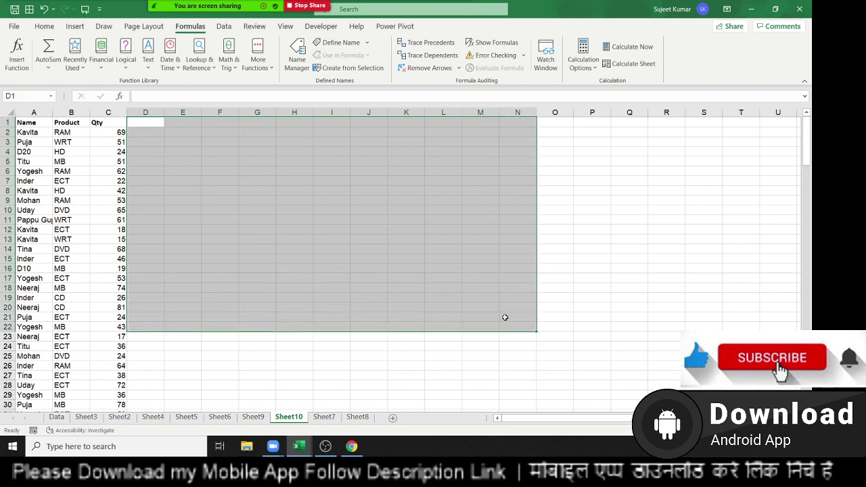
{"action": "left_click", "coordinate": [211, 153]}
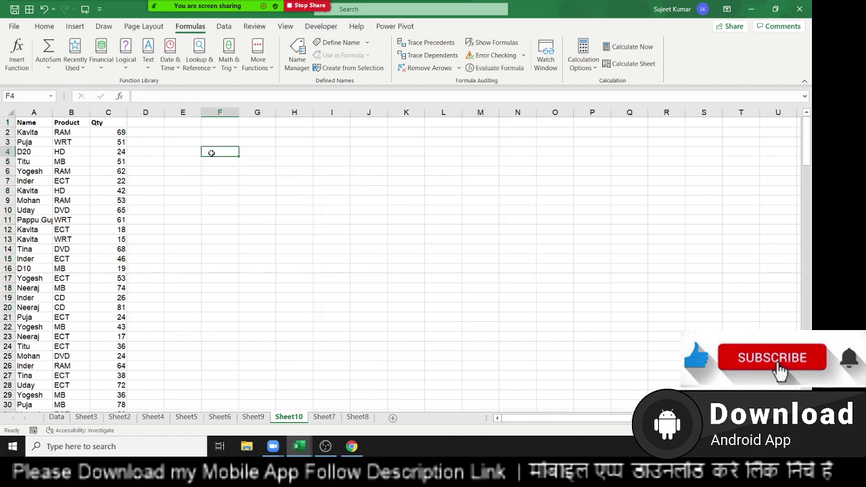
{"action": "type", "text": "MAx"}
{"action": "key", "text": "Tab"}
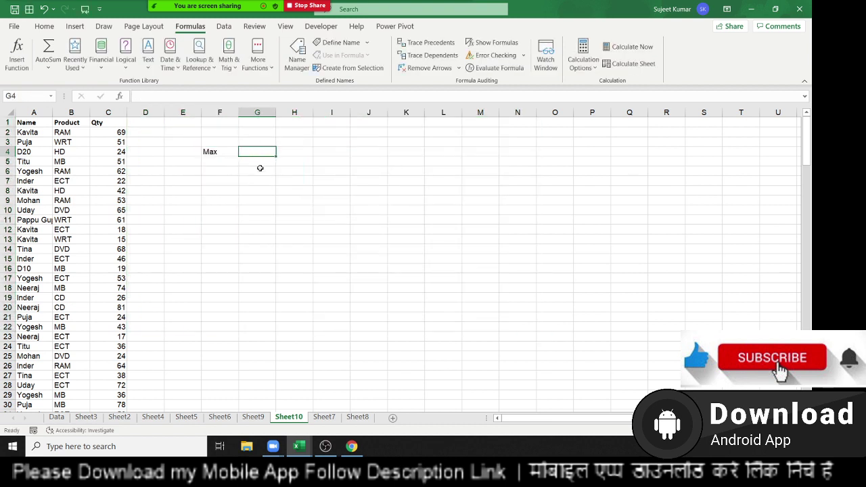
{"action": "type", "text": "=ma"}
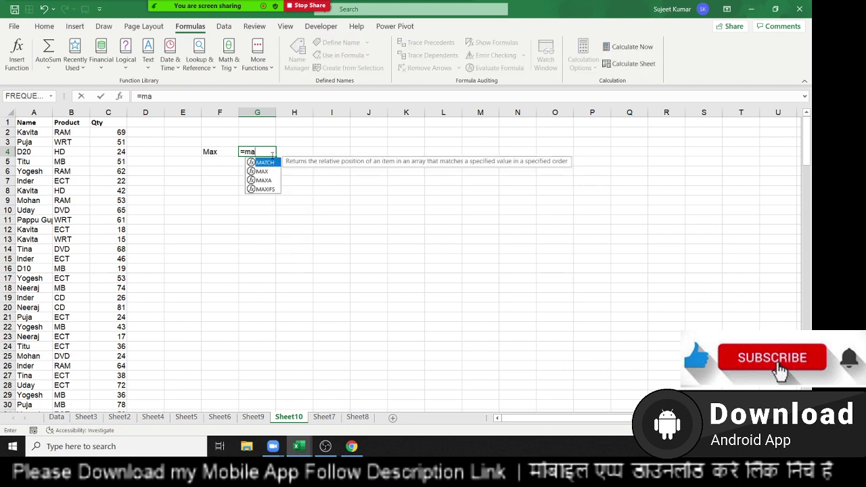
{"action": "type", "text": "x"}
{"action": "key", "text": "Tab"}
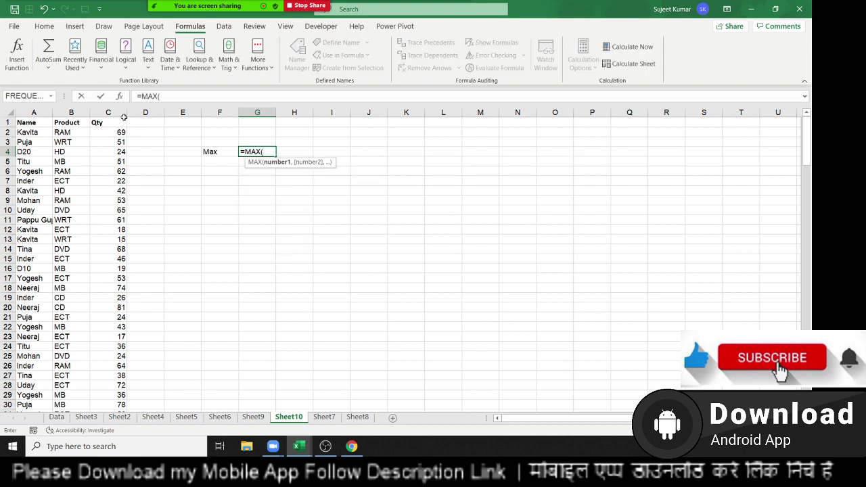
{"action": "left_click", "coordinate": [124, 117]}
{"action": "key", "text": "Return"}
Add a Top label in F6 with ranks 1 to 5 in F7:F11.
{"action": "left_click", "coordinate": [218, 172]}
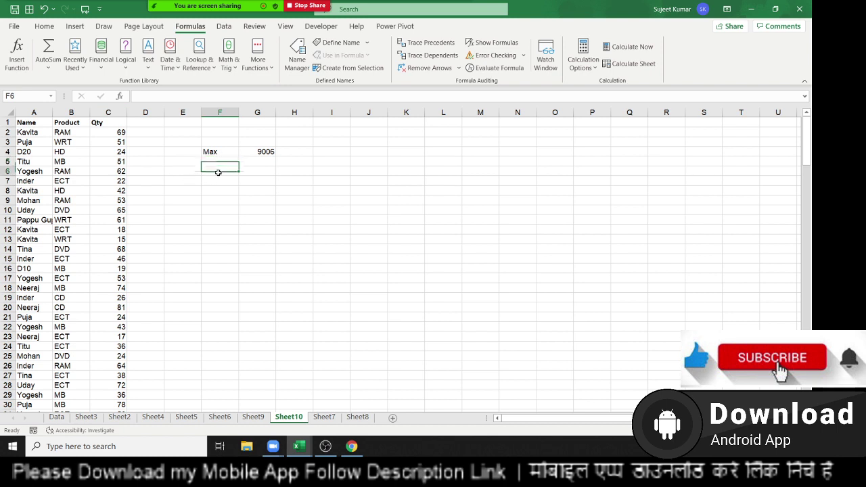
{"action": "type", "text": "Top"}
{"action": "key", "text": "Return"}
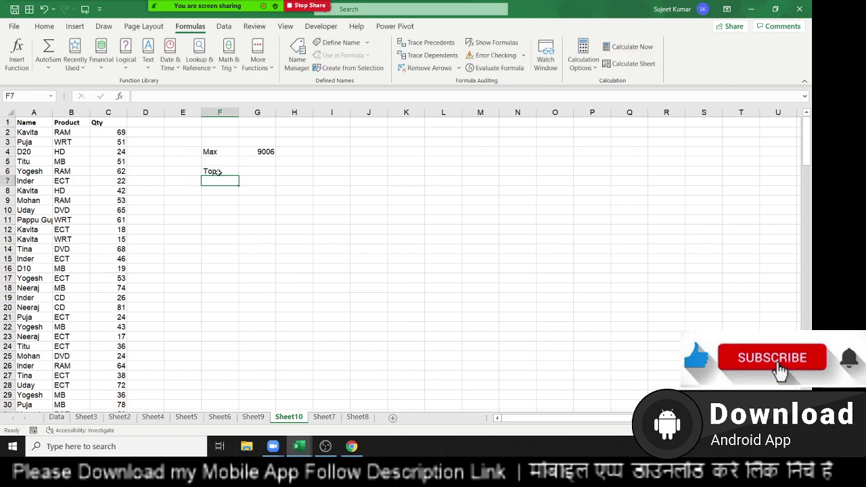
{"action": "type", "text": "1"}
{"action": "key", "text": "Return"}
{"action": "type", "text": "2"}
{"action": "key", "text": "Return"}
{"action": "type", "text": "3 4"}
{"action": "type", "text": "5"}
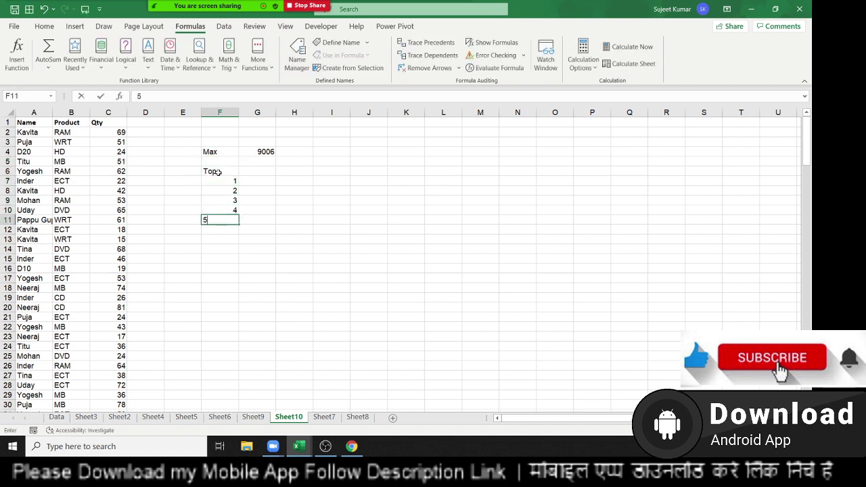
{"action": "key", "text": "Return"}
{"action": "type", "text": "5"}
{"action": "key", "text": "Return"}
Check the extent of the Qty column, then settle in G7 beside rank 1.
{"action": "left_click", "coordinate": [218, 172]}
{"action": "key", "text": "Right"}
{"action": "key", "text": "Down"}
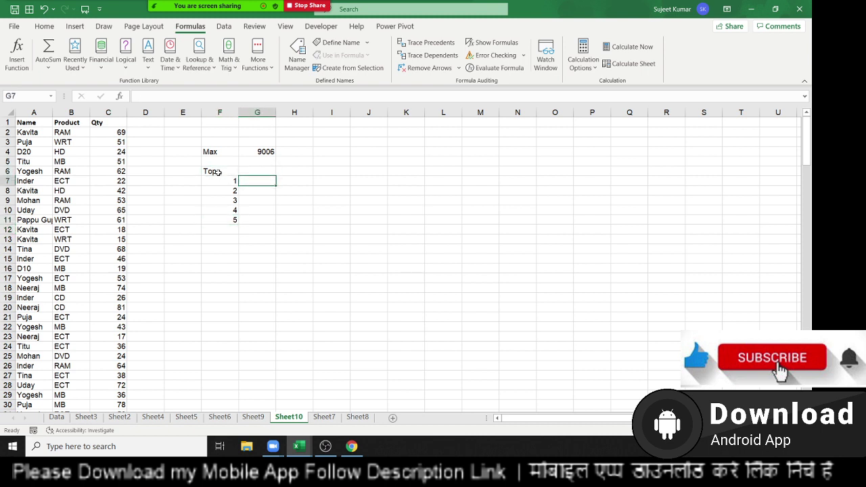
{"action": "key", "text": "Left"}
{"action": "key", "text": "Left"}
{"action": "key", "text": "Left"}
{"action": "key", "text": "Left"}
{"action": "key", "text": "Left"}
{"action": "key", "text": "Right"}
{"action": "key", "text": "Down"}
{"action": "key", "text": "Down"}
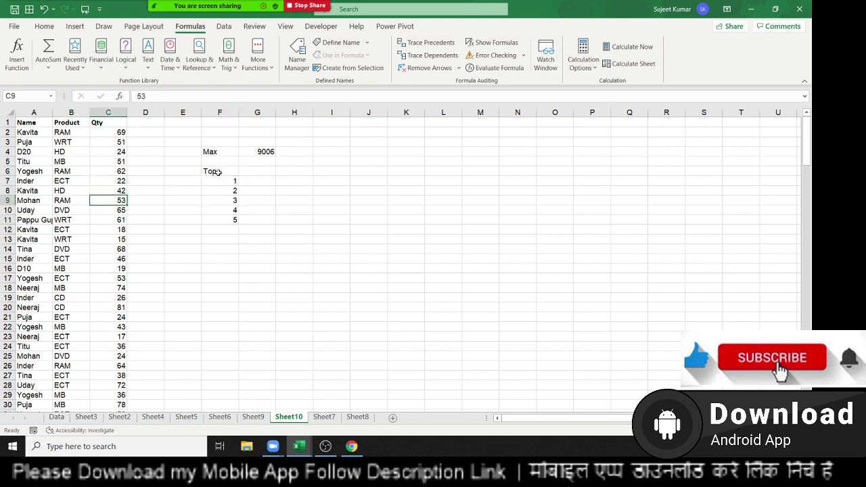
{"action": "key", "text": "Down"}
{"action": "key", "text": "ctrl+Down"}
{"action": "key", "text": "Down"}
{"action": "key", "text": "Down"}
{"action": "key", "text": "Down"}
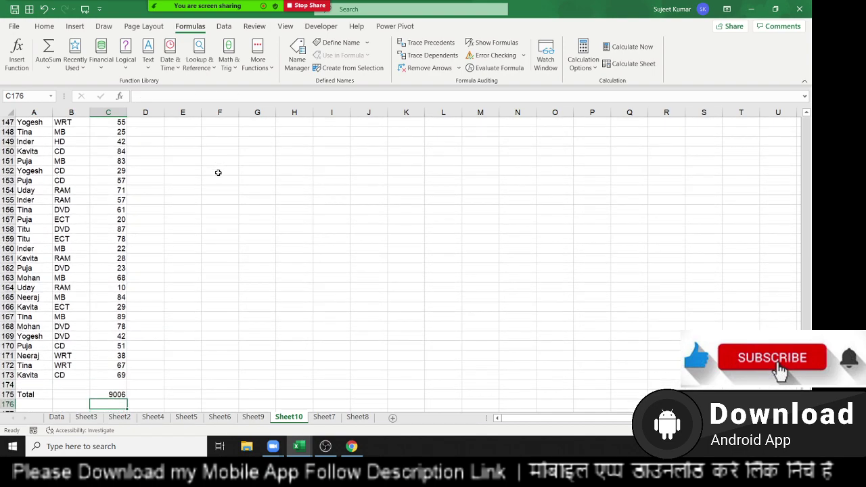
{"action": "key", "text": "Up"}
{"action": "key", "text": "Up"}
{"action": "key", "text": "Up"}
{"action": "key", "text": "ctrl+Up"}
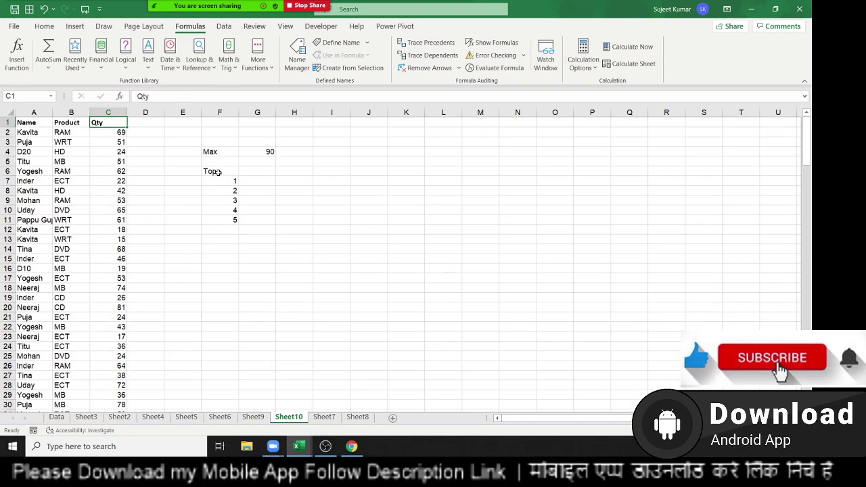
{"action": "key", "text": "Right"}
{"action": "key", "text": "Down"}
{"action": "key", "text": "Down"}
{"action": "key", "text": "Down"}
{"action": "key", "text": "Down"}
{"action": "key", "text": "Down"}
{"action": "key", "text": "Right"}
{"action": "key", "text": "Right"}
{"action": "key", "text": "Right"}
{"action": "key", "text": "Down"}
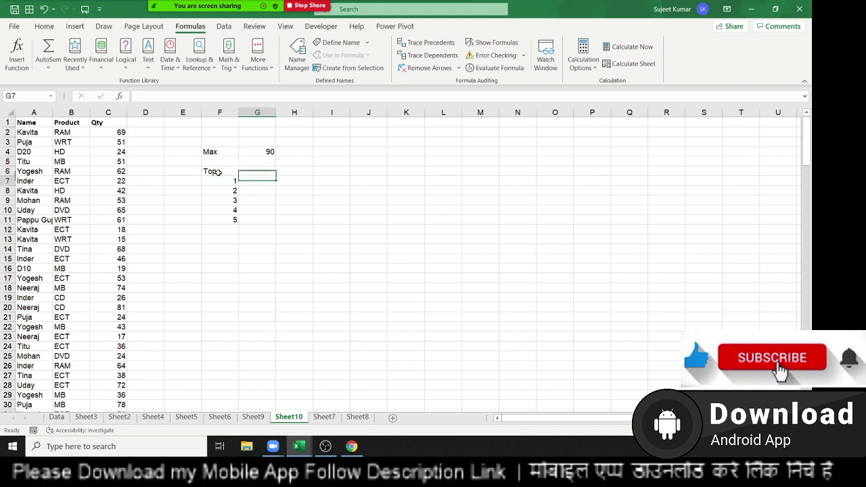
Enter =LARGE(C:C,F7) in G7 and fill it down to G11.
{"action": "type", "text": "=la"}
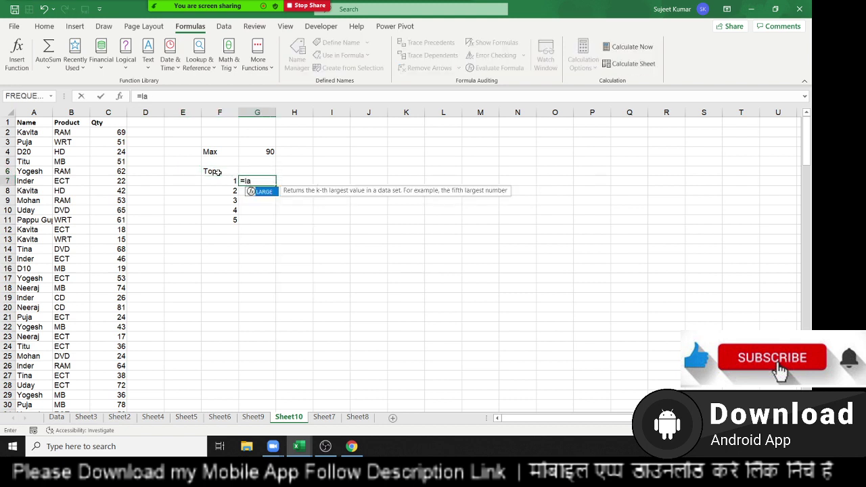
{"action": "key", "text": "Tab"}
{"action": "left_click", "coordinate": [111, 116]}
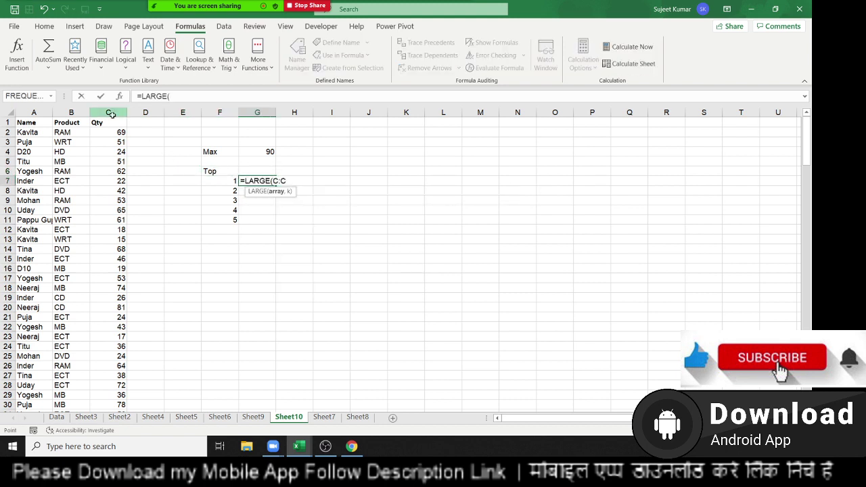
{"action": "type", "text": ","}
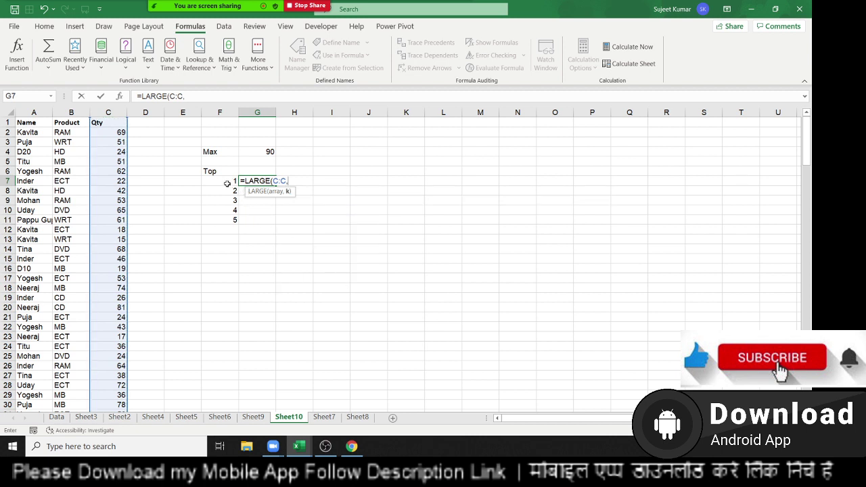
{"action": "left_click", "coordinate": [232, 182]}
{"action": "key", "text": "Return"}
{"action": "left_click", "coordinate": [257, 181]}
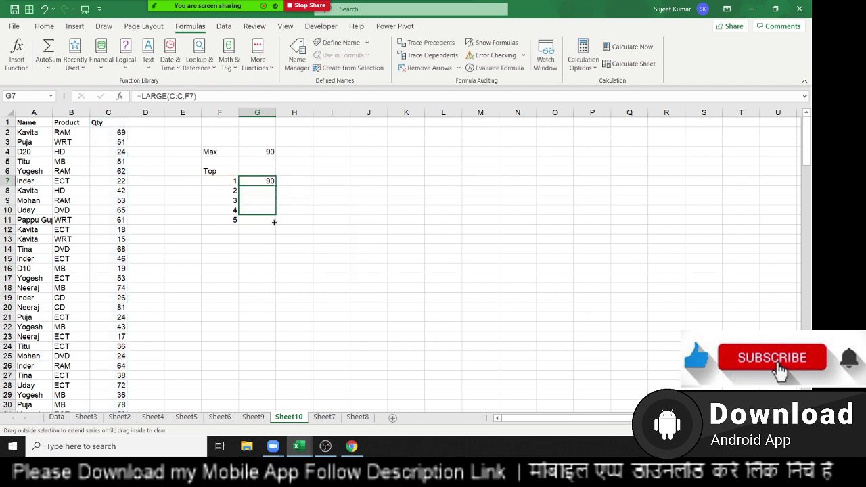
{"action": "left_click_drag", "start_coordinate": [276, 185], "coordinate": [273, 226]}
{"action": "left_click", "coordinate": [266, 210]}
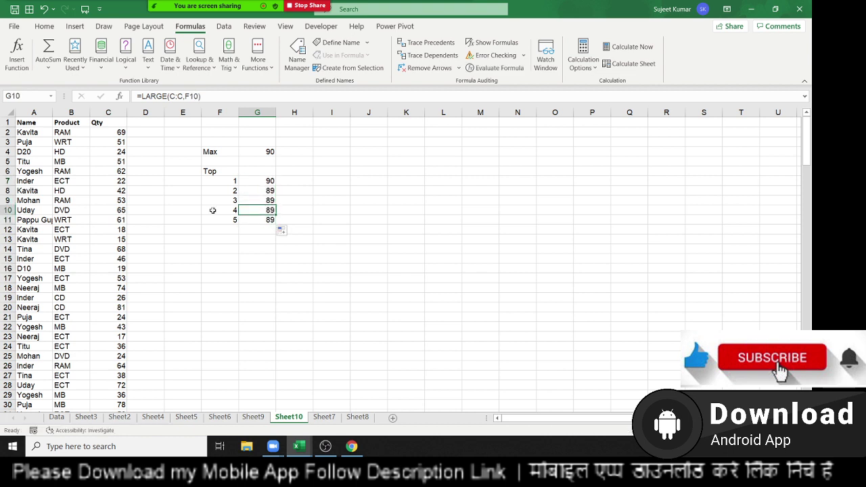
Change the quantities in C8:C11 to 95, 96, 85 and 97.
{"action": "left_click", "coordinate": [116, 190]}
{"action": "type", "text": "95"}
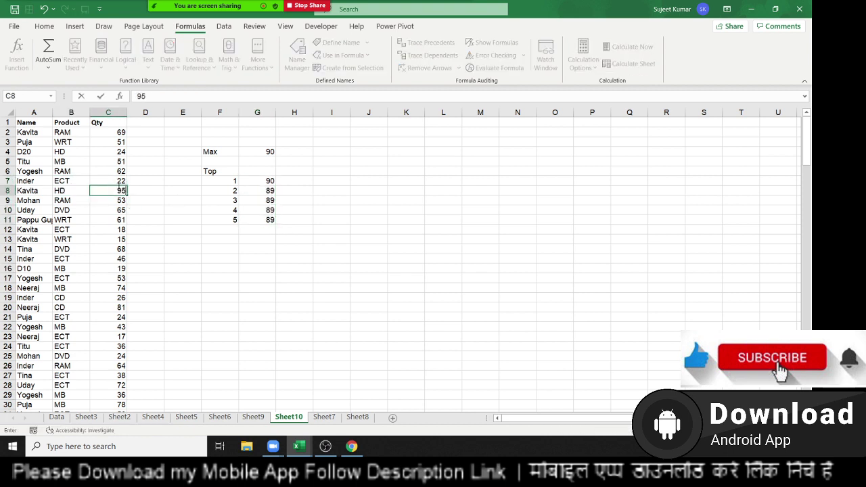
{"action": "key", "text": "Return"}
{"action": "type", "text": "96"}
{"action": "key", "text": "Return"}
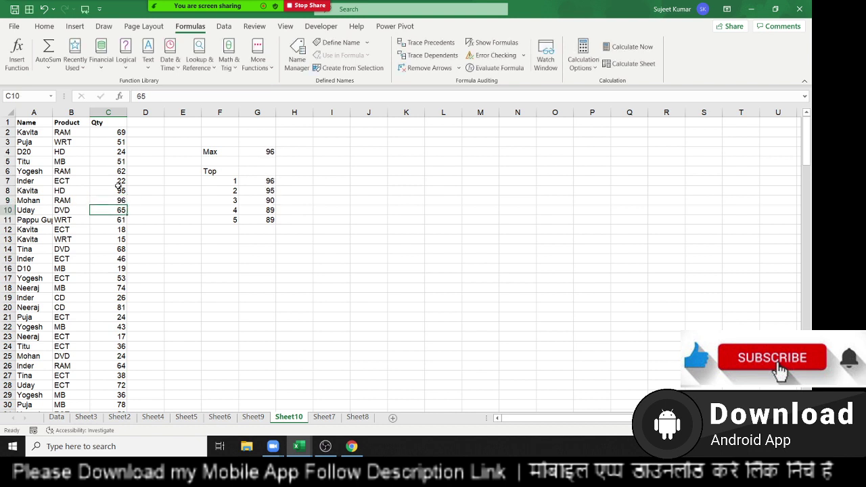
{"action": "type", "text": "85"}
{"action": "key", "text": "Return"}
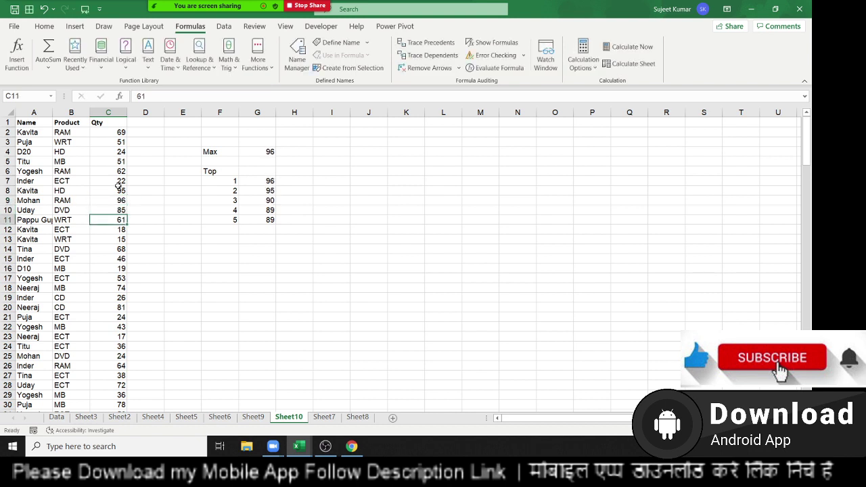
{"action": "type", "text": "97"}
{"action": "key", "text": "Return"}
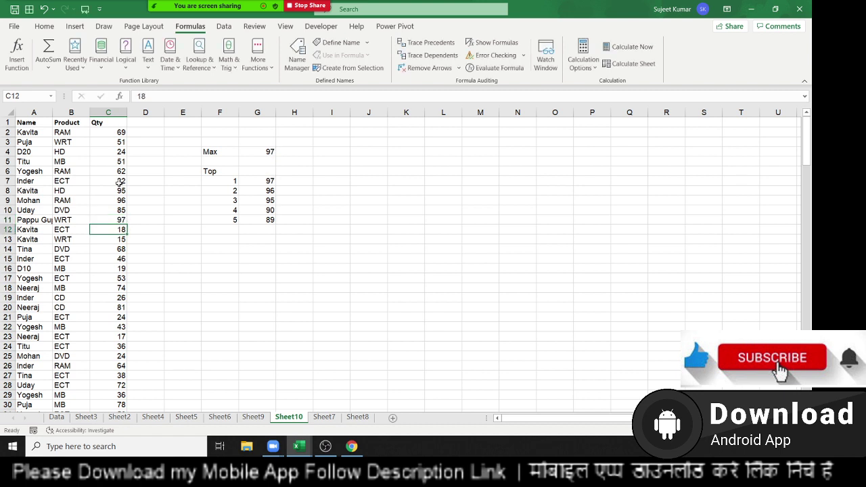
Enter =SMALL(C:C,F7) in H7 and fill it down to H11.
{"action": "left_click", "coordinate": [297, 182]}
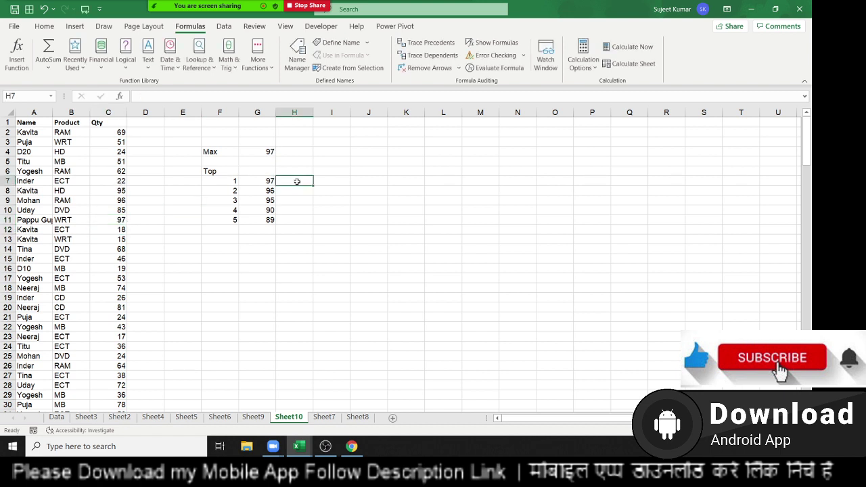
{"action": "type", "text": "=smal"}
{"action": "key", "text": "Tab"}
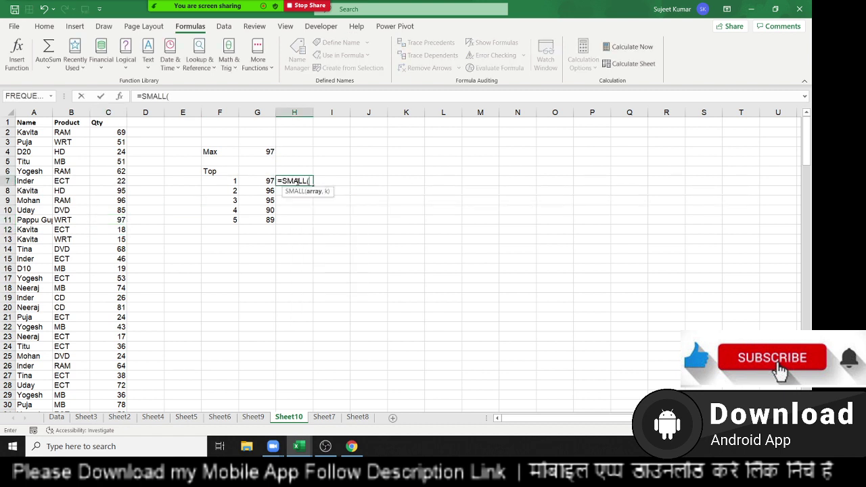
{"action": "key", "text": "Left"}
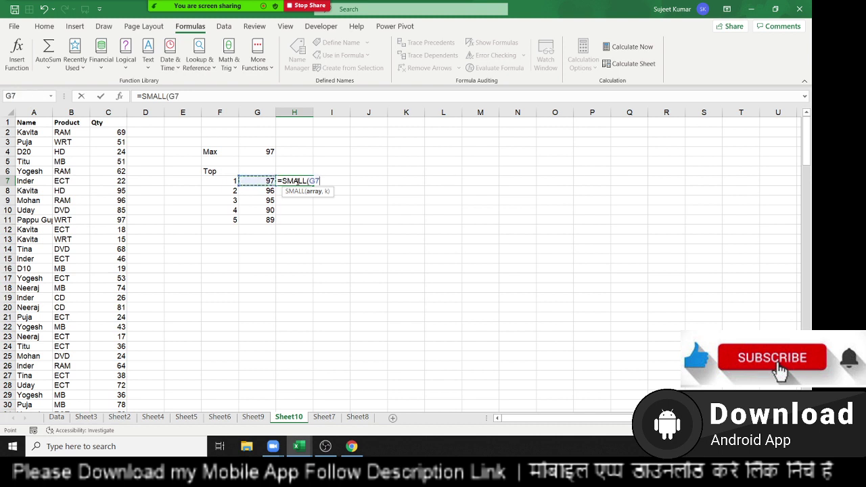
{"action": "key", "text": "Left"}
{"action": "key", "text": "Left"}
{"action": "key", "text": "Left"}
{"action": "key", "text": "Left"}
{"action": "key", "text": "Left"}
{"action": "key", "text": "Right"}
{"action": "key", "text": "ctrl+space"}
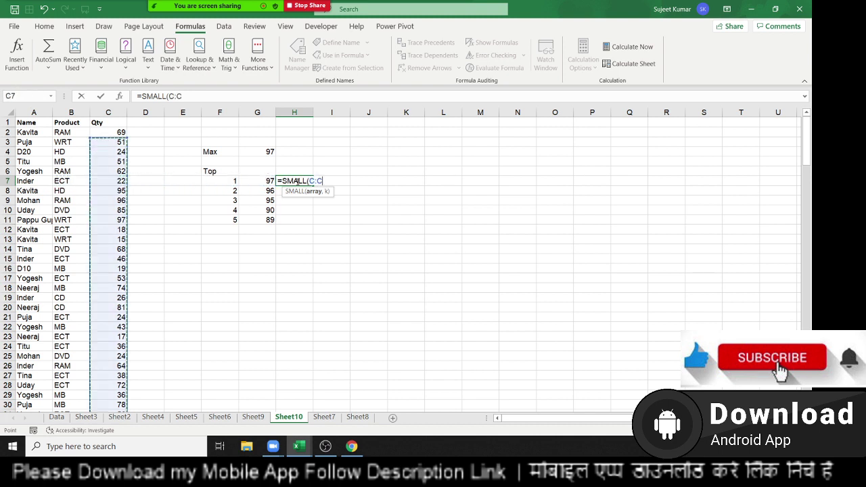
{"action": "type", "text": ","}
{"action": "key", "text": "Left"}
{"action": "key", "text": "Left"}
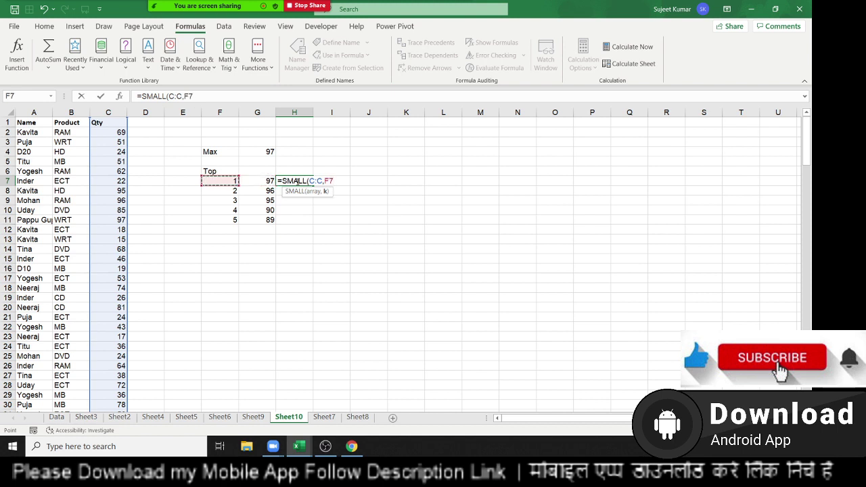
{"action": "type", "text": ","}
{"action": "key", "text": "Return"}
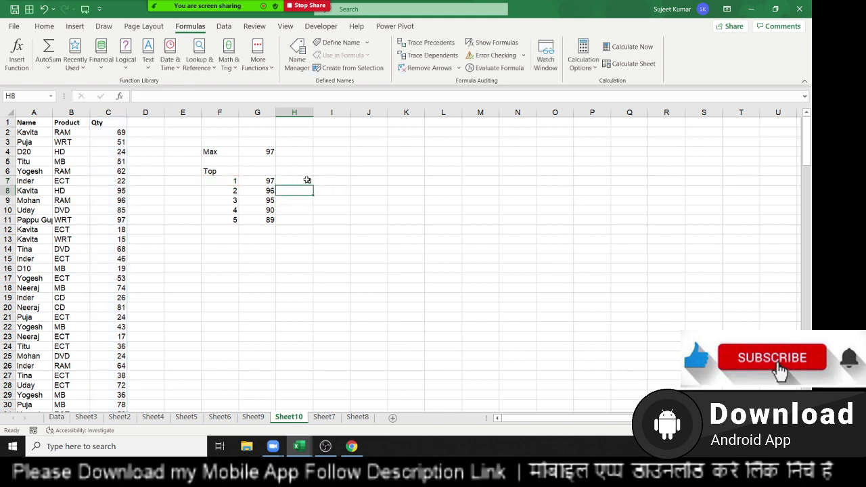
{"action": "left_click", "coordinate": [305, 180]}
{"action": "double_click", "coordinate": [312, 185]}
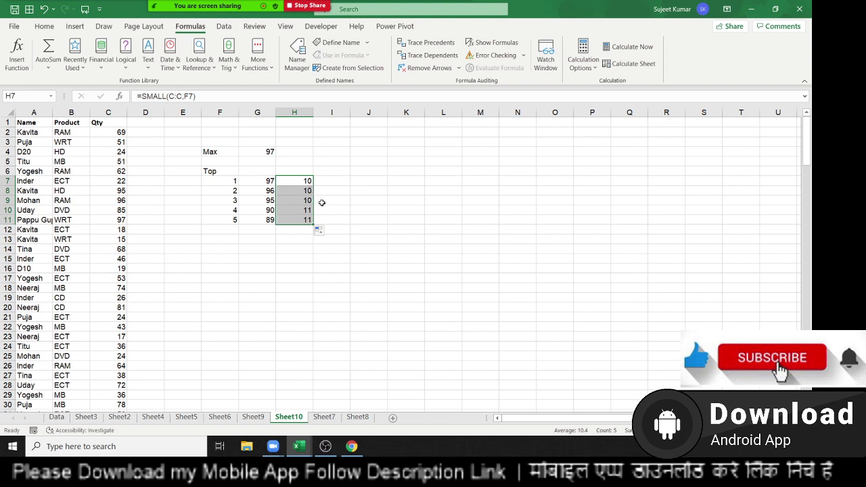
Copy C1:J29 (Sales Mode through Qty) from the Data sheet and insert a new Sheet11.
{"action": "scroll", "coordinate": [349, 202], "scroll_direction": "down", "scroll_amount": 1}
{"action": "scroll", "coordinate": [356, 207], "scroll_direction": "up", "scroll_amount": 1}
{"action": "left_click", "coordinate": [56, 417]}
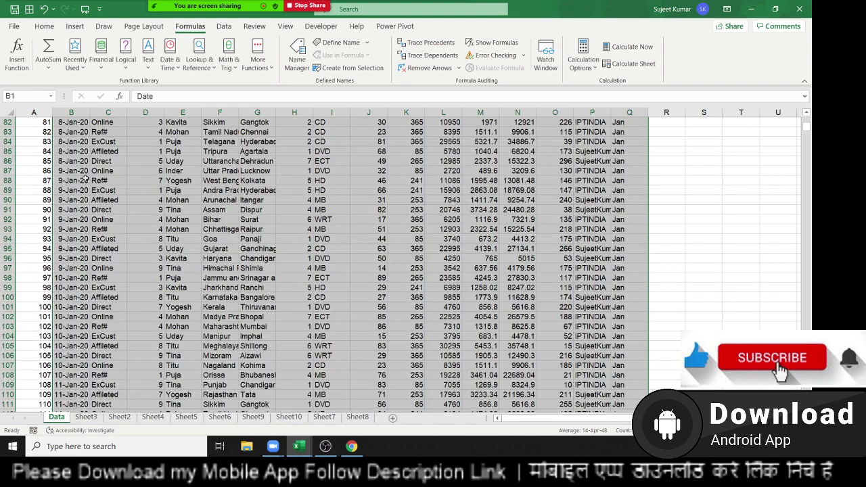
{"action": "left_click", "coordinate": [93, 189]}
{"action": "key", "text": "ctrl+Up"}
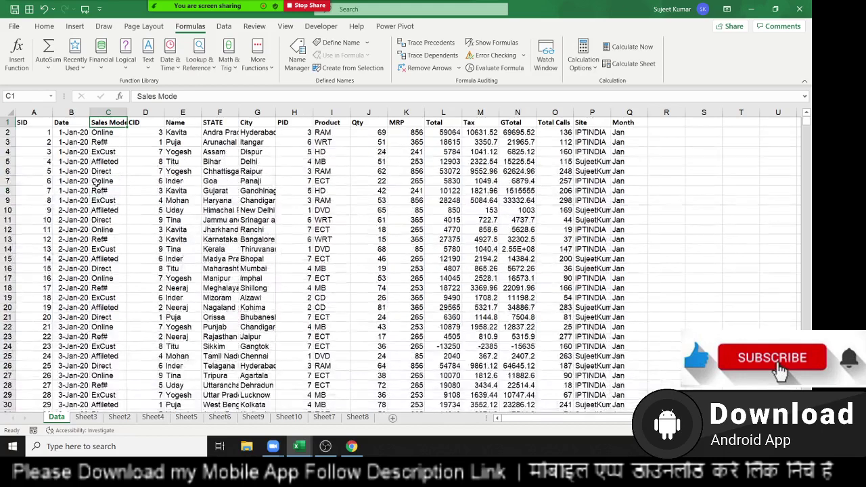
{"action": "mouse_move", "coordinate": [114, 121]}
{"action": "left_mouse_down"}
{"action": "mouse_move", "coordinate": [380, 258]}
{"action": "mouse_move", "coordinate": [371, 392]}
{"action": "mouse_move", "coordinate": [367, 369]}
{"action": "left_mouse_up"}
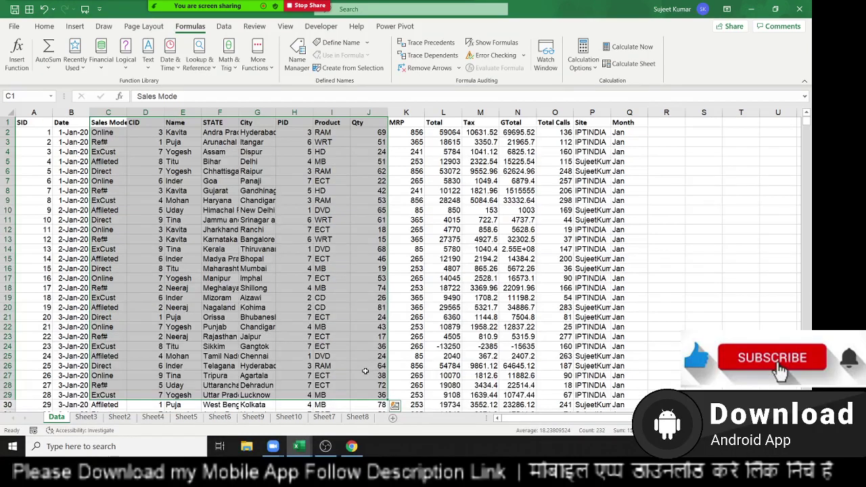
{"action": "key", "text": "ctrl+c"}
{"action": "left_click", "coordinate": [357, 417]}
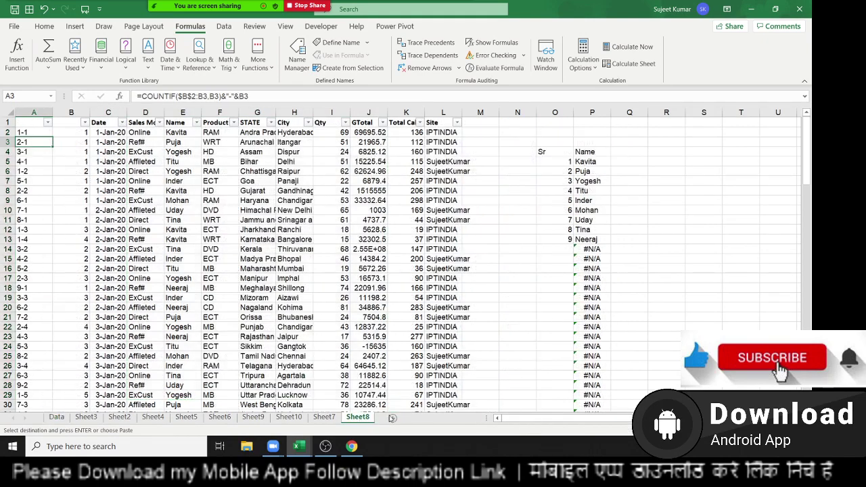
{"action": "left_click", "coordinate": [393, 418]}
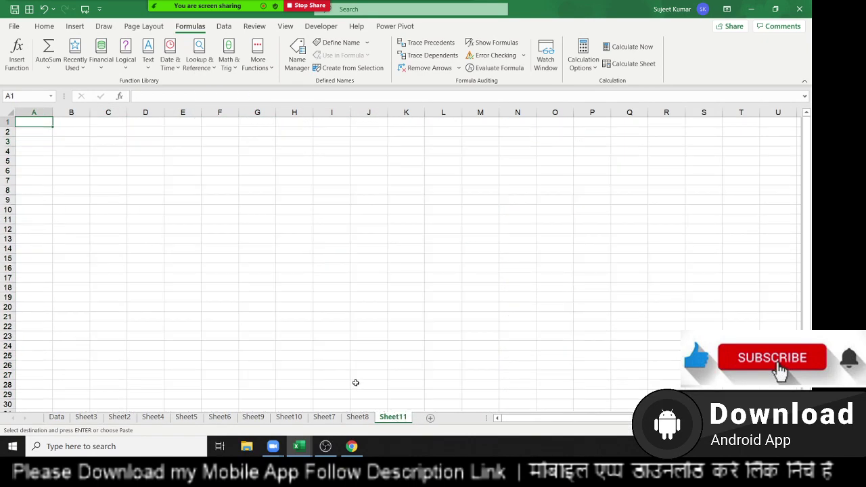
Paste the copied sales data into A1 of Sheet11.
{"action": "key", "text": "ctrl+v"}
{"action": "left_click", "coordinate": [321, 202]}
{"action": "left_click", "coordinate": [209, 217]}
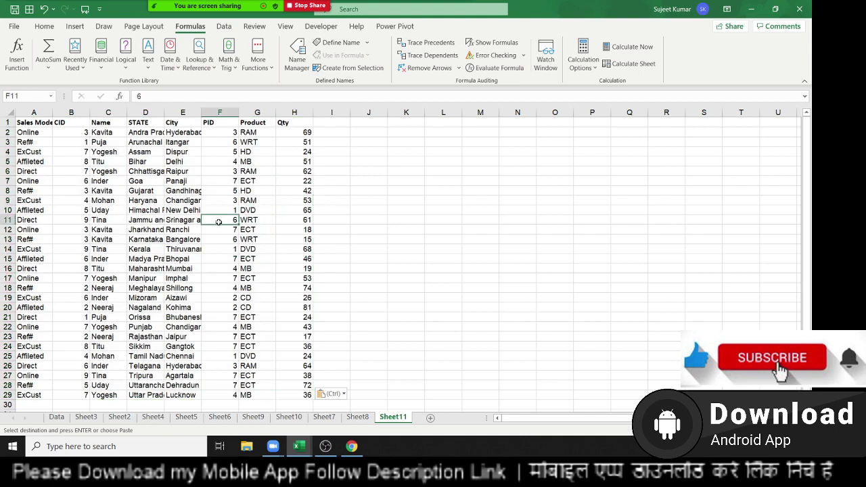
{"action": "key", "text": "Escape"}
{"action": "left_click_drag", "start_coordinate": [94, 135], "coordinate": [197, 355]}
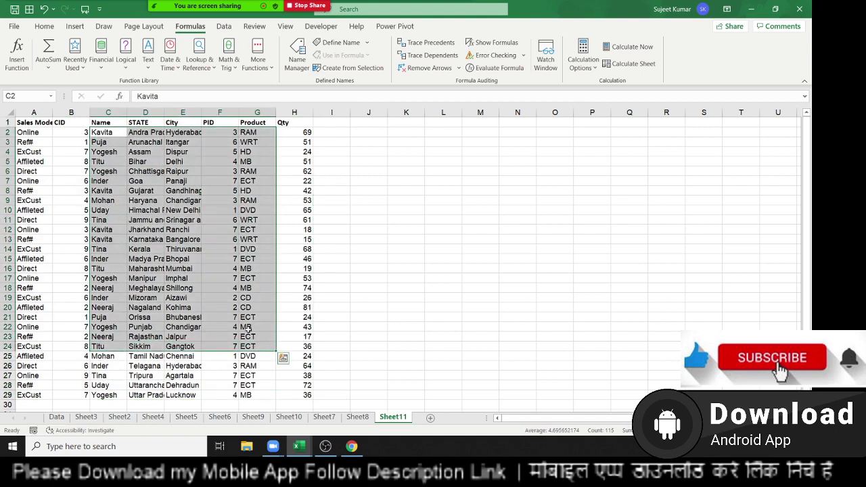
{"action": "left_click_drag", "start_coordinate": [27, 191], "coordinate": [312, 398]}
{"action": "left_click", "coordinate": [196, 249]}
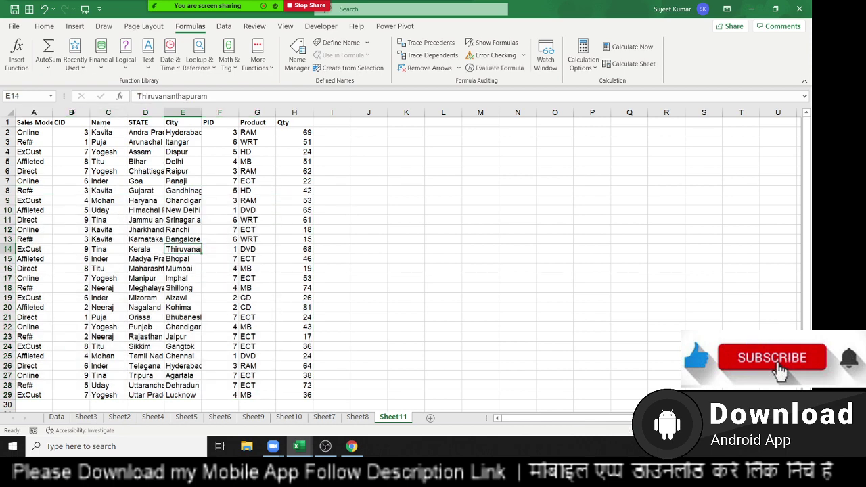
Copy the header row A1:H1 to L4 and the Online value into L5.
{"action": "left_click_drag", "start_coordinate": [33, 120], "coordinate": [298, 123]}
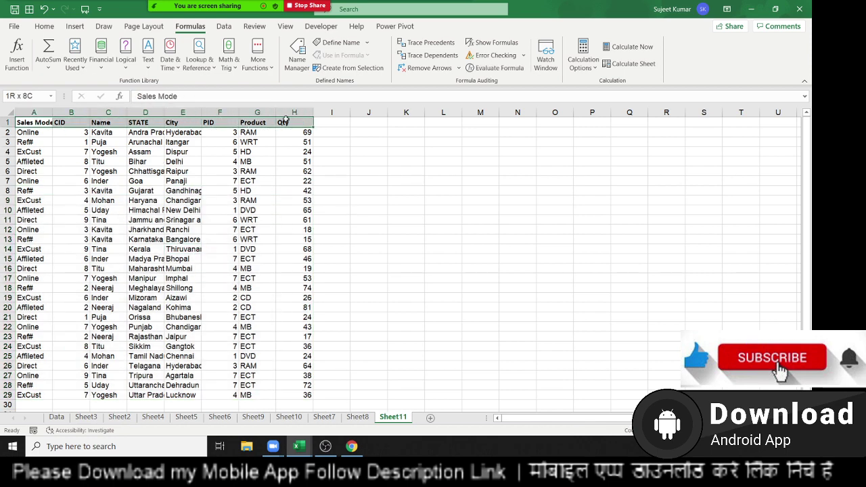
{"action": "key", "text": "ctrl+c"}
{"action": "left_click", "coordinate": [433, 153]}
{"action": "key", "text": "ctrl+v"}
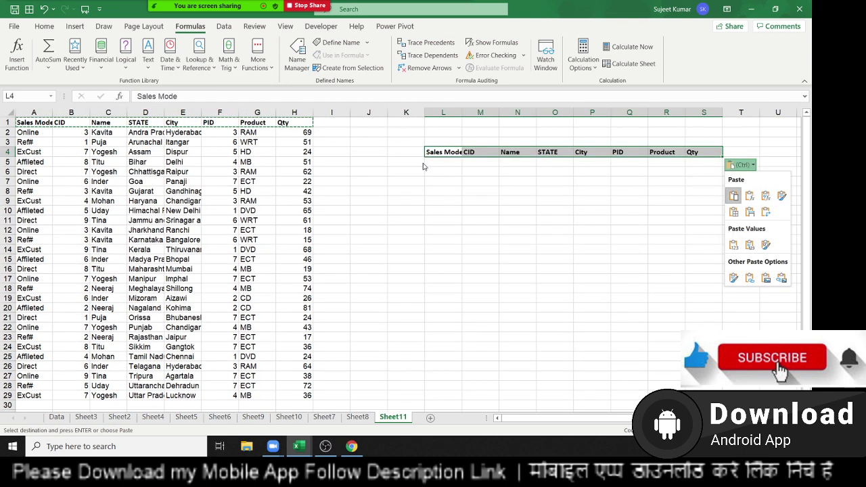
{"action": "left_click", "coordinate": [444, 179]}
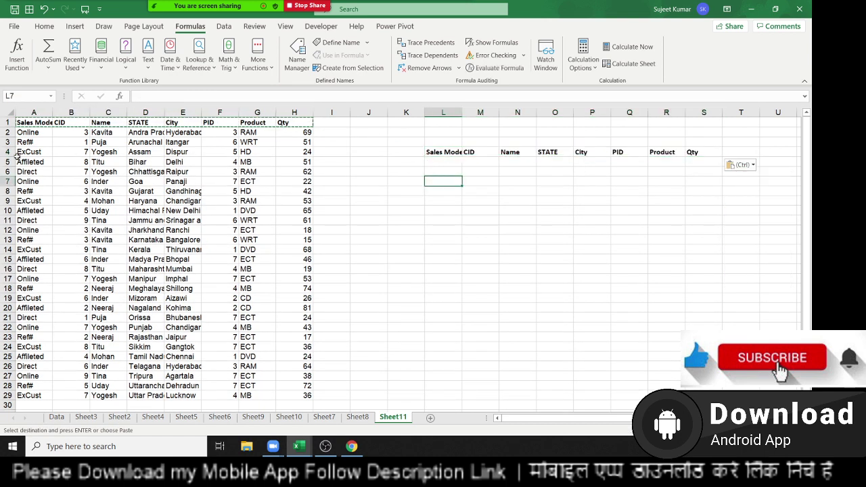
{"action": "left_click", "coordinate": [26, 132]}
{"action": "key", "text": "ctrl+c"}
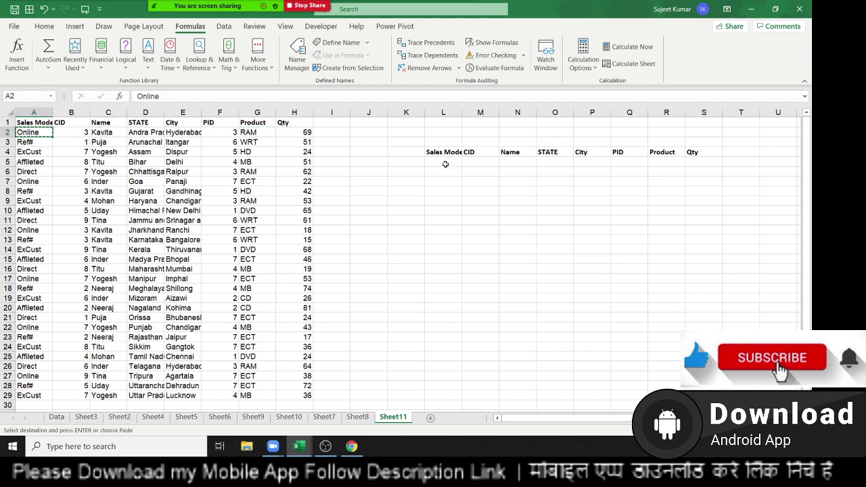
{"action": "left_click", "coordinate": [441, 161]}
{"action": "key", "text": "ctrl+v"}
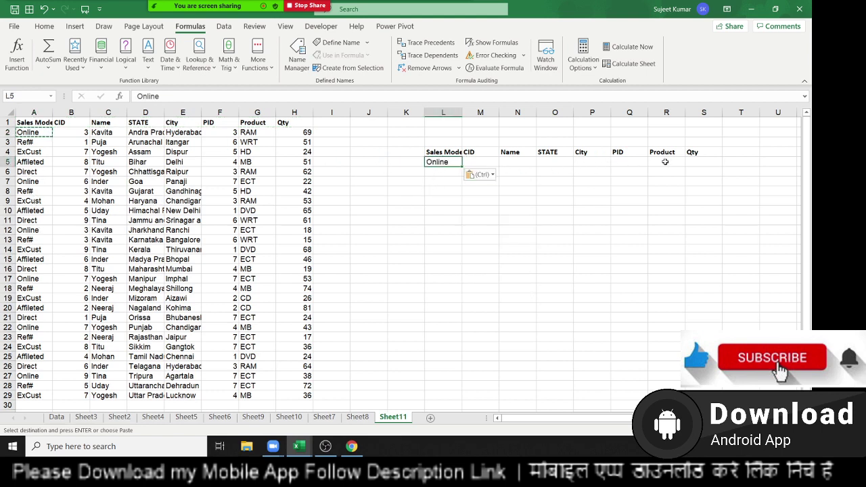
Delete the PID, STATE and City columns from the criteria block.
{"action": "left_click", "coordinate": [625, 112]}
{"action": "key", "text": "ctrl+minus"}
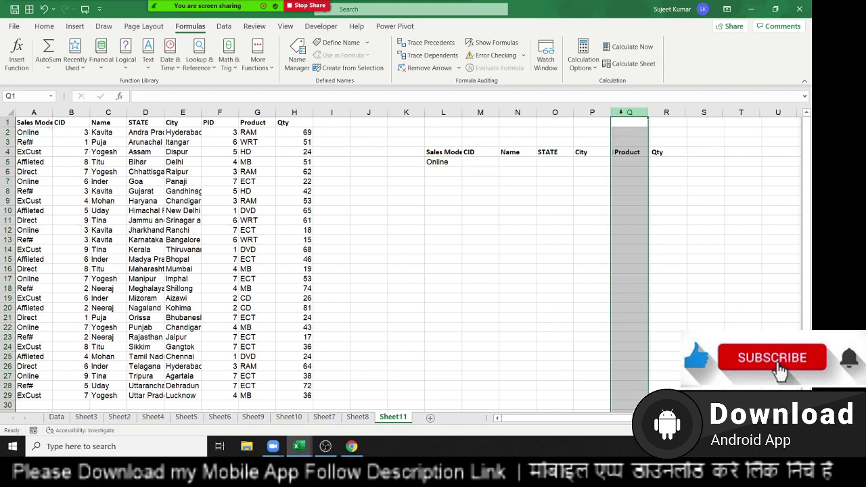
{"action": "left_click_drag", "start_coordinate": [593, 112], "coordinate": [555, 112]}
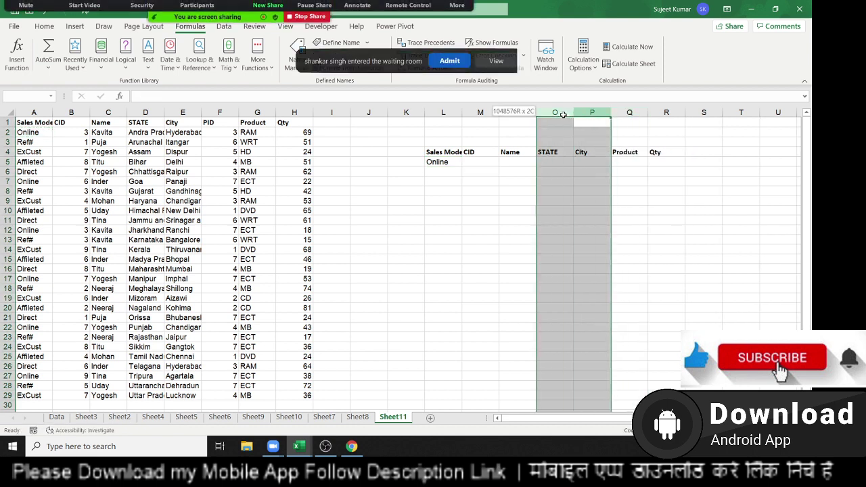
{"action": "key", "text": "ctrl+minus"}
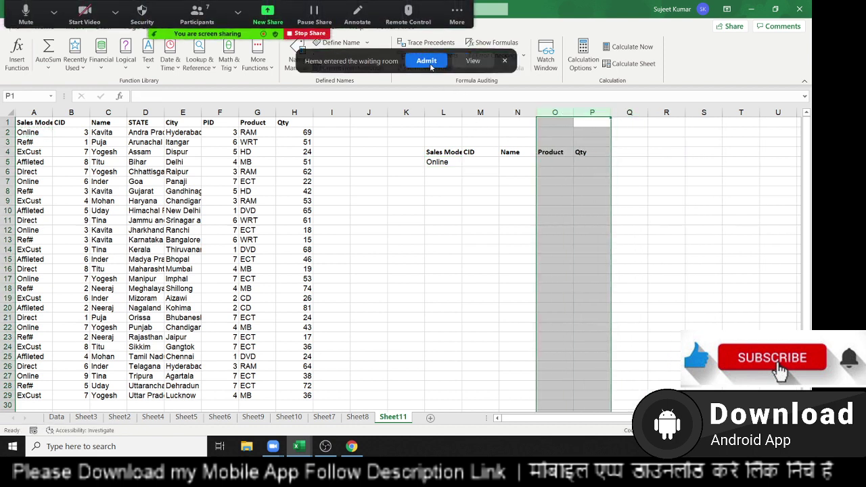
{"action": "left_click", "coordinate": [516, 179]}
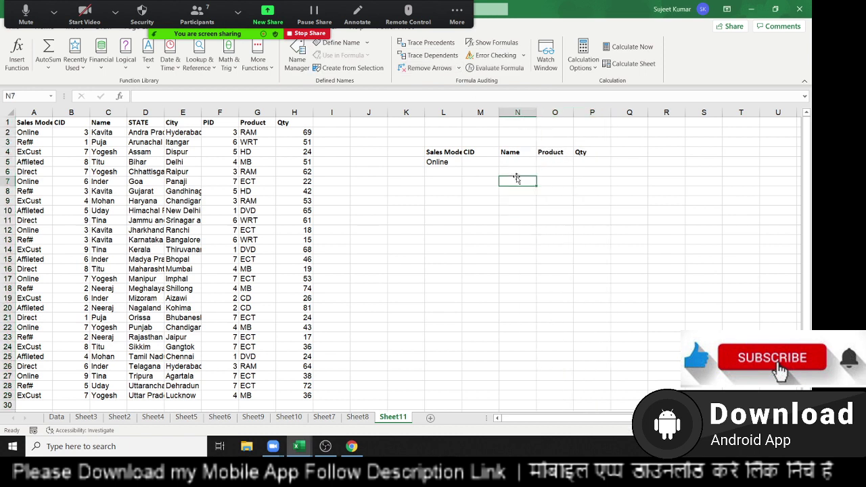
Delete the CID criteria column and set the Online row's Qty criterion to >50.
{"action": "left_click", "coordinate": [446, 162]}
{"action": "left_click", "coordinate": [481, 112]}
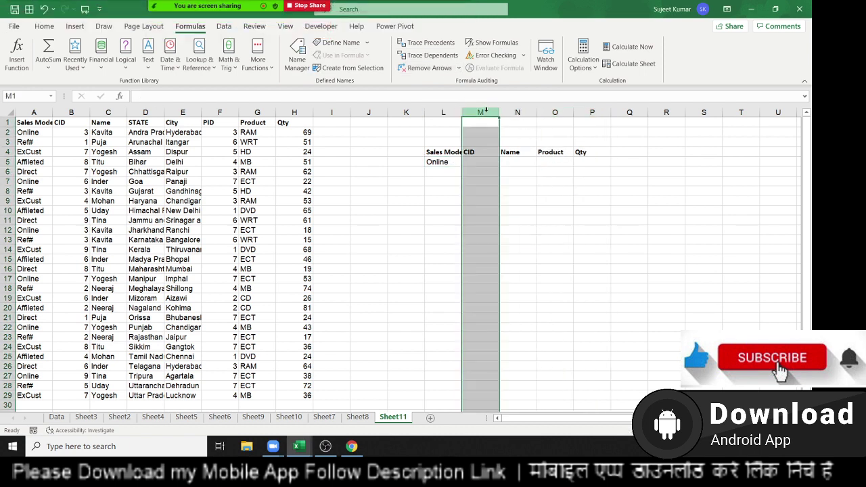
{"action": "key", "text": "ctrl+minus"}
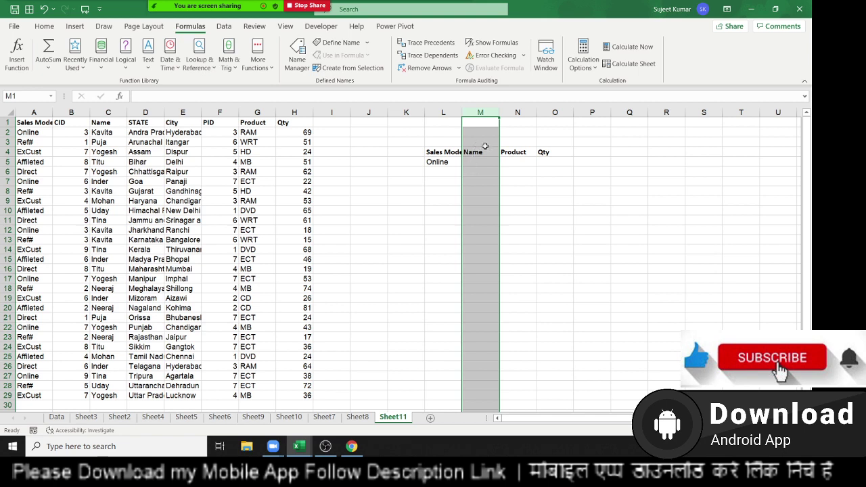
{"action": "left_click", "coordinate": [542, 162]}
{"action": "key", "text": "Left"}
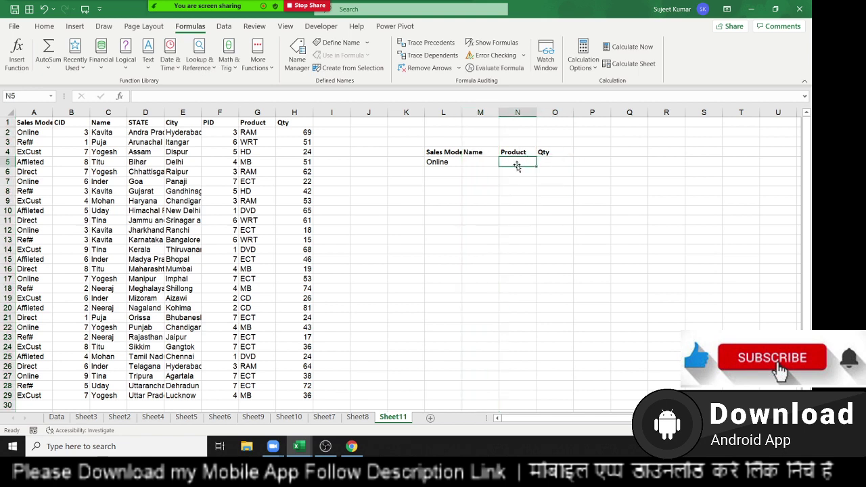
{"action": "left_click", "coordinate": [541, 161]}
{"action": "type", "text": ">50"}
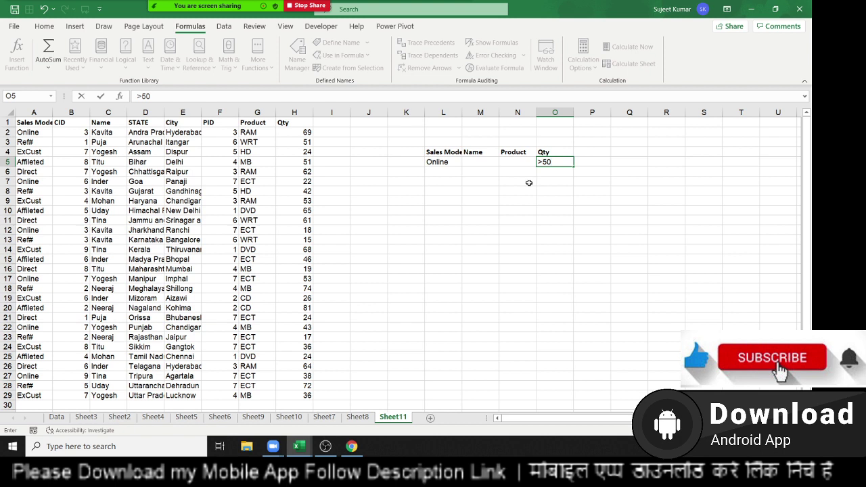
{"action": "left_click", "coordinate": [528, 182]}
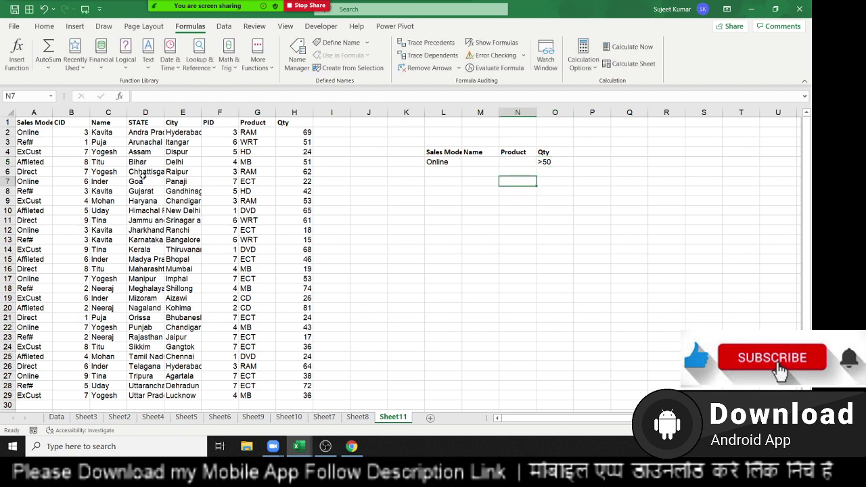
Add a criteria row with Titu under Name and DVD under Product.
{"action": "left_click", "coordinate": [113, 162]}
{"action": "key", "text": "ctrl+c"}
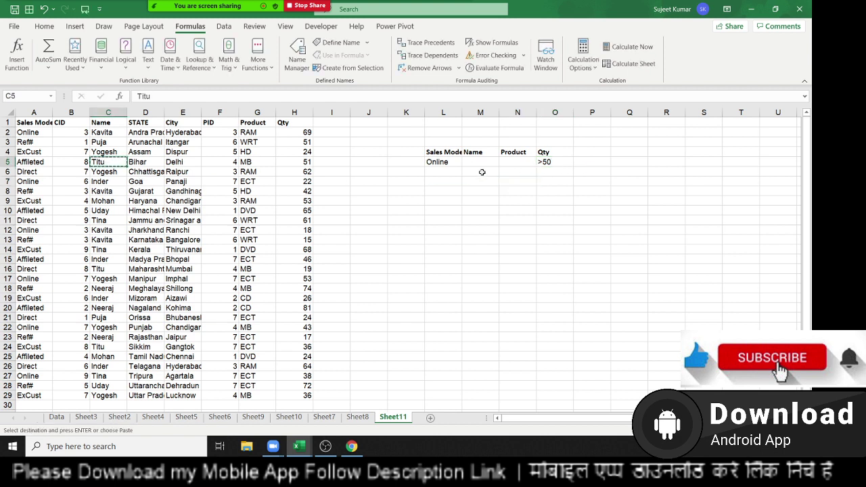
{"action": "left_click", "coordinate": [481, 172]}
{"action": "key", "text": "ctrl+v"}
{"action": "left_click", "coordinate": [518, 171]}
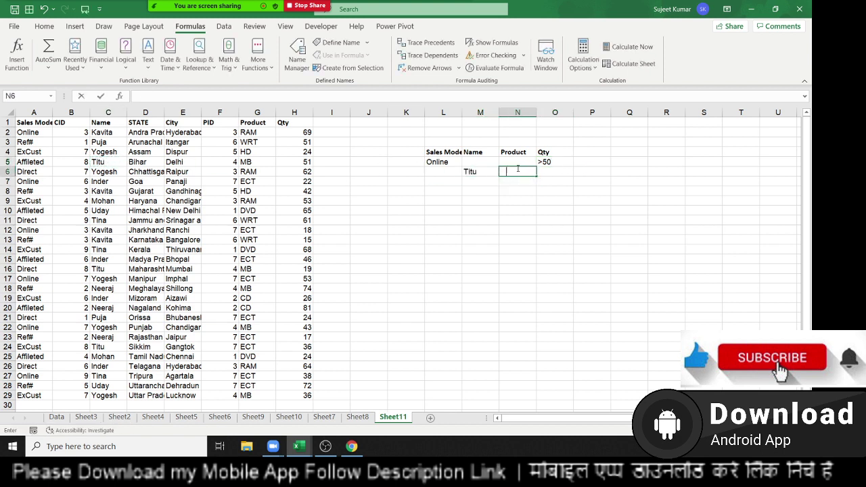
{"action": "type", "text": "DVD"}
{"action": "key", "text": "Return"}
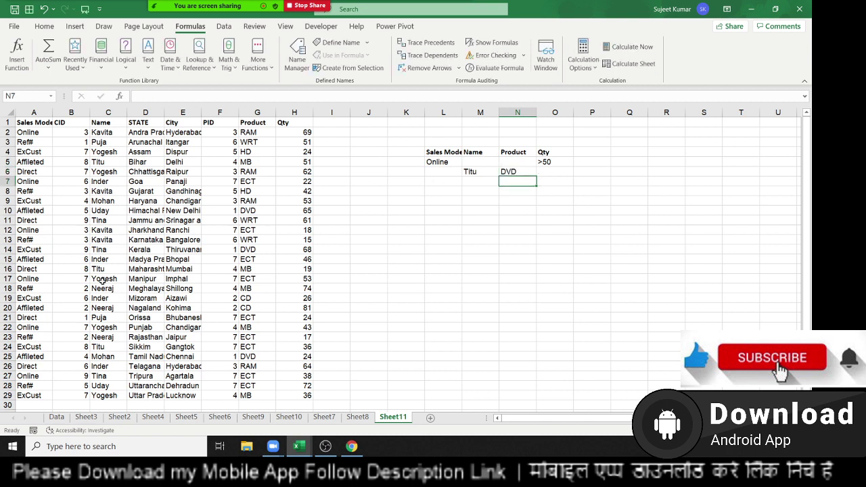
Add a criteria row with Yogesh under Name and <80 under Qty.
{"action": "left_click", "coordinate": [102, 278]}
{"action": "key", "text": "ctrl+c"}
{"action": "left_click", "coordinate": [441, 182]}
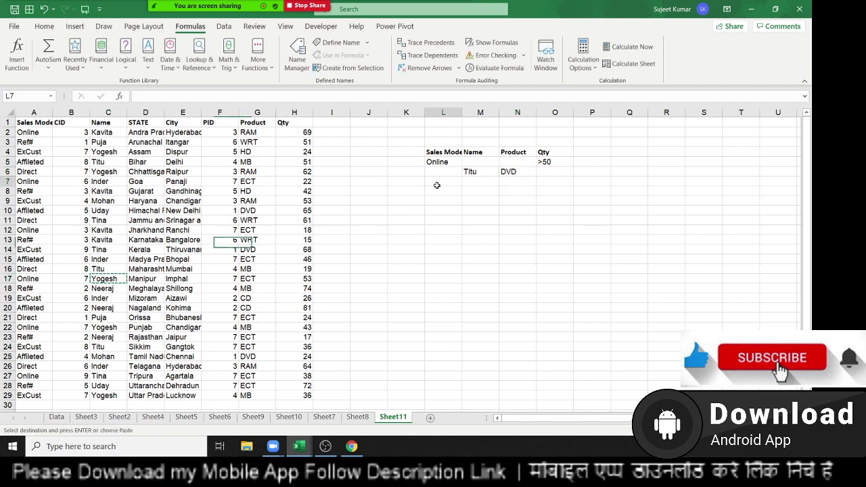
{"action": "left_click", "coordinate": [474, 183]}
{"action": "key", "text": "ctrl+v"}
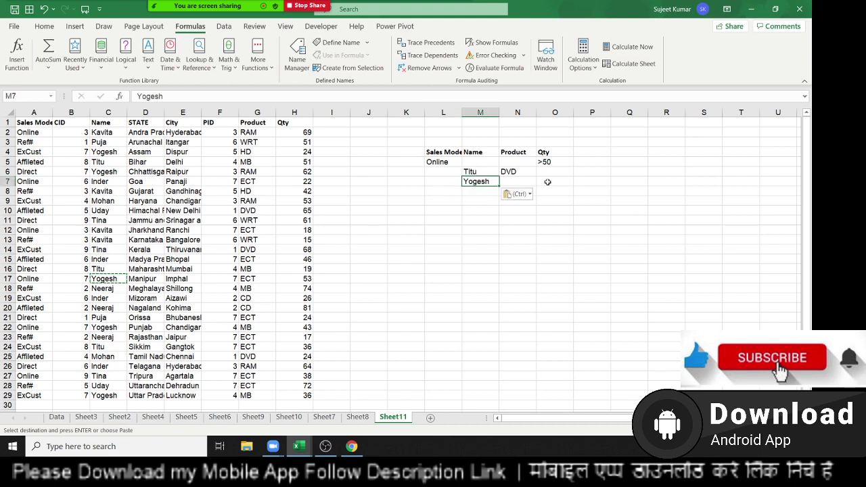
{"action": "left_click", "coordinate": [549, 183]}
{"action": "type", "text": "<80"}
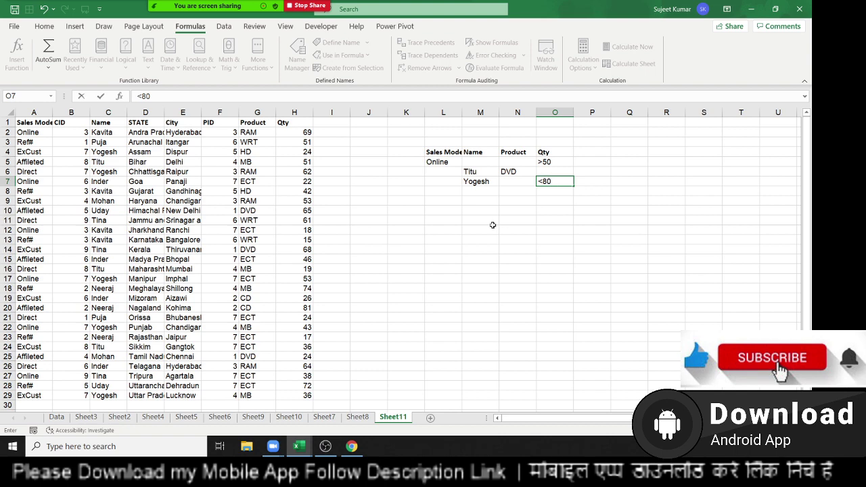
{"action": "left_click", "coordinate": [492, 228]}
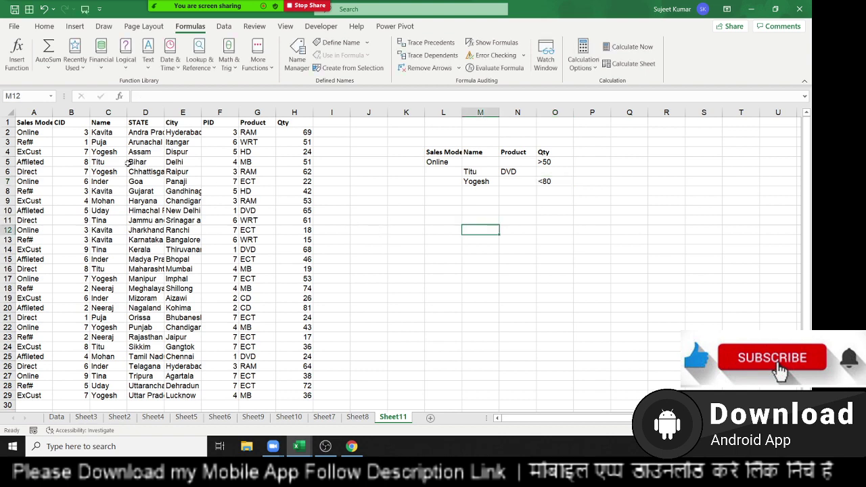
{"action": "left_click", "coordinate": [48, 122]}
{"action": "left_click", "coordinate": [224, 26]}
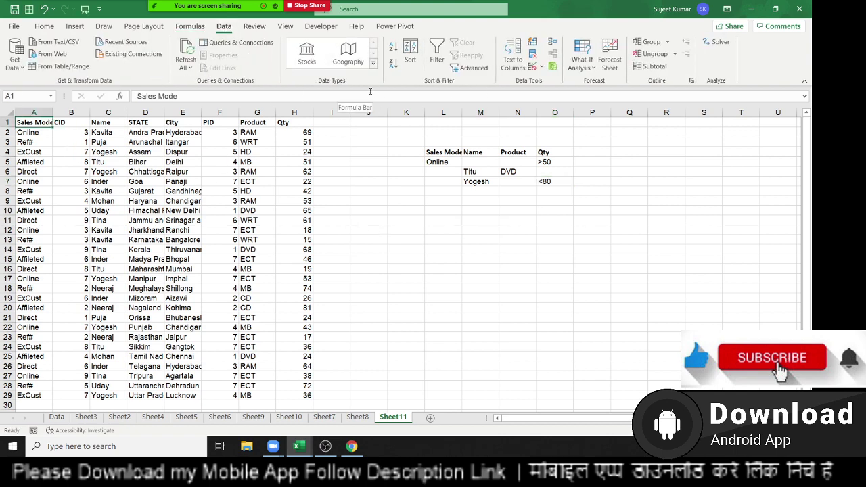
{"action": "left_click", "coordinate": [472, 68]}
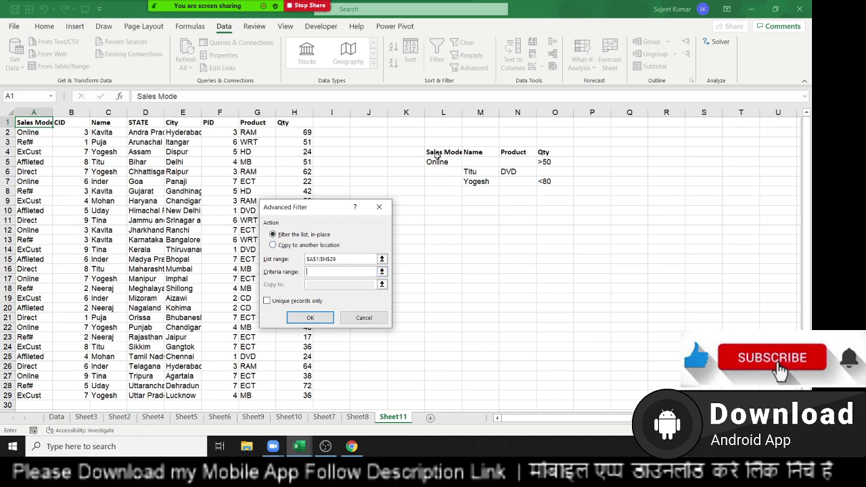
{"action": "left_click_drag", "start_coordinate": [436, 152], "coordinate": [555, 183]}
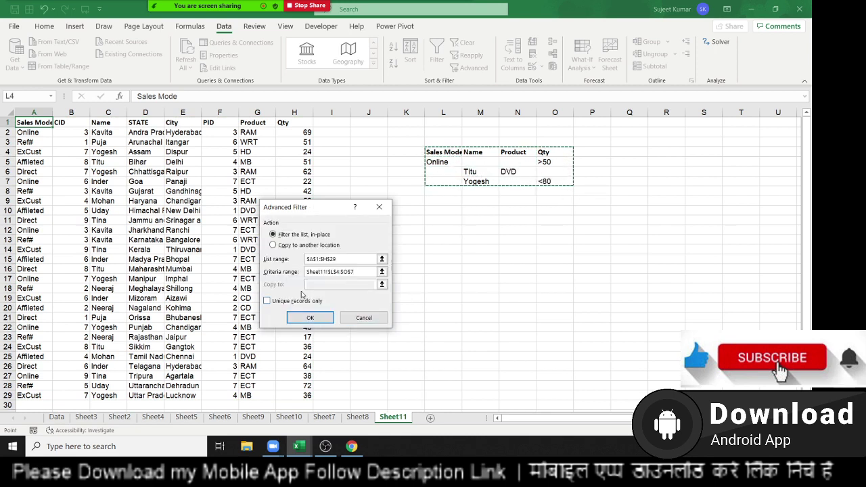
{"action": "left_click", "coordinate": [274, 245]}
{"action": "left_click", "coordinate": [309, 287]}
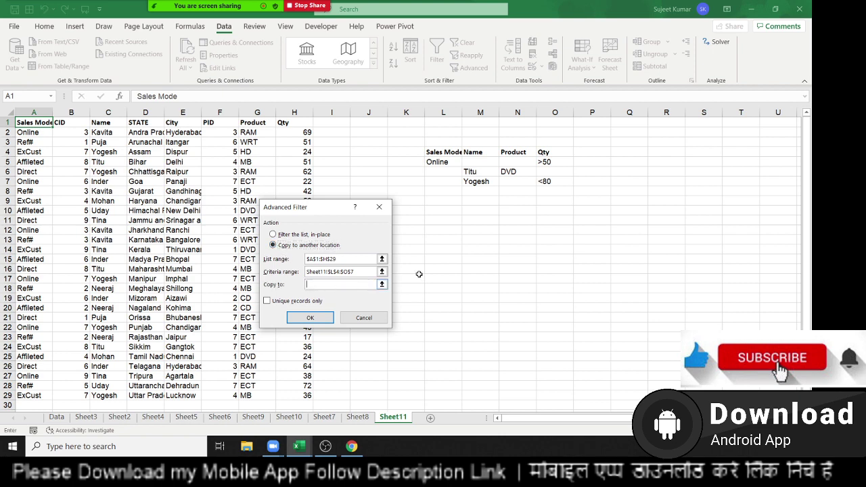
{"action": "left_click", "coordinate": [473, 249]}
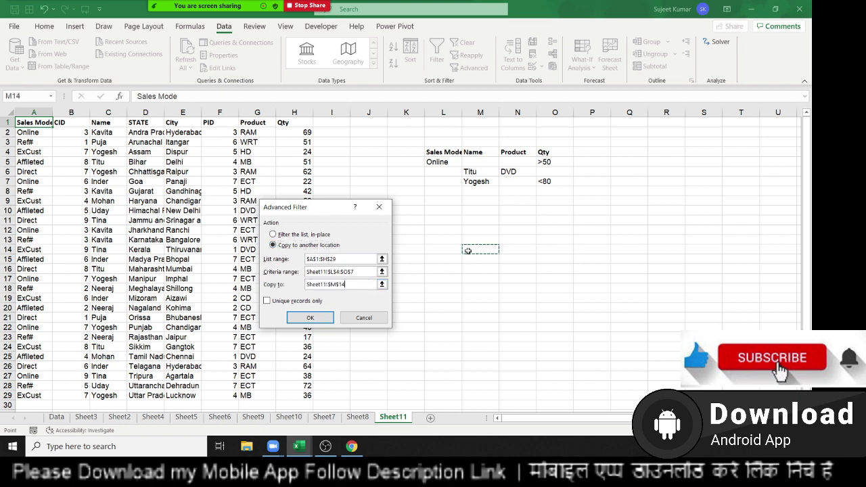
{"action": "left_click", "coordinate": [310, 318]}
{"action": "left_click_drag", "start_coordinate": [475, 260], "coordinate": [754, 325]}
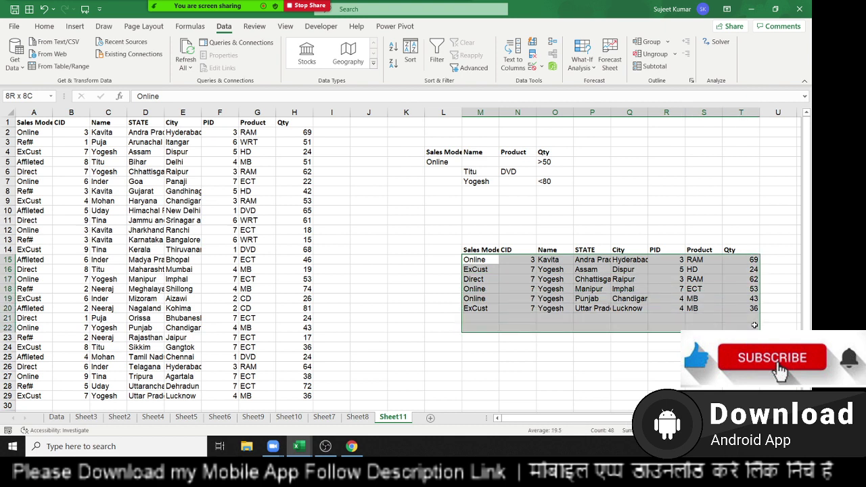
{"action": "left_click", "coordinate": [483, 249]}
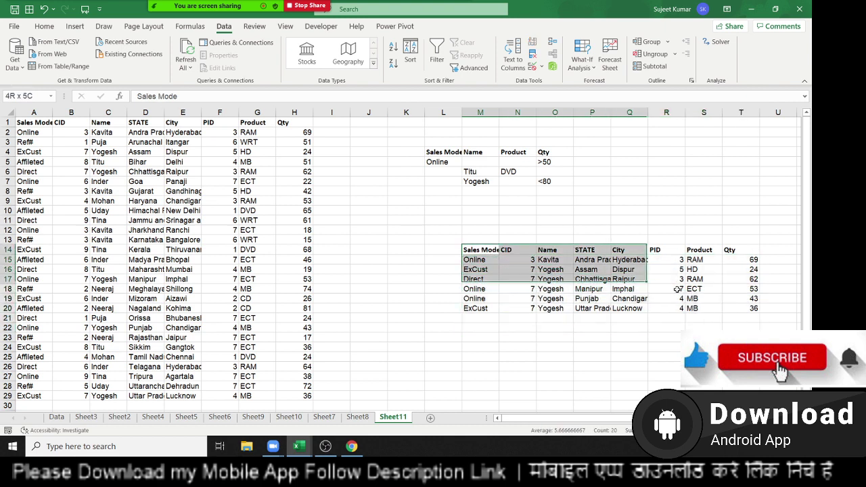
{"action": "left_click_drag", "start_coordinate": [483, 250], "coordinate": [744, 319]}
{"action": "key", "text": "Delete"}
Type the label 'Total' in cell L10.
{"action": "key", "text": "Up"}
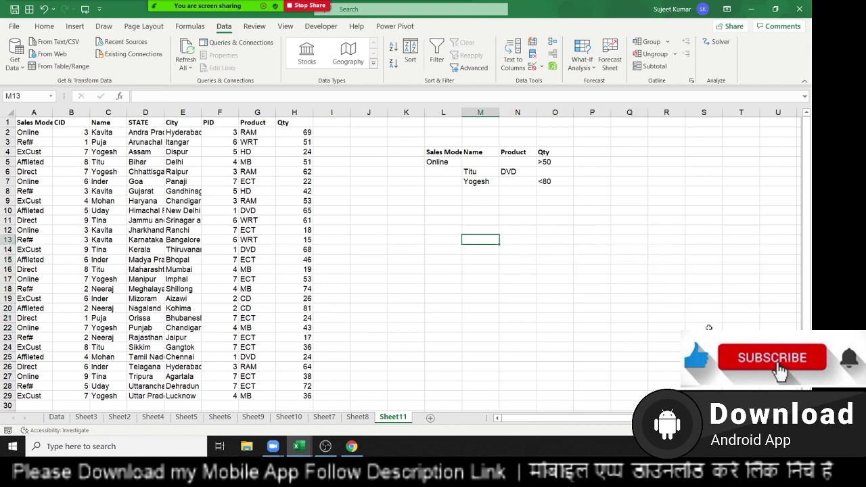
{"action": "key", "text": "Up"}
{"action": "key", "text": "Up"}
{"action": "key", "text": "Up"}
{"action": "key", "text": "Left"}
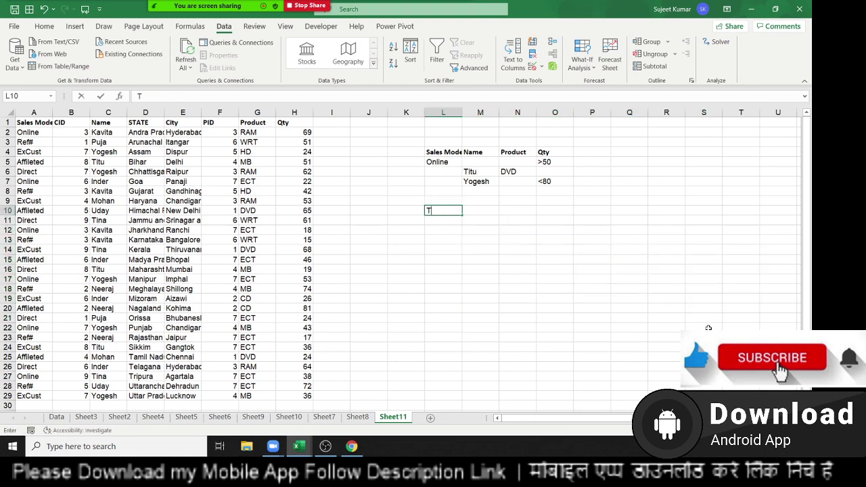
{"action": "type", "text": "Total"}
{"action": "key", "text": "Tab"}
Start a DSUM formula in M10 with the database range A1:H29.
{"action": "type", "text": "=s"}
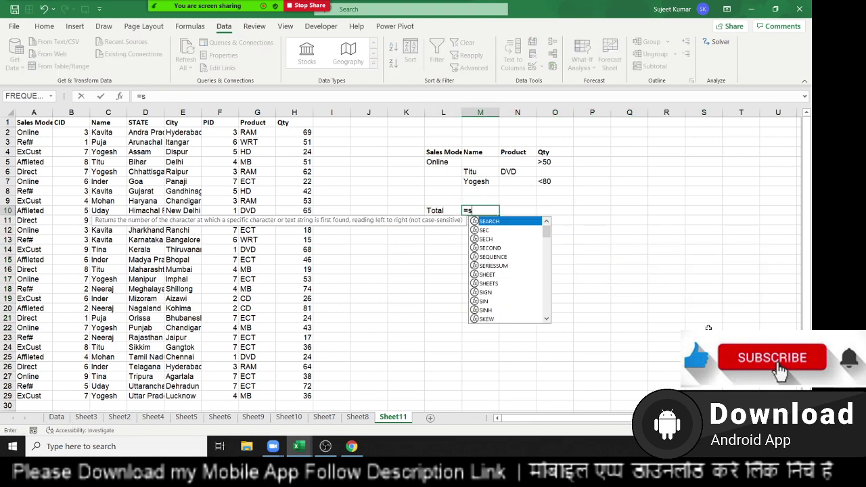
{"action": "type", "text": "um"}
{"action": "key", "text": "Tab"}
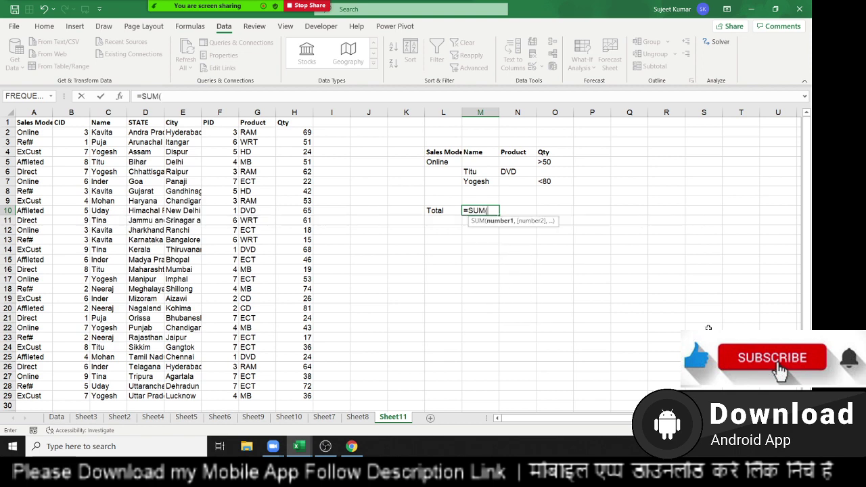
{"action": "key", "text": "BackSpace"}
{"action": "key", "text": "BackSpace"}
{"action": "key", "text": "BackSpace"}
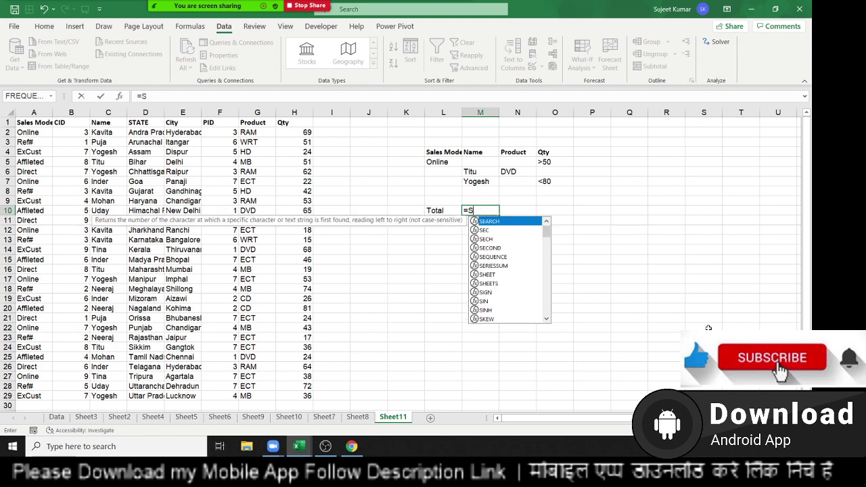
{"action": "key", "text": "BackSpace"}
{"action": "type", "text": "ds"}
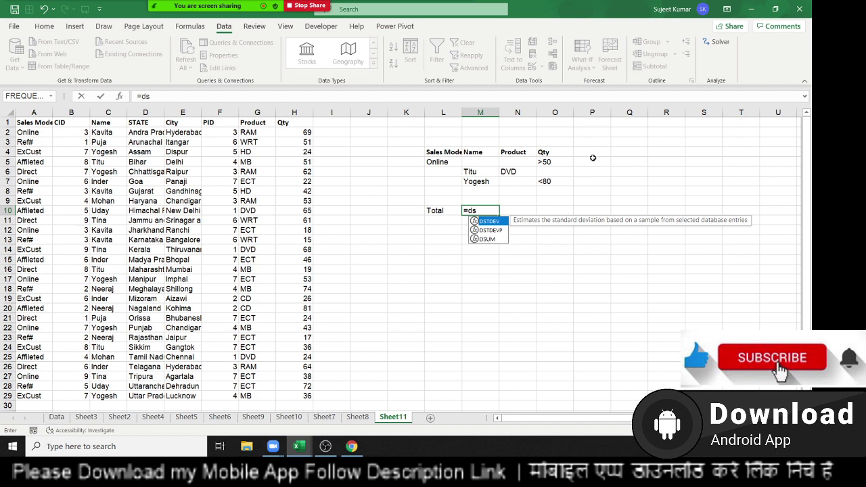
{"action": "key", "text": "Down"}
{"action": "key", "text": "Down"}
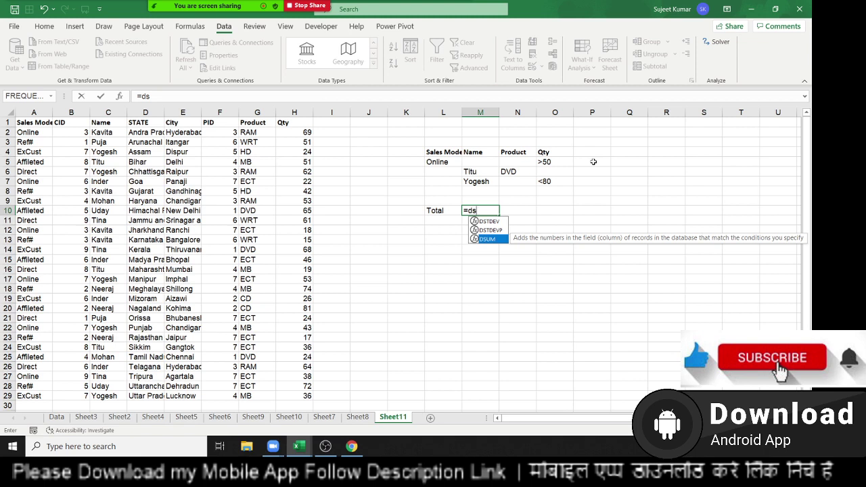
{"action": "key", "text": "Tab"}
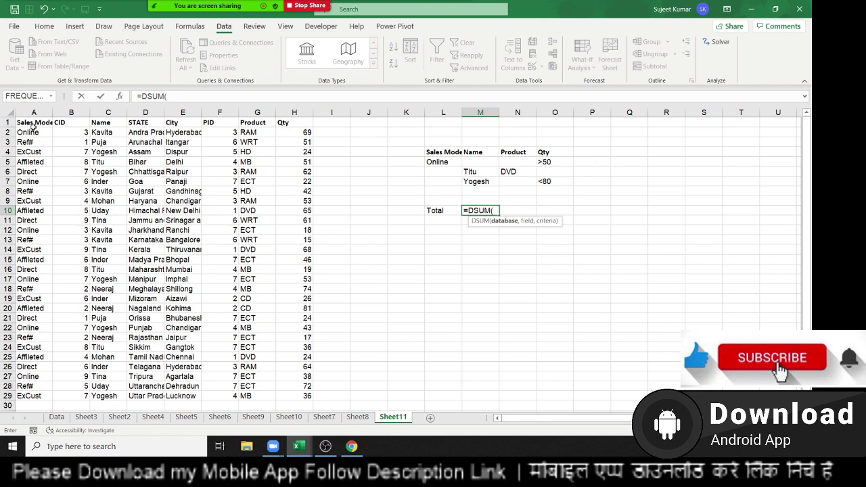
{"action": "left_click", "coordinate": [33, 126]}
{"action": "key", "text": "ctrl+shift+Right"}
{"action": "key", "text": "ctrl+shift+Down"}
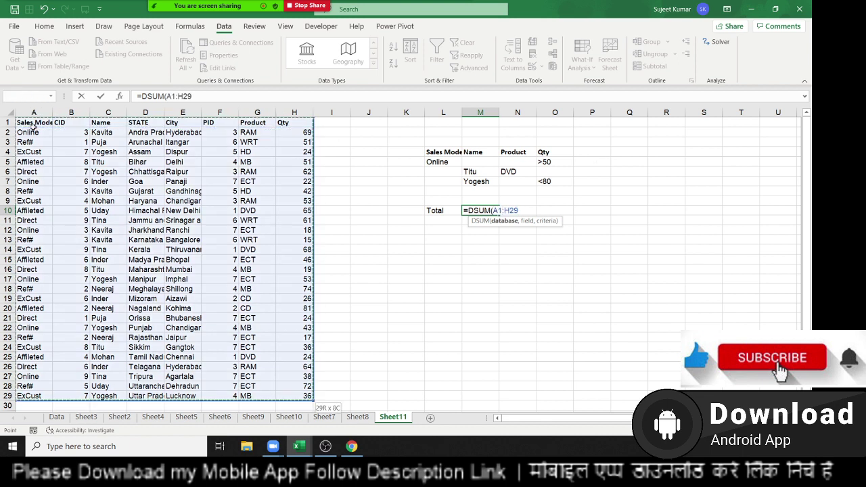
{"action": "type", "text": ","}
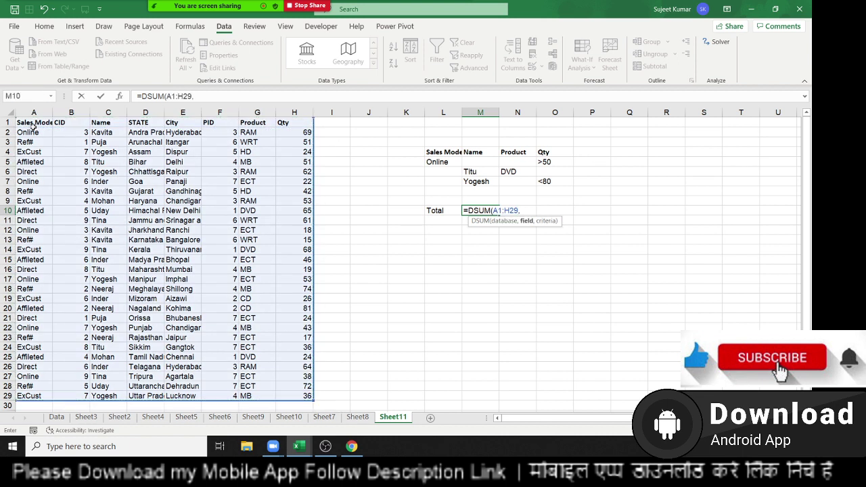
Finish the DSUM with Qty field H1 and the L4:O7 criteria, giving 287.
{"action": "key", "text": "Up"}
{"action": "key", "text": "ctrl+Up"}
{"action": "key", "text": "Left"}
{"action": "key", "text": "Left"}
{"action": "key", "text": "Left"}
{"action": "key", "text": "Left"}
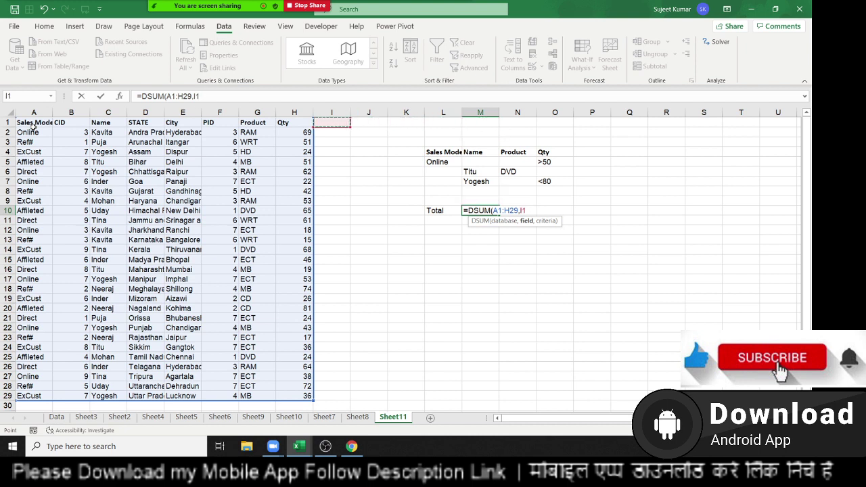
{"action": "key", "text": "Left"}
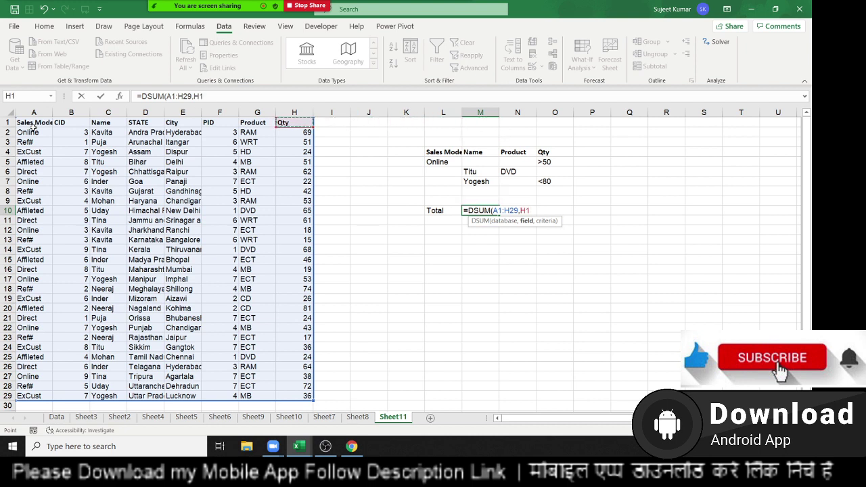
{"action": "type", "text": ","}
{"action": "key", "text": "Up"}
{"action": "key", "text": "Up"}
{"action": "key", "text": "Up"}
{"action": "key", "text": "Up"}
{"action": "key", "text": "Up"}
{"action": "key", "text": "Up"}
{"action": "key", "text": "Left"}
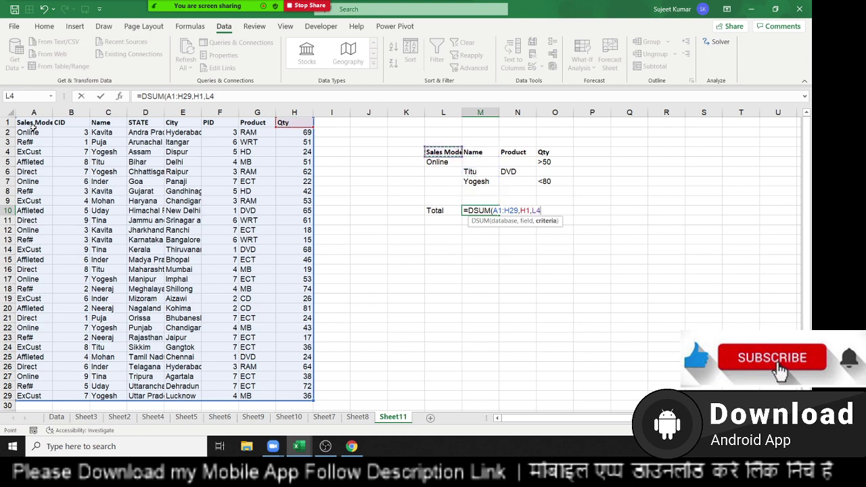
{"action": "key", "text": "shift+Right"}
{"action": "key", "text": "shift+Right"}
{"action": "key", "text": "shift+Right"}
{"action": "key", "text": "shift+Down"}
{"action": "key", "text": "shift+Down"}
{"action": "key", "text": "shift+Down"}
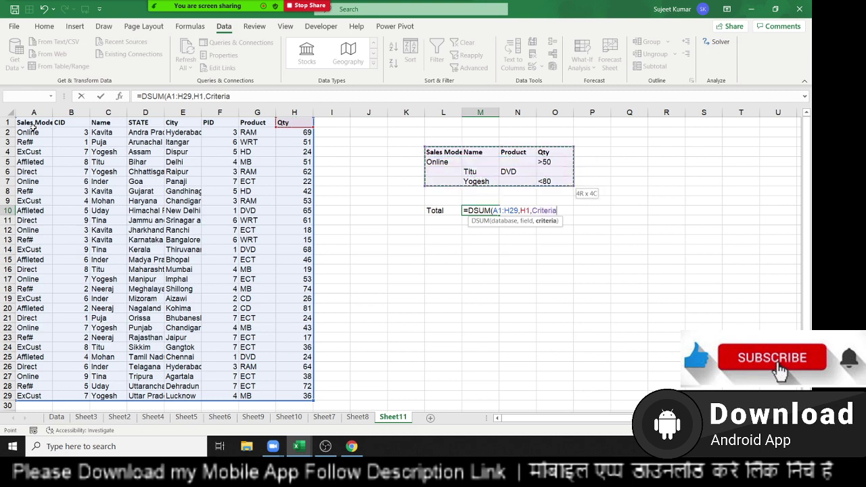
{"action": "key", "text": "Return"}
{"action": "key", "text": "Left"}
{"action": "key", "text": "Up"}
{"action": "key", "text": "Right"}
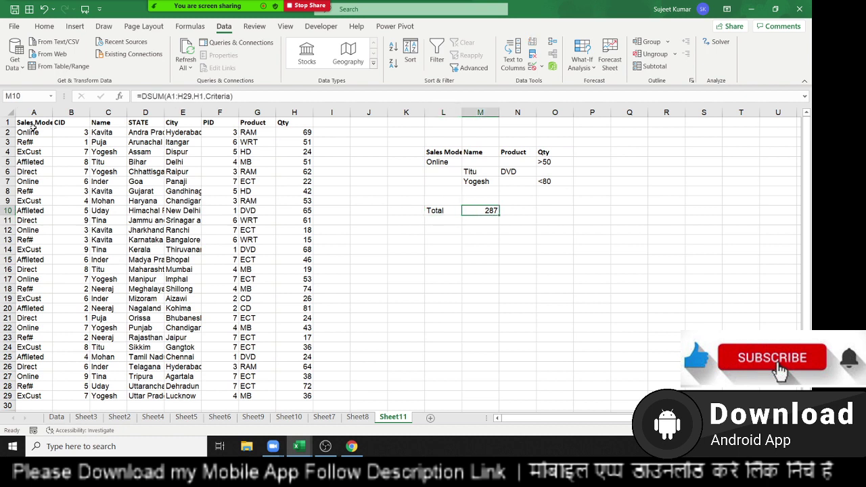
{"action": "key", "text": "Down"}
{"action": "key", "text": "Left"}
Start a DCOUNT formula in N10 over the data table A1:H29.
{"action": "key", "text": "Up"}
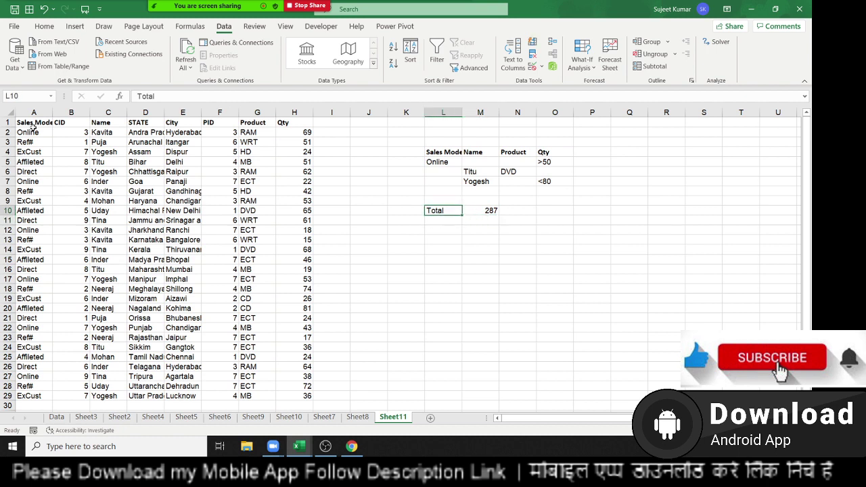
{"action": "key", "text": "Right"}
{"action": "key", "text": "Right"}
{"action": "type", "text": "=d"}
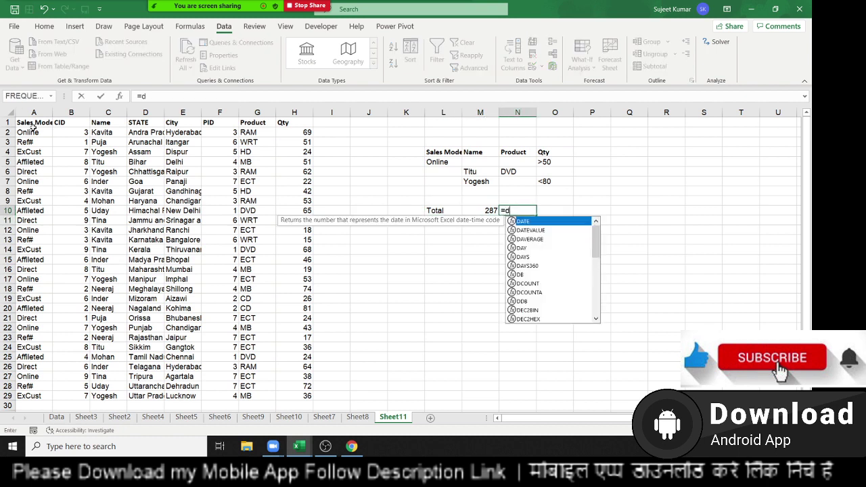
{"action": "type", "text": "co"}
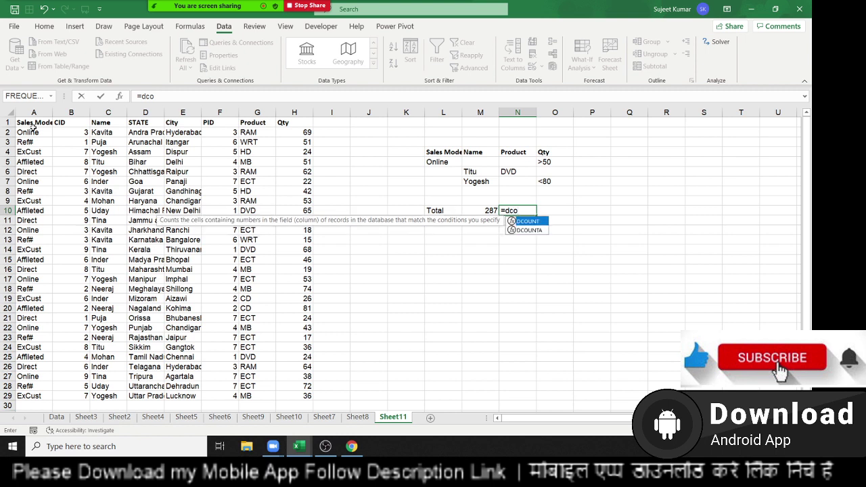
{"action": "key", "text": "Tab"}
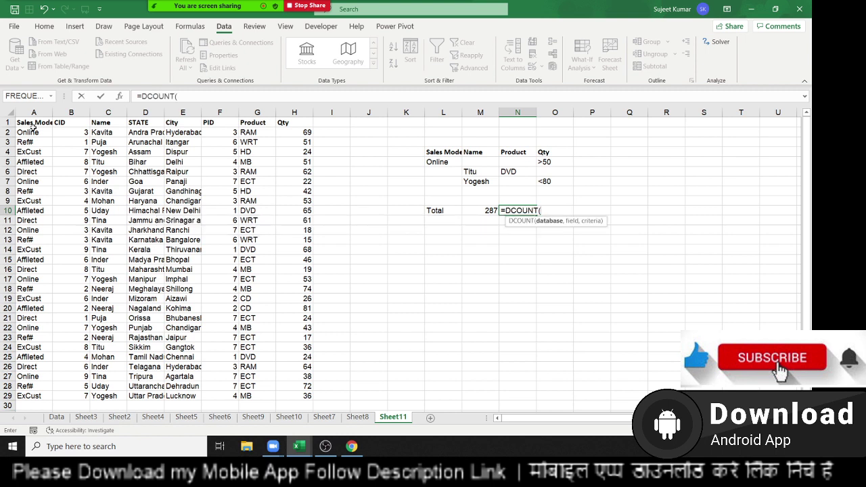
{"action": "key", "text": "ctrl+Left"}
{"action": "key", "text": "ctrl+Left"}
{"action": "key", "text": "ctrl+Left"}
{"action": "key", "text": "ctrl+Left"}
{"action": "key", "text": "ctrl+Up"}
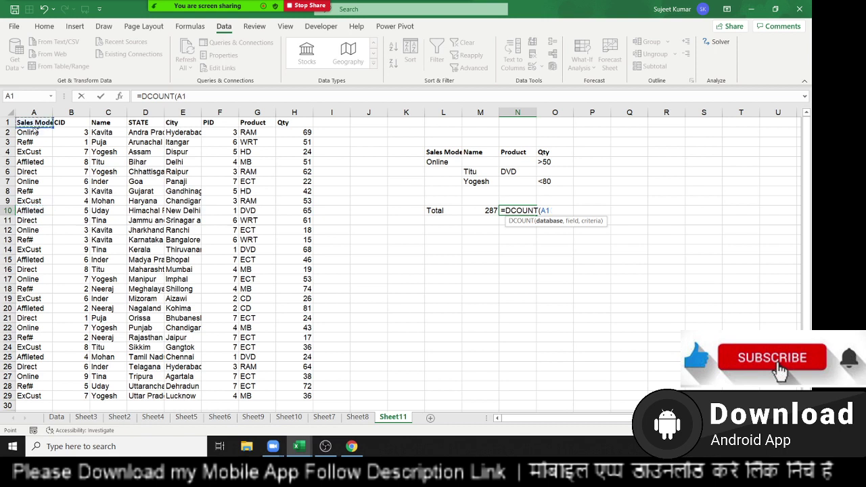
{"action": "key", "text": "ctrl+shift+Right"}
{"action": "key", "text": "ctrl+shift+Down"}
{"action": "type", "text": ":H29,"}
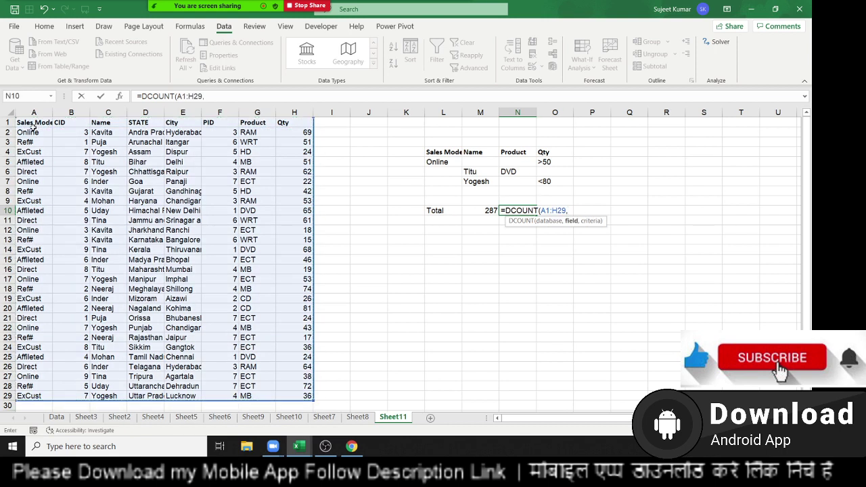
Complete the DCOUNT with Qty field H1 and the criteria table, returning 6.
{"action": "key", "text": "Left"}
{"action": "key", "text": "Left"}
{"action": "key", "text": "Left"}
{"action": "key", "text": "Left"}
{"action": "key", "text": "Left"}
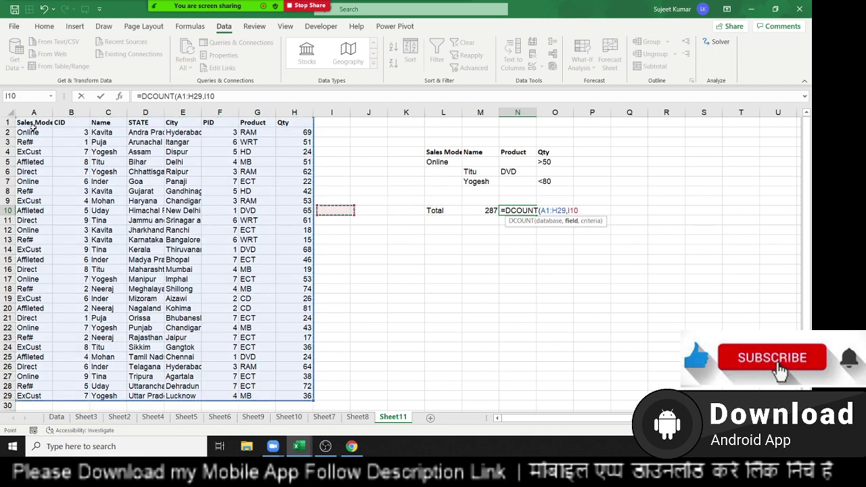
{"action": "key", "text": "Left"}
{"action": "key", "text": "ctrl+Up"}
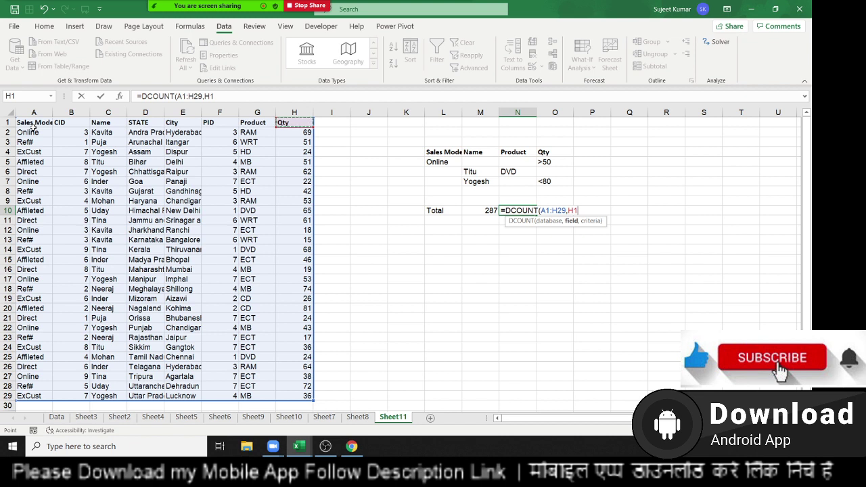
{"action": "type", "text": ","}
{"action": "key", "text": "Up"}
{"action": "key", "text": "Up"}
{"action": "key", "text": "Up"}
{"action": "key", "text": "Up"}
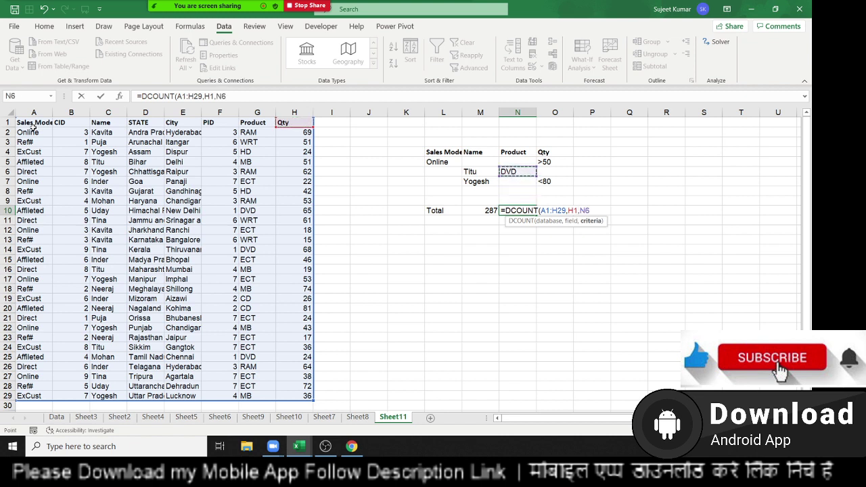
{"action": "key", "text": "Up"}
{"action": "key", "text": "Up"}
{"action": "key", "text": "Left"}
{"action": "key", "text": "Left"}
{"action": "key", "text": "shift+Right"}
{"action": "key", "text": "shift+Right"}
{"action": "key", "text": "shift+Right"}
{"action": "key", "text": "shift+Down"}
{"action": "key", "text": "shift+Down"}
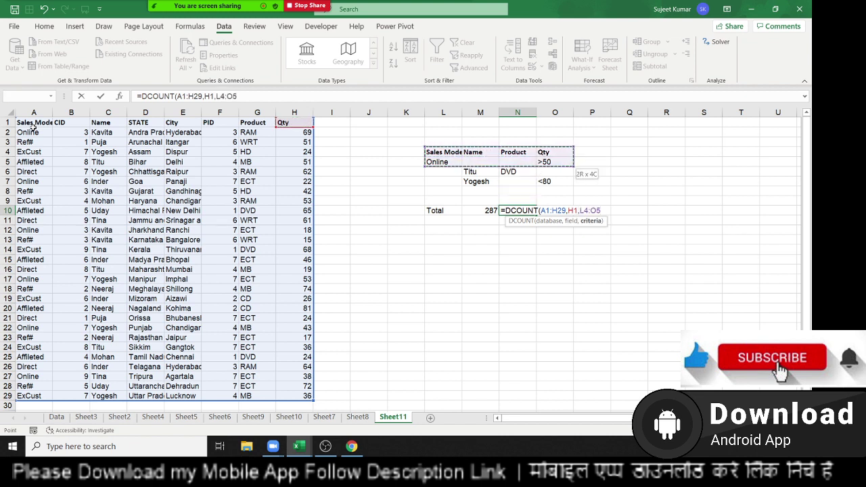
{"action": "key", "text": "shift+Down"}
{"action": "key", "text": "Return"}
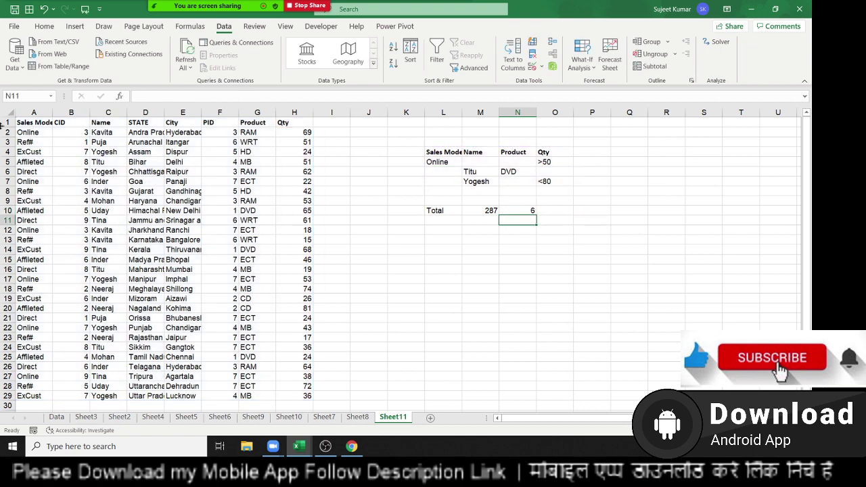
{"action": "left_click", "coordinate": [44, 26]}
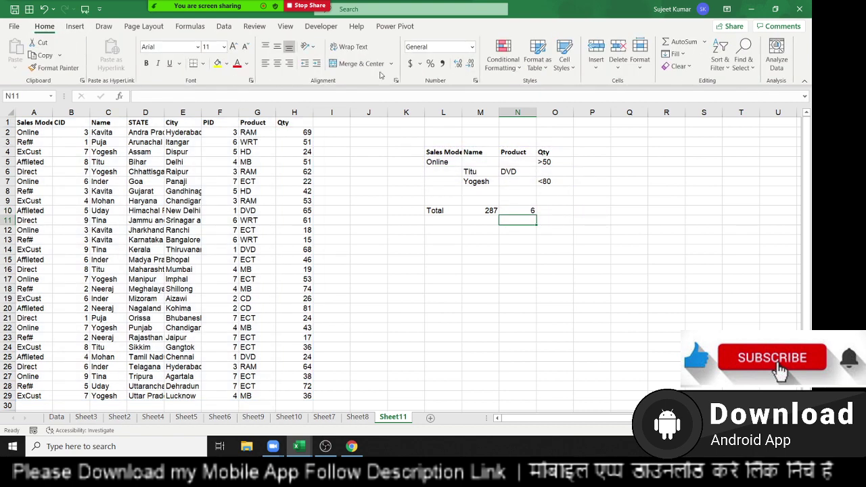
{"action": "left_click", "coordinate": [120, 96]}
{"action": "left_click", "coordinate": [325, 218]}
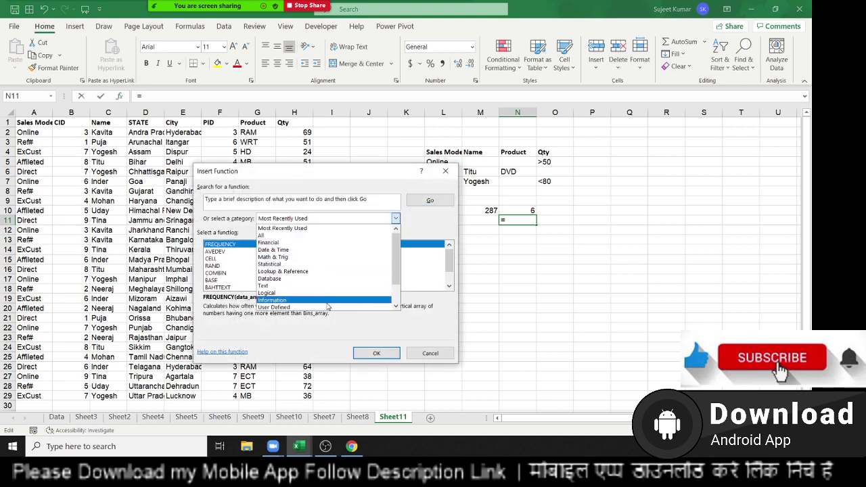
{"action": "left_click", "coordinate": [317, 279]}
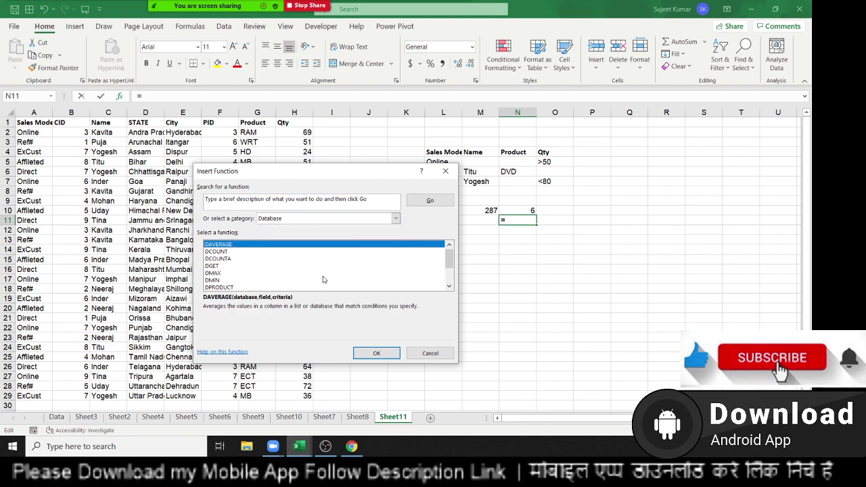
{"action": "scroll", "coordinate": [449, 288], "scroll_direction": "down", "scroll_amount": 2}
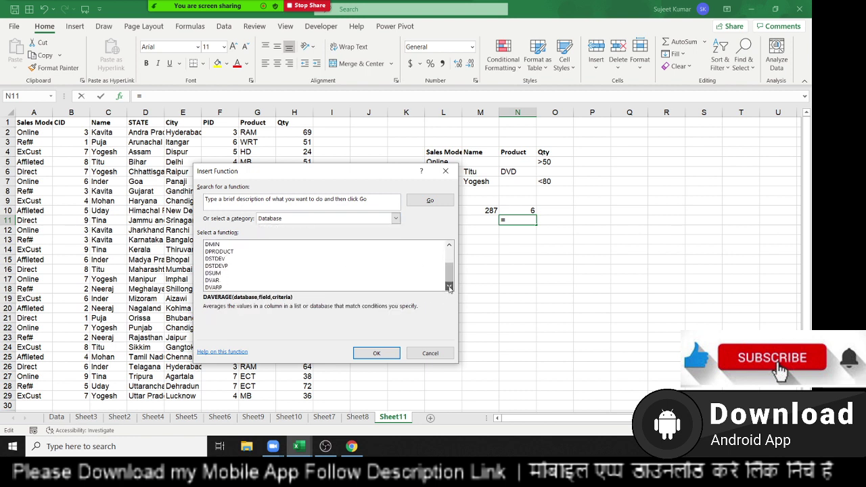
{"action": "mouse_move", "coordinate": [446, 285]}
{"action": "left_mouse_down"}
{"action": "mouse_move", "coordinate": [451, 295]}
{"action": "mouse_move", "coordinate": [452, 287]}
{"action": "left_mouse_up"}
{"action": "left_click", "coordinate": [444, 178]}
{"action": "left_click", "coordinate": [426, 281]}
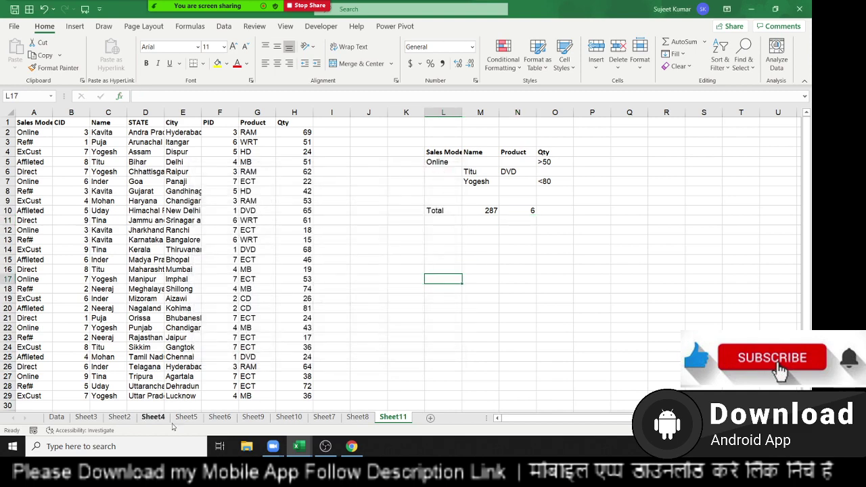
Add Sheet12 and enter =INFO("SYSTEM") in D7, showing pcdos.
{"action": "left_click", "coordinate": [430, 418]}
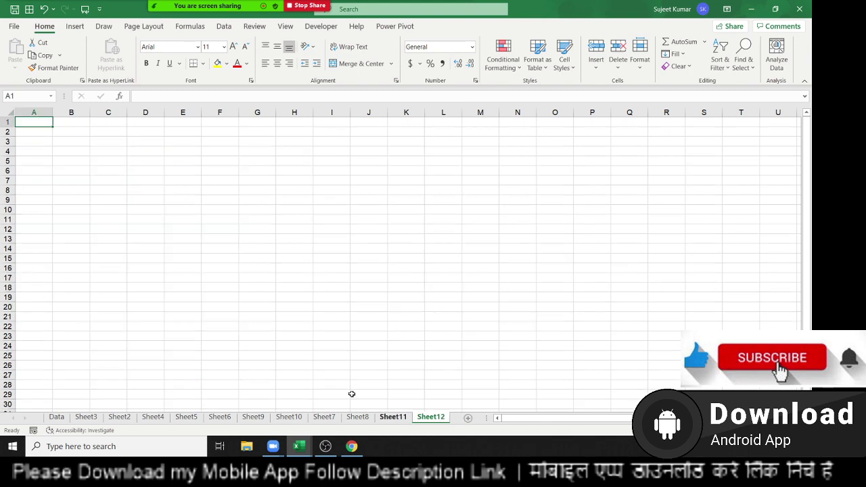
{"action": "left_click", "coordinate": [127, 178]}
{"action": "type", "text": "="}
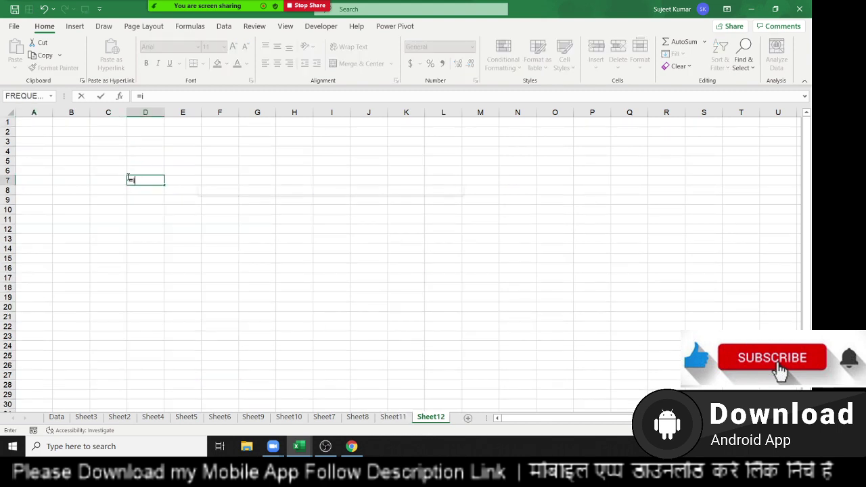
{"action": "type", "text": "info"}
{"action": "key", "text": "Tab"}
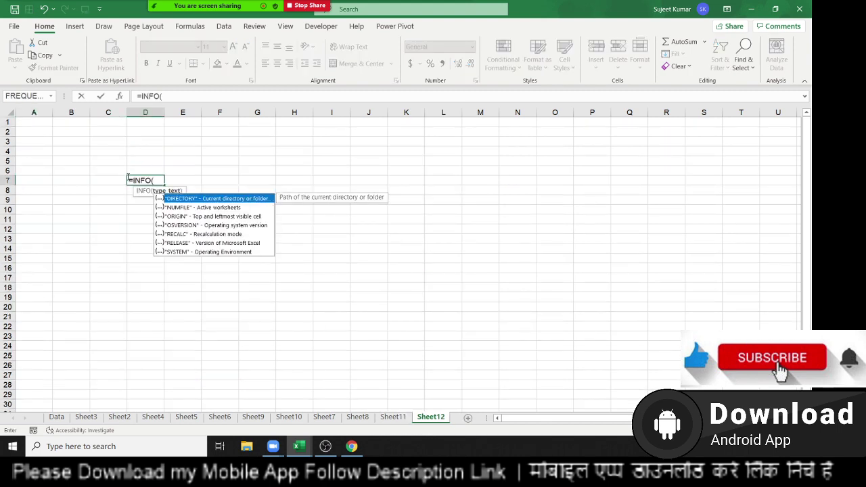
{"action": "key", "text": "Down"}
{"action": "key", "text": "Down"}
{"action": "key", "text": "Down"}
{"action": "key", "text": "Down"}
{"action": "key", "text": "Down"}
{"action": "key", "text": "Down"}
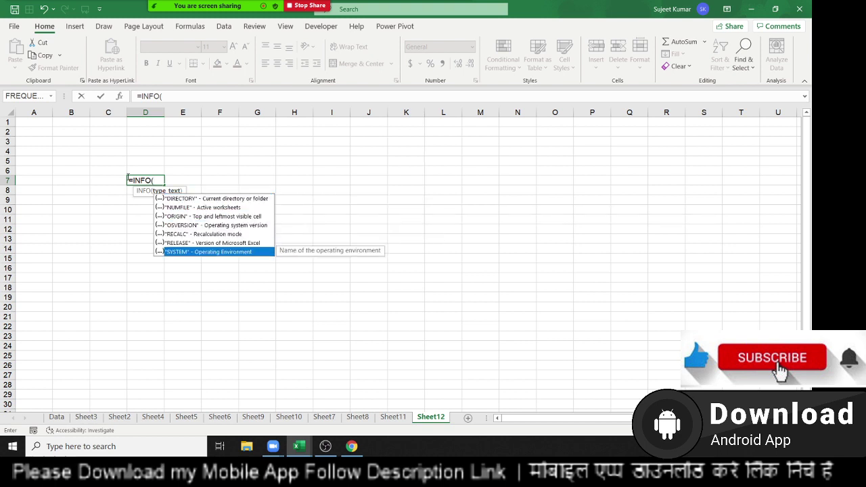
{"action": "key", "text": "Tab"}
{"action": "key", "text": "Return"}
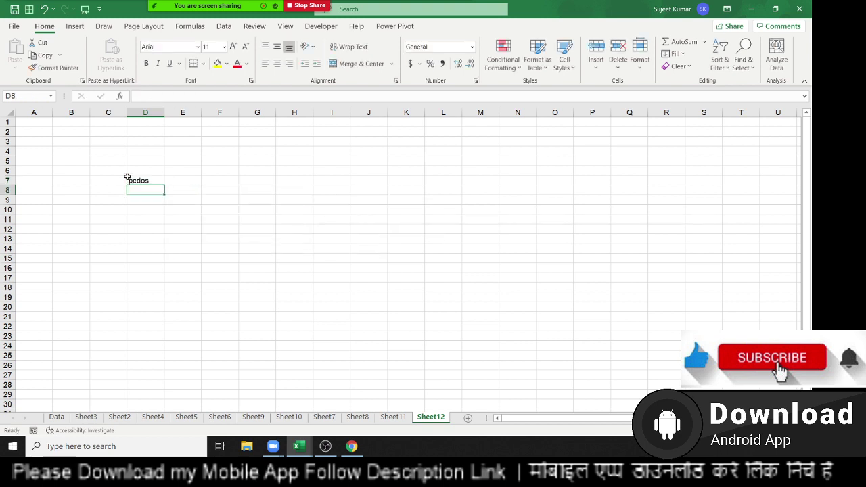
Enter =INFO("RELEASE") in D8, showing Excel release 16.0.
{"action": "type", "text": "=in"}
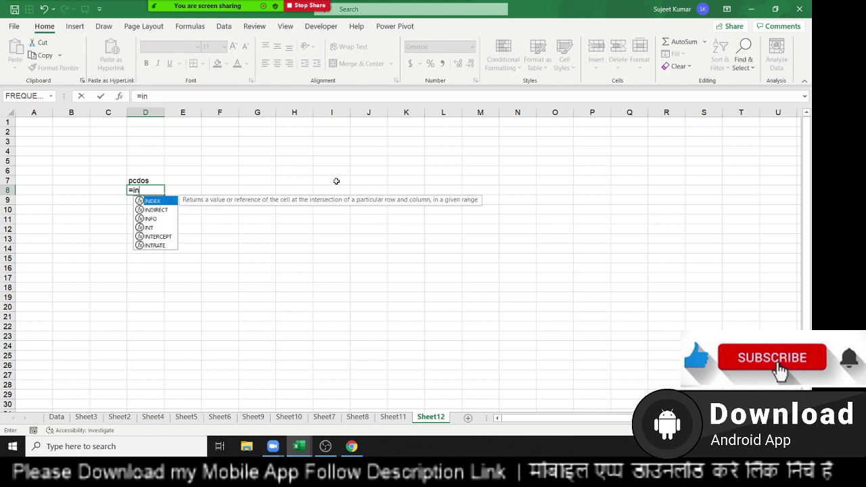
{"action": "key", "text": "Down"}
{"action": "key", "text": "Down"}
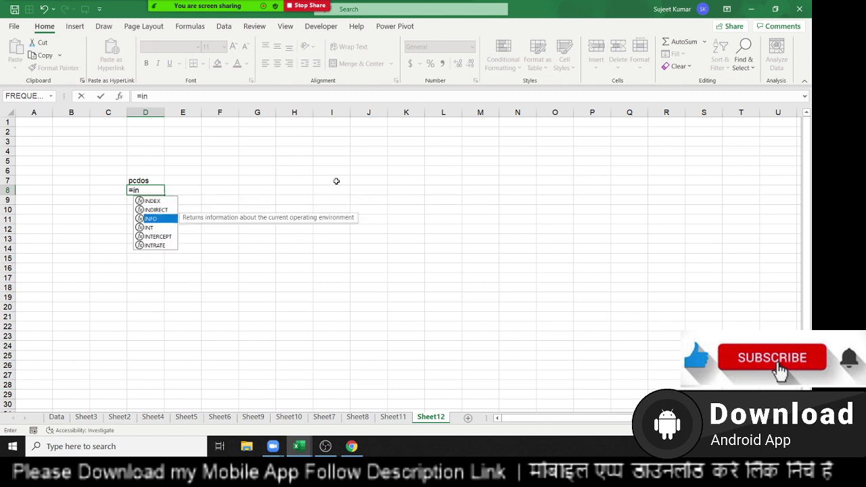
{"action": "key", "text": "Tab"}
{"action": "key", "text": "Down"}
{"action": "key", "text": "Down"}
{"action": "key", "text": "Down"}
{"action": "key", "text": "Down"}
{"action": "key", "text": "Down"}
{"action": "key", "text": "Tab"}
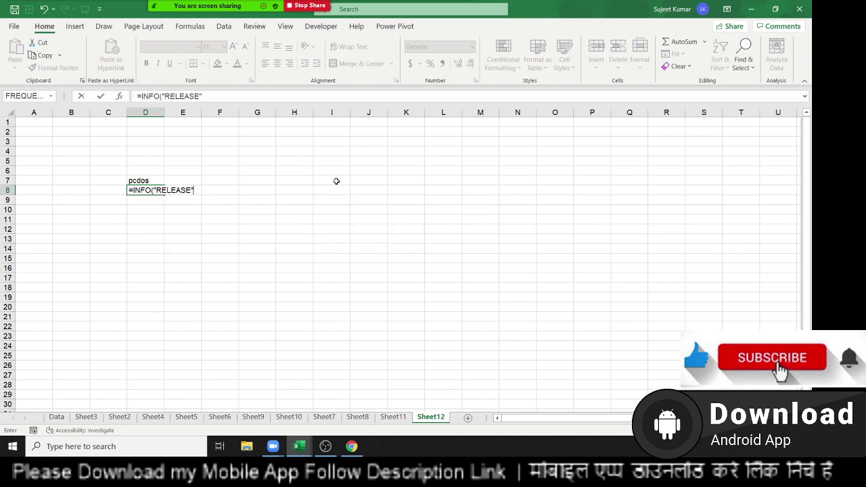
{"action": "key", "text": "Return"}
{"action": "key", "text": "Up"}
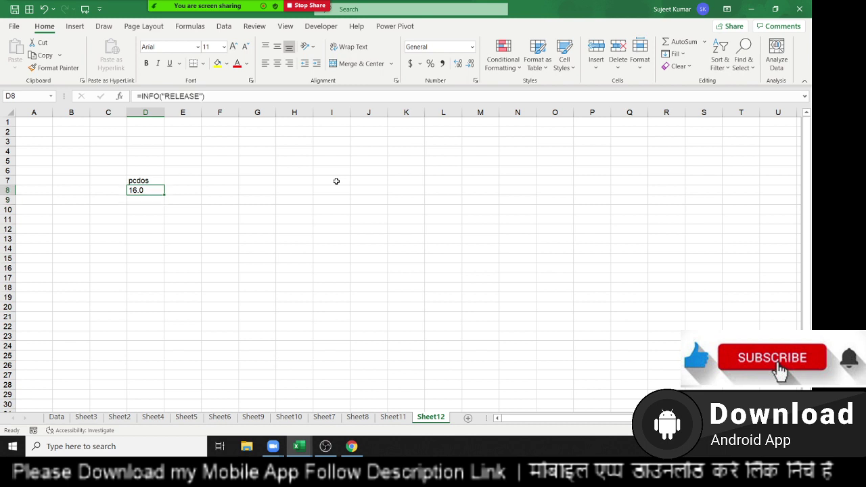
{"action": "key", "text": "Right"}
{"action": "key", "text": "Right"}
{"action": "key", "text": "Up"}
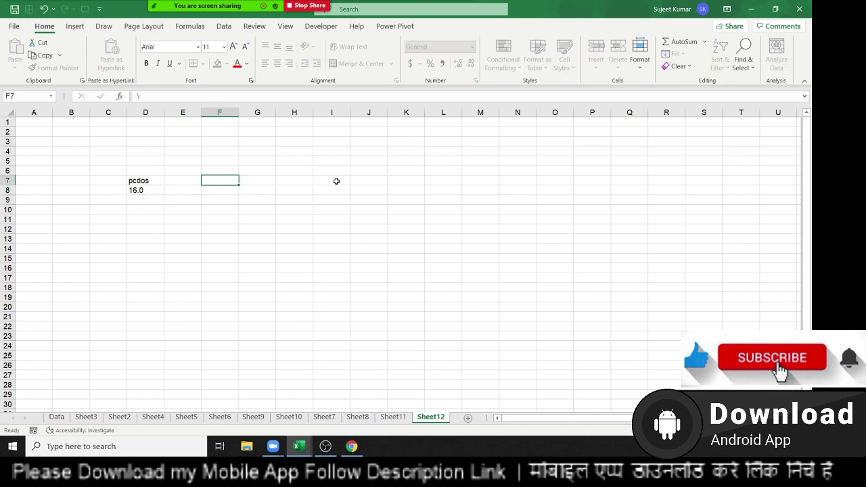
Enter a divide-by-zero formula (F6/0) in F7, producing #DIV/0!
{"action": "type", "text": "="}
{"action": "key", "text": "Up"}
{"action": "type", "text": "/"}
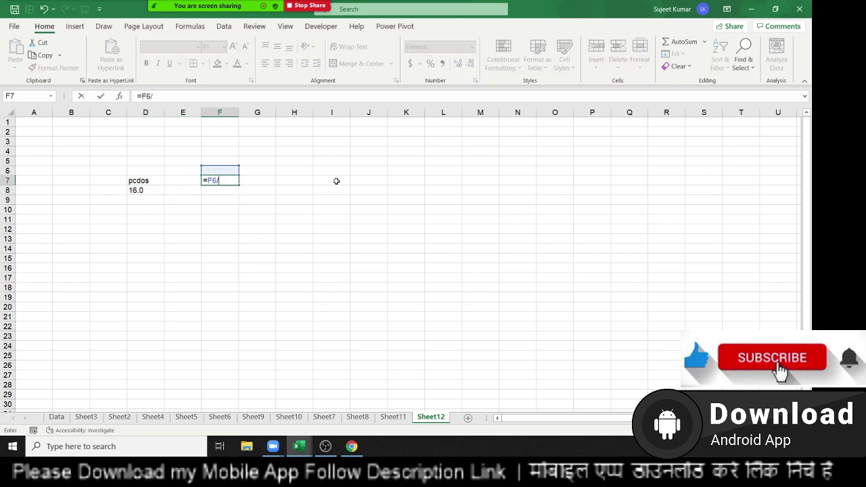
{"action": "type", "text": "1"}
{"action": "key", "text": "BackSpace"}
{"action": "type", "text": "0"}
{"action": "key", "text": "Tab"}
Start an ERROR.TYPE formula in G7 from the autocomplete list.
{"action": "type", "text": "=e"}
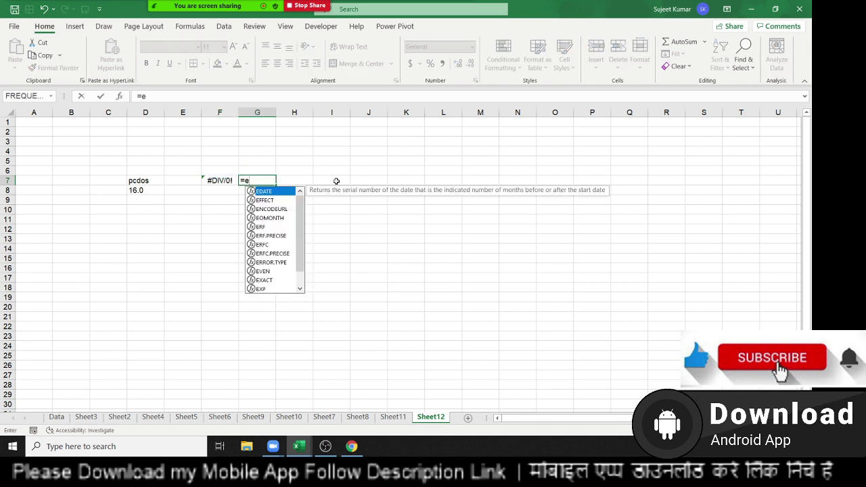
{"action": "type", "text": "oo"}
{"action": "key", "text": "BackSpace"}
{"action": "key", "text": "BackSpace"}
{"action": "type", "text": "r"}
{"action": "key", "text": "Down"}
{"action": "key", "text": "Down"}
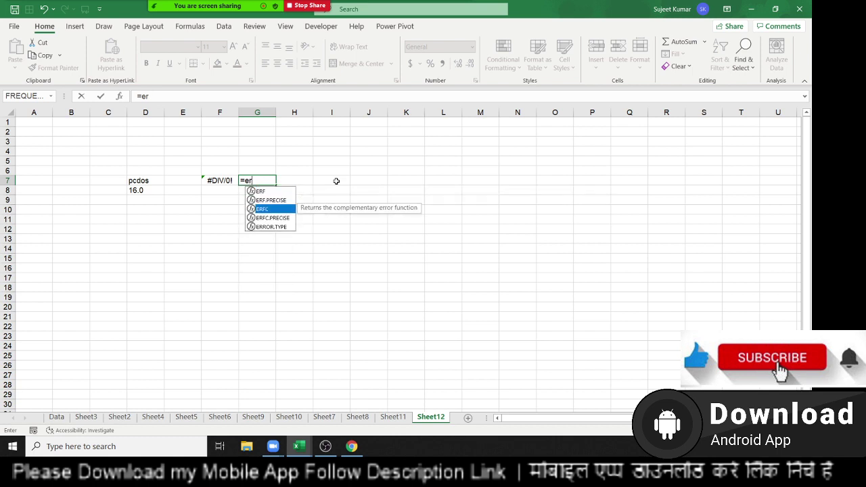
{"action": "key", "text": "Down"}
{"action": "key", "text": "Down"}
{"action": "key", "text": "Tab"}
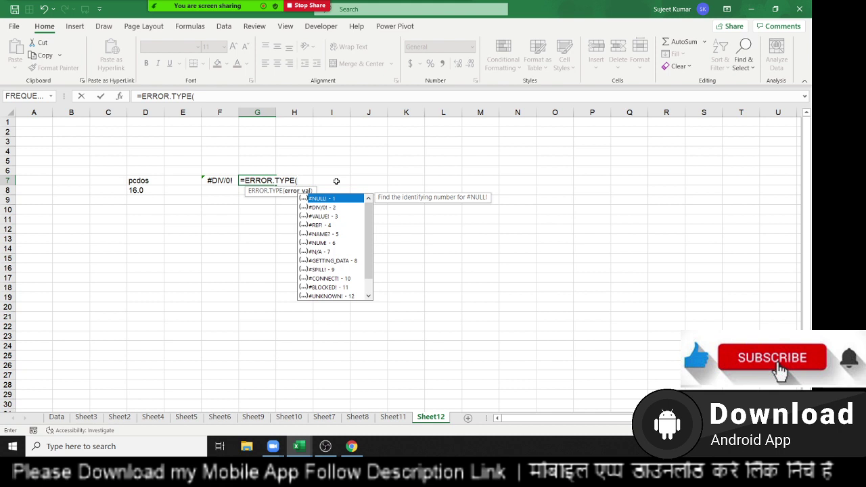
Preview ERROR.TYPE codes for #DIV/0!, #VALUE!, #REF!, #NAME?, #NUM!, #N/A and #GETTING_DATA.
{"action": "key", "text": "Down"}
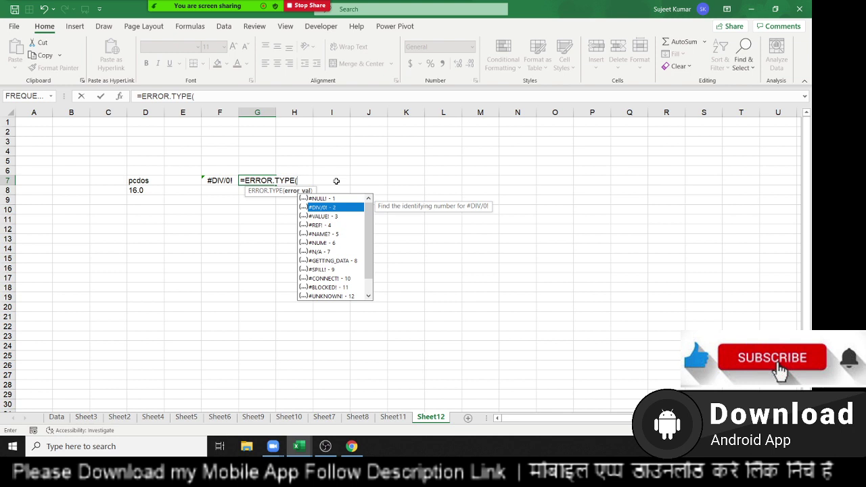
{"action": "key", "text": "Up"}
{"action": "key", "text": "Down"}
{"action": "key", "text": "Down"}
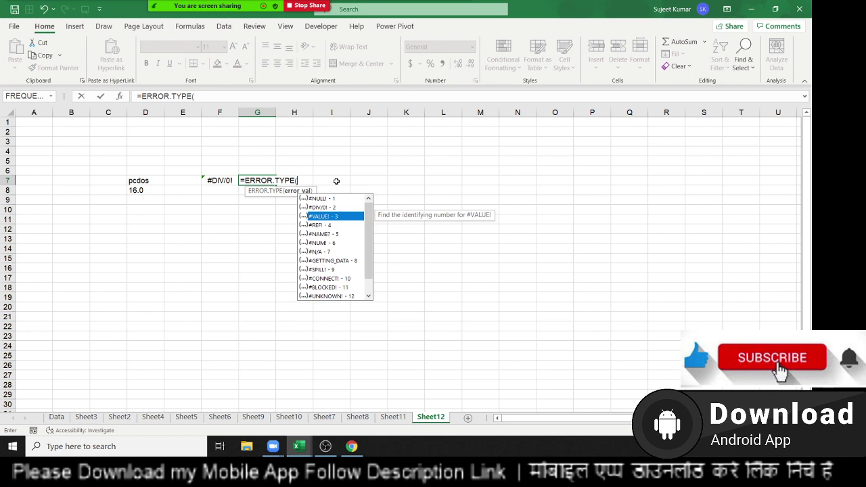
{"action": "key", "text": "Down"}
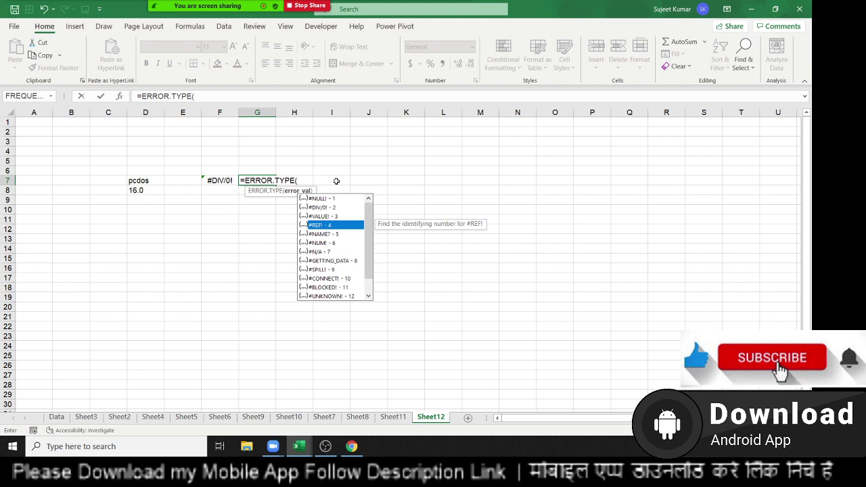
{"action": "key", "text": "Down"}
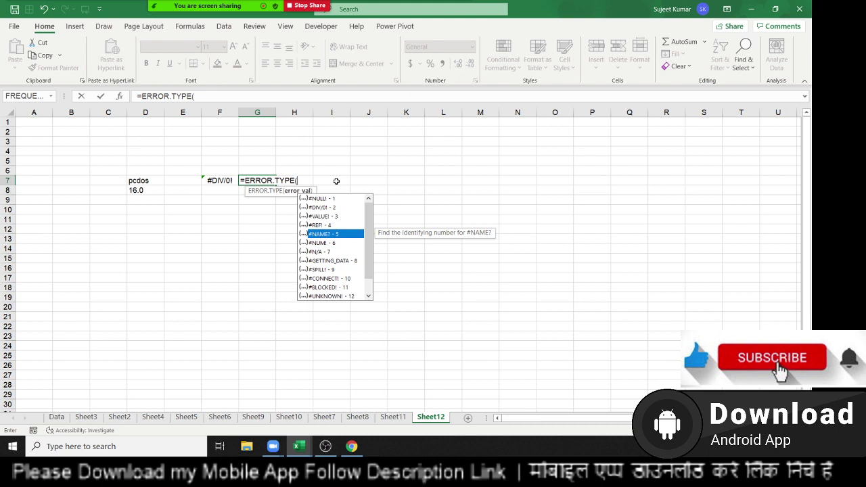
{"action": "key", "text": "Down"}
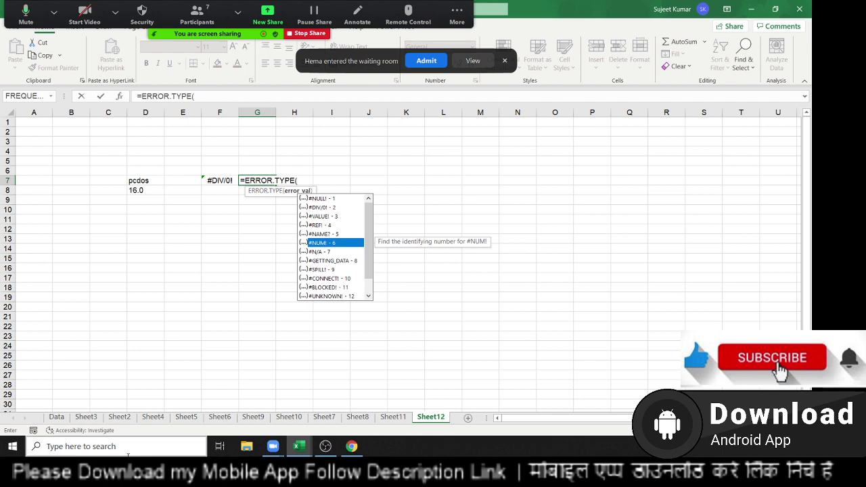
{"action": "left_click", "coordinate": [427, 64]}
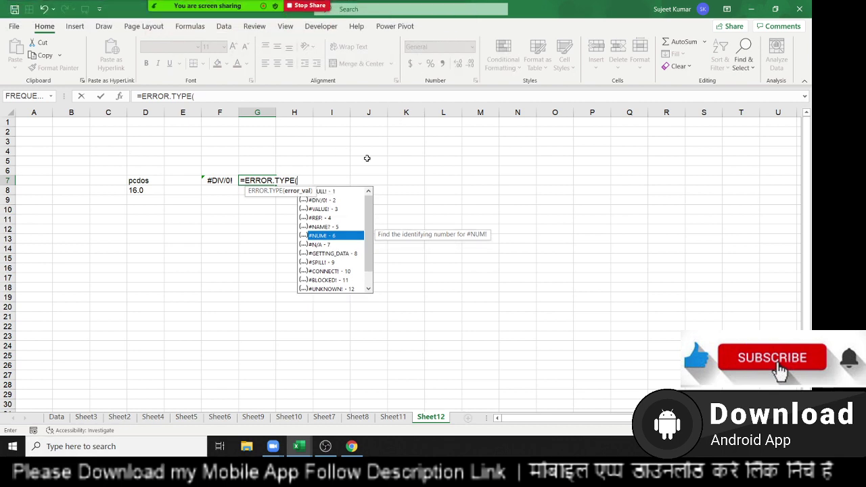
{"action": "key", "text": "Down"}
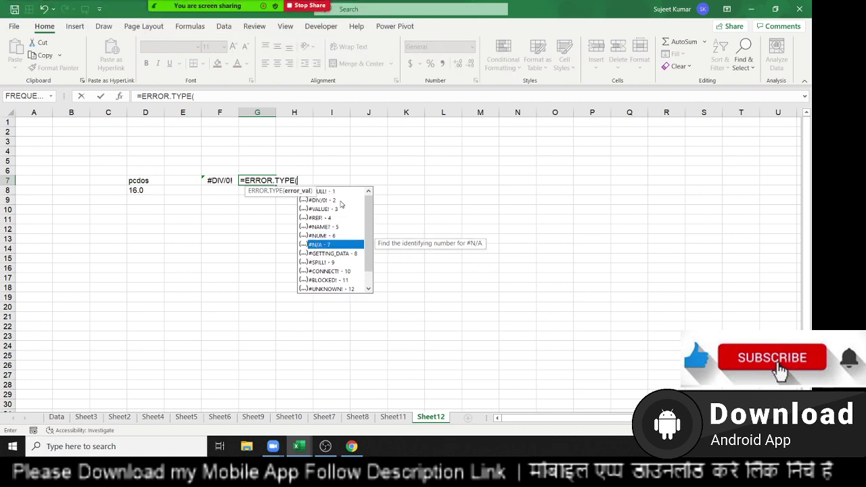
{"action": "key", "text": "Down"}
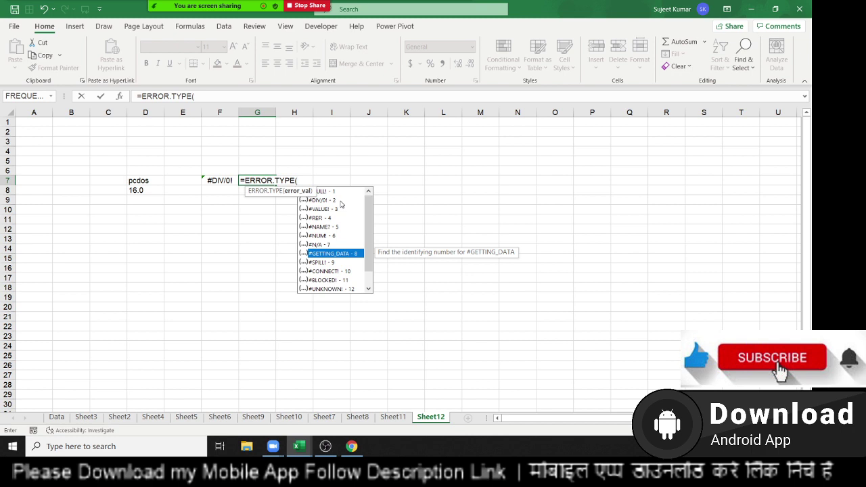
Review #SPILL! through #CONNECT!, then point ERROR.TYPE at F7 to return 2.
{"action": "key", "text": "Down"}
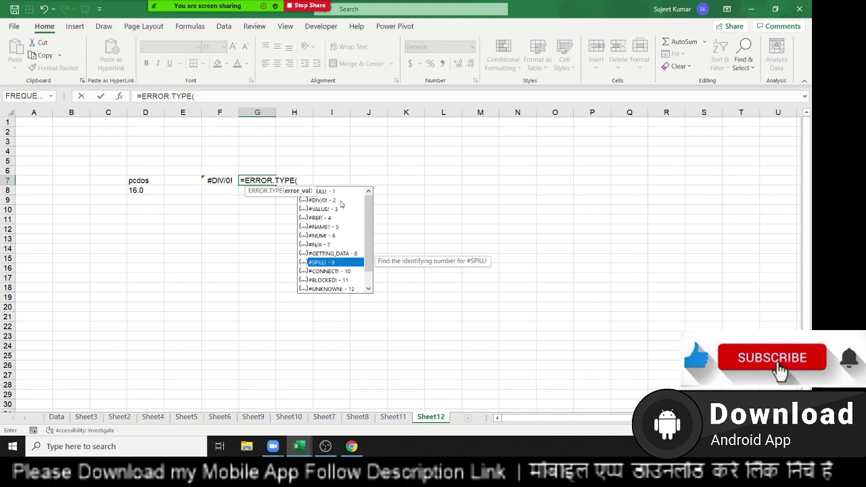
{"action": "key", "text": "Down"}
{"action": "key", "text": "Down"}
{"action": "key", "text": "Up"}
{"action": "key", "text": "Down"}
{"action": "key", "text": "Down"}
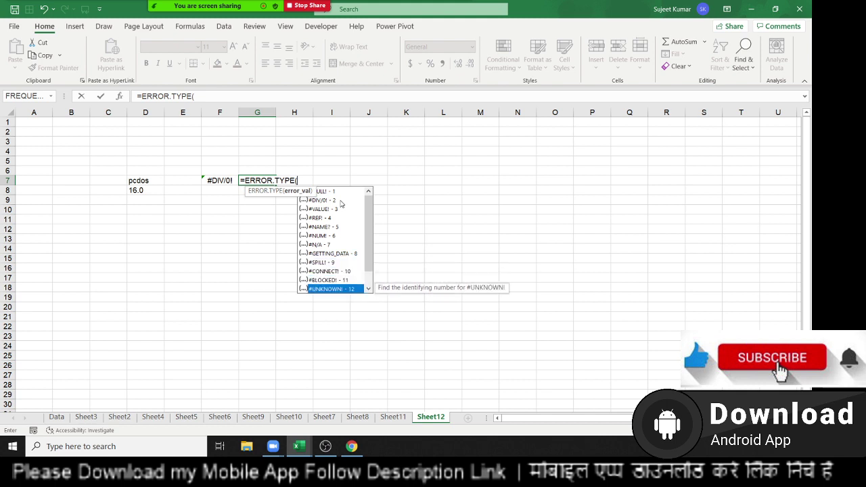
{"action": "key", "text": "Up"}
{"action": "key", "text": "Up"}
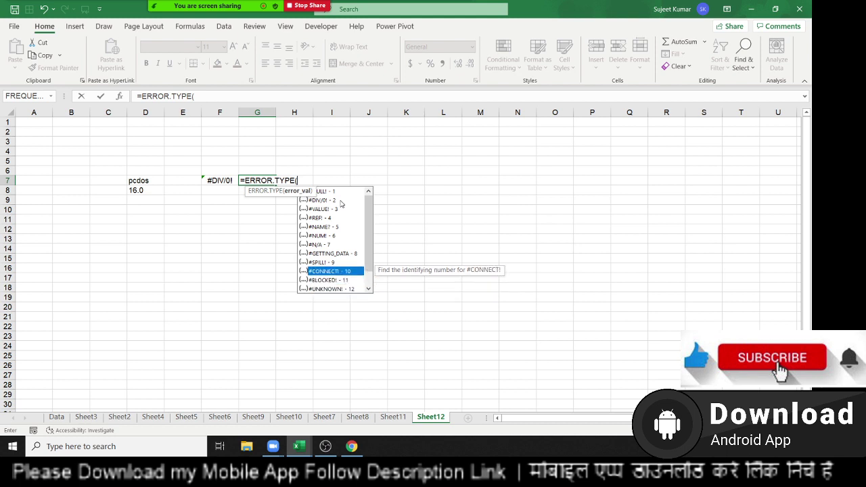
{"action": "key", "text": "Up"}
{"action": "key", "text": "Down"}
{"action": "key", "text": "Down"}
{"action": "key", "text": "Down"}
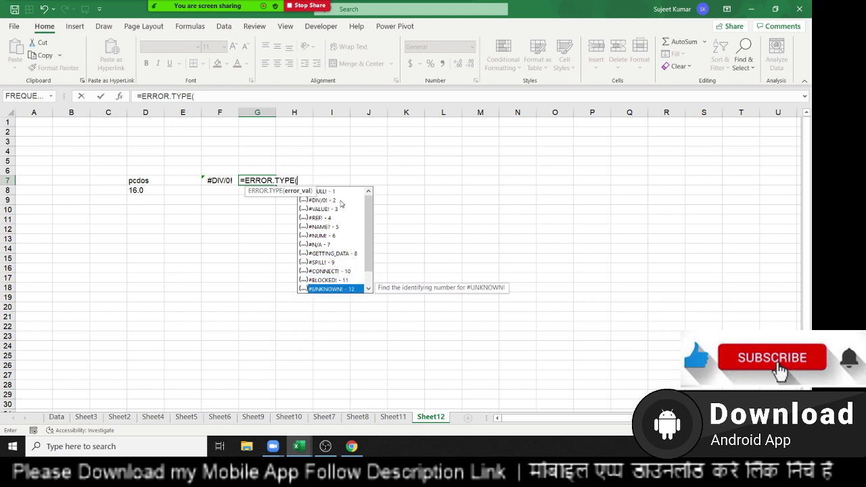
{"action": "key", "text": "Up"}
{"action": "key", "text": "Up"}
{"action": "key", "text": "Up"}
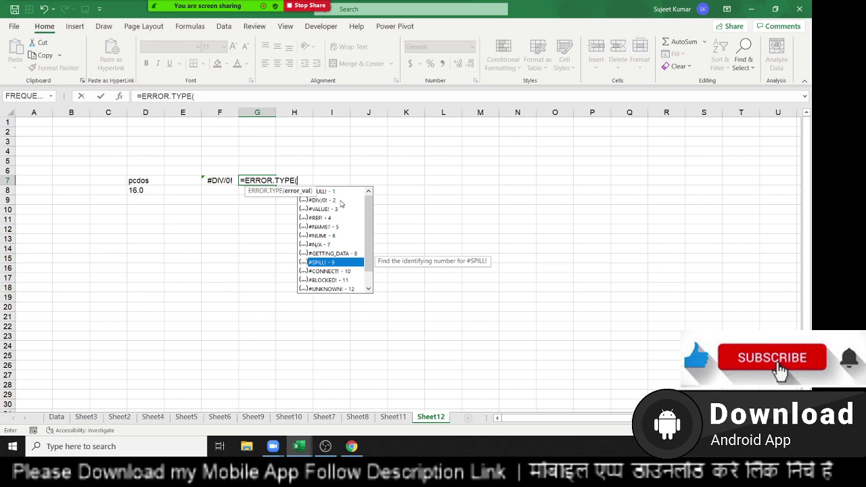
{"action": "left_click", "coordinate": [219, 182]}
{"action": "key", "text": "Return"}
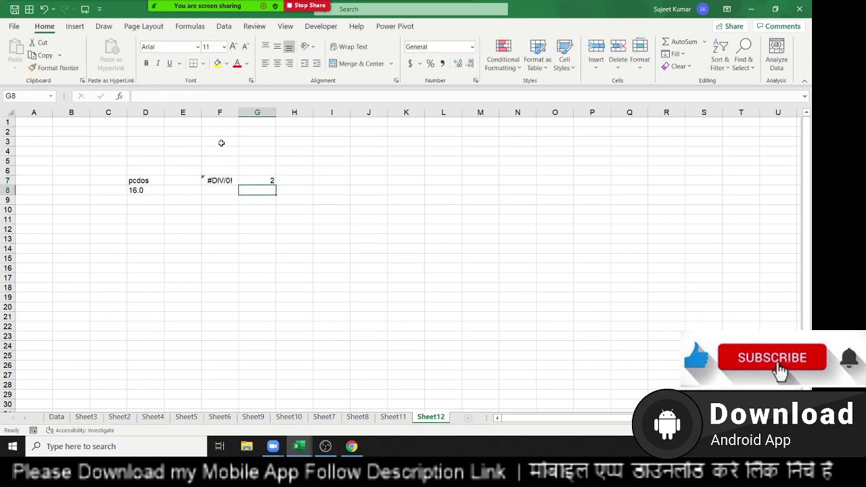
Enter =TYPE(G7) in I7, which returns 1.
{"action": "key", "text": "Up"}
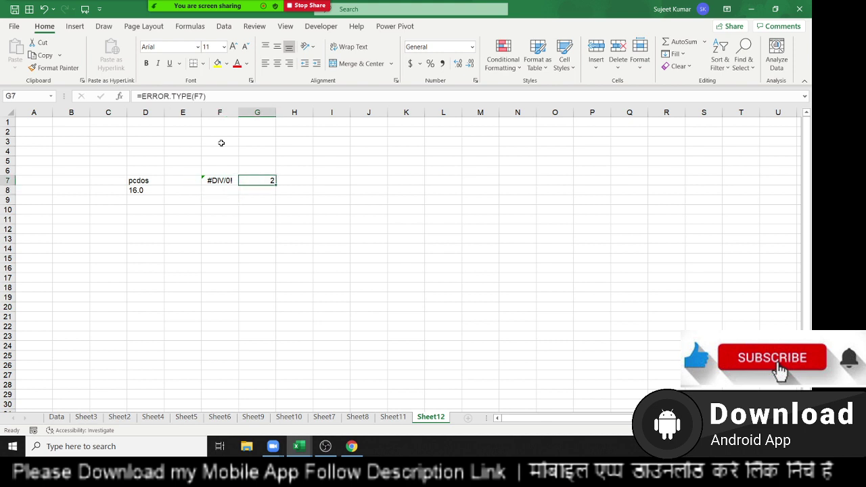
{"action": "key", "text": "Right"}
{"action": "key", "text": "Right"}
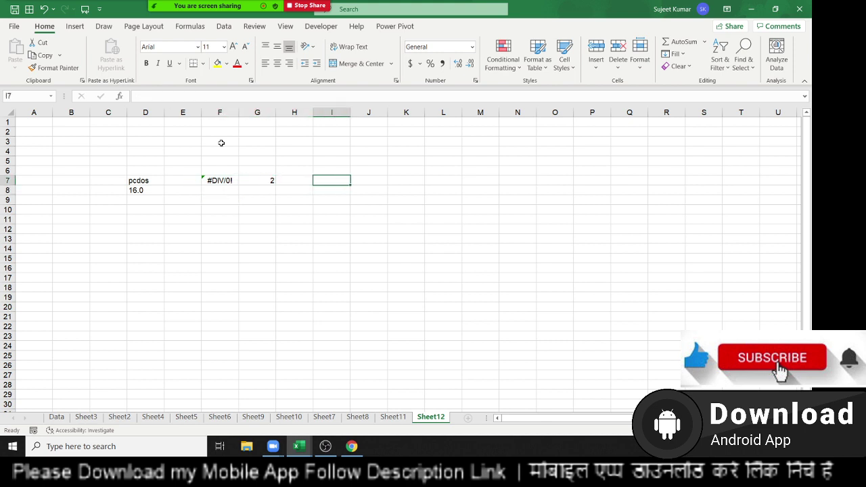
{"action": "type", "text": "=ty"}
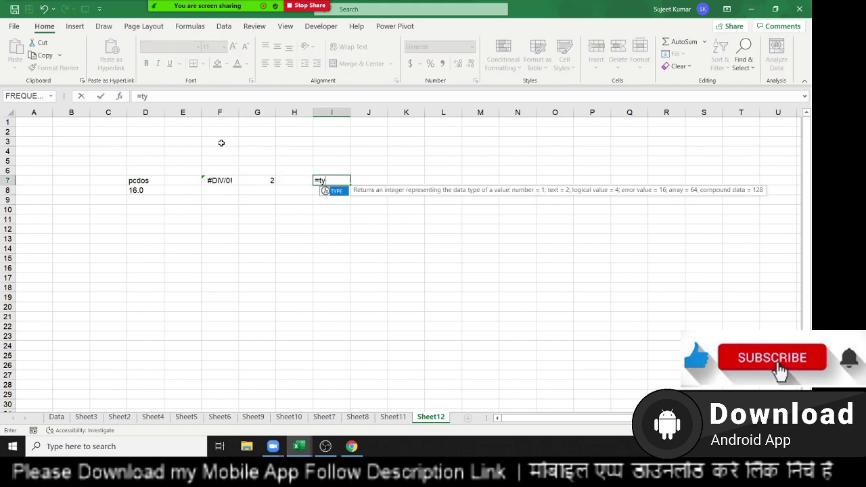
{"action": "key", "text": "Escape"}
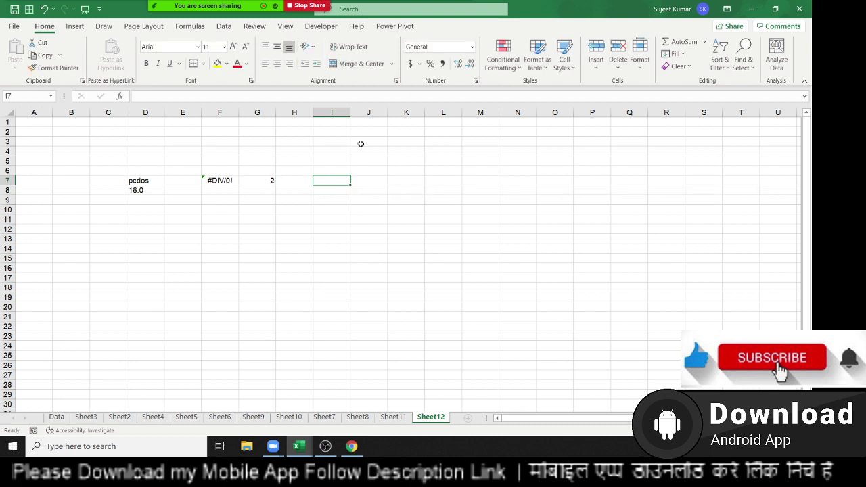
{"action": "type", "text": "=t"}
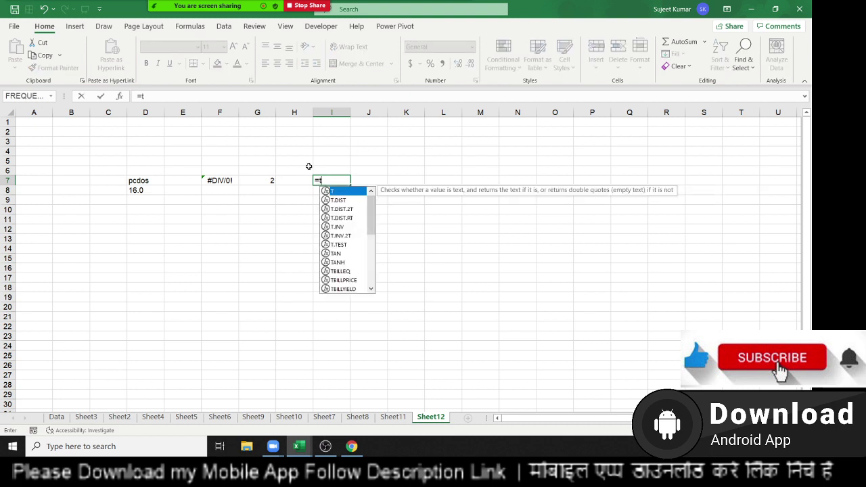
{"action": "type", "text": "y"}
{"action": "key", "text": "Tab"}
{"action": "key", "text": "Left"}
{"action": "key", "text": "Left"}
{"action": "key", "text": "Return"}
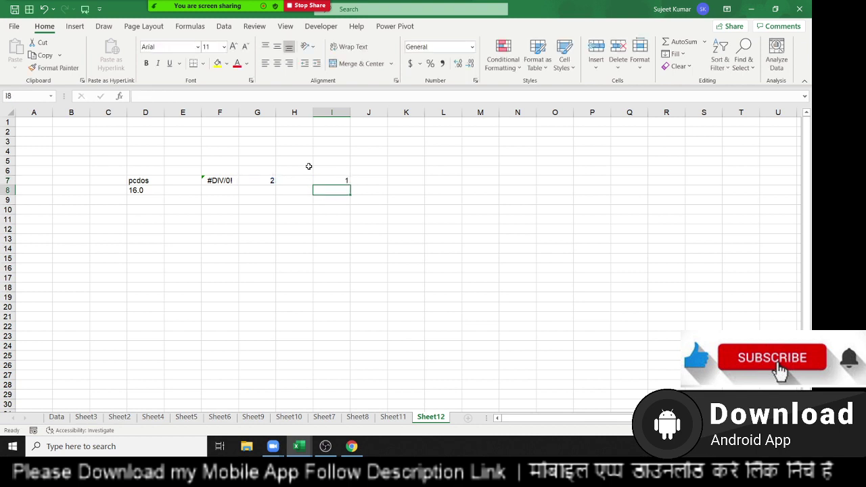
Clear I7 and begin an =IS formula, backing out of ISBLANK.
{"action": "key", "text": "Up"}
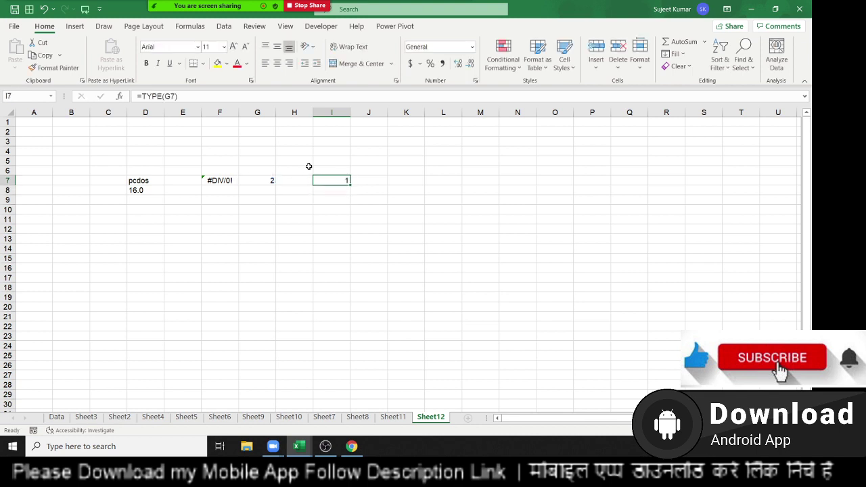
{"action": "key", "text": "Delete"}
{"action": "type", "text": "=is"}
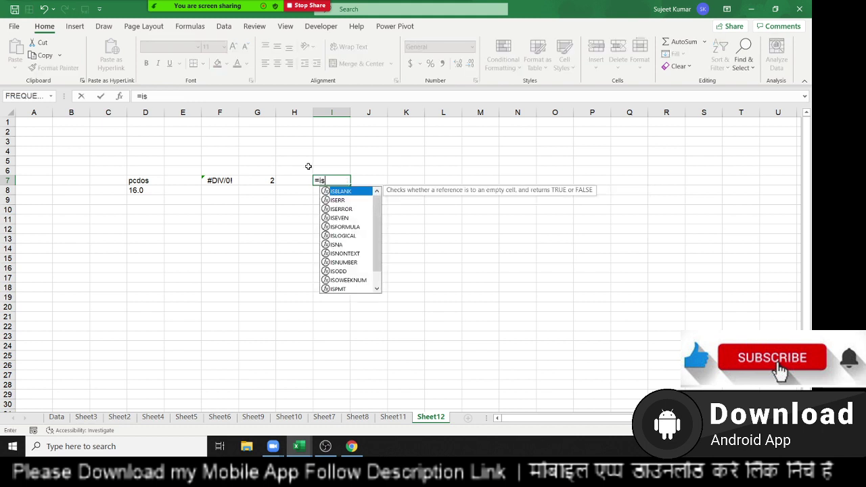
{"action": "key", "text": "Tab"}
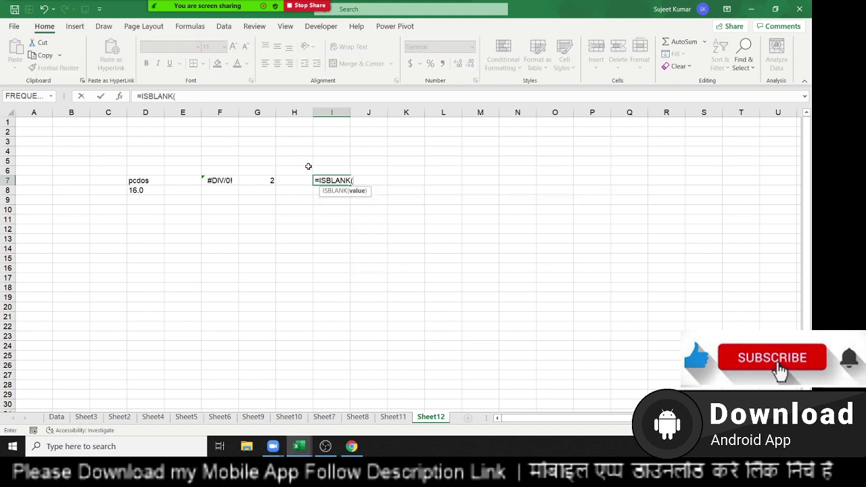
{"action": "key", "text": "BackSpace"}
{"action": "key", "text": "BackSpace"}
{"action": "key", "text": "BackSpace"}
{"action": "key", "text": "BackSpace"}
{"action": "key", "text": "BackSpace"}
{"action": "key", "text": "BackSpace"}
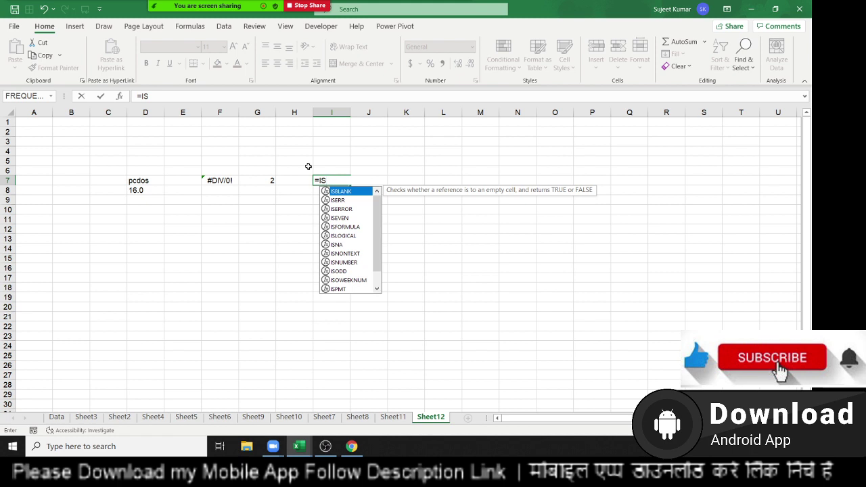
Cancel the unfinished formula in I7 without picking a function suggestion.
{"action": "key", "text": "Down"}
{"action": "key", "text": "Down"}
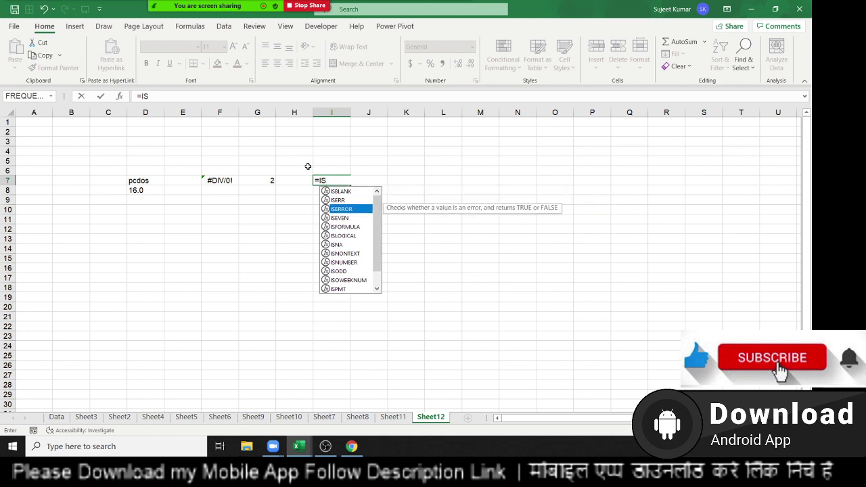
{"action": "key", "text": "Down"}
{"action": "key", "text": "Down"}
{"action": "key", "text": "Down"}
{"action": "key", "text": "Down"}
{"action": "key", "text": "Down"}
{"action": "key", "text": "Down"}
{"action": "key", "text": "Down"}
{"action": "key", "text": "Down"}
{"action": "key", "text": "Down"}
{"action": "key", "text": "Up"}
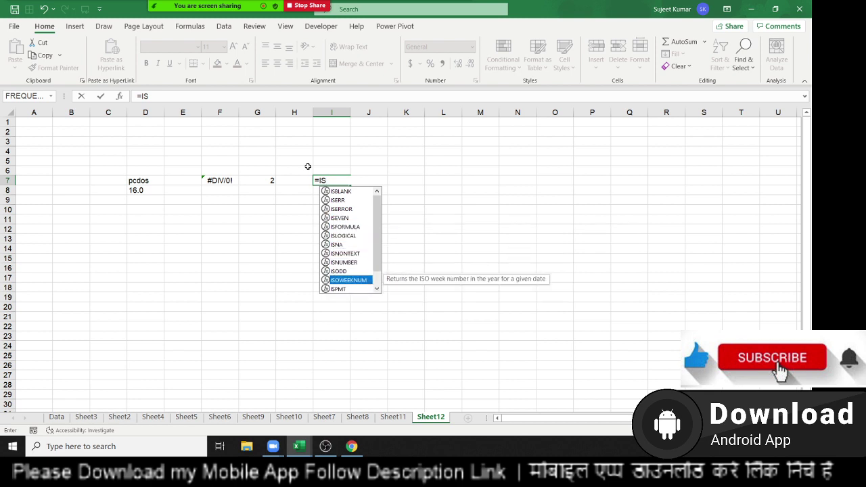
{"action": "key", "text": "Up"}
{"action": "key", "text": "Up"}
{"action": "key", "text": "Up"}
{"action": "key", "text": "Up"}
{"action": "key", "text": "Up"}
{"action": "key", "text": "Up"}
{"action": "key", "text": "Up"}
{"action": "key", "text": "Up"}
{"action": "key", "text": "Escape"}
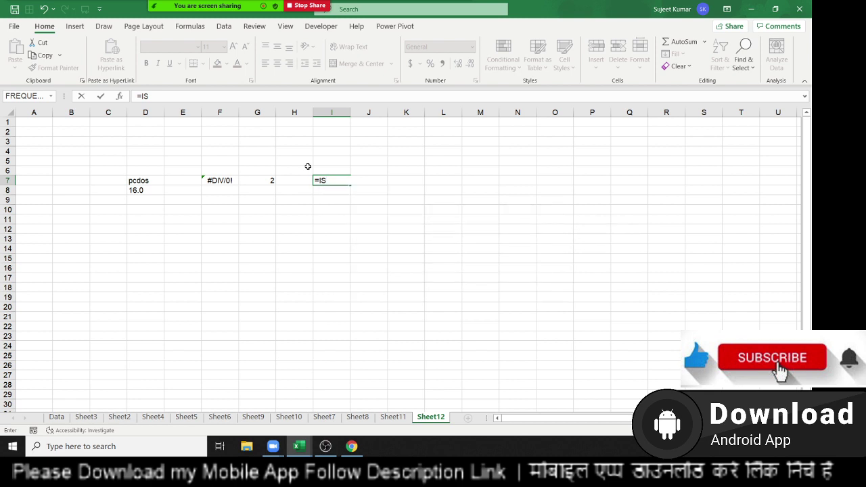
{"action": "key", "text": "Escape"}
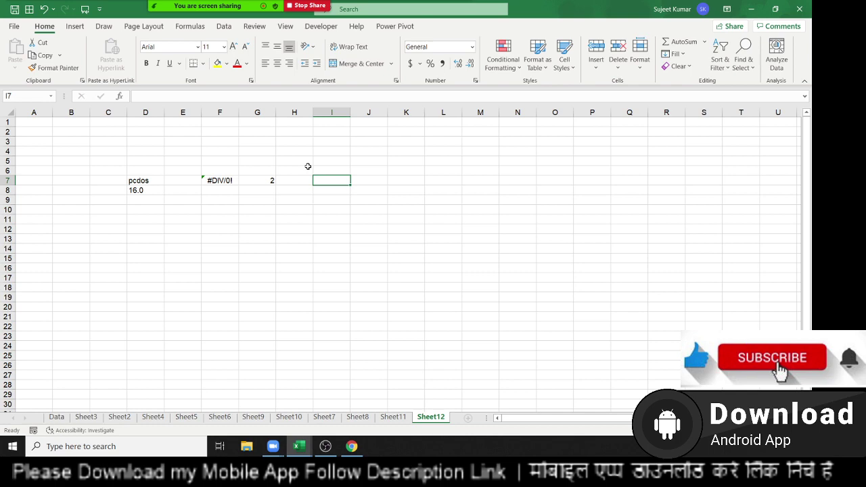
Copy the Data sheet's columns C through J and start a new blank workbook.
{"action": "left_click", "coordinate": [56, 417]}
{"action": "left_click", "coordinate": [109, 132]}
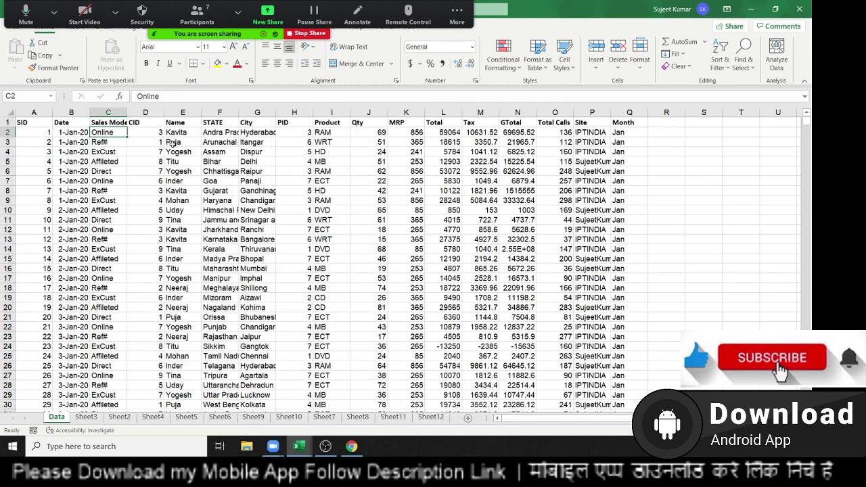
{"action": "left_click_drag", "start_coordinate": [109, 112], "coordinate": [369, 115]}
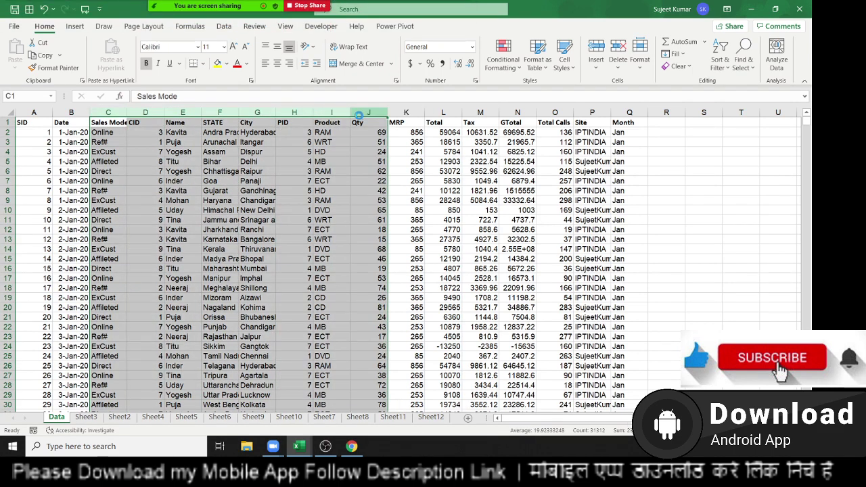
{"action": "key", "text": "ctrl+c"}
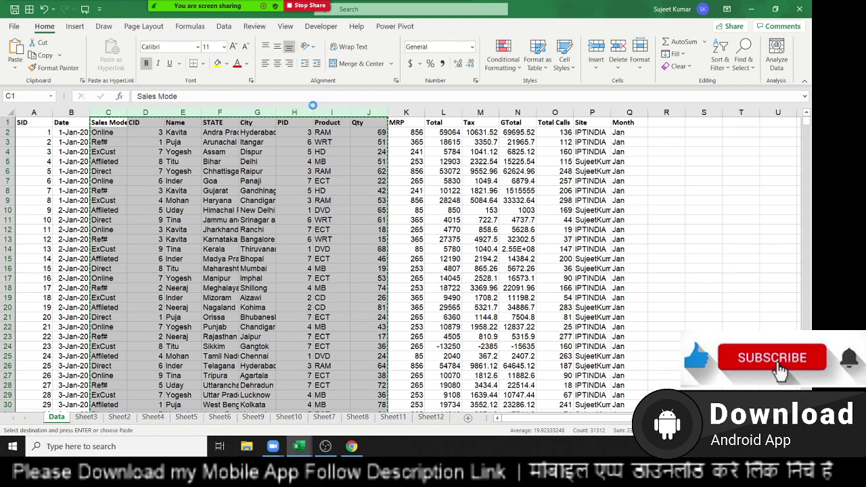
{"action": "key", "text": "ctrl+n"}
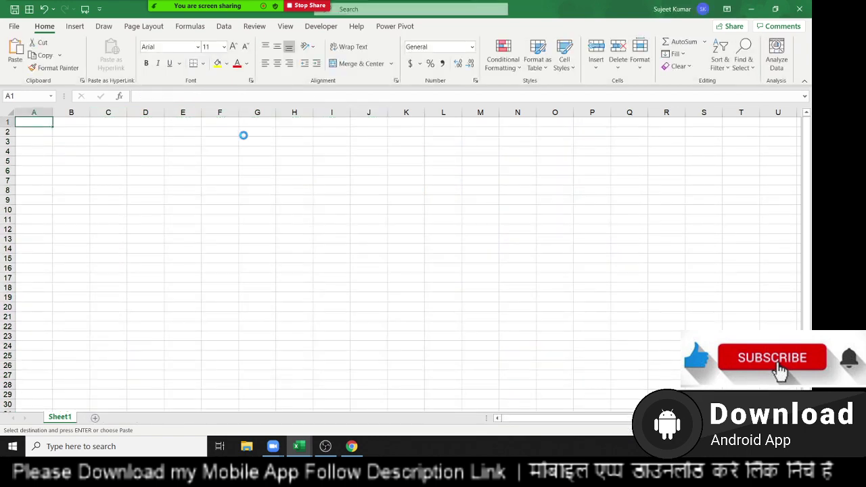
Paste the copied columns at A1 and rename the sheet to Data.
{"action": "key", "text": "ctrl+v"}
{"action": "double_click", "coordinate": [61, 417]}
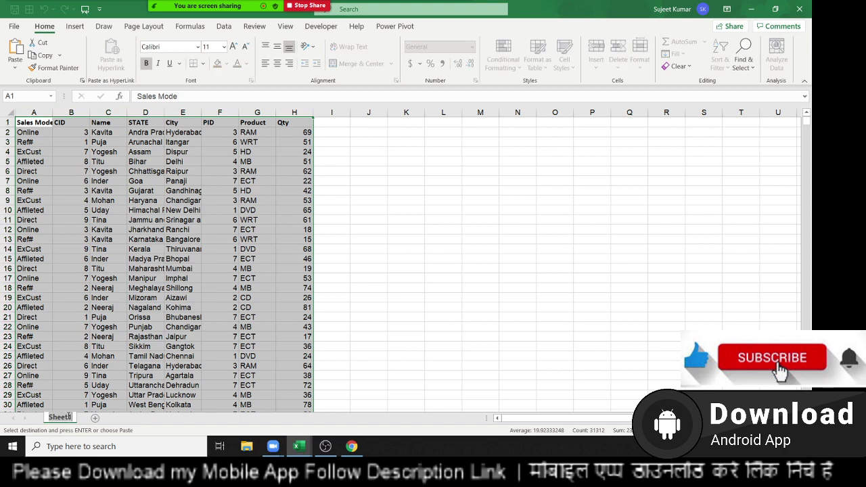
{"action": "type", "text": "Data"}
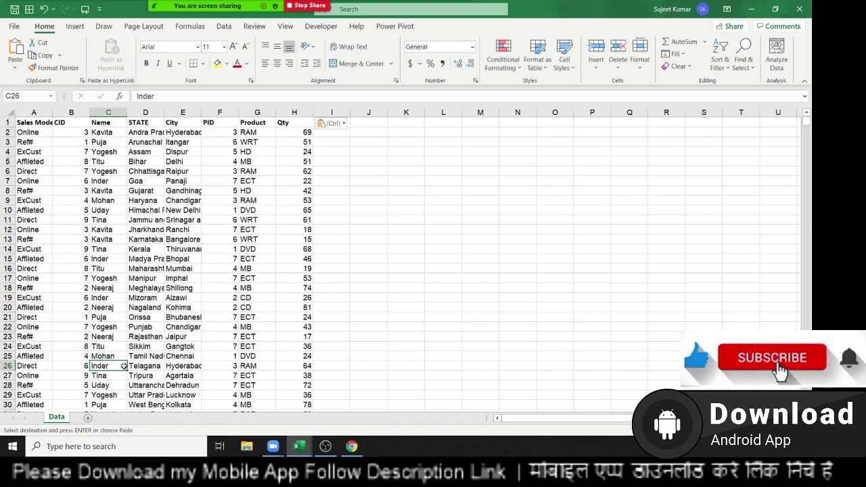
{"action": "left_click", "coordinate": [122, 366]}
Save the workbook and add a second, empty sheet.
{"action": "left_click", "coordinate": [14, 9]}
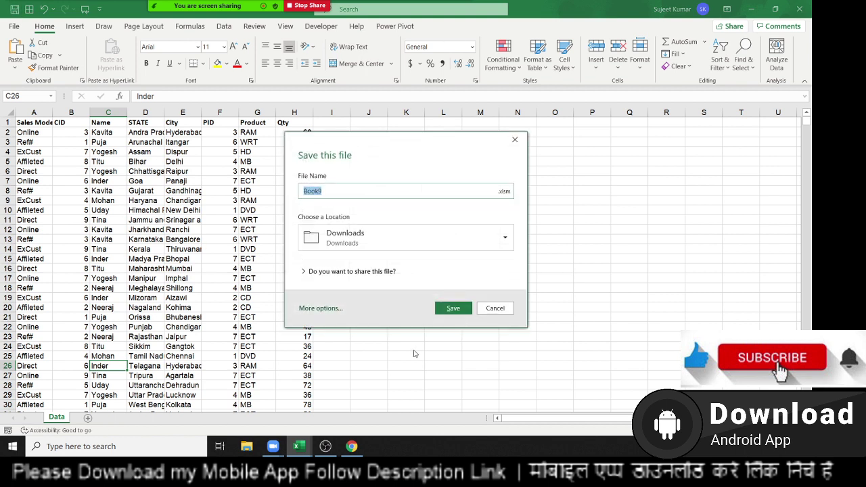
{"action": "left_click", "coordinate": [453, 310]}
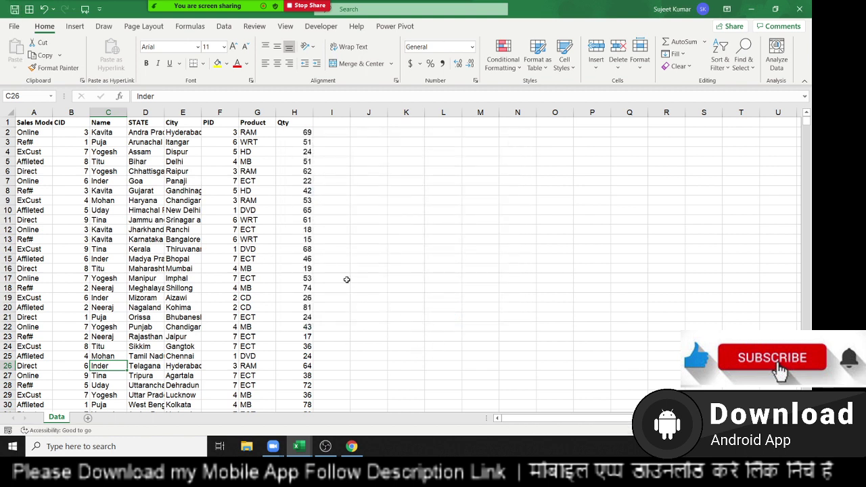
{"action": "left_click", "coordinate": [151, 164]}
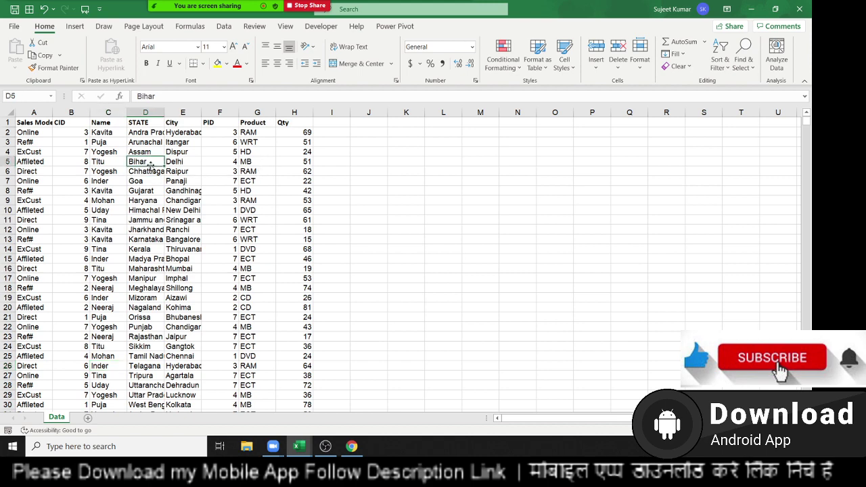
{"action": "left_click", "coordinate": [87, 418]}
{"action": "left_click", "coordinate": [63, 418]}
{"action": "left_click", "coordinate": [82, 418]}
Rename the second sheet to the customer's name.
{"action": "double_click", "coordinate": [82, 418]}
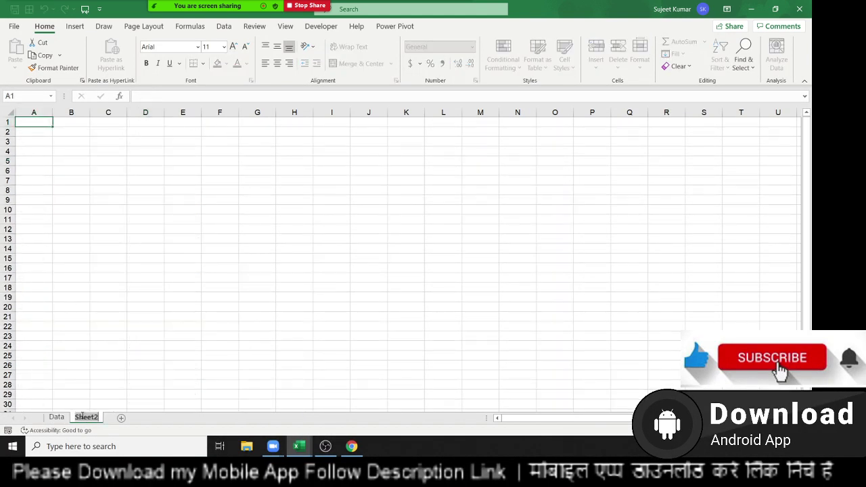
{"action": "type", "text": "Puja"}
{"action": "left_click", "coordinate": [43, 149]}
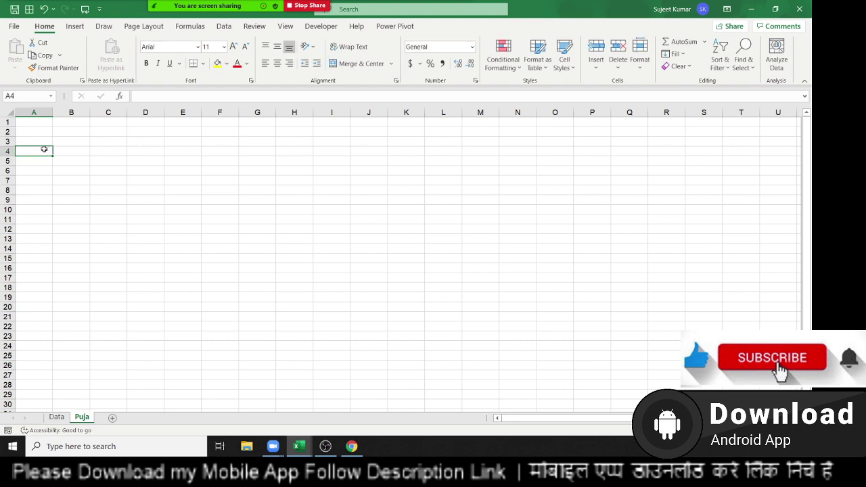
Copy the Sales Mode column from Data into column A of the new sheet.
{"action": "left_click", "coordinate": [57, 417]}
{"action": "left_click", "coordinate": [134, 132]}
{"action": "left_click", "coordinate": [173, 150]}
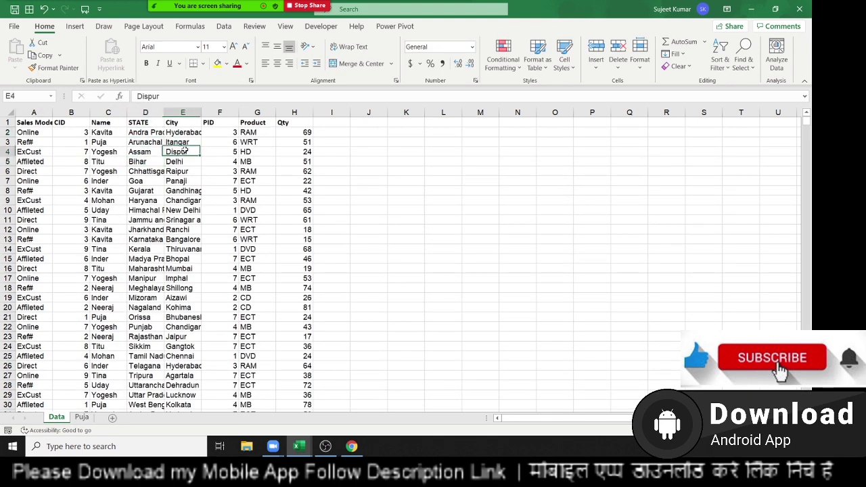
{"action": "left_click", "coordinate": [266, 153]}
{"action": "left_click", "coordinate": [257, 112]}
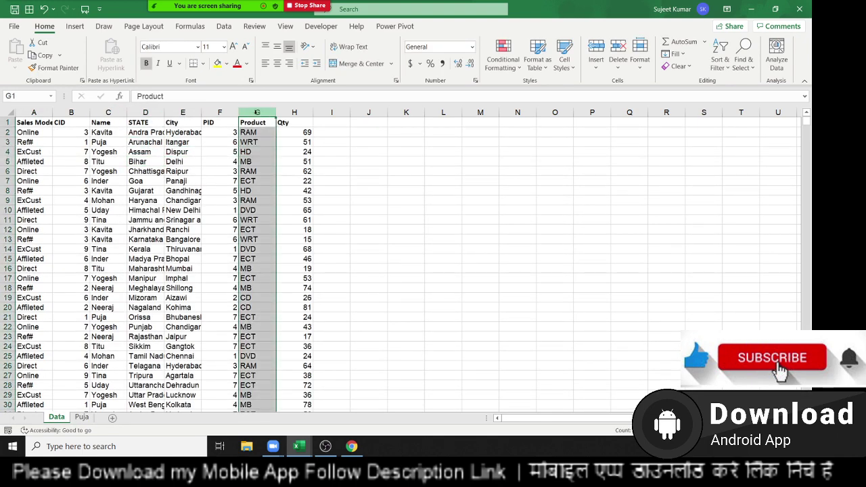
{"action": "left_click", "coordinate": [219, 113]}
{"action": "left_click", "coordinate": [34, 112]}
{"action": "key", "text": "ctrl+c"}
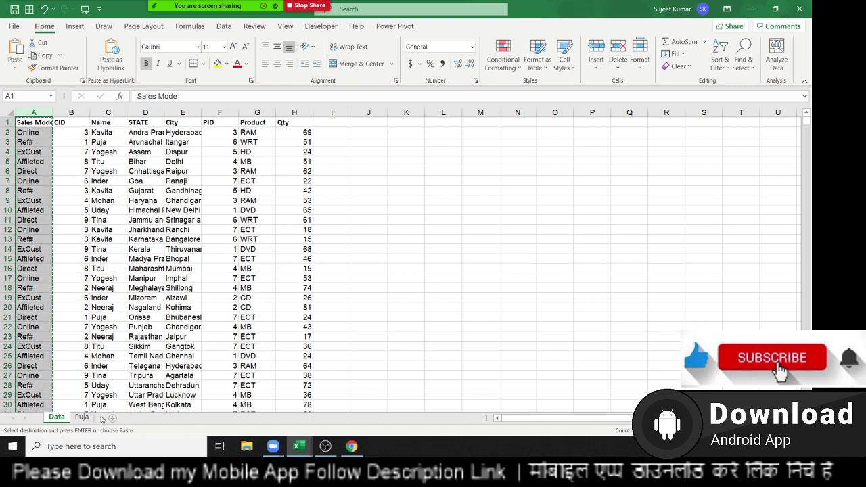
{"action": "left_click", "coordinate": [82, 417]}
{"action": "left_click", "coordinate": [34, 121]}
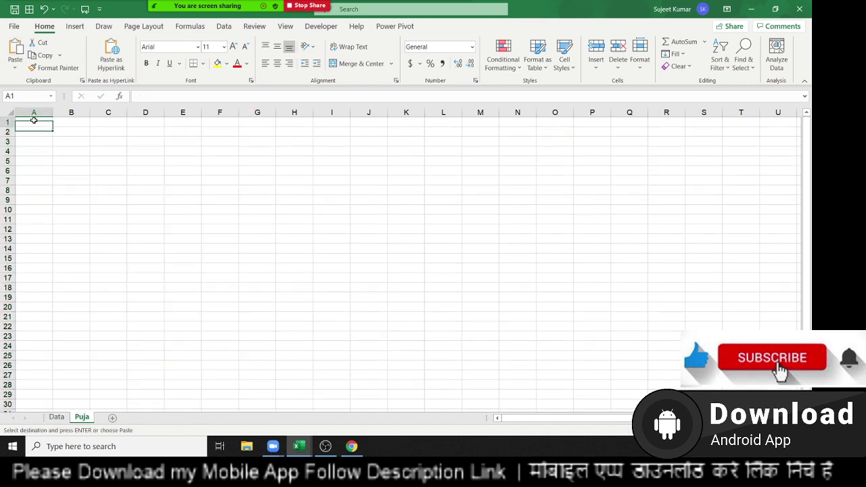
{"action": "key", "text": "ctrl+v"}
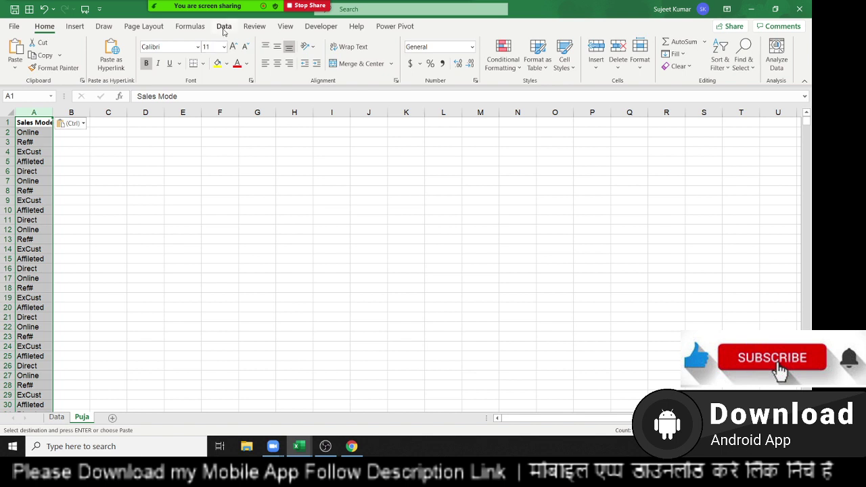
Remove duplicates from column A, leaving five Sales Mode values, and autofit its width.
{"action": "left_click", "coordinate": [224, 29]}
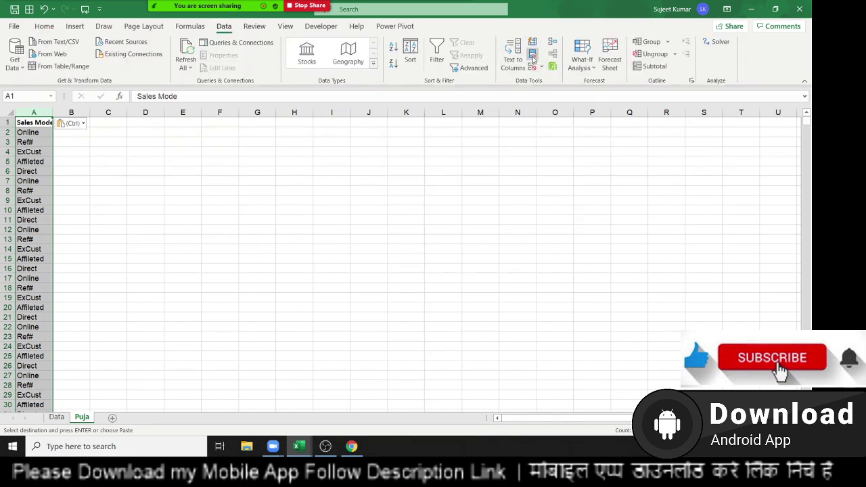
{"action": "left_click", "coordinate": [532, 59]}
{"action": "left_click", "coordinate": [353, 337]}
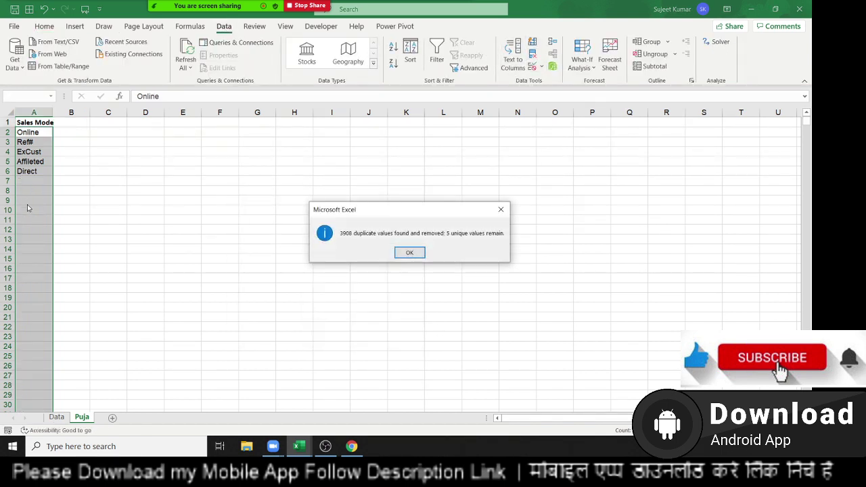
{"action": "left_click", "coordinate": [409, 252]}
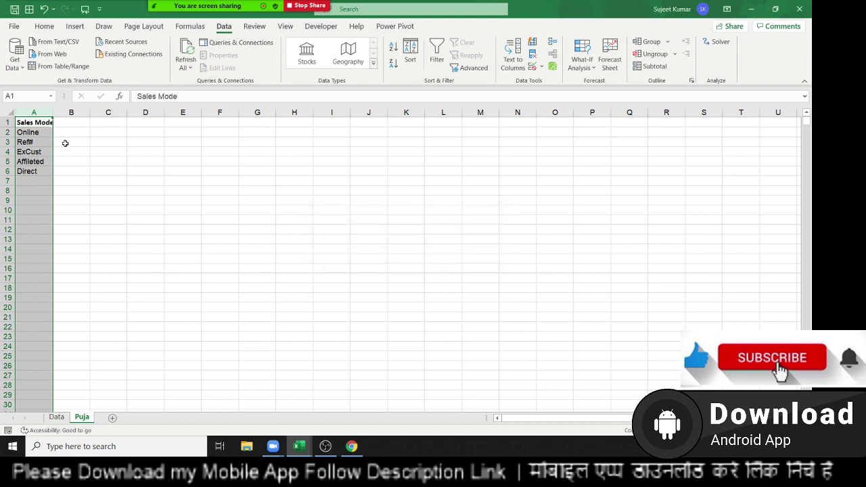
{"action": "double_click", "coordinate": [54, 112]}
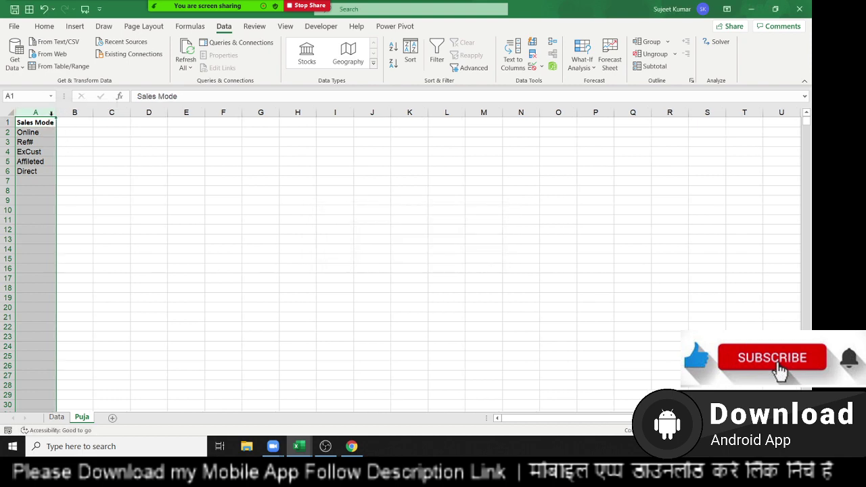
{"action": "left_click", "coordinate": [97, 185]}
{"action": "left_click", "coordinate": [56, 417]}
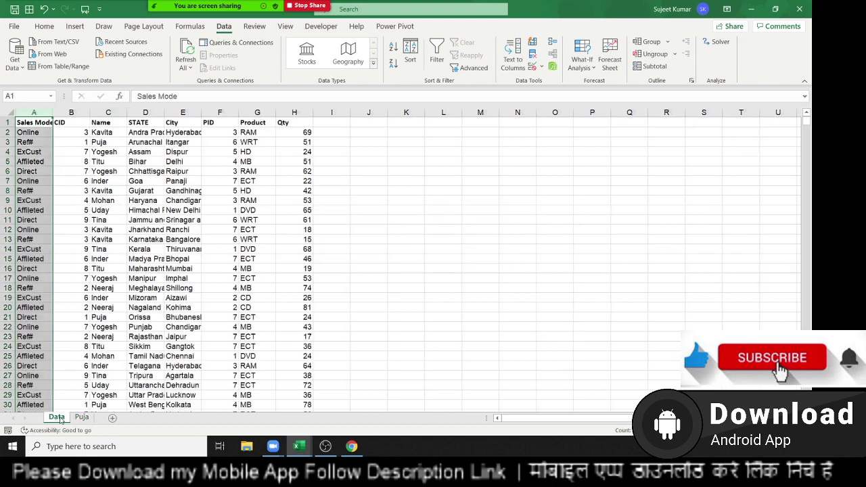
Paste Data's Product column into column G and remove its duplicate products.
{"action": "left_click", "coordinate": [257, 113]}
{"action": "key", "text": "ctrl+c"}
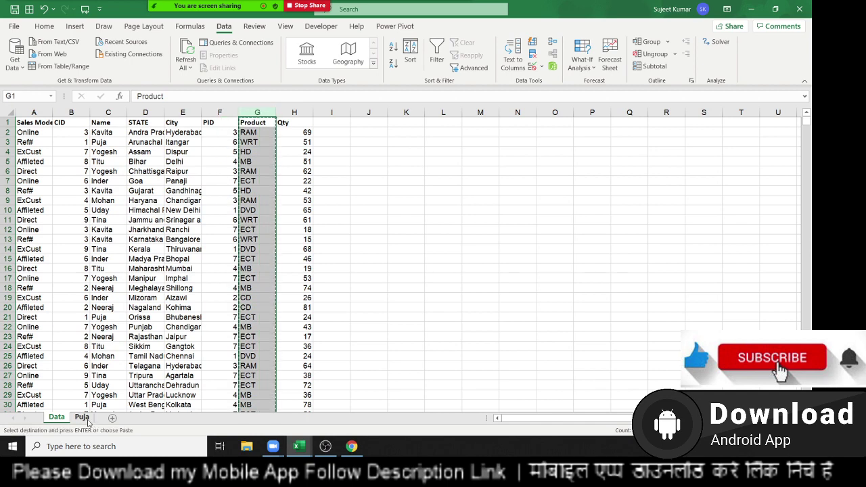
{"action": "left_click", "coordinate": [84, 418]}
{"action": "left_click", "coordinate": [259, 112]}
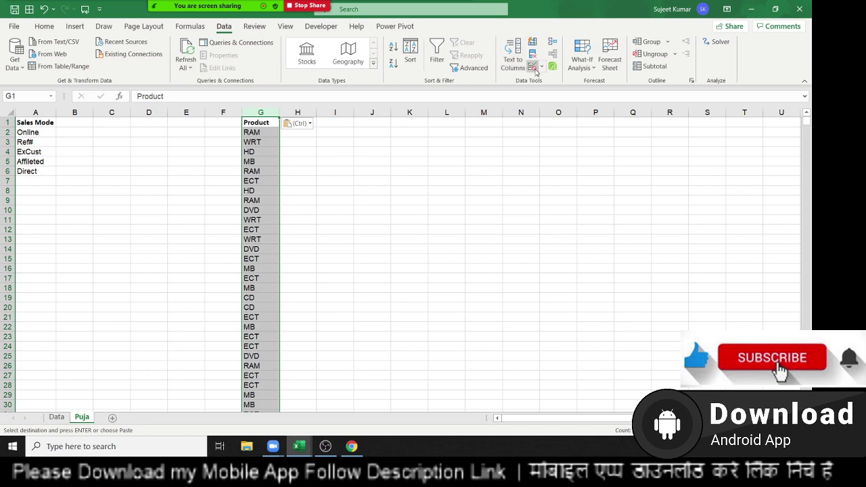
{"action": "key", "text": "Return"}
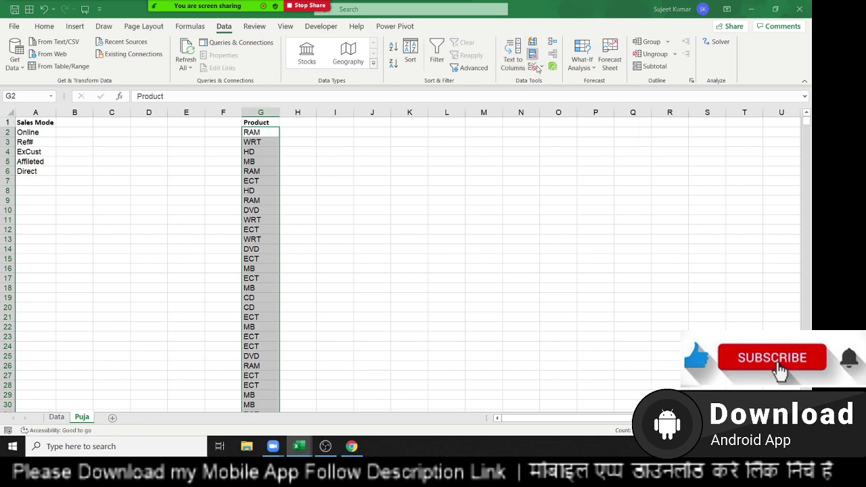
{"action": "left_click", "coordinate": [534, 67]}
{"action": "left_click", "coordinate": [348, 334]}
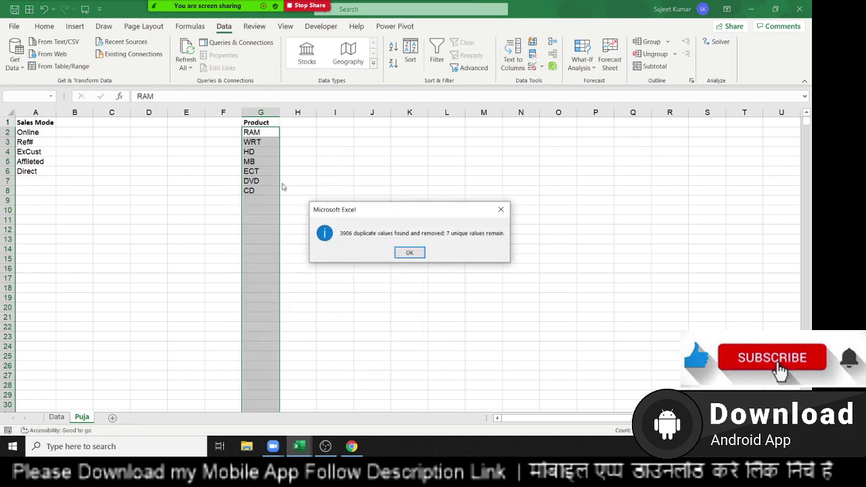
{"action": "left_click", "coordinate": [409, 252]}
Transpose the unique products G2:G8 across row 1 starting at B1.
{"action": "left_click_drag", "start_coordinate": [261, 132], "coordinate": [260, 192]}
{"action": "key", "text": "ctrl+c"}
{"action": "left_click", "coordinate": [74, 122]}
{"action": "right_click", "coordinate": [73, 123]}
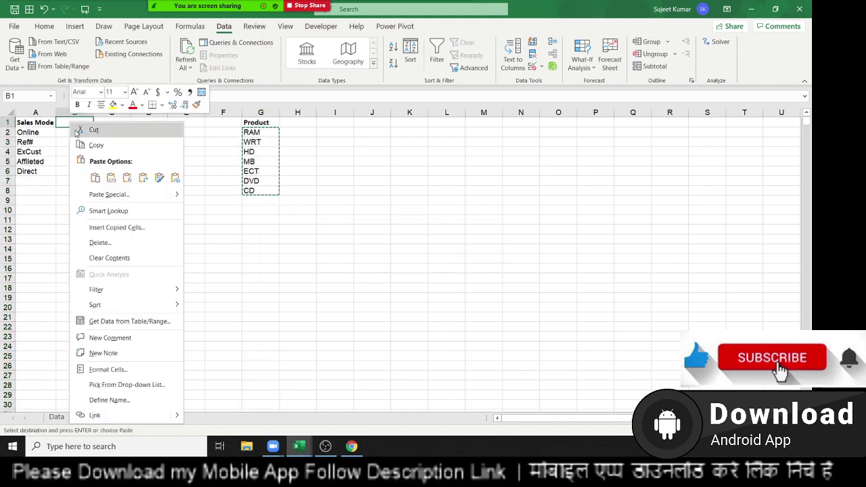
{"action": "left_click", "coordinate": [113, 195]}
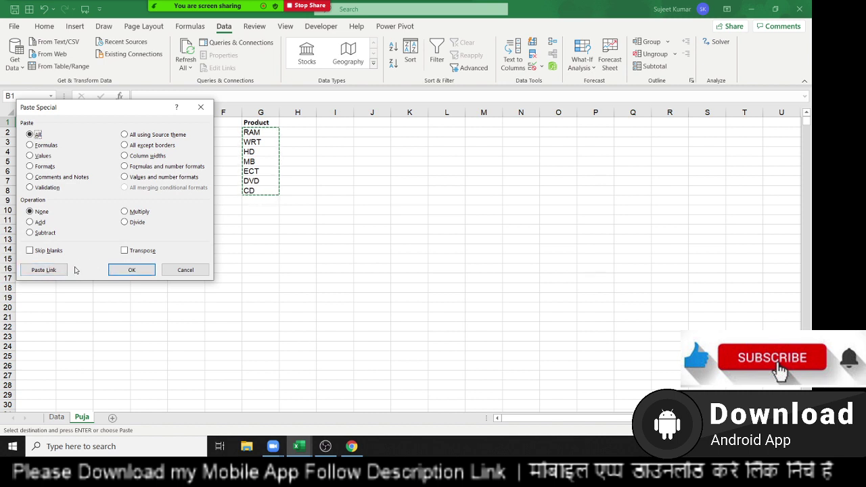
{"action": "left_click", "coordinate": [125, 250]}
{"action": "left_click", "coordinate": [132, 269]}
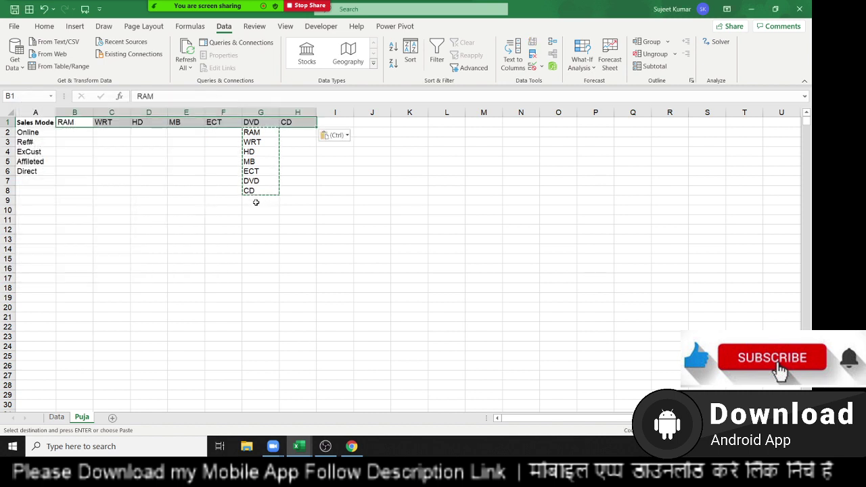
Delete the old vertical product list in G2:G8.
{"action": "left_click", "coordinate": [256, 203]}
{"action": "left_click_drag", "start_coordinate": [252, 132], "coordinate": [257, 191]}
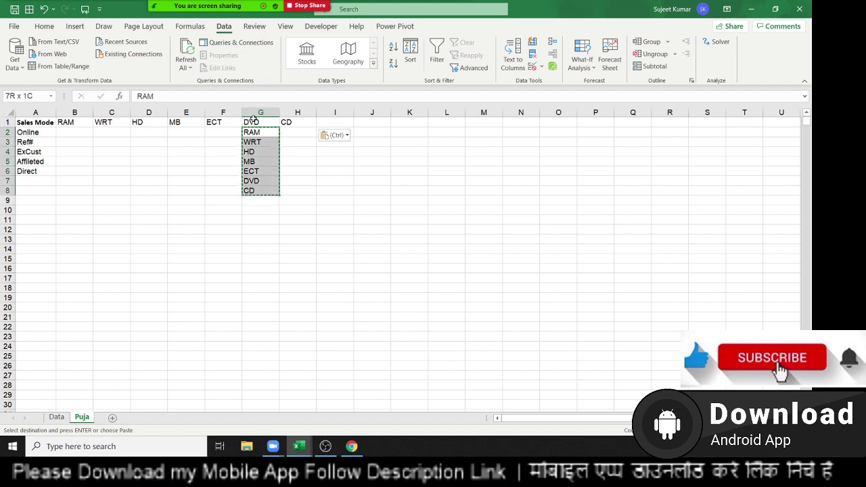
{"action": "key", "text": "Delete"}
{"action": "key", "text": "Left"}
{"action": "key", "text": "Left"}
{"action": "key", "text": "Left"}
{"action": "key", "text": "Left"}
{"action": "key", "text": "Left"}
{"action": "key", "text": "Left"}
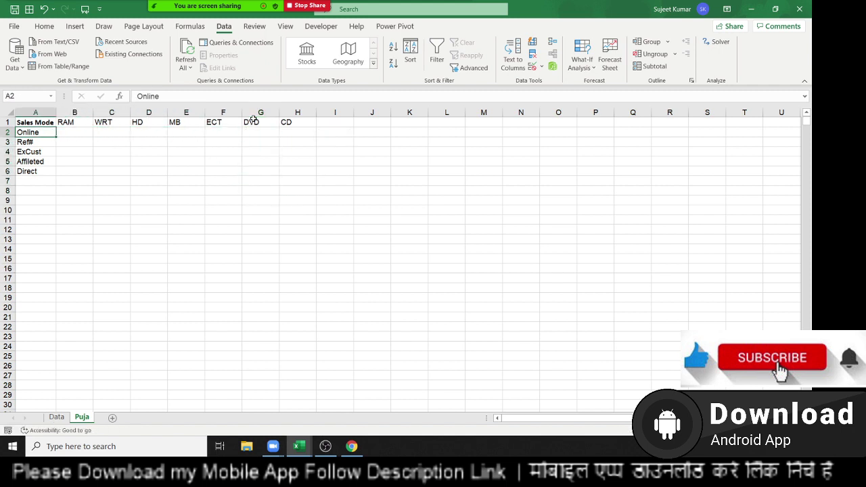
{"action": "key", "text": "Right"}
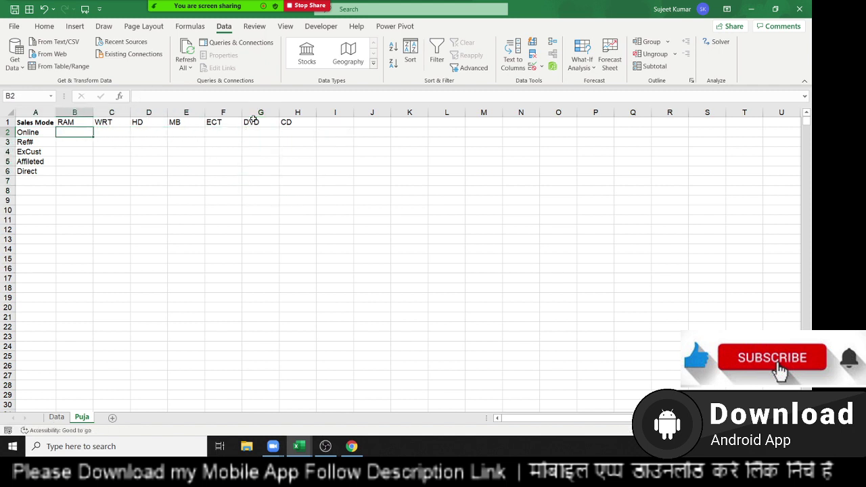
Start a SUMIFS formula in B2, correcting the mistaken SUM choice and arguments.
{"action": "type", "text": "="}
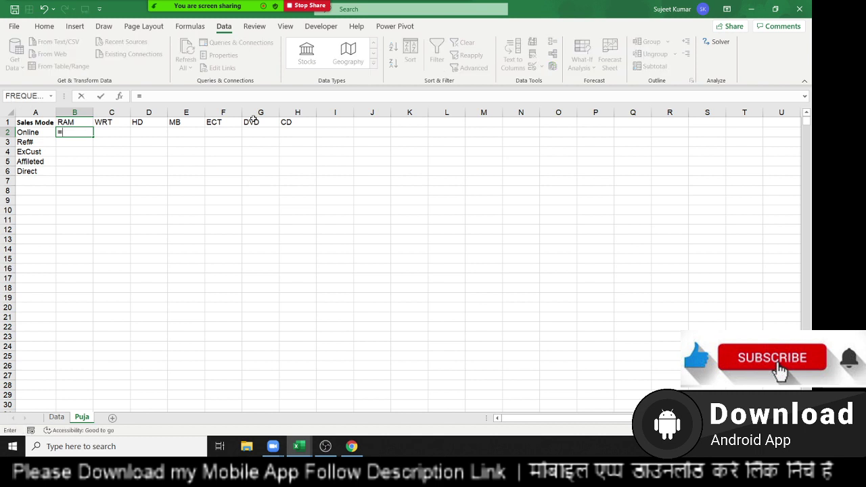
{"action": "type", "text": "sum"}
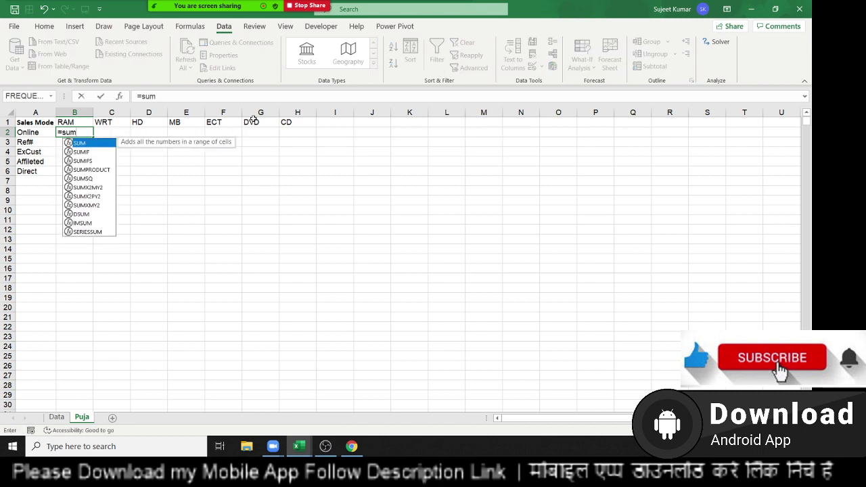
{"action": "key", "text": "Tab"}
{"action": "mouse_move", "coordinate": [8, 3]}
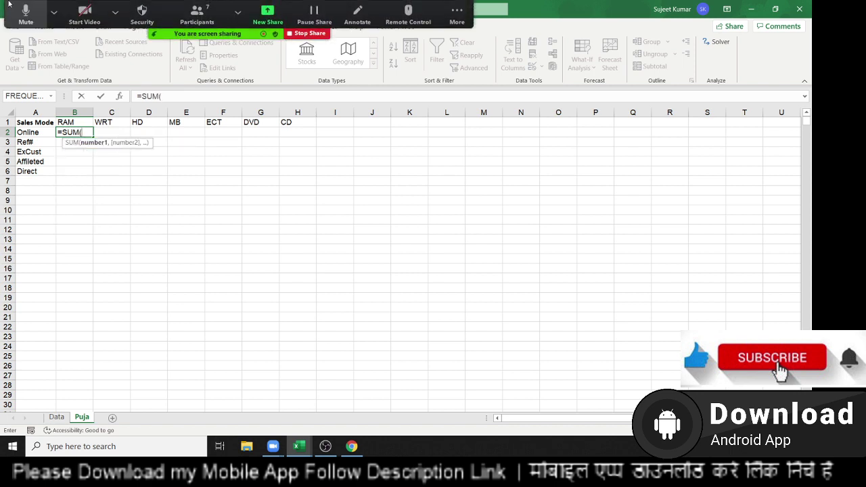
{"action": "key", "text": "BackSpace"}
{"action": "key", "text": "Down"}
{"action": "key", "text": "Down"}
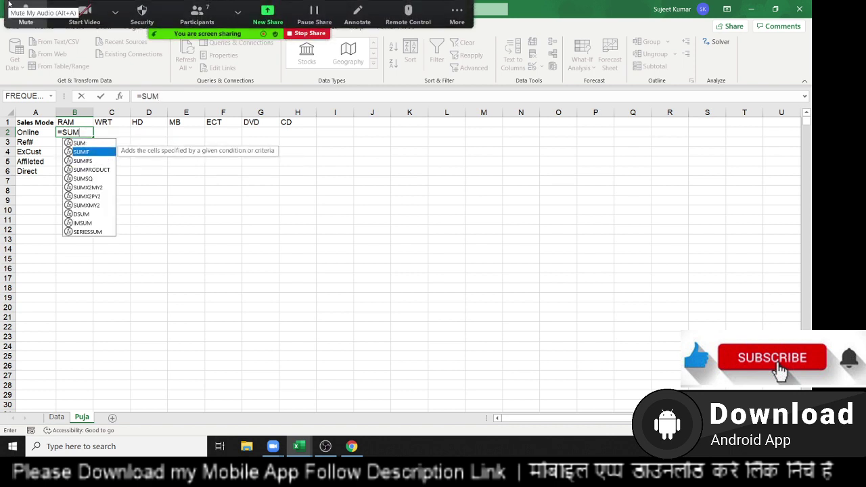
{"action": "key", "text": "Tab"}
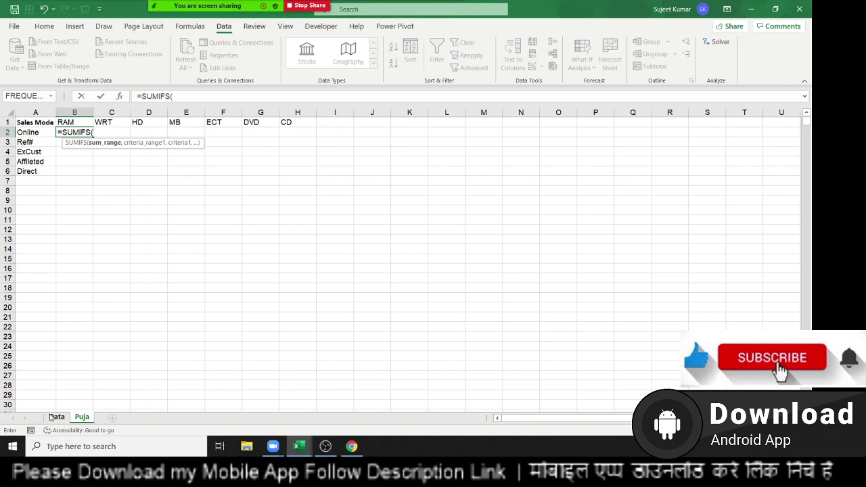
{"action": "left_click", "coordinate": [56, 416]}
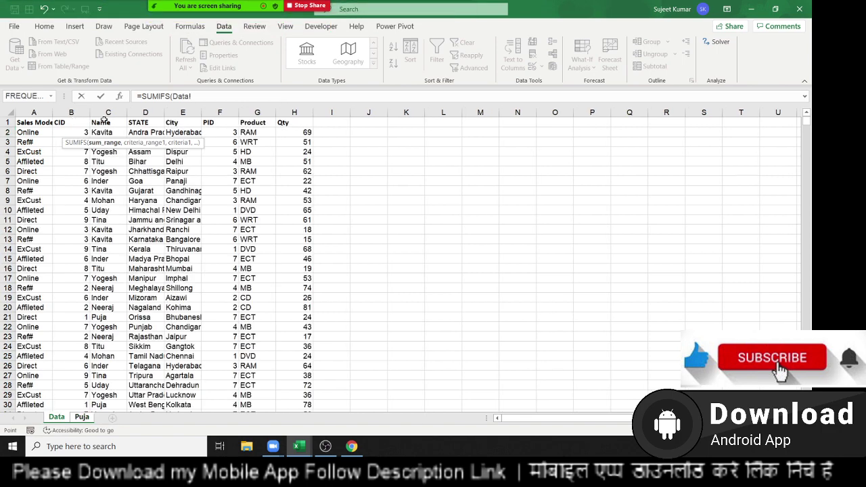
{"action": "left_click", "coordinate": [107, 112]}
{"action": "type", "text": ",\""}
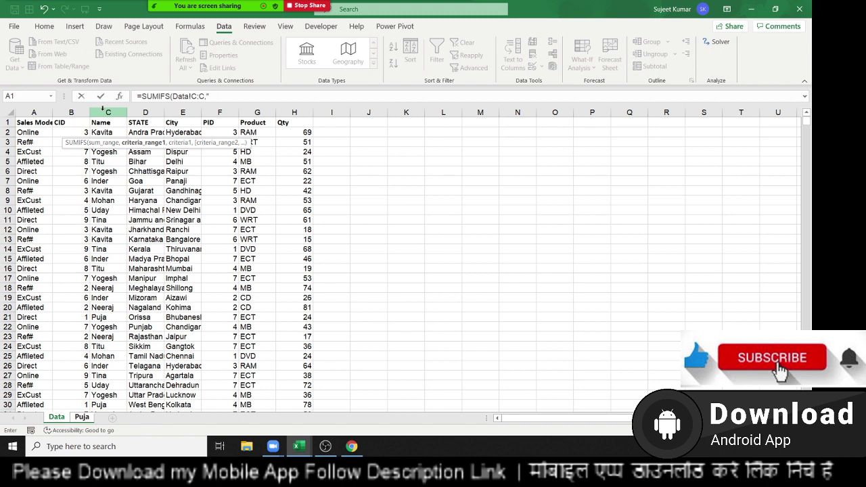
{"action": "key", "text": "BackSpace"}
{"action": "key", "text": "BackSpace"}
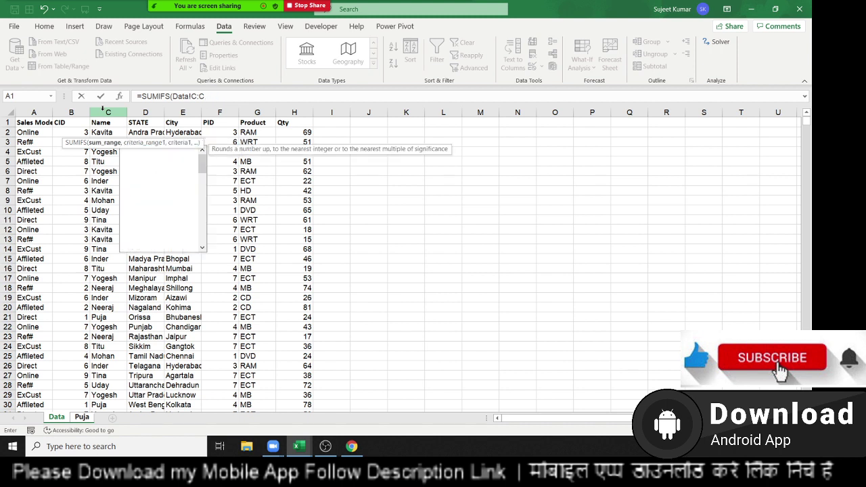
{"action": "key", "text": "BackSpace"}
{"action": "key", "text": "BackSpace"}
{"action": "key", "text": "BackSpace"}
{"action": "key", "text": "BackSpace"}
{"action": "key", "text": "BackSpace"}
{"action": "key", "text": "BackSpace"}
{"action": "key", "text": "BackSpace"}
{"action": "key", "text": "BackSpace"}
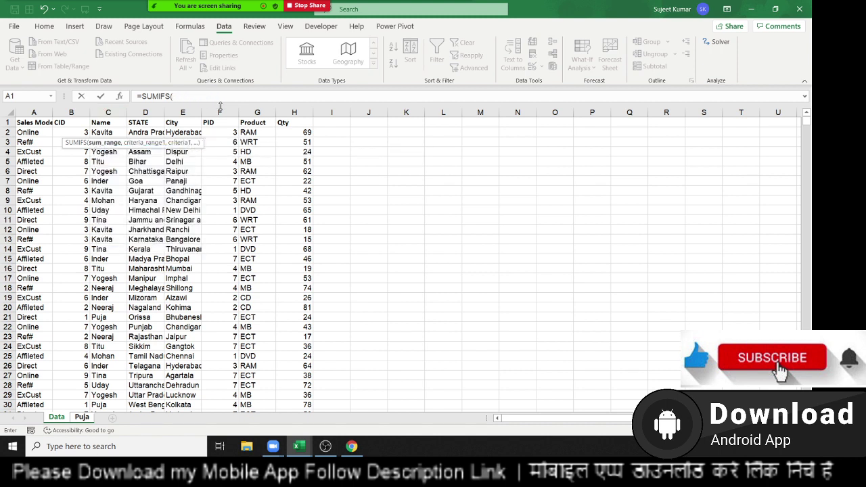
Add Data Qty H:H as sum range, Name C:C with customer criterion, Sales Mode A:A with A2.
{"action": "left_click", "coordinate": [294, 112]}
{"action": "type", "text": ","}
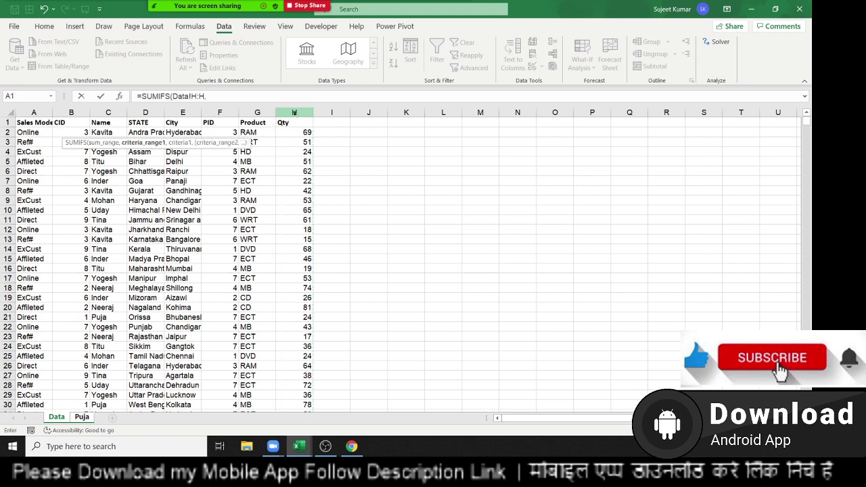
{"action": "left_click", "coordinate": [99, 114]}
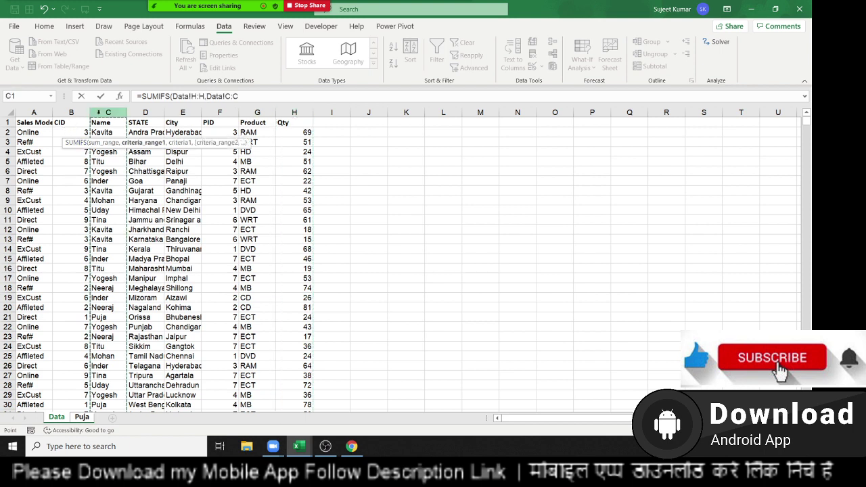
{"action": "type", "text": ",\"Puja"}
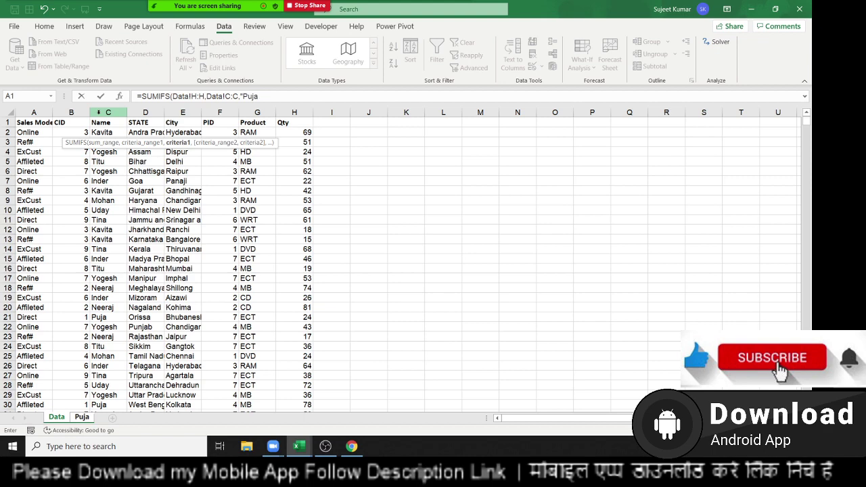
{"action": "type", "text": ","}
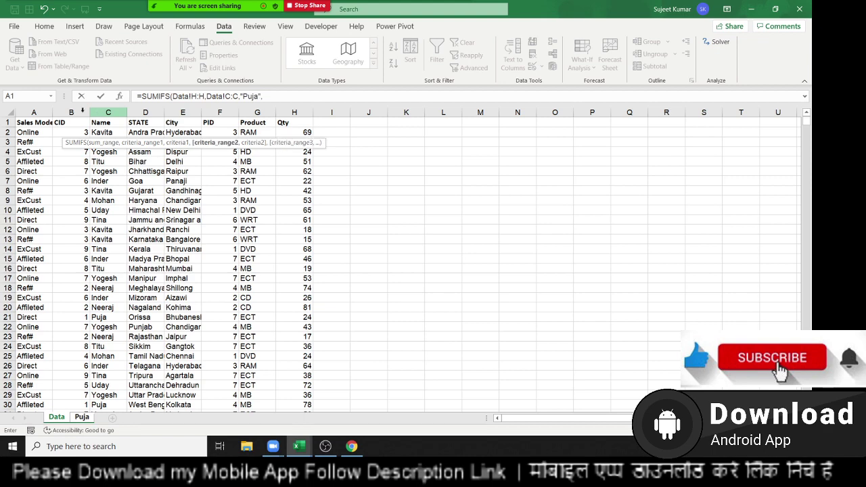
{"action": "left_click", "coordinate": [46, 112]}
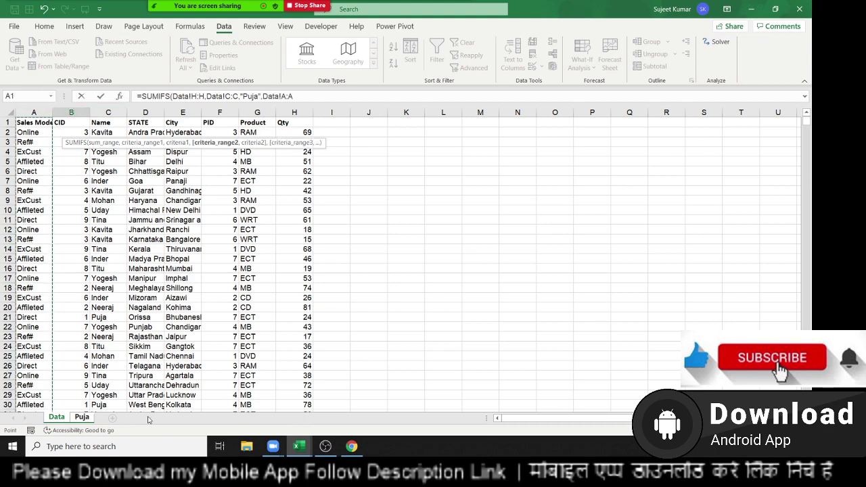
{"action": "left_click", "coordinate": [82, 416]}
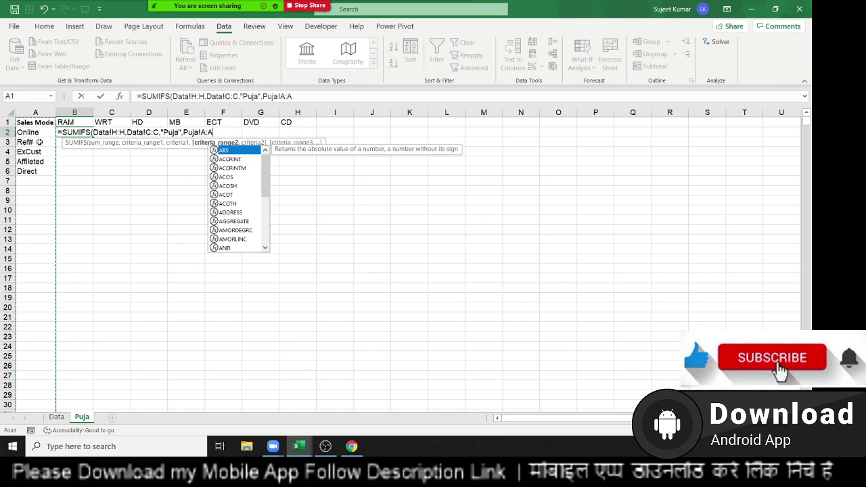
{"action": "left_click", "coordinate": [56, 417]}
{"action": "left_click", "coordinate": [308, 99]}
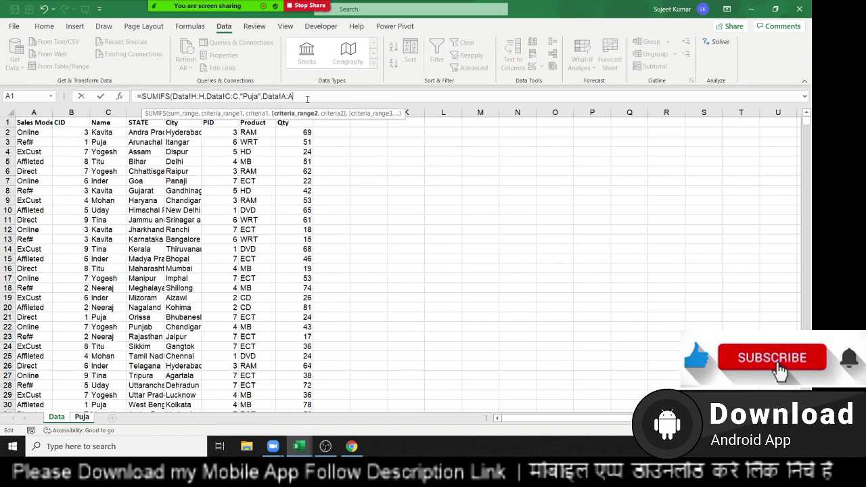
{"action": "type", "text": ","}
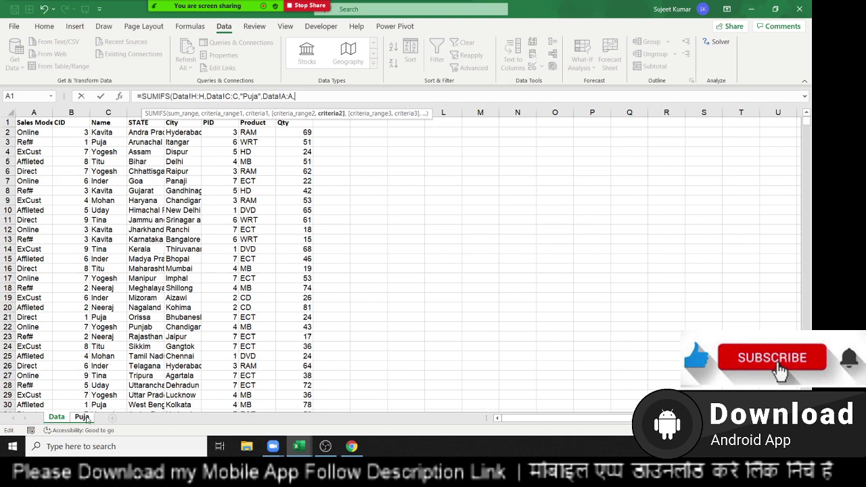
{"action": "left_click", "coordinate": [84, 417]}
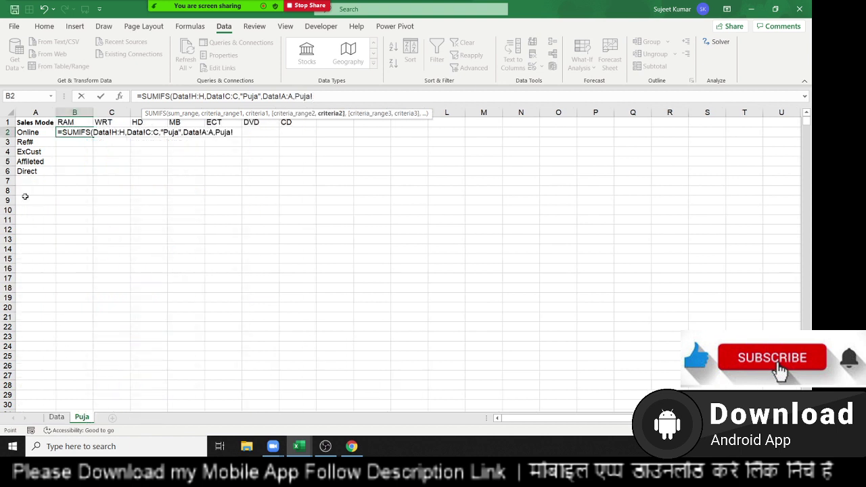
{"action": "left_click", "coordinate": [32, 133]}
{"action": "type", "text": ","}
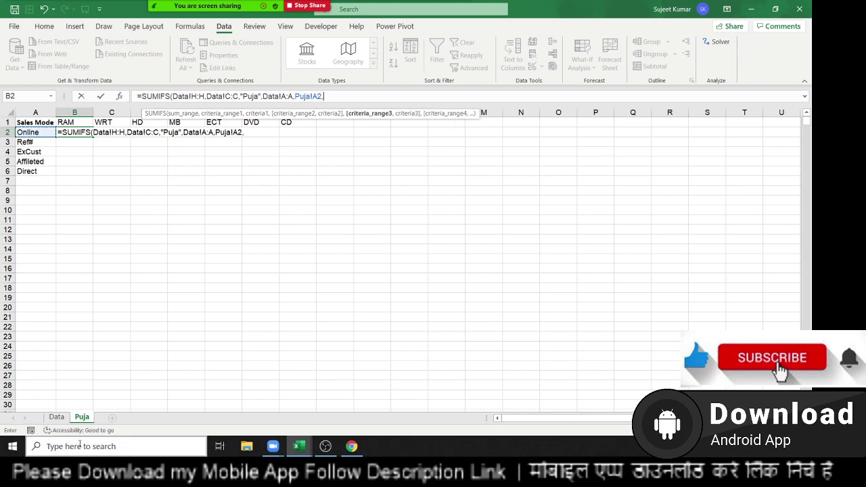
Add Data Product G:G with the RAM heading B1 as criterion and commit; B2 shows 0.
{"action": "left_click", "coordinate": [56, 417]}
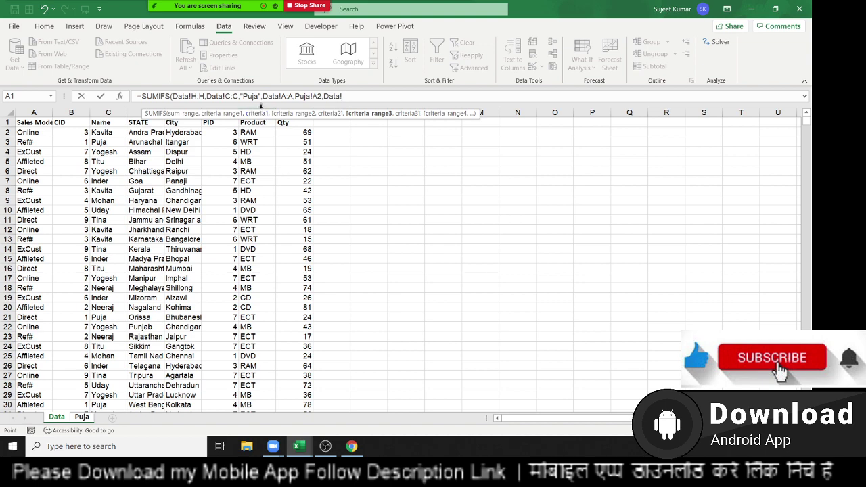
{"action": "left_click", "coordinate": [261, 106]}
{"action": "type", "text": ","}
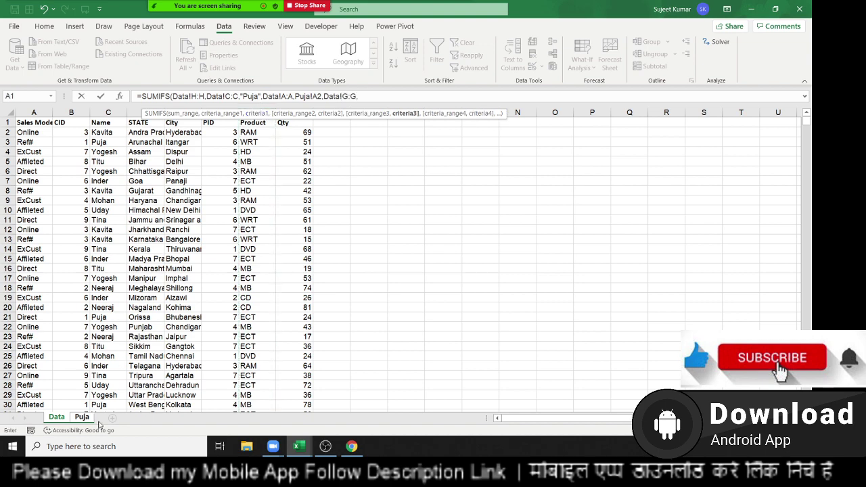
{"action": "left_click", "coordinate": [83, 417]}
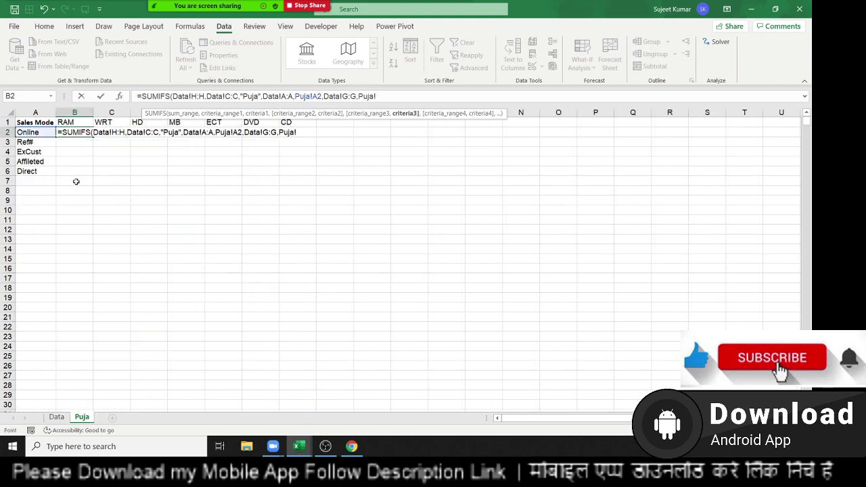
{"action": "left_click", "coordinate": [77, 122]}
{"action": "key", "text": "Return"}
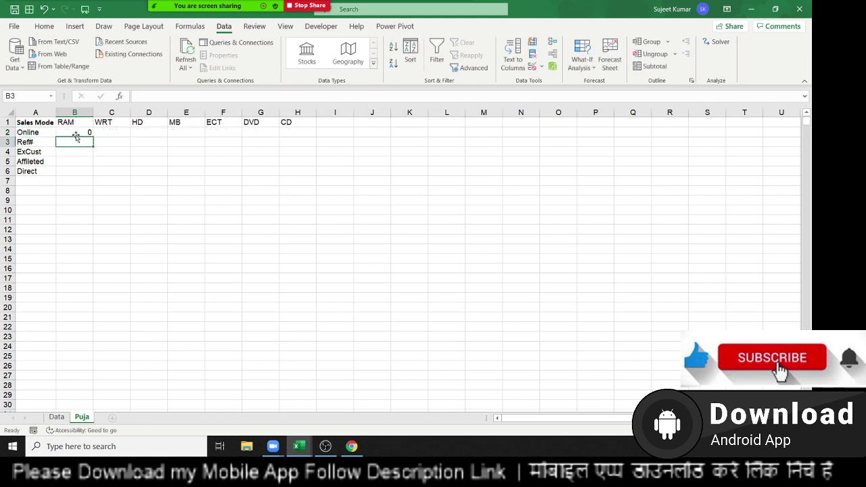
Review B2's SUMIFS criteria and the Data Qty values, leaving the result at 0.
{"action": "left_click", "coordinate": [78, 132]}
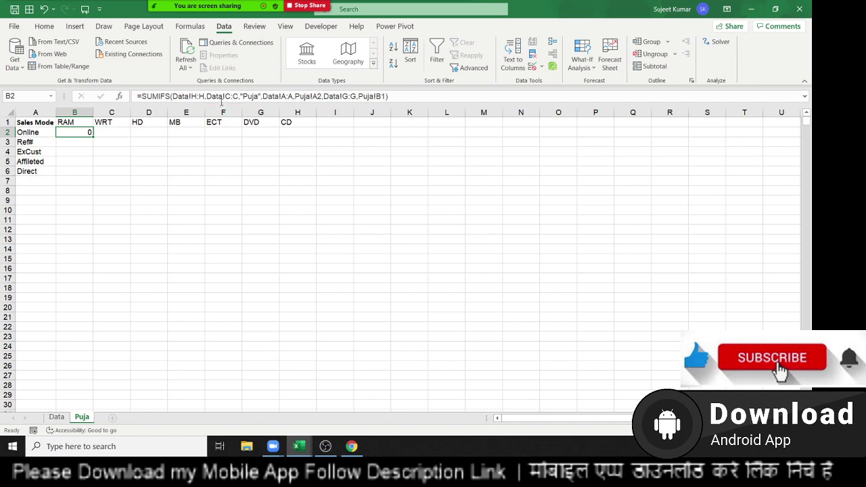
{"action": "left_click", "coordinate": [56, 417]}
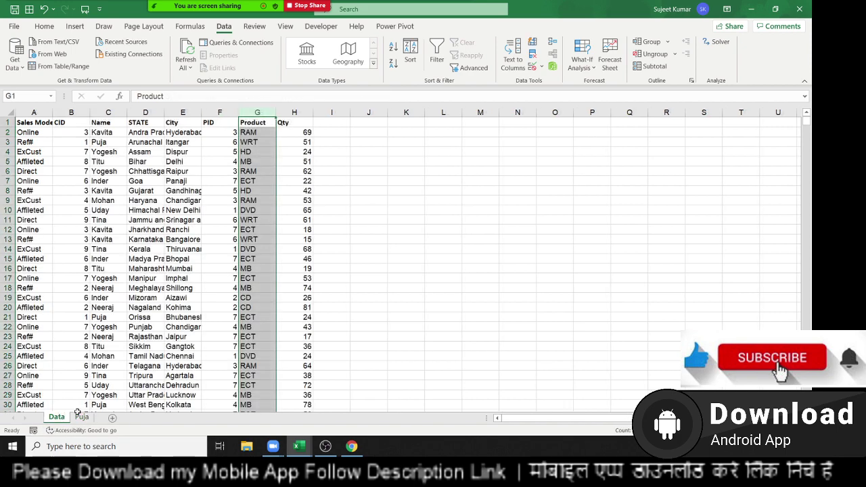
{"action": "left_click", "coordinate": [290, 145]}
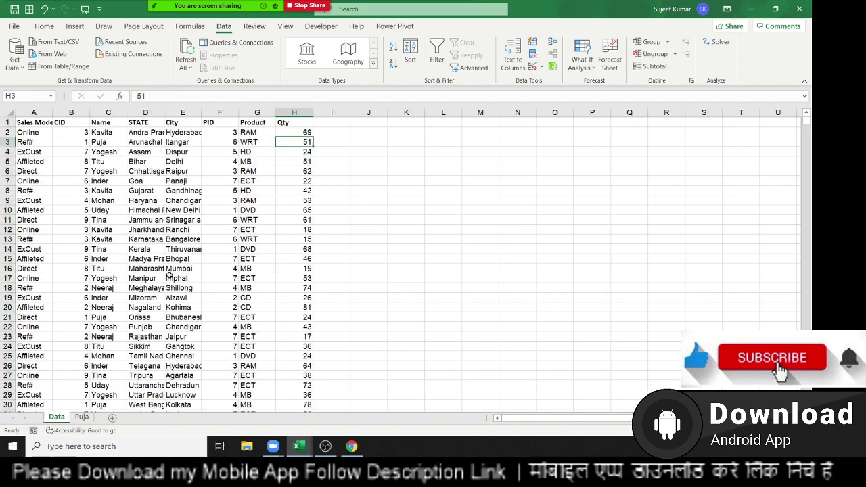
{"action": "left_click", "coordinate": [82, 417]}
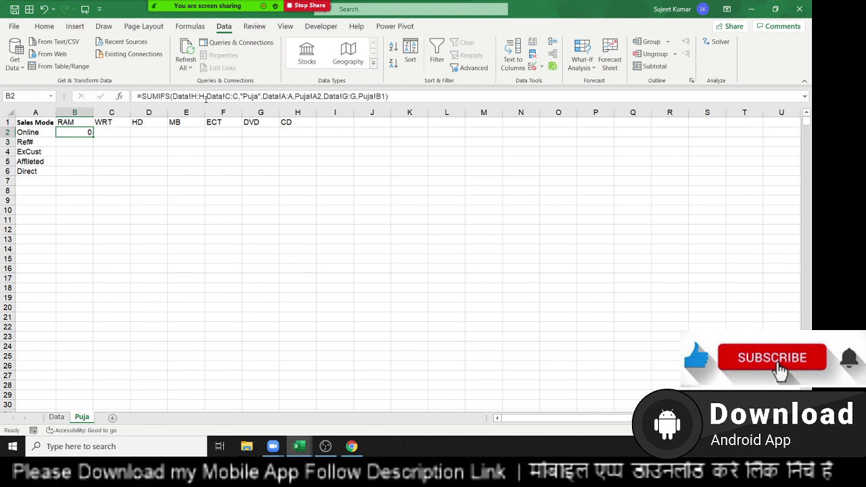
{"action": "left_click", "coordinate": [230, 96]}
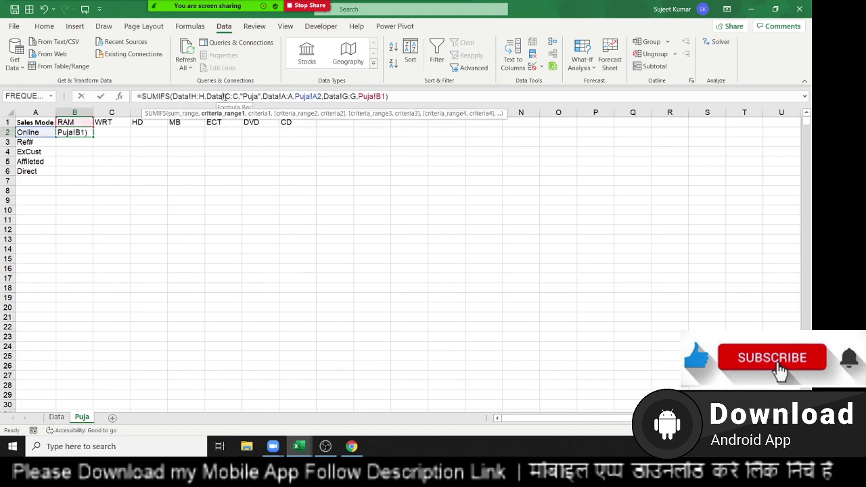
{"action": "left_click", "coordinate": [258, 97]}
{"action": "left_click", "coordinate": [282, 96]}
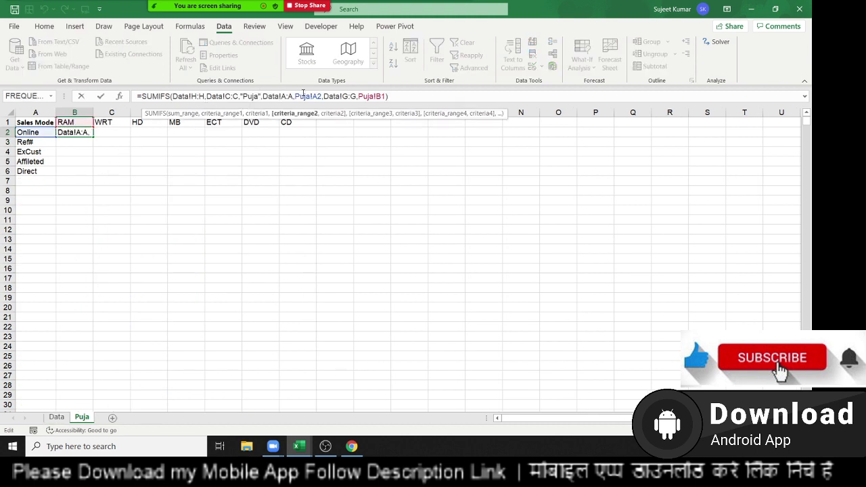
{"action": "left_click", "coordinate": [304, 97]}
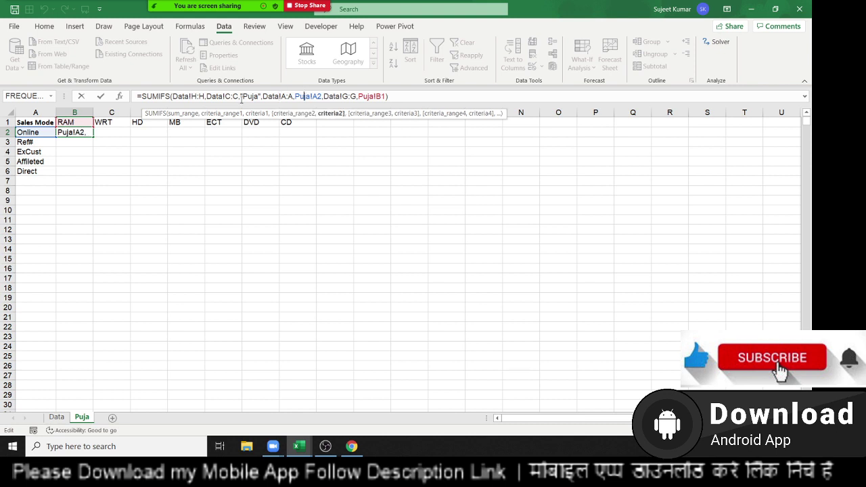
{"action": "left_click", "coordinate": [347, 96]}
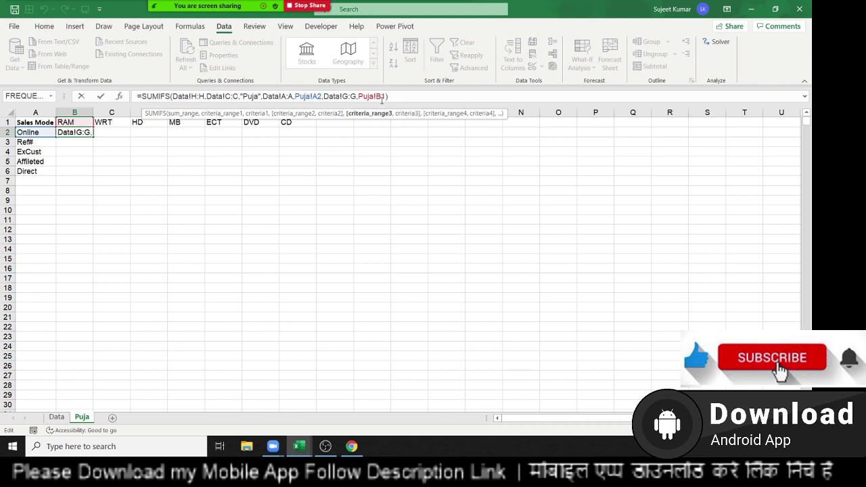
{"action": "key", "text": "ctrl+Return"}
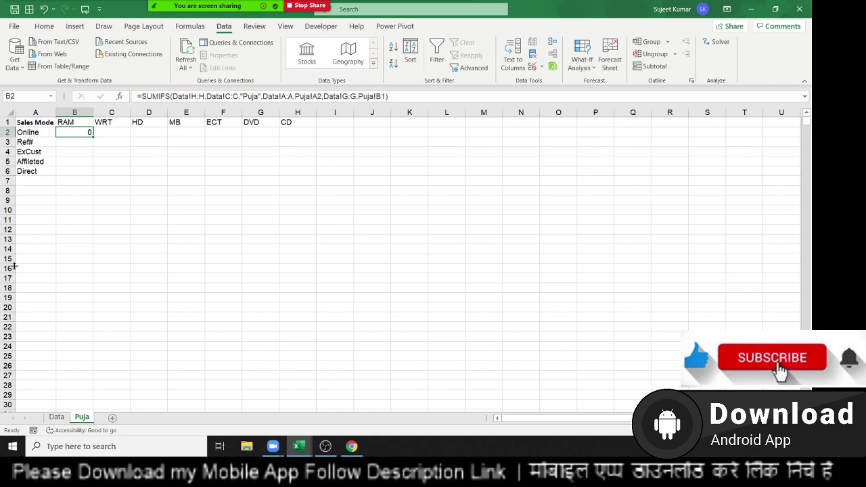
Copy Online from A2 into cell A22 on the Data sheet.
{"action": "left_click", "coordinate": [60, 418]}
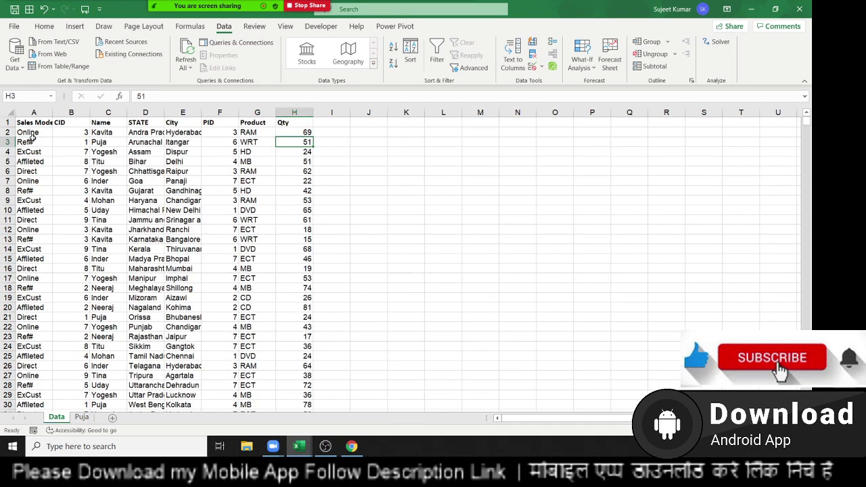
{"action": "left_click", "coordinate": [32, 139]}
{"action": "left_click", "coordinate": [32, 133]}
{"action": "key", "text": "ctrl+c"}
{"action": "left_click", "coordinate": [30, 325]}
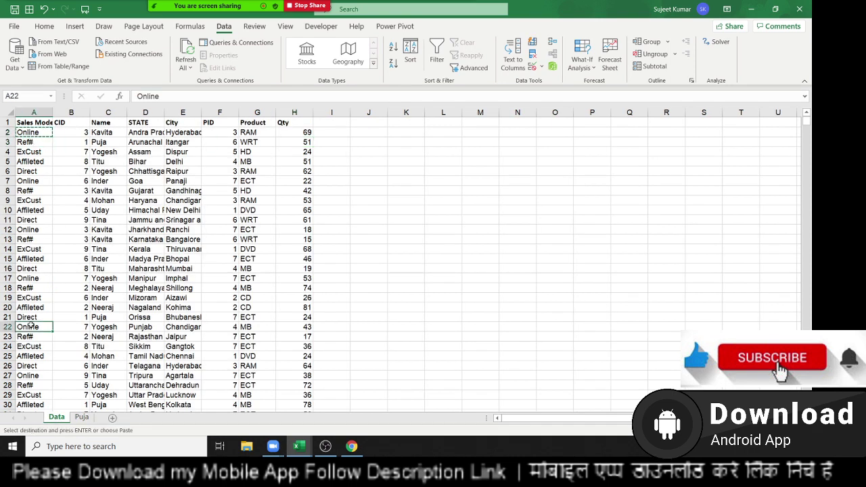
{"action": "key", "text": "ctrl+v"}
{"action": "key", "text": "alt+Tab"}
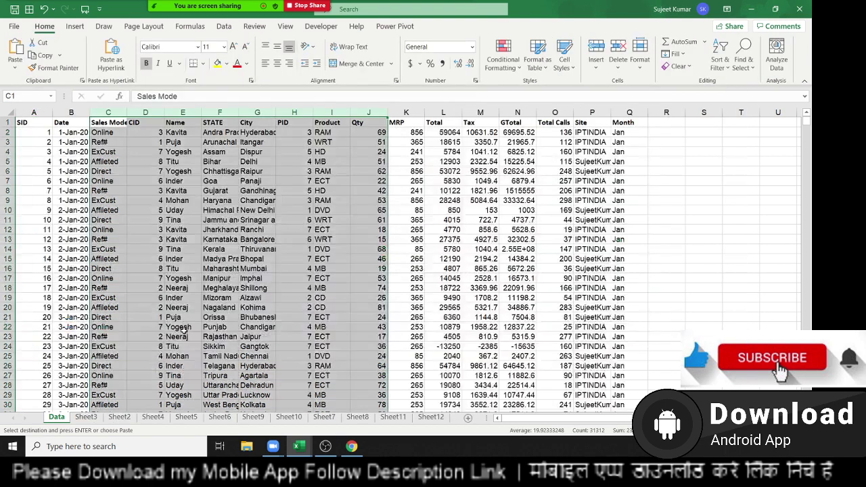
{"action": "key", "text": "alt+Tab"}
Set Data row 26 to Online in A26 and the customer's name in C26.
{"action": "left_click", "coordinate": [252, 368]}
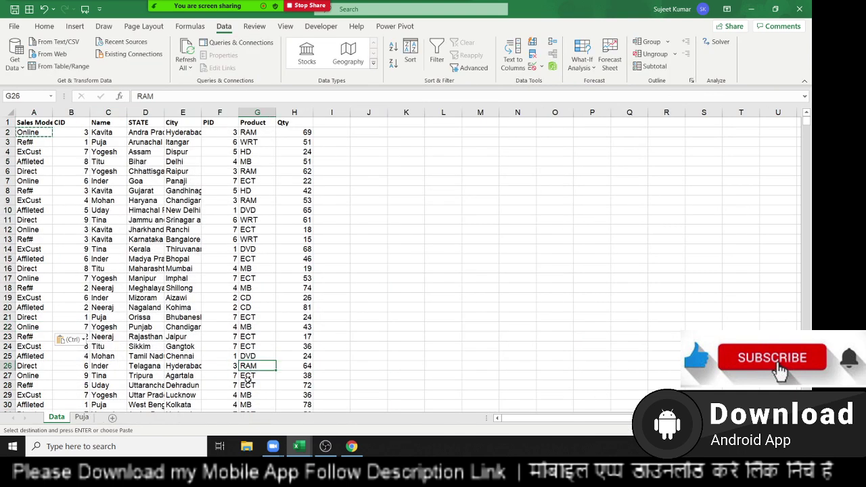
{"action": "key", "text": "Left"}
{"action": "key", "text": "Left"}
{"action": "key", "text": "Left"}
{"action": "key", "text": "Left"}
{"action": "key", "text": "Left"}
{"action": "key", "text": "Left"}
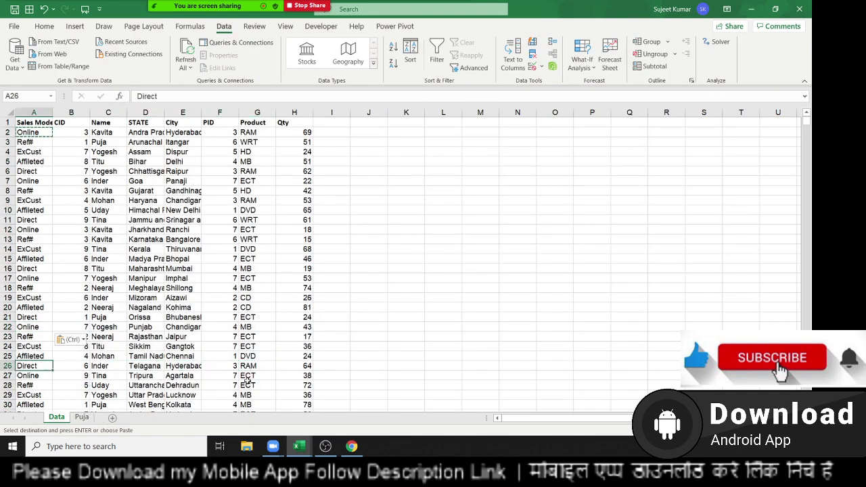
{"action": "type", "text": "Online"}
{"action": "key", "text": "Right"}
{"action": "key", "text": "Right"}
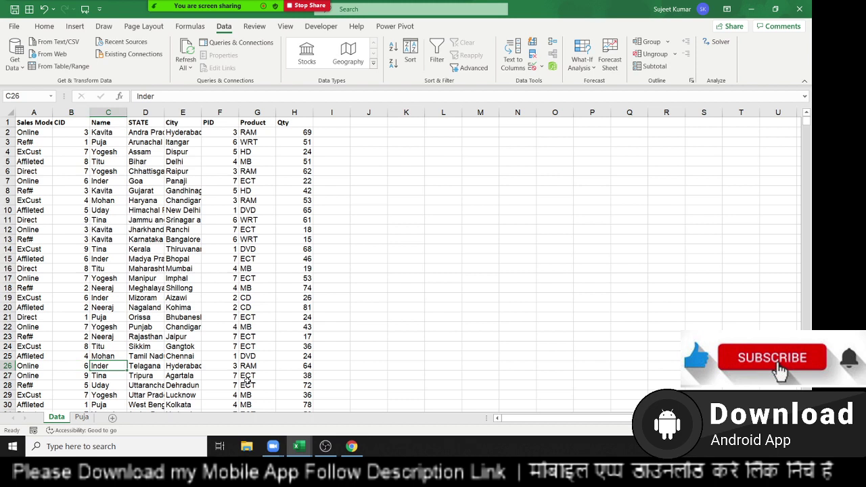
{"action": "type", "text": "Puja"}
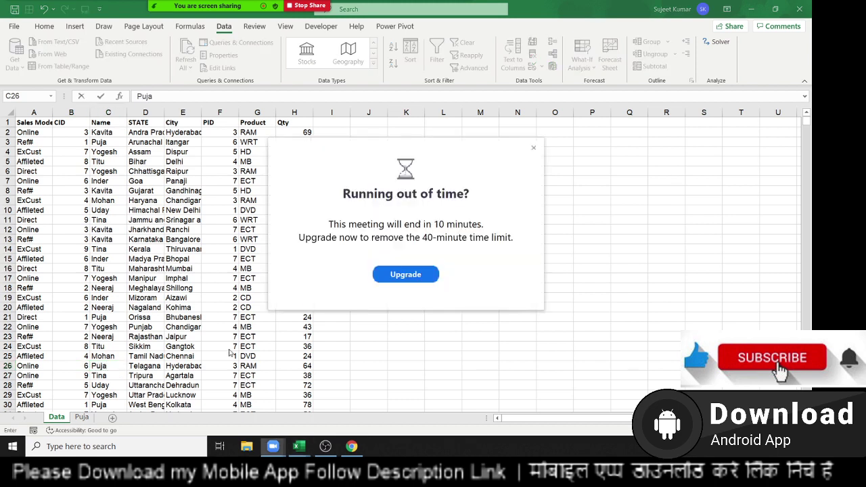
{"action": "left_click", "coordinate": [534, 148]}
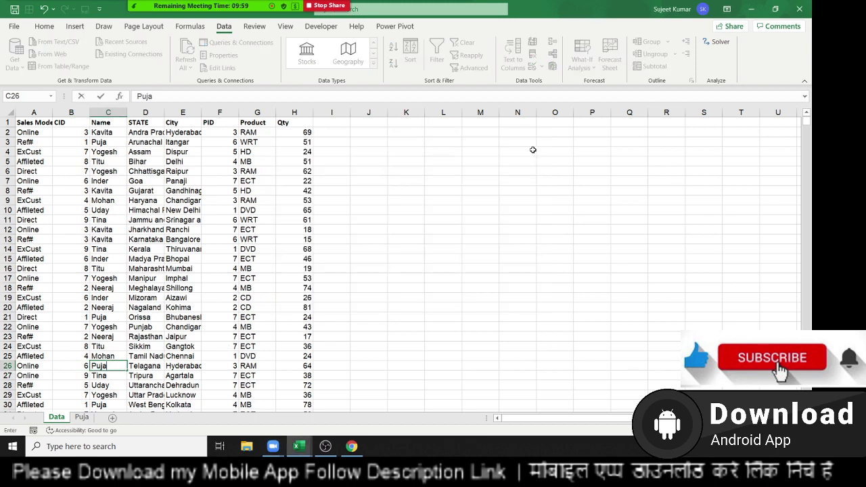
{"action": "left_click", "coordinate": [182, 307]}
{"action": "left_click", "coordinate": [82, 417]}
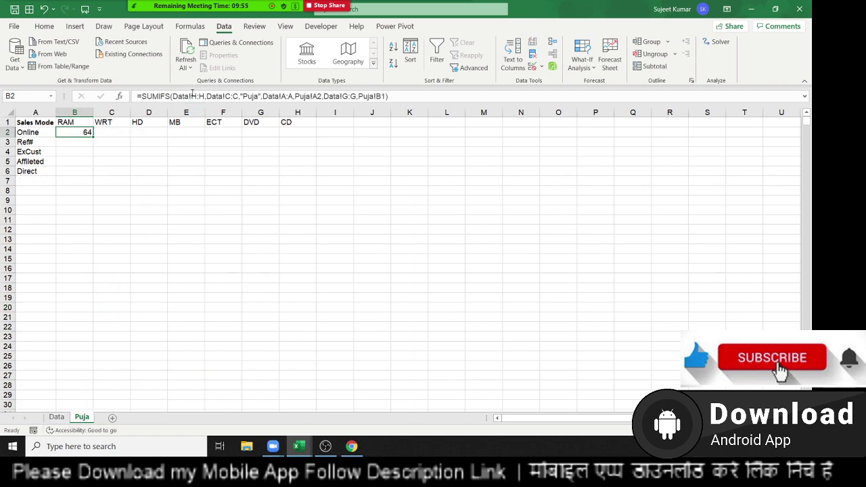
Make the Data!H:H, C:C, A:A and G:G ranges absolute with F4.
{"action": "left_click", "coordinate": [193, 96]}
{"action": "key", "text": "F4"}
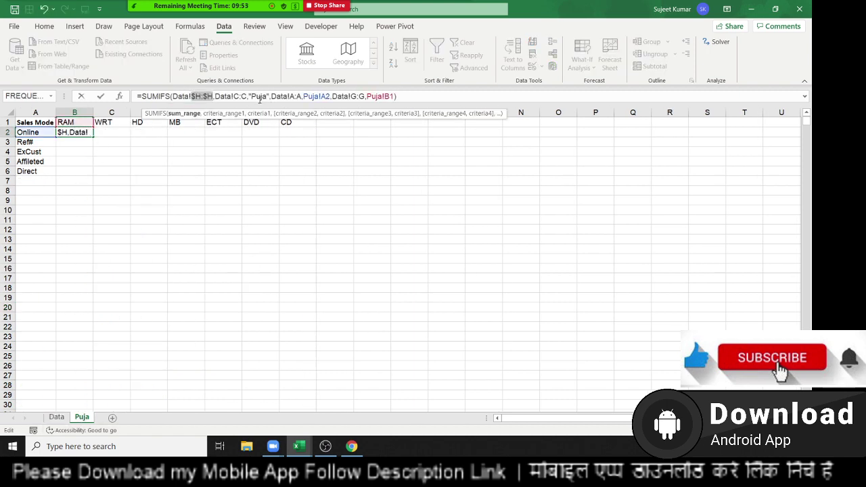
{"action": "left_click", "coordinate": [237, 96]}
{"action": "key", "text": "F4"}
{"action": "left_click", "coordinate": [302, 96]}
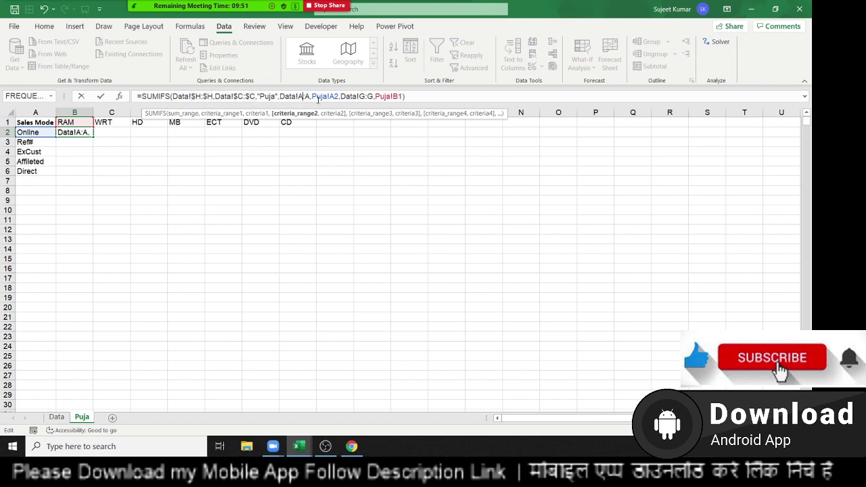
{"action": "key", "text": "F4"}
{"action": "left_click", "coordinate": [375, 96]}
{"action": "key", "text": "F4"}
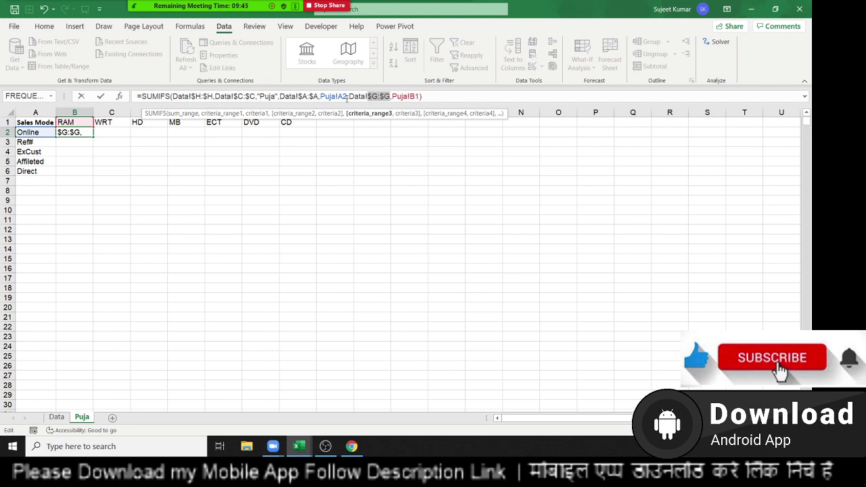
Lock column A in the A2 criterion and row 1 in B1, committing B2 at 64.
{"action": "left_click", "coordinate": [343, 97]}
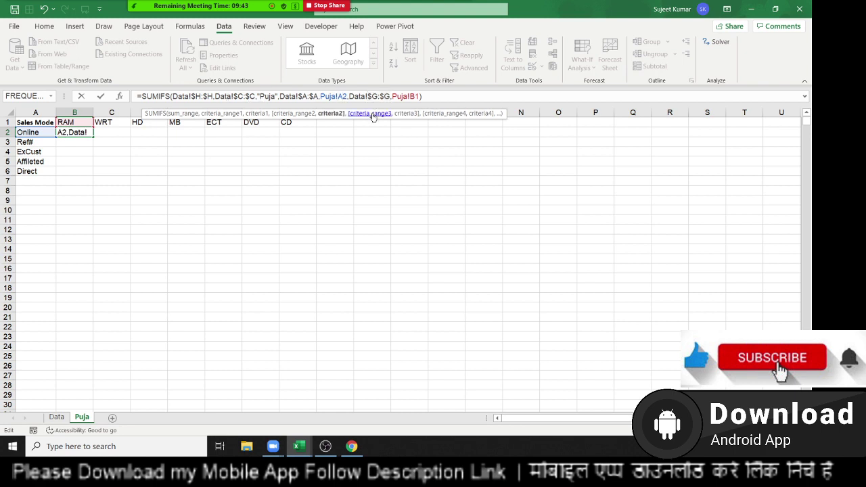
{"action": "type", "text": "$"}
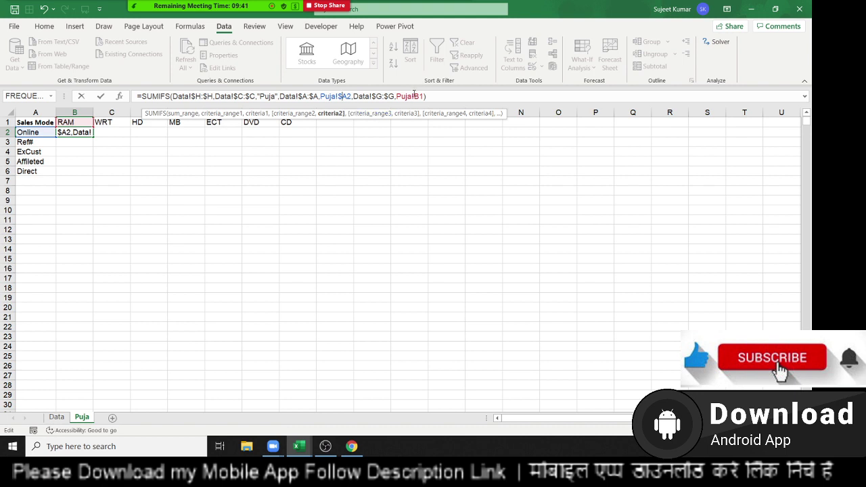
{"action": "left_click", "coordinate": [419, 97]}
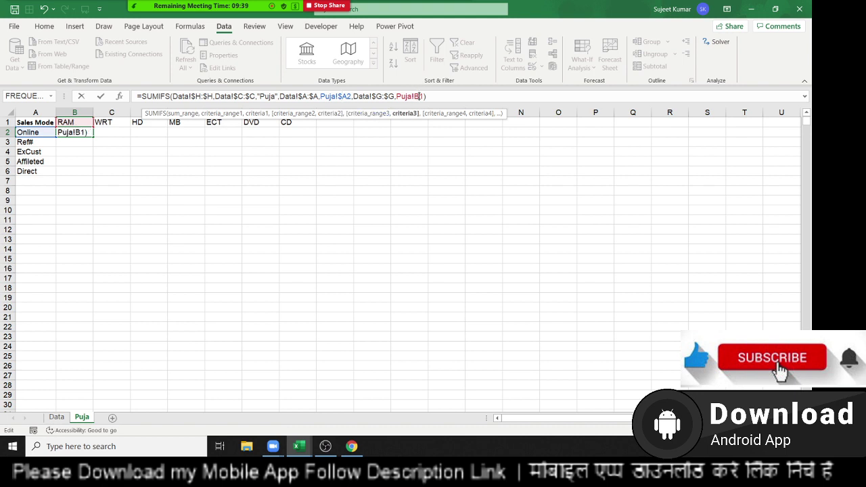
{"action": "type", "text": "$"}
{"action": "key", "text": "Return"}
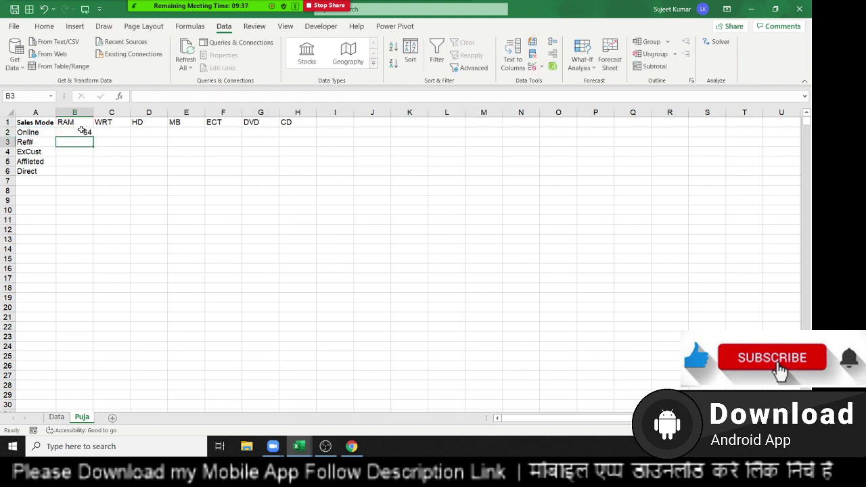
{"action": "left_click", "coordinate": [82, 132]}
Fill B2's SUMIFS across B2:H6 and select the completed A1:H6 cross-tab.
{"action": "mouse_move", "coordinate": [91, 136]}
{"action": "left_mouse_down"}
{"action": "mouse_move", "coordinate": [280, 151]}
{"action": "mouse_move", "coordinate": [315, 140]}
{"action": "mouse_move", "coordinate": [311, 177]}
{"action": "left_mouse_up"}
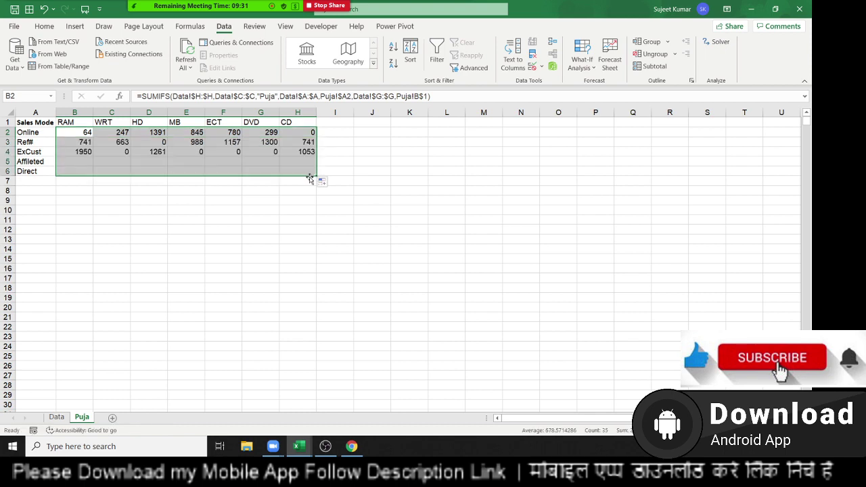
{"action": "left_click", "coordinate": [136, 346]}
{"action": "left_click", "coordinate": [57, 416]}
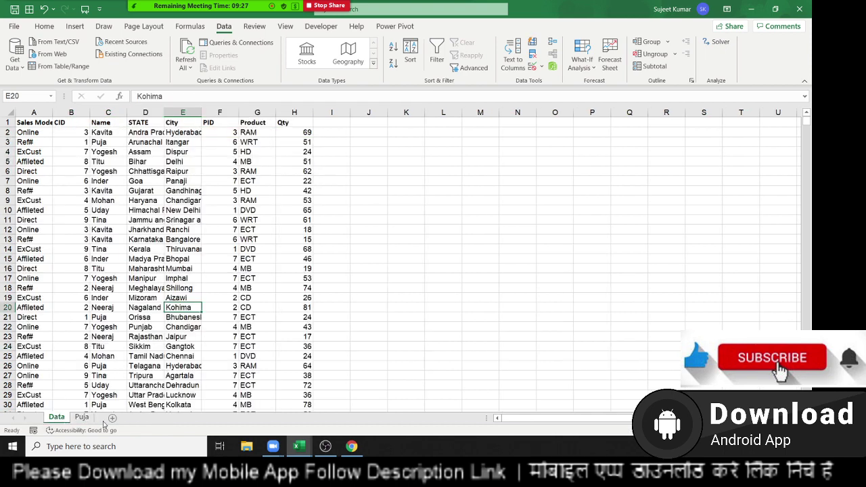
{"action": "left_click", "coordinate": [81, 417]}
{"action": "mouse_move", "coordinate": [34, 123]}
{"action": "left_mouse_down"}
{"action": "mouse_move", "coordinate": [341, 197]}
{"action": "mouse_move", "coordinate": [313, 172]}
{"action": "left_mouse_up"}
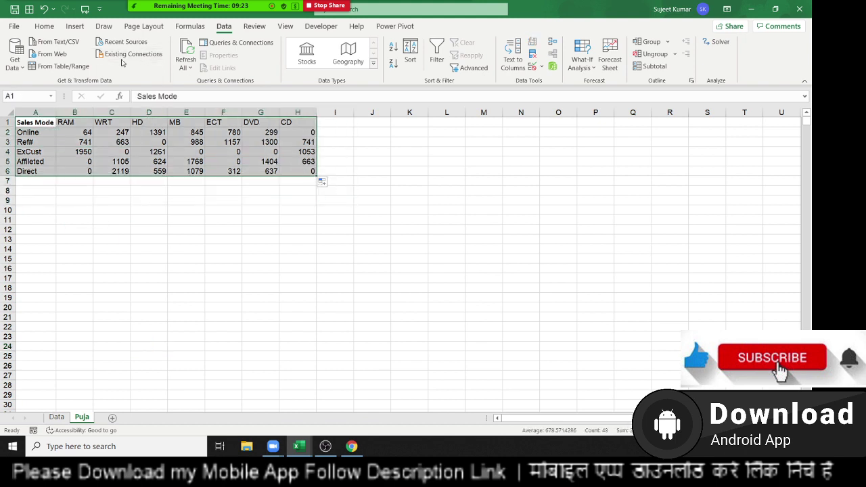
Insert a clustered column chart of the Puja table, placed below it and widened toward column N.
{"action": "left_click", "coordinate": [74, 25]}
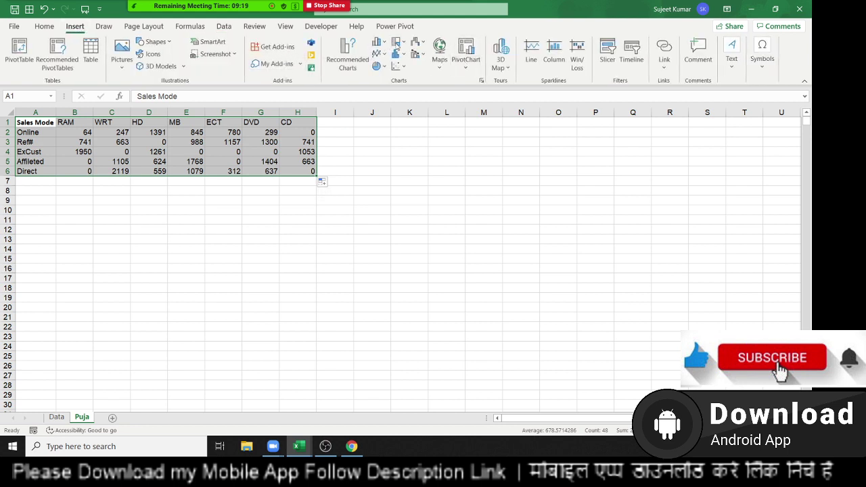
{"action": "left_click", "coordinate": [385, 43]}
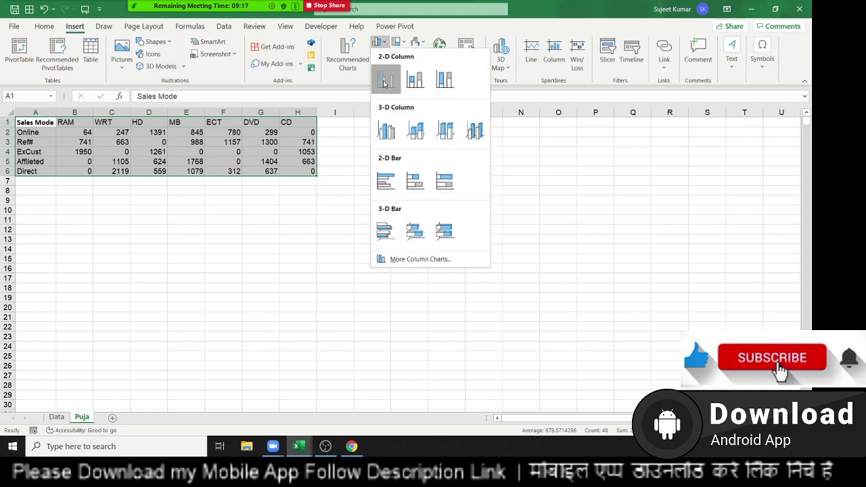
{"action": "left_click", "coordinate": [383, 81]}
{"action": "mouse_move", "coordinate": [347, 199]}
{"action": "left_mouse_down"}
{"action": "mouse_move", "coordinate": [103, 201]}
{"action": "mouse_move", "coordinate": [116, 197]}
{"action": "left_mouse_up"}
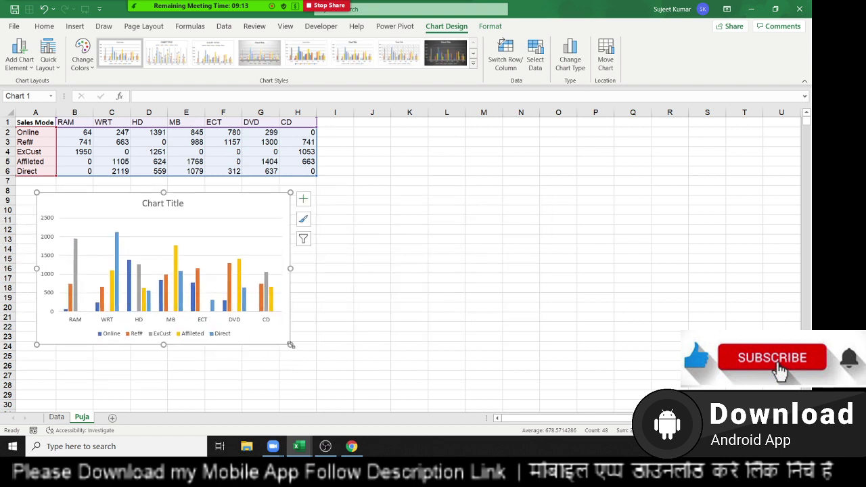
{"action": "left_click_drag", "start_coordinate": [290, 345], "coordinate": [563, 346]}
Apply the dark chart style and nudge the chart slightly left and up.
{"action": "left_click", "coordinate": [483, 385]}
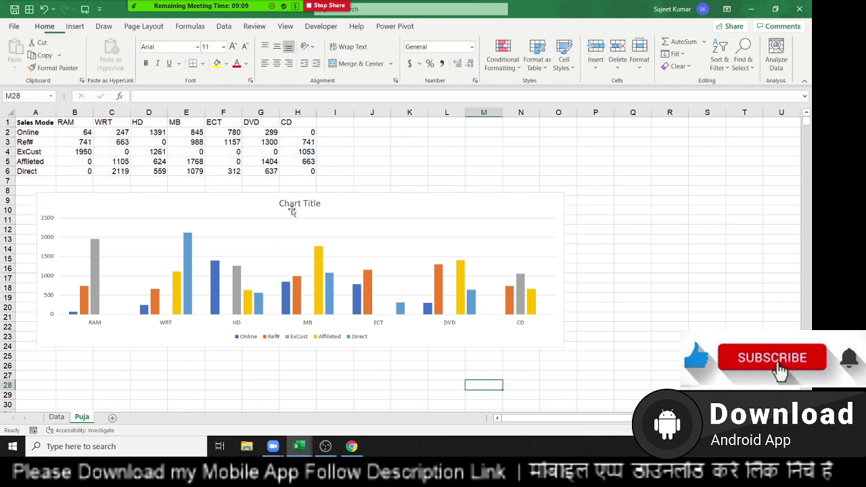
{"action": "left_click", "coordinate": [362, 194]}
{"action": "left_click", "coordinate": [445, 53]}
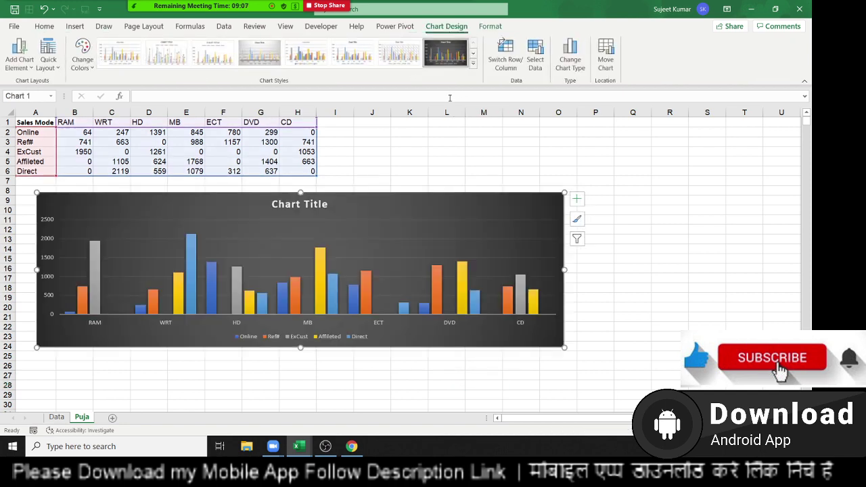
{"action": "left_click_drag", "start_coordinate": [332, 208], "coordinate": [310, 200]}
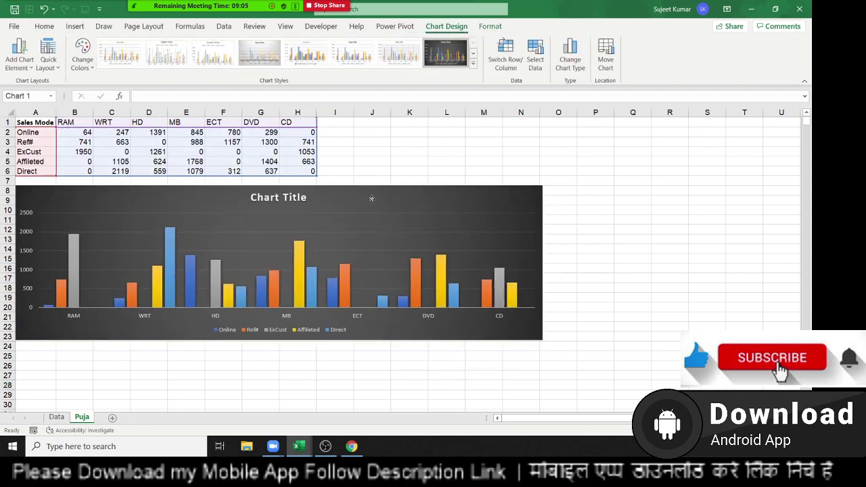
Delete the chart title and deselect the chart.
{"action": "left_click", "coordinate": [309, 198]}
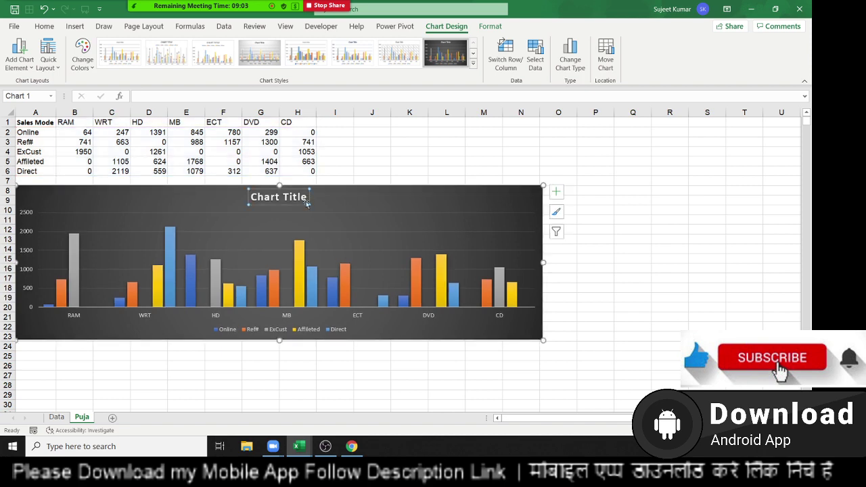
{"action": "key", "text": "Delete"}
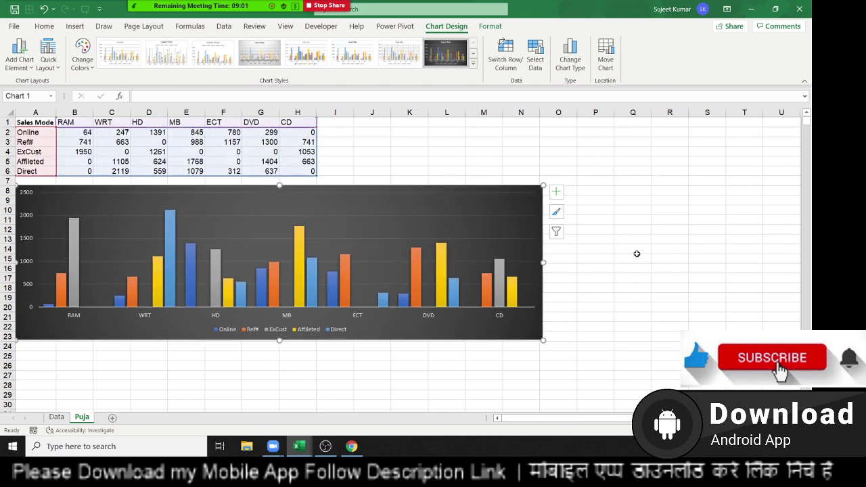
{"action": "left_click", "coordinate": [637, 259]}
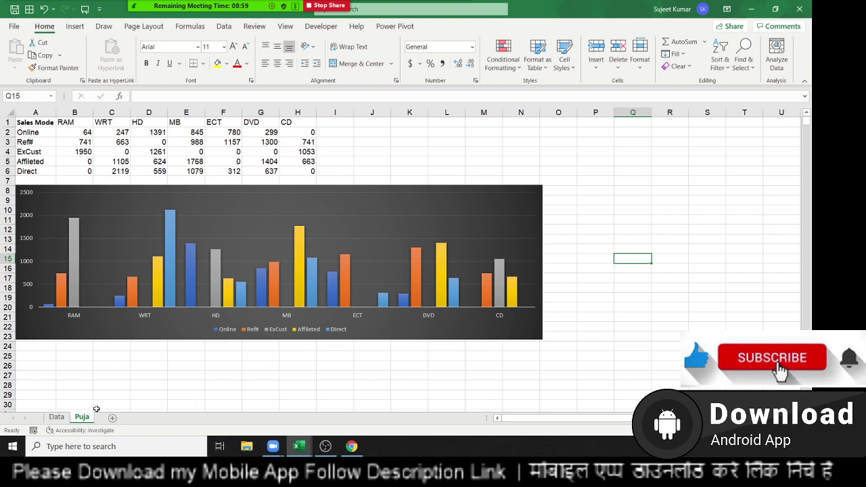
{"action": "left_click_drag", "start_coordinate": [86, 419], "coordinate": [120, 419], "text": "ctrl"}
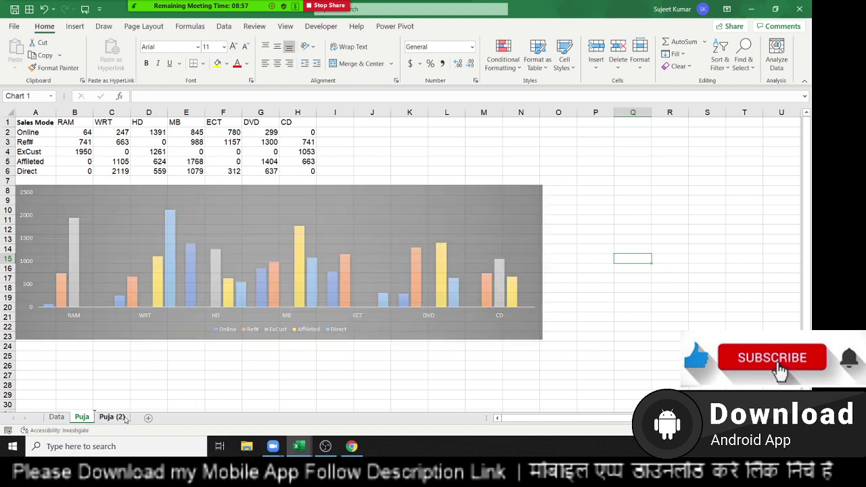
{"action": "double_click", "coordinate": [121, 418]}
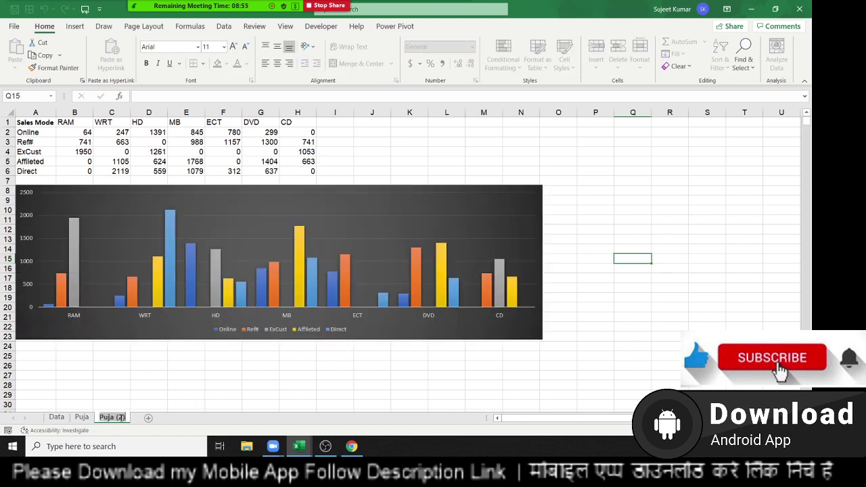
{"action": "type", "text": "Inder"}
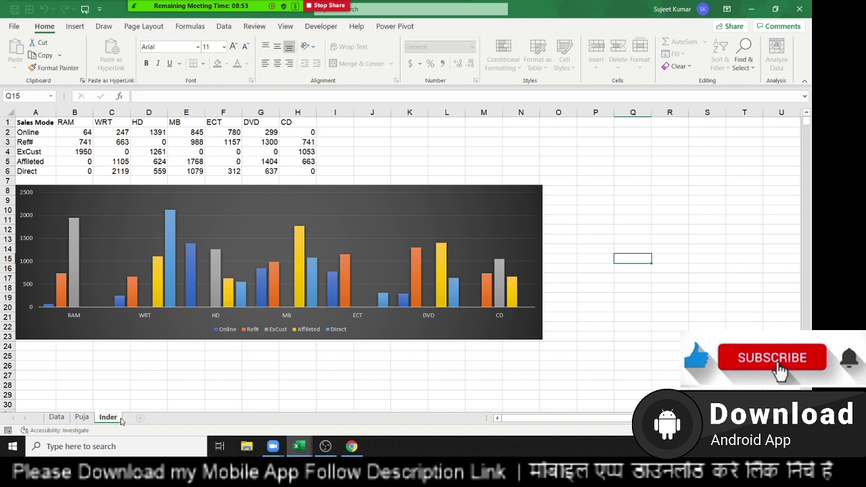
{"action": "key", "text": "Return"}
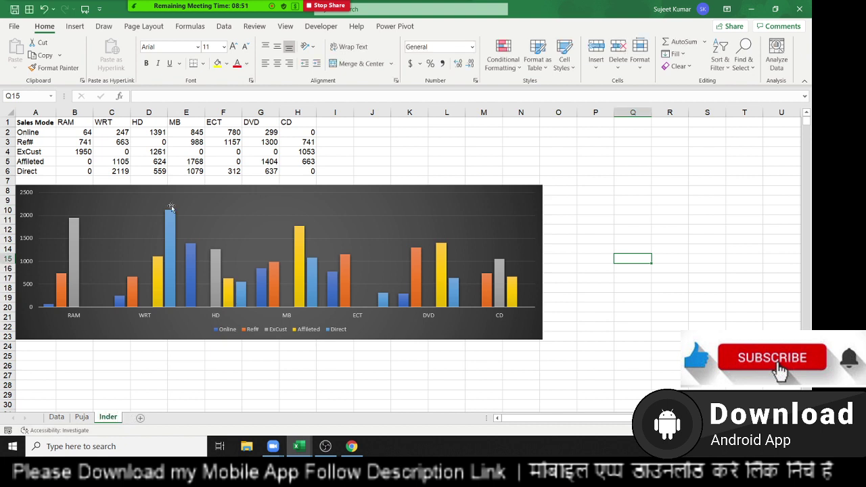
{"action": "left_click", "coordinate": [82, 133]}
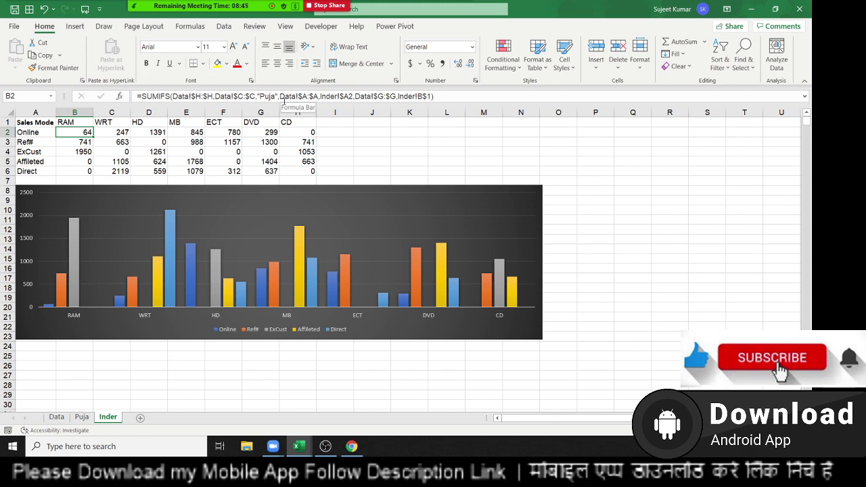
{"action": "left_click_drag", "start_coordinate": [357, 124], "coordinate": [323, 133]}
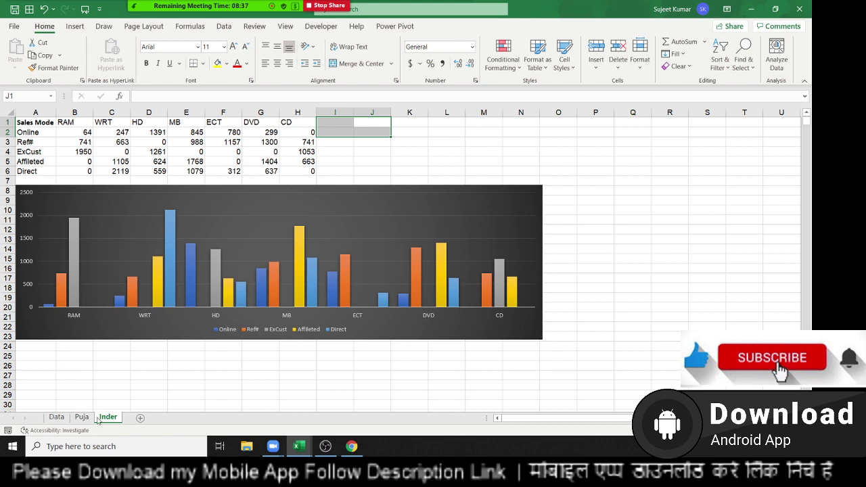
{"action": "right_click", "coordinate": [98, 420]}
{"action": "left_click", "coordinate": [139, 284]}
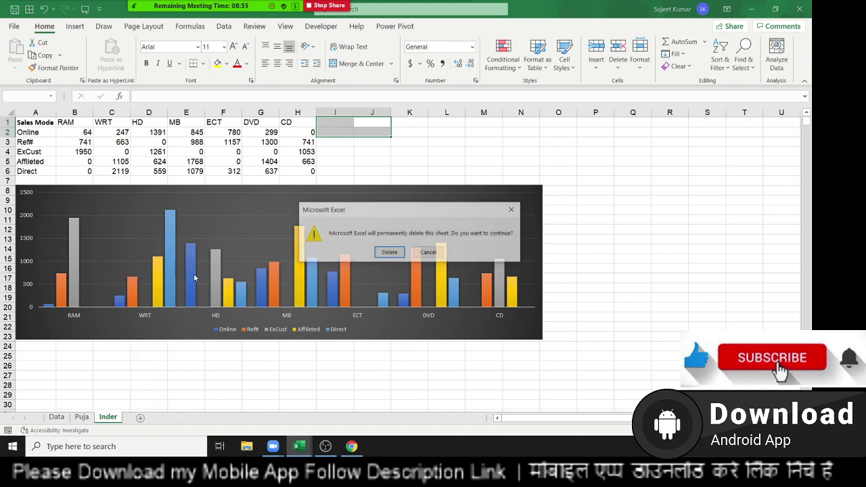
{"action": "left_click", "coordinate": [377, 258]}
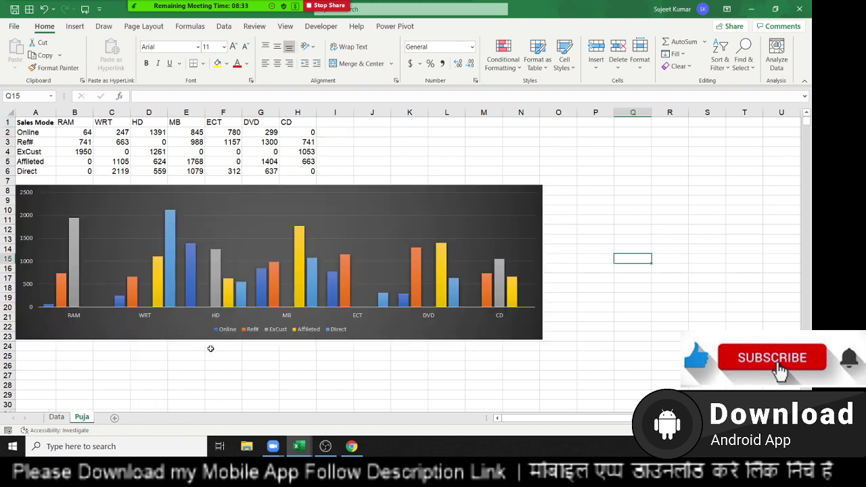
{"action": "left_click", "coordinate": [520, 129]}
{"action": "left_click", "coordinate": [445, 130]}
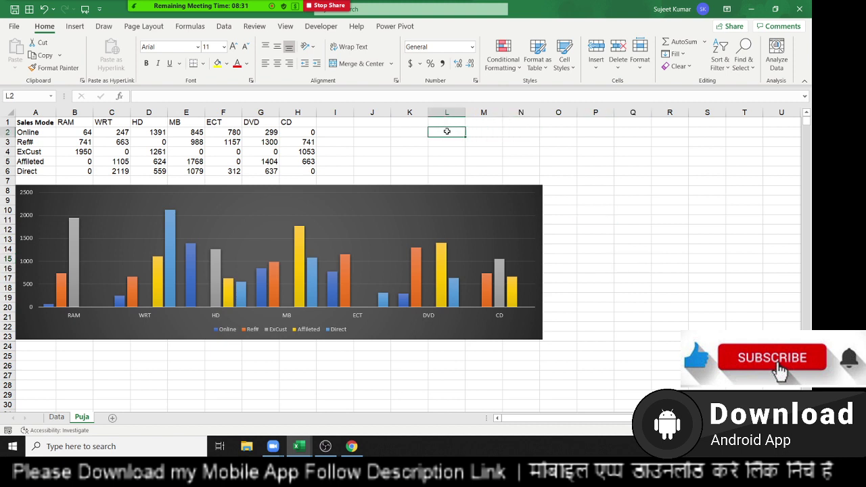
Enter =CELL("filename",O2) in L2, returning the path ending in [Book9.xlsm]Puja.
{"action": "type", "text": "="}
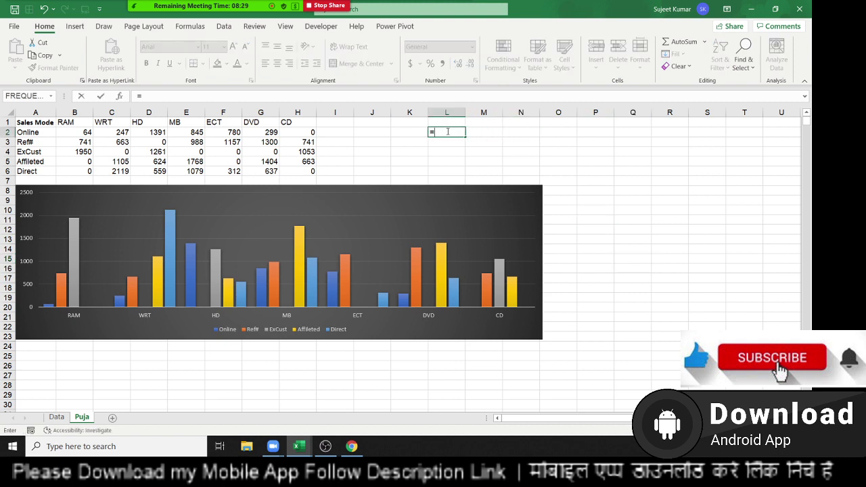
{"action": "type", "text": "cell"}
{"action": "key", "text": "Tab"}
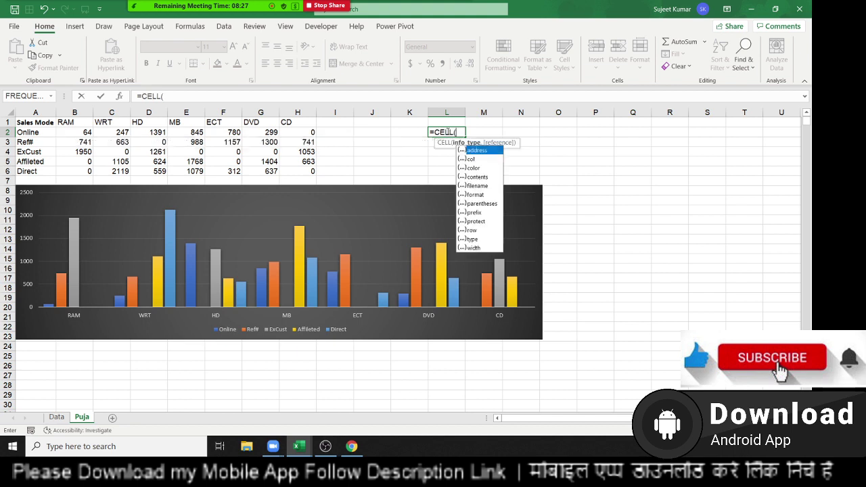
{"action": "key", "text": "Down"}
{"action": "key", "text": "Down"}
{"action": "key", "text": "Down"}
{"action": "key", "text": "Down"}
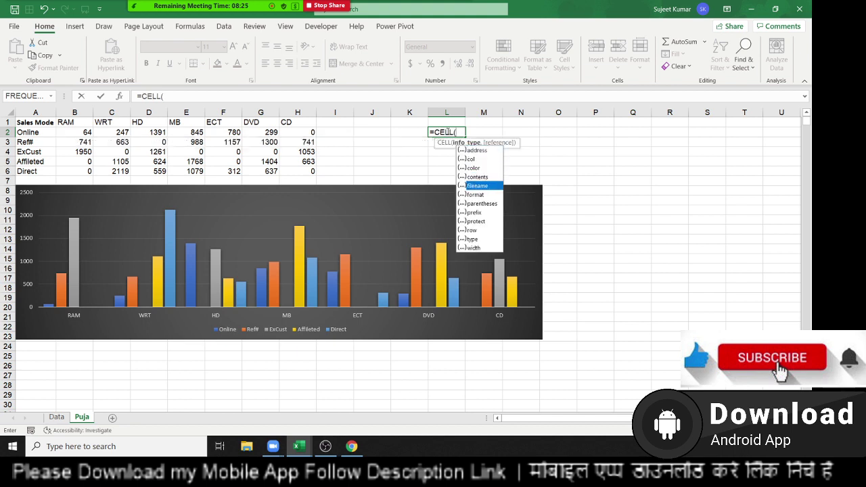
{"action": "key", "text": "Tab"}
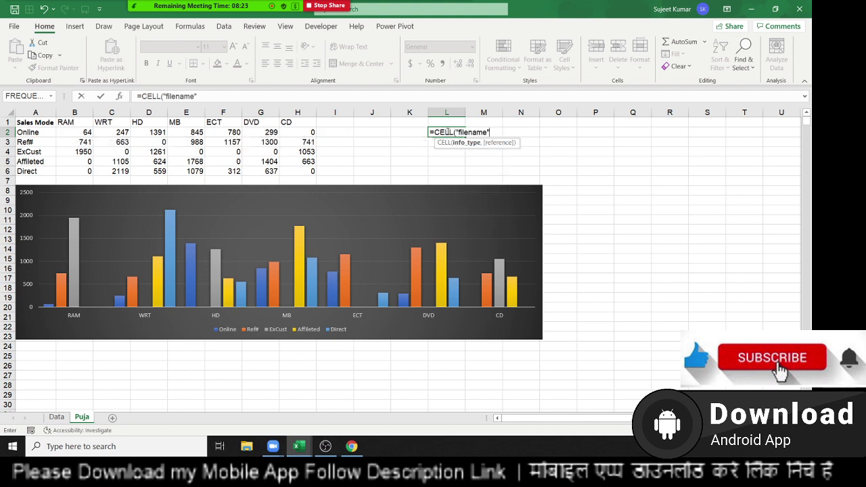
{"action": "type", "text": ","}
{"action": "left_click", "coordinate": [561, 130]}
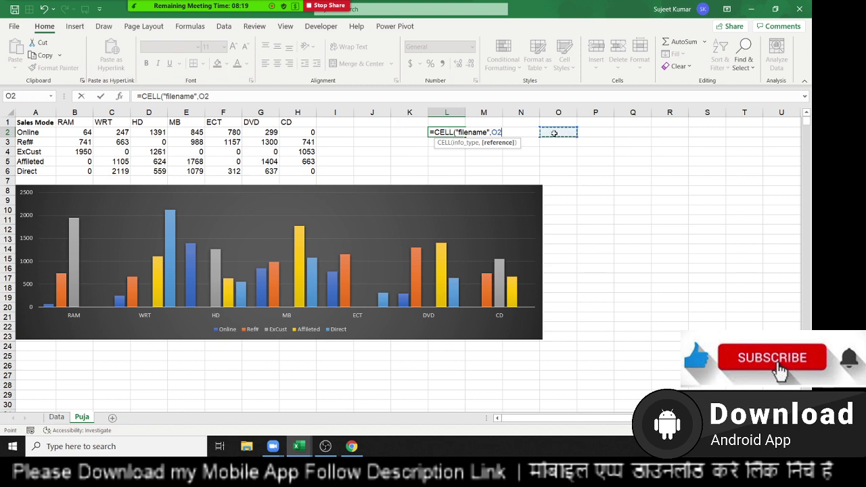
{"action": "key", "text": "ctrl+Return"}
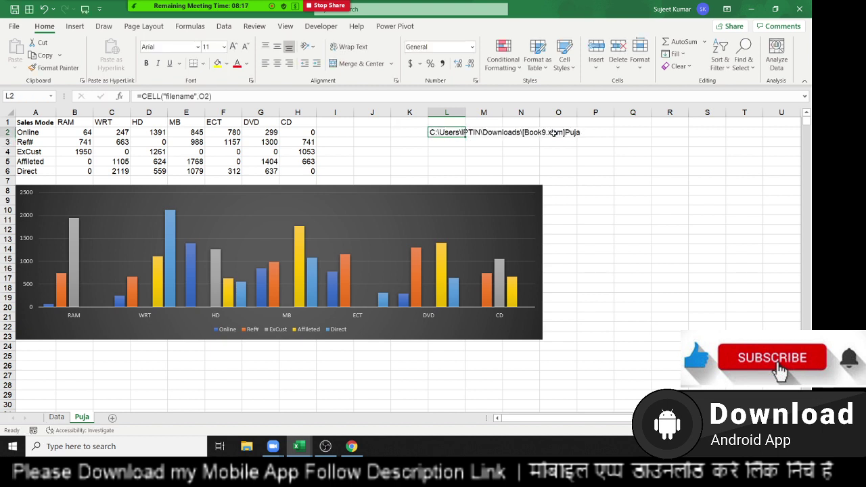
{"action": "key", "text": "Down"}
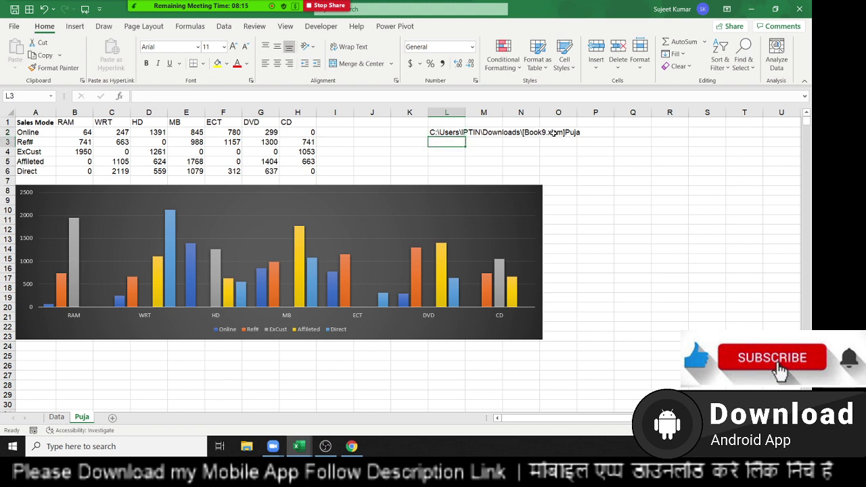
{"action": "key", "text": "Up"}
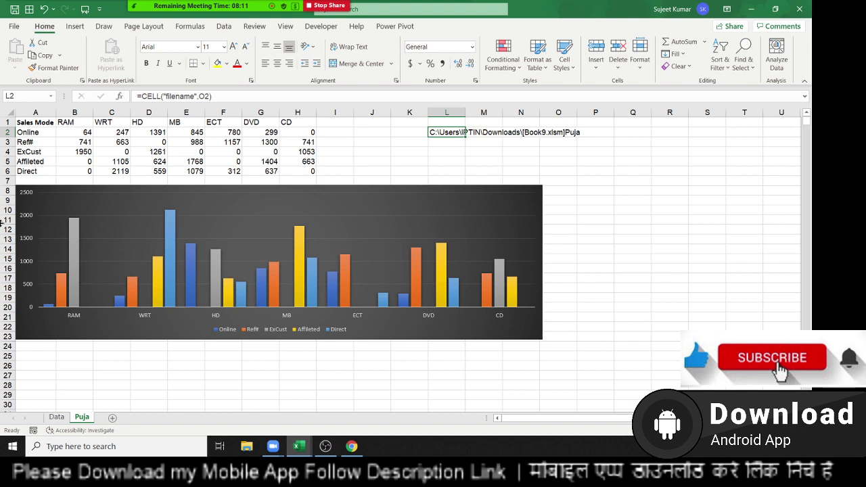
Enter =FIND("]",L2,1) in L3, returning 37.
{"action": "left_click", "coordinate": [452, 146]}
{"action": "type", "text": "=fi"}
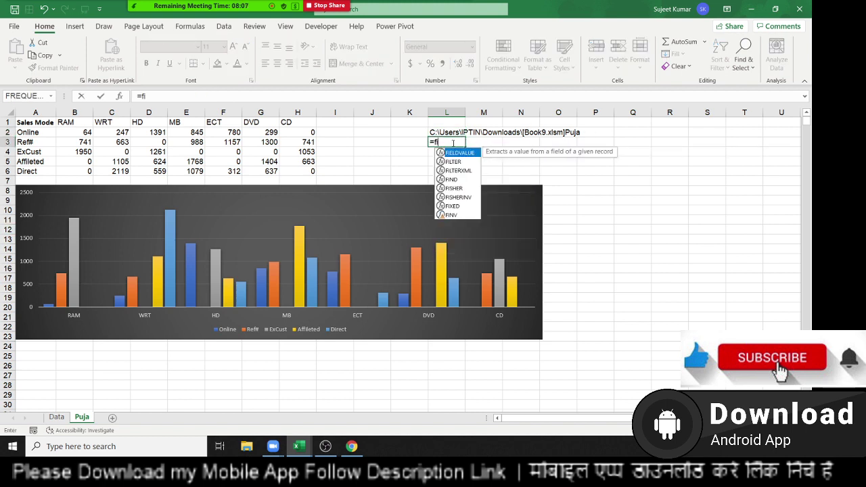
{"action": "type", "text": "n"}
{"action": "key", "text": "Tab"}
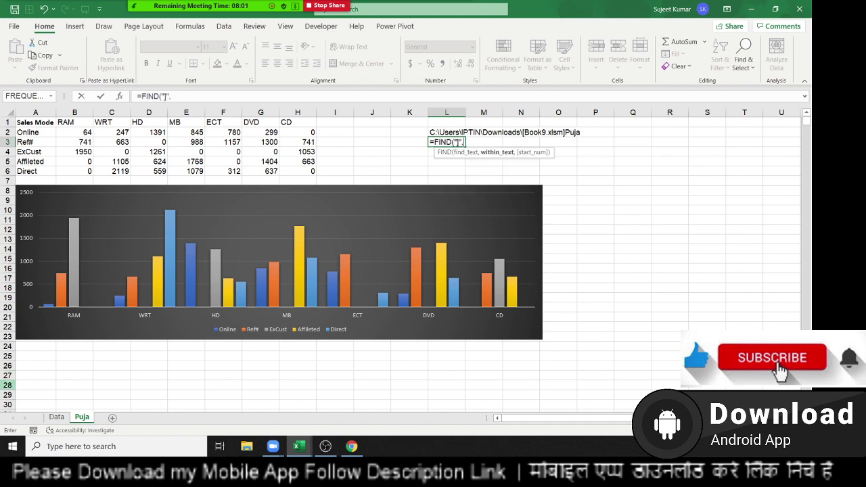
{"action": "type", "text": ","}
{"action": "left_click", "coordinate": [451, 133]}
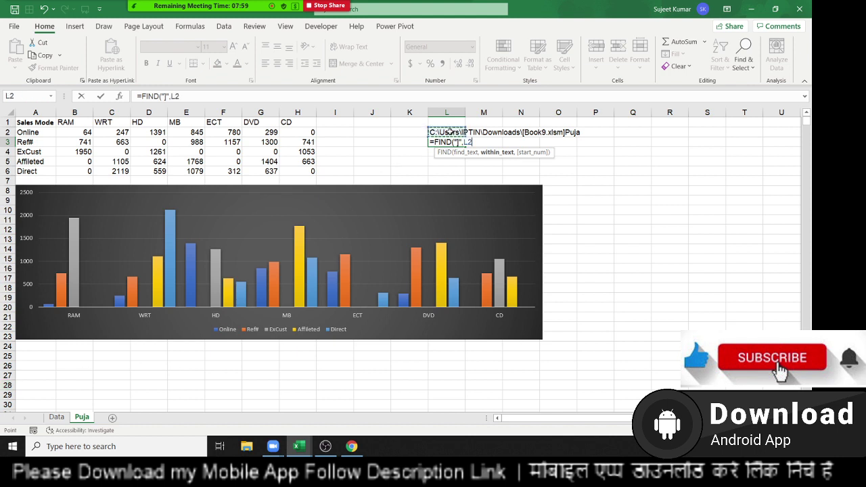
{"action": "type", "text": ",1"}
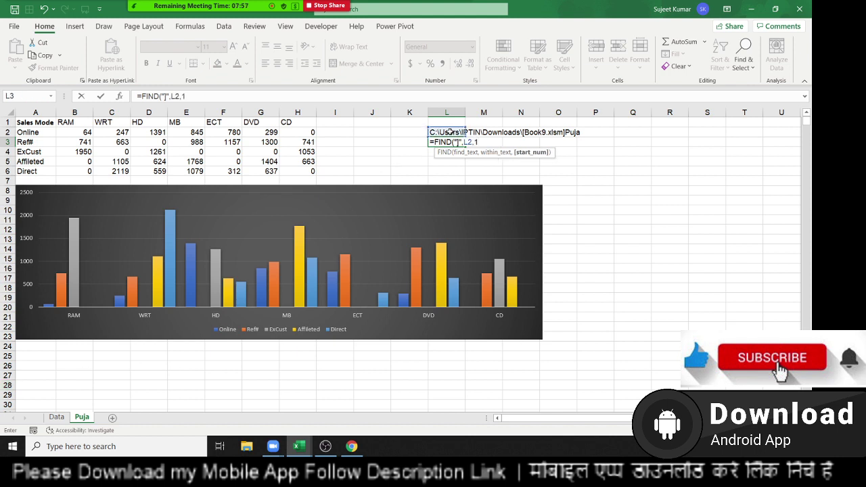
{"action": "key", "text": "Return"}
{"action": "key", "text": "Up"}
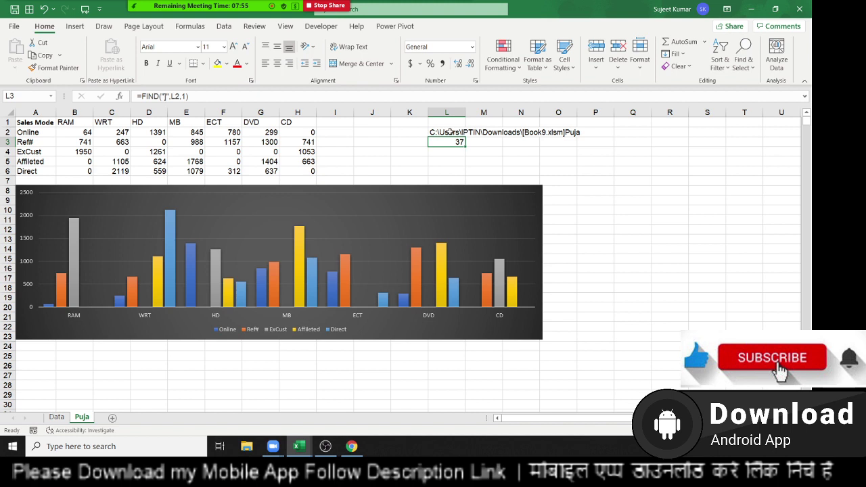
{"action": "key", "text": "Down"}
Enter =RIGHT(L2,LEN(L2)-L3) in L4, accepting the suggested correction, to extract Puja.
{"action": "type", "text": "=ri"}
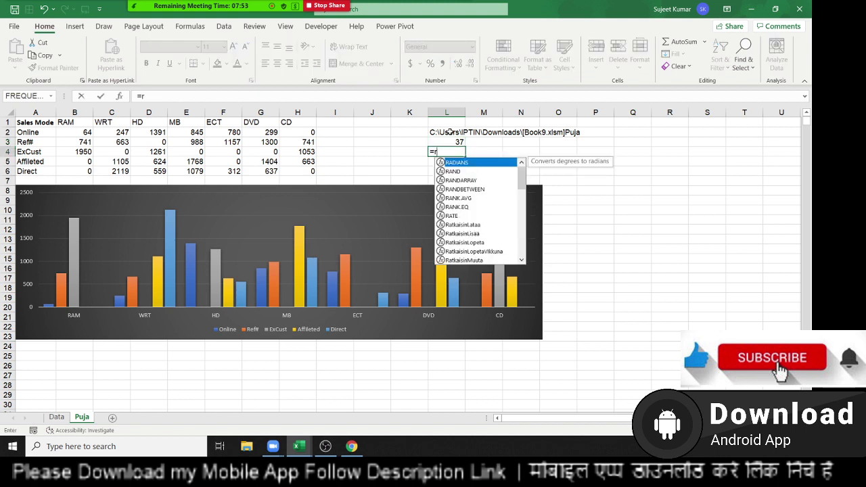
{"action": "key", "text": "Tab"}
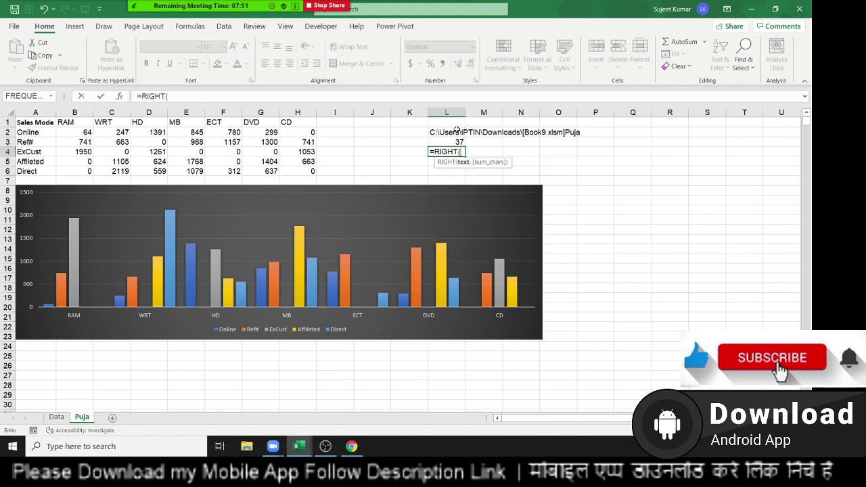
{"action": "left_click", "coordinate": [451, 132]}
{"action": "type", "text": ","}
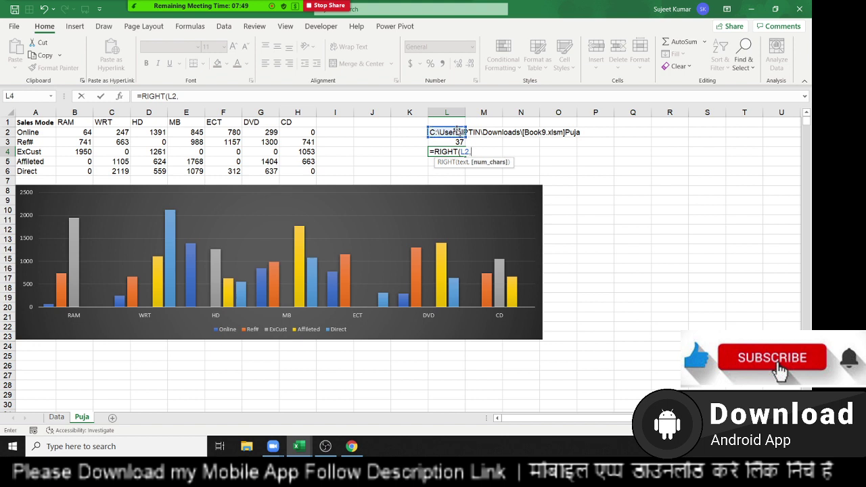
{"action": "type", "text": "len"}
{"action": "key", "text": "Tab"}
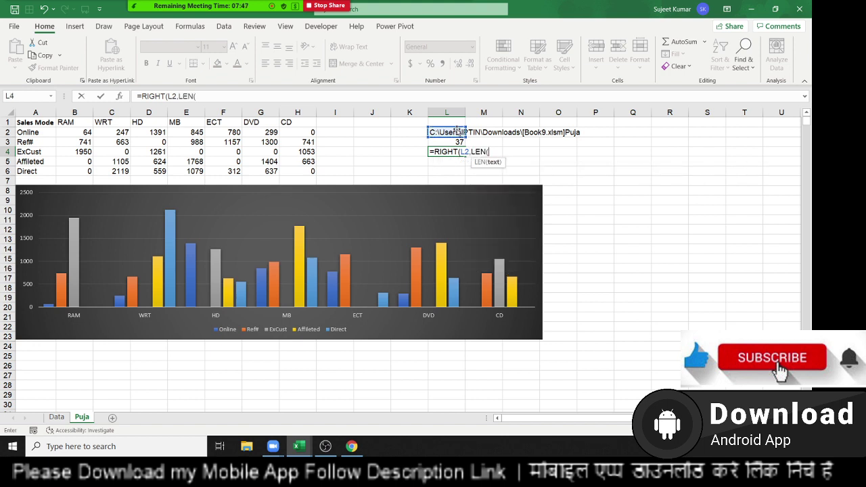
{"action": "left_click", "coordinate": [439, 132]}
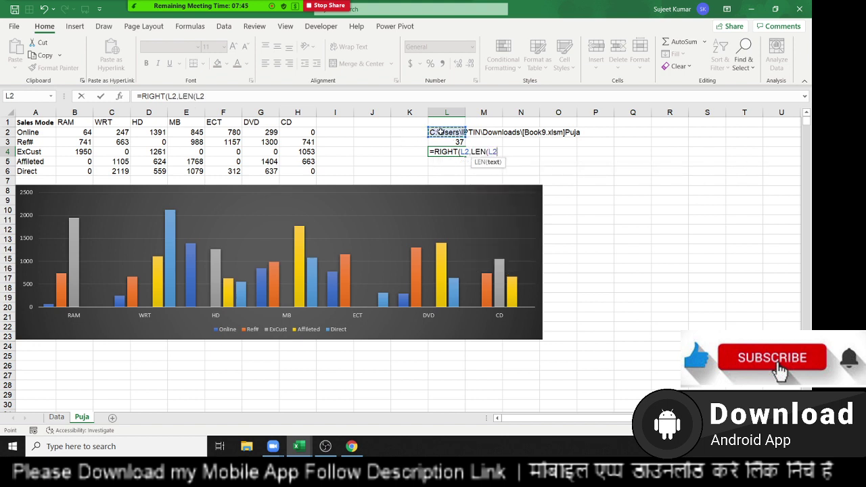
{"action": "type", "text": ")-"}
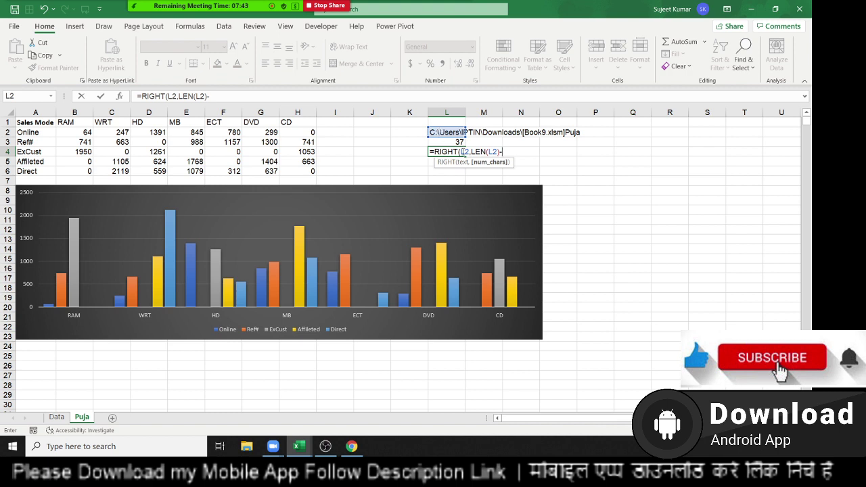
{"action": "left_click", "coordinate": [458, 142]}
{"action": "key", "text": "Return"}
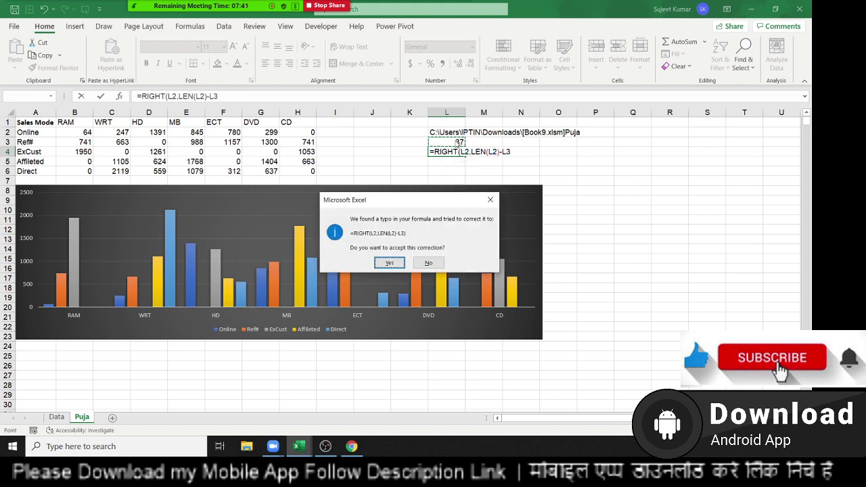
{"action": "key", "text": "Return"}
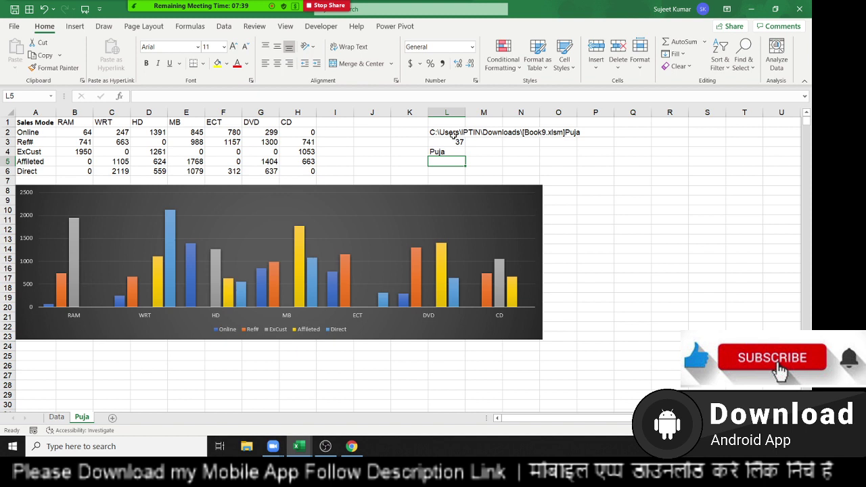
{"action": "left_click", "coordinate": [450, 133]}
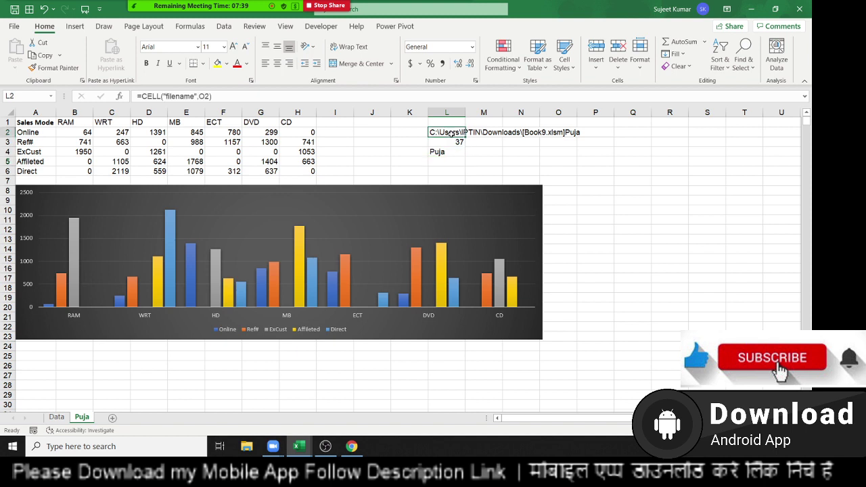
Replace L2 in L3's FIND formula with the CELL("filename",O2) expression.
{"action": "left_click", "coordinate": [149, 96]}
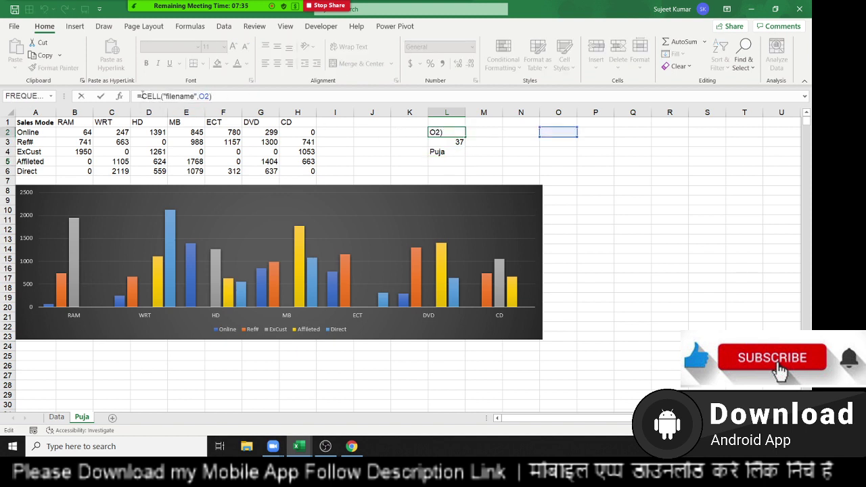
{"action": "key", "text": "ctrl+Return"}
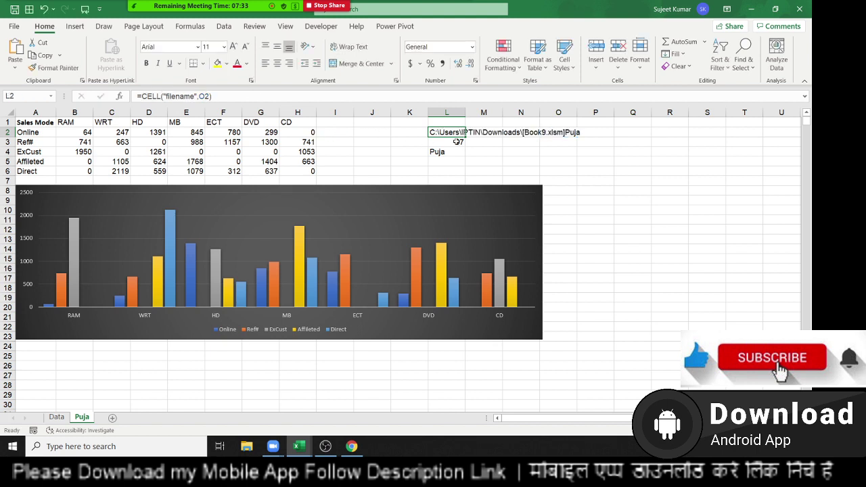
{"action": "double_click", "coordinate": [458, 143]}
{"action": "double_click", "coordinate": [468, 142]}
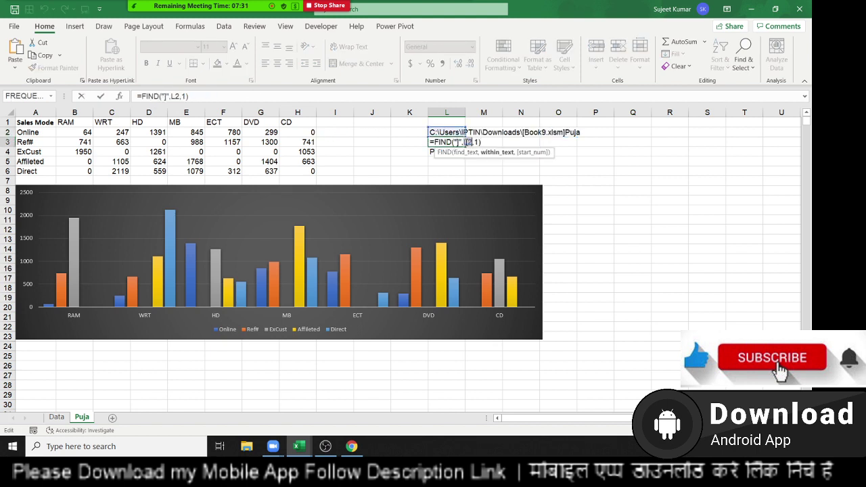
{"action": "key", "text": "ctrl+v"}
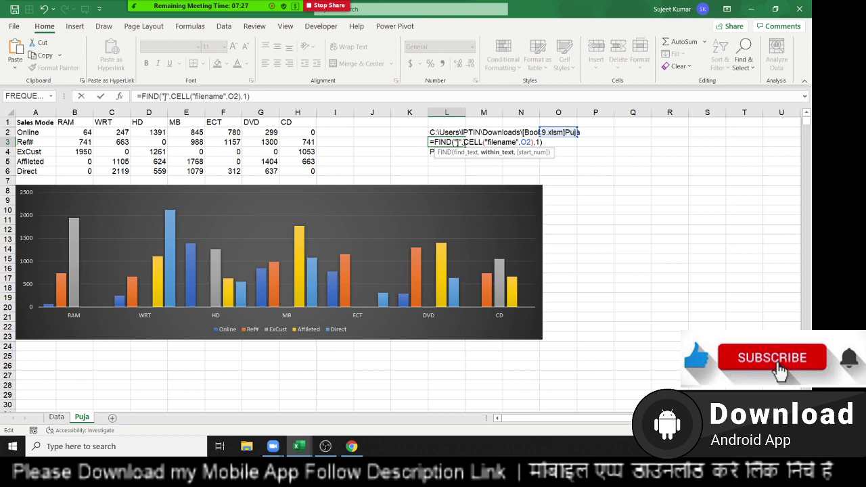
{"action": "key", "text": "ctrl+Return"}
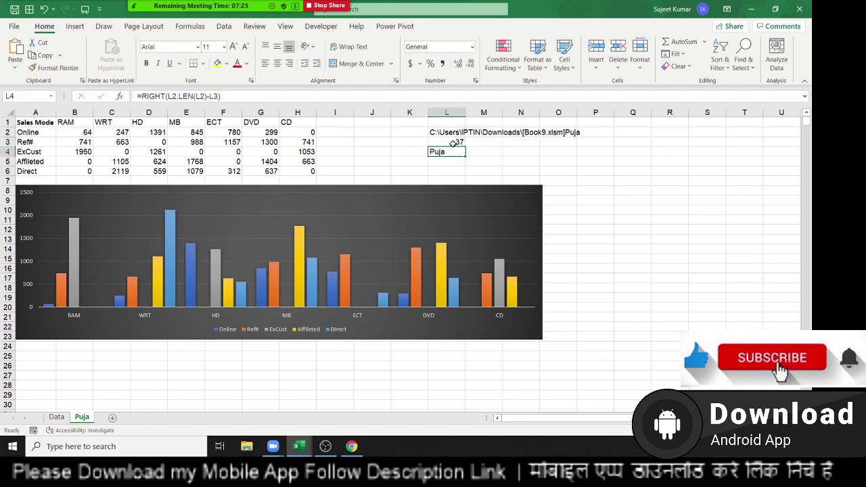
{"action": "double_click", "coordinate": [455, 142]}
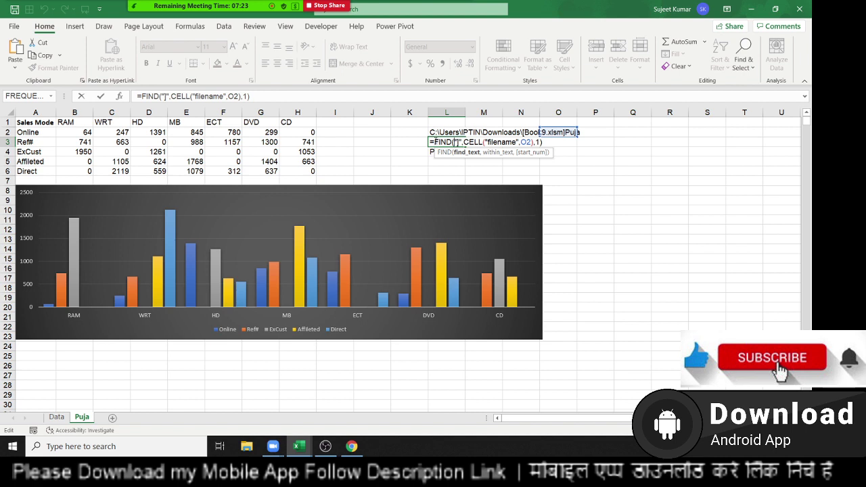
{"action": "key", "text": "Escape"}
Swap the L2 reference in L4's RIGHT formula for CELL("filename",O2).
{"action": "left_click", "coordinate": [448, 151]}
{"action": "double_click", "coordinate": [448, 151]}
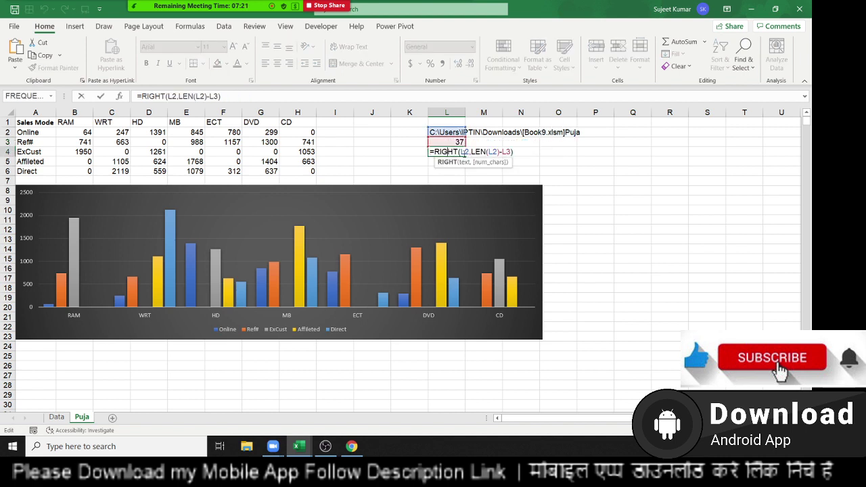
{"action": "double_click", "coordinate": [467, 152]}
{"action": "key", "text": "ctrl+v"}
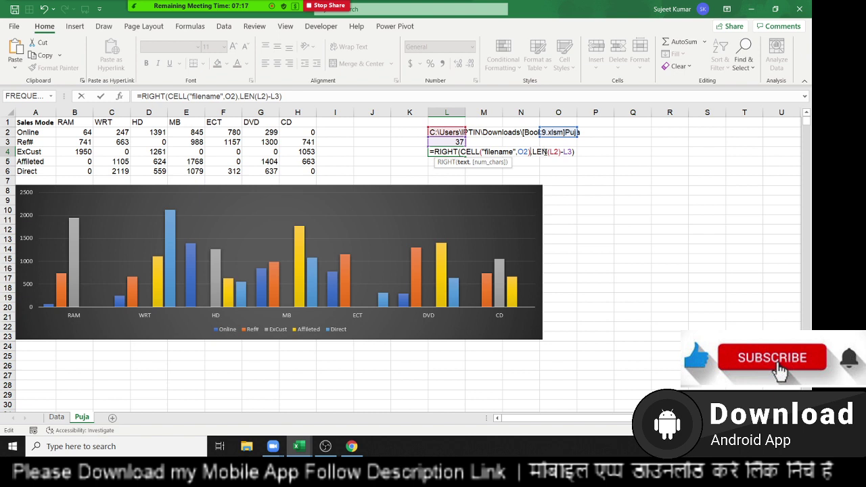
{"action": "double_click", "coordinate": [553, 152]}
{"action": "key", "text": "ctrl+v"}
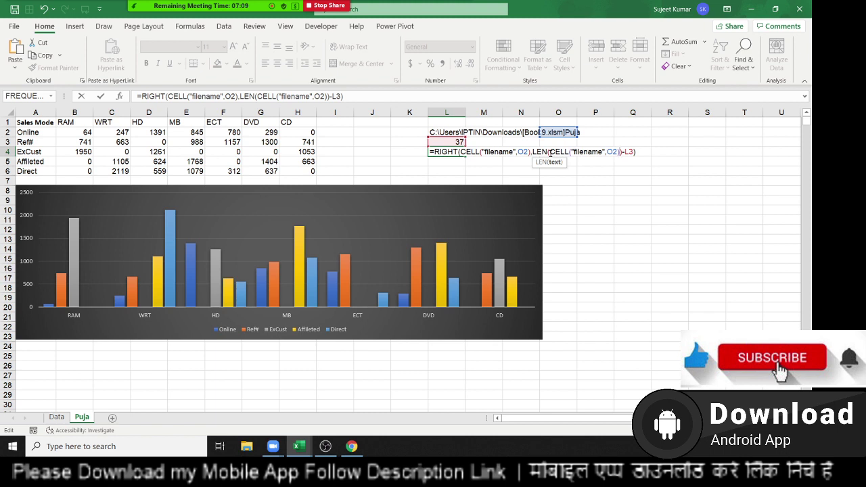
{"action": "key", "text": "Escape"}
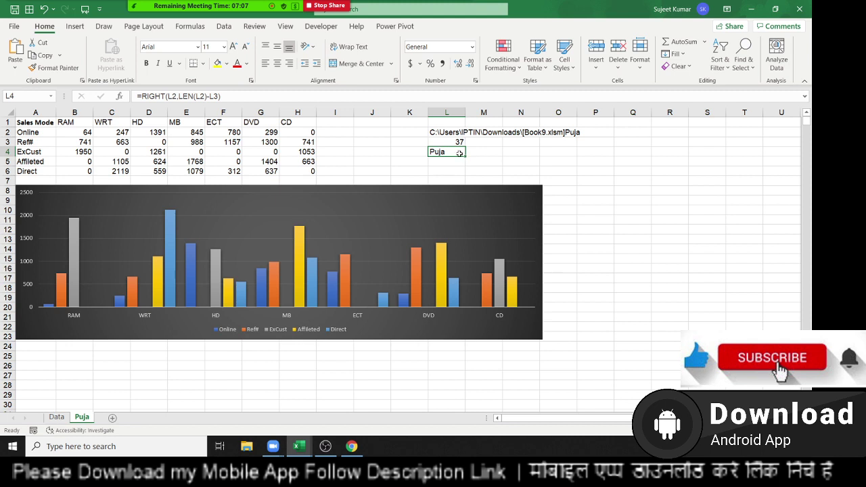
{"action": "double_click", "coordinate": [460, 152]}
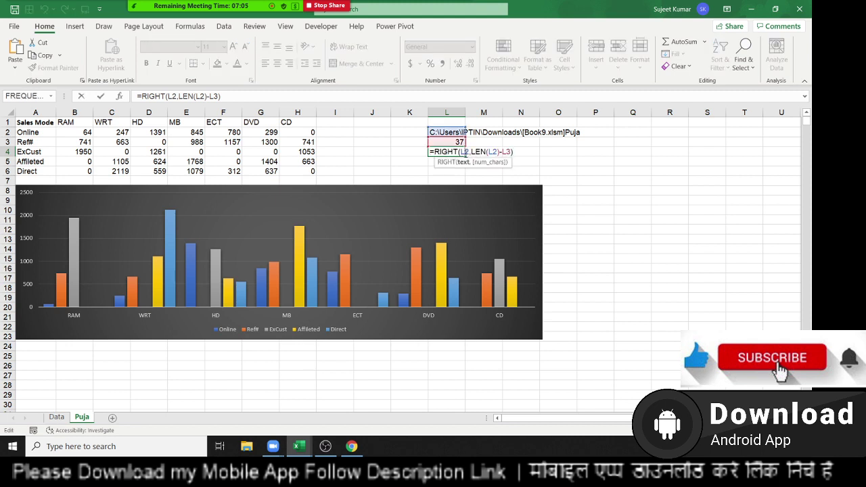
{"action": "double_click", "coordinate": [464, 152]}
{"action": "key", "text": "ctrl+v"}
{"action": "key", "text": "Return"}
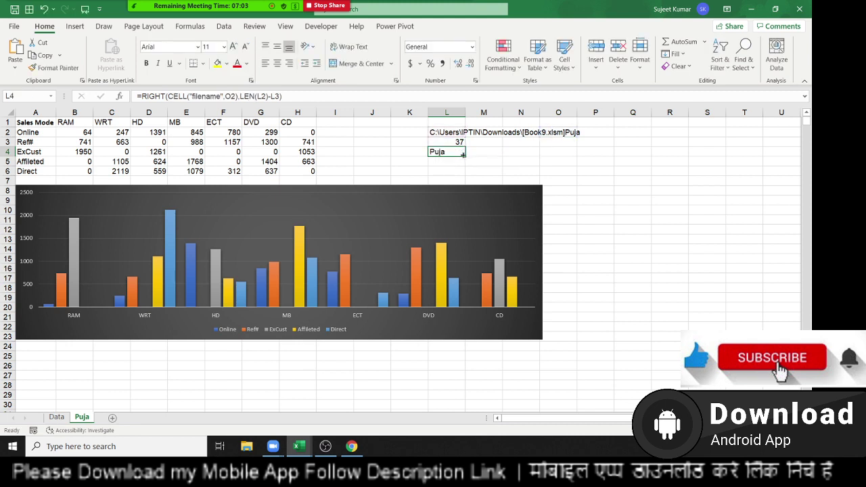
Copy L3's nested FIND expression and replace L4's remaining L2 references inside RIGHT and LEN.
{"action": "double_click", "coordinate": [452, 142]}
{"action": "double_click", "coordinate": [454, 142]}
{"action": "key", "text": "ctrl+v"}
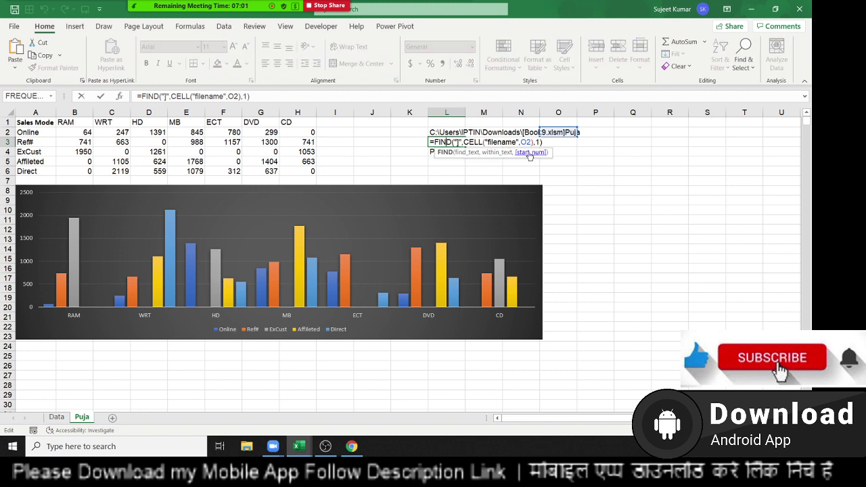
{"action": "key", "text": "ctrl+Return"}
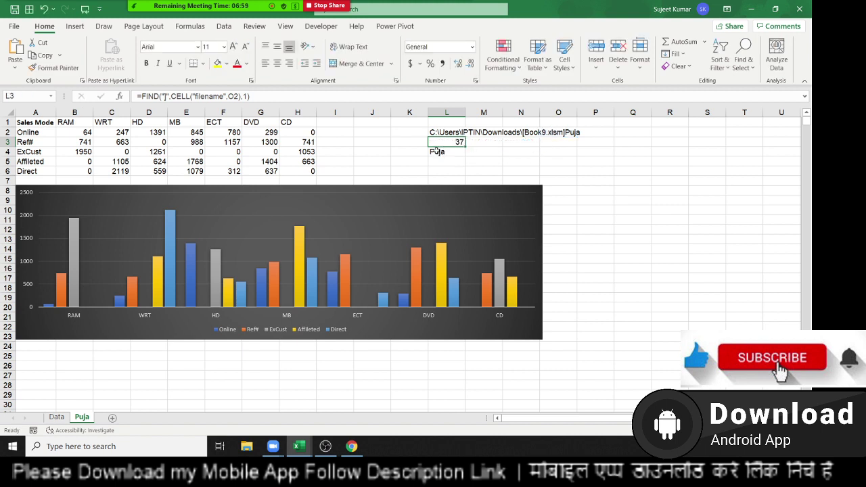
{"action": "double_click", "coordinate": [435, 152]}
{"action": "double_click", "coordinate": [465, 152]}
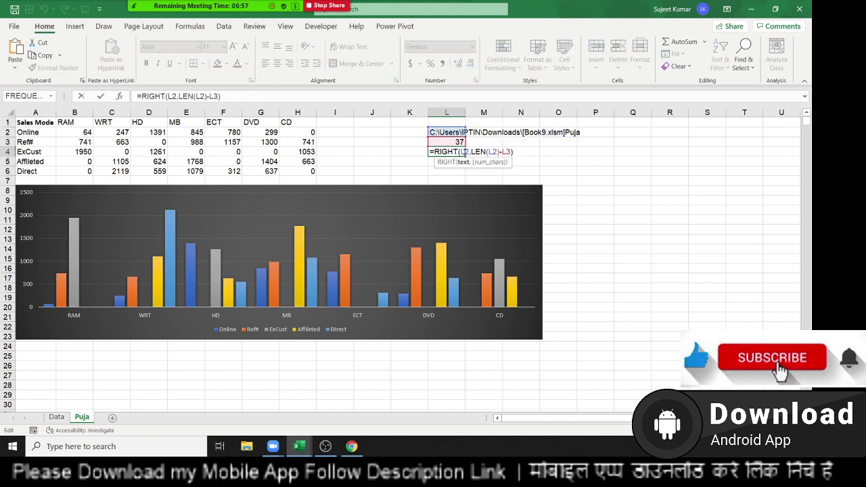
{"action": "key", "text": "ctrl+v"}
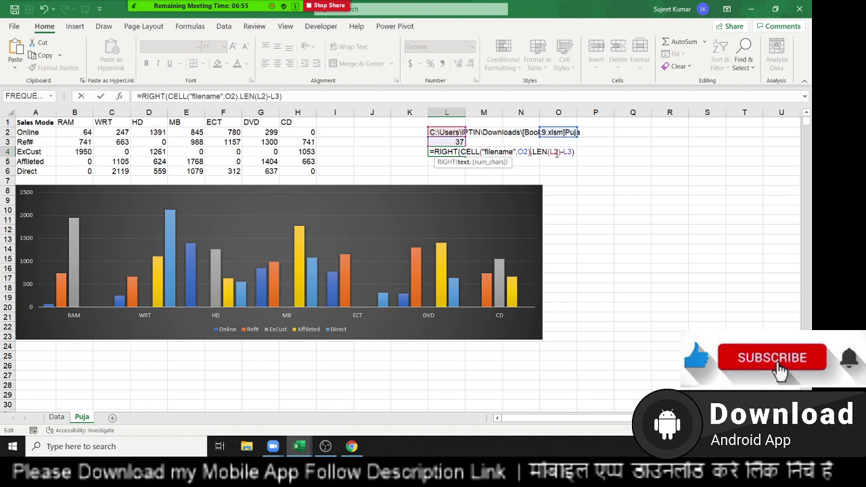
{"action": "double_click", "coordinate": [555, 152]}
{"action": "key", "text": "ctrl+v"}
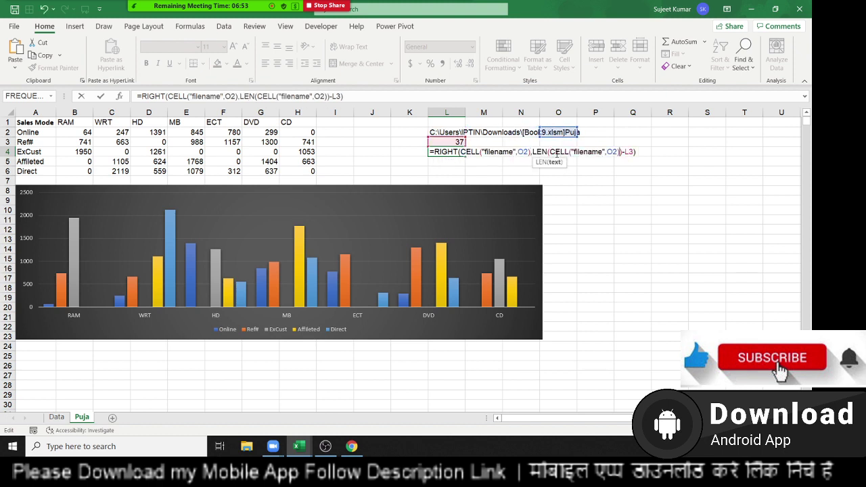
{"action": "key", "text": "Return"}
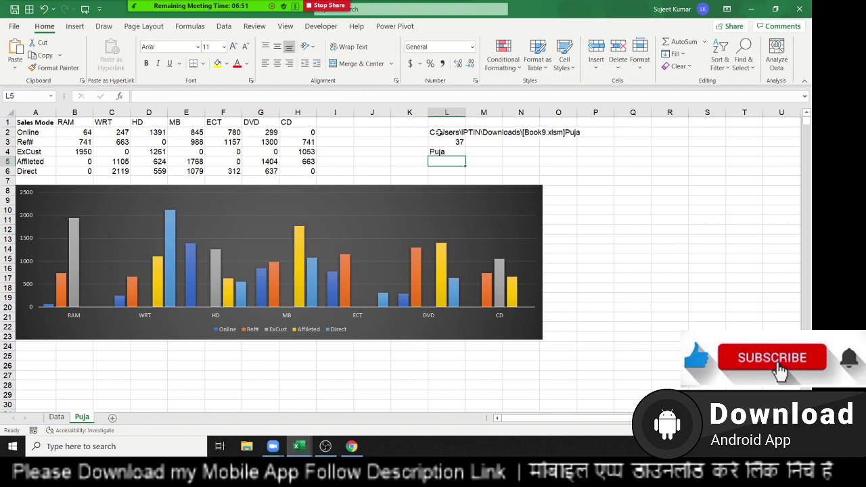
Replace L3 in L4 with the FIND expression, making the sheet-name formula fully nested.
{"action": "left_click", "coordinate": [448, 135]}
{"action": "double_click", "coordinate": [448, 142]}
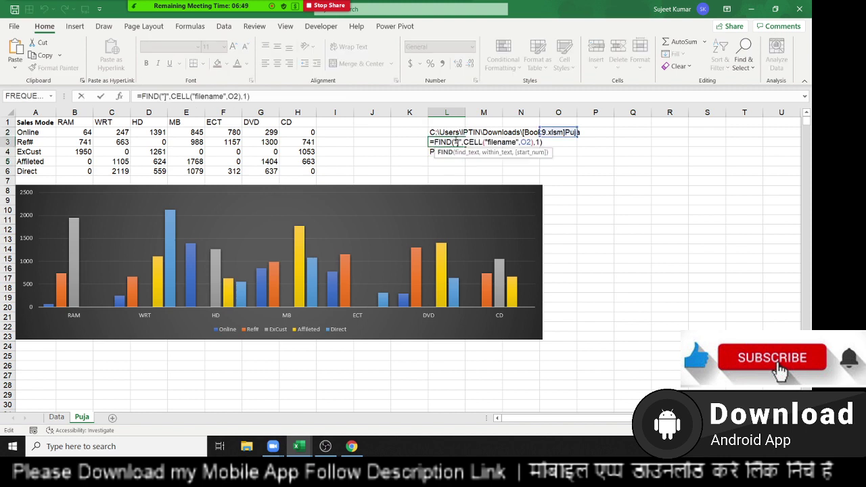
{"action": "key", "text": "Return"}
{"action": "double_click", "coordinate": [452, 151]}
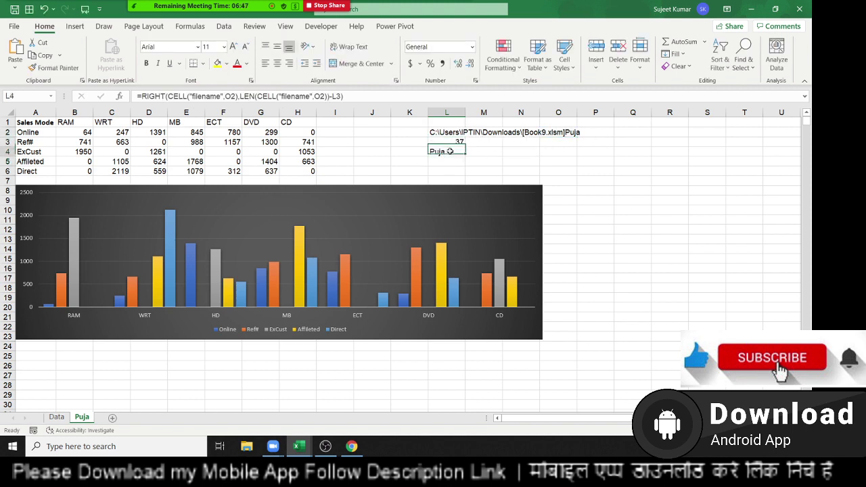
{"action": "double_click", "coordinate": [628, 152]}
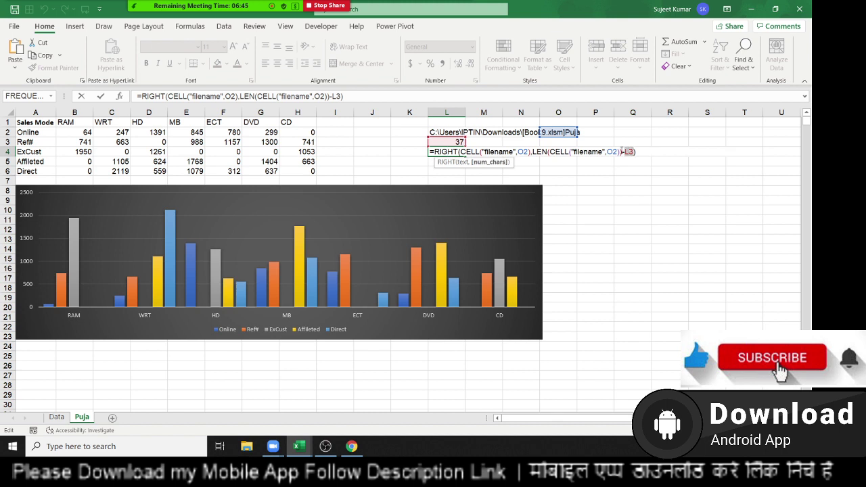
{"action": "key", "text": "ctrl+v"}
{"action": "key", "text": "Return"}
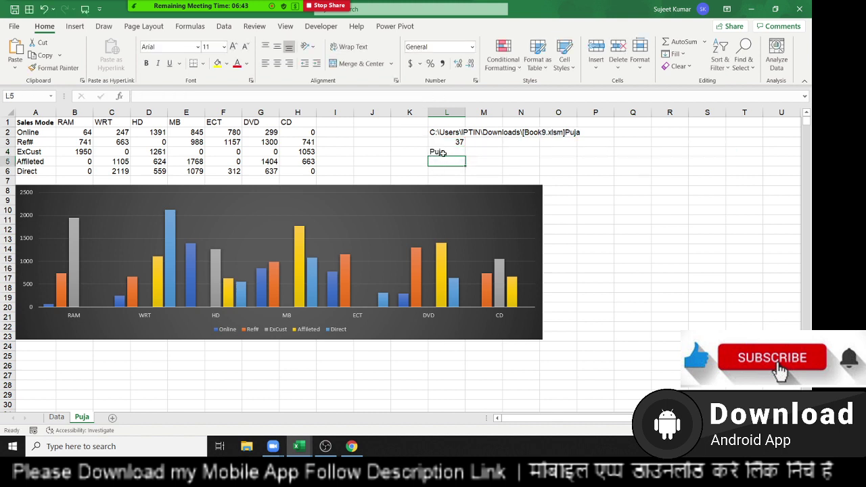
Copy the complete nested sheet-name formula text from L4.
{"action": "left_click", "coordinate": [440, 152]}
{"action": "double_click", "coordinate": [438, 152]}
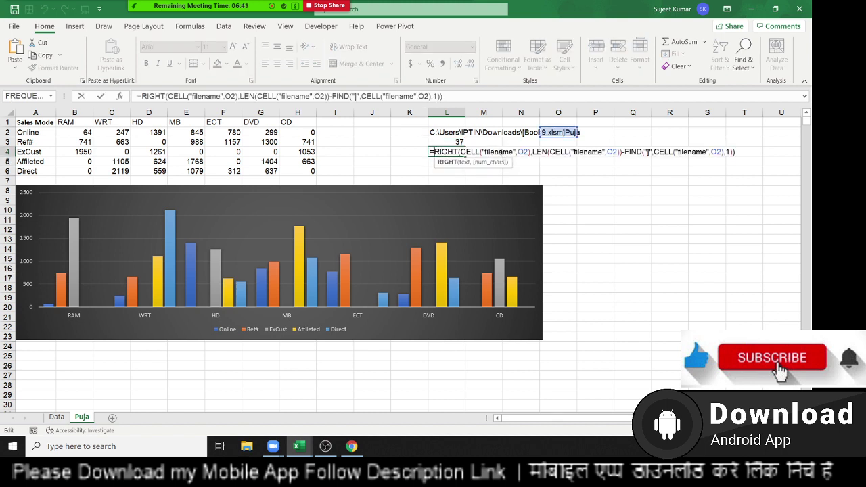
{"action": "left_click_drag", "start_coordinate": [434, 151], "coordinate": [736, 152]}
{"action": "key", "text": "ctrl+c"}
{"action": "key", "text": "Escape"}
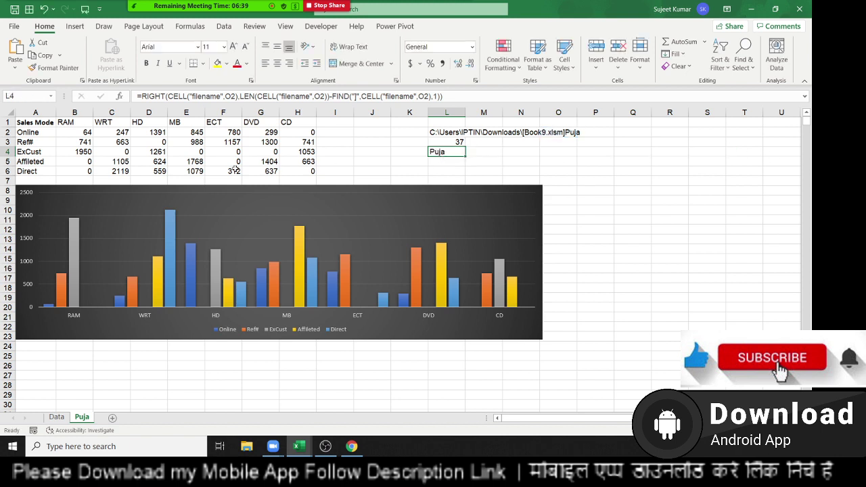
Replace the hard-coded "Puja" criterion in B2's SUMIFS with the pasted sheet-name formula.
{"action": "left_click", "coordinate": [84, 132]}
{"action": "double_click", "coordinate": [85, 133]}
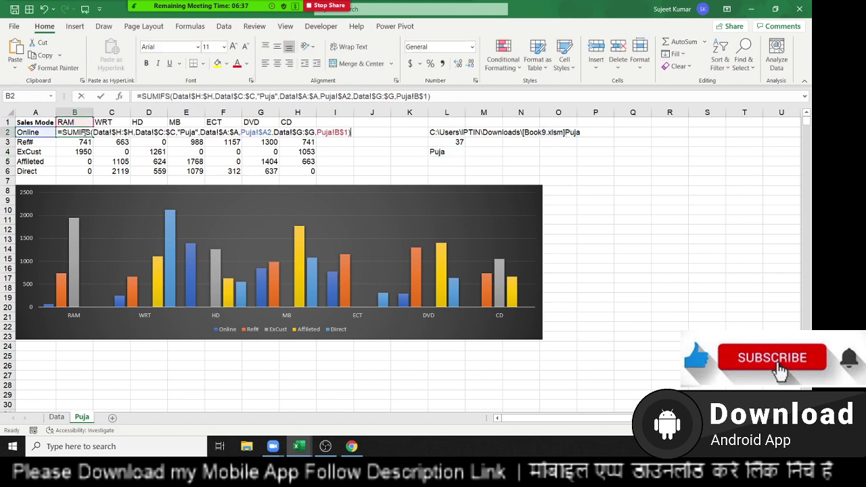
{"action": "left_click", "coordinate": [179, 132]}
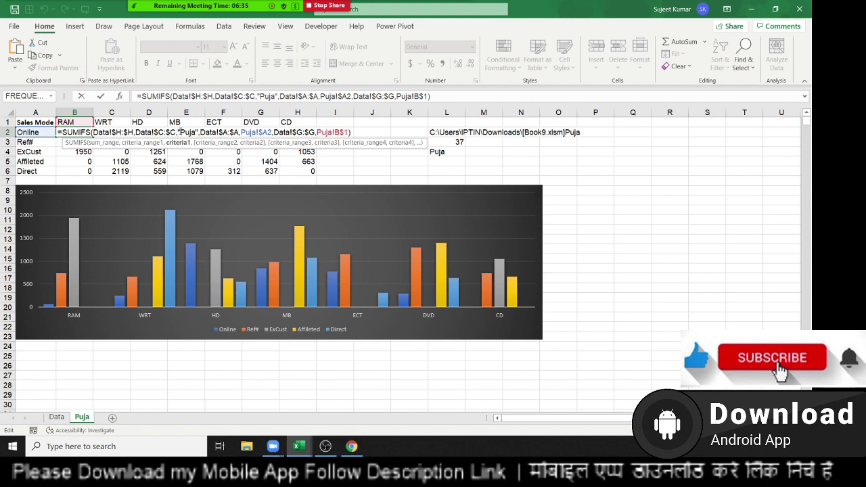
{"action": "left_click_drag", "start_coordinate": [179, 132], "coordinate": [196, 132]}
{"action": "key", "text": "BackSpace"}
{"action": "key", "text": "BackSpace"}
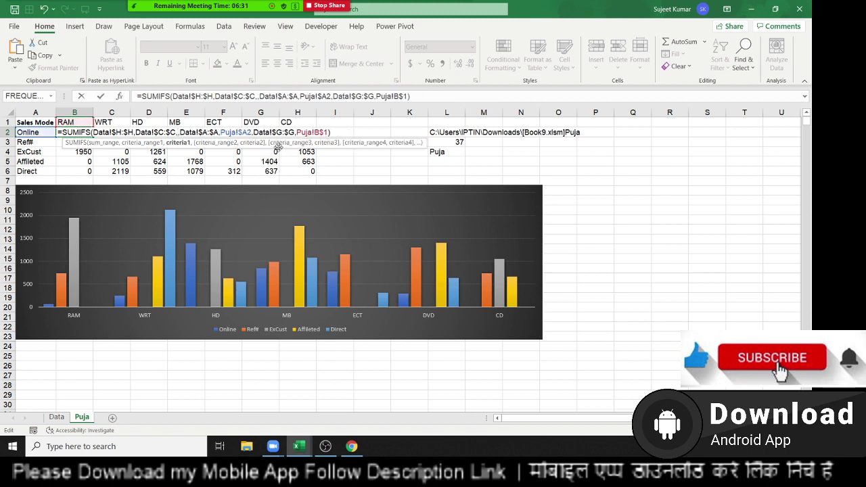
{"action": "key", "text": "ctrl+v"}
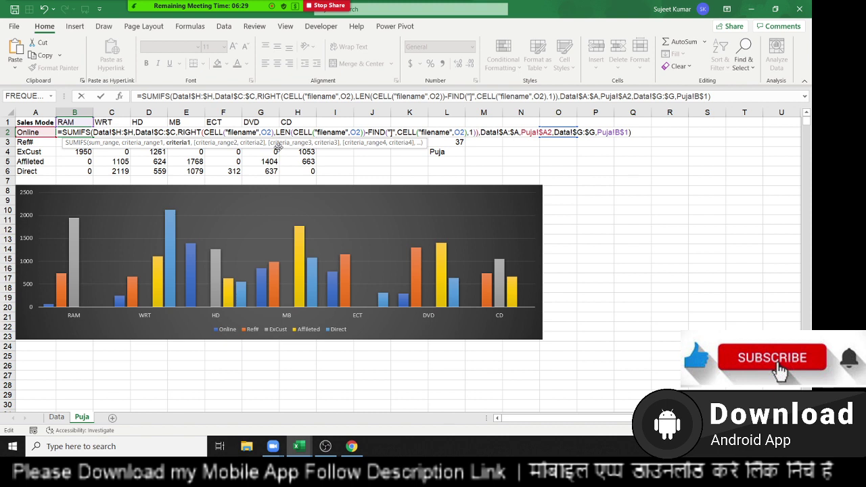
{"action": "key", "text": "Return"}
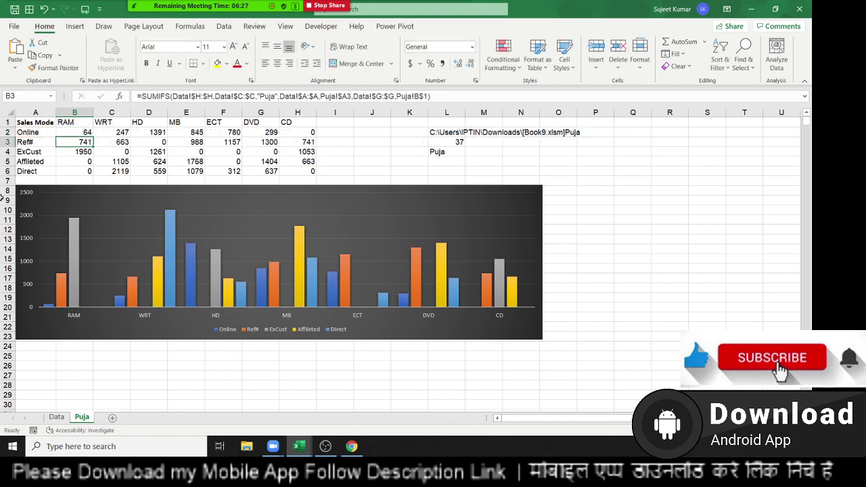
Fill B2's formula across and down through H6.
{"action": "left_click", "coordinate": [84, 126]}
{"action": "left_click", "coordinate": [86, 132]}
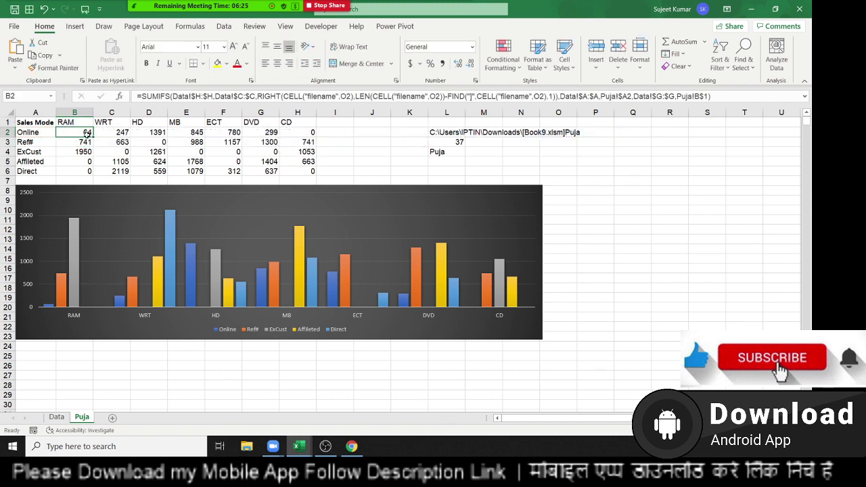
{"action": "mouse_move", "coordinate": [92, 138]}
{"action": "left_mouse_down"}
{"action": "mouse_move", "coordinate": [316, 139]}
{"action": "mouse_move", "coordinate": [316, 176]}
{"action": "left_mouse_up"}
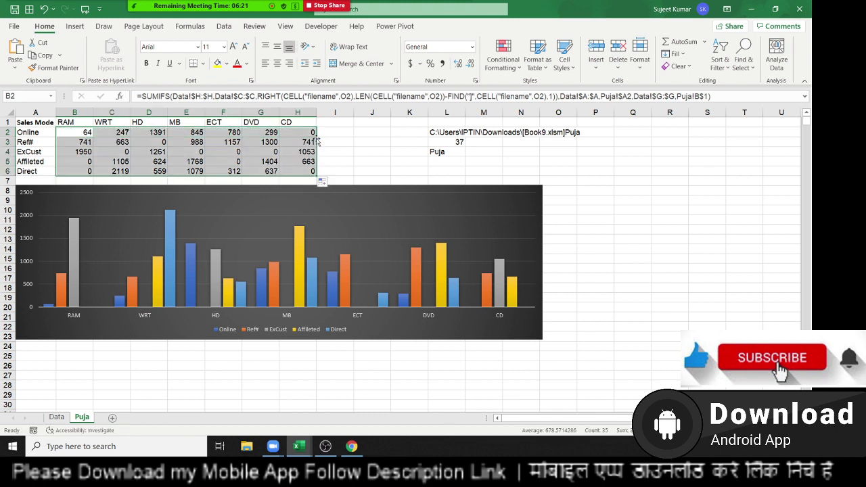
{"action": "left_click", "coordinate": [482, 132]}
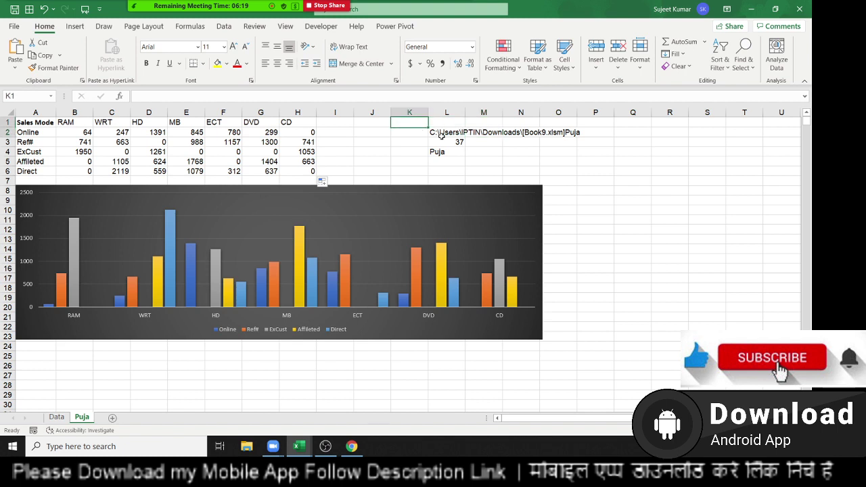
Copy the Puja sheet, rename the copy Inder, and add a blank Sheet5.
{"action": "left_click_drag", "start_coordinate": [406, 124], "coordinate": [449, 144]}
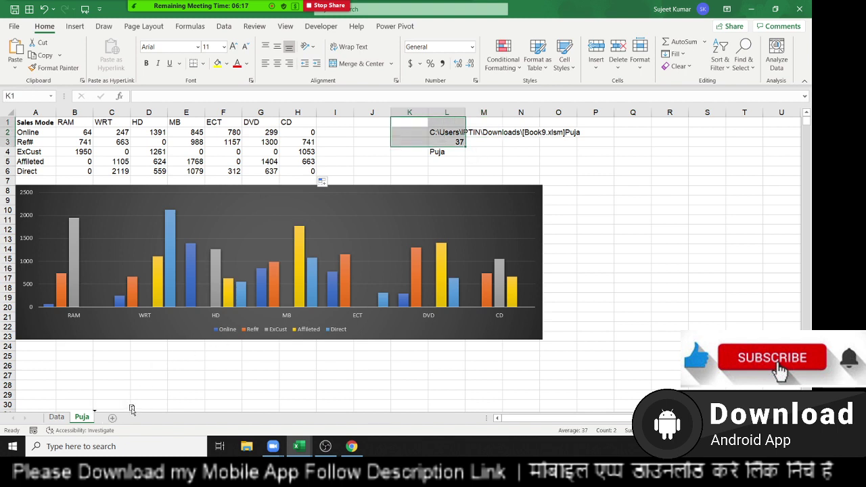
{"action": "left_click_drag", "start_coordinate": [101, 420], "coordinate": [133, 413], "text": "ctrl"}
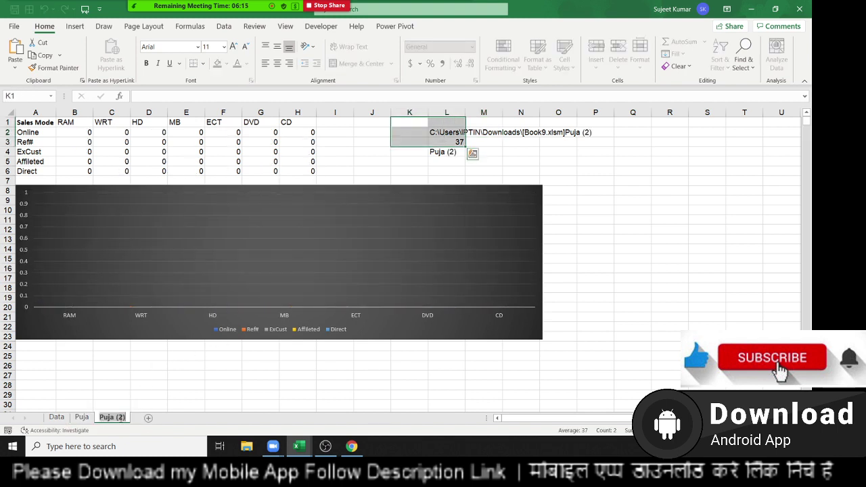
{"action": "key", "text": "alt+h"}
{"action": "type", "text": "or"}
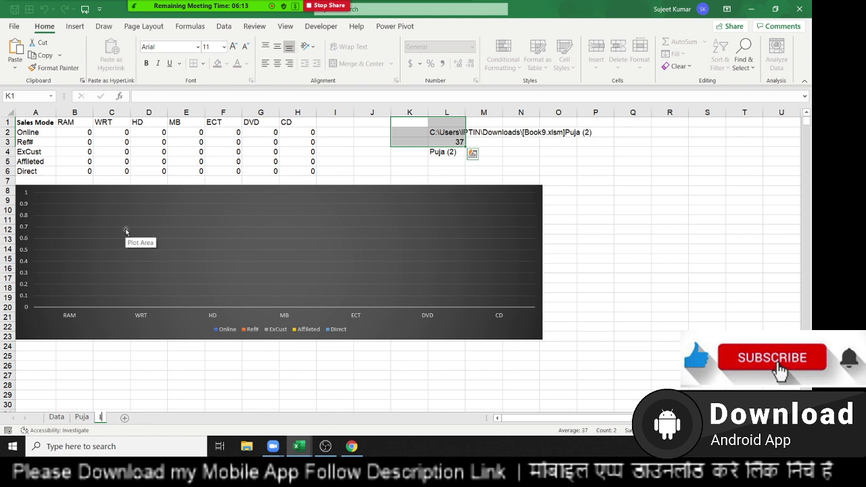
{"action": "type", "text": "Inder"}
{"action": "key", "text": "Return"}
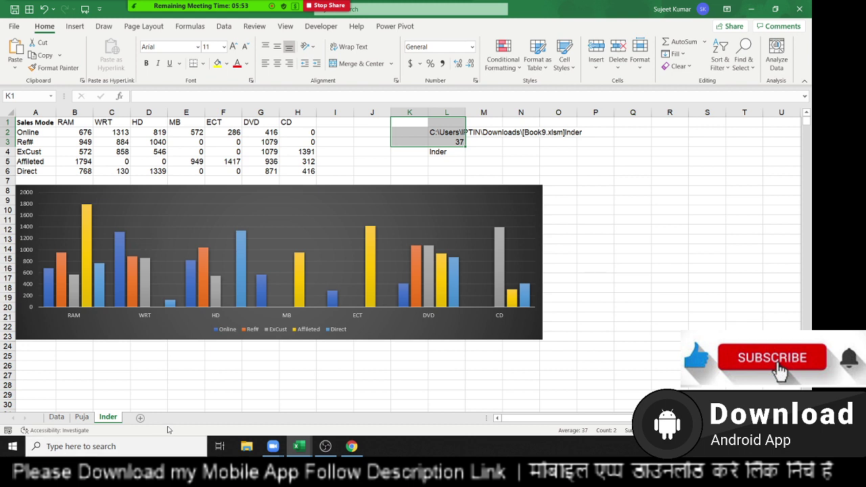
{"action": "left_click", "coordinate": [141, 418]}
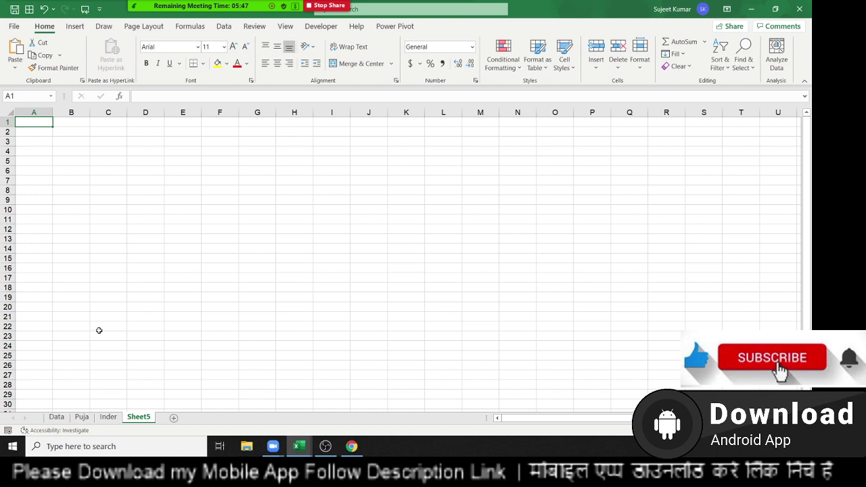
Enter labels and values P 50000, R 5% and T 3 in A3:B5.
{"action": "key", "text": "Down"}
{"action": "key", "text": "Down"}
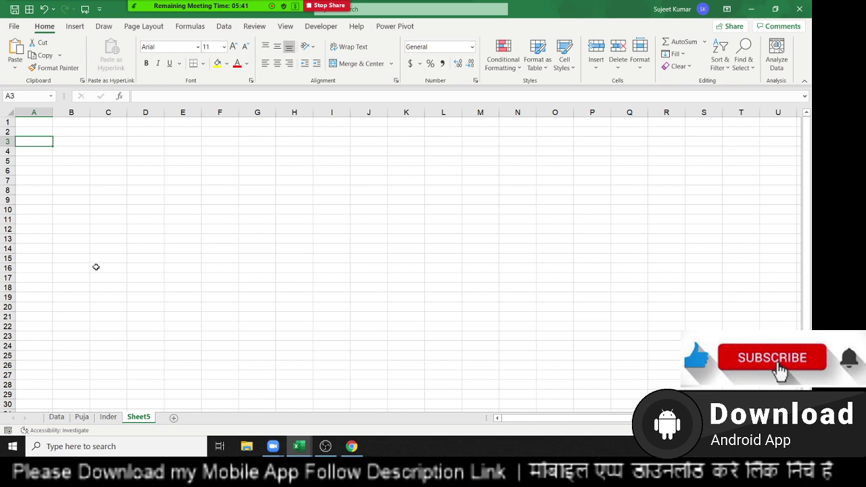
{"action": "type", "text": "P"}
{"action": "key", "text": "Tab"}
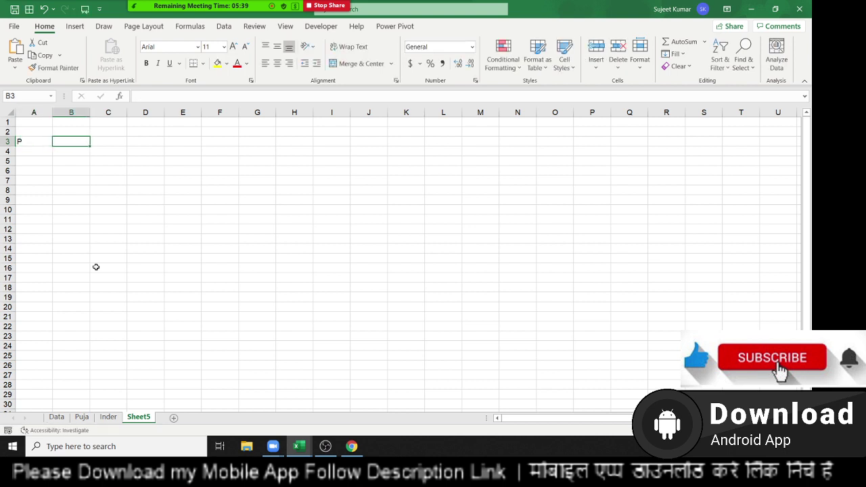
{"action": "type", "text": "50000"}
{"action": "key", "text": "Return"}
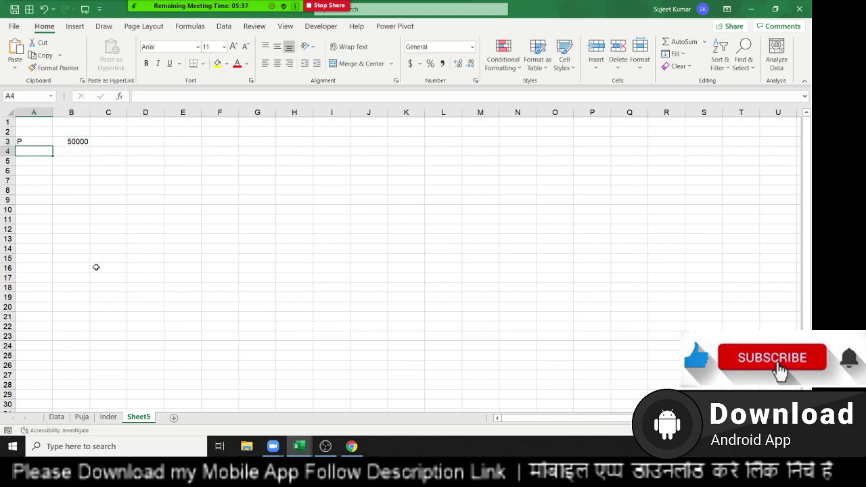
{"action": "type", "text": "R"}
{"action": "key", "text": "Tab"}
{"action": "type", "text": "5"}
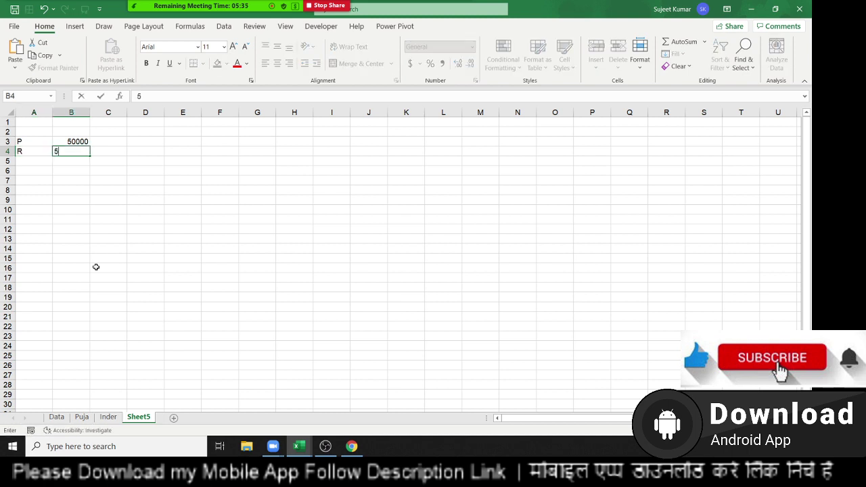
{"action": "type", "text": "%"}
{"action": "key", "text": "Return"}
{"action": "type", "text": "T"}
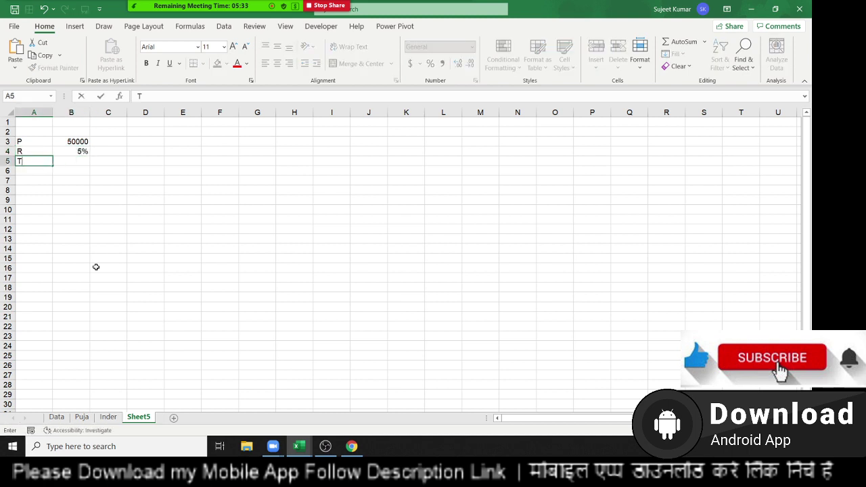
{"action": "key", "text": "Tab"}
{"action": "type", "text": "3"}
{"action": "key", "text": "Down"}
{"action": "key", "text": "Down"}
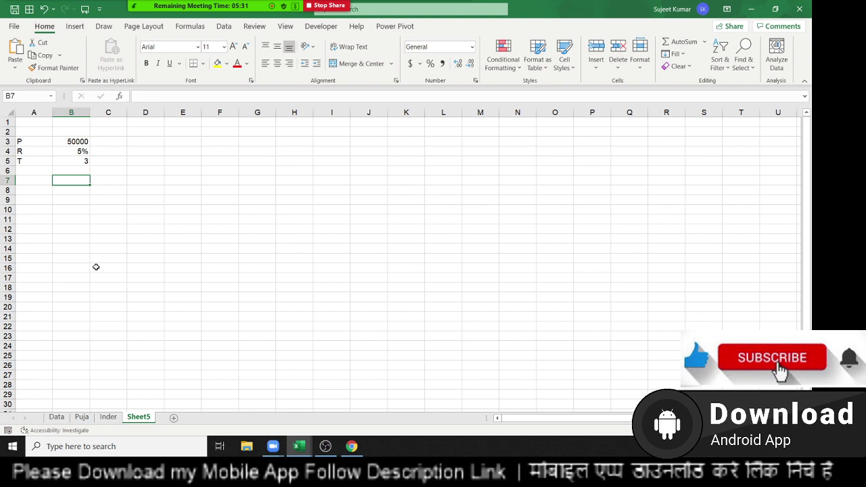
Label B7 EMI and enter =PMT(B4/12,B5*12,B3) in C7, giving ($1,498.54).
{"action": "type", "text": "EMI"}
{"action": "key", "text": "Tab"}
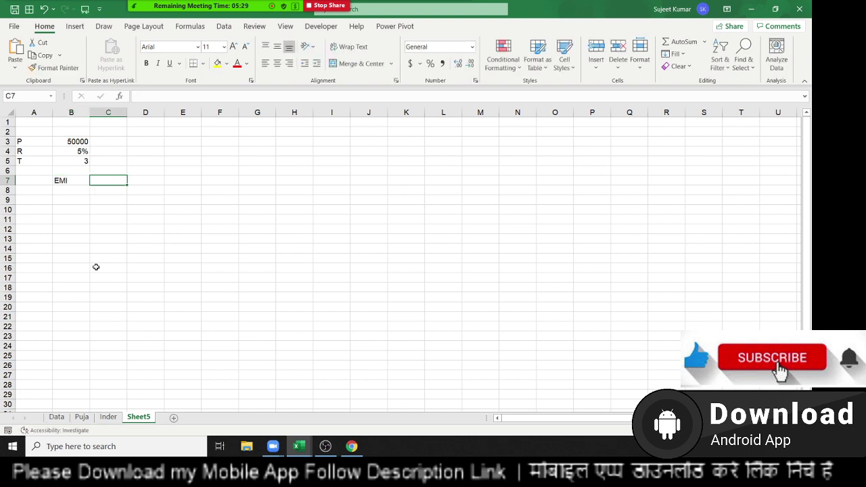
{"action": "type", "text": "=pmt"}
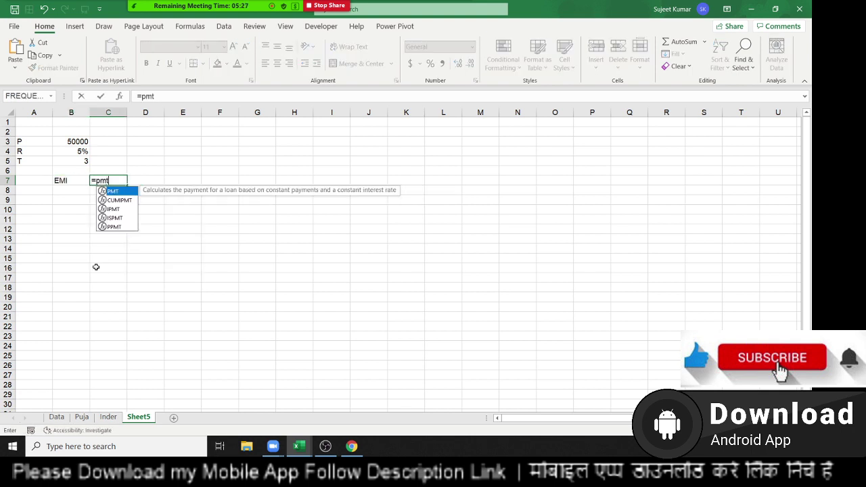
{"action": "key", "text": "Tab"}
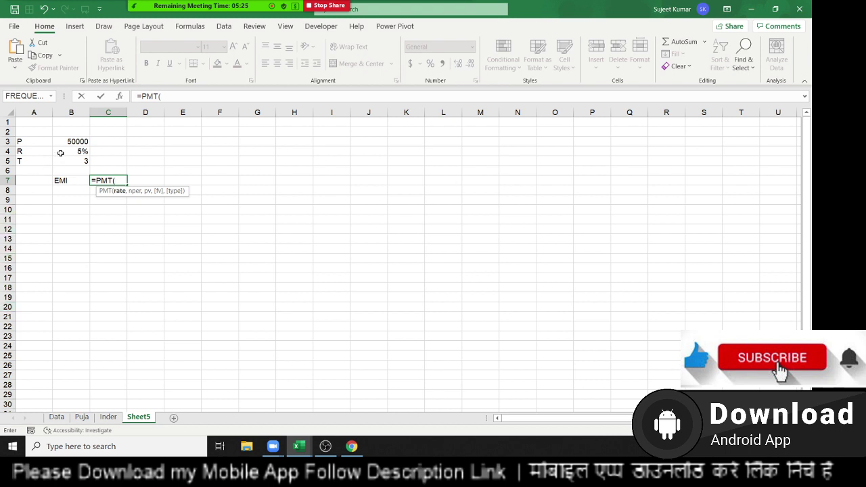
{"action": "left_click", "coordinate": [60, 153]}
{"action": "type", "text": "/1"}
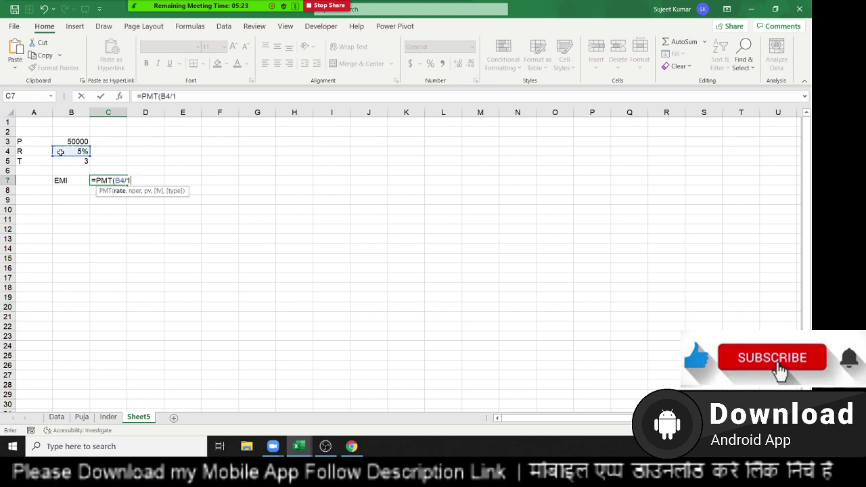
{"action": "type", "text": "2,"}
{"action": "left_click", "coordinate": [63, 160]}
{"action": "type", "text": "*"}
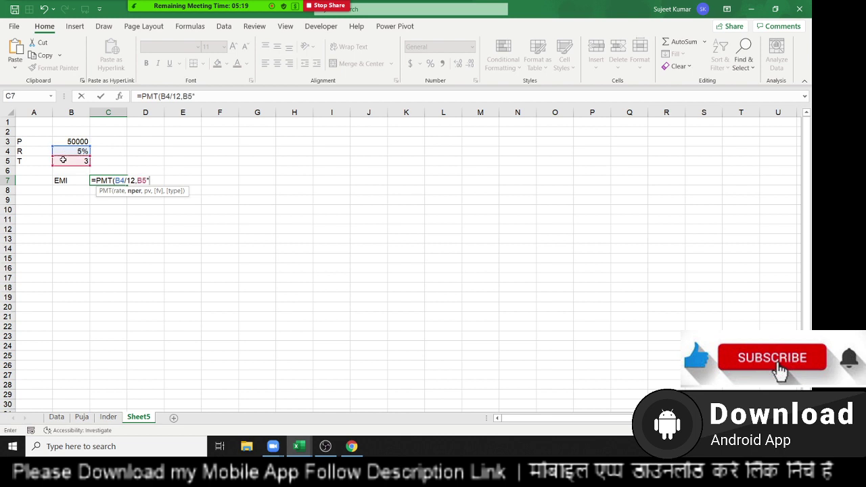
{"action": "type", "text": "12,"}
{"action": "left_click", "coordinate": [81, 140]}
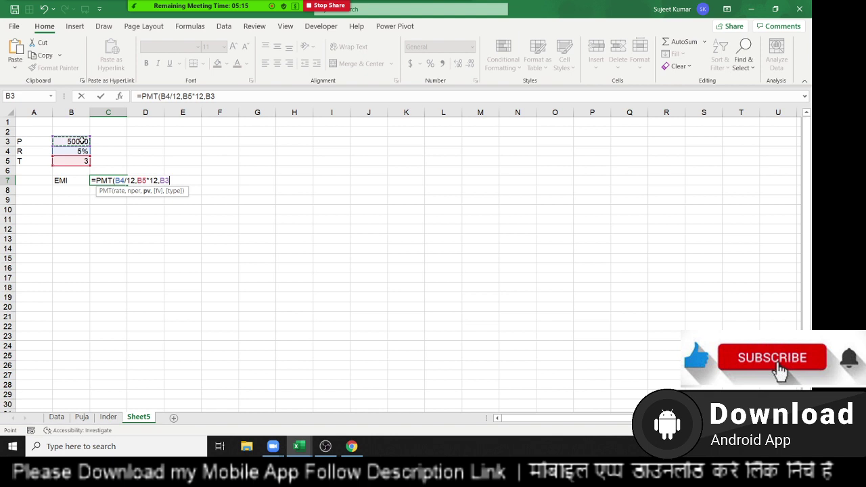
{"action": "key", "text": "Return"}
{"action": "key", "text": "Up"}
{"action": "key", "text": "Right"}
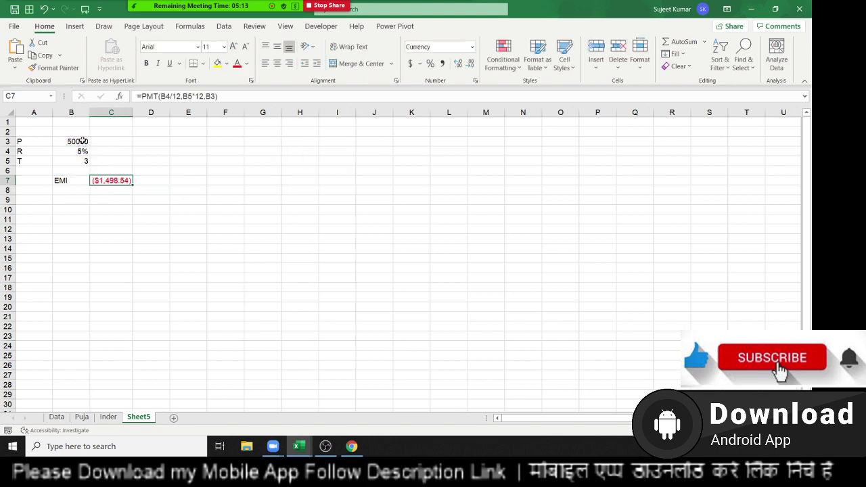
{"action": "key", "text": "Up"}
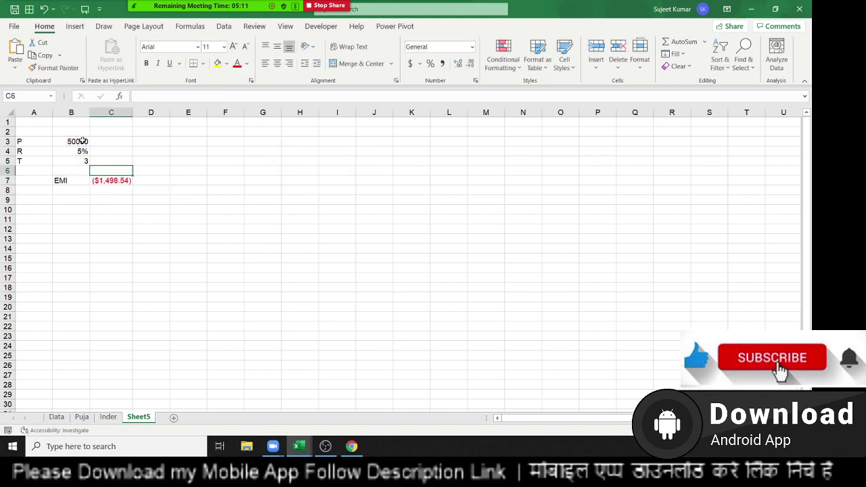
{"action": "key", "text": "Up"}
{"action": "key", "text": "Up"}
{"action": "key", "text": "Up"}
{"action": "key", "text": "Left"}
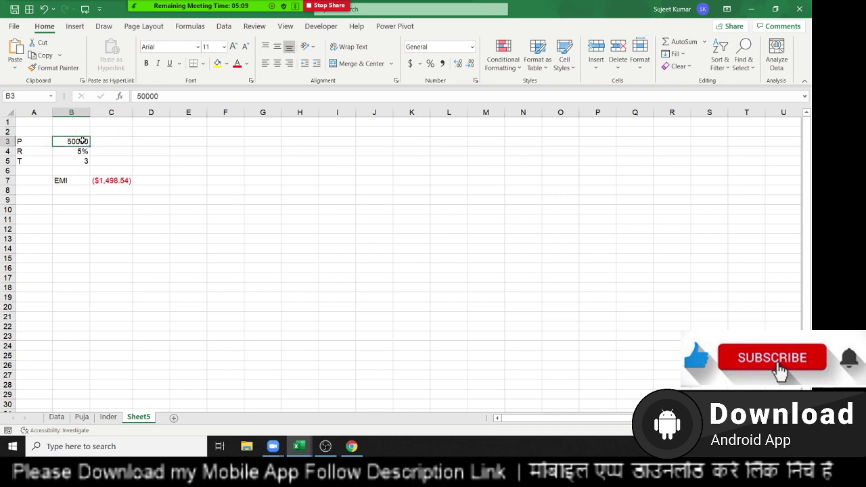
{"action": "key", "text": "Down"}
{"action": "key", "text": "Down"}
{"action": "key", "text": "Down"}
{"action": "key", "text": "Down"}
{"action": "key", "text": "Left"}
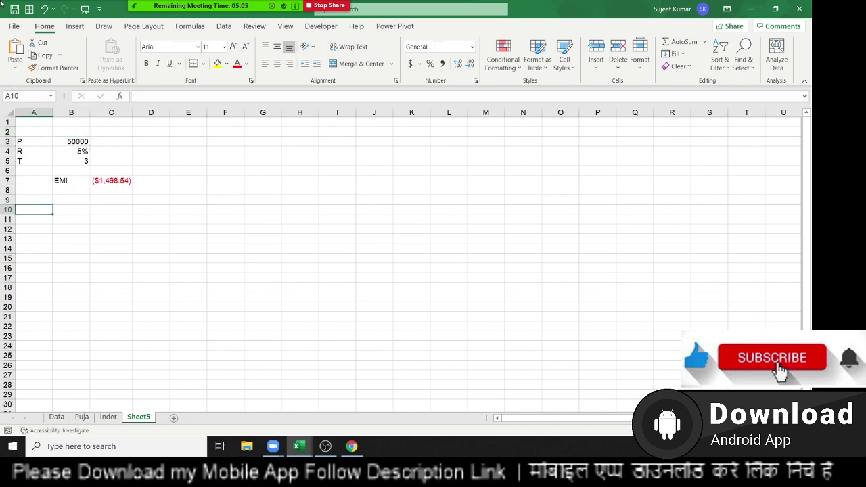
{"action": "key", "text": "Up"}
{"action": "key", "text": "Up"}
{"action": "key", "text": "Up"}
{"action": "key", "text": "Right"}
{"action": "key", "text": "Right"}
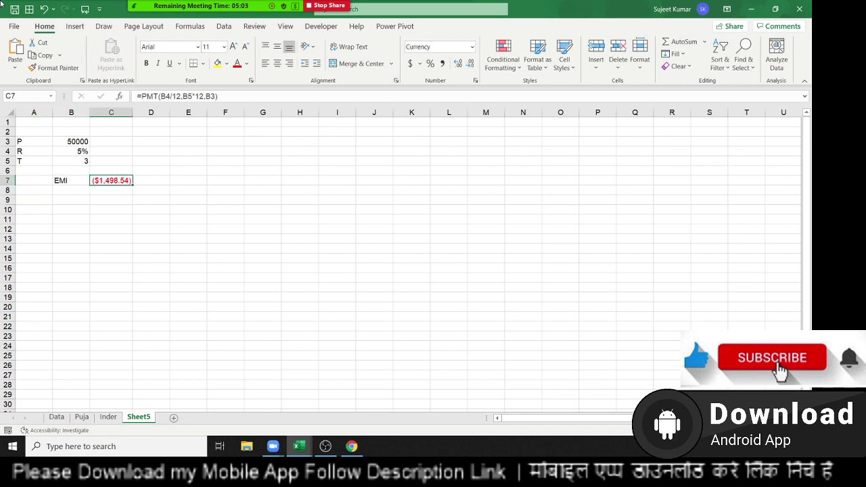
Start the FV block with label FV and value 50000 in A9:B9.
{"action": "key", "text": "Down"}
{"action": "key", "text": "Down"}
{"action": "key", "text": "Left"}
{"action": "key", "text": "Left"}
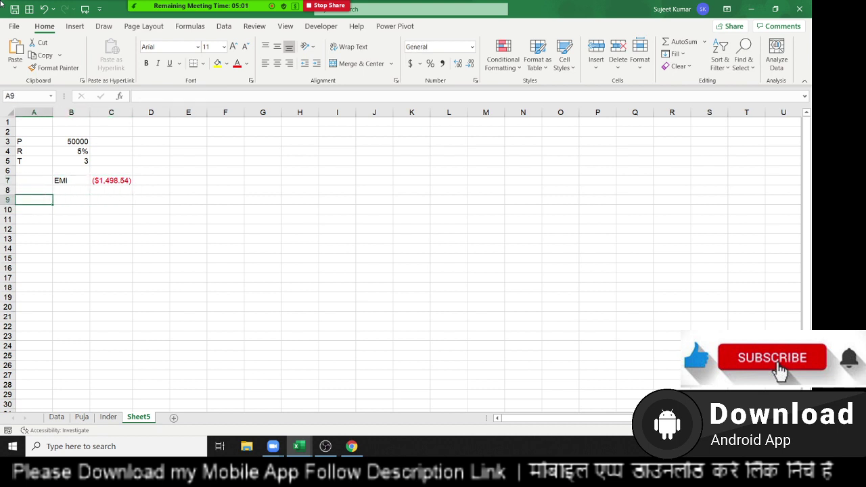
{"action": "key", "text": "Up"}
{"action": "type", "text": "F"}
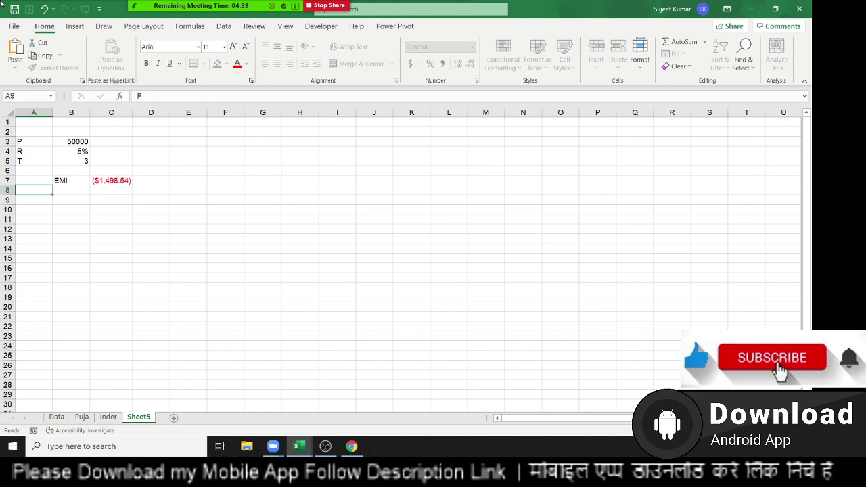
{"action": "key", "text": "Escape"}
{"action": "type", "text": "FV"}
{"action": "key", "text": "Tab"}
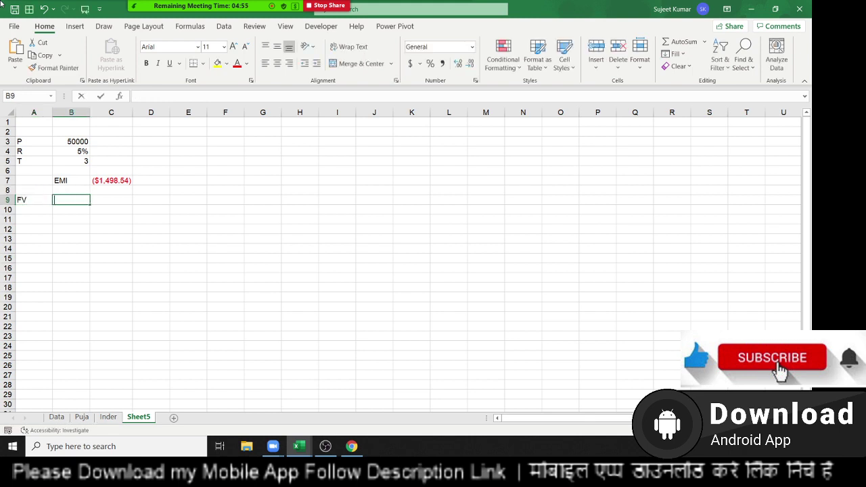
{"action": "type", "text": "50000"}
{"action": "key", "text": "Return"}
Enter R with 6% in row 10 and T with 6 in row 11 of the second block.
{"action": "key", "text": "Left"}
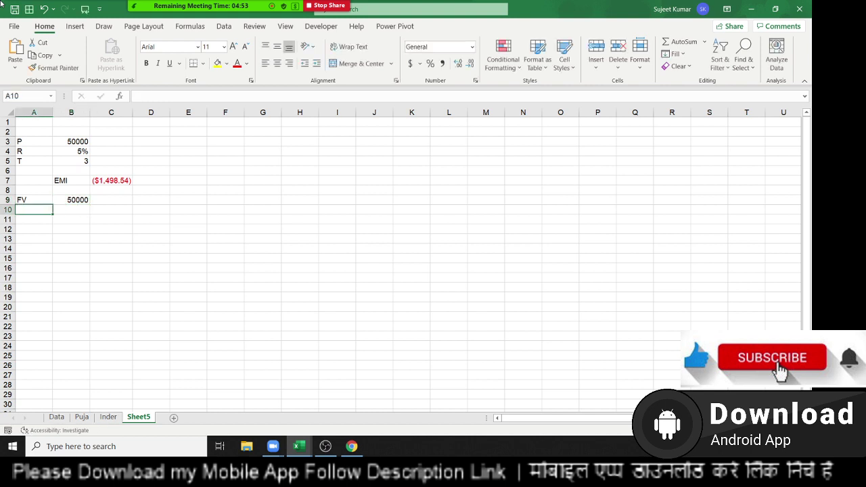
{"action": "type", "text": "R"}
{"action": "key", "text": "Tab"}
{"action": "type", "text": "6"}
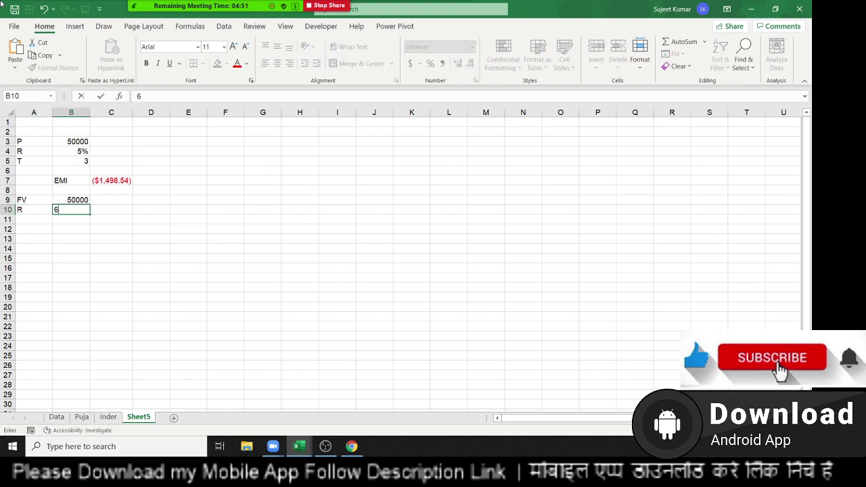
{"action": "type", "text": "$"}
{"action": "key", "text": "BackSpace"}
{"action": "type", "text": "%"}
{"action": "key", "text": "Return"}
{"action": "type", "text": "T"}
{"action": "key", "text": "Tab"}
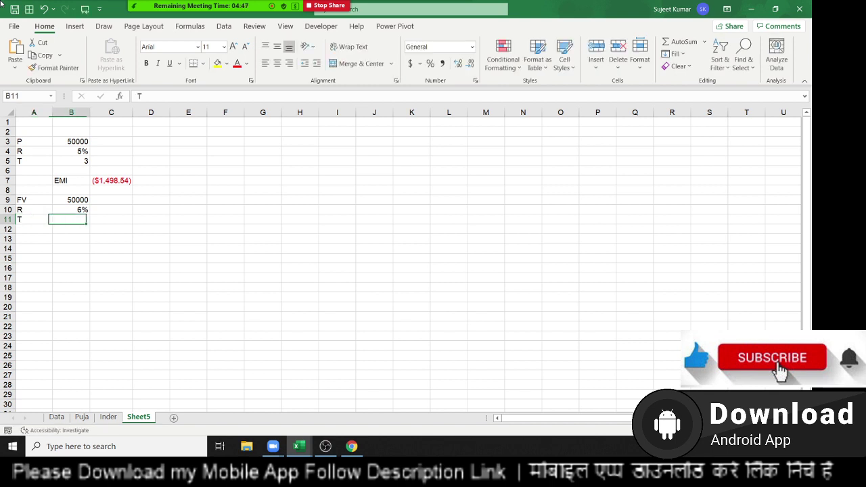
{"action": "type", "text": "6"}
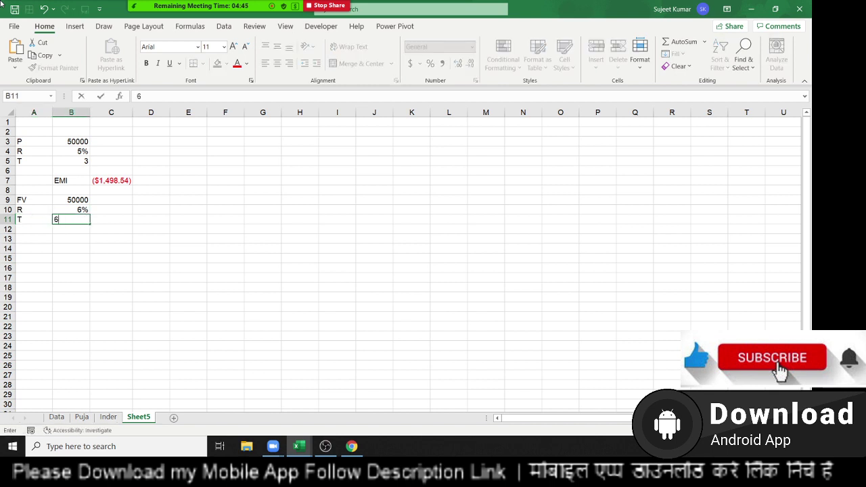
{"action": "key", "text": "Tab"}
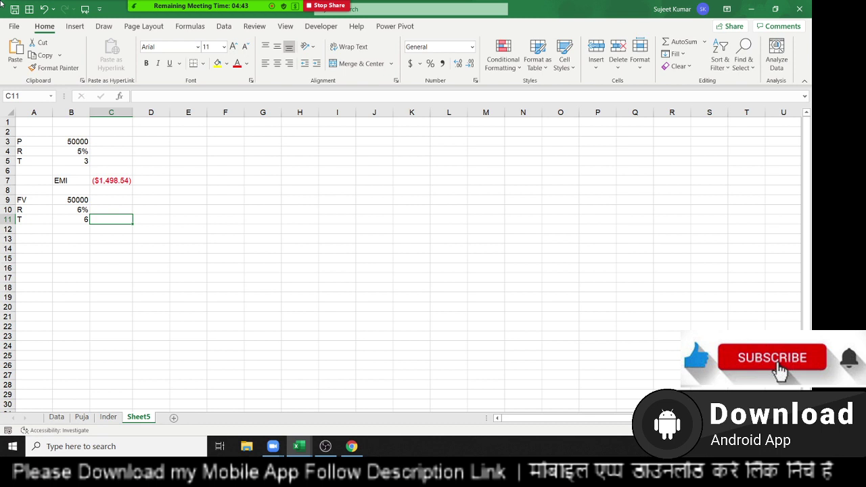
Label cell B13 as EMI.
{"action": "key", "text": "Down"}
{"action": "key", "text": "Down"}
{"action": "key", "text": "Up"}
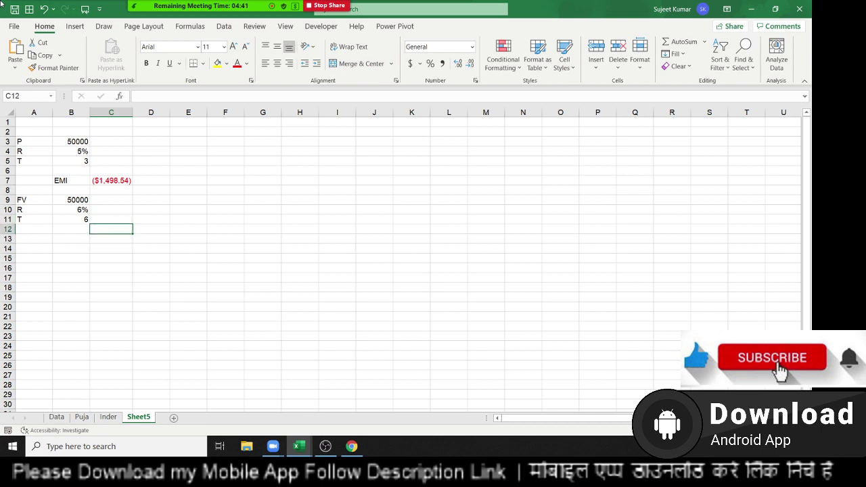
{"action": "key", "text": "Down"}
{"action": "key", "text": "Left"}
{"action": "key", "text": "Right"}
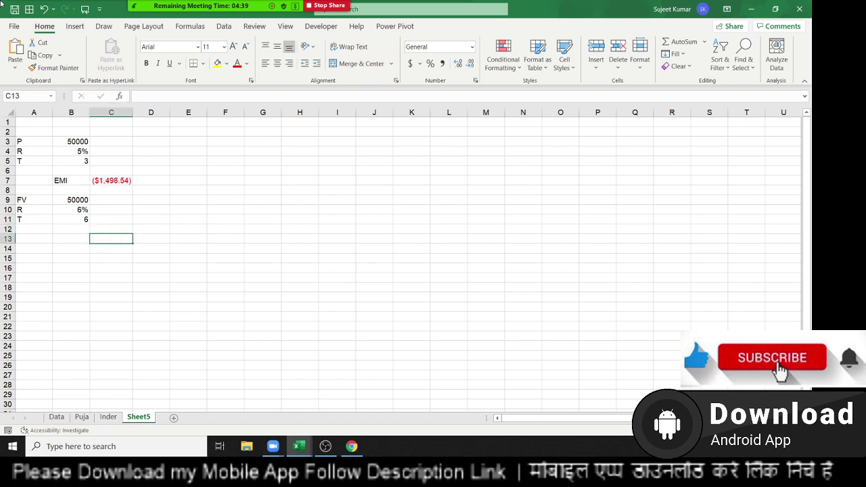
{"action": "key", "text": "Left"}
{"action": "type", "text": "E"}
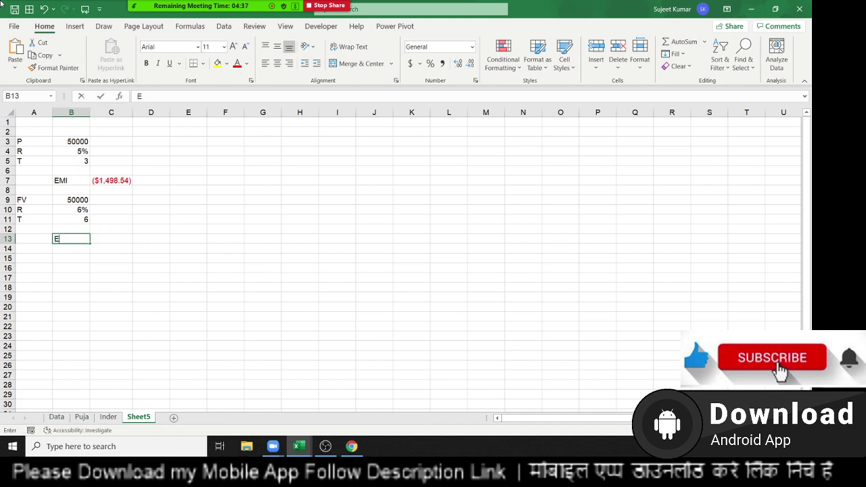
{"action": "type", "text": "MI"}
{"action": "key", "text": "Right"}
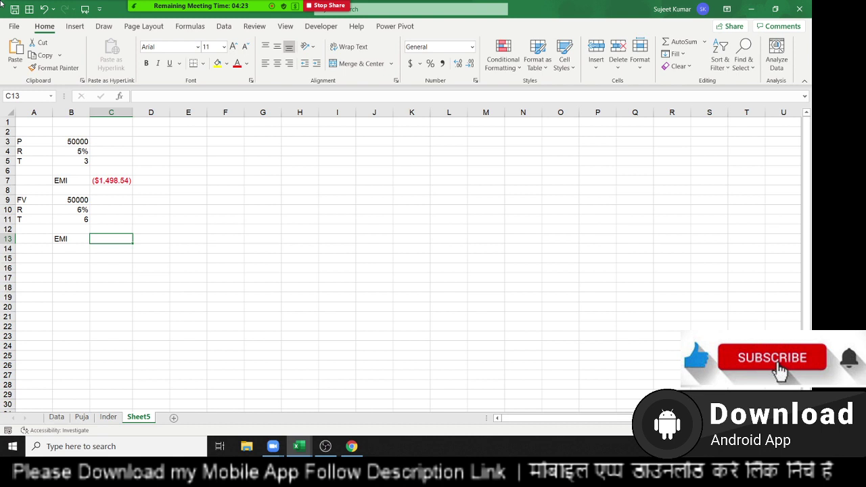
Enter =PMT(B10/12,B11*12,,B9) in C13, giving ($578.64).
{"action": "type", "text": "="}
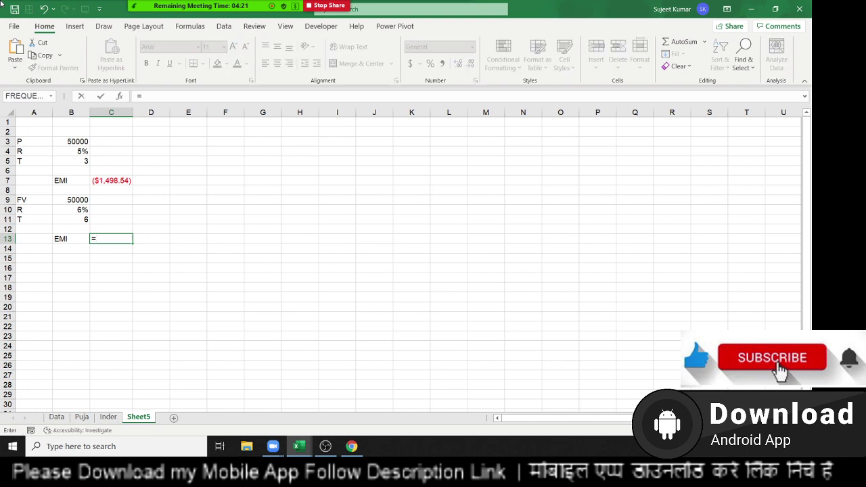
{"action": "type", "text": "pmt"}
{"action": "key", "text": "Tab"}
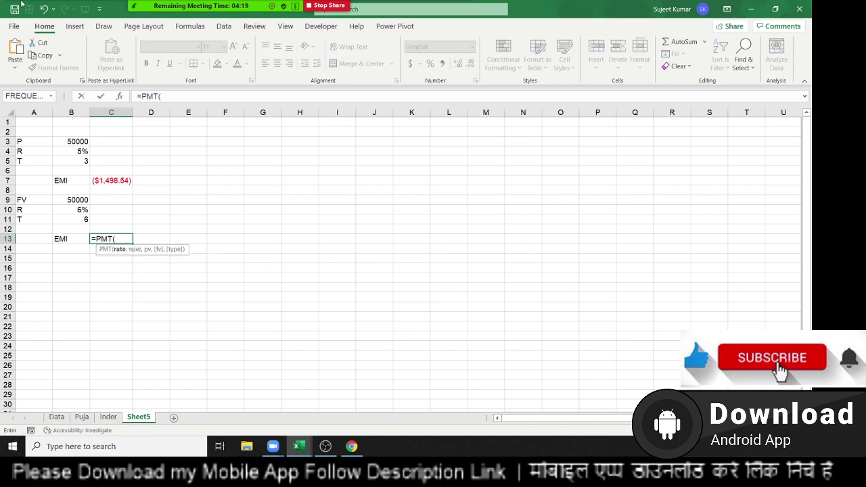
{"action": "left_click", "coordinate": [62, 209]}
{"action": "type", "text": "/"}
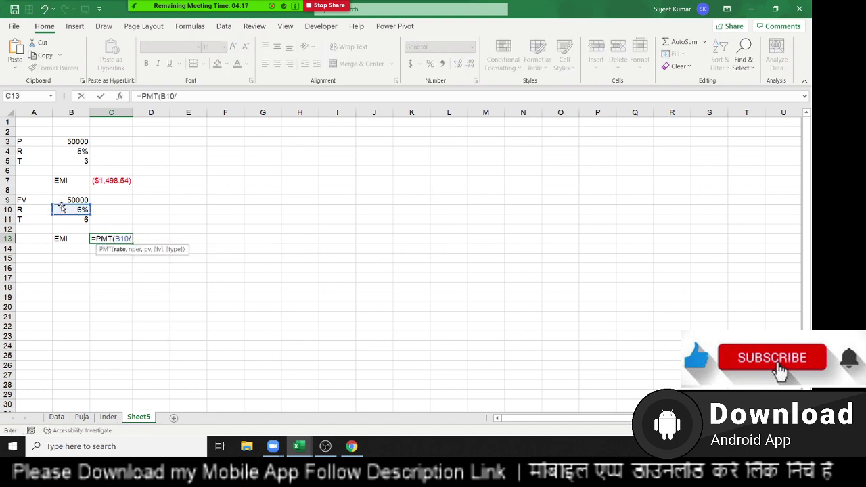
{"action": "type", "text": "12,"}
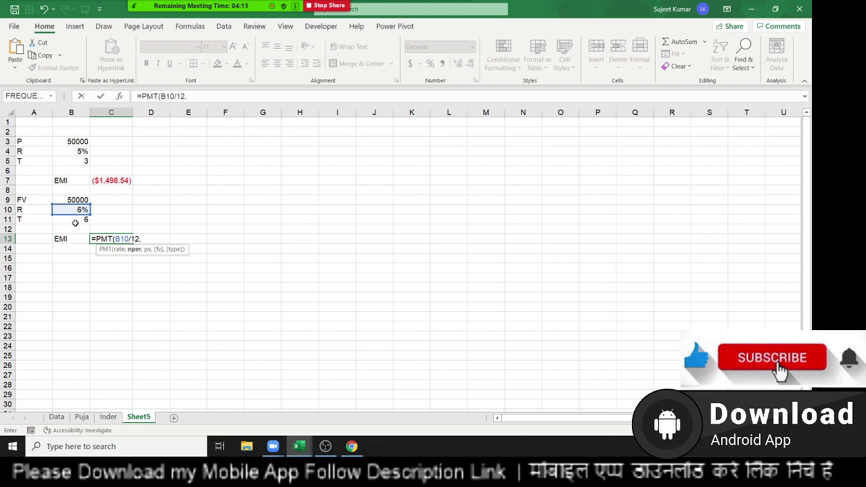
{"action": "left_click", "coordinate": [81, 219]}
{"action": "type", "text": "*12"}
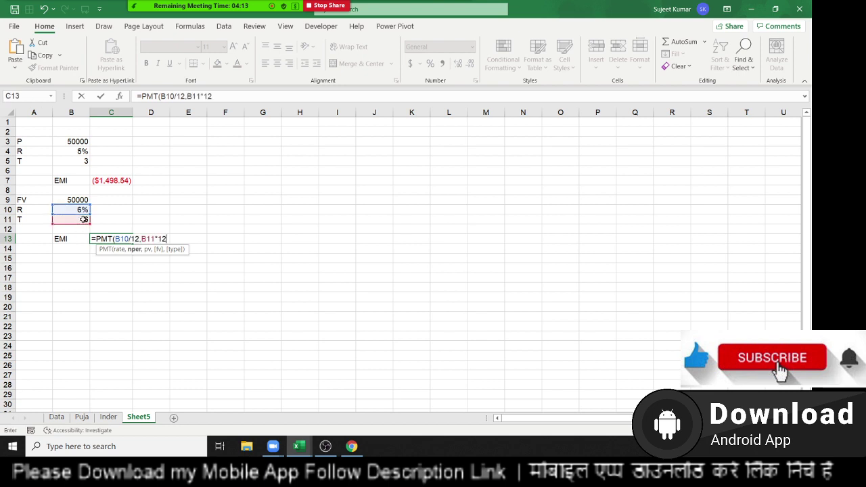
{"action": "type", "text": ","}
{"action": "type", "text": ","}
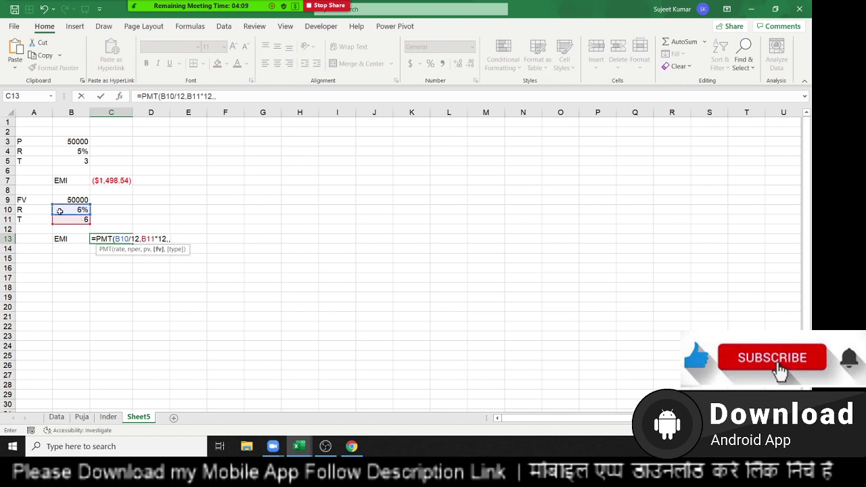
{"action": "left_click", "coordinate": [61, 200]}
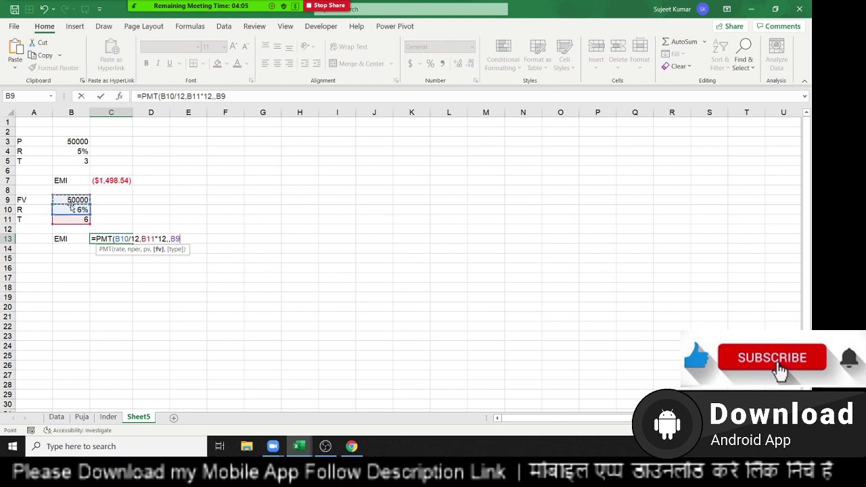
{"action": "key", "text": "Return"}
{"action": "key", "text": "Up"}
{"action": "key", "text": "Right"}
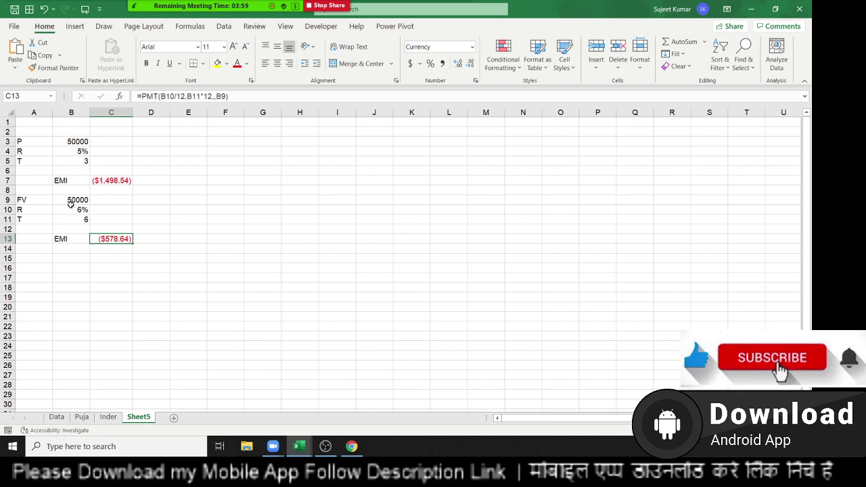
{"action": "key", "text": "Down"}
{"action": "key", "text": "Down"}
{"action": "key", "text": "Left"}
{"action": "key", "text": "Left"}
{"action": "key", "text": "Down"}
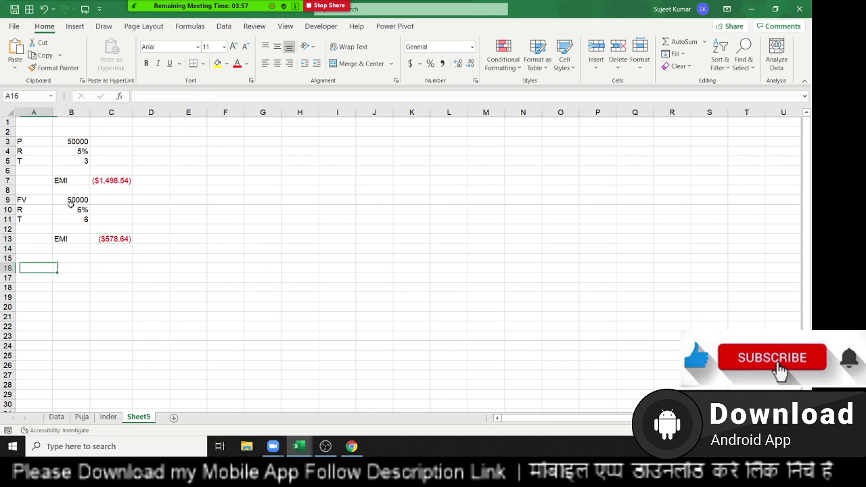
Enter EMI 2000, R 5% and T 10 in A16:B18.
{"action": "type", "text": "EMI"}
{"action": "key", "text": "ctrl+Return"}
{"action": "key", "text": "Right"}
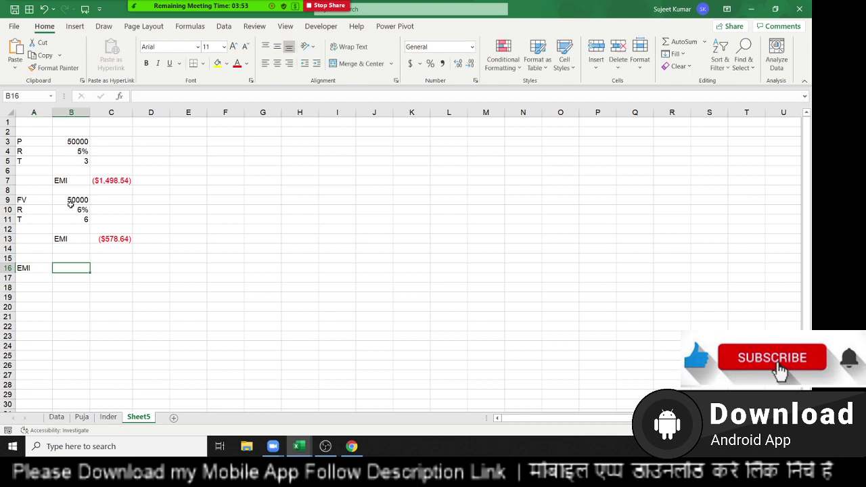
{"action": "type", "text": "20000"}
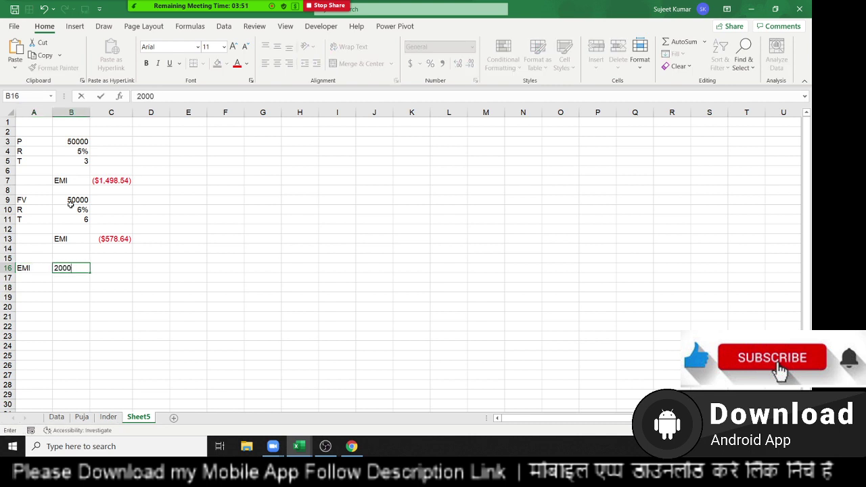
{"action": "key", "text": "Return"}
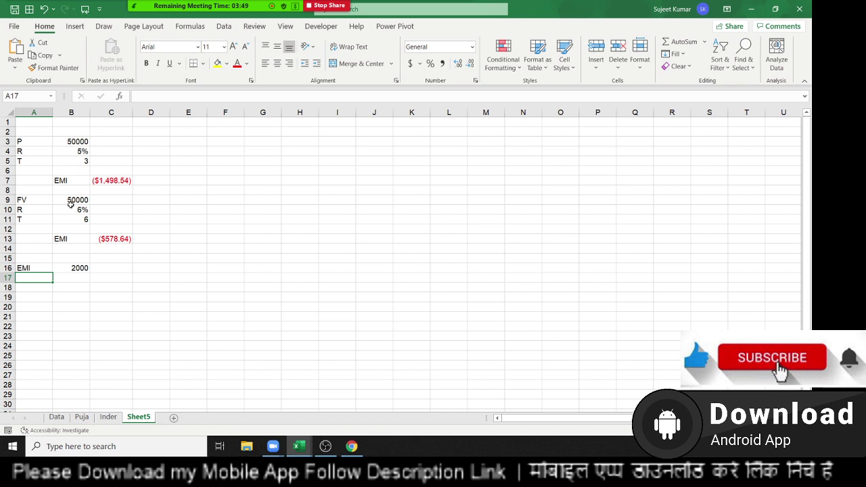
{"action": "type", "text": "R"}
{"action": "key", "text": "Right"}
{"action": "type", "text": "5"}
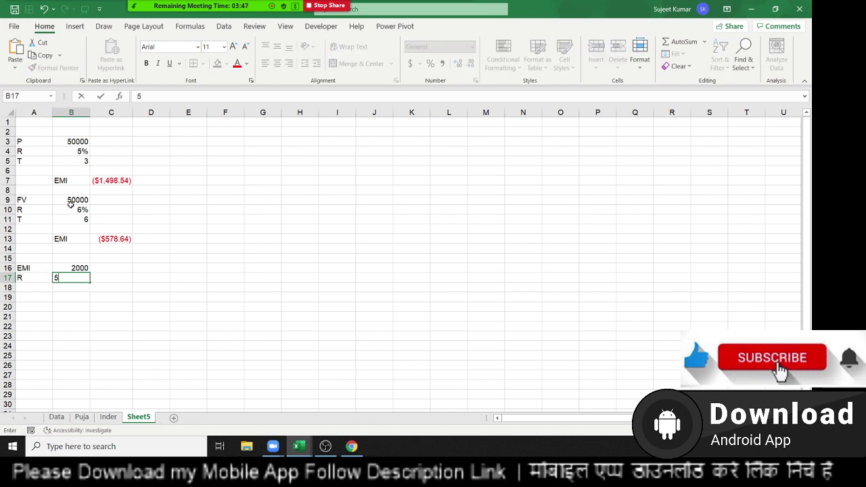
{"action": "type", "text": "%"}
{"action": "key", "text": "Return"}
{"action": "type", "text": "T"}
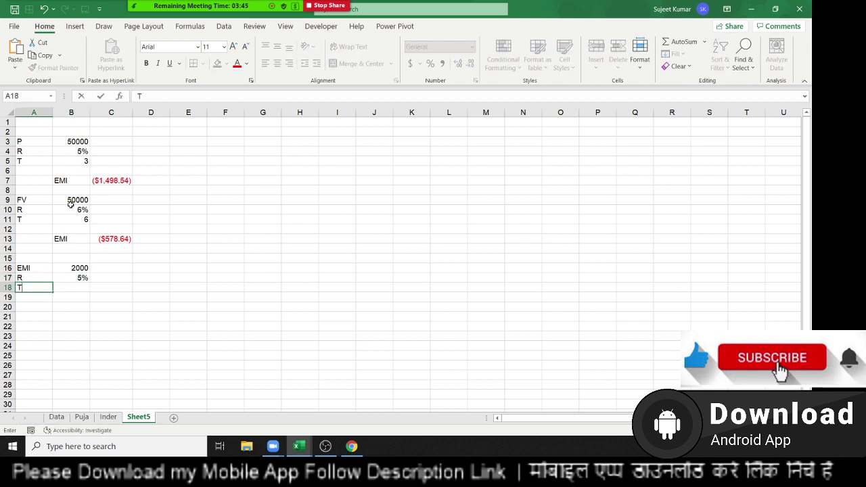
{"action": "key", "text": "Right"}
{"action": "type", "text": "10"}
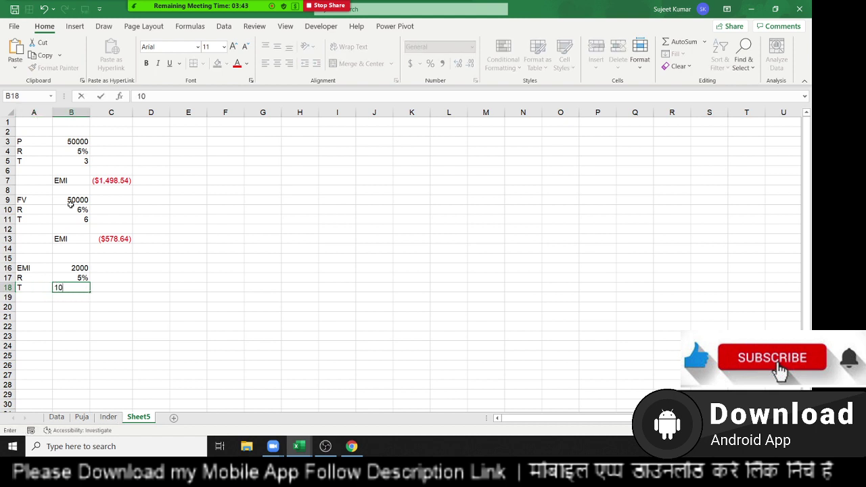
{"action": "key", "text": "Return"}
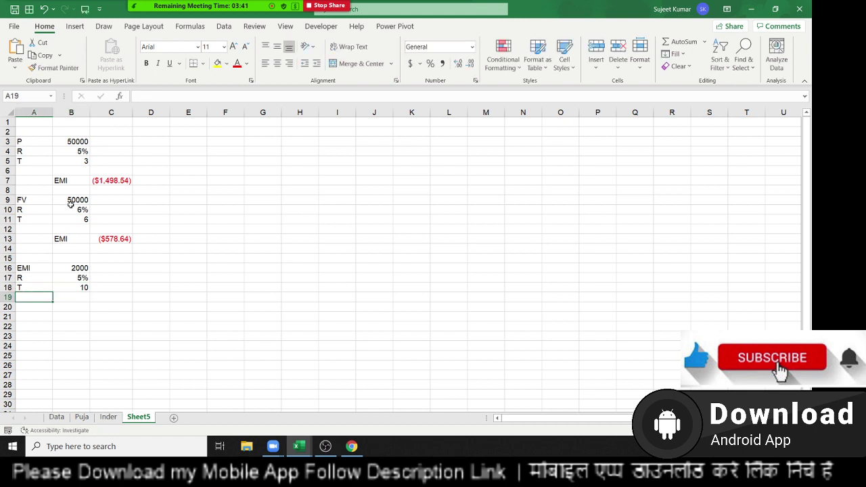
Label cell B20 as FV.
{"action": "key", "text": "Down"}
{"action": "key", "text": "Down"}
{"action": "key", "text": "Right"}
{"action": "key", "text": "Up"}
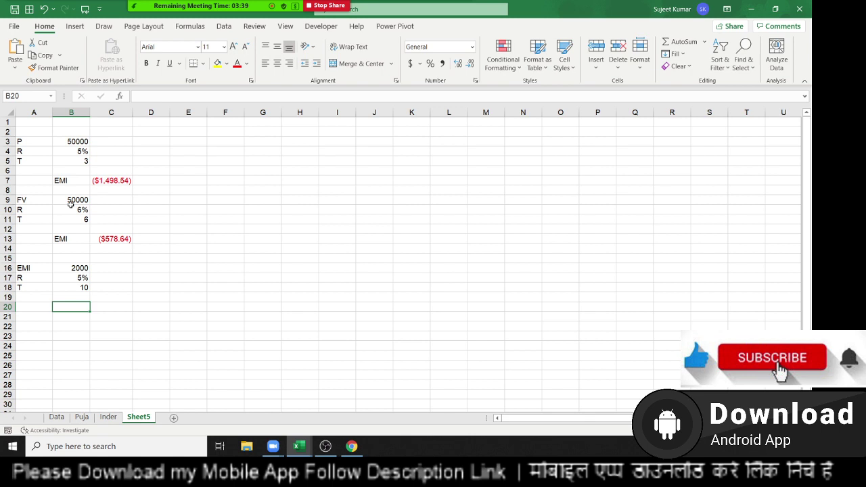
{"action": "type", "text": "FV"}
{"action": "key", "text": "Tab"}
Enter =FV(B17/12,B18*12,B16) in C20, returning ($310,564.56).
{"action": "type", "text": "="}
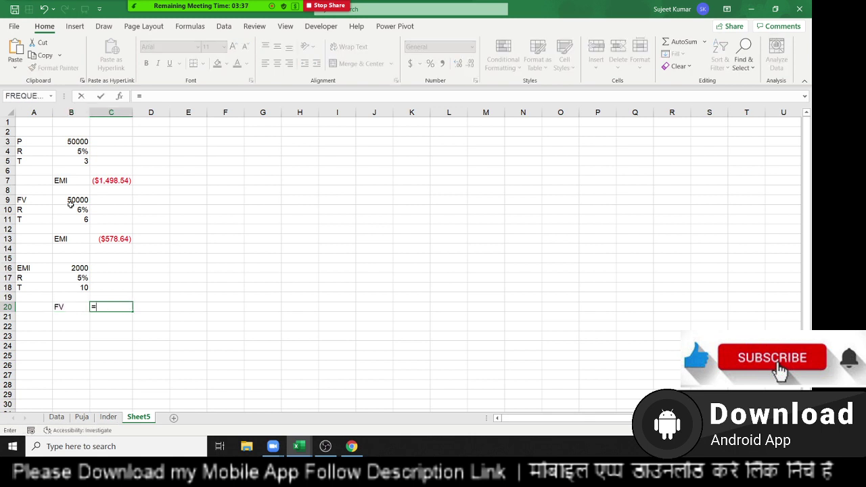
{"action": "type", "text": "fv"}
{"action": "key", "text": "Tab"}
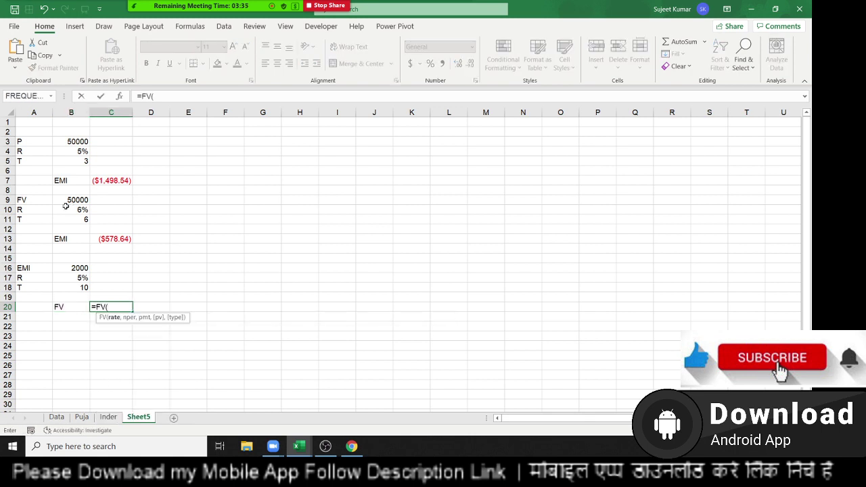
{"action": "left_click", "coordinate": [81, 277]}
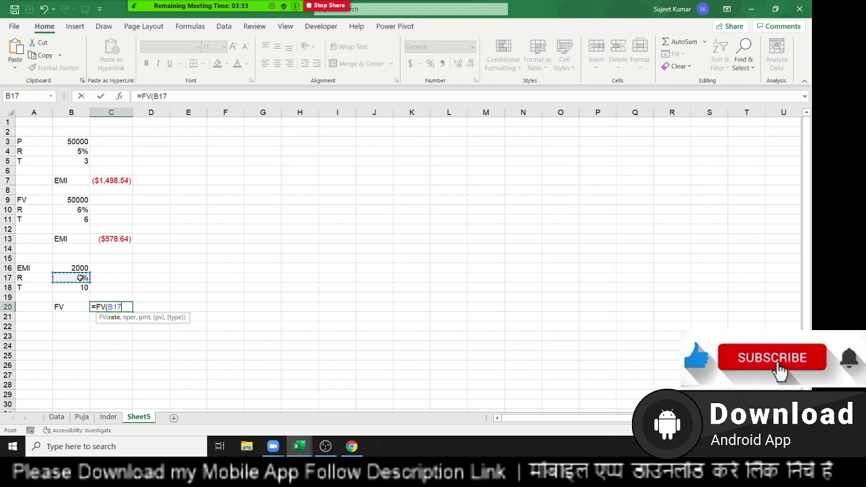
{"action": "type", "text": "/12,"}
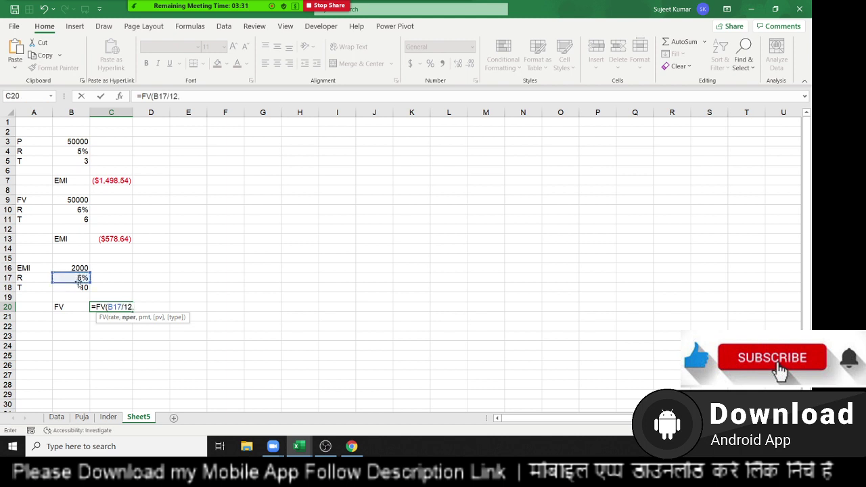
{"action": "left_click", "coordinate": [79, 287]}
{"action": "type", "text": "*"}
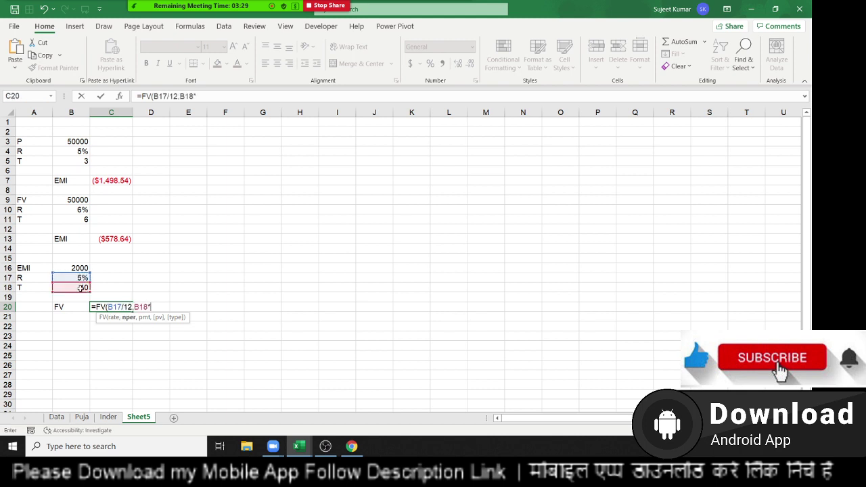
{"action": "type", "text": "12,"}
{"action": "left_click", "coordinate": [75, 269]}
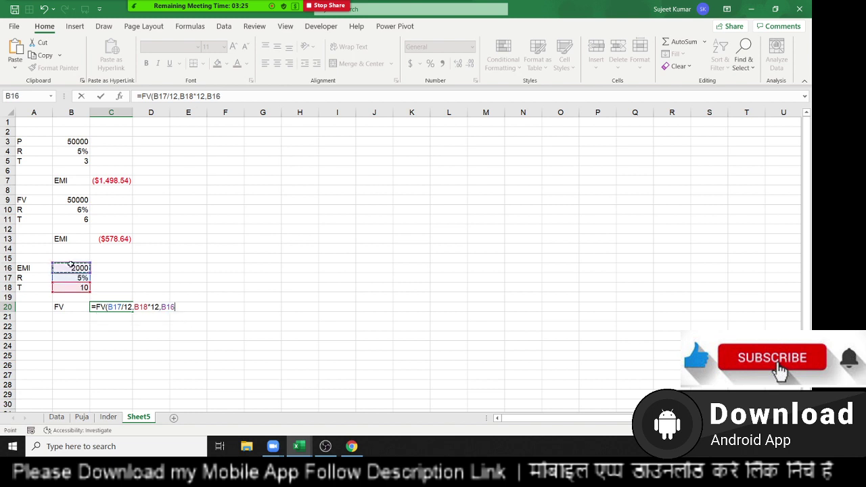
{"action": "key", "text": "Return"}
{"action": "key", "text": "Up"}
{"action": "key", "text": "Left"}
{"action": "key", "text": "Right"}
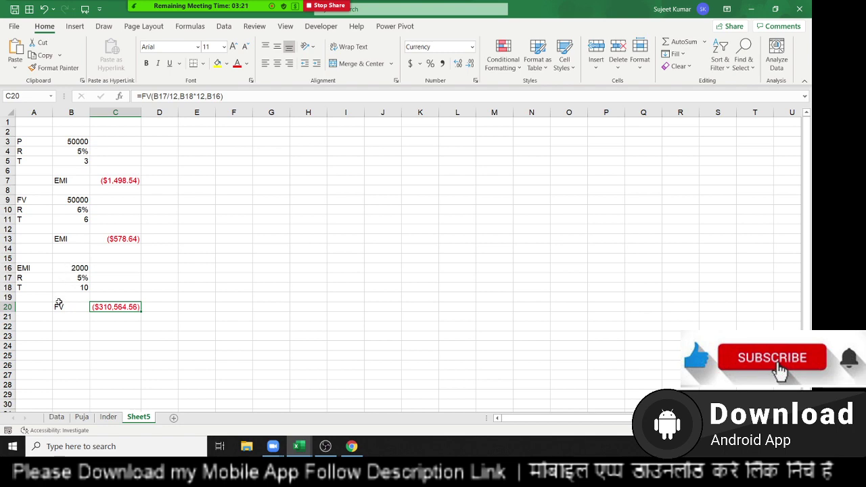
{"action": "scroll", "coordinate": [58, 304], "scroll_direction": "down", "scroll_amount": 1}
{"action": "scroll", "coordinate": [58, 304], "scroll_direction": "down", "scroll_amount": 1}
Enter P 50000, R 5% and T 2 in A23:B25.
{"action": "left_click", "coordinate": [38, 278]}
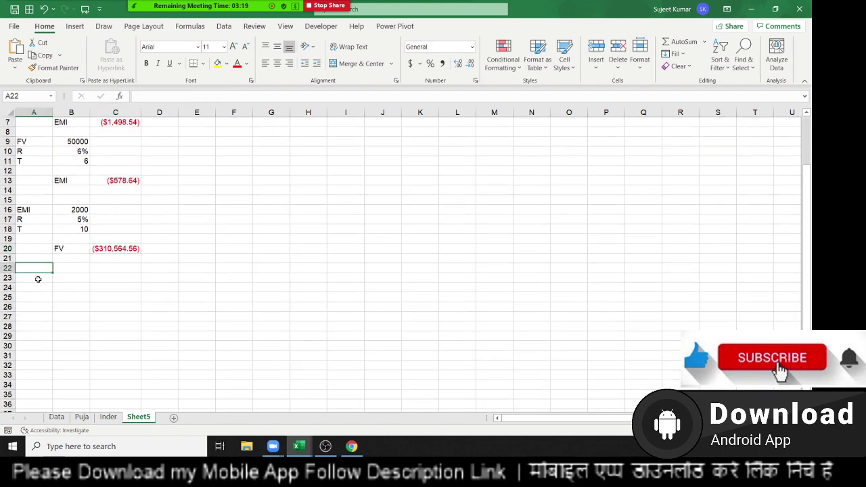
{"action": "type", "text": "P"}
{"action": "key", "text": "Tab"}
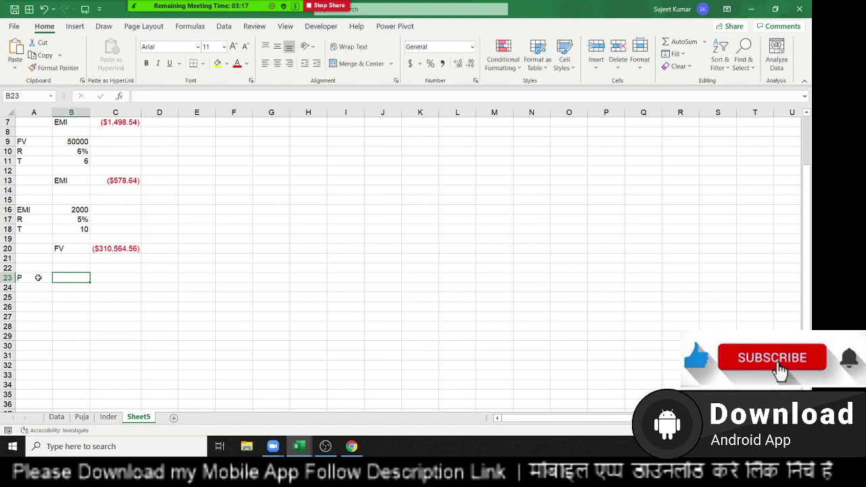
{"action": "type", "text": "50000"}
{"action": "key", "text": "Return"}
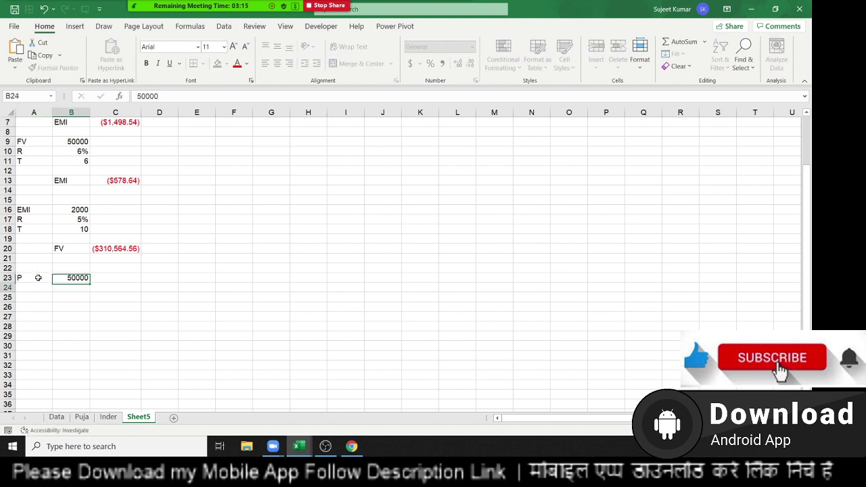
{"action": "type", "text": "R"}
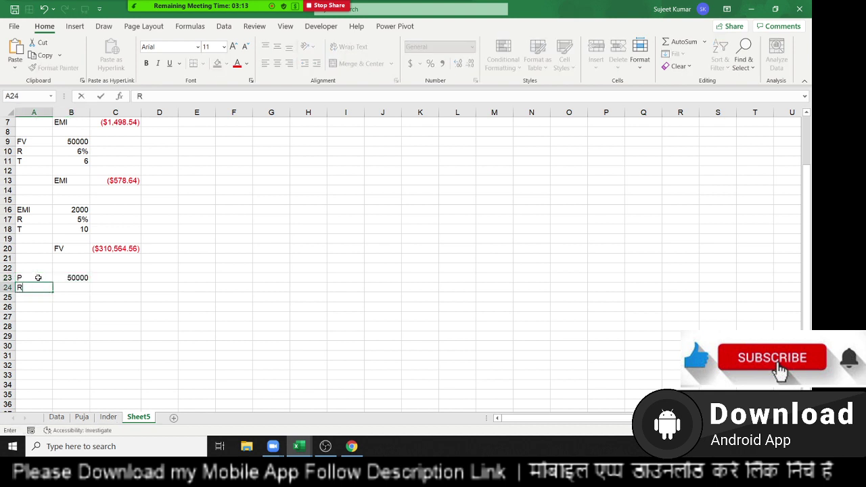
{"action": "key", "text": "Tab"}
{"action": "type", "text": "5$"}
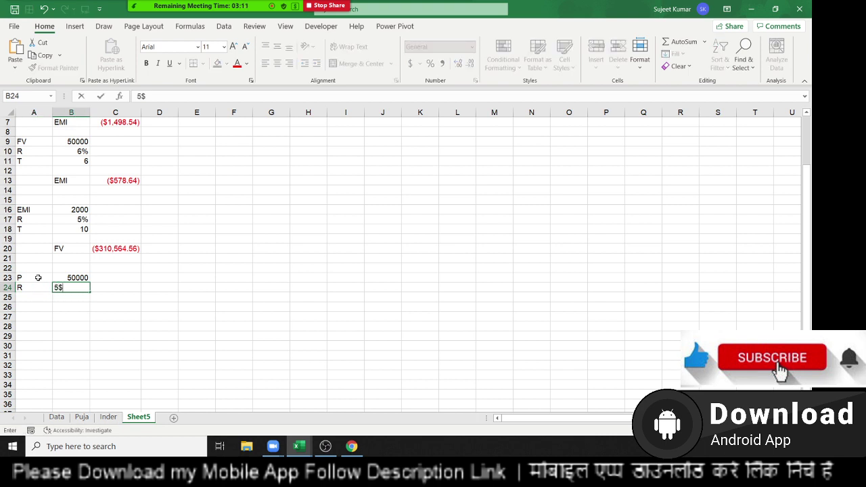
{"action": "key", "text": "BackSpace"}
{"action": "type", "text": "%"}
{"action": "key", "text": "Return"}
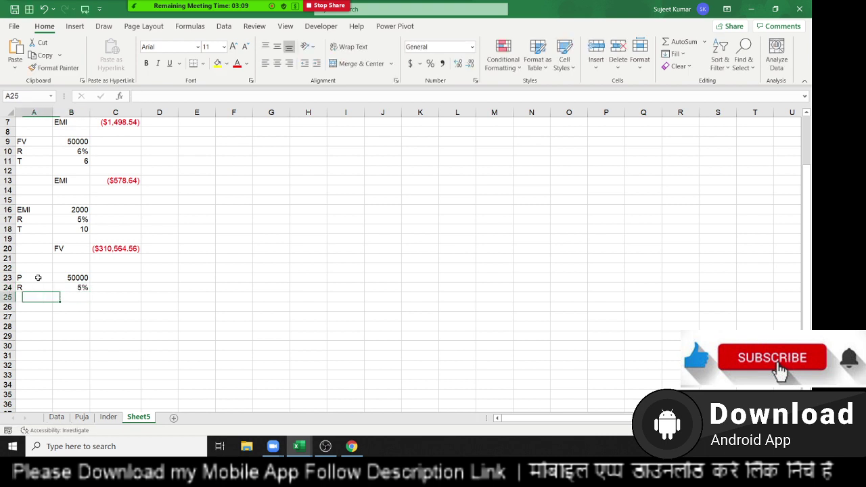
{"action": "type", "text": "T"}
{"action": "key", "text": "Tab"}
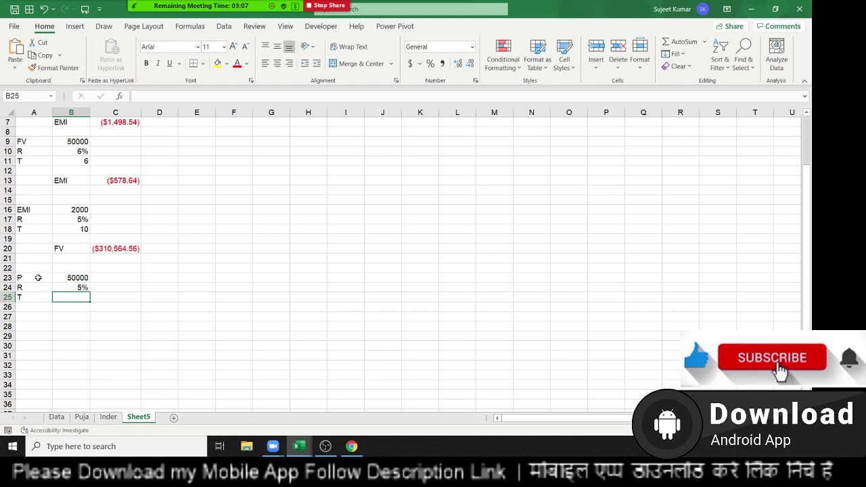
{"action": "type", "text": "2"}
{"action": "key", "text": "Tab"}
Enter =FV(B24/12,B25*12,,B23) in C26, giving ($55,247.07).
{"action": "key", "text": "Down"}
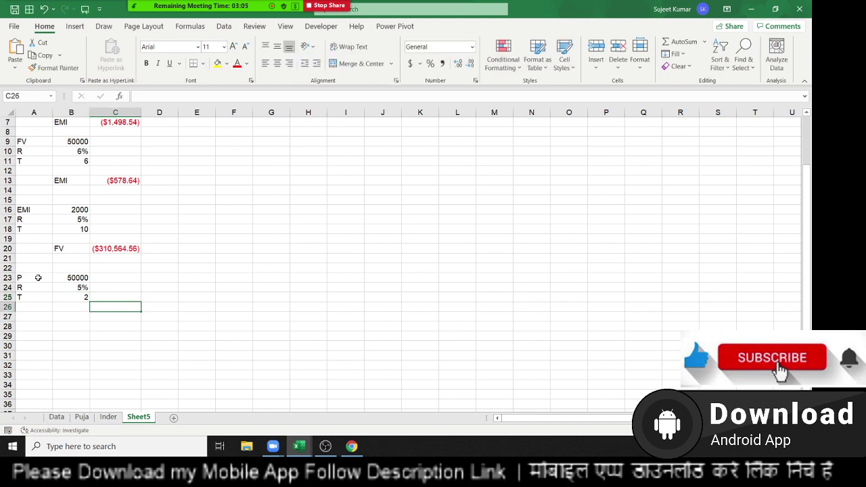
{"action": "type", "text": "=fv"}
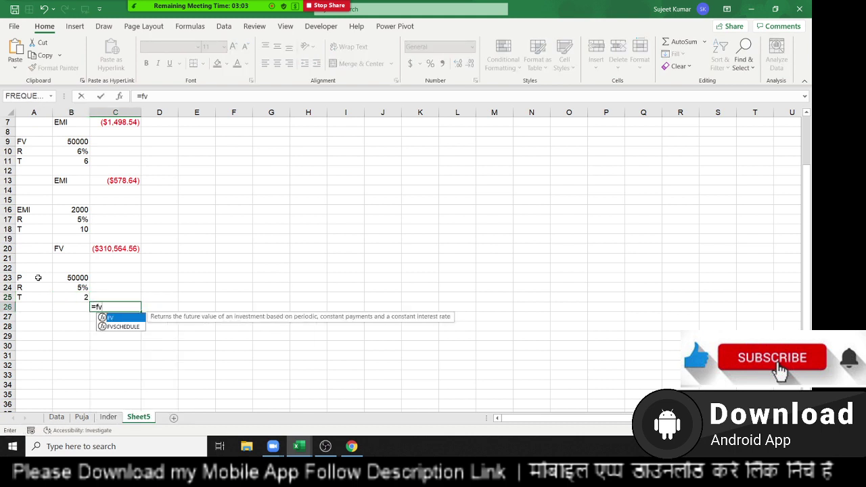
{"action": "key", "text": "Tab"}
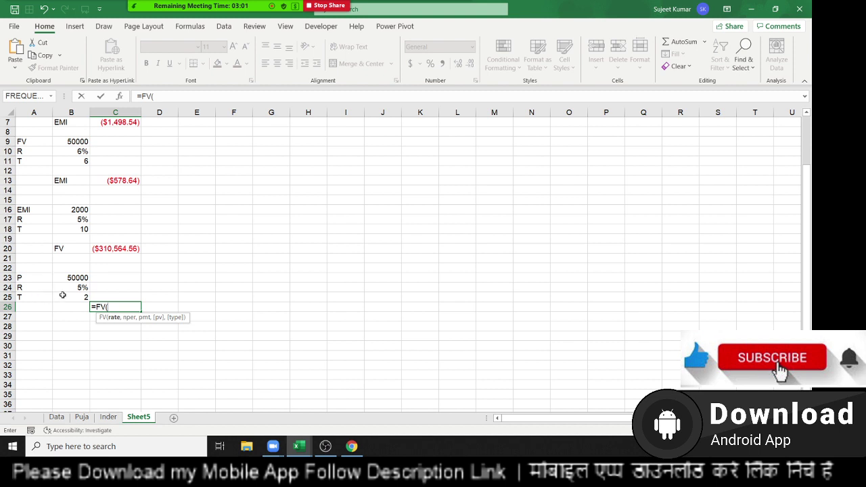
{"action": "left_click", "coordinate": [68, 288]}
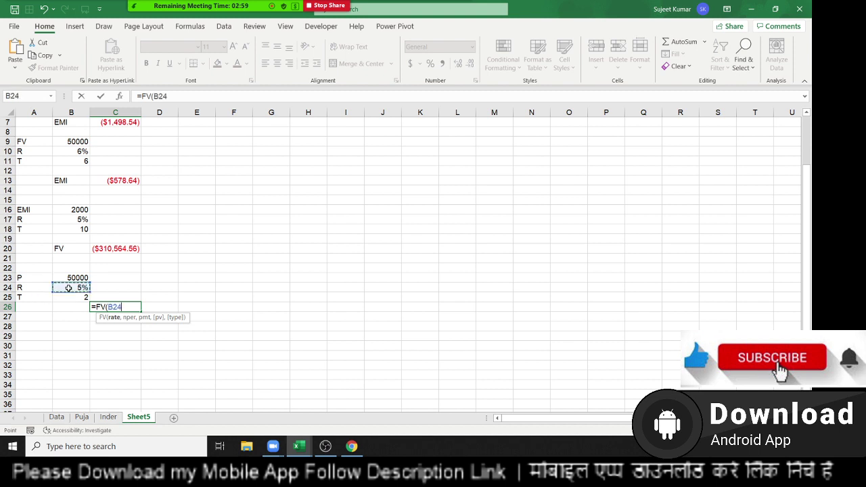
{"action": "type", "text": "/12,"}
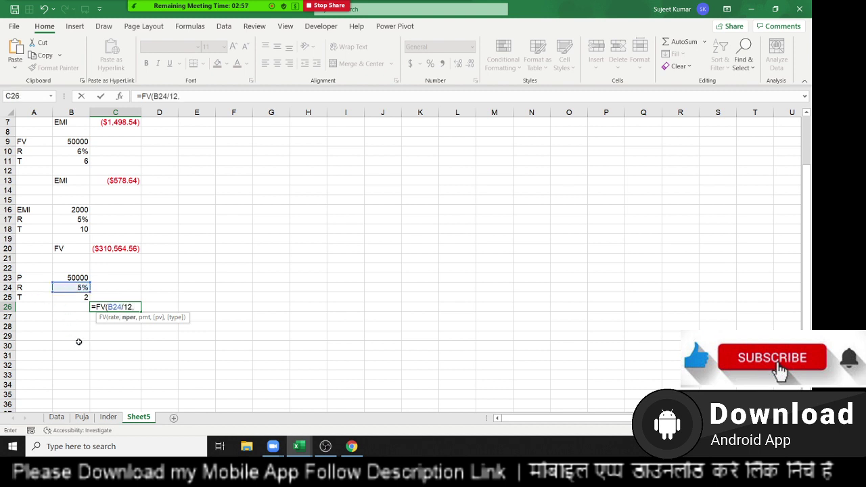
{"action": "left_click", "coordinate": [74, 301]}
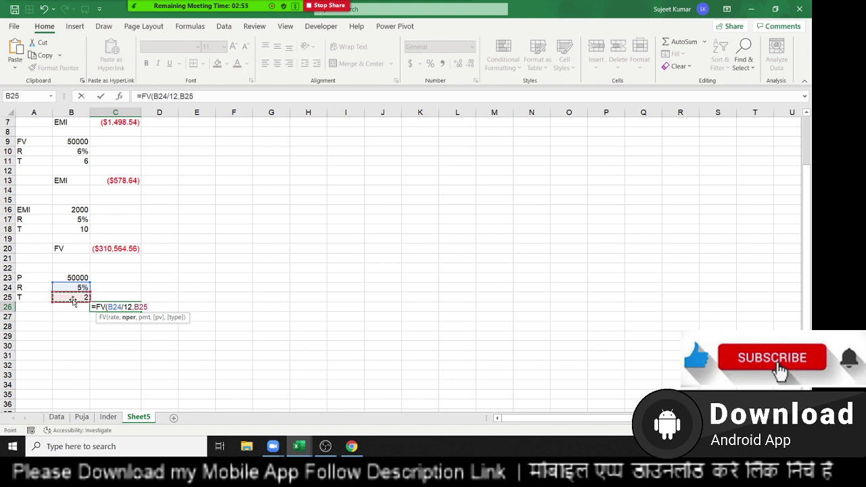
{"action": "type", "text": "*12,,"}
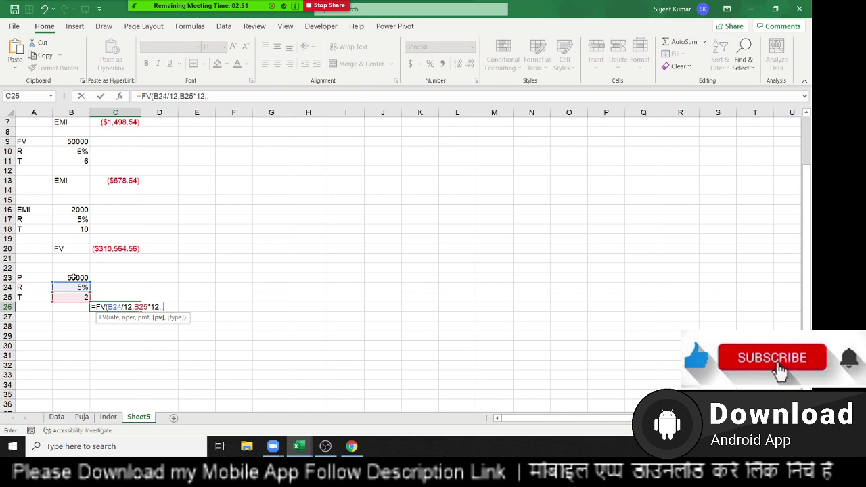
{"action": "left_click", "coordinate": [73, 277]}
{"action": "key", "text": "Return"}
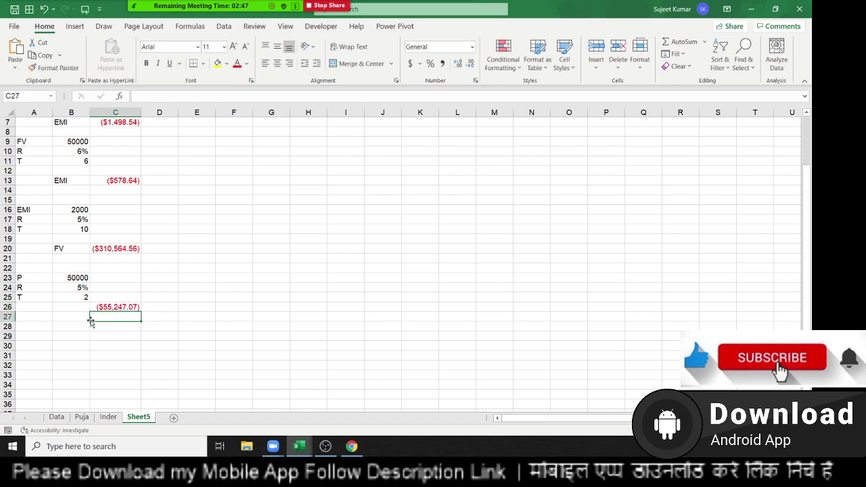
{"action": "scroll", "coordinate": [88, 320], "scroll_direction": "down", "scroll_amount": 2}
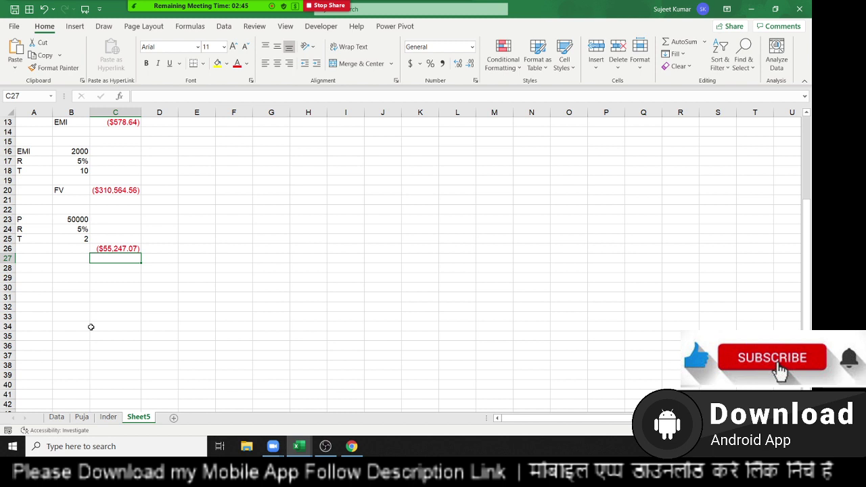
Enter Fv 50000, R 5% and T 5 in A28:B30.
{"action": "left_click", "coordinate": [39, 272]}
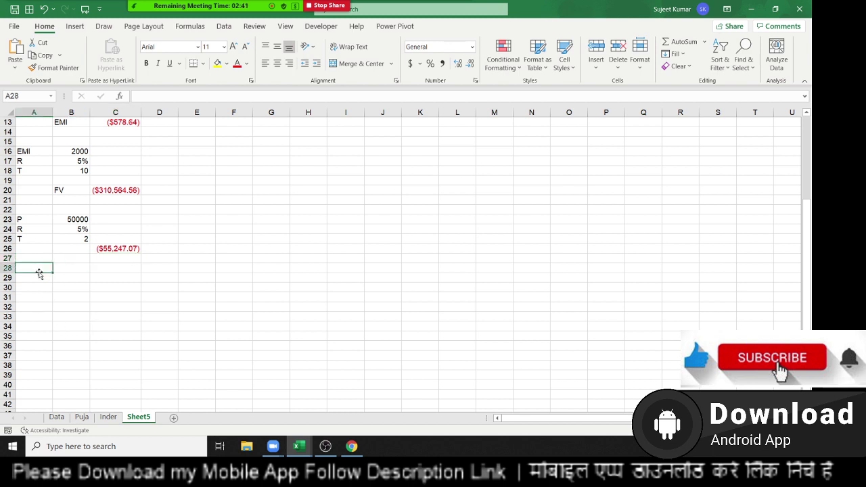
{"action": "type", "text": "Fv"}
{"action": "key", "text": "Tab"}
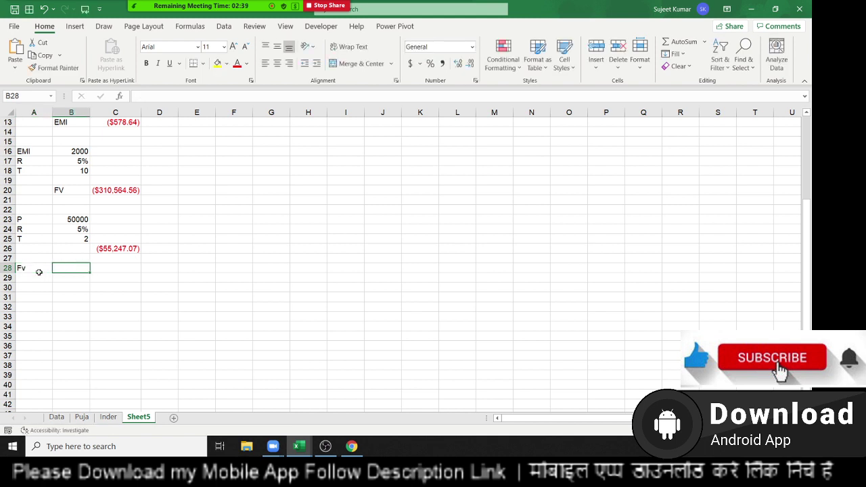
{"action": "type", "text": "50000"}
{"action": "key", "text": "Return"}
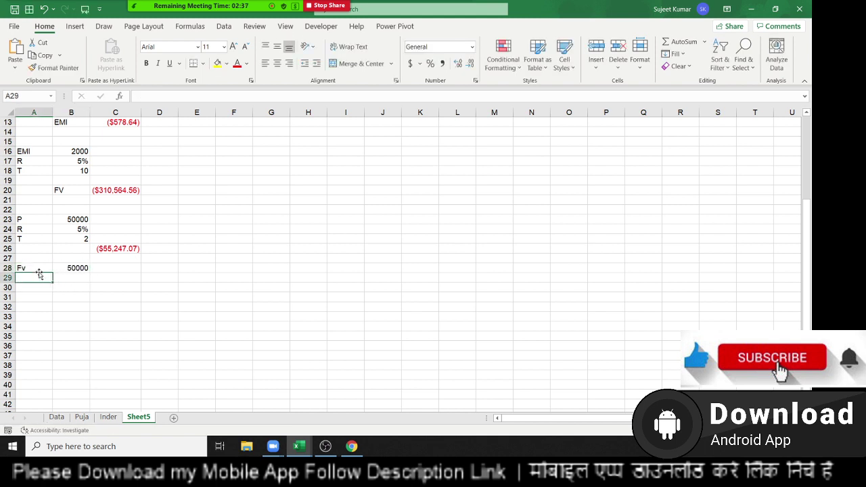
{"action": "type", "text": "R"}
{"action": "key", "text": "Tab"}
{"action": "type", "text": "5%"}
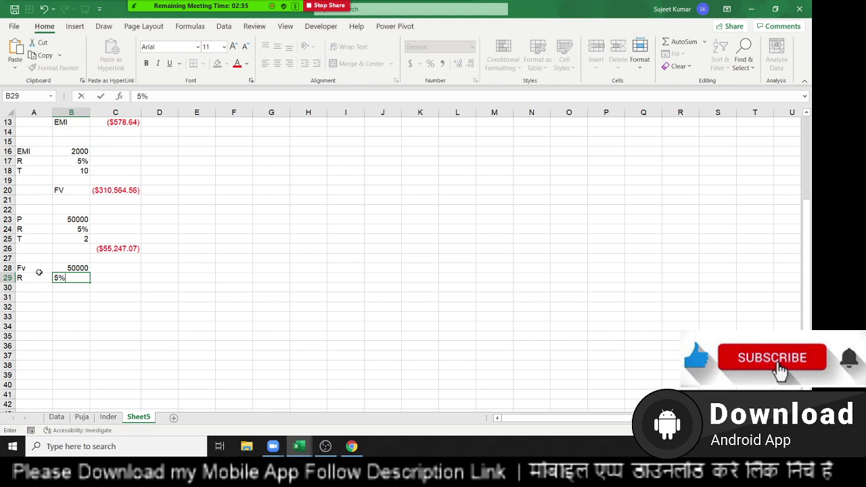
{"action": "key", "text": "Return"}
{"action": "type", "text": "T"}
{"action": "key", "text": "Tab"}
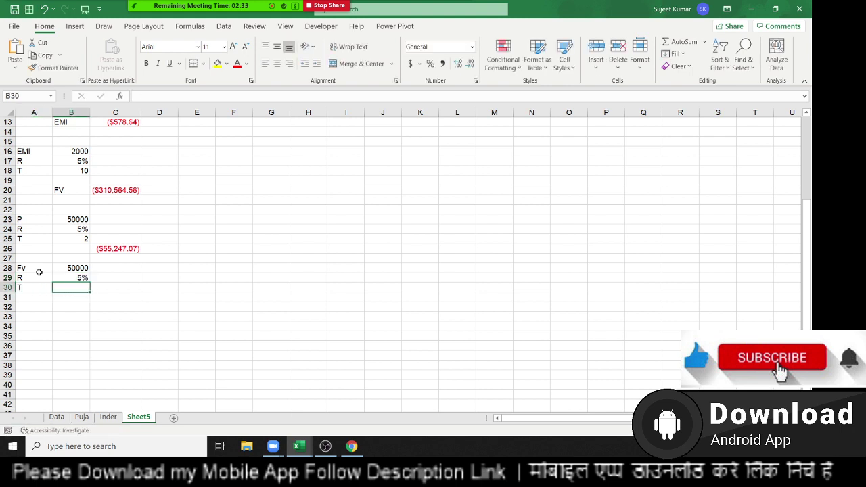
{"action": "type", "text": "5"}
{"action": "key", "text": "Return"}
Label B32 as PV and enter =PV(B29/12,B30*12,,B28) in C32, returning ($38,960.27).
{"action": "key", "text": "Down"}
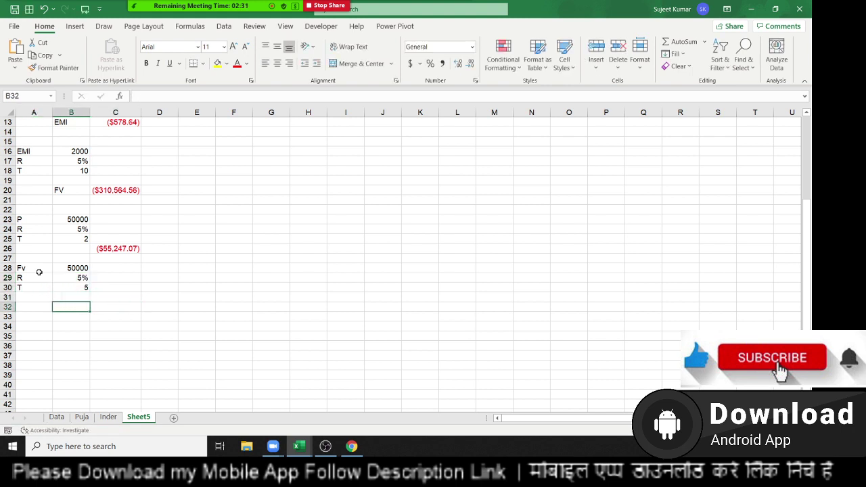
{"action": "type", "text": "PV"}
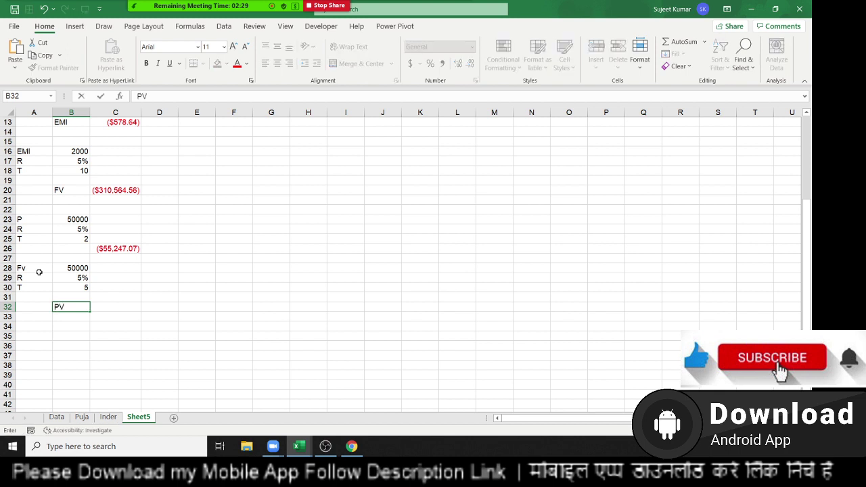
{"action": "key", "text": "Tab"}
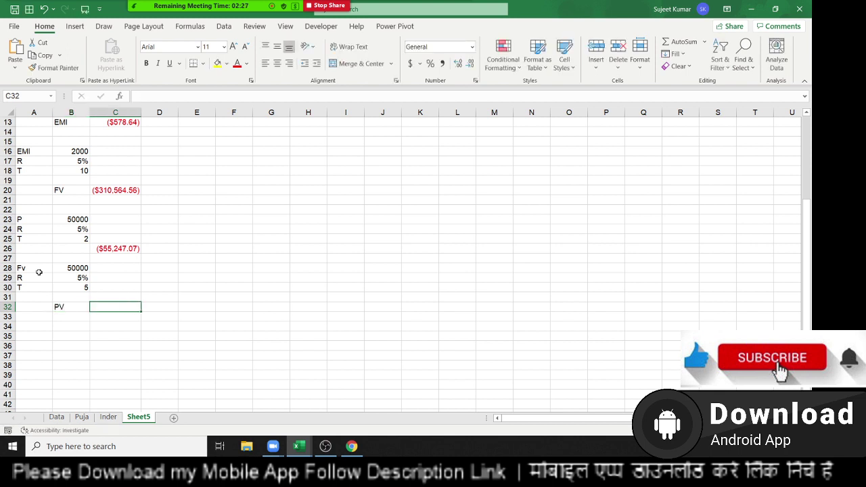
{"action": "type", "text": "="}
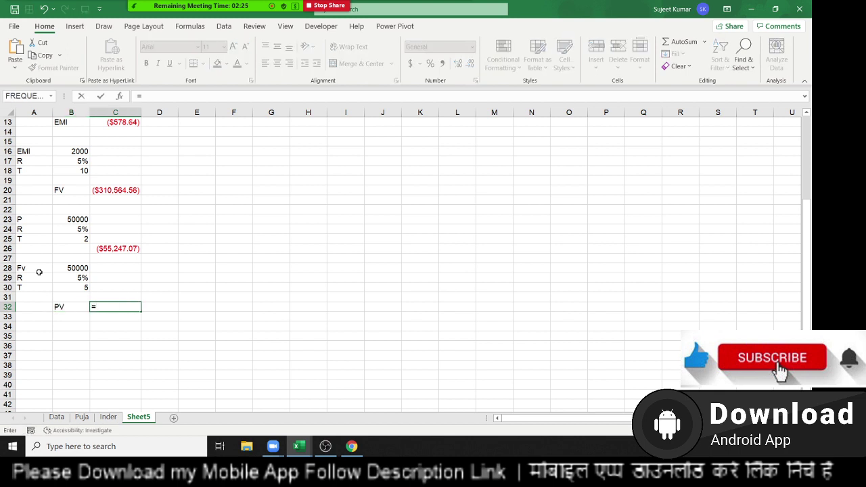
{"action": "type", "text": "pv"}
{"action": "key", "text": "Tab"}
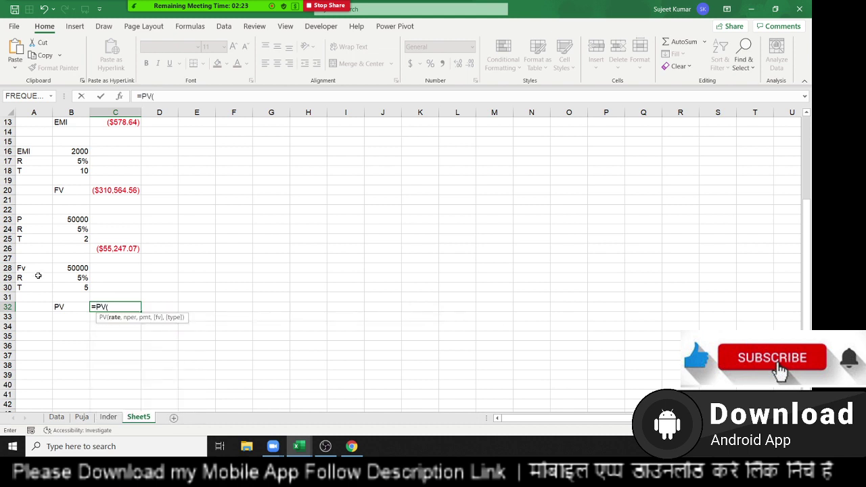
{"action": "left_click", "coordinate": [65, 276]}
{"action": "type", "text": "/"}
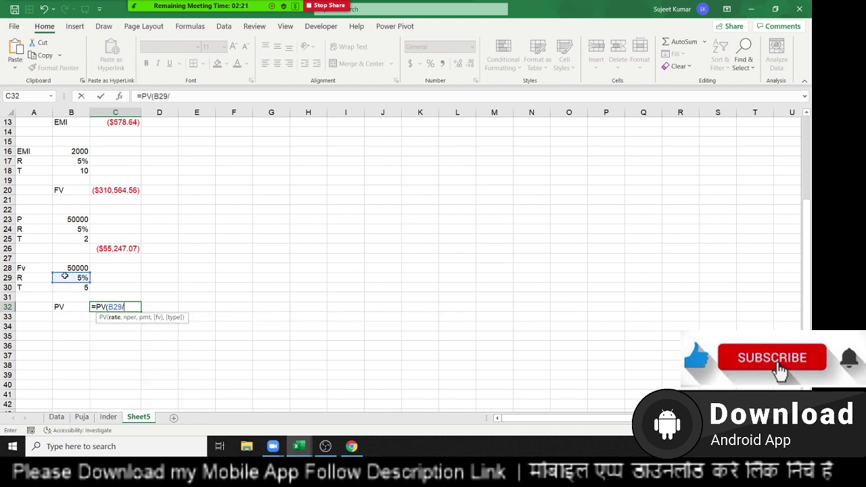
{"action": "type", "text": "12,"}
{"action": "left_click", "coordinate": [74, 287]}
{"action": "type", "text": "*12"}
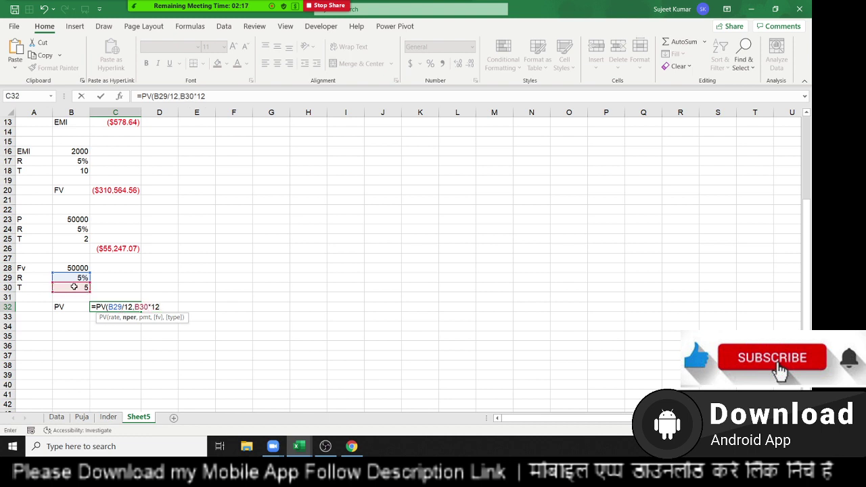
{"action": "type", "text": ","}
{"action": "type", "text": ","}
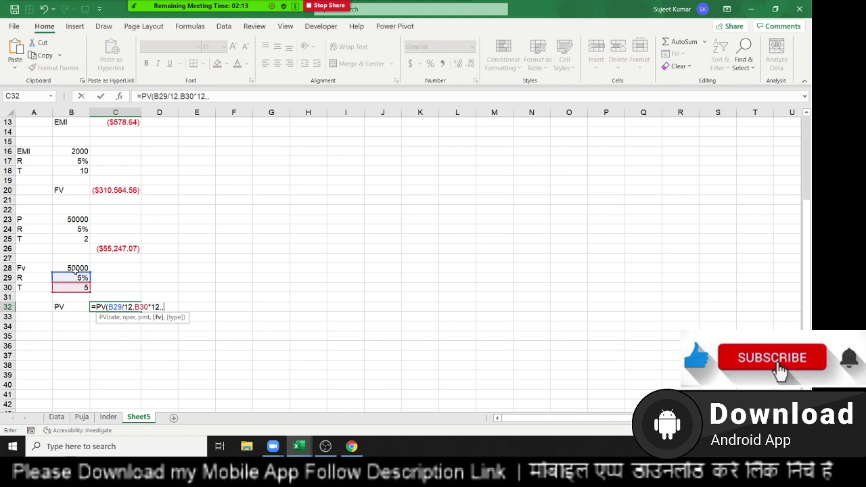
{"action": "left_click", "coordinate": [75, 268]}
{"action": "key", "text": "Return"}
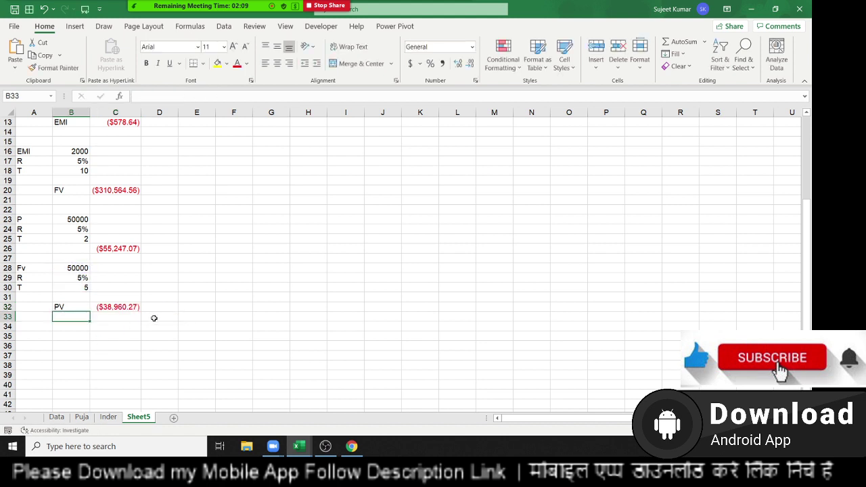
{"action": "left_click", "coordinate": [75, 278]}
Enter =RATE(B30*12,,C32,B28) in D32 to get the monthly rate.
{"action": "left_click_drag", "start_coordinate": [75, 277], "coordinate": [108, 278]}
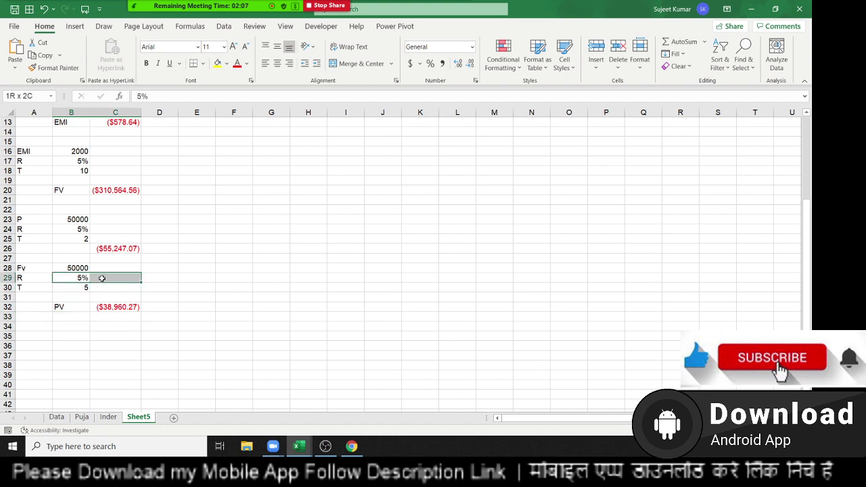
{"action": "left_click", "coordinate": [159, 311]}
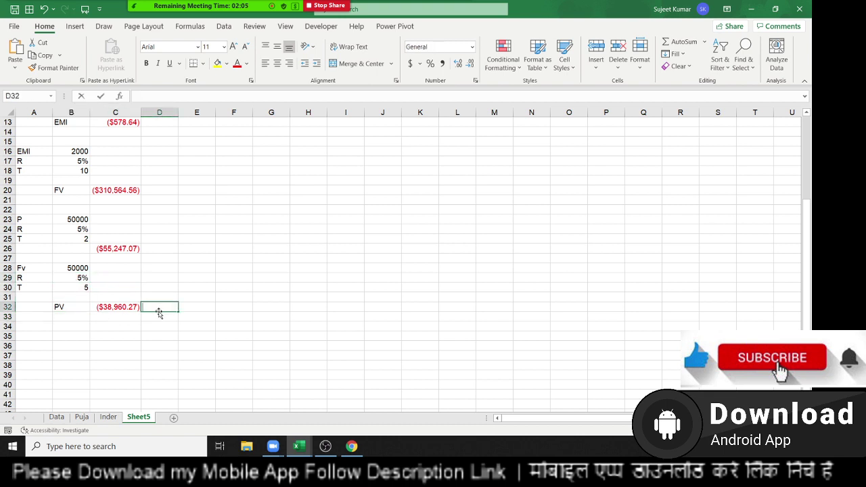
{"action": "type", "text": "=ra"}
{"action": "key", "text": "Down"}
{"action": "key", "text": "Down"}
{"action": "key", "text": "Down"}
{"action": "key", "text": "Down"}
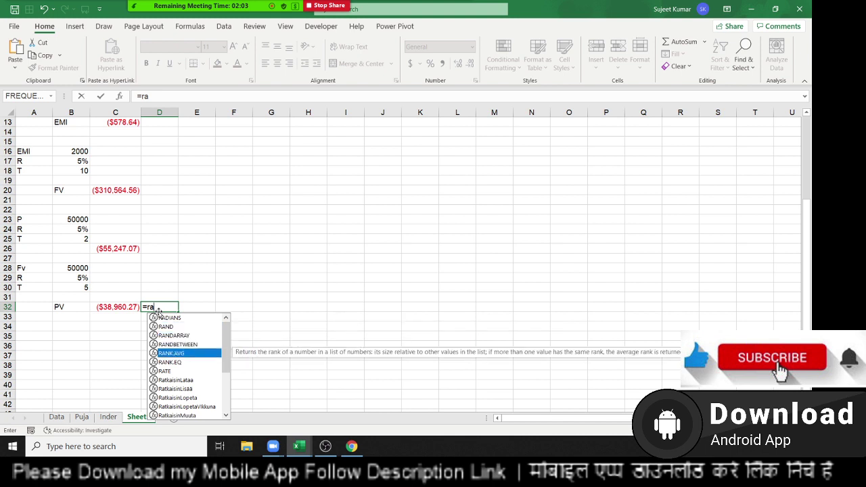
{"action": "key", "text": "Down"}
{"action": "key", "text": "Down"}
{"action": "key", "text": "Tab"}
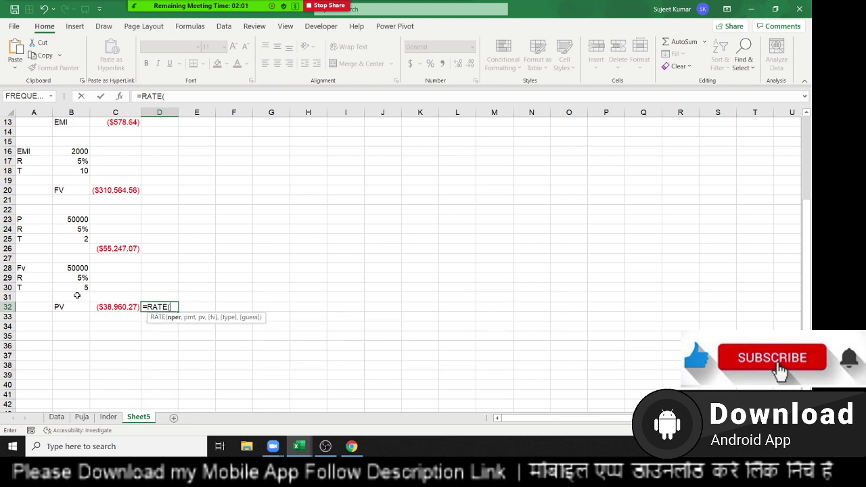
{"action": "left_click", "coordinate": [72, 289]}
{"action": "type", "text": "*12"}
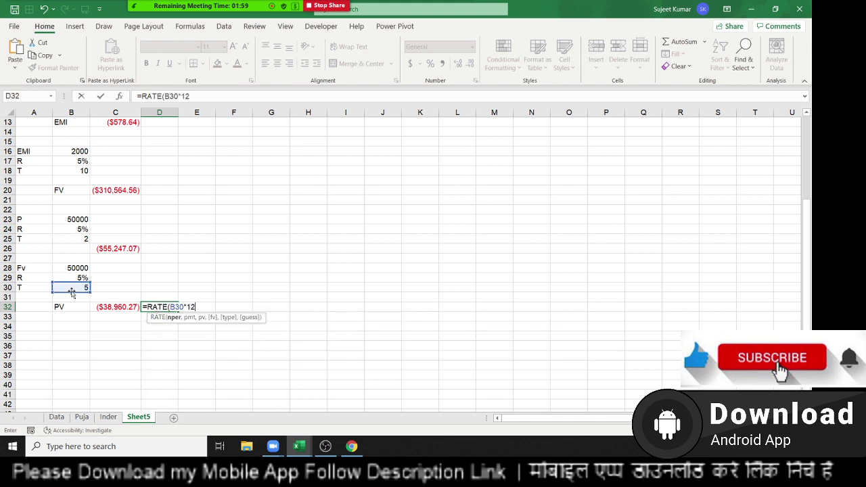
{"action": "type", "text": ",,"}
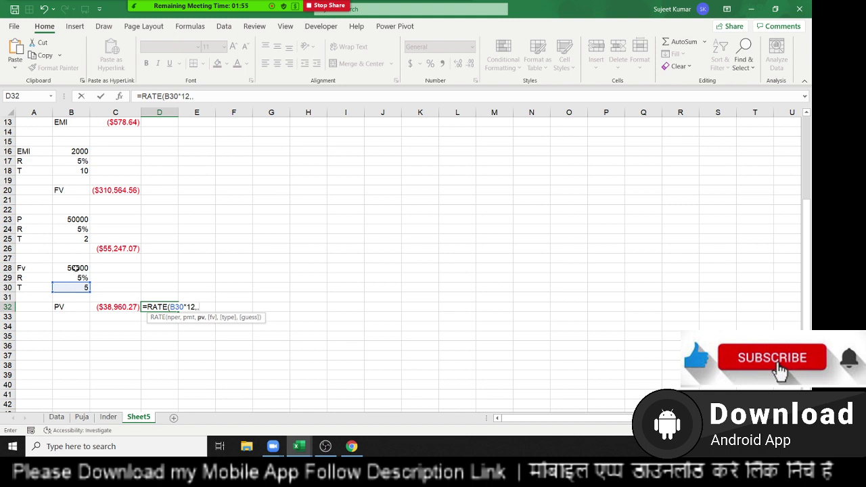
{"action": "left_click", "coordinate": [108, 308]}
{"action": "type", "text": ","}
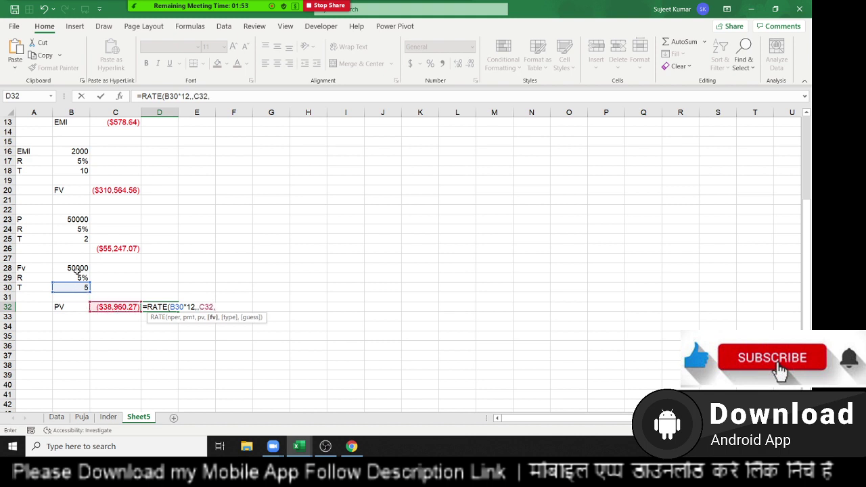
{"action": "left_click", "coordinate": [77, 269]}
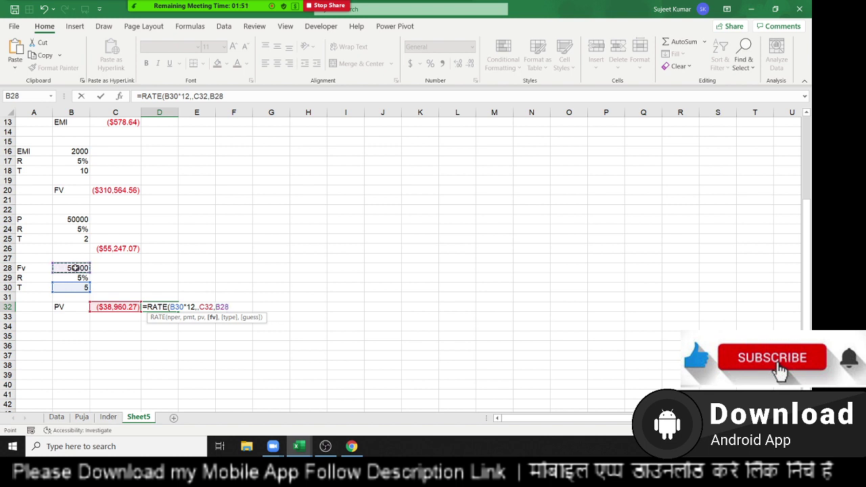
{"action": "key", "text": "Return"}
Show two more decimals and append *12 so D32 shows the annual rate 5.00%.
{"action": "key", "text": "Up"}
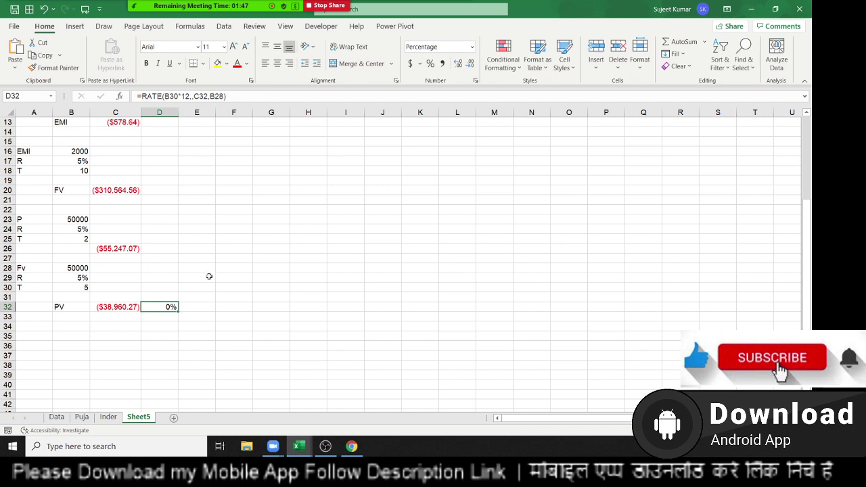
{"action": "left_click", "coordinate": [457, 65]}
{"action": "left_click", "coordinate": [456, 64]}
{"action": "left_click", "coordinate": [264, 95]}
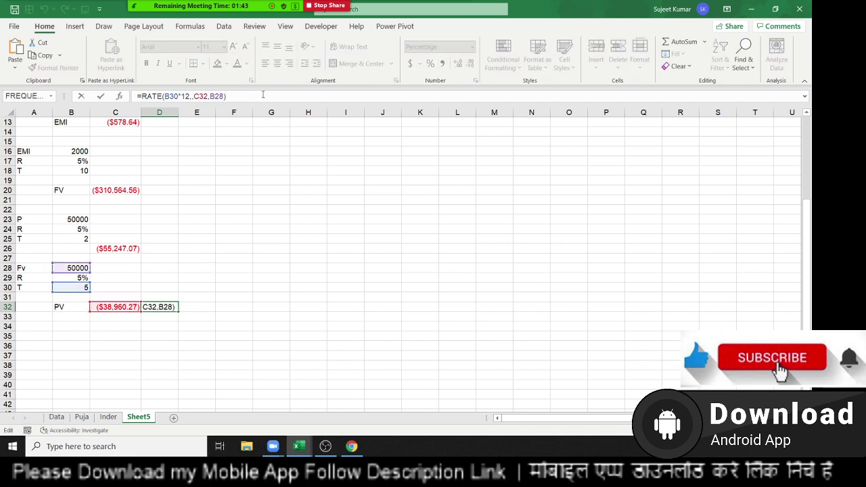
{"action": "type", "text": "*12"}
{"action": "key", "text": "ctrl+Return"}
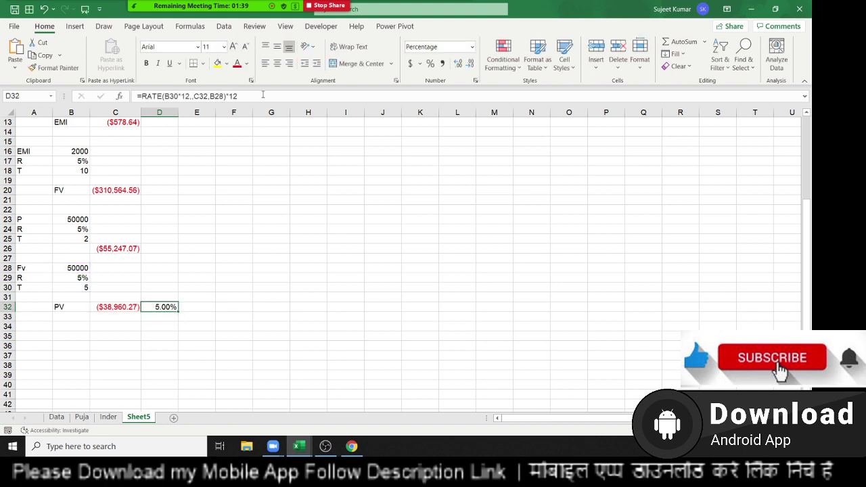
Enter =NPER(B29/12,,C32,B28) in E33 to get 60 monthly periods.
{"action": "left_click", "coordinate": [191, 315]}
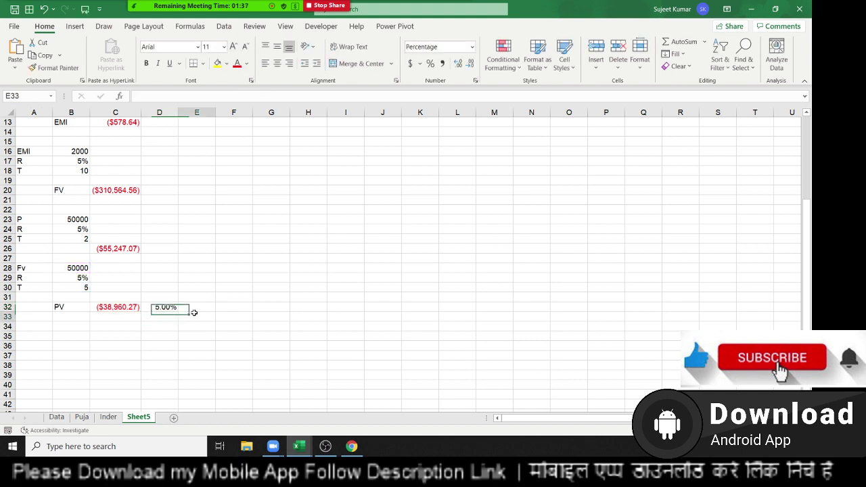
{"action": "type", "text": "=pv"}
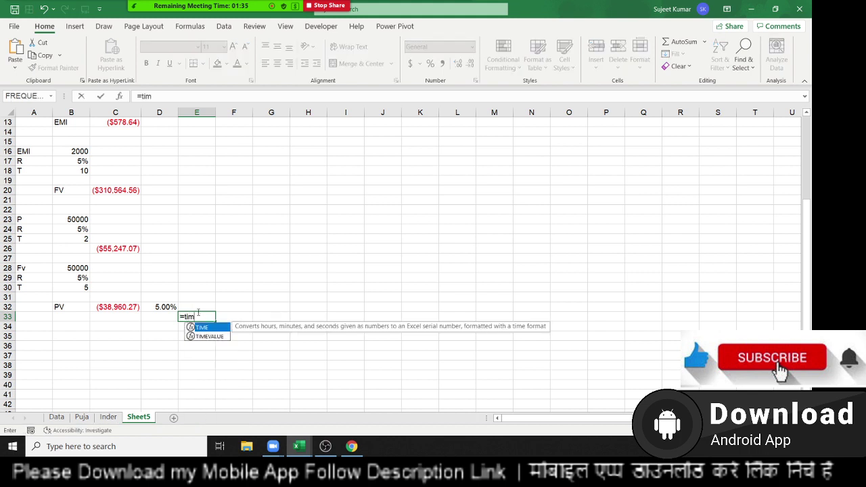
{"action": "key", "text": "BackSpace"}
{"action": "key", "text": "BackSpace"}
{"action": "type", "text": "n"}
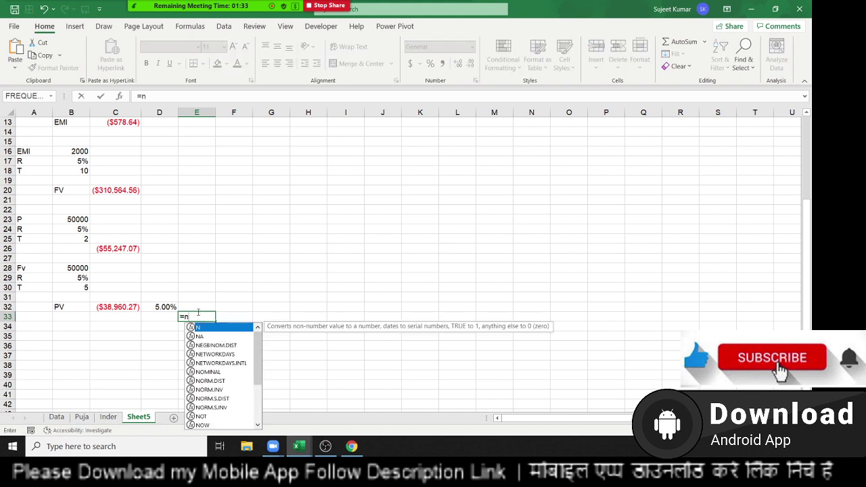
{"action": "type", "text": "p"}
{"action": "key", "text": "Tab"}
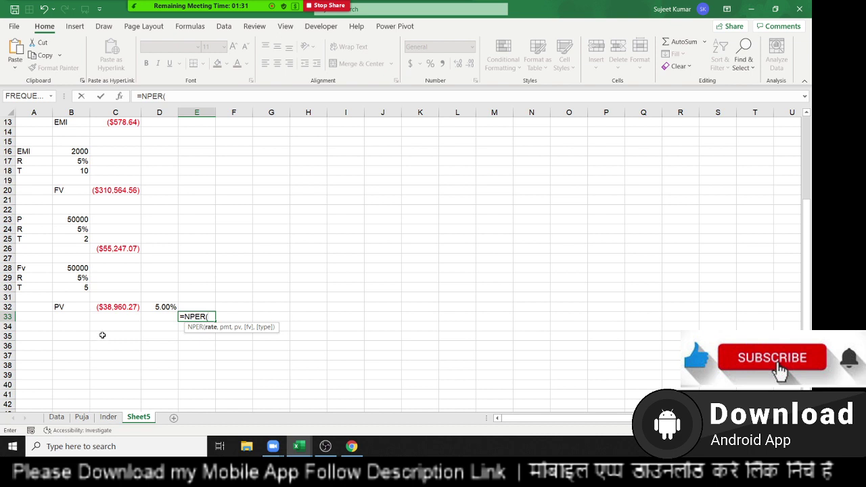
{"action": "left_click", "coordinate": [82, 278]}
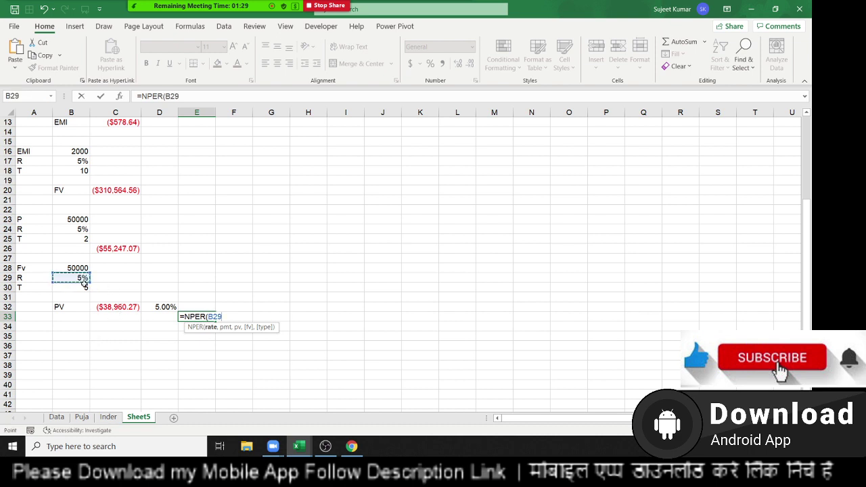
{"action": "type", "text": "/12,"}
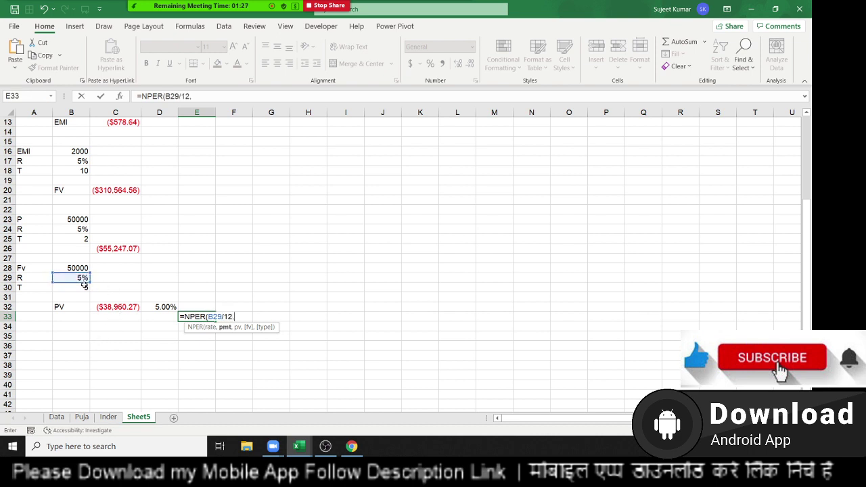
{"action": "type", "text": ","}
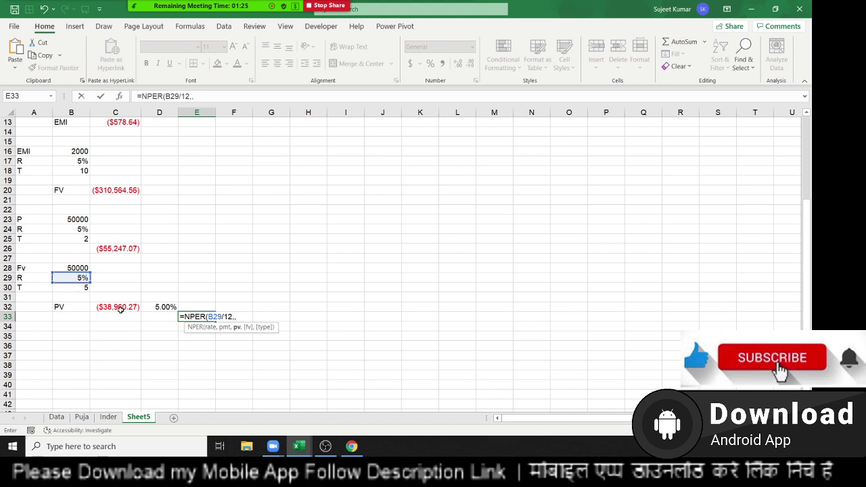
{"action": "left_click", "coordinate": [119, 308]}
{"action": "type", "text": ","}
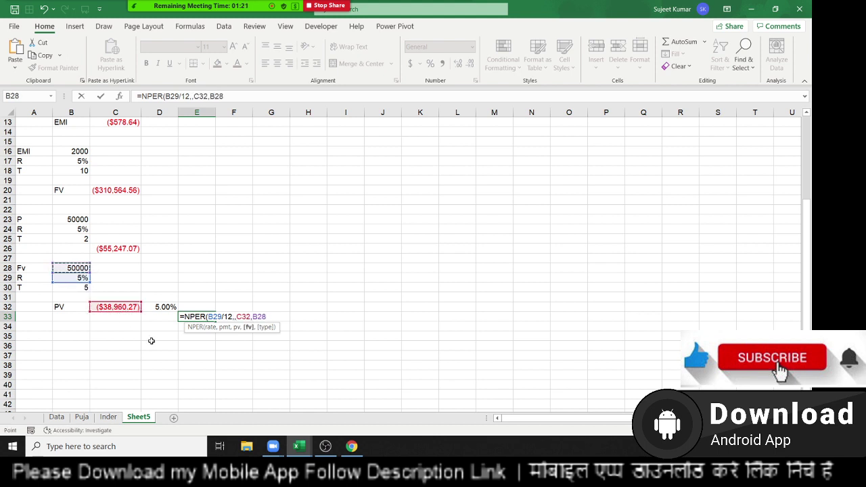
{"action": "key", "text": "Return"}
Convert the period count to years in F34 with =E33/12.
{"action": "key", "text": "Right"}
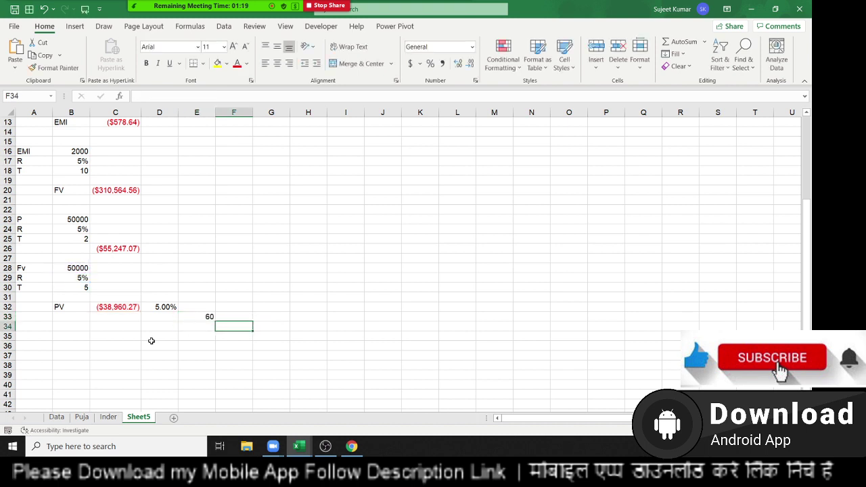
{"action": "type", "text": "="}
{"action": "key", "text": "Up"}
{"action": "key", "text": "Left"}
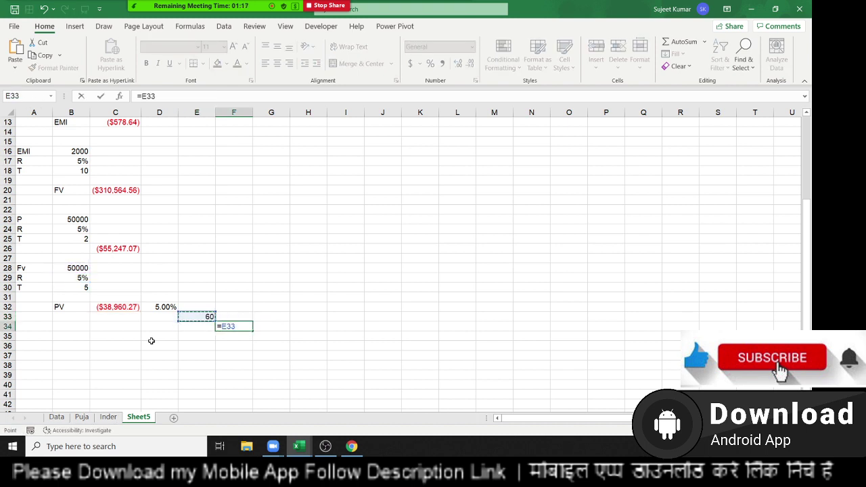
{"action": "type", "text": "/12"}
{"action": "key", "text": "Return"}
{"action": "key", "text": "Up"}
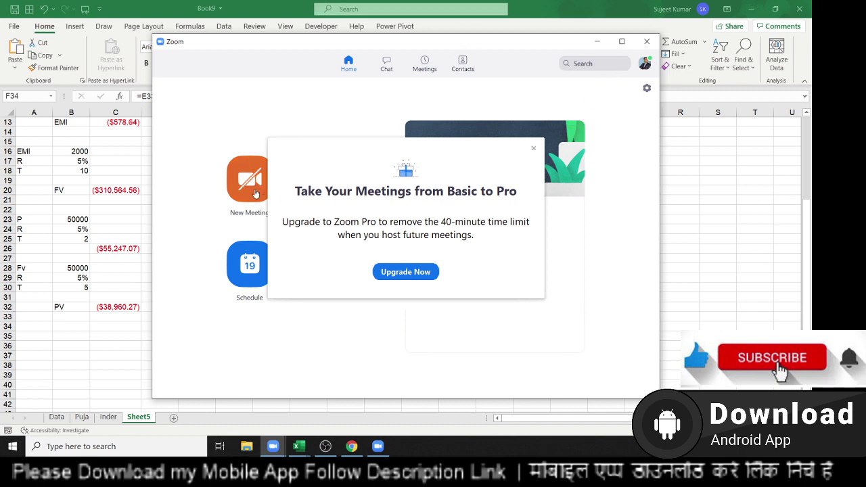
Start a new Zoom meeting and close the Upgrade to Pro popup.
{"action": "left_click", "coordinate": [255, 193]}
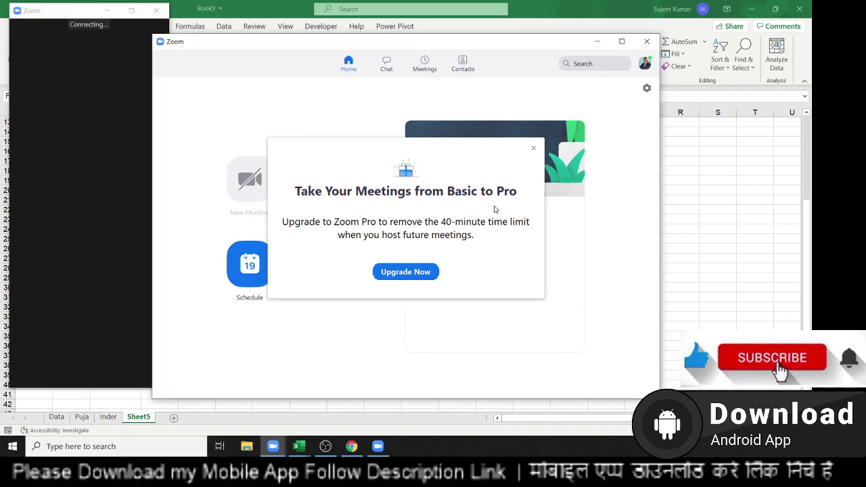
{"action": "left_click", "coordinate": [534, 149]}
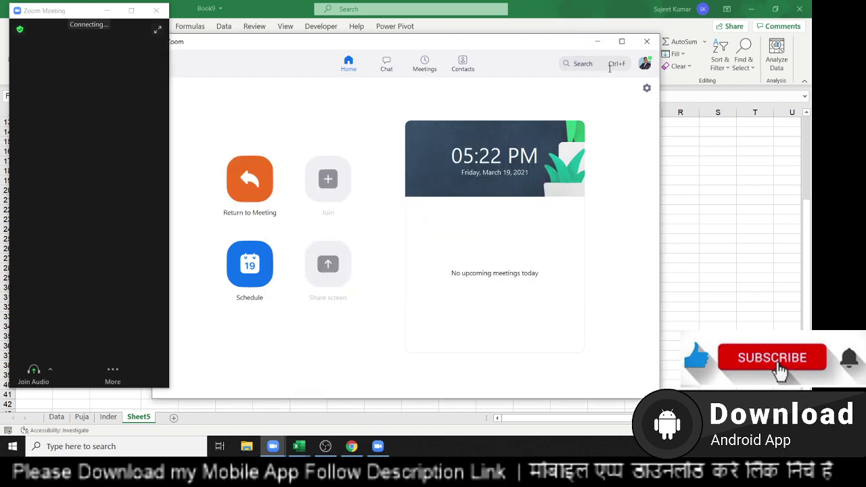